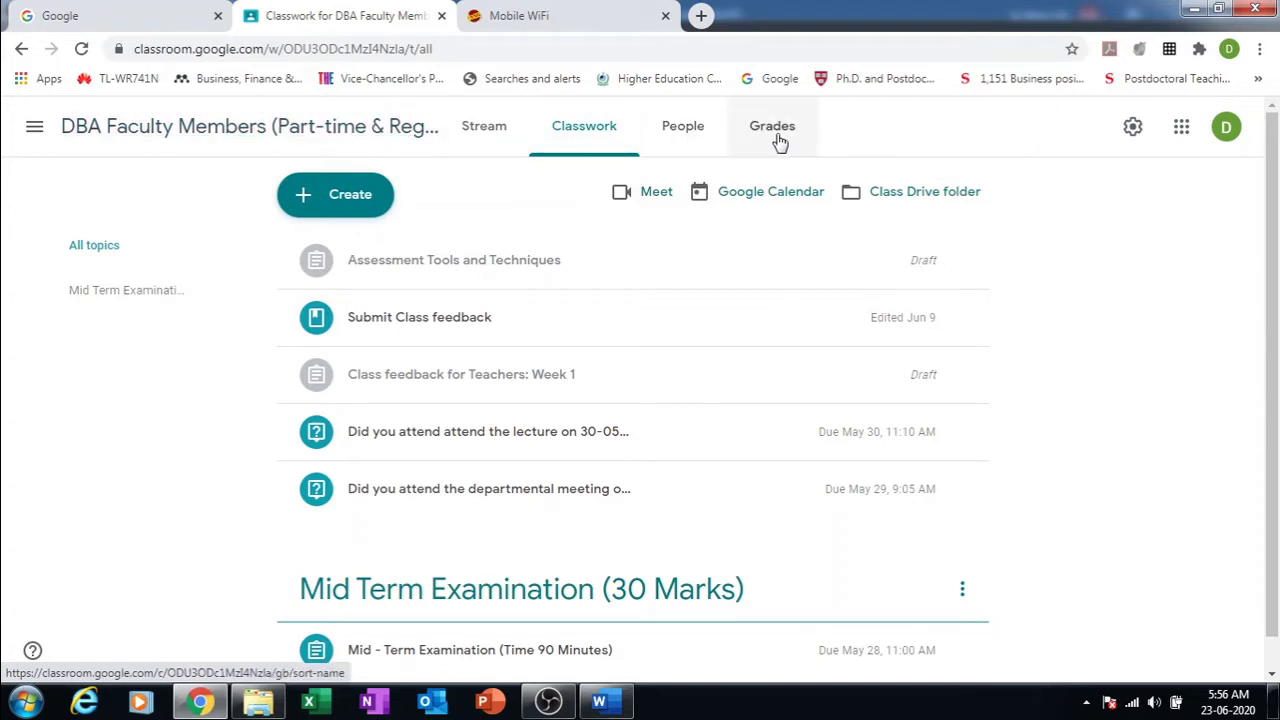
Step: Start a Classroom quiz assignment with a blank quiz attached and title it 'Mid Term Examination'
click(676, 138)
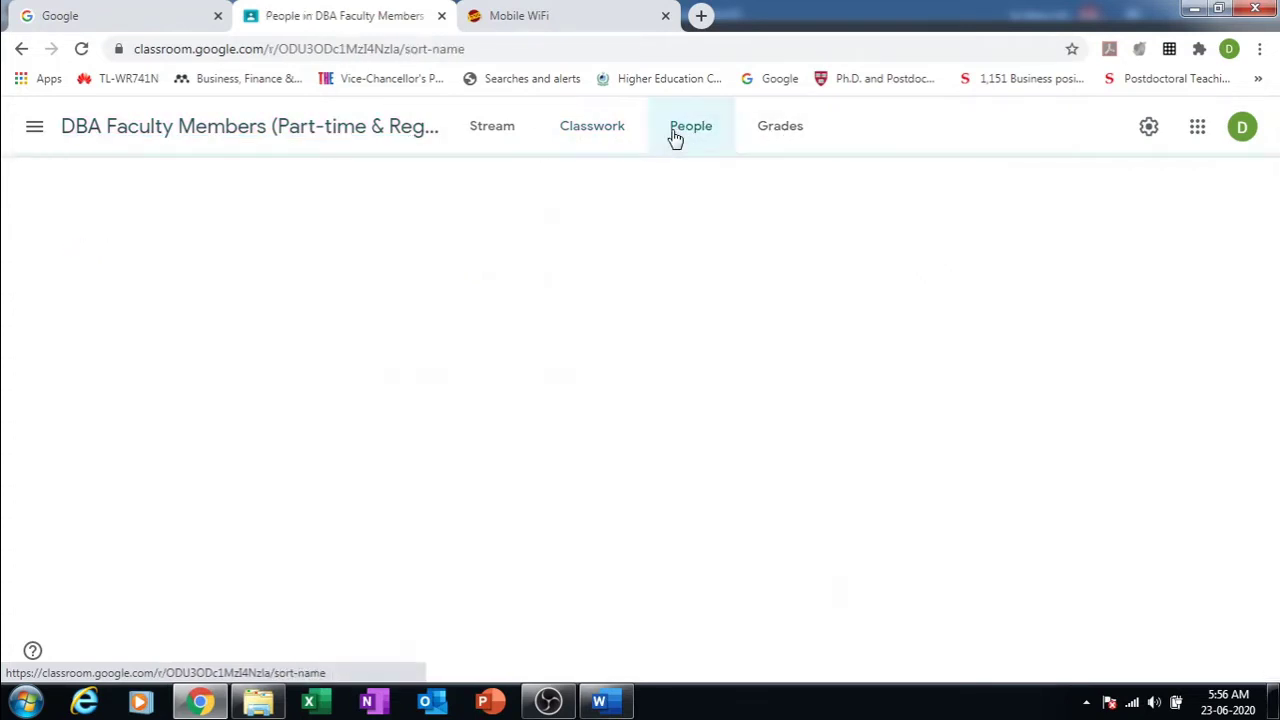
click(609, 138)
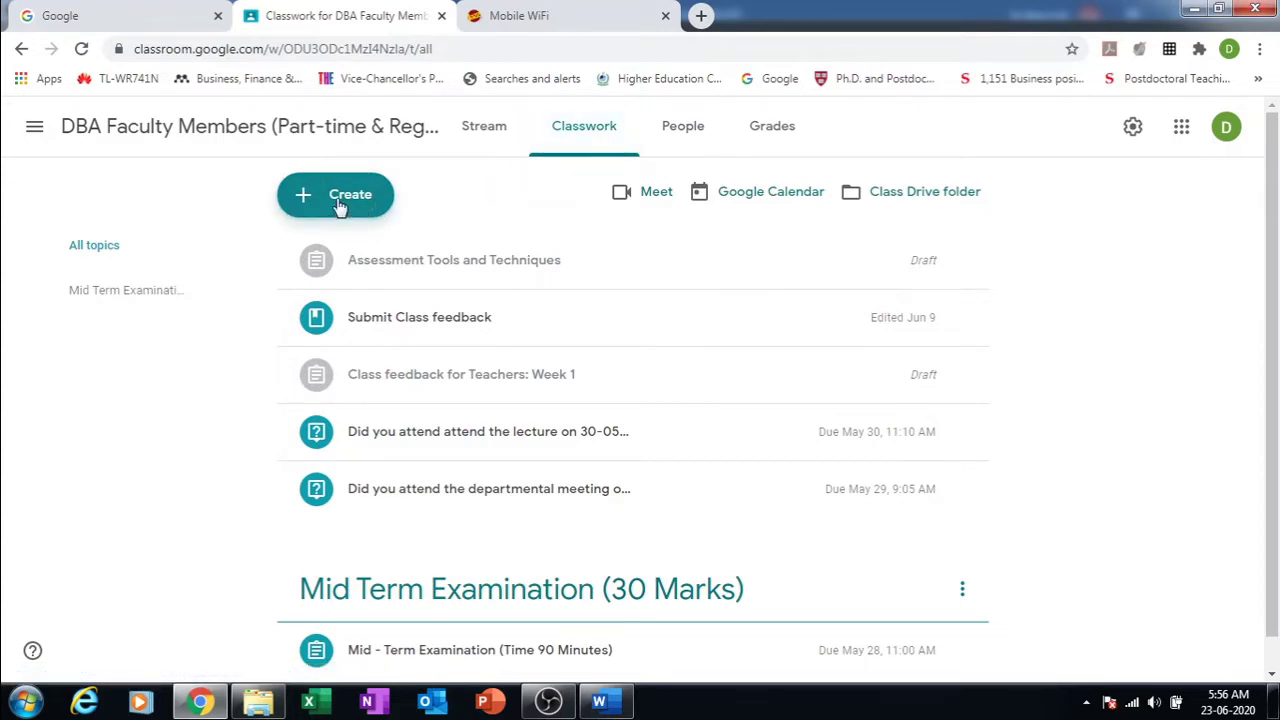
click(340, 200)
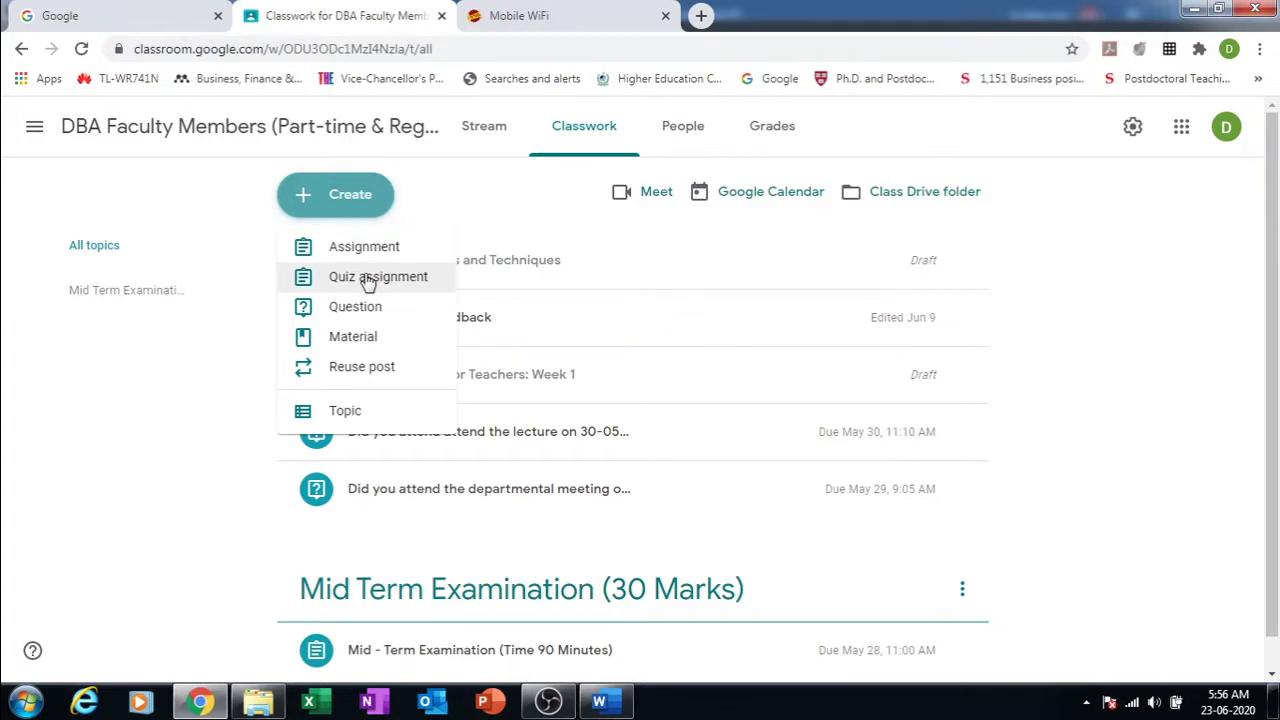
click(368, 281)
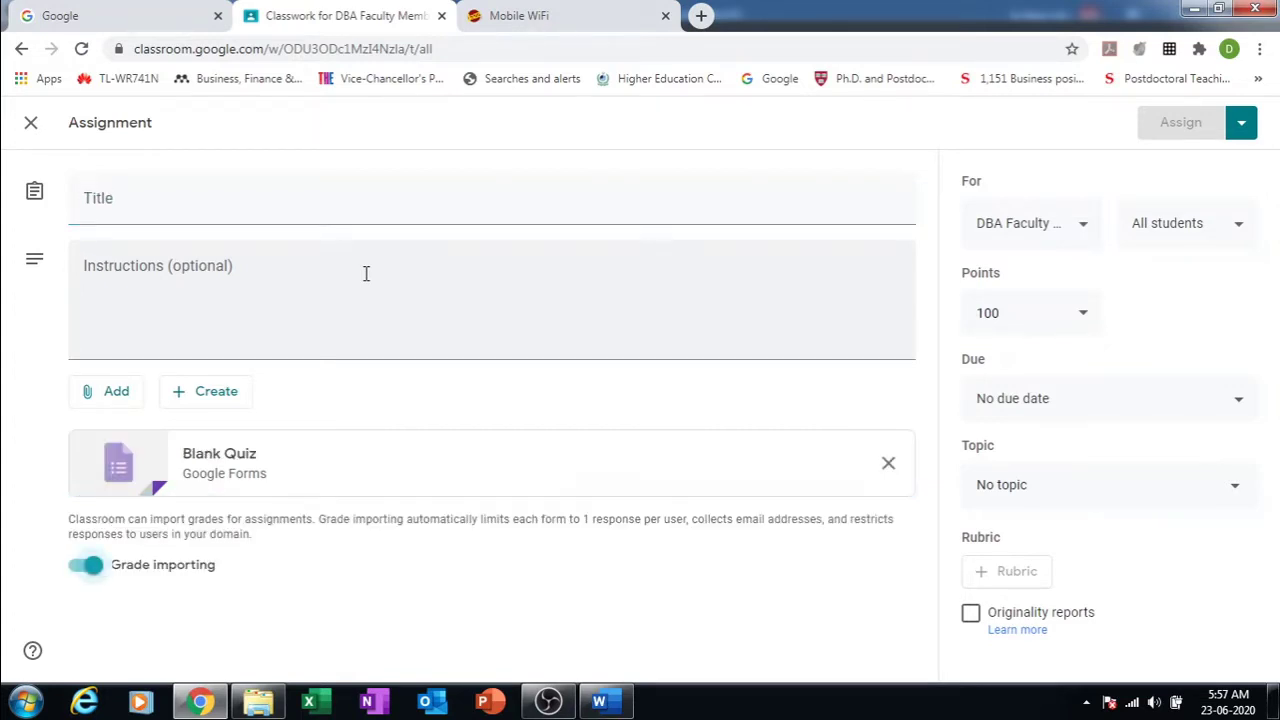
click(259, 198)
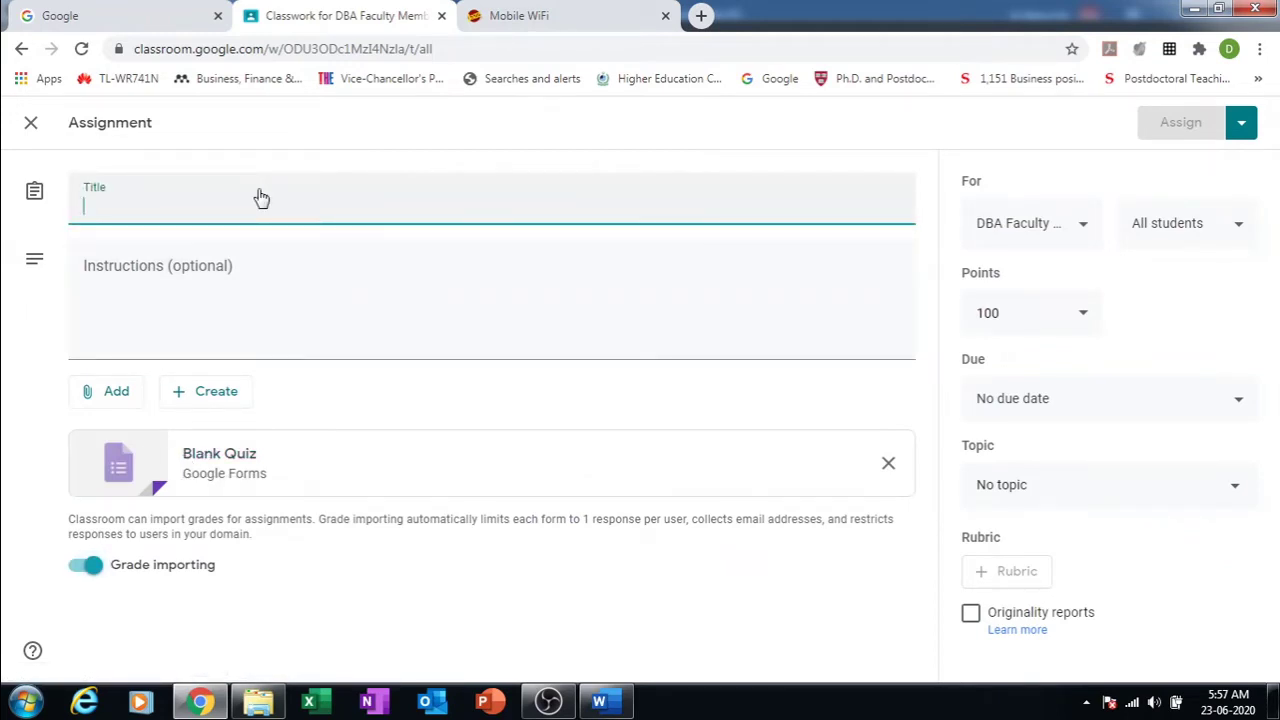
text(Mid )
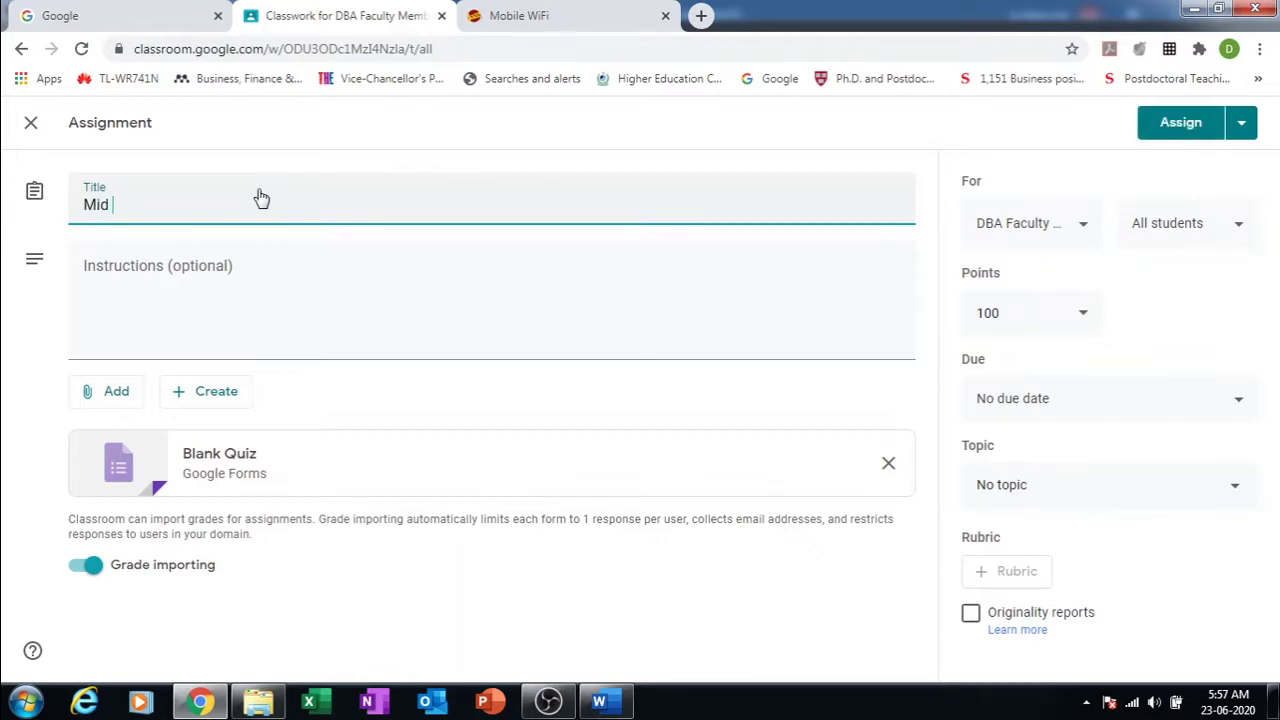
text(Term Examination)
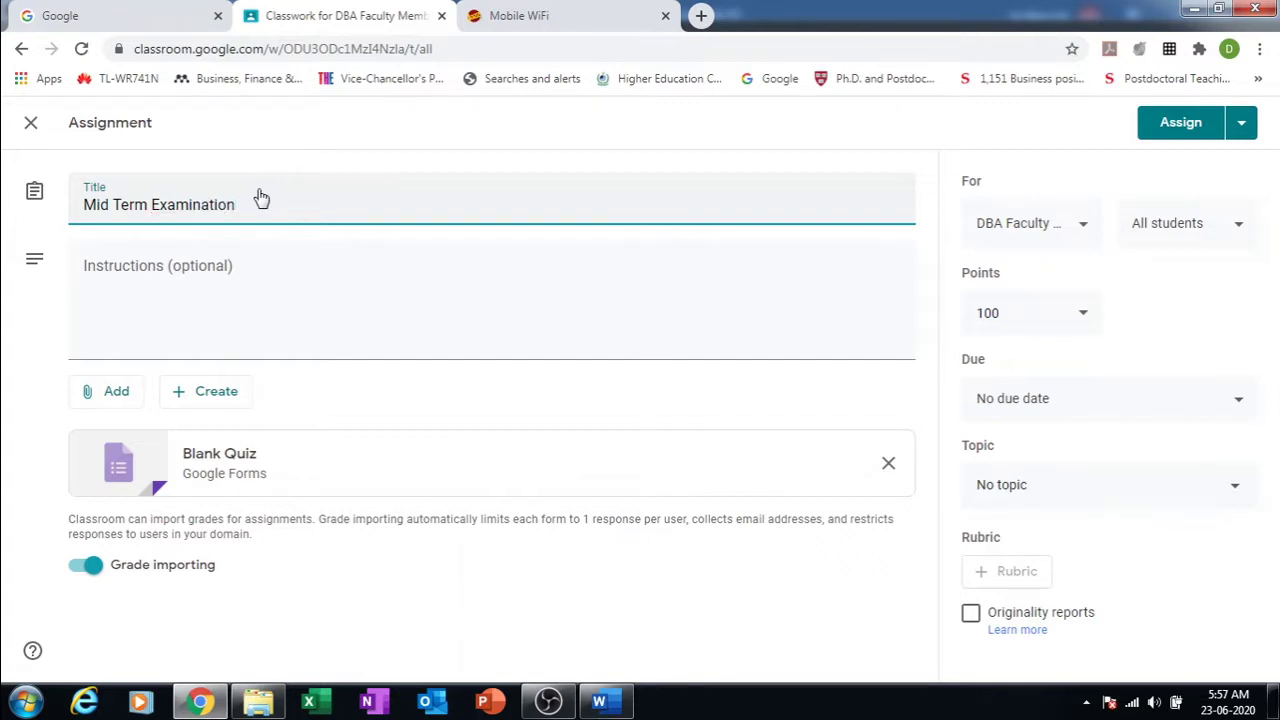
Step: Begin the instructions: 'You are requested to attempt all the questions. The total time for this examination will be…'
click(186, 336)
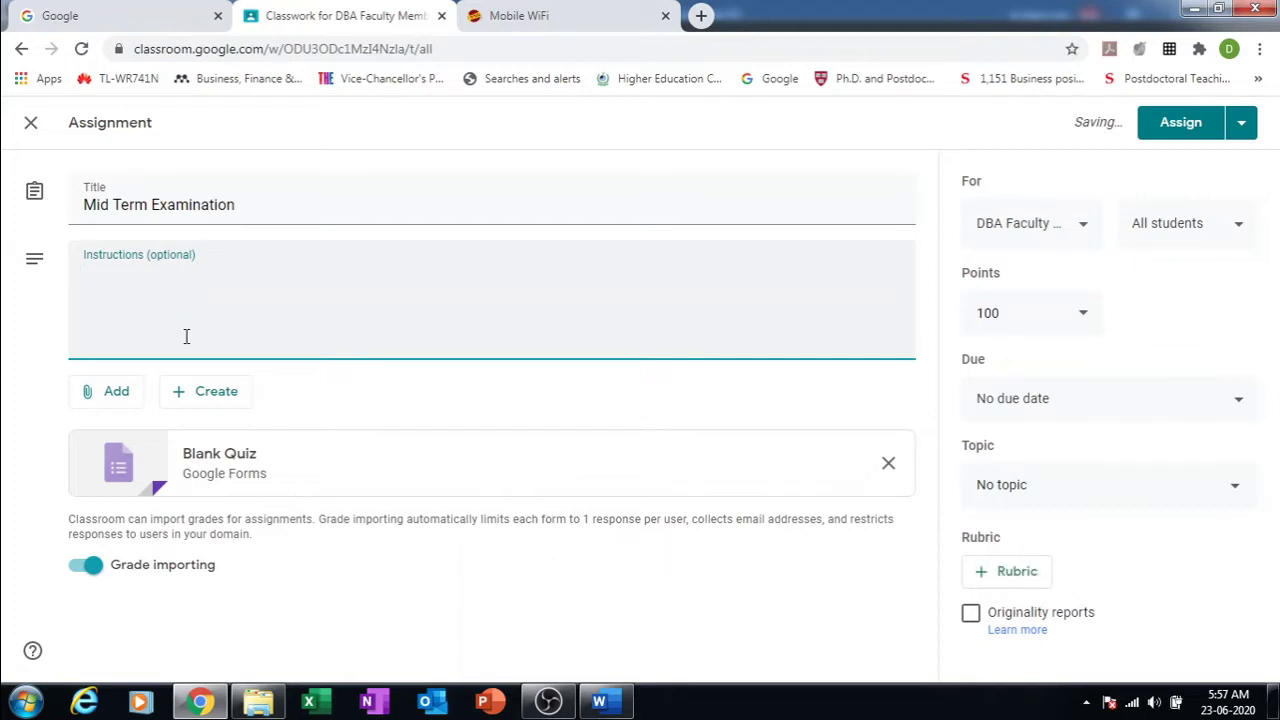
text(You are req)
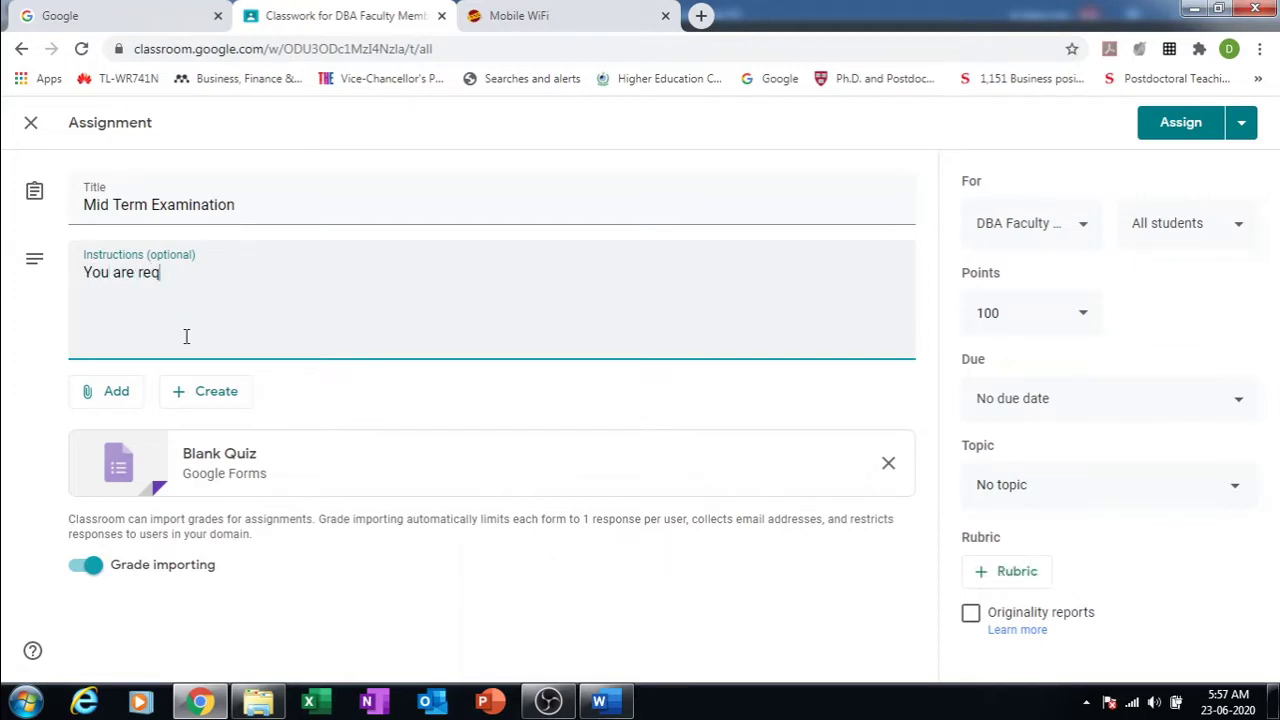
text(uestd to)
key(BackSpace)
key(BackSpace)
key(BackSpace)
key(BackSpace)
text(ed to attempt )
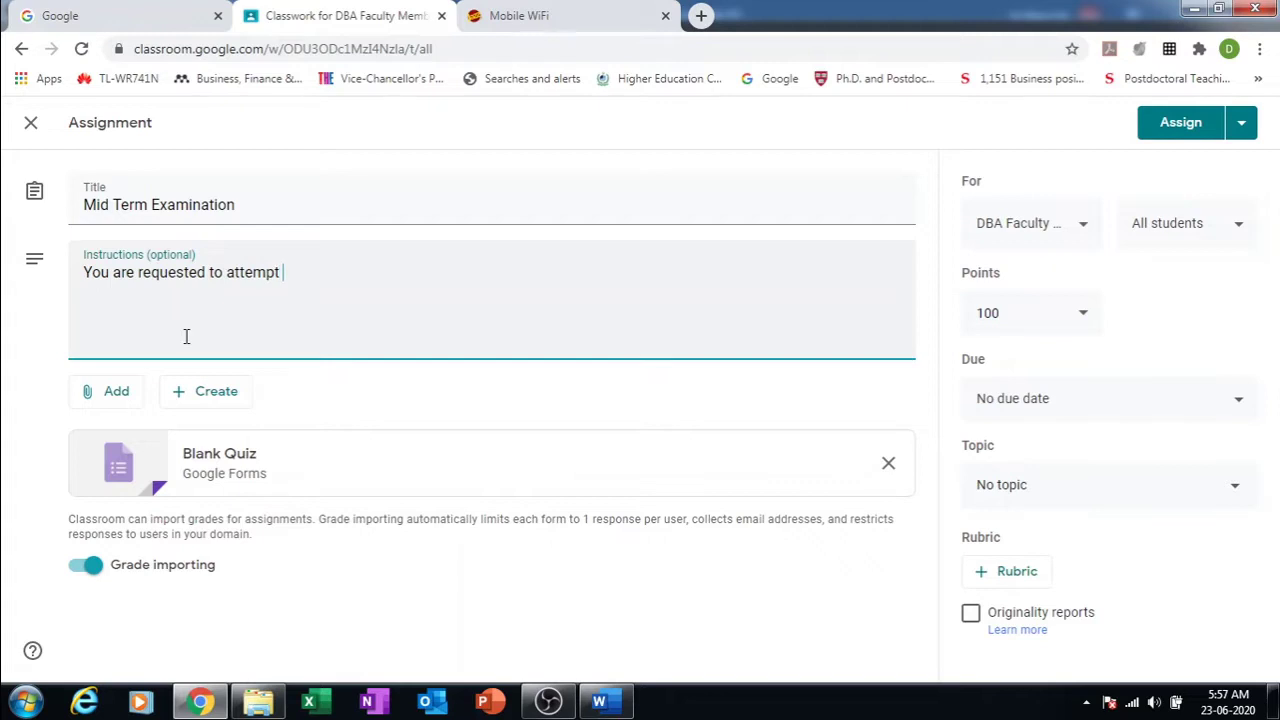
text(all the questions)
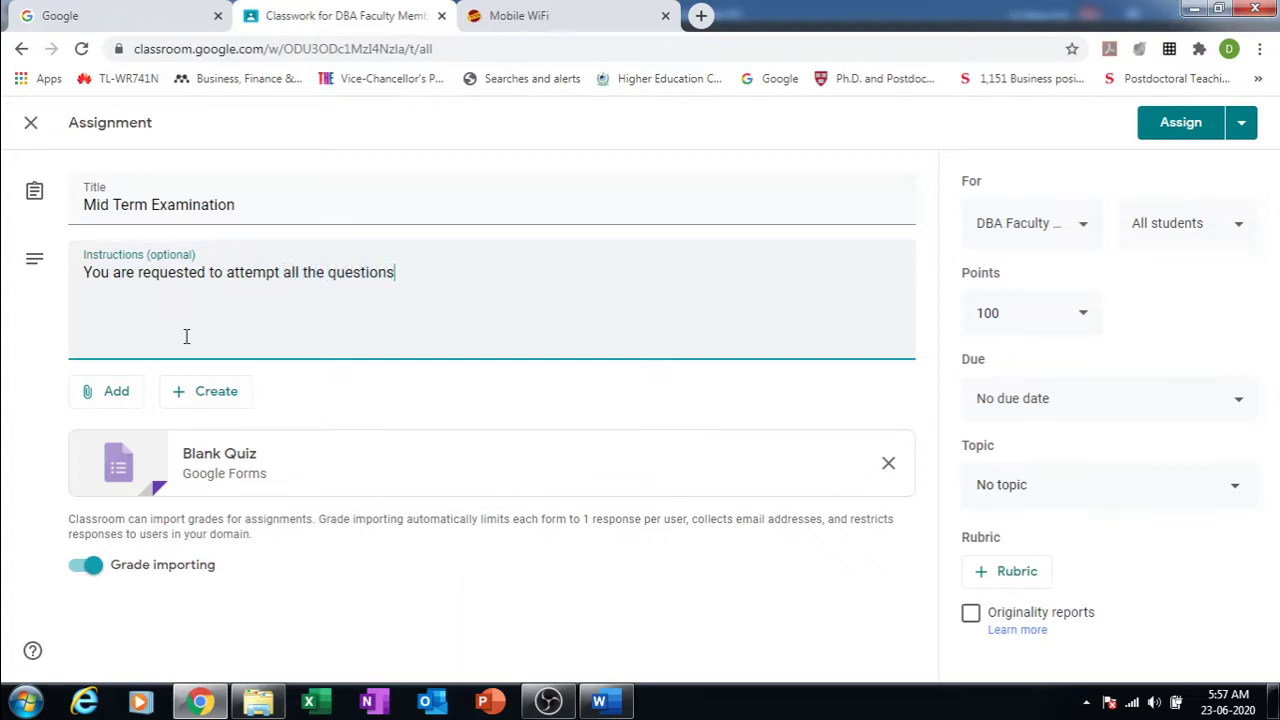
text(. The total time f)
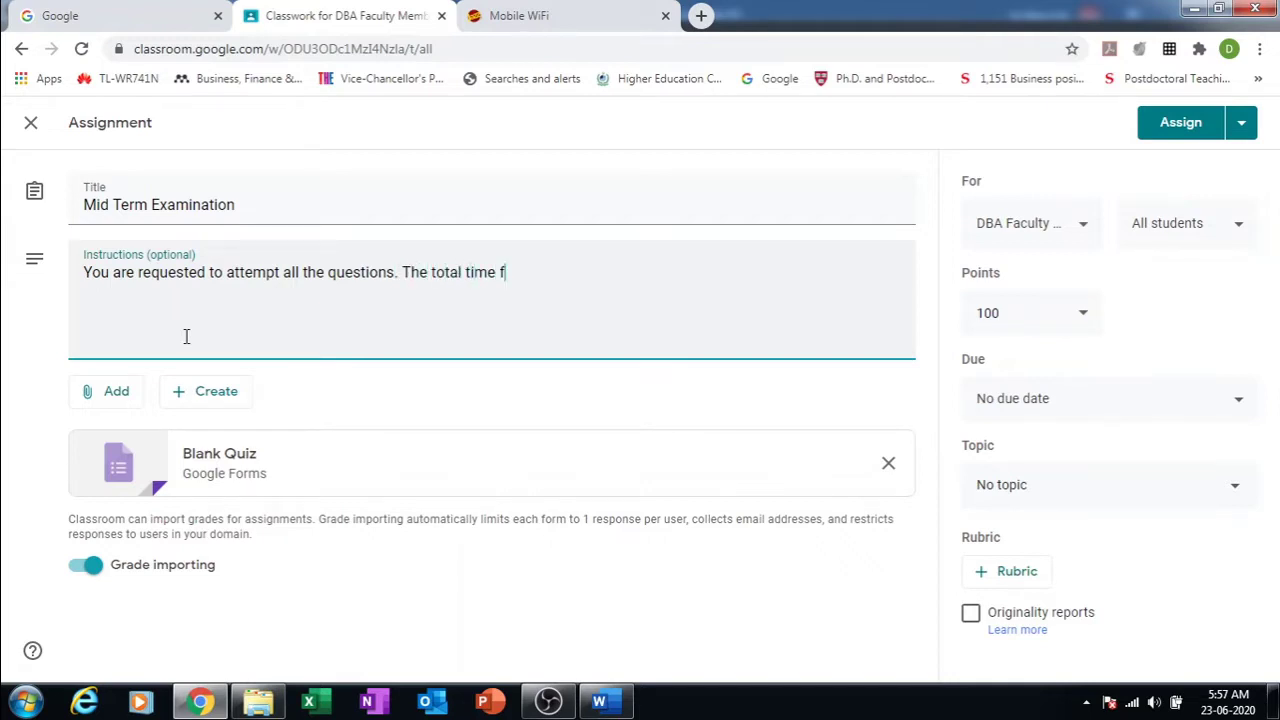
text(or this examin)
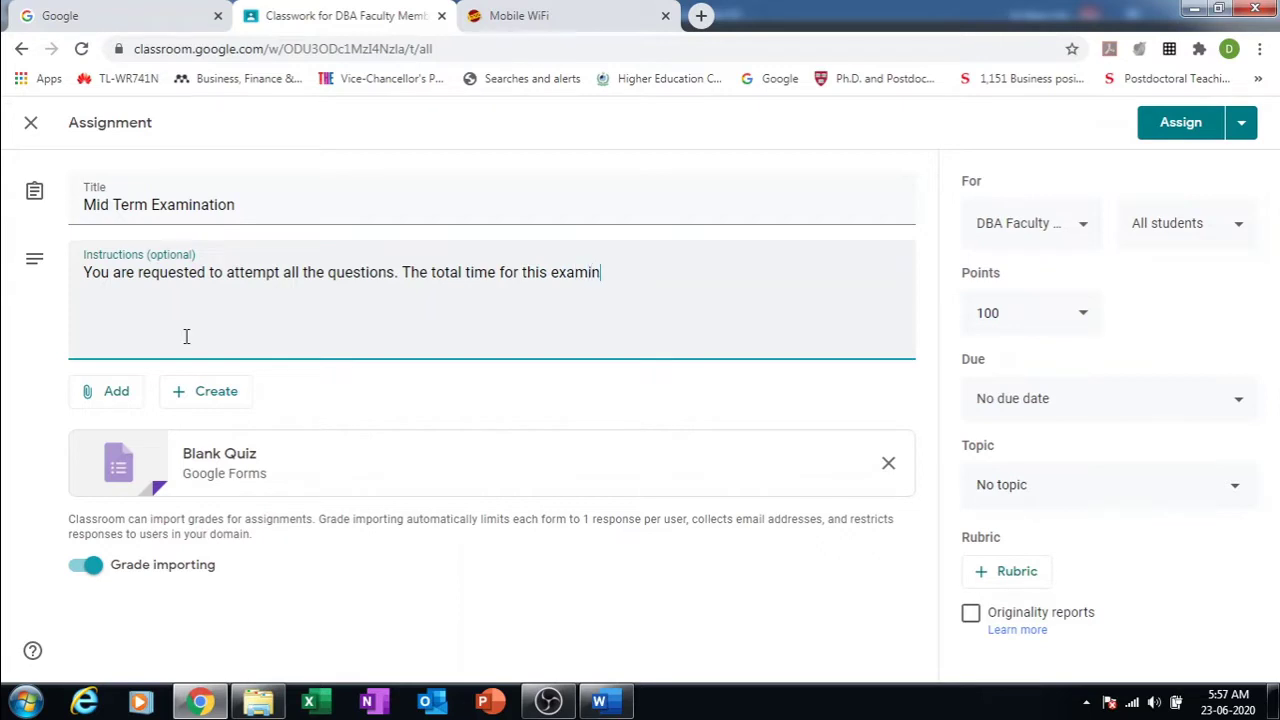
text(ation will be )
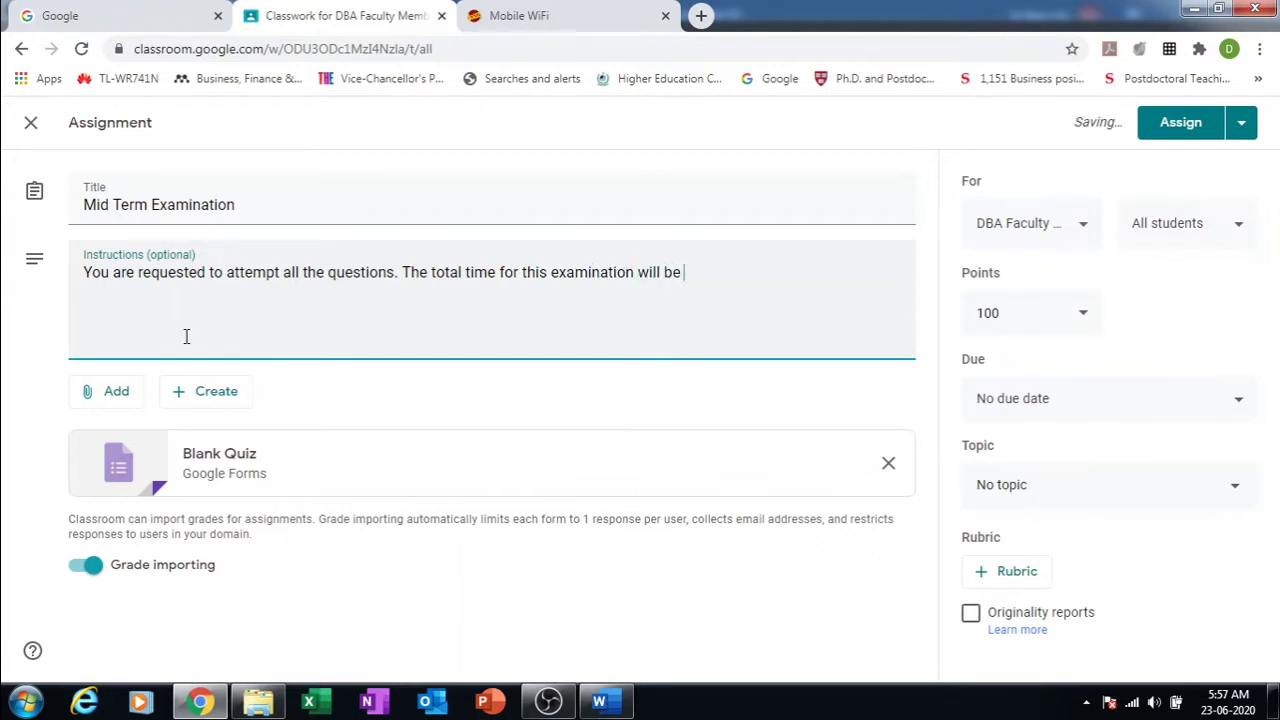
text(90)
Step: Set the stated exam time to 120 minutes and begin the sentence about what the system will not allow
key(BackSpace)
key(BackSpace)
text(120 )
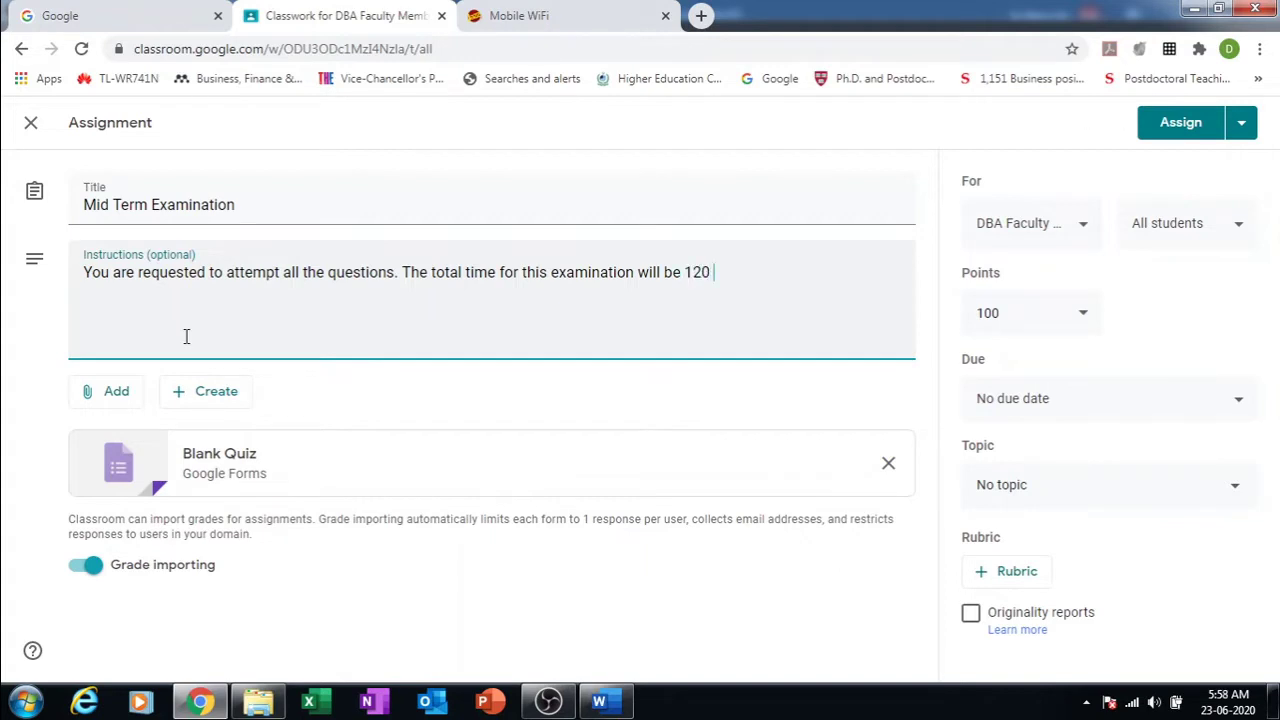
text(minutes. You)
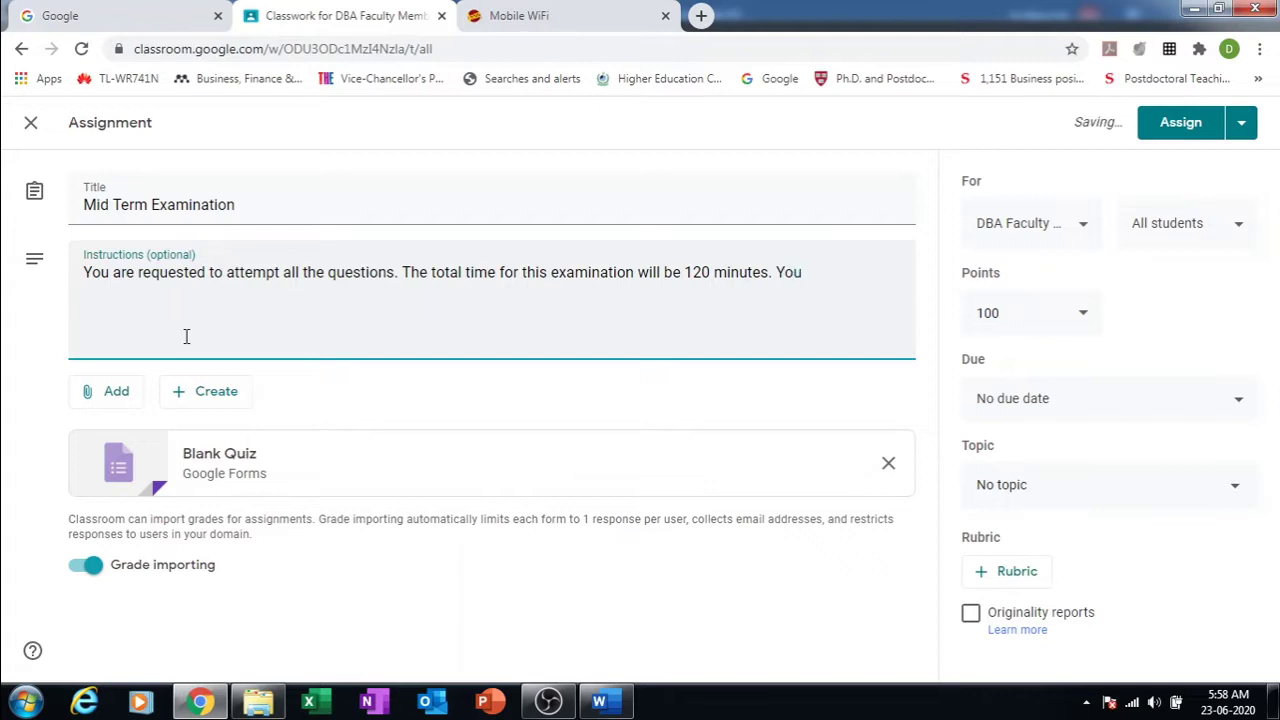
text( paper)
key(BackSpace)
key(BackSpace)
key(BackSpace)
key(BackSpace)
key(BackSpace)
key(BackSpace)
key(BackSpace)
key(BackSpace)
key(BackSpace)
key(BackSpace)
text(th)
key(BackSpace)
key(BackSpace)
text(N)
key(BackSpace)
text(The system )
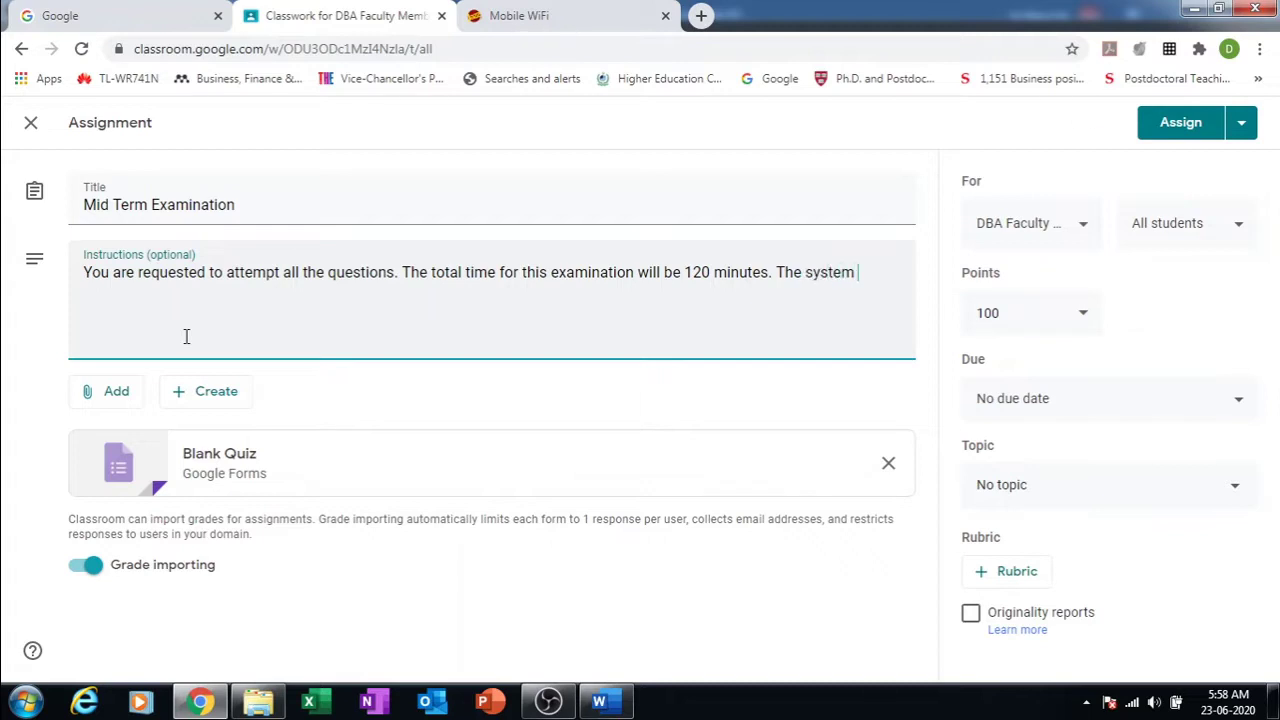
text(will not allow to sy)
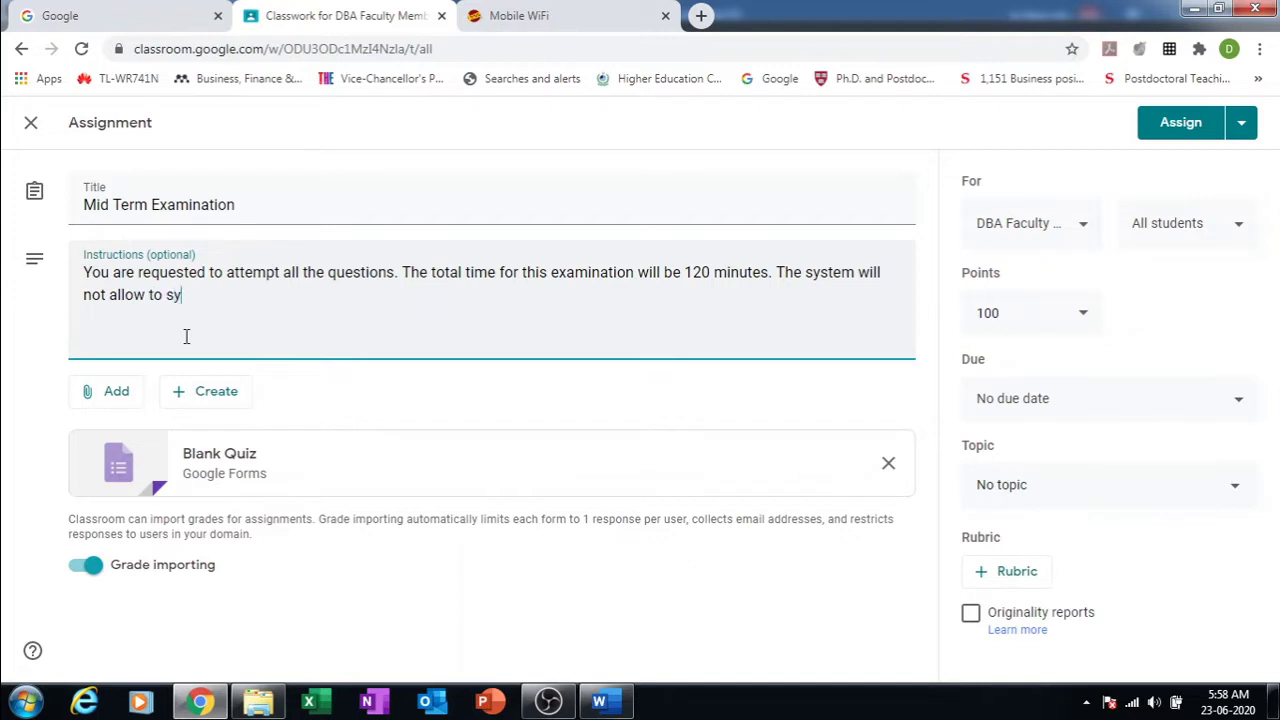
Step: Add that answers cannot be submitted after 120 minutes, then a closing 'Good Luck.' line
key(BackSpace)
text(ubmit you answer)
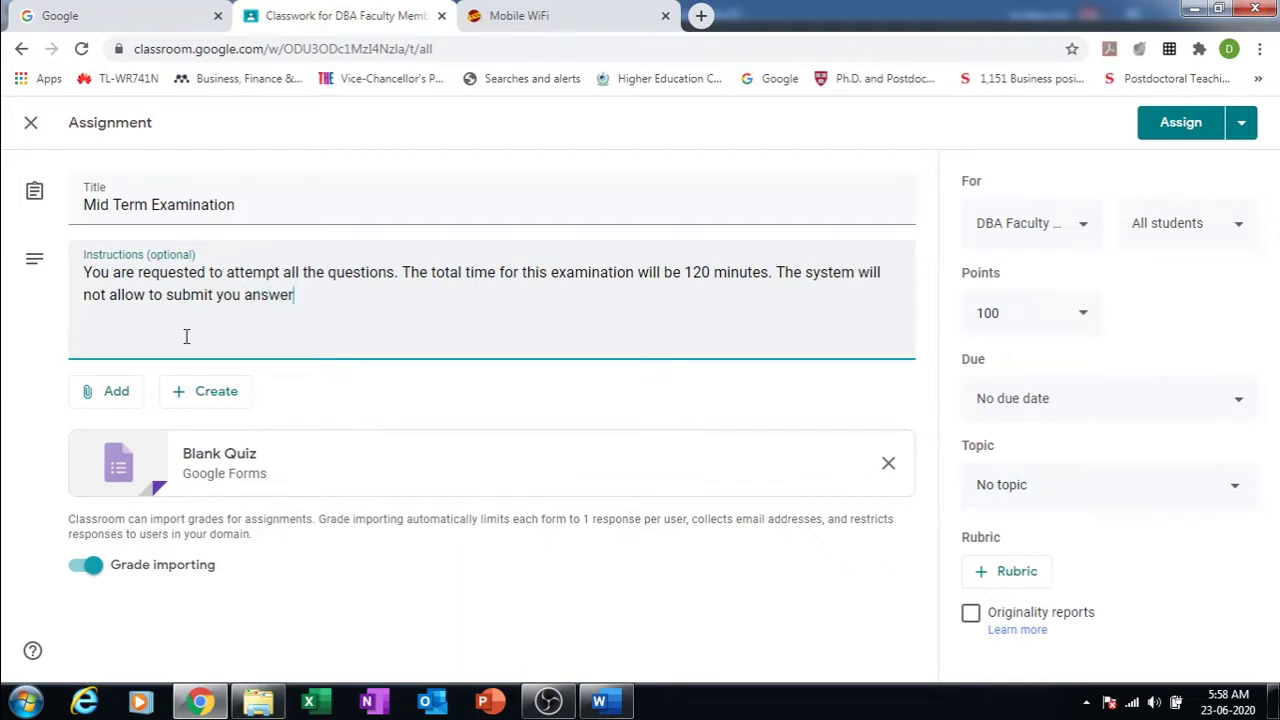
text( after 120 minutes)
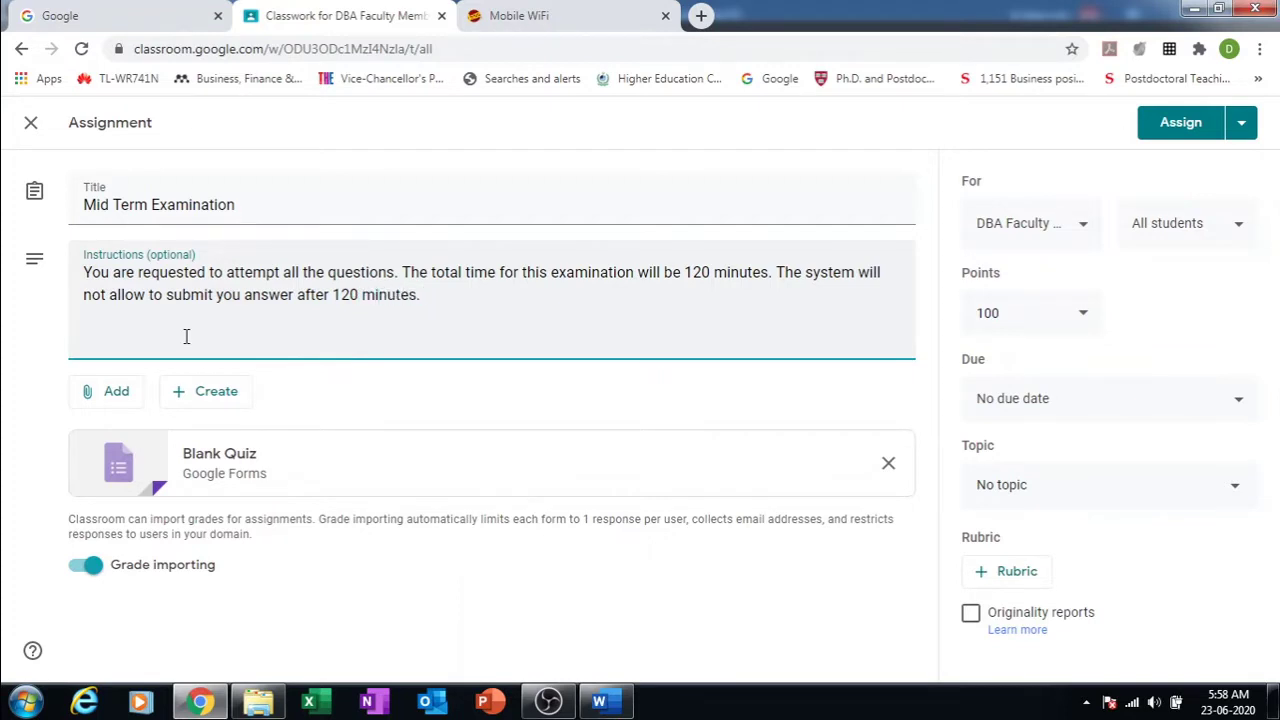
text(.)
key(Return)
text(Good Luck.)
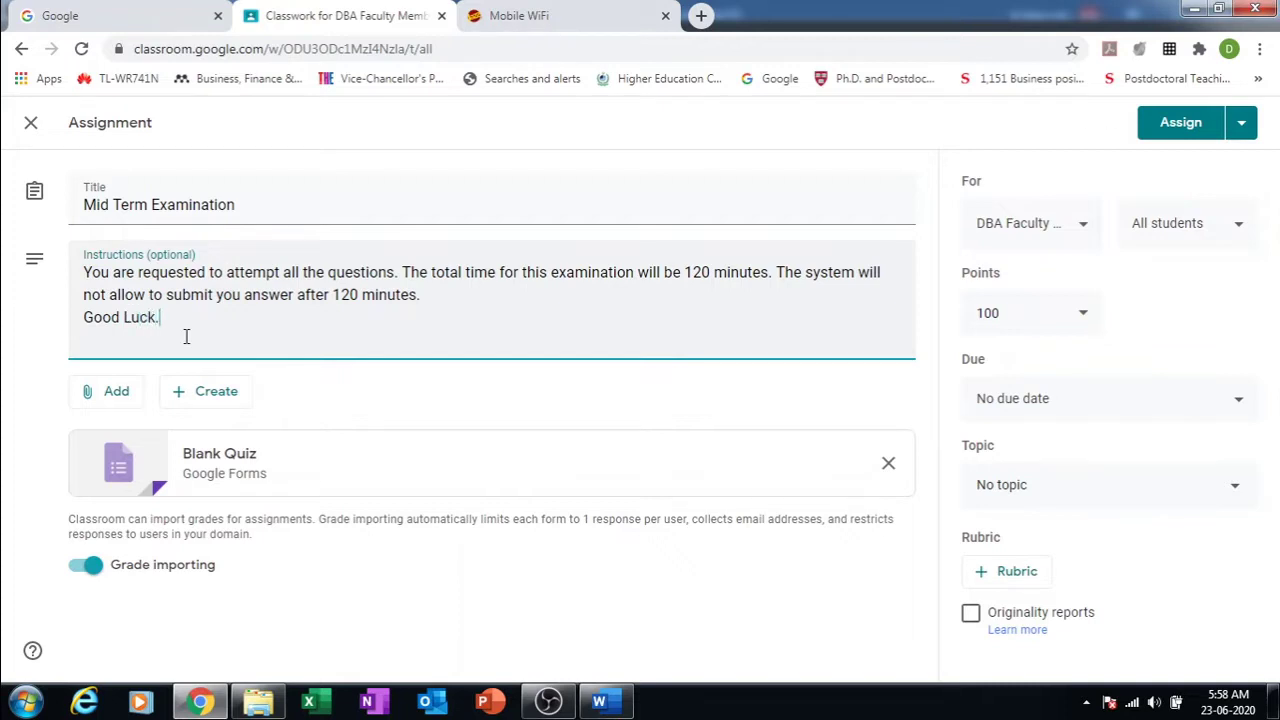
key(Return)
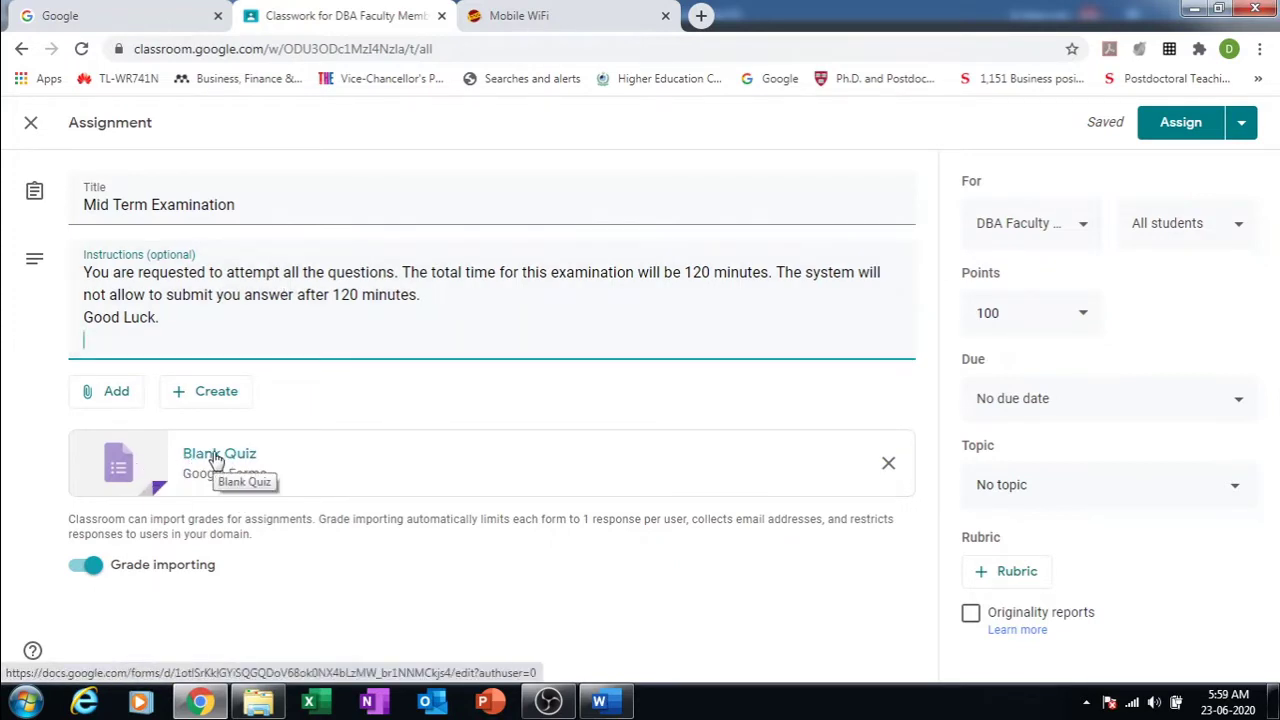
Step: Open the attached Blank Quiz in Forms and rename the file 'MidTerm BBA (E) 8th - SM'
click(155, 473)
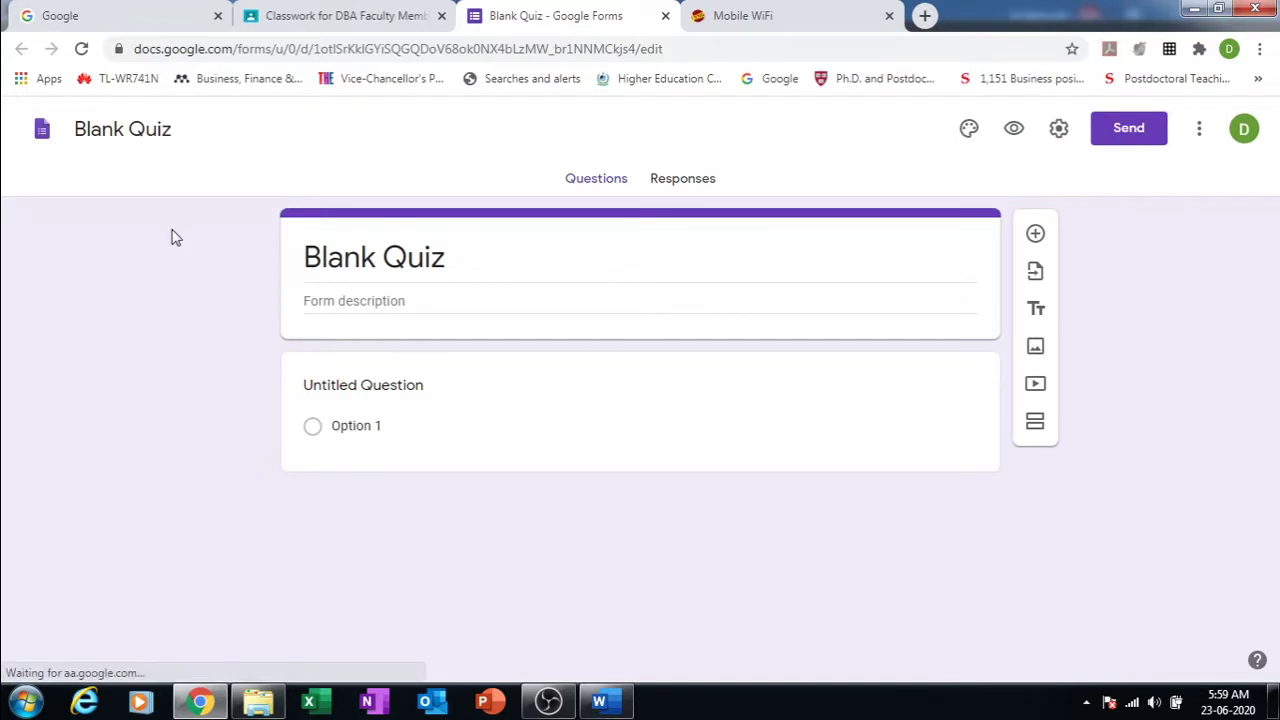
triple_click(105, 128)
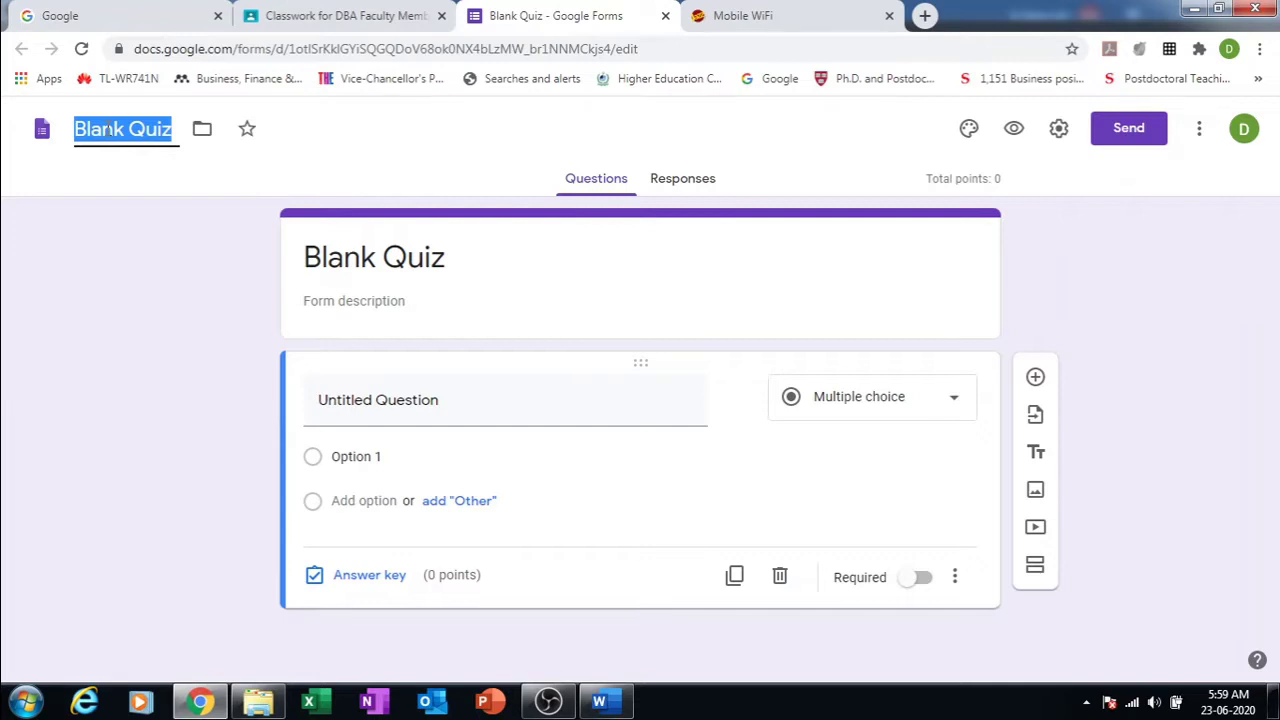
text(M)
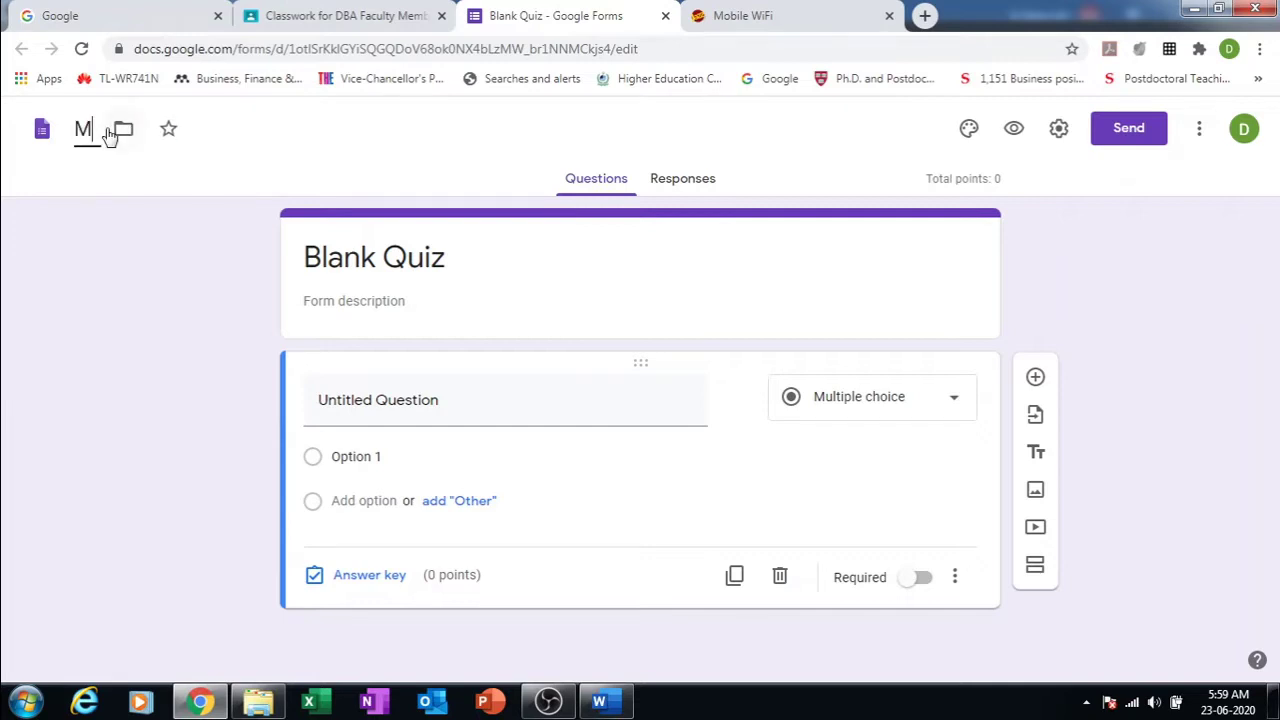
text(idT)
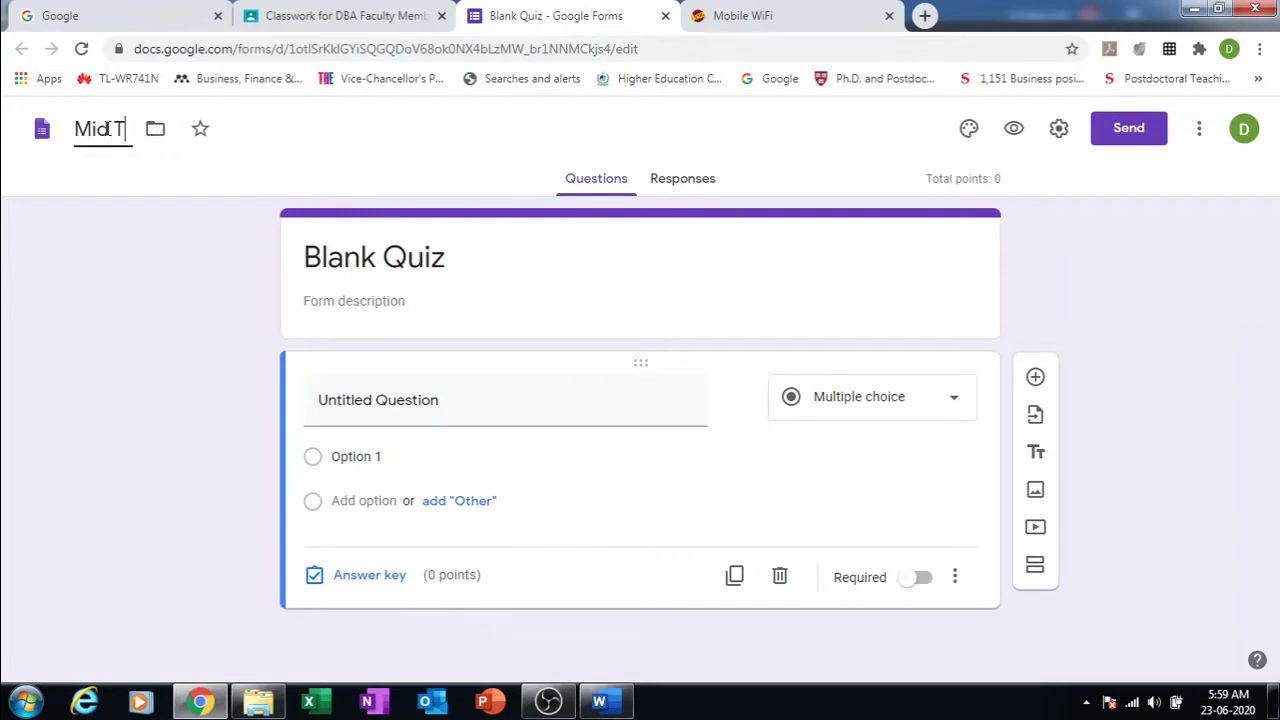
text(erm)
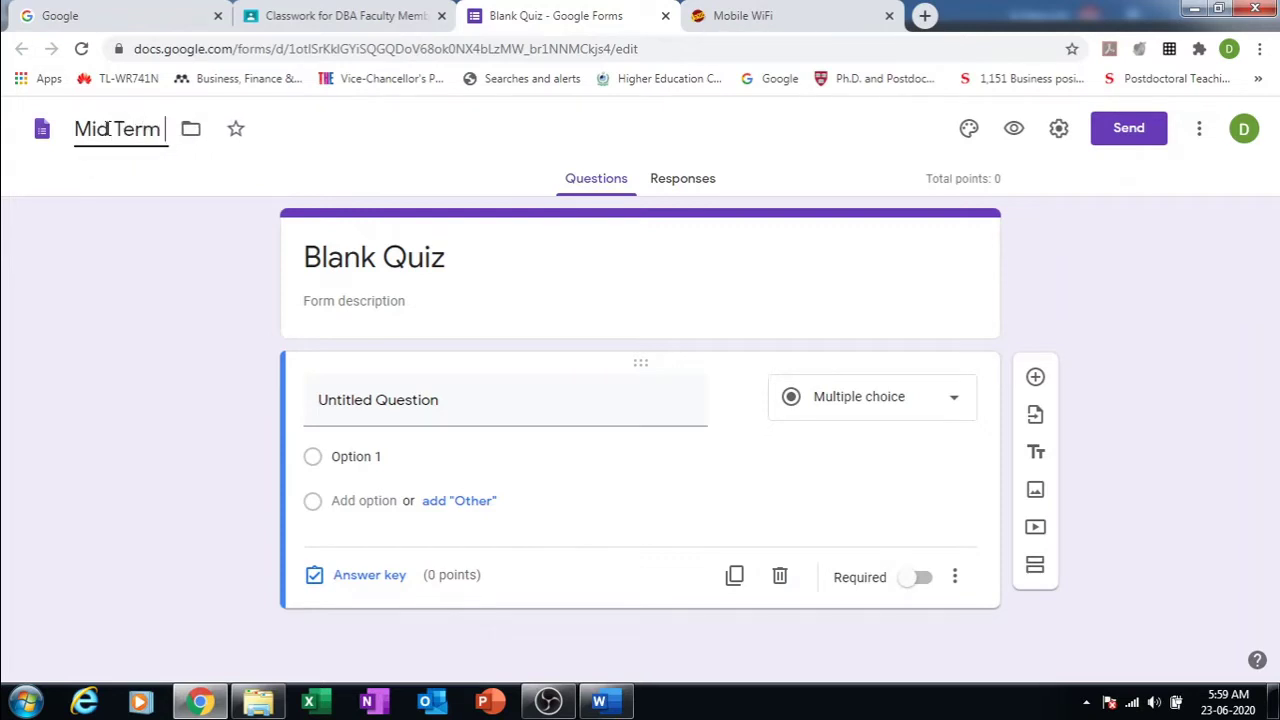
text( BBA)
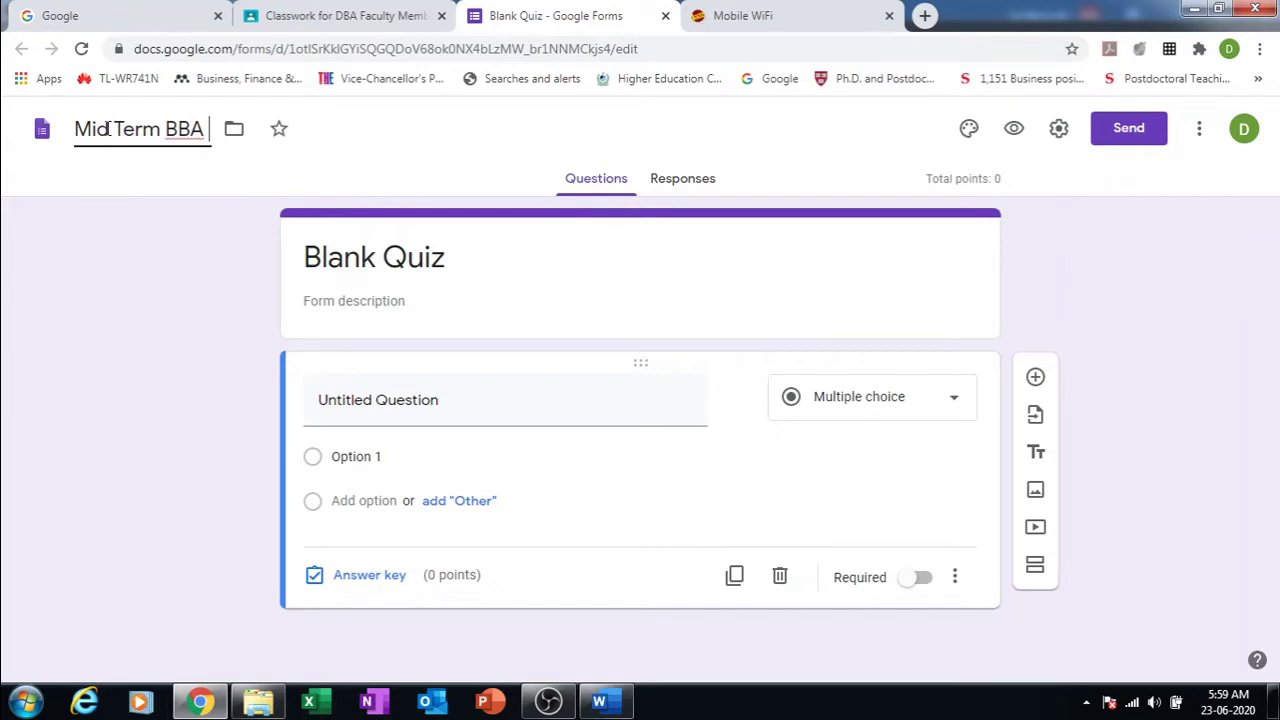
text( (E) 8th - SM)
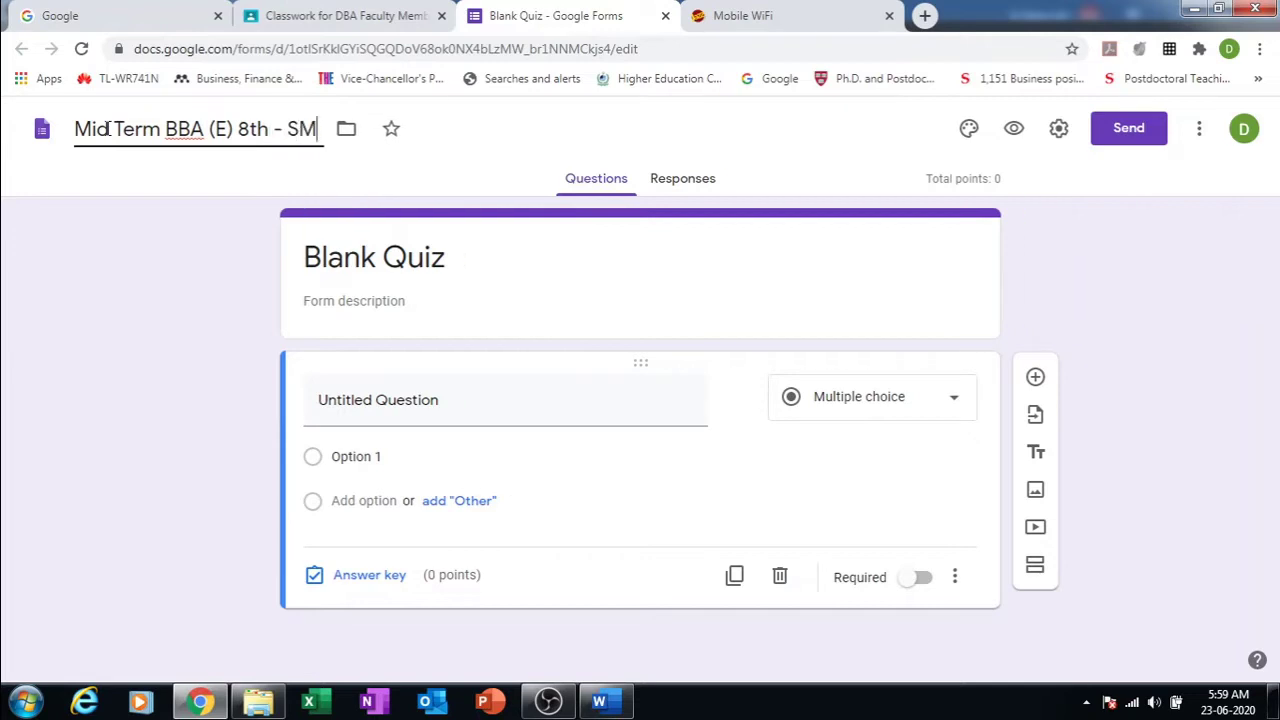
click(178, 218)
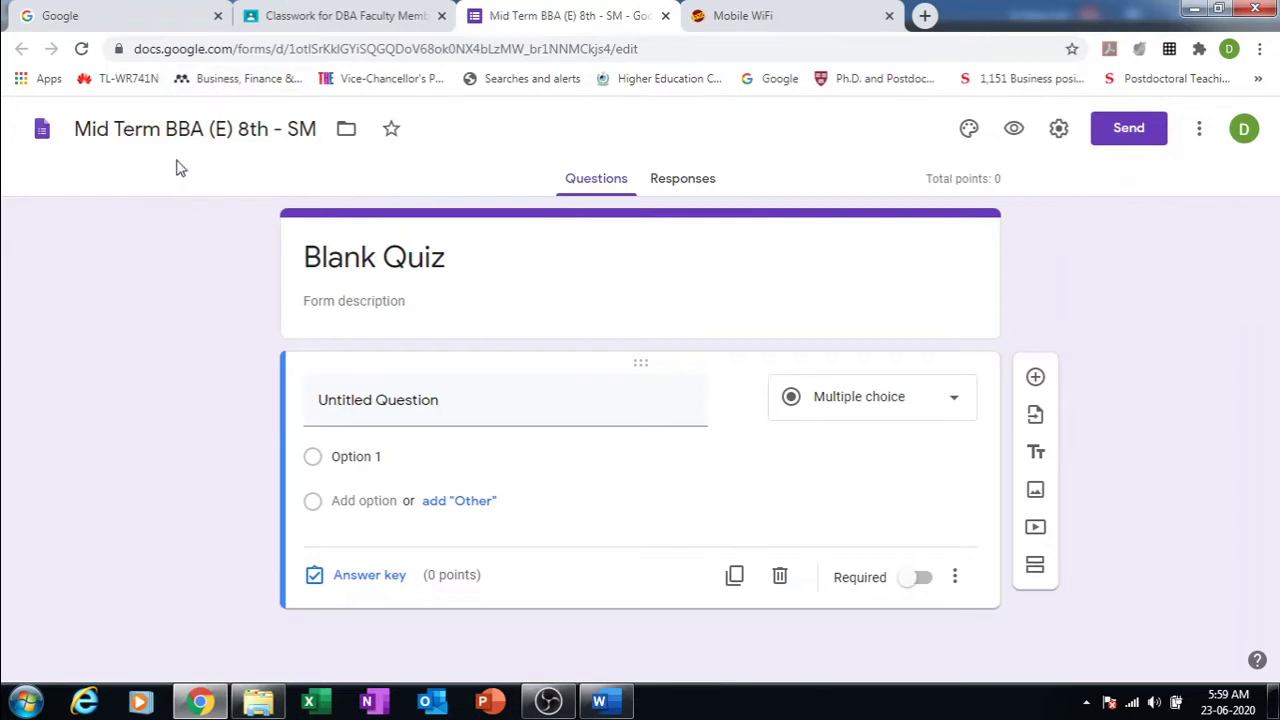
Step: Change the form heading to 'Mid Term Examination BBA (E) 8th Semester', fixing the misspelled 'Examination'
triple_click(347, 257)
text(Mid)
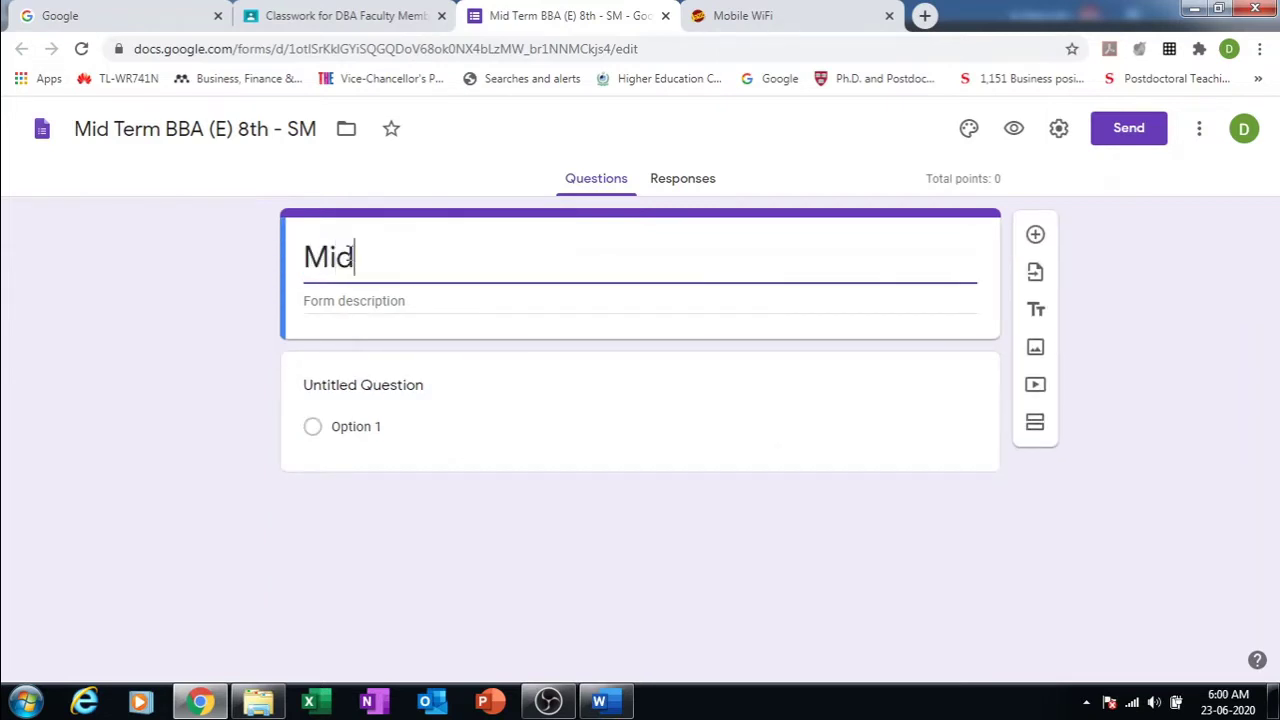
text( Term E)
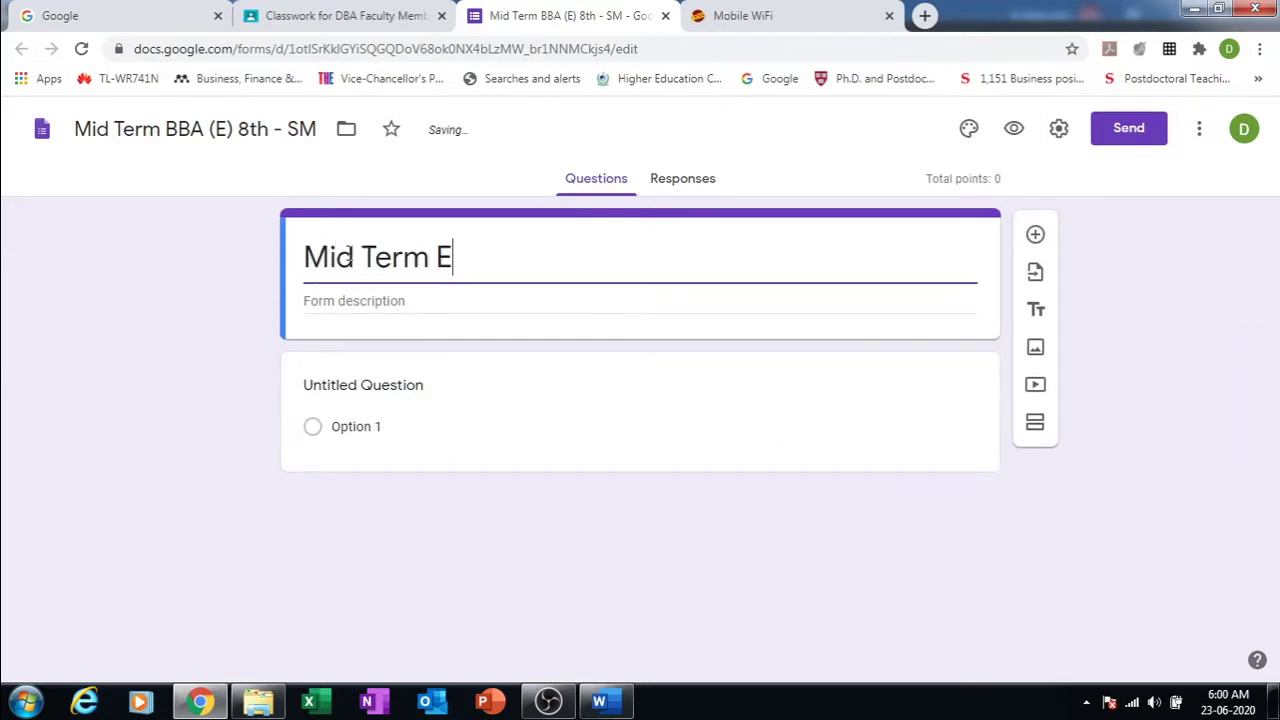
text(xamiatnion )
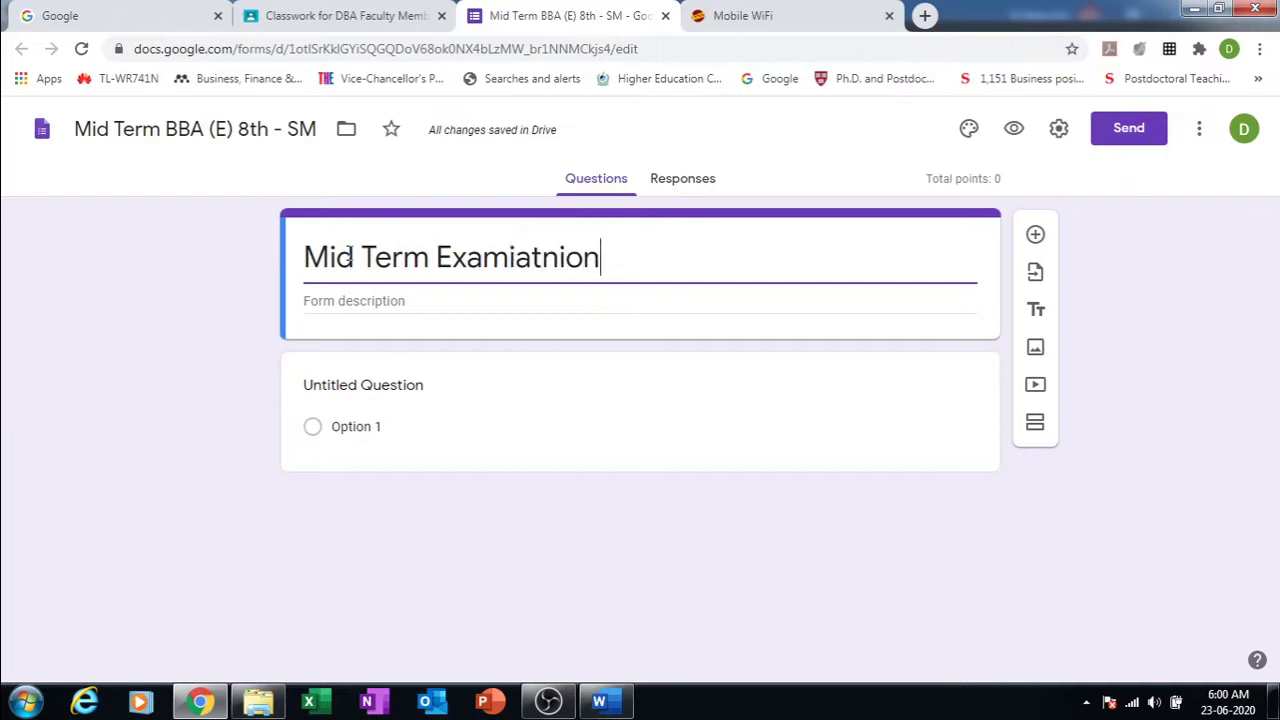
text(BBA)
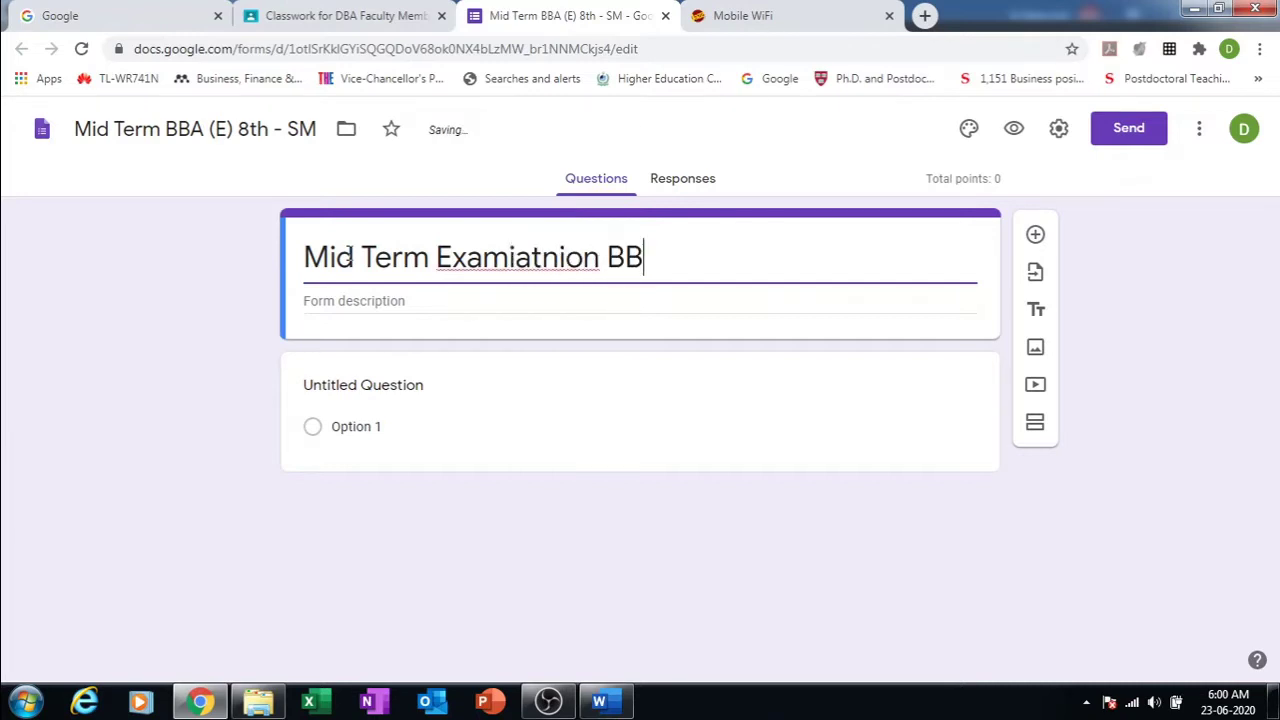
right_click(522, 259)
click(556, 273)
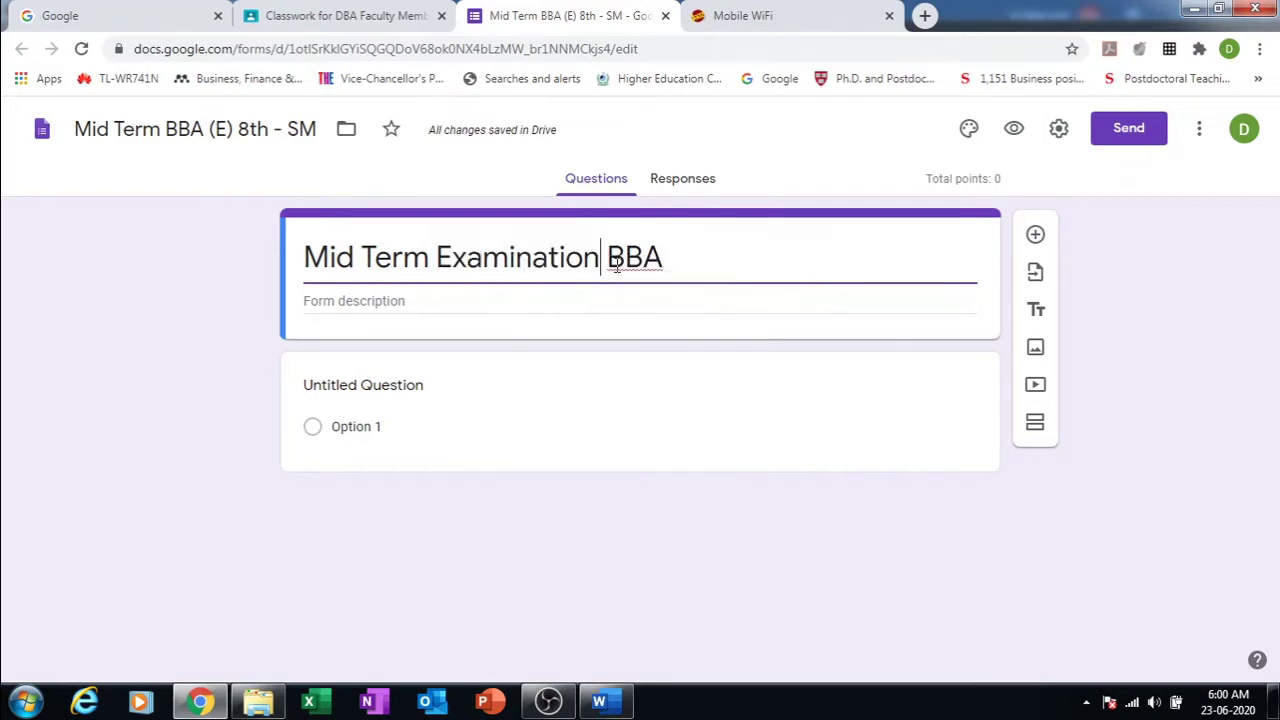
click(667, 258)
text((E)
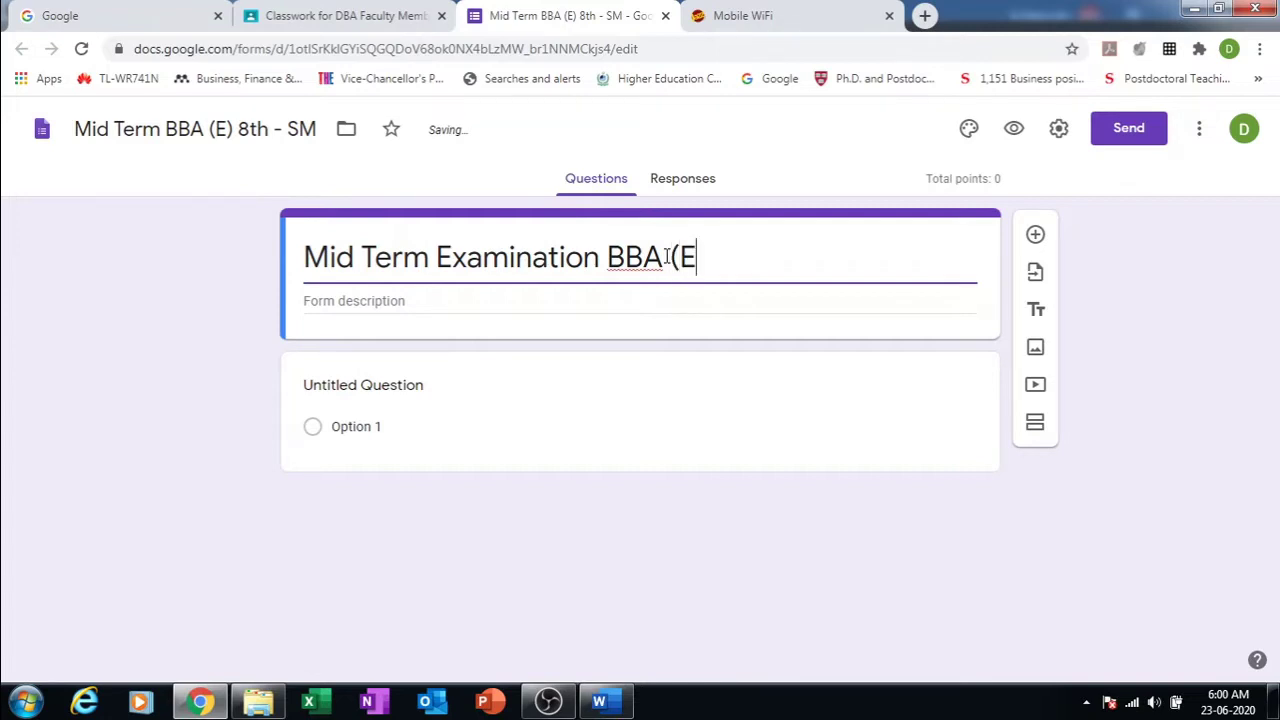
text() 8th Semester)
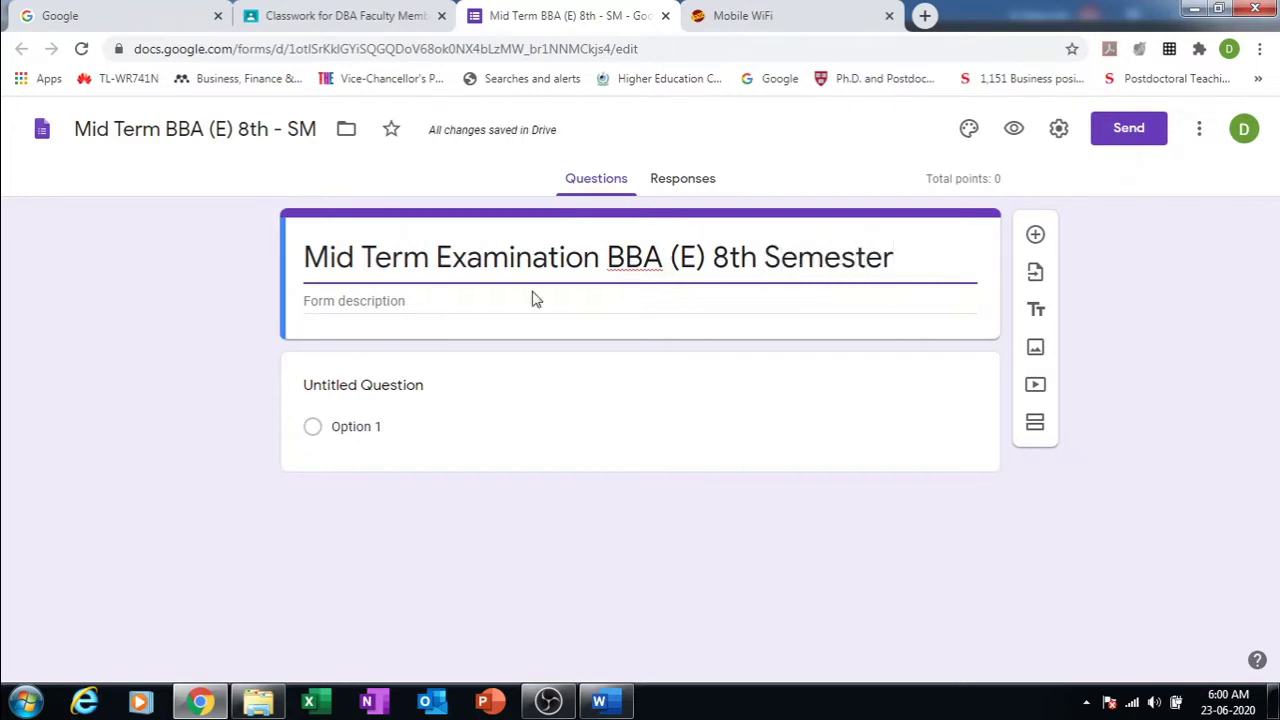
click(409, 301)
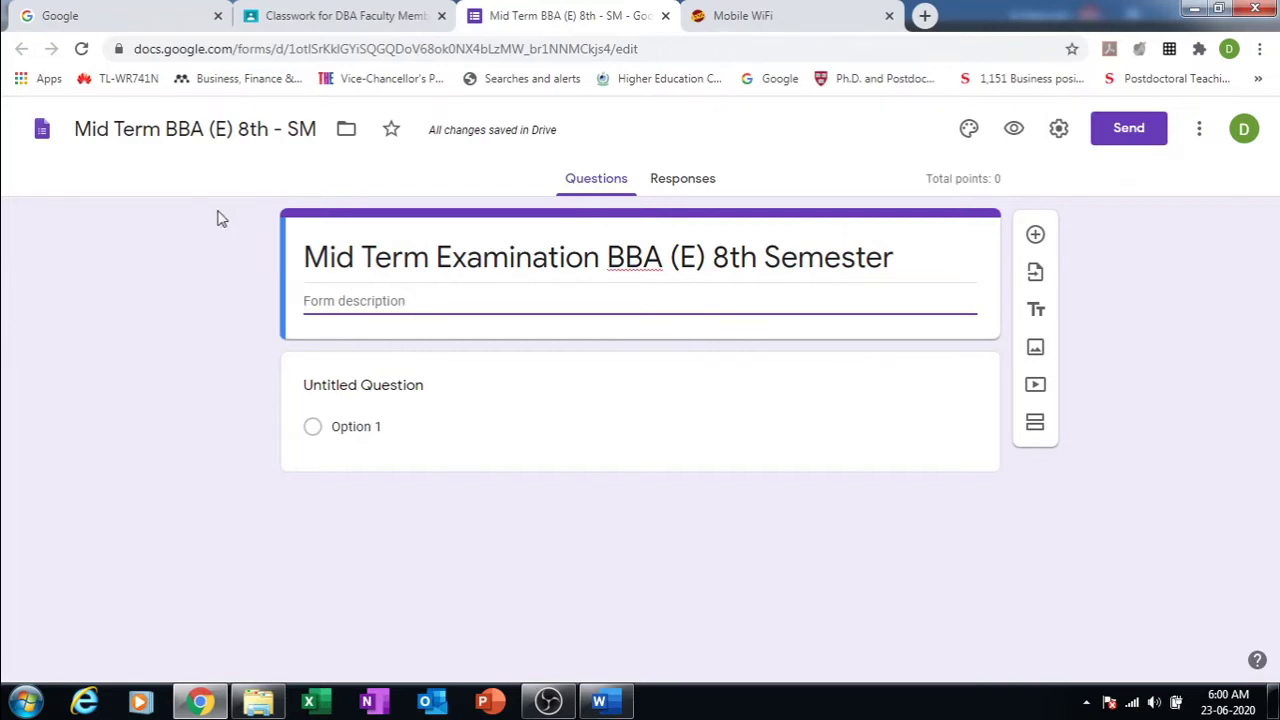
Step: Select and copy all of the assignment's instructions text in Classroom, then go back to Forms
click(330, 15)
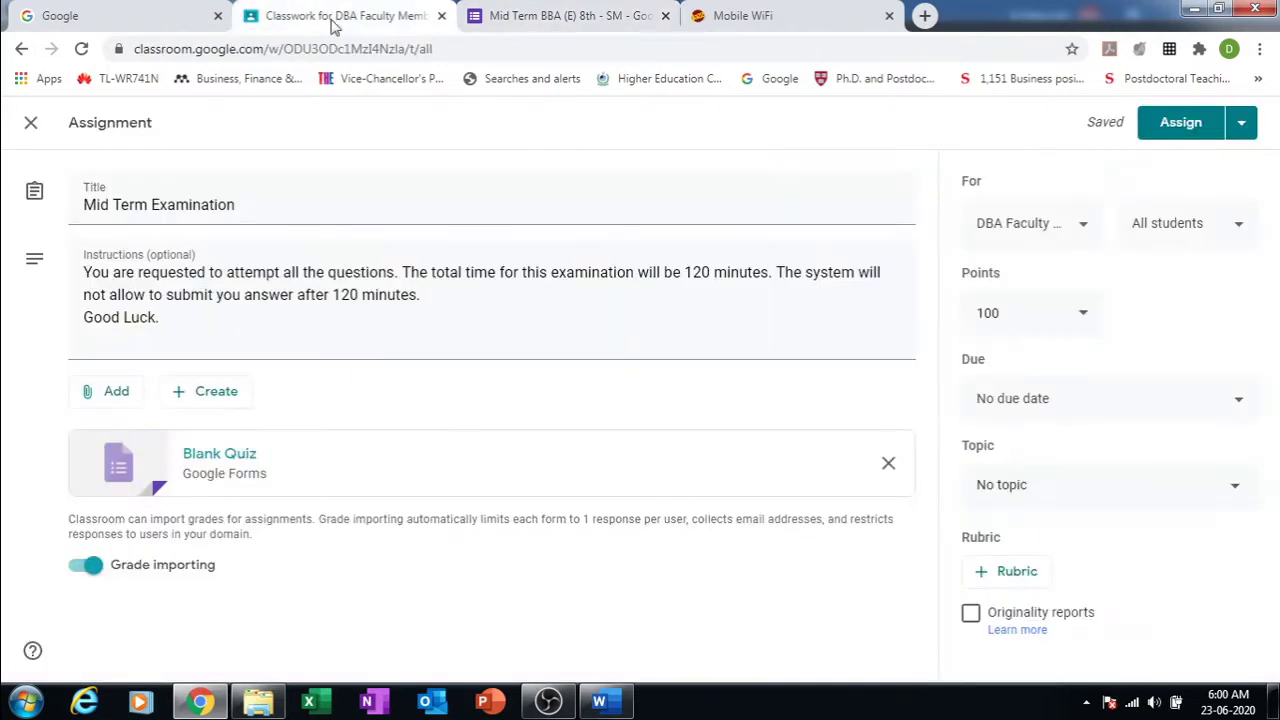
double_click(320, 293)
triple_click(326, 283)
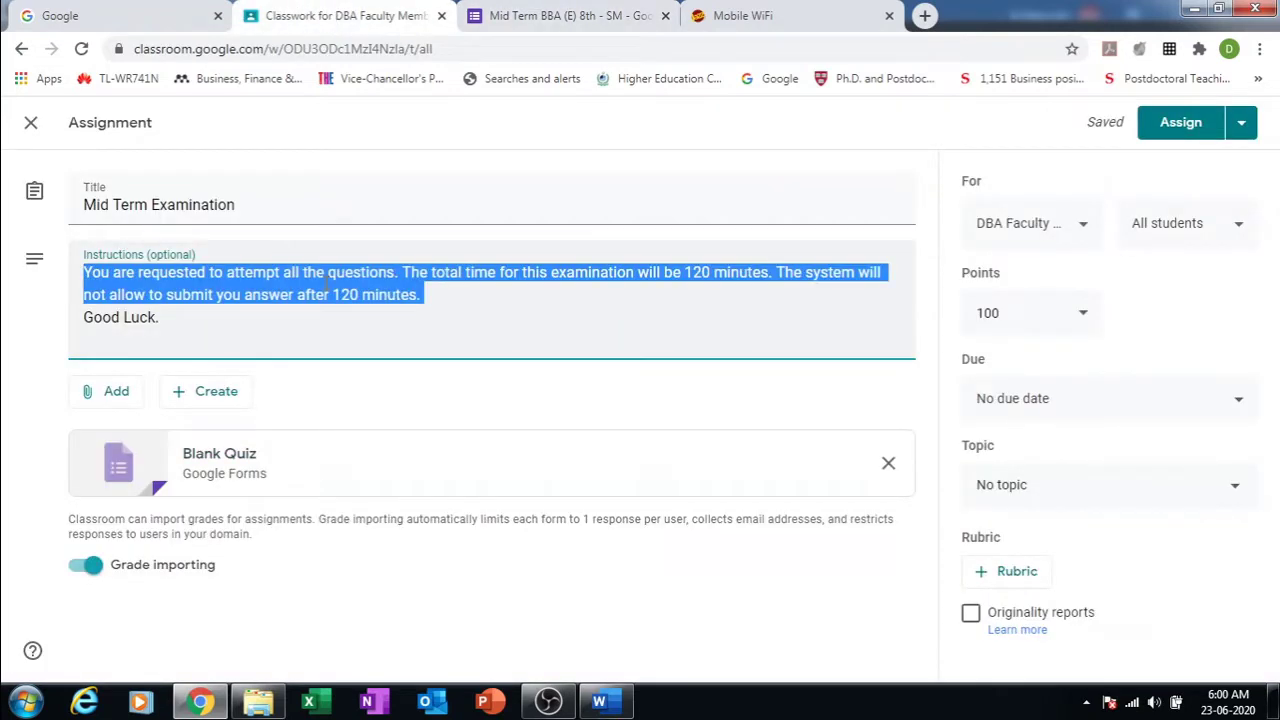
key(ctrl+a)
key(ctrl+c)
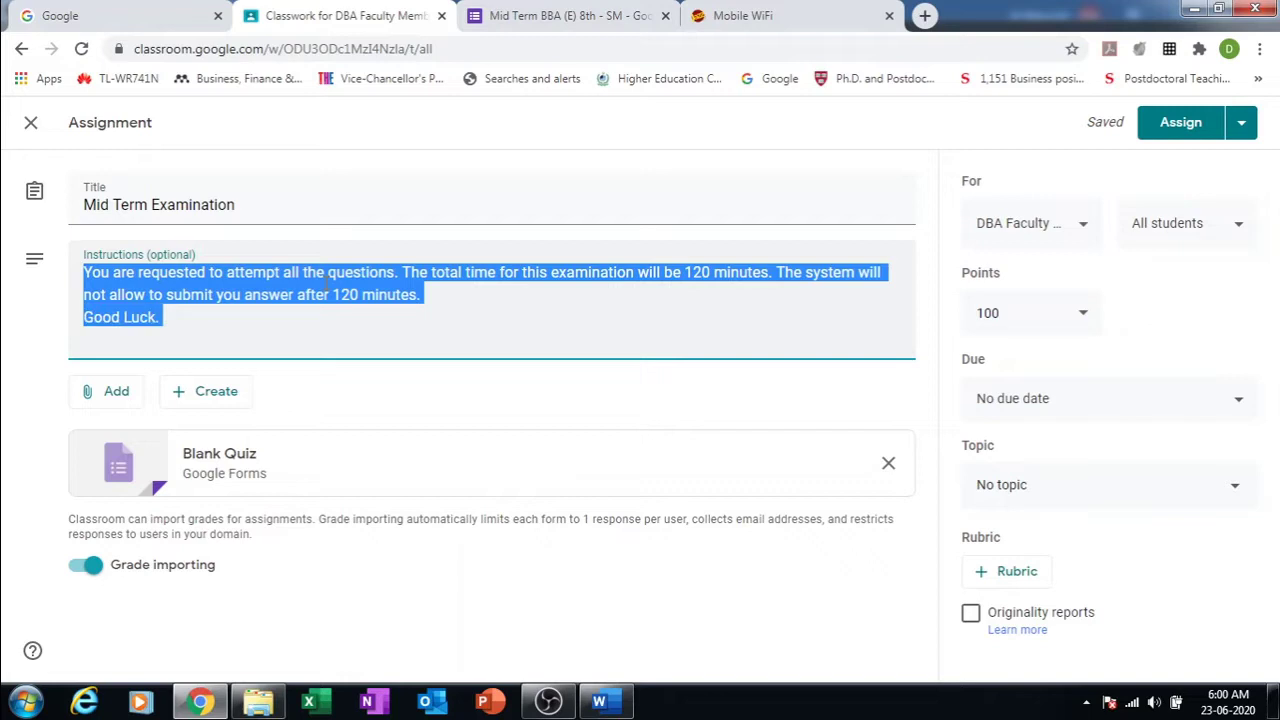
click(540, 8)
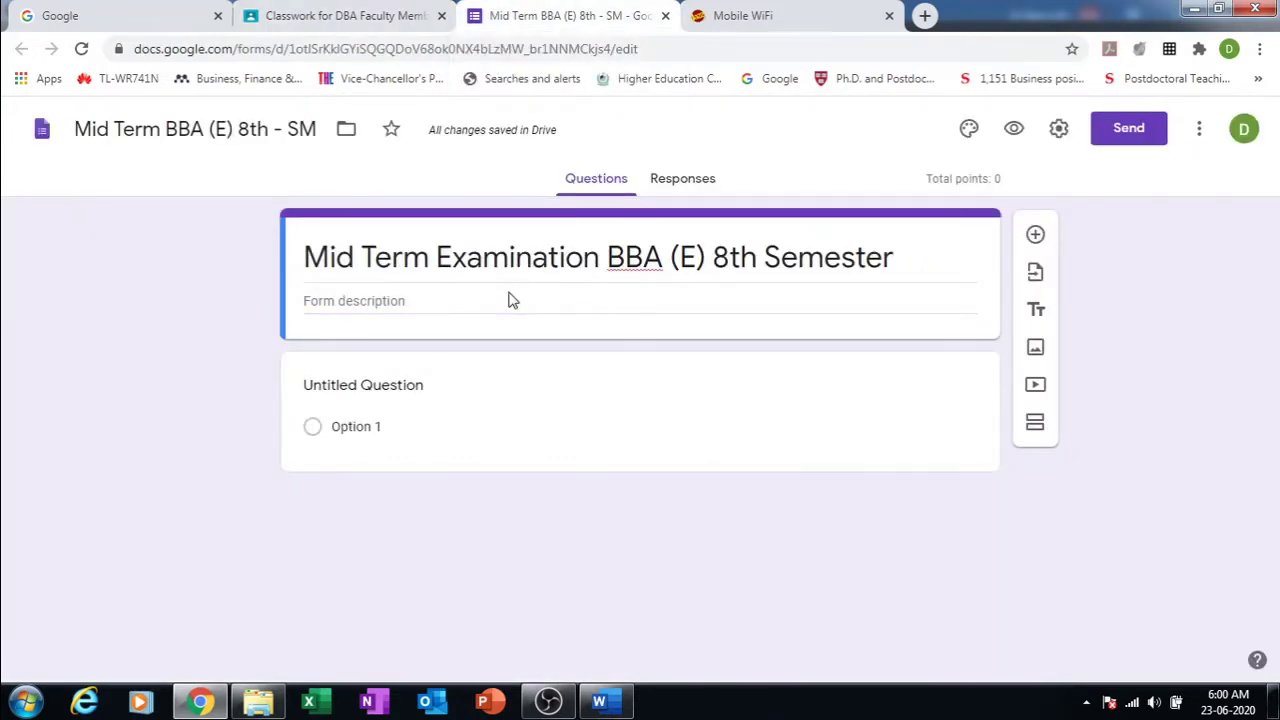
Step: Paste the copied 120-minute exam instructions into the quiz's form description
click(408, 303)
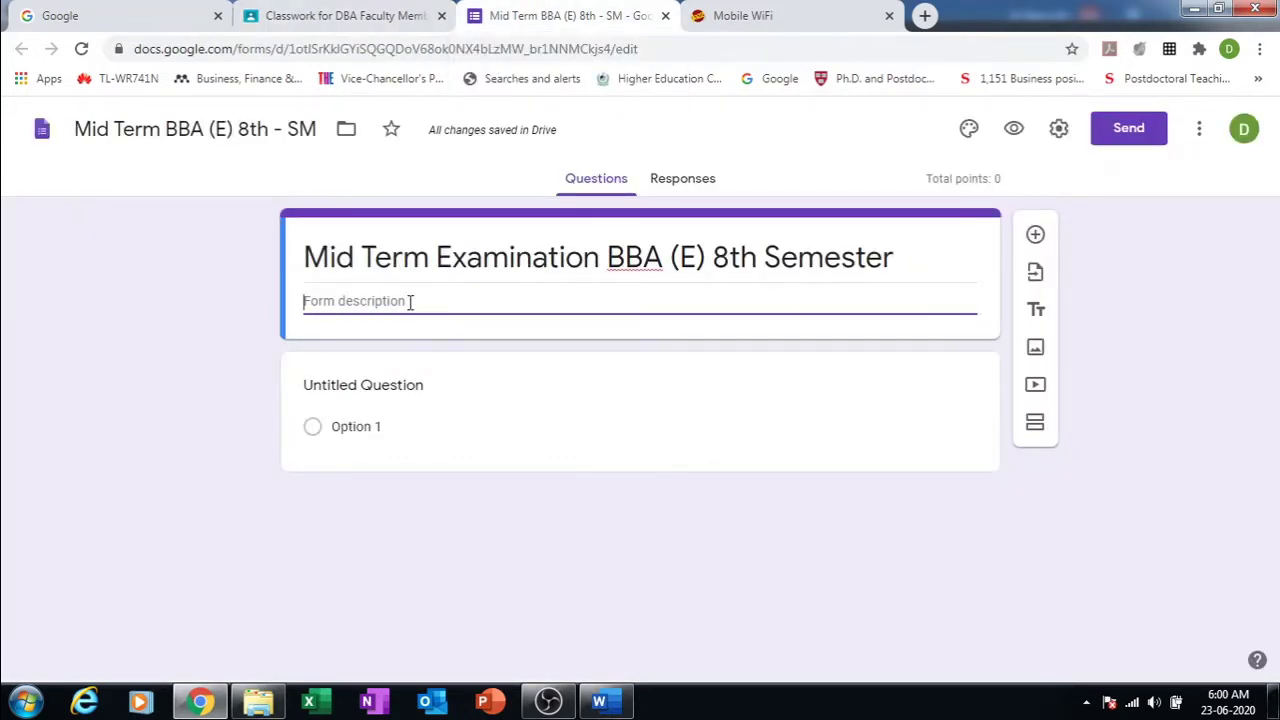
key(ctrl+v)
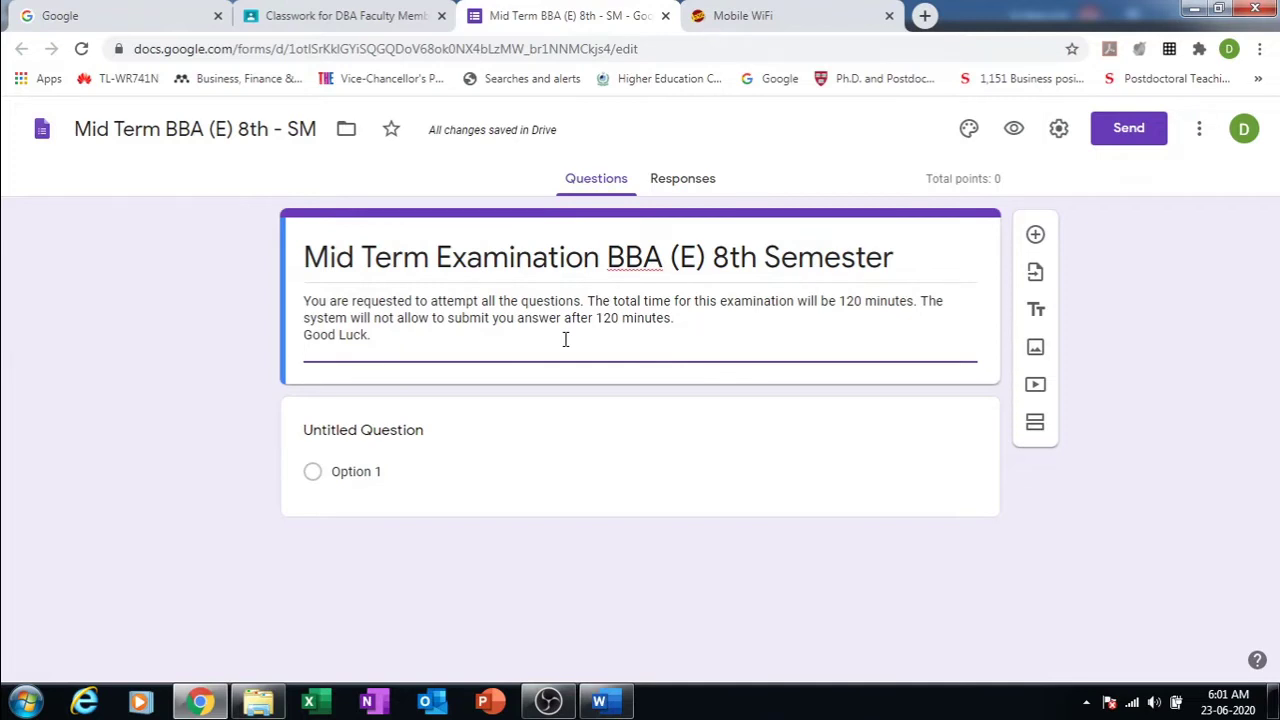
click(416, 437)
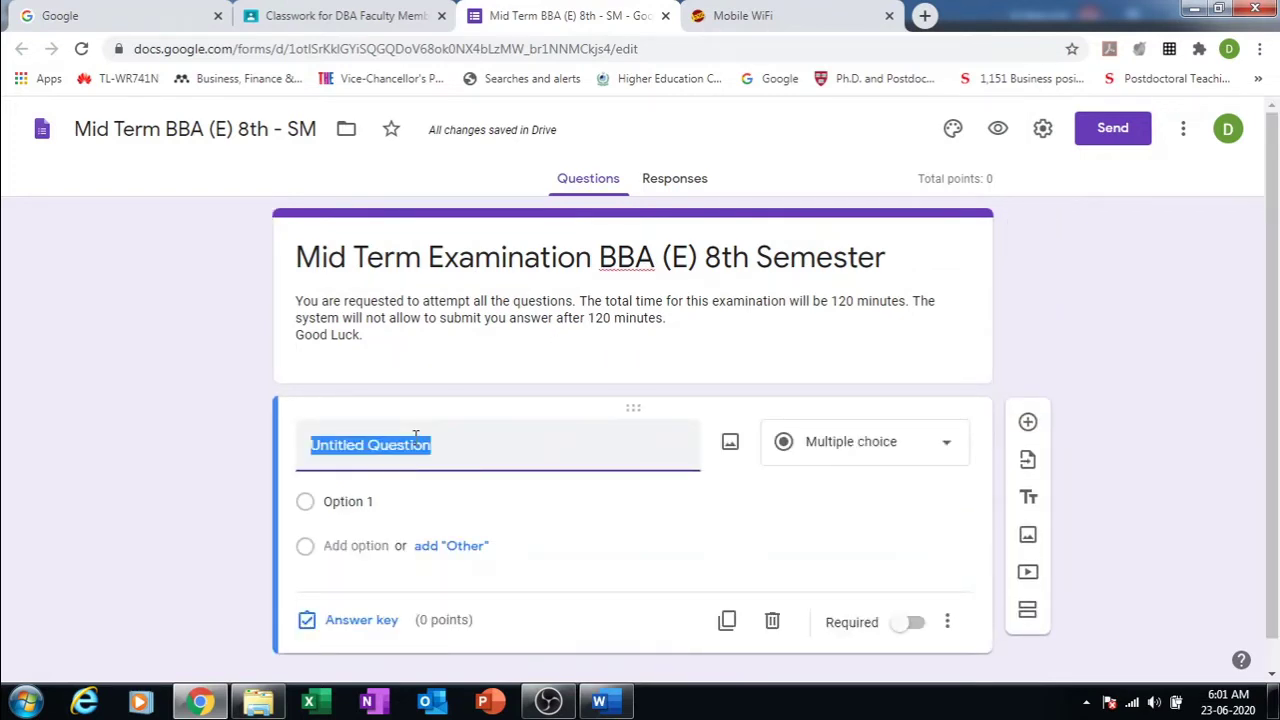
Step: Title the first question 'Write you name' and make it a Short answer question
text(Write )
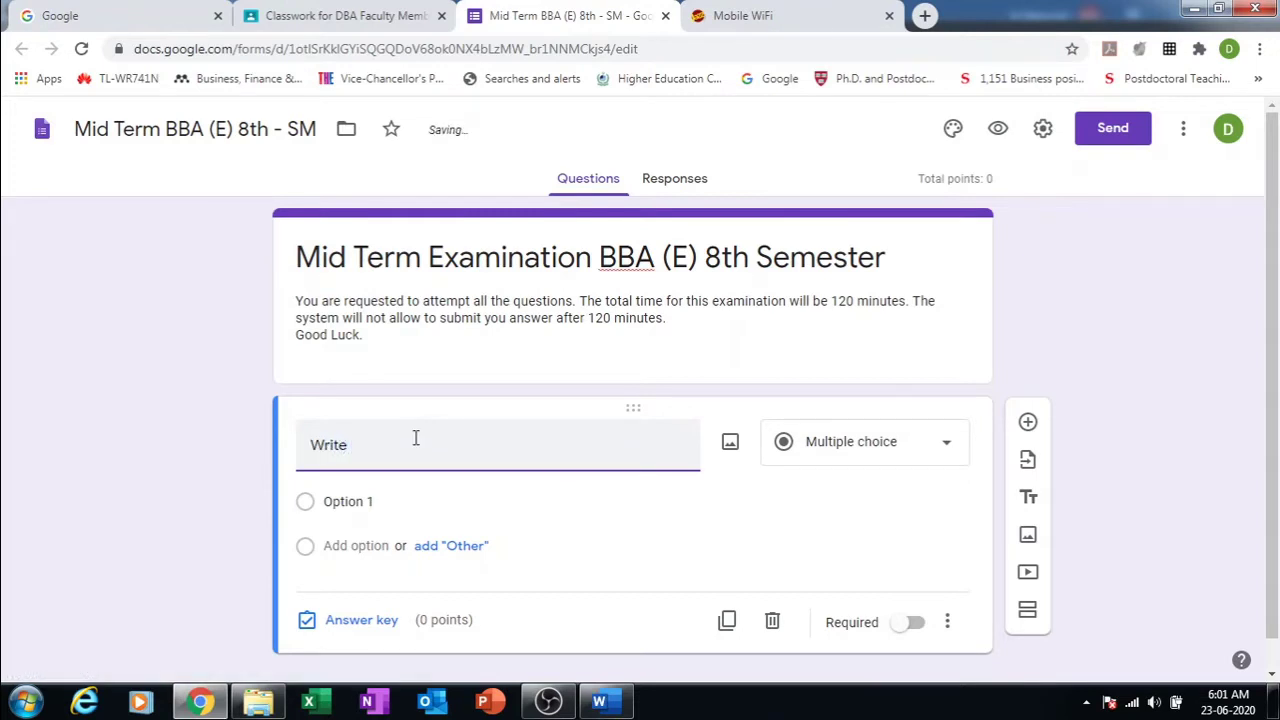
text(you name)
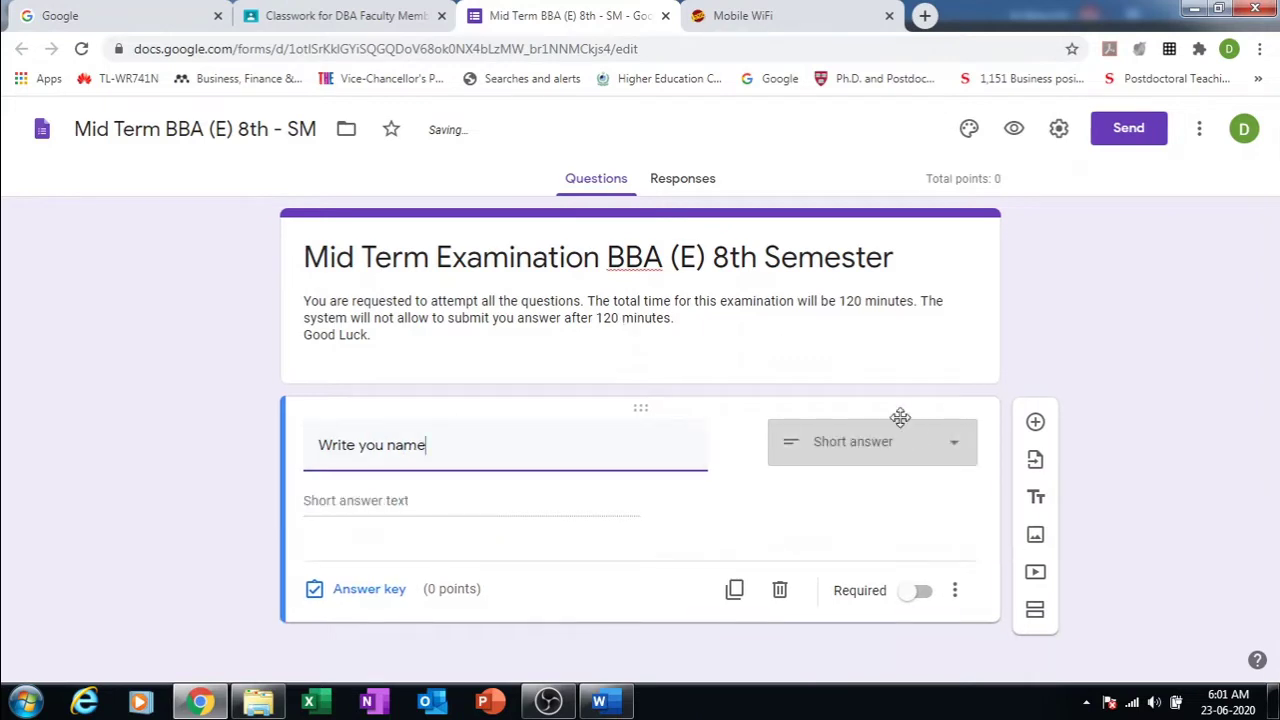
click(960, 450)
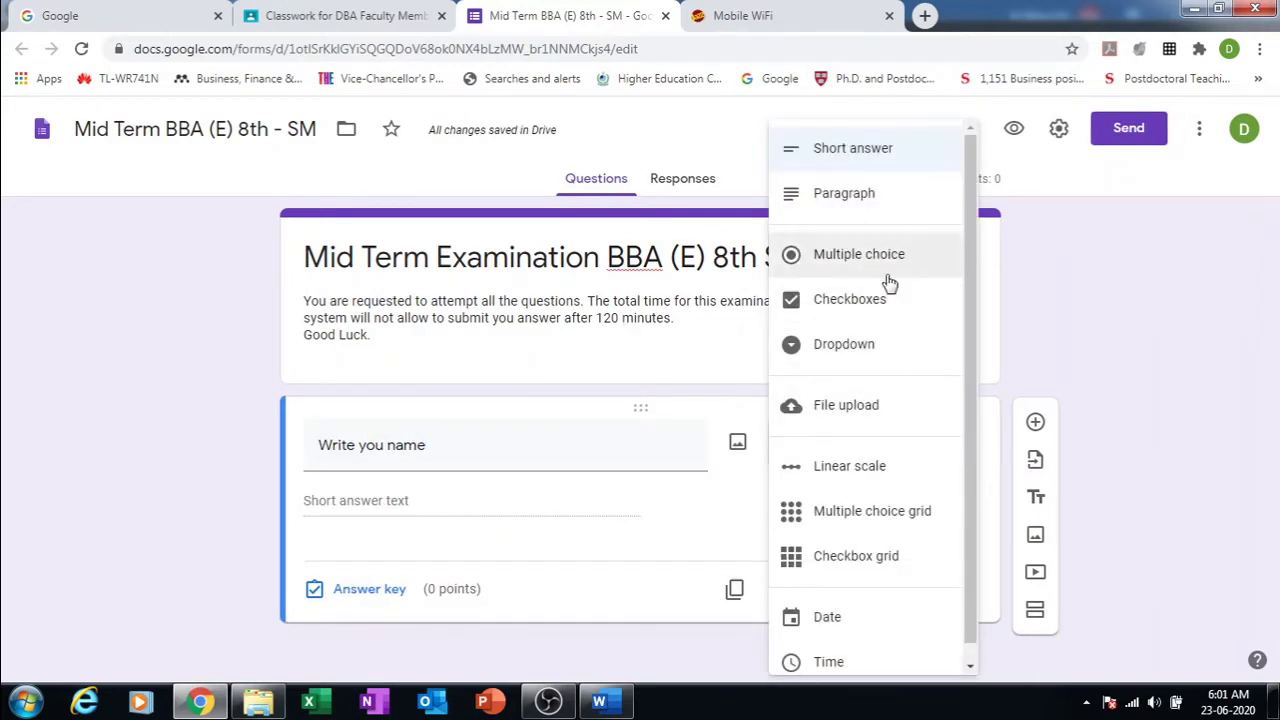
click(848, 150)
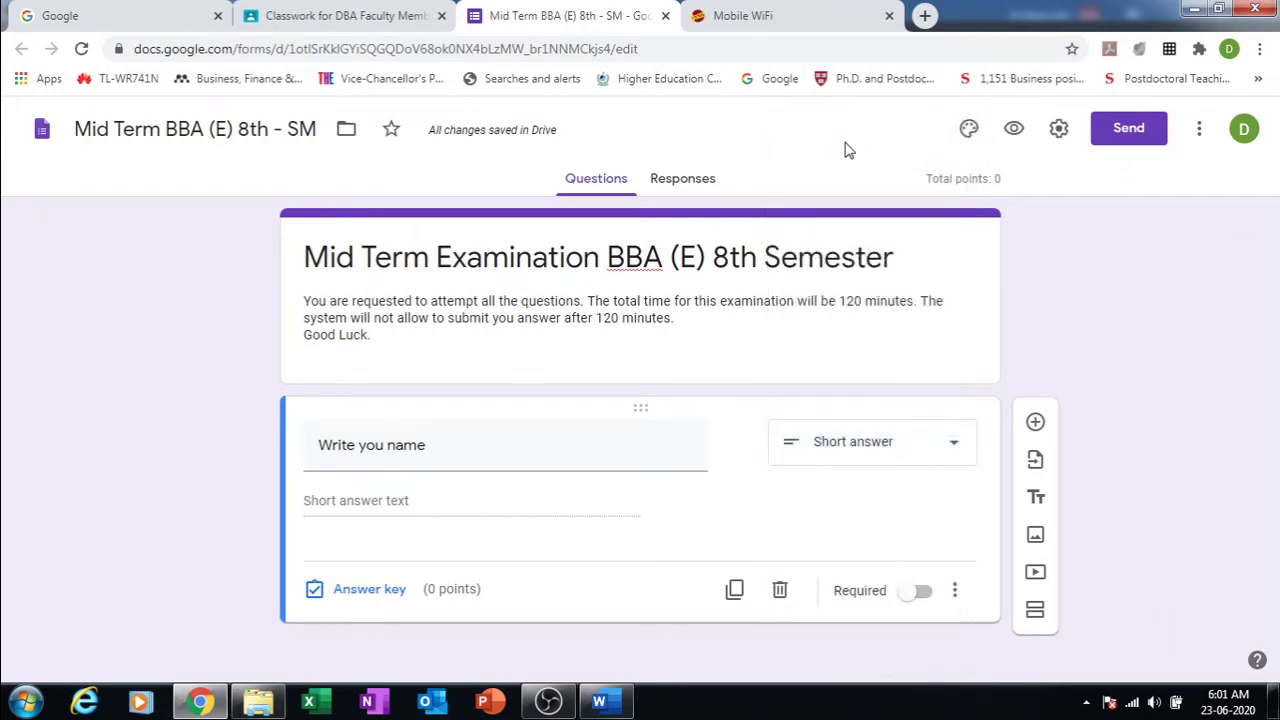
Step: Correct the question title to 'Write you complete name'
click(435, 442)
click(436, 444)
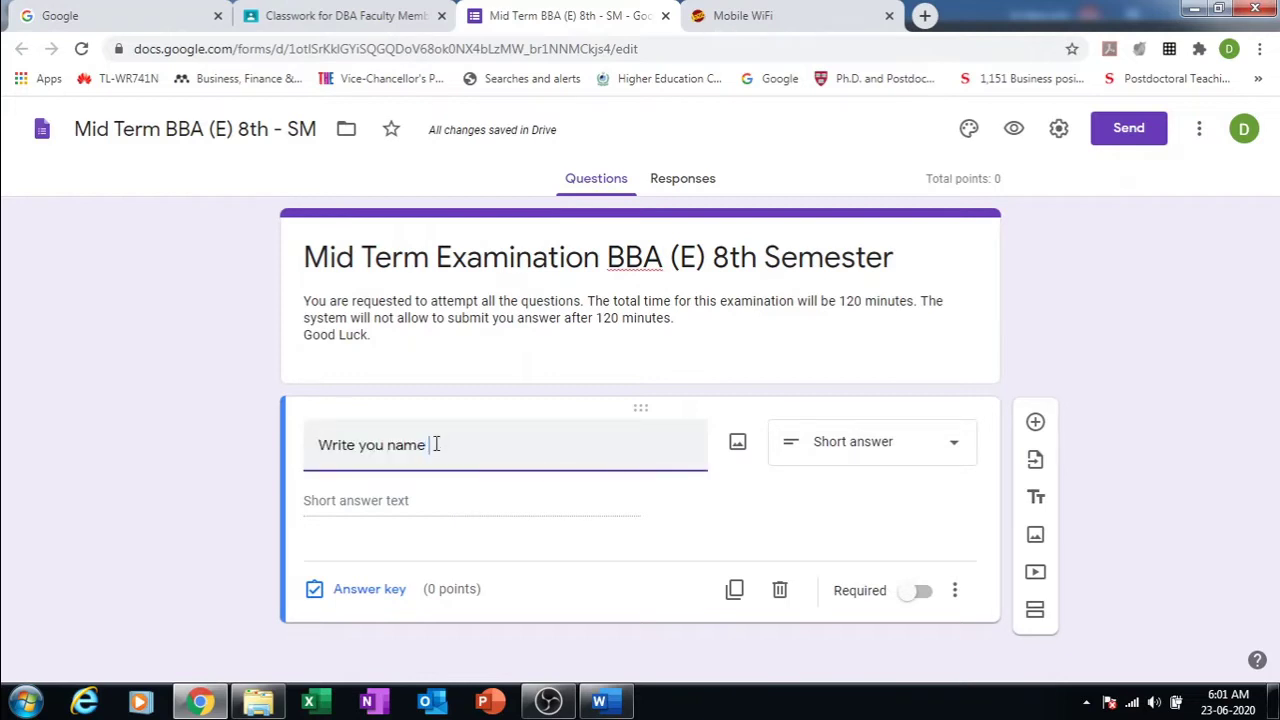
text(()
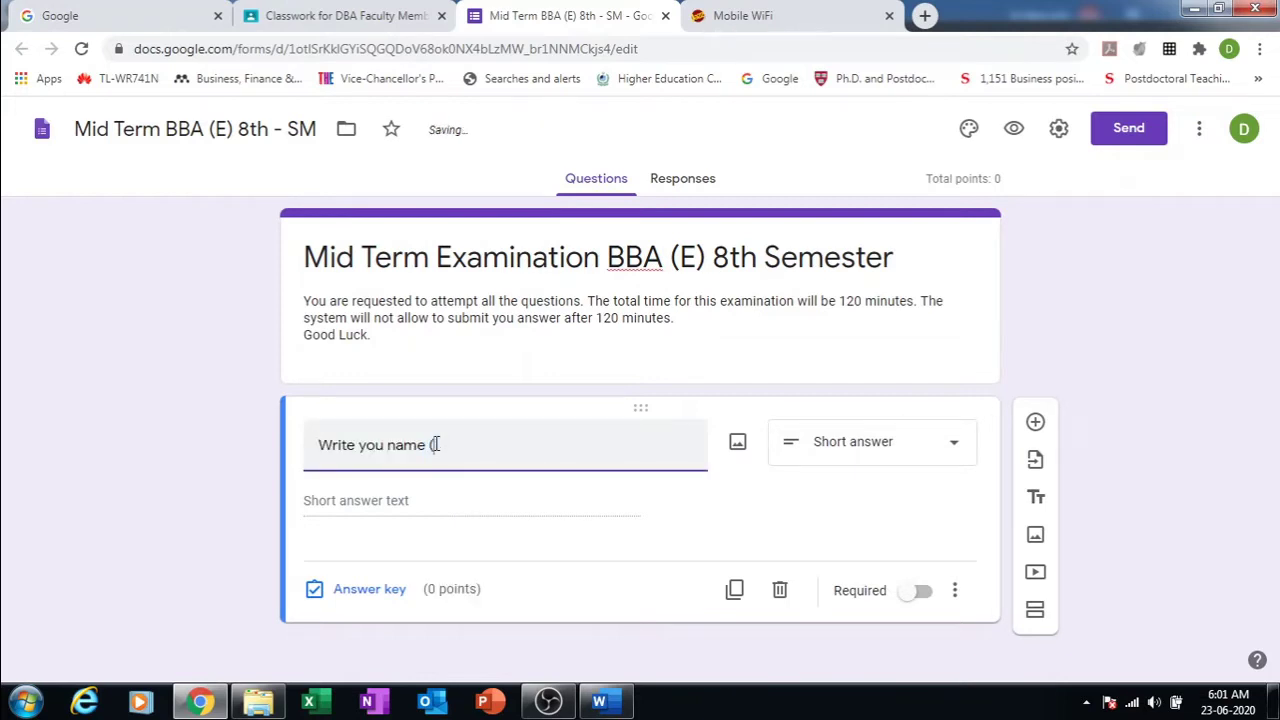
key(BackSpace)
click(386, 446)
text(coam)
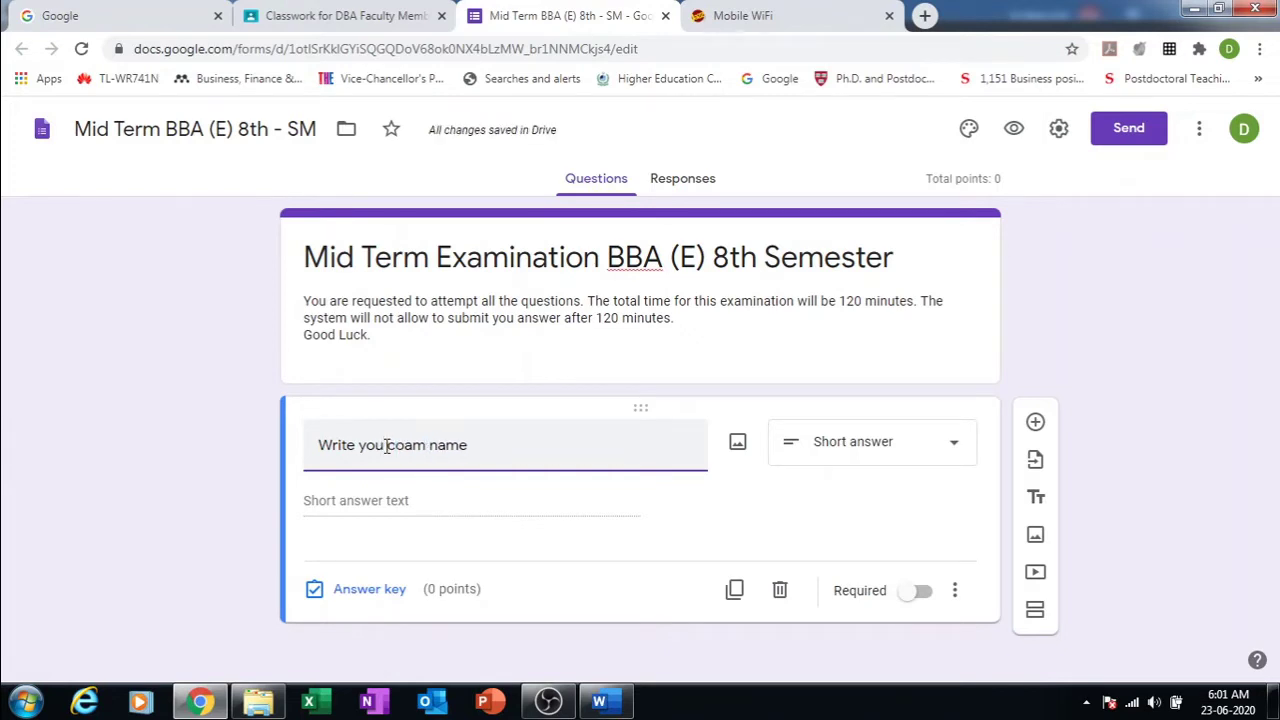
key(BackSpace)
key(BackSpace)
key(BackSpace)
text(mplet)
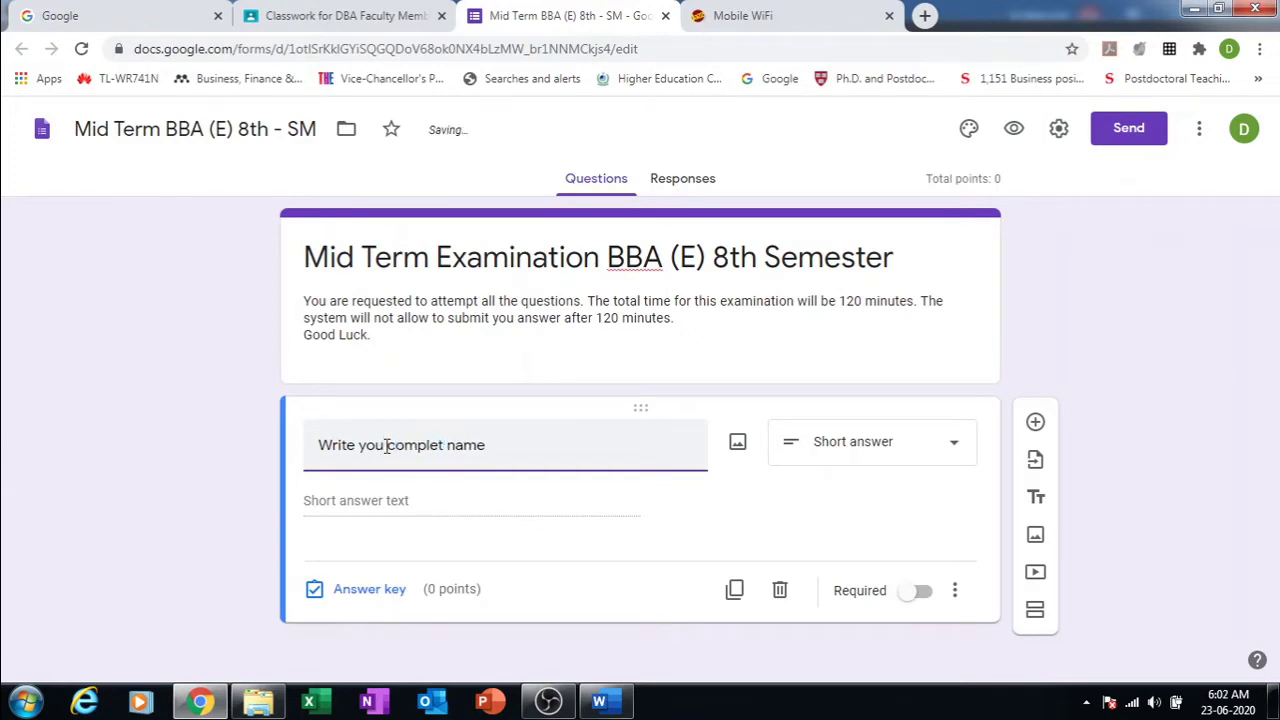
double_click(386, 446)
text(complete)
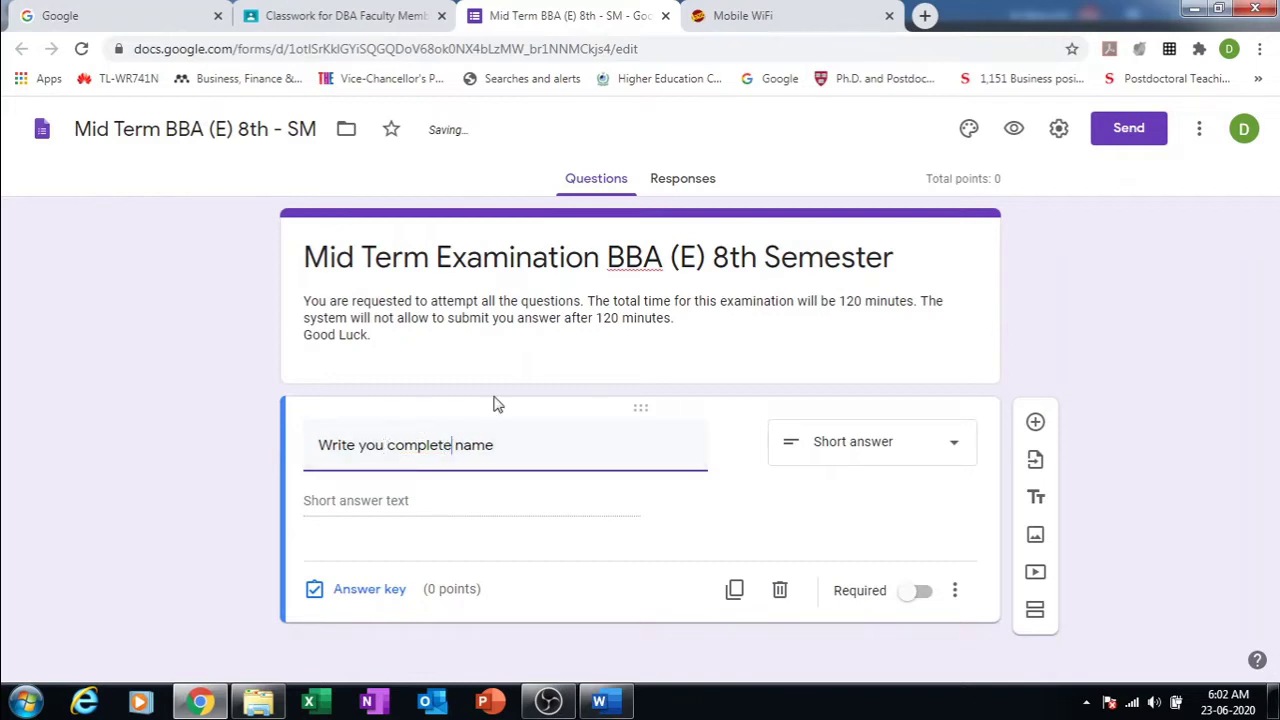
click(720, 503)
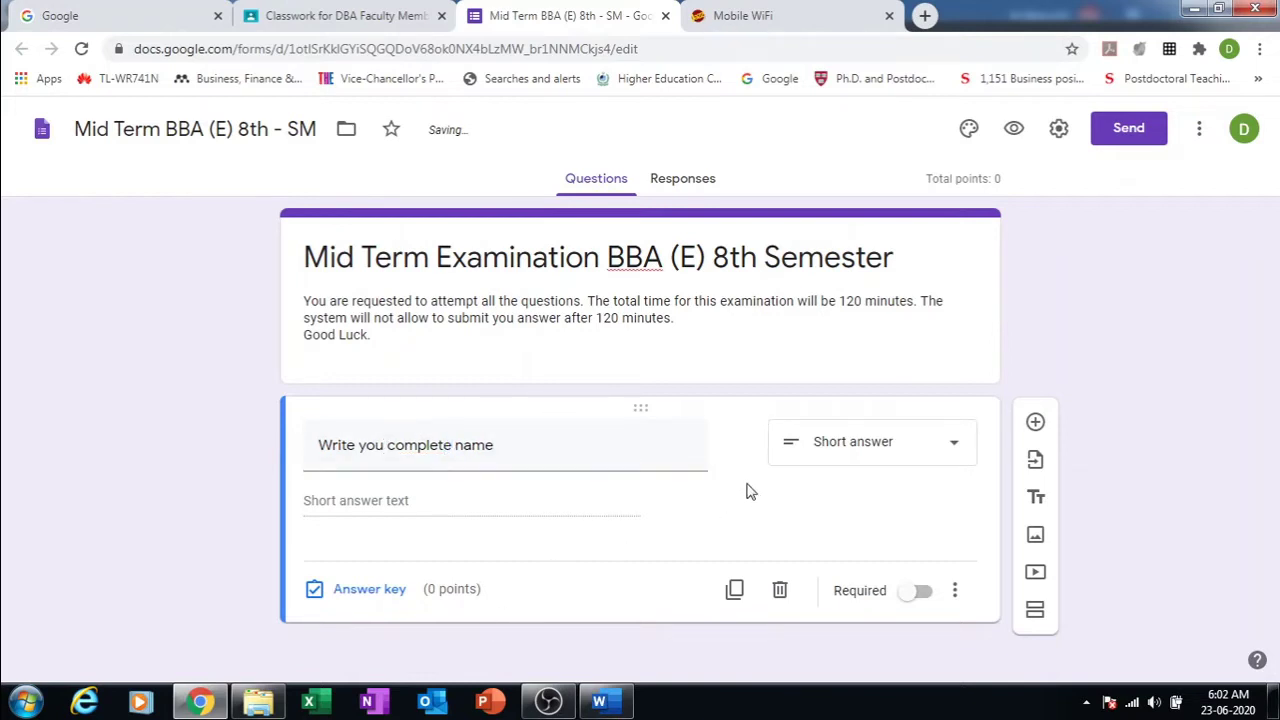
click(1034, 424)
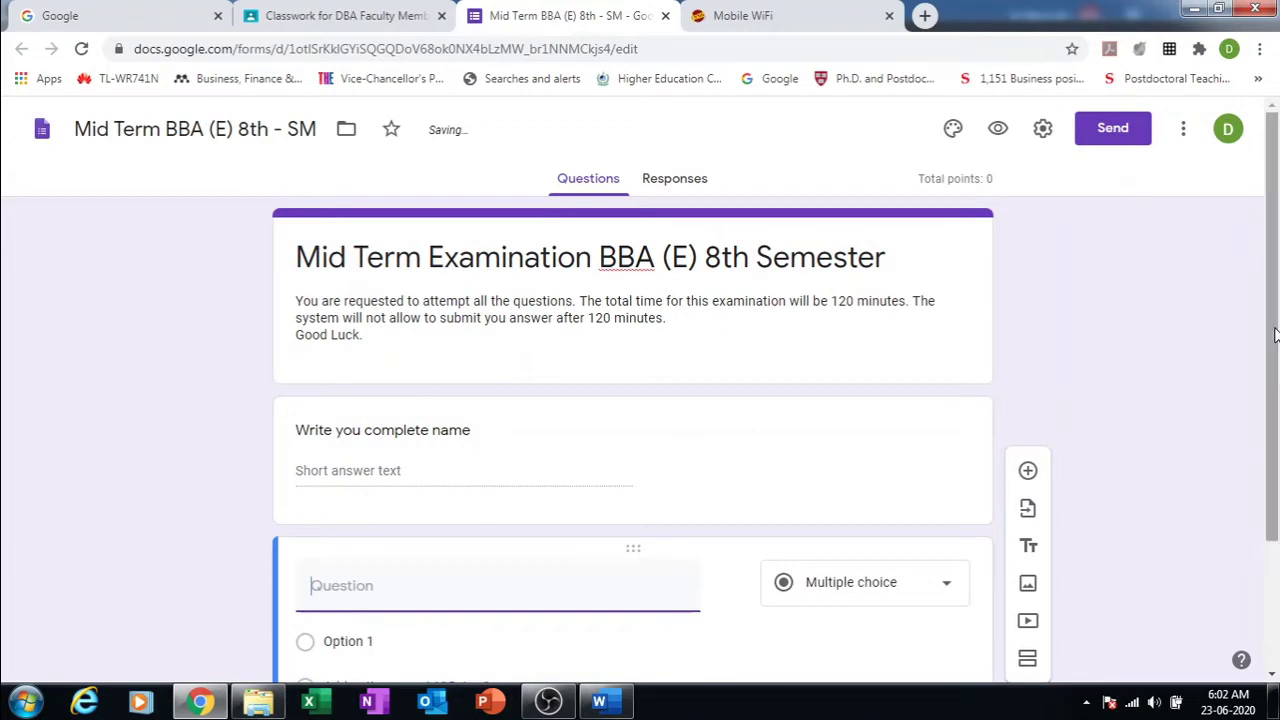
Step: Title the second question 'Write you complete Roll Number (e.g. MBA-17-08)'
drag(1275, 335, 1277, 540)
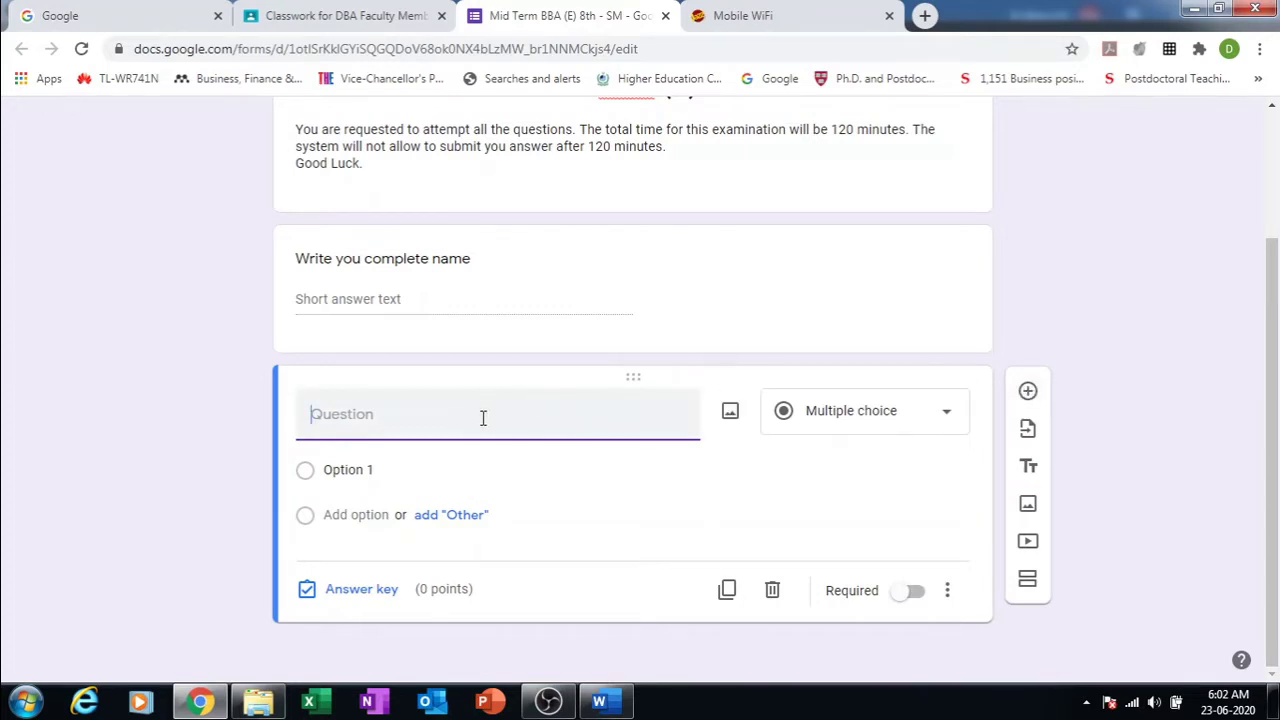
text(Write you com)
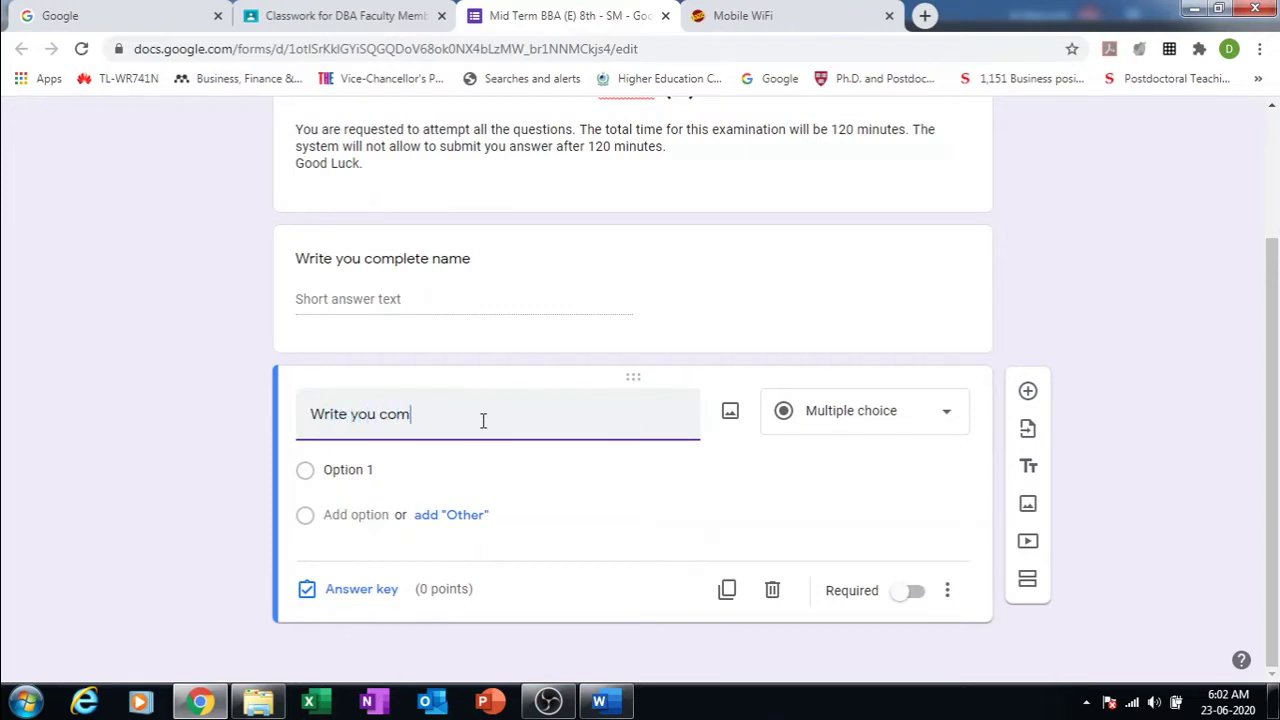
text(plete Rol)
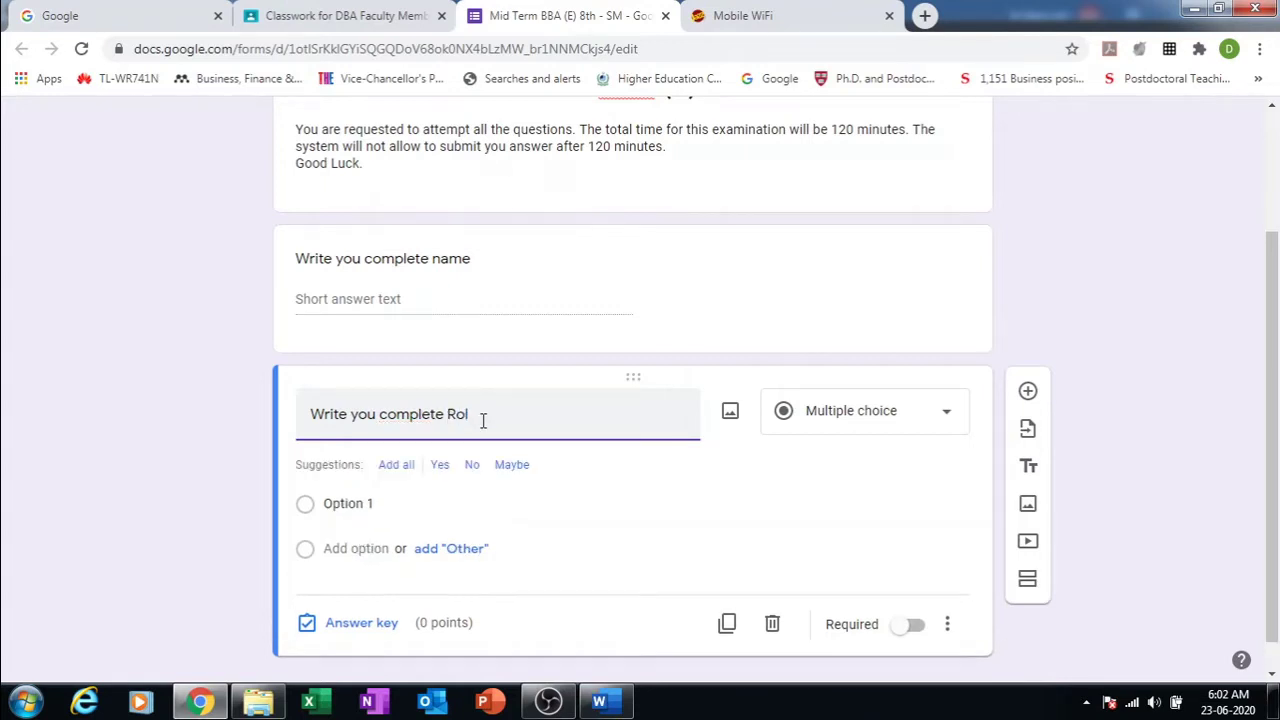
text(l no)
key(BackSpace)
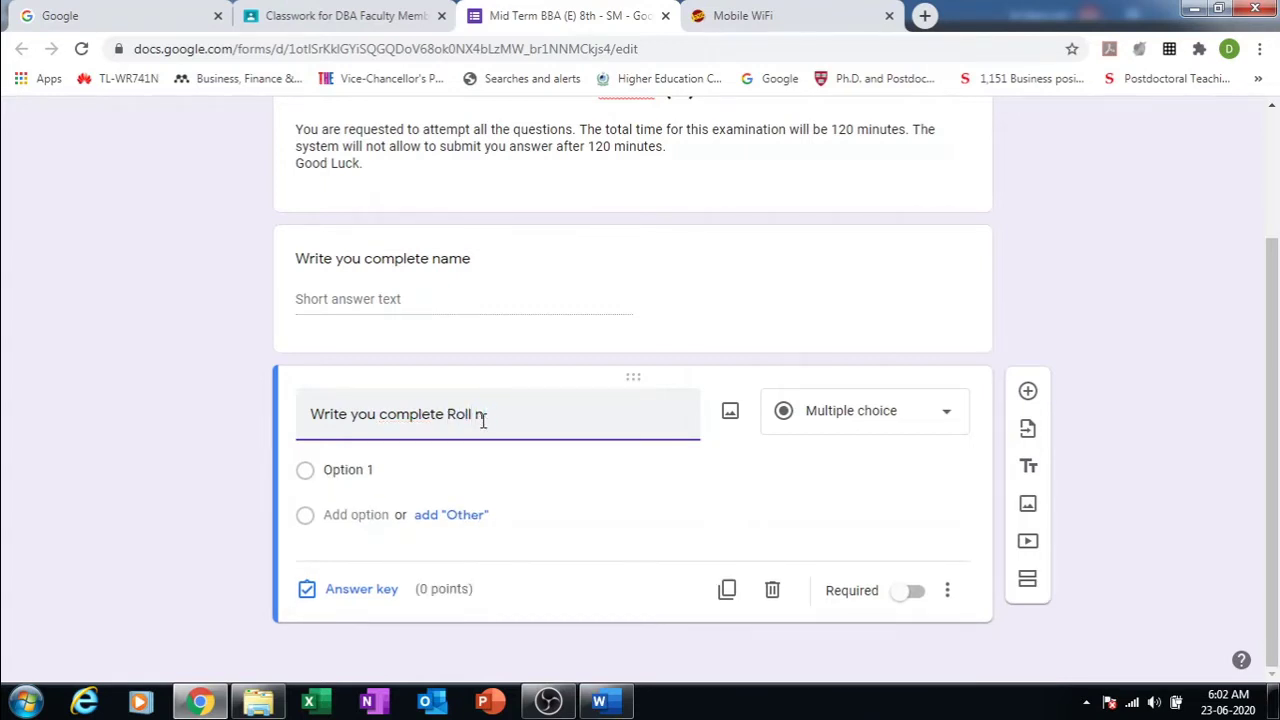
key(BackSpace)
text(Number e)
key(BackSpace)
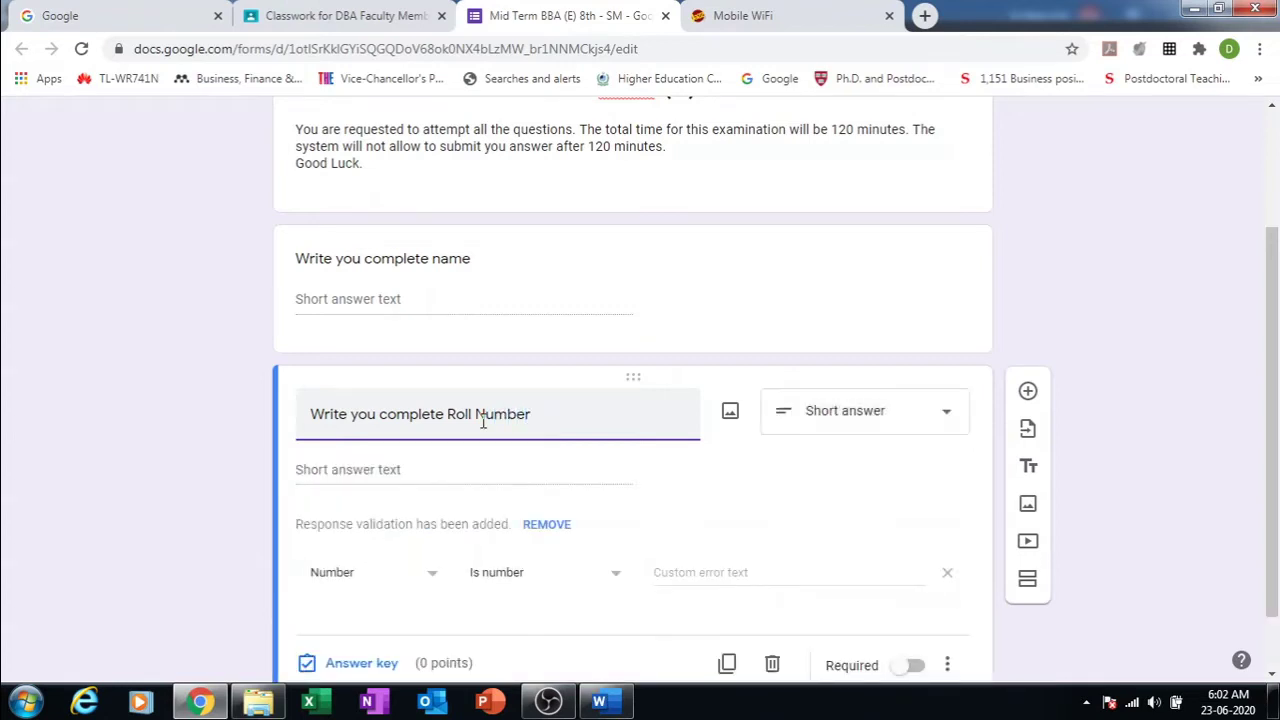
text((e.g. MBA-17-08)
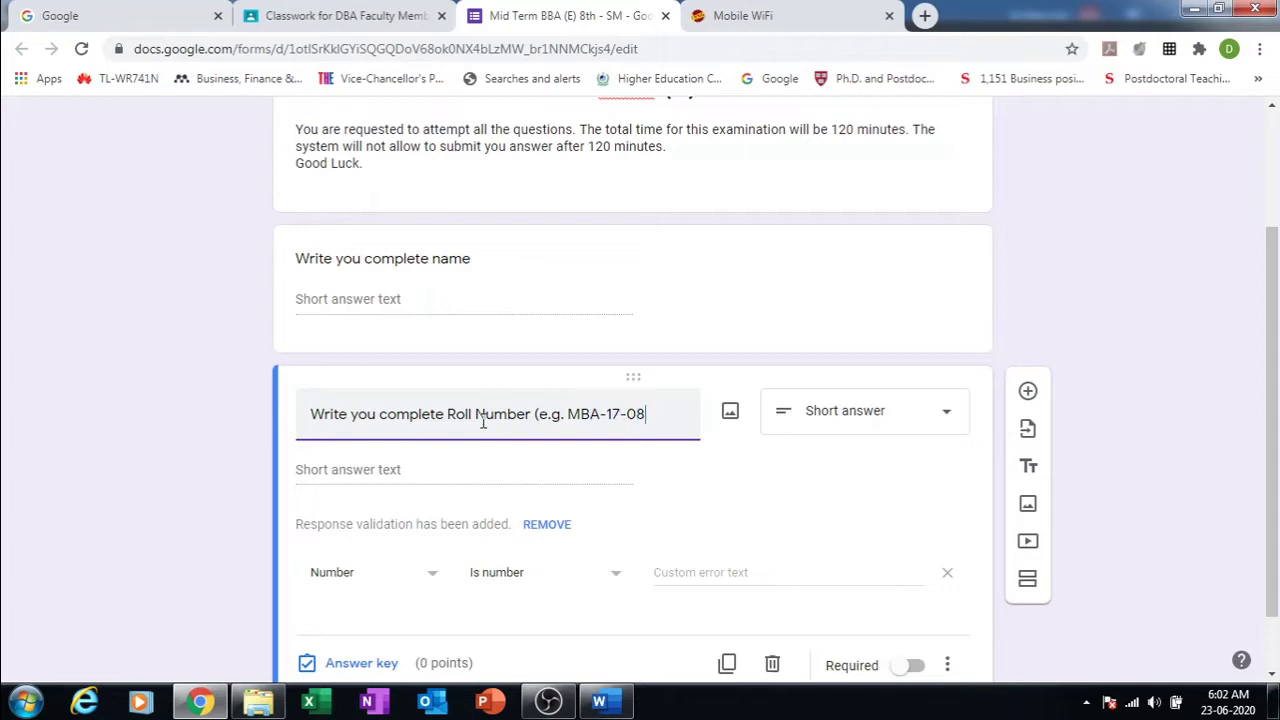
text())
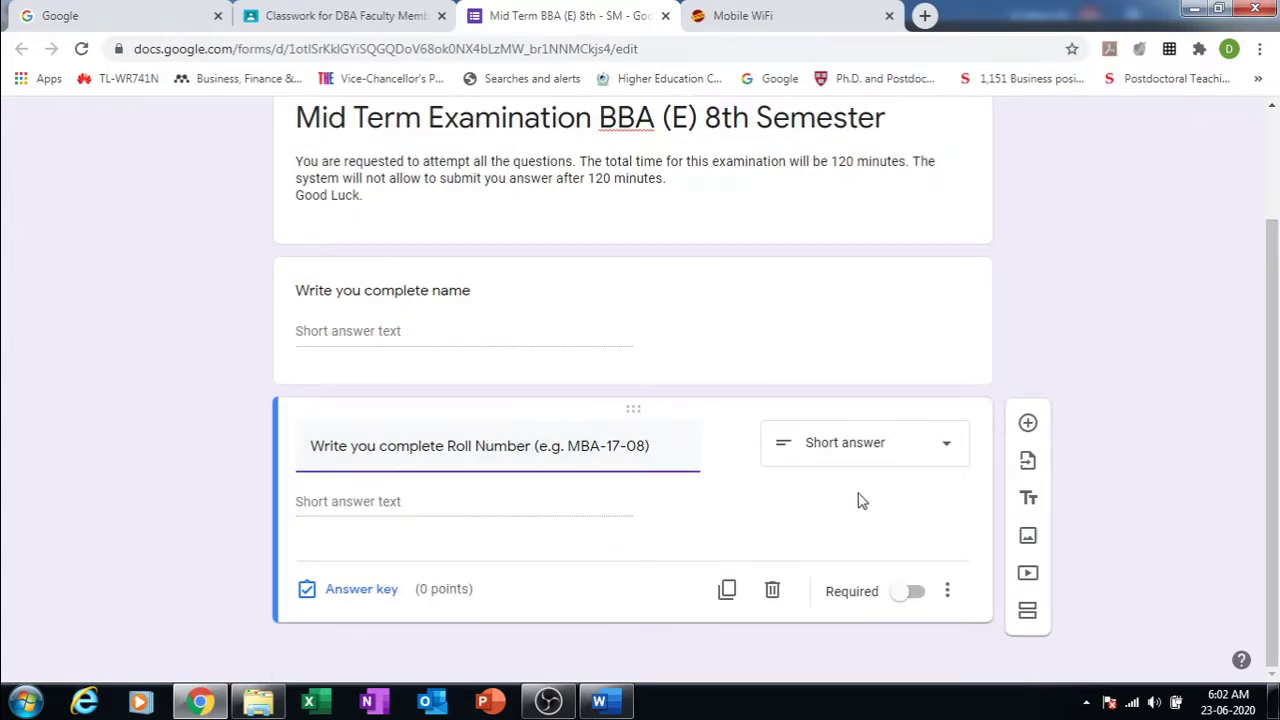
Step: Add a third question titled 'Program', keeping it as Multiple choice
click(1028, 426)
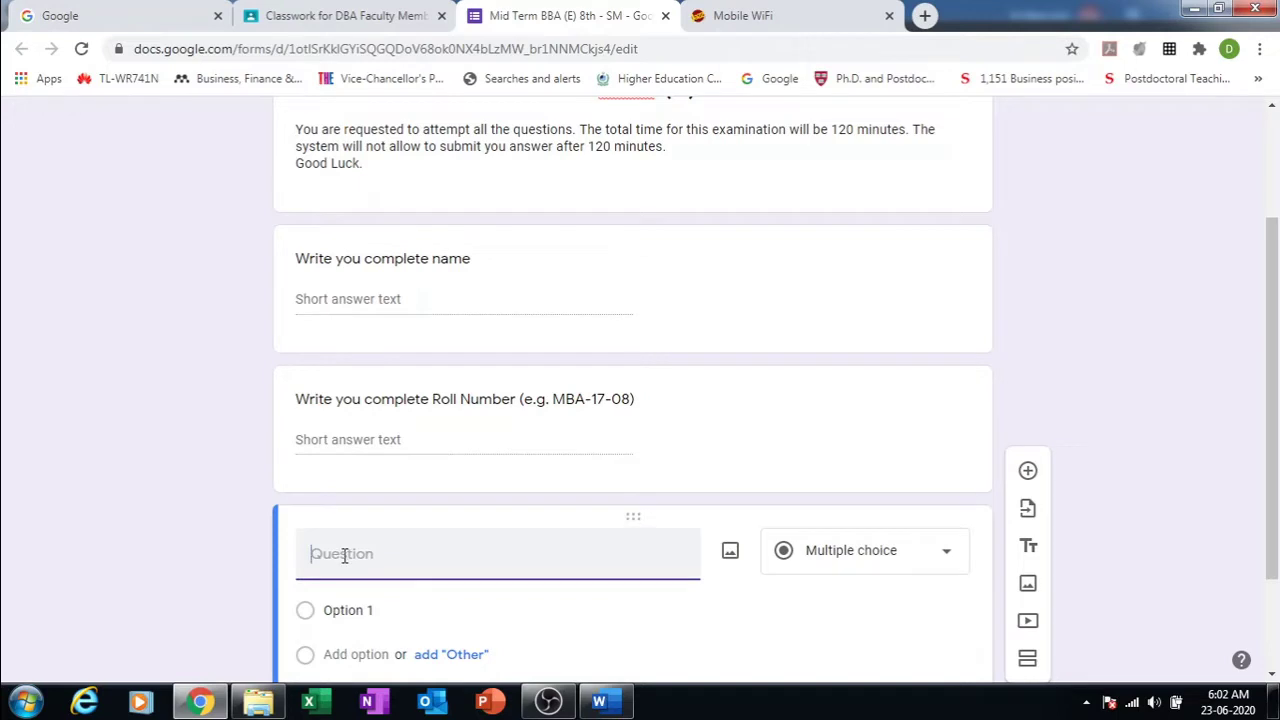
text(Prog)
text(ra)
text(am)
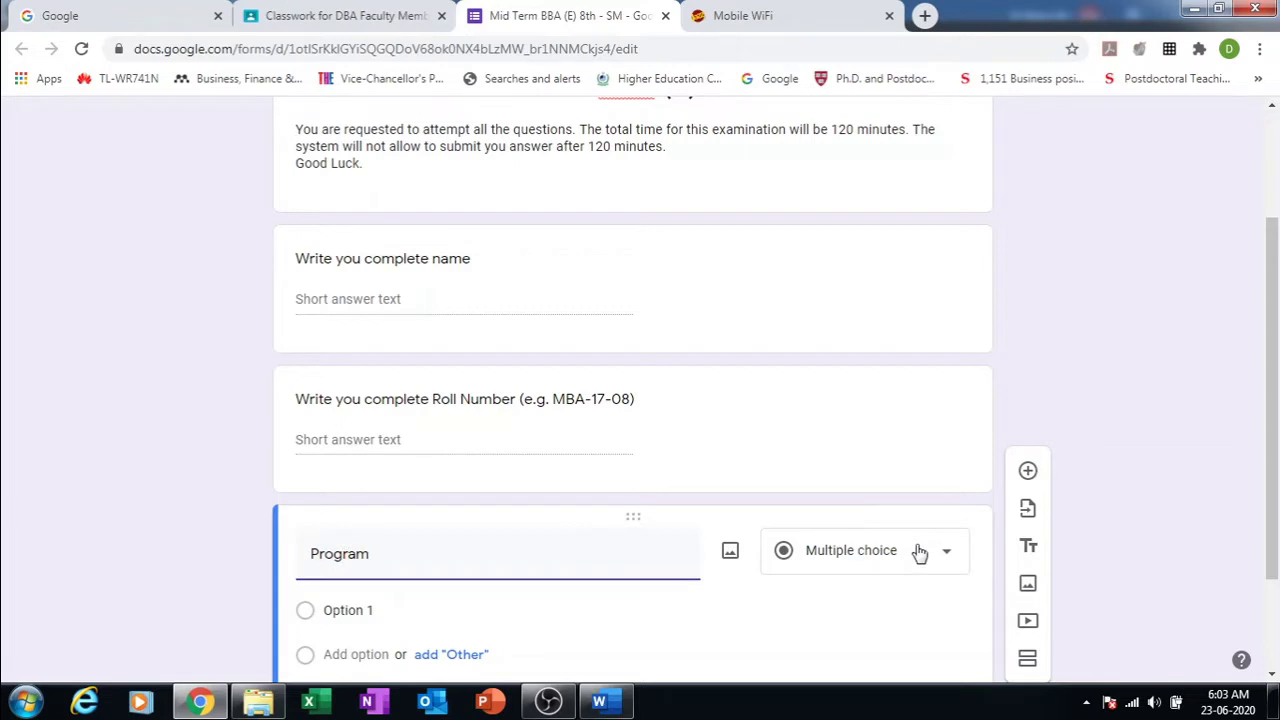
click(954, 563)
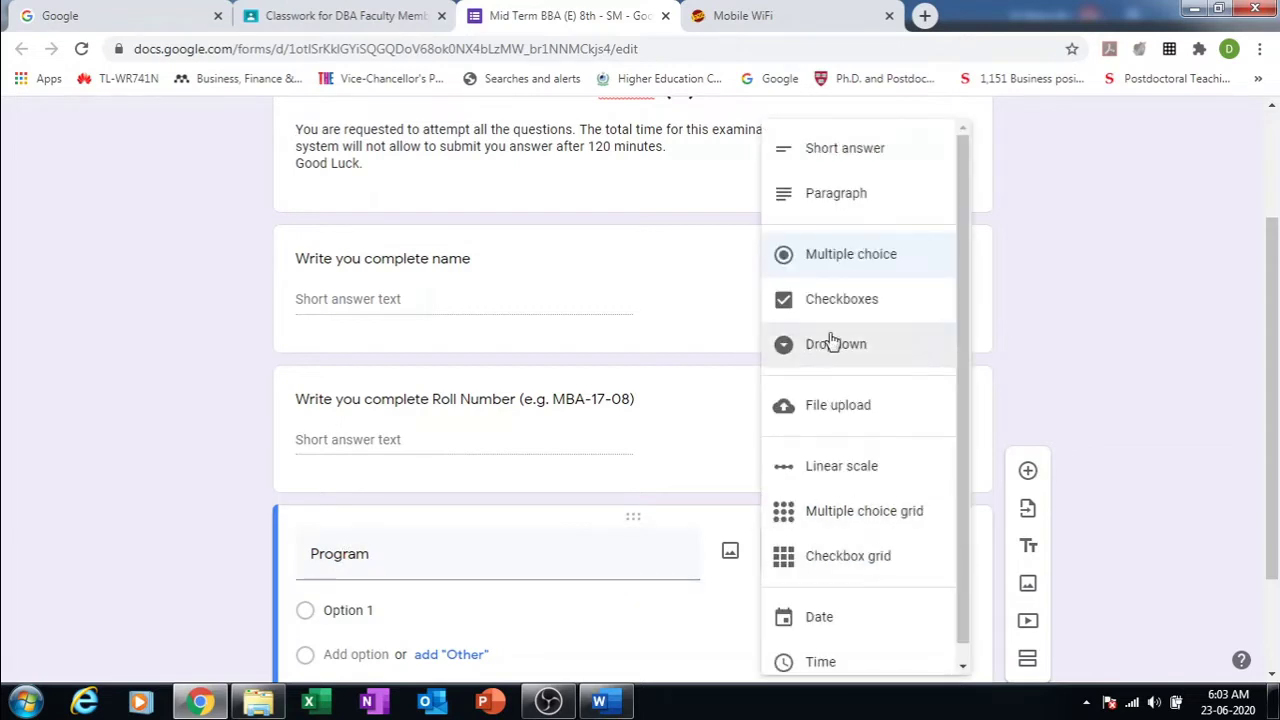
click(832, 256)
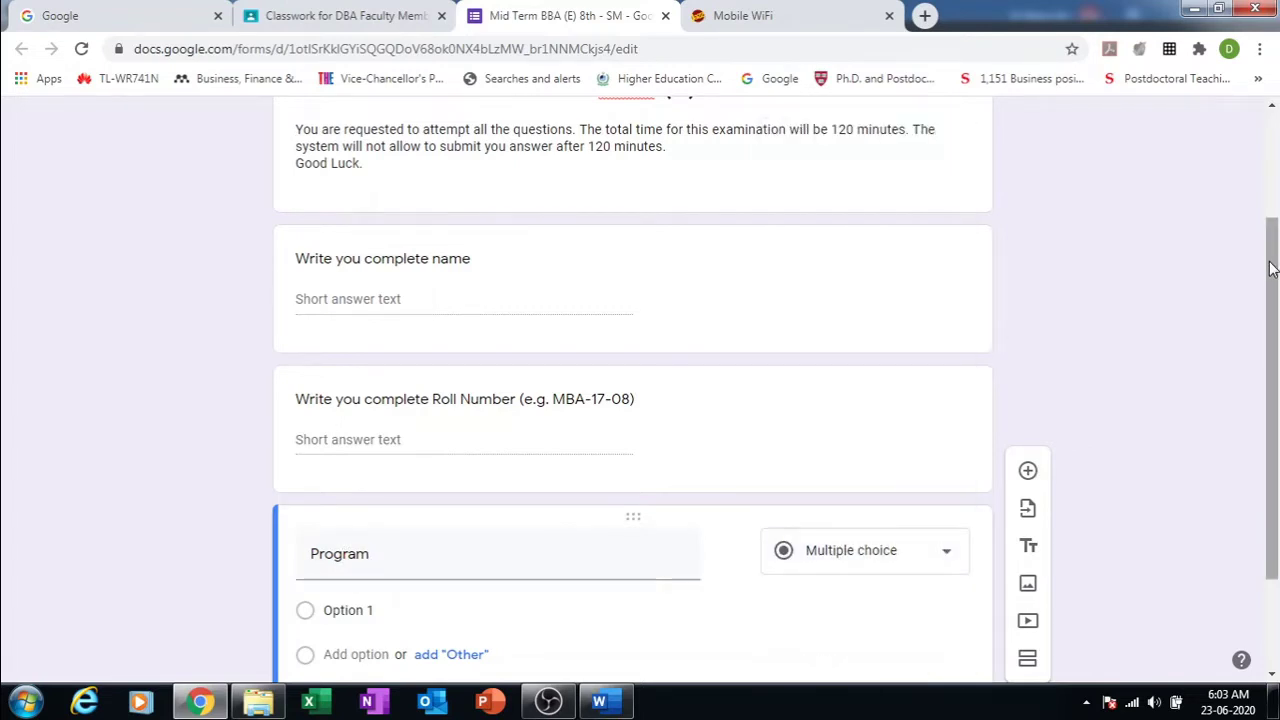
Step: Give the Program question the options BBA and MBA plus an 'Other' choice
drag(1272, 268, 1276, 414)
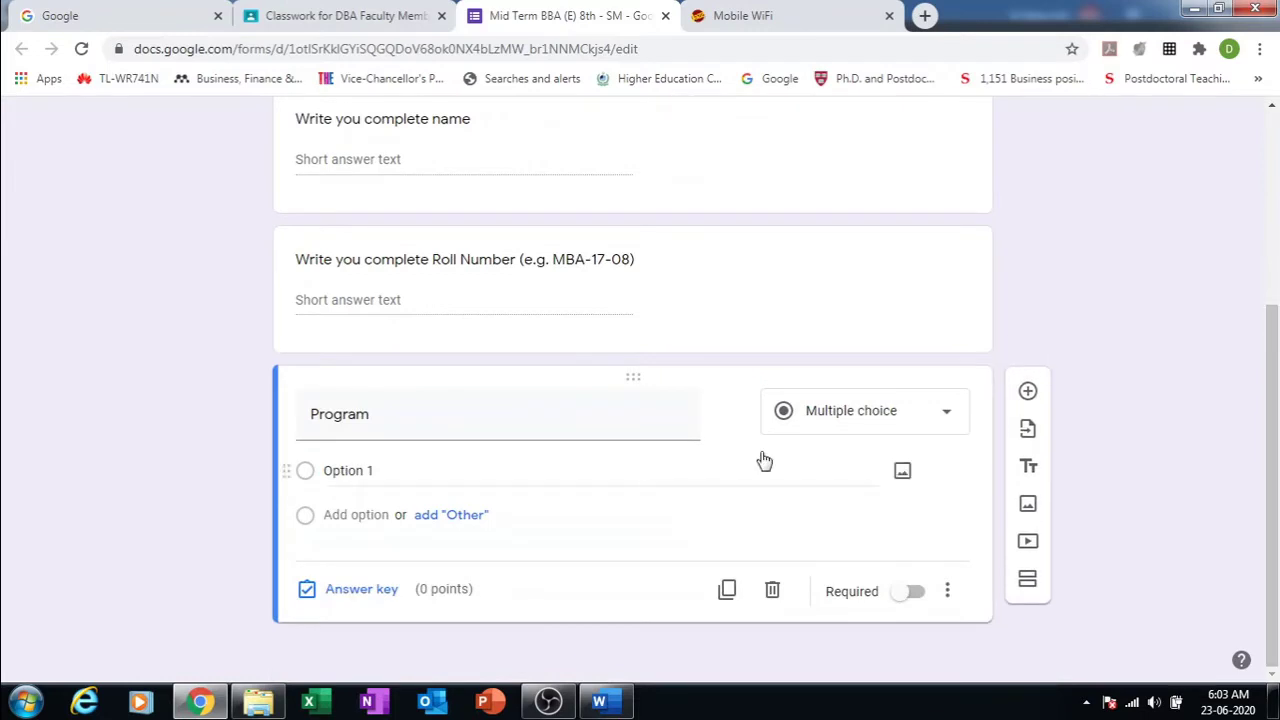
click(373, 471)
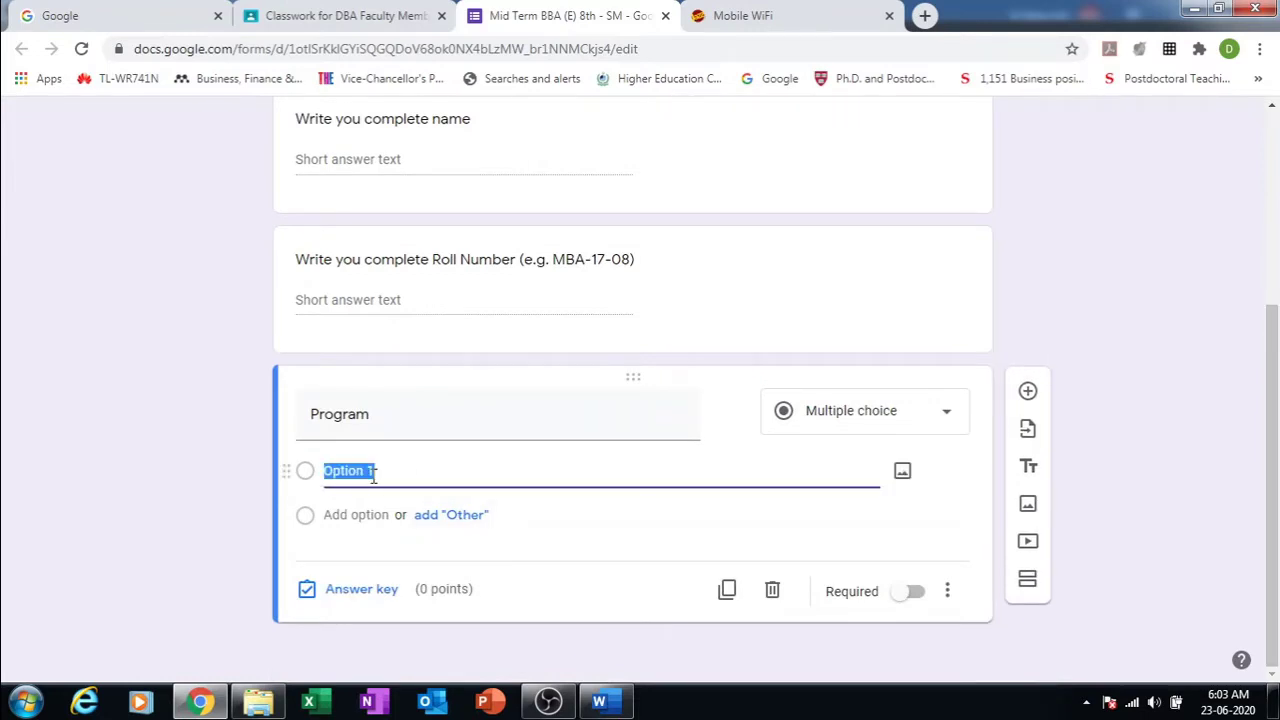
text(BBA)
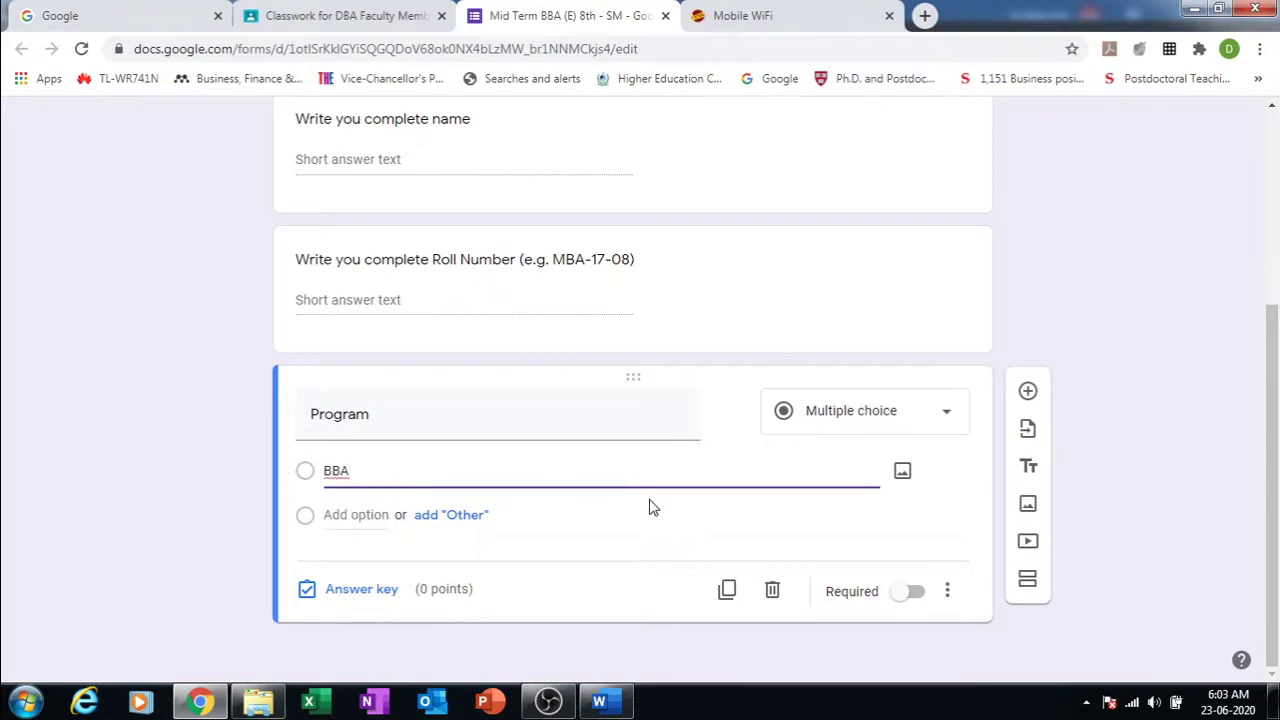
click(366, 514)
text(MBA)
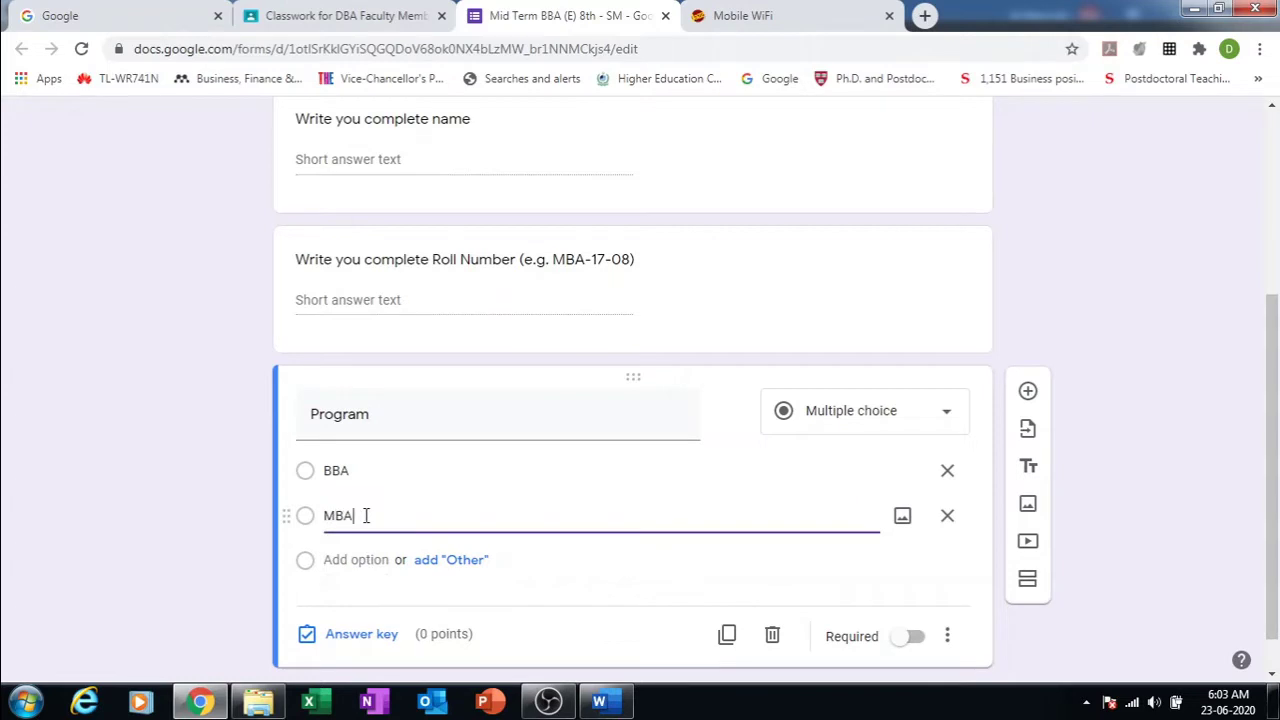
click(463, 564)
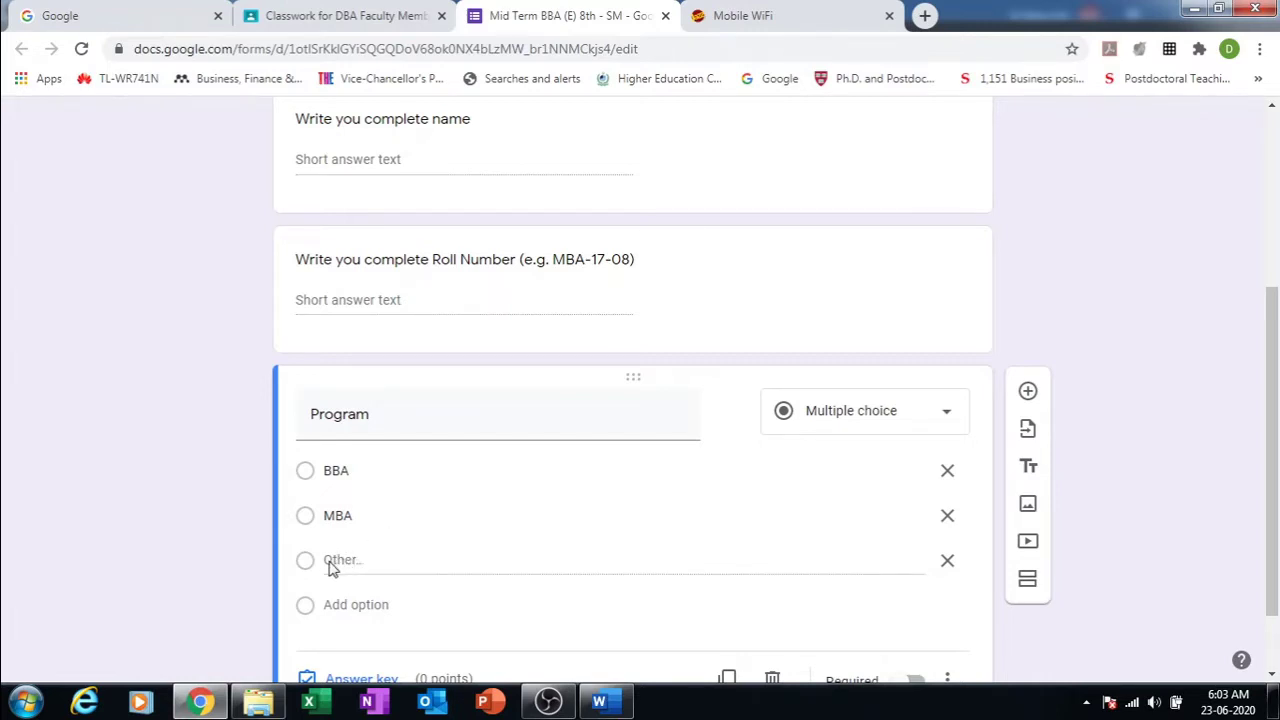
Step: Replace the Other choice with new EMBA and MS options
triple_click(332, 566)
click(363, 569)
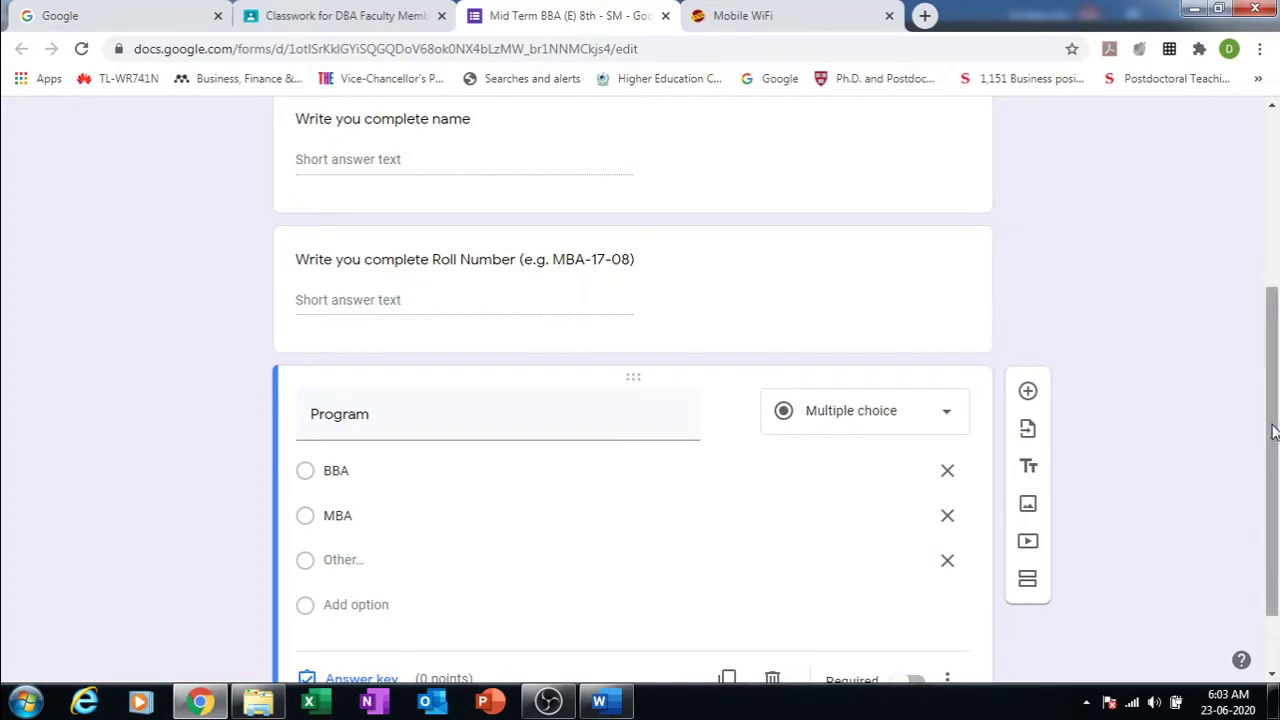
drag(1273, 425, 1273, 477)
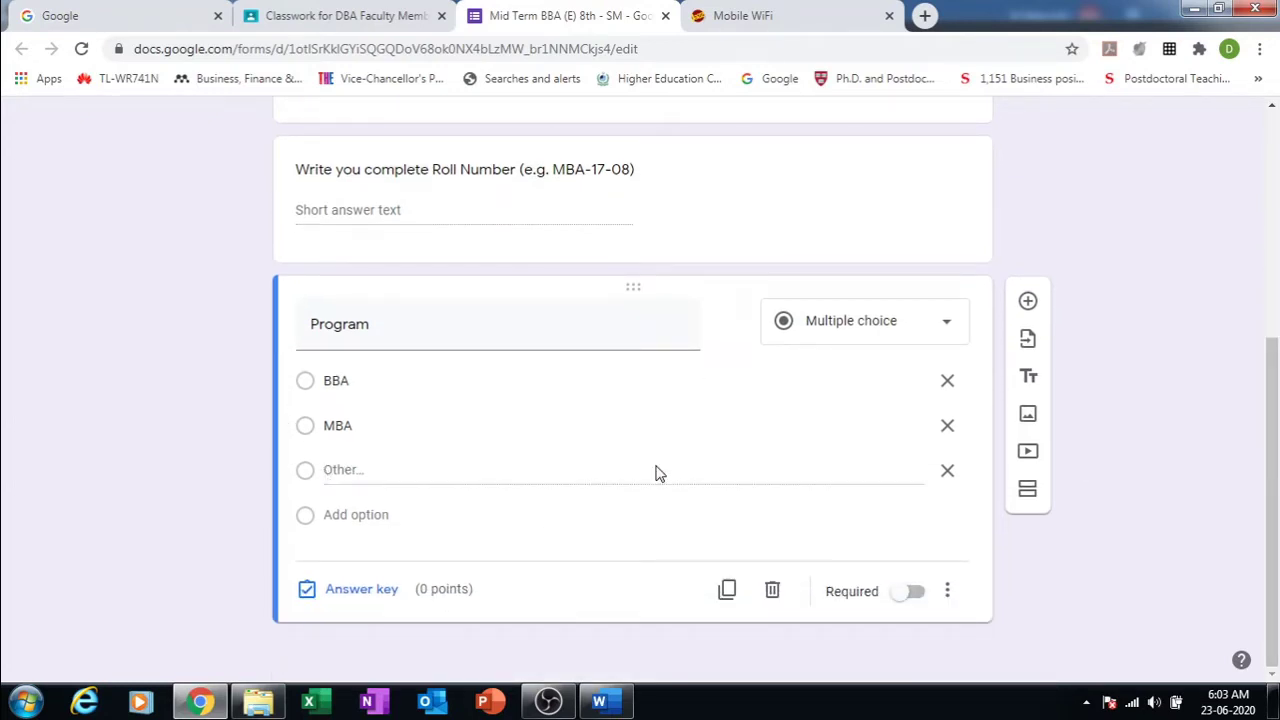
click(949, 472)
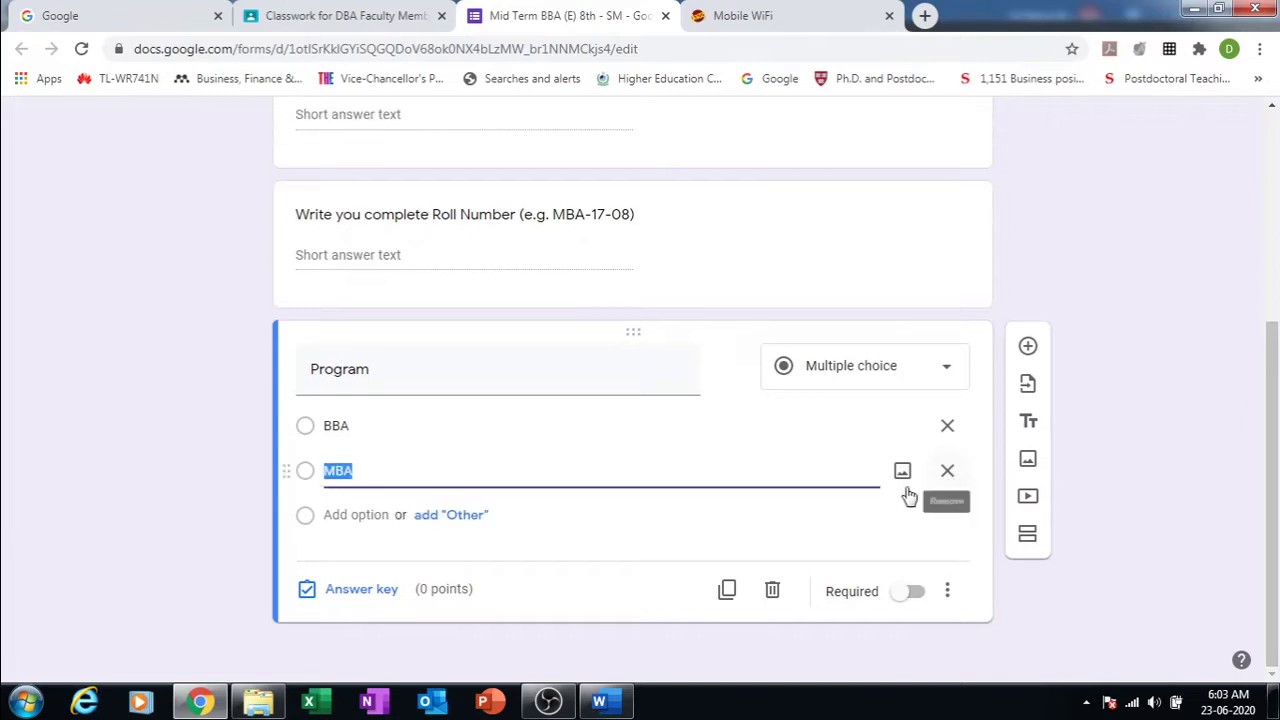
click(356, 515)
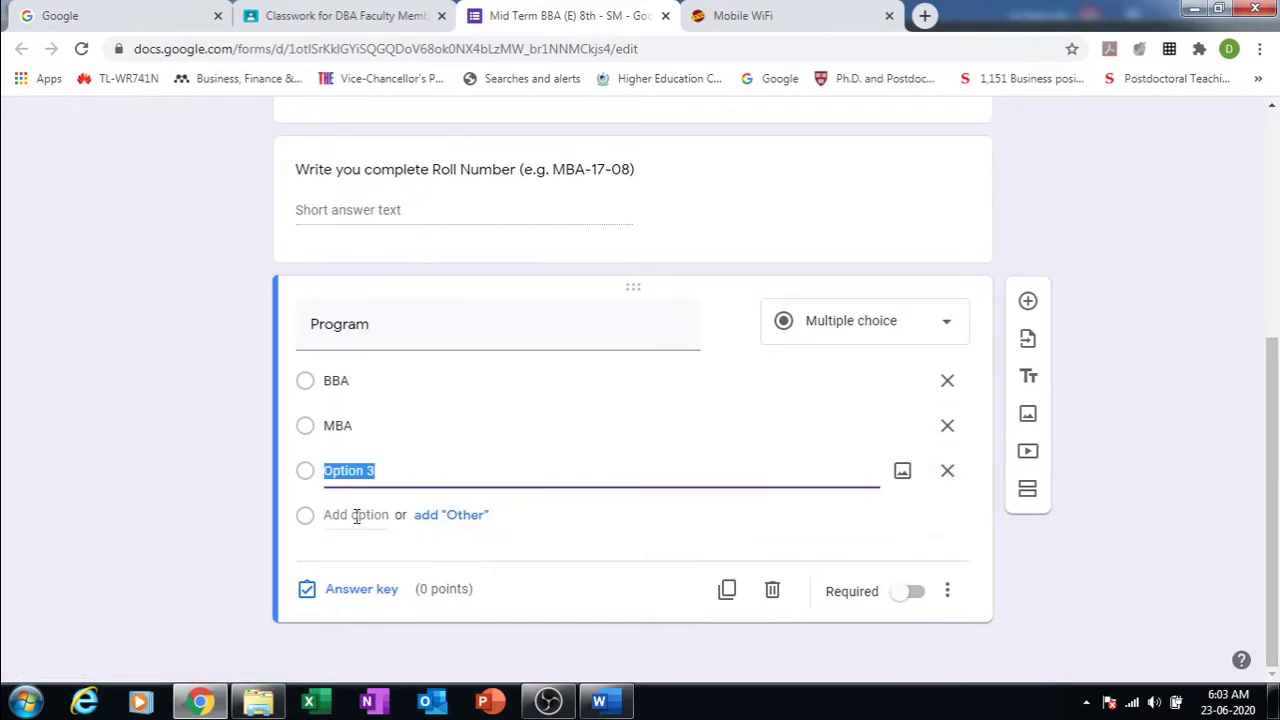
text(E)
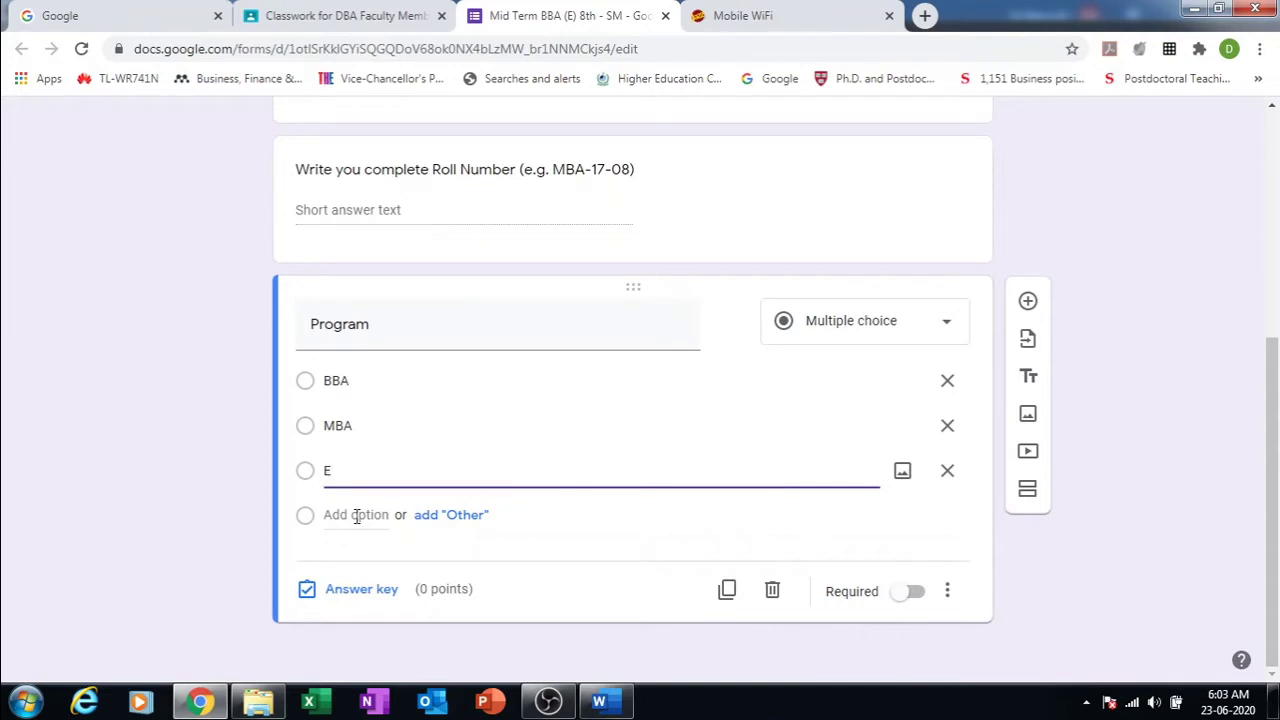
text(MBA)
click(356, 515)
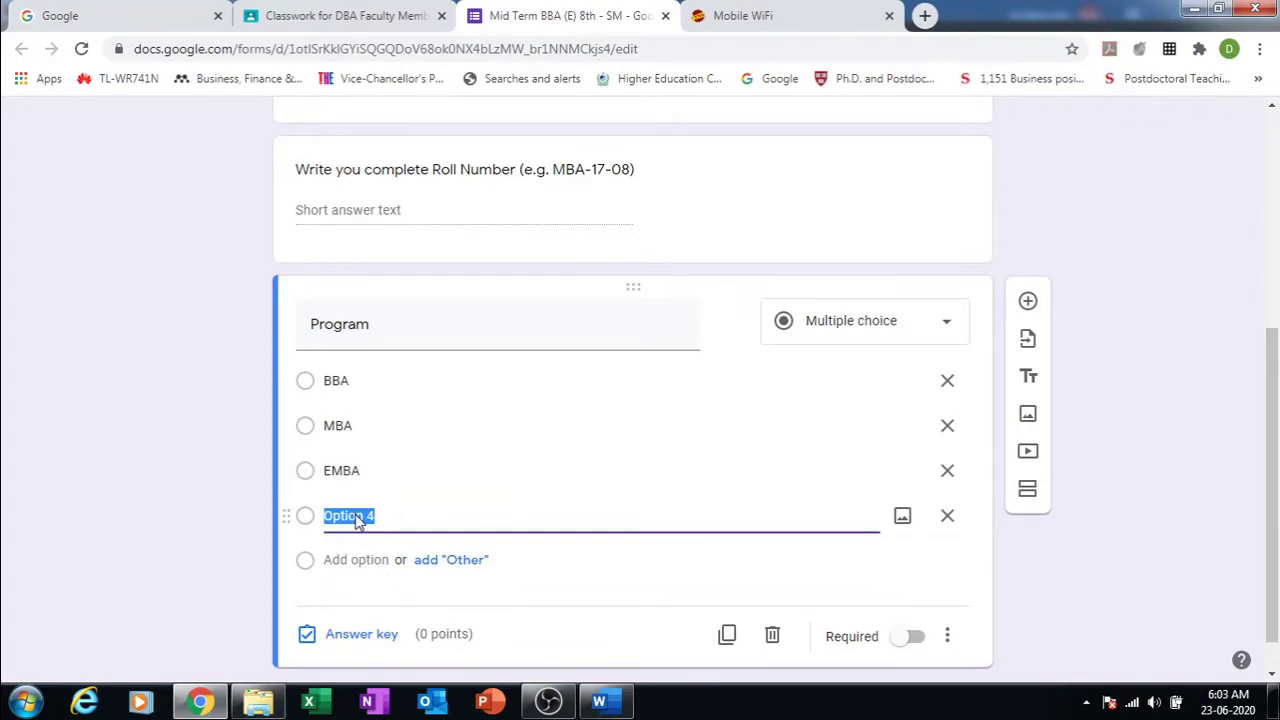
text(MS)
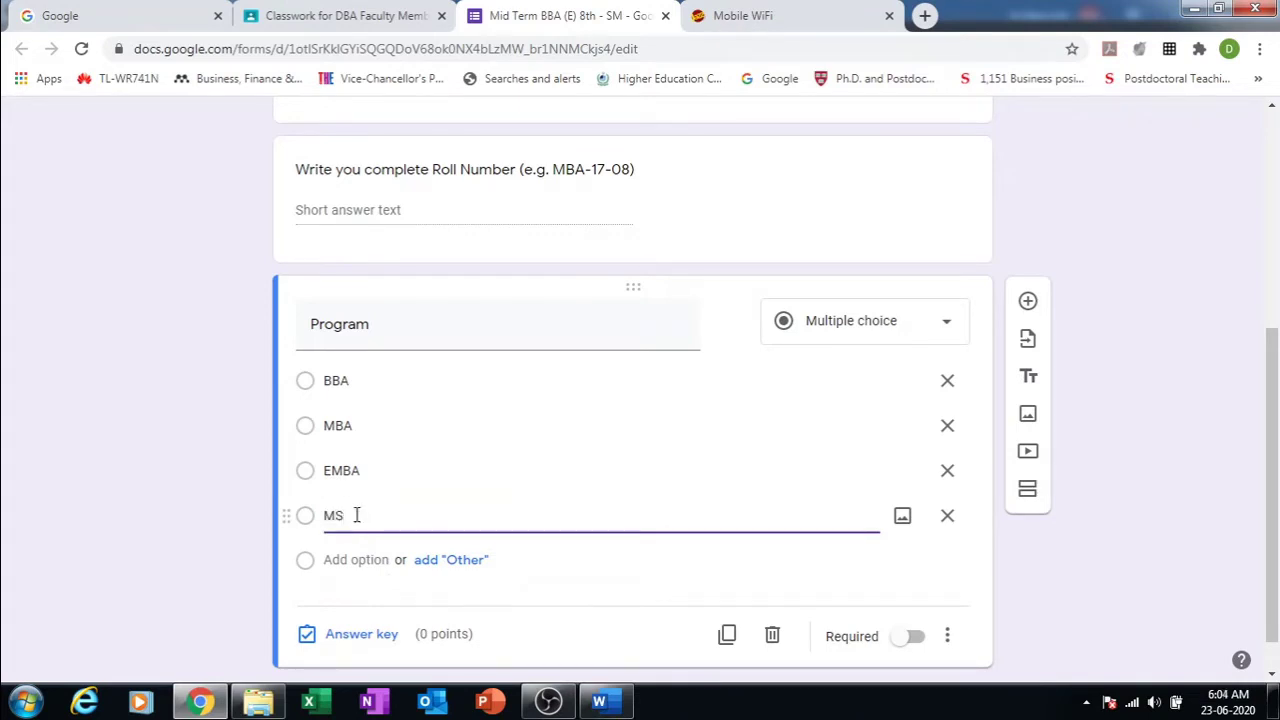
click(1146, 444)
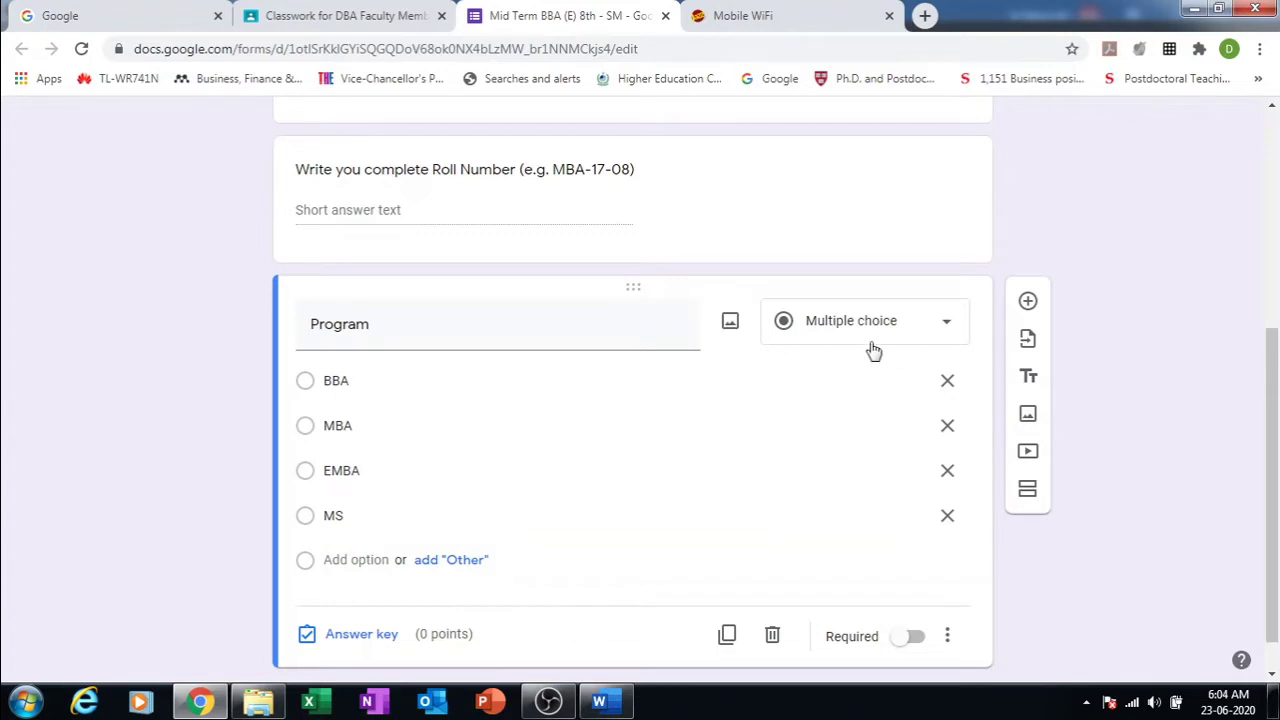
Step: Make the Program question a dropdown and add a blank question below it
click(947, 327)
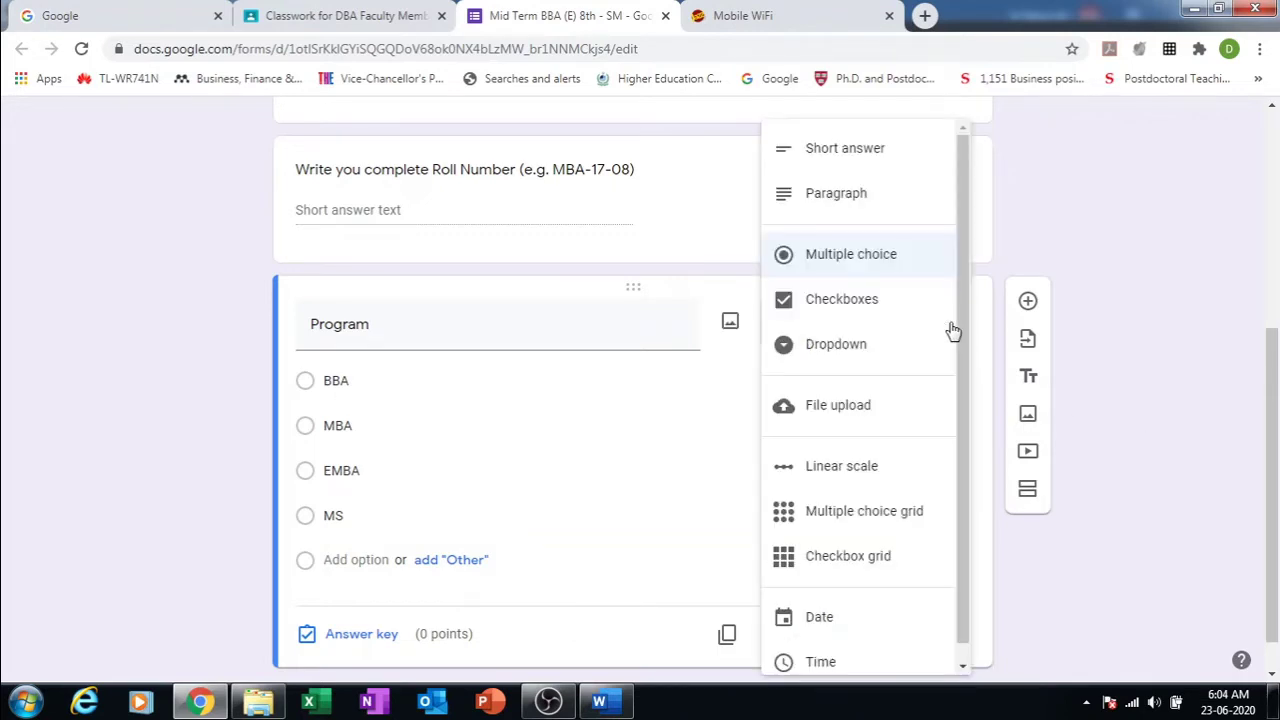
click(838, 350)
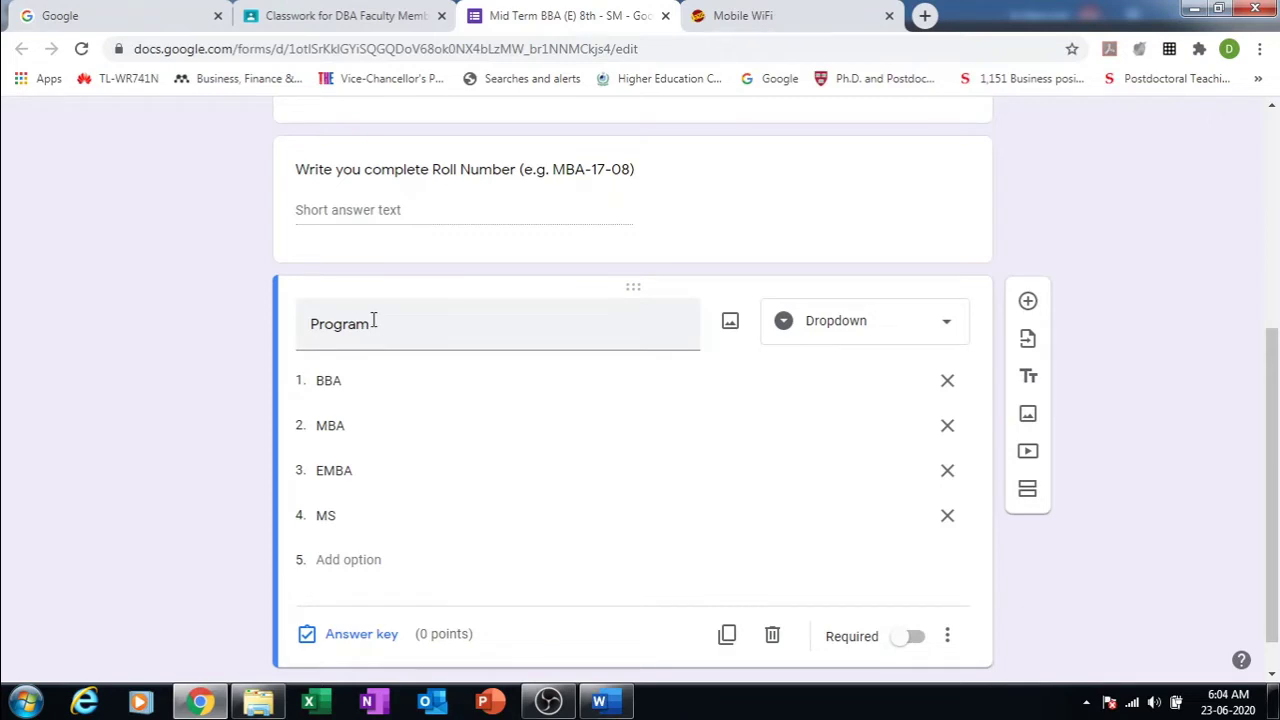
double_click(518, 318)
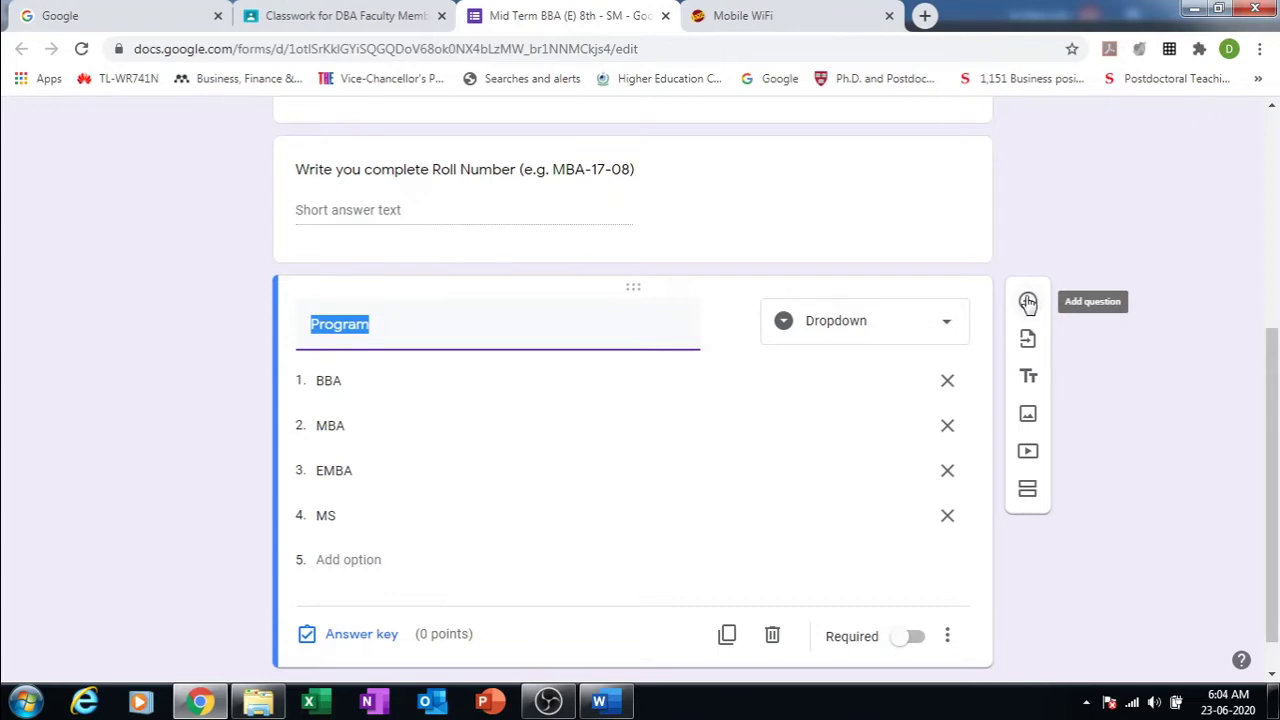
click(1028, 303)
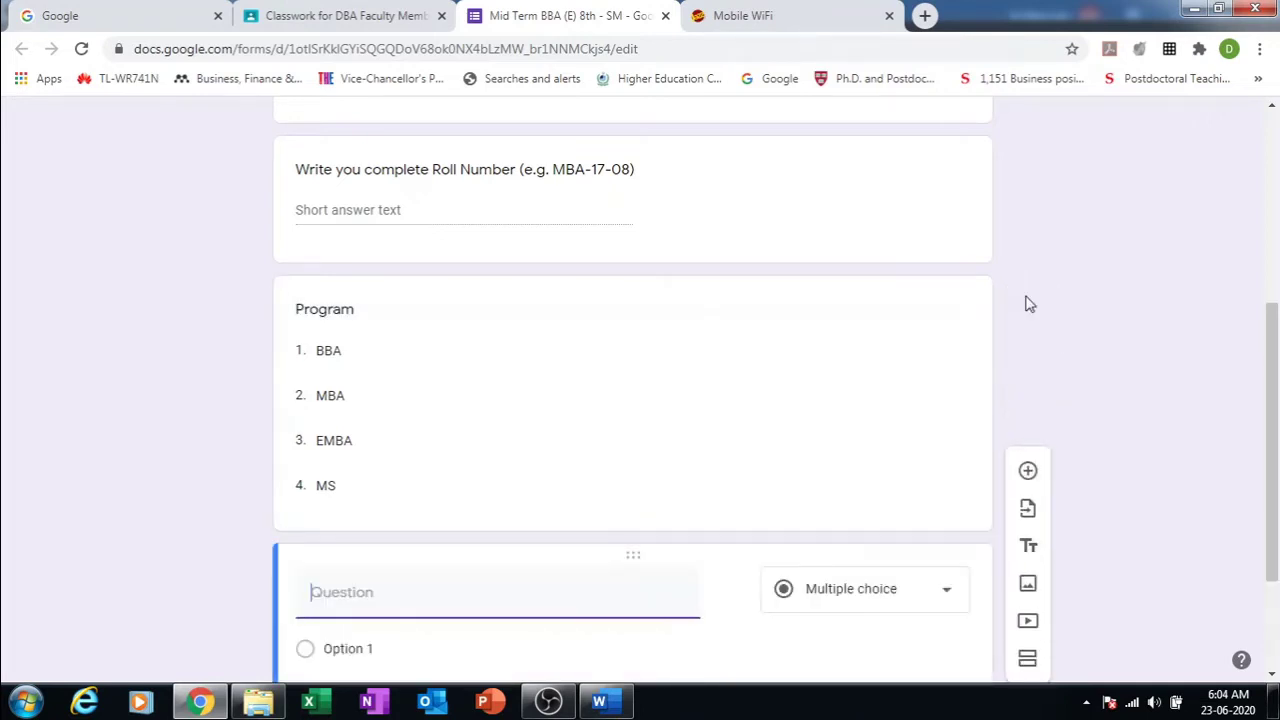
scroll(1275, 350, down, 2)
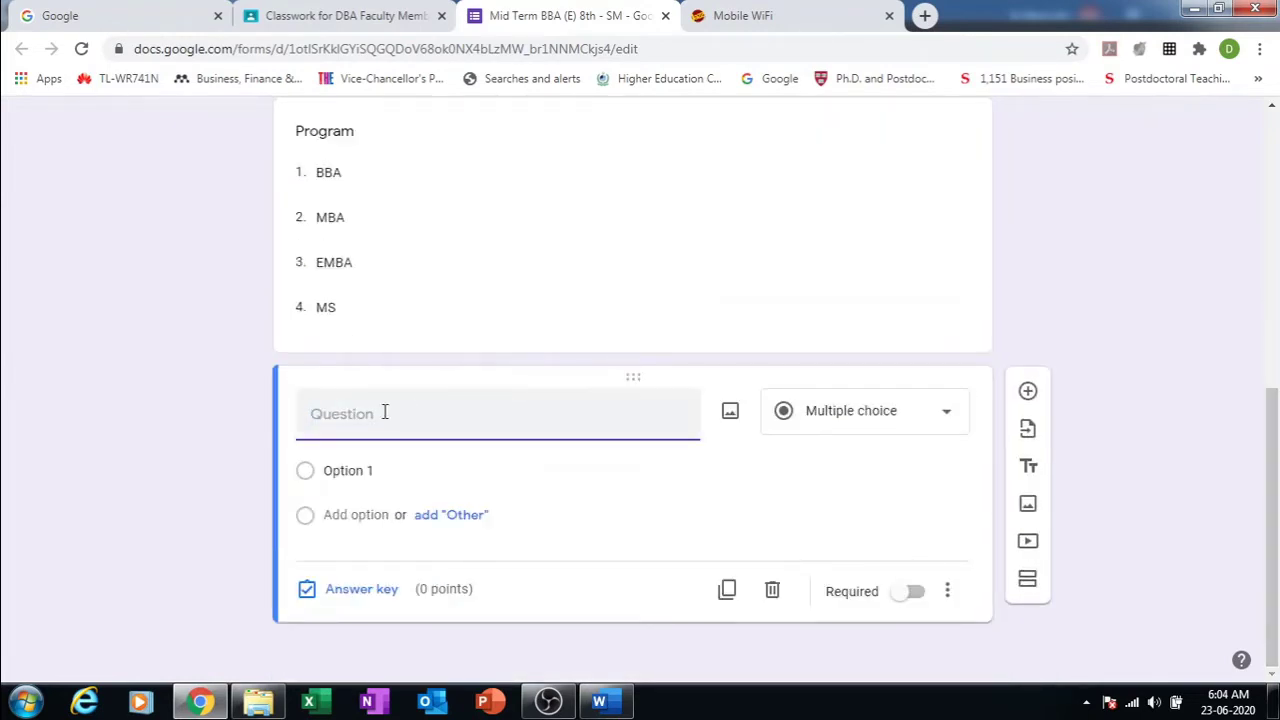
Step: Retitle the question to 'Title of of the Program'
click(306, 132)
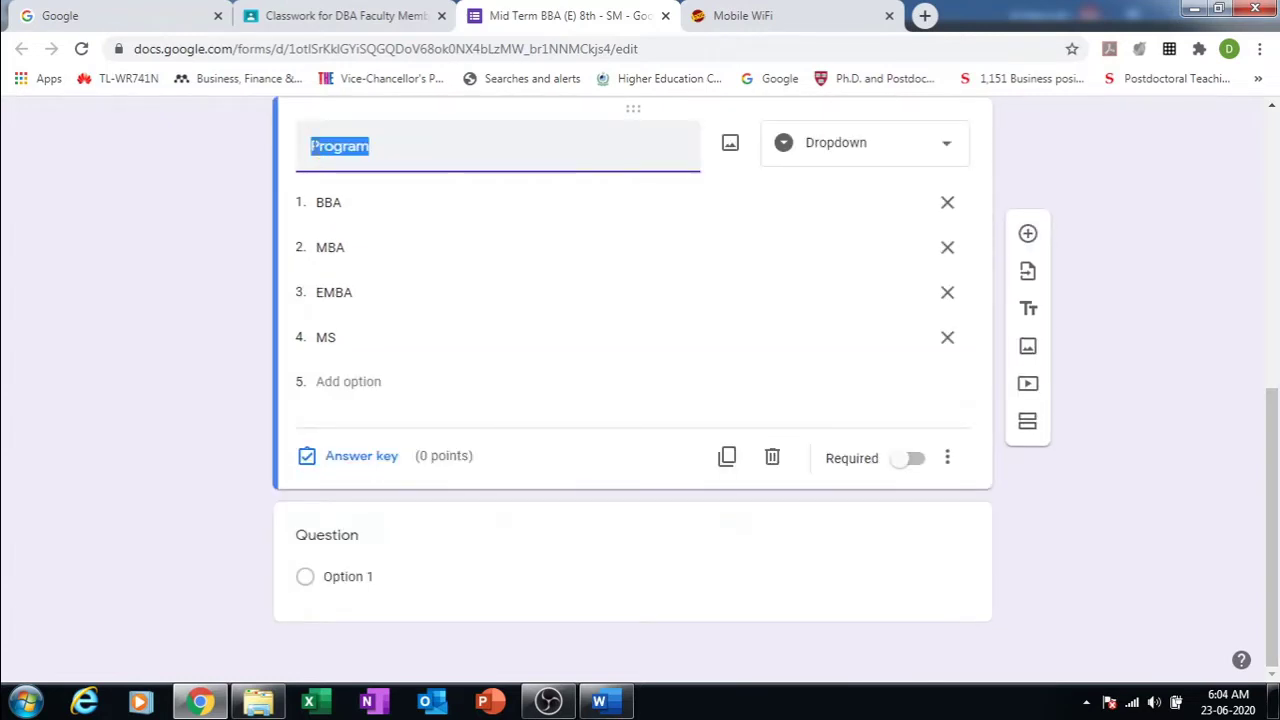
click(311, 147)
text(Title of )
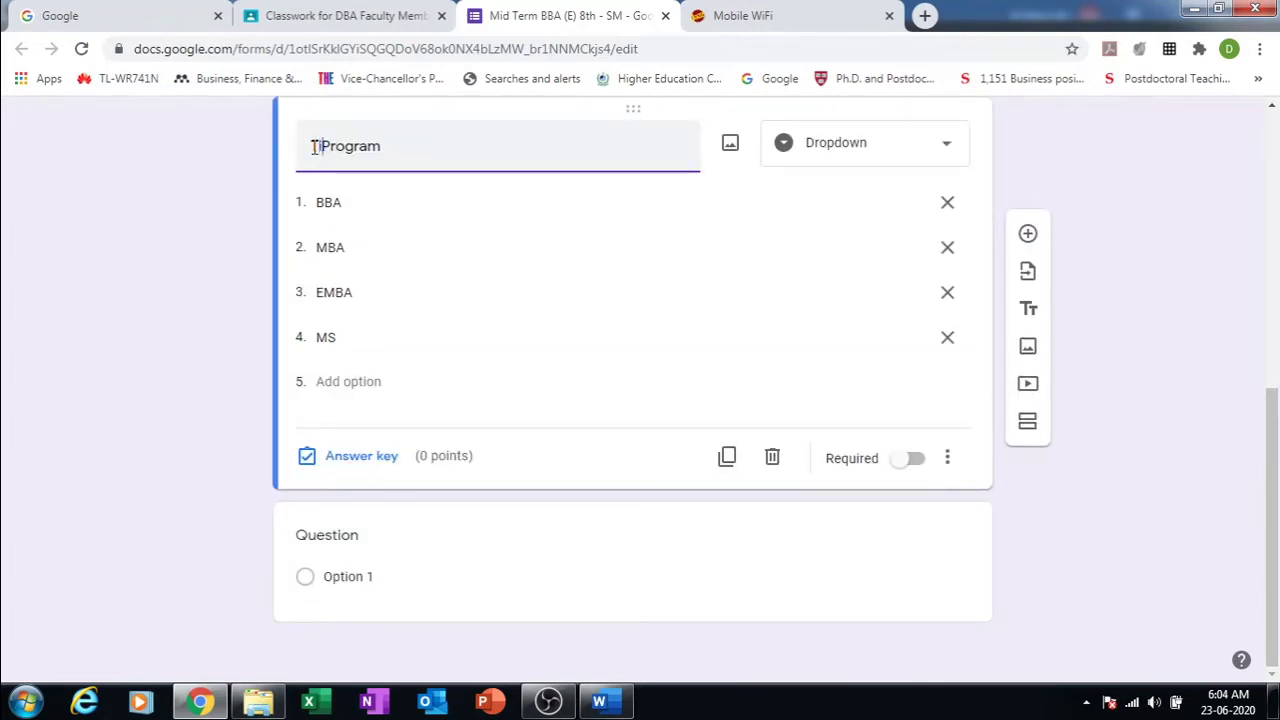
text(th)
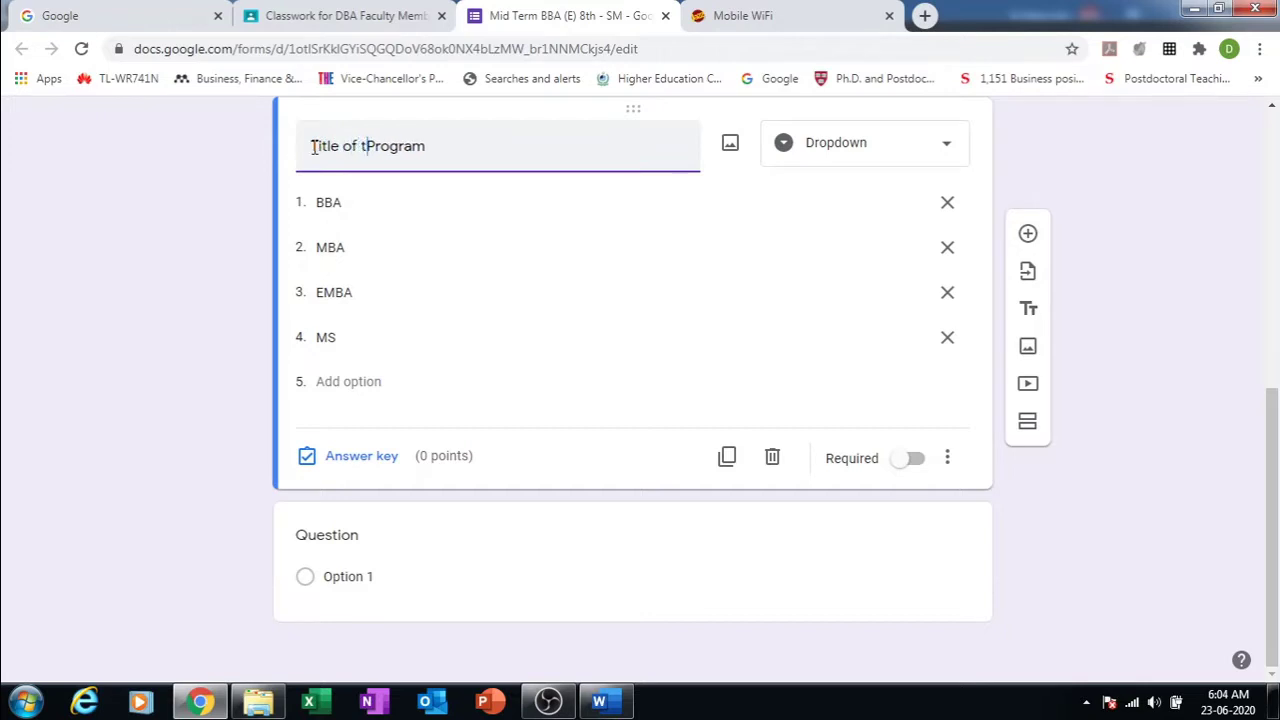
key(BackSpace)
key(BackSpace)
text(of the)
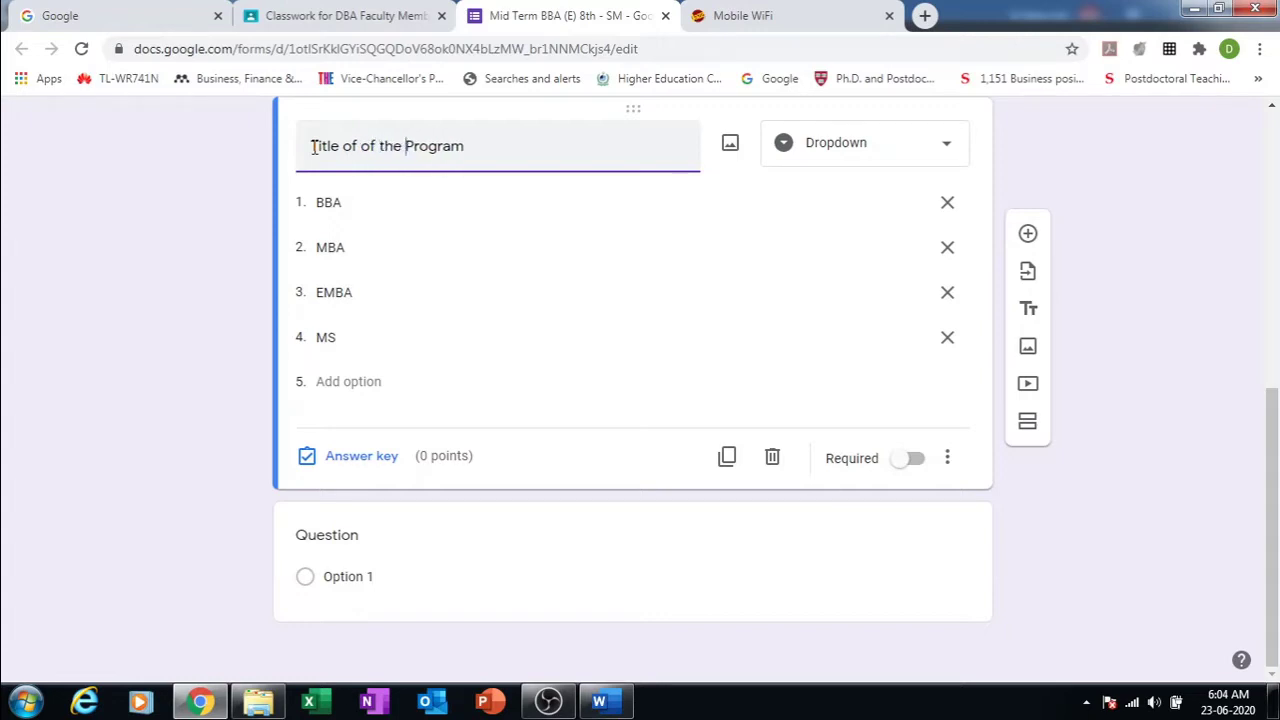
Step: Title the new blank question 'Program'
click(355, 539)
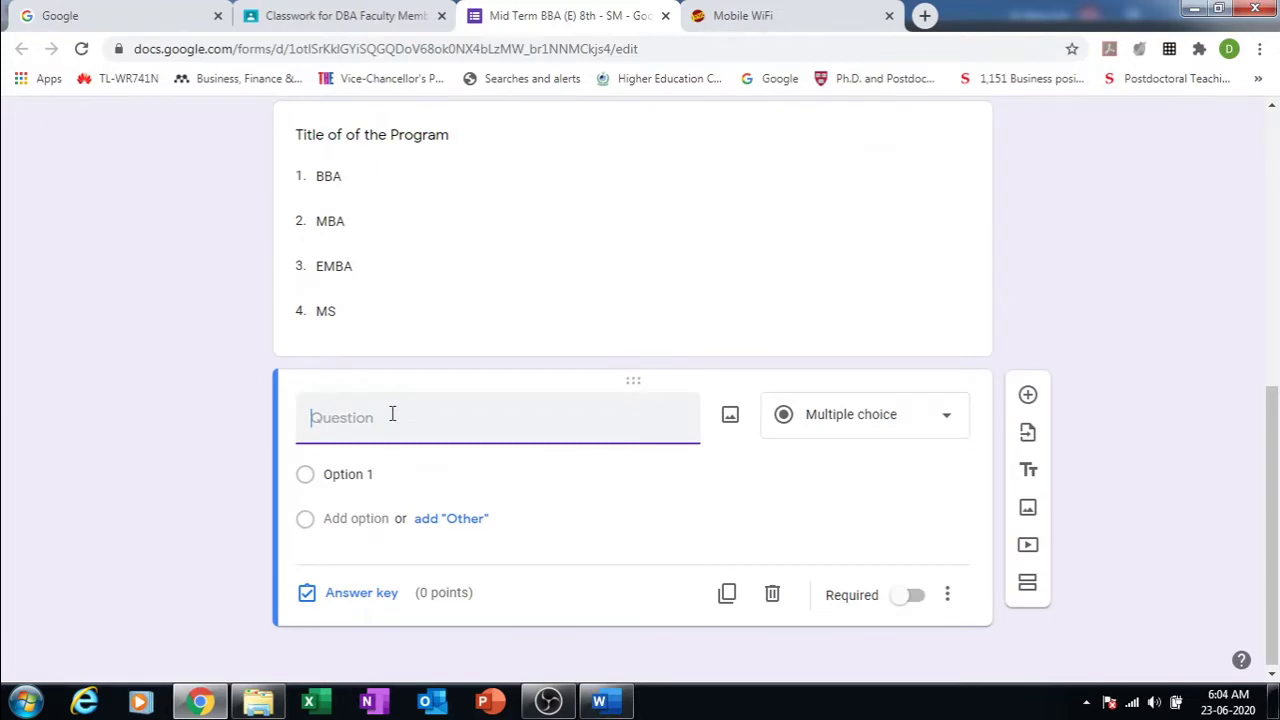
text(Prog)
click(362, 474)
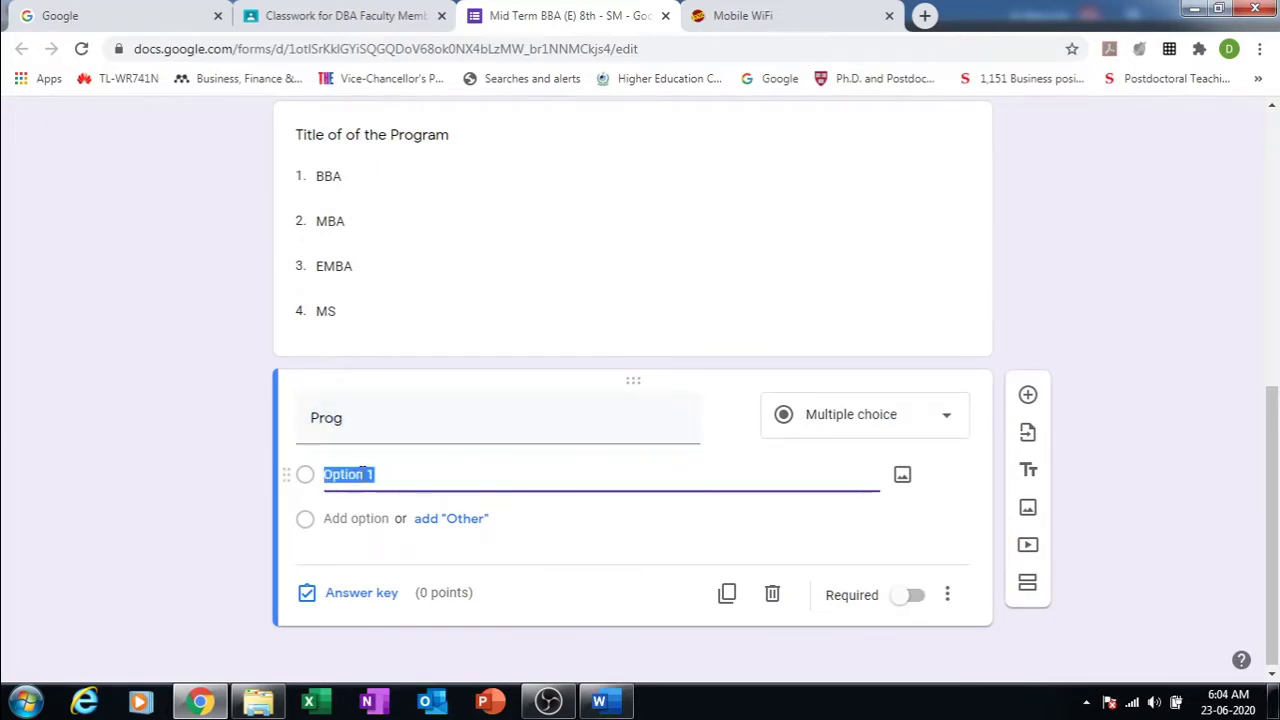
click(363, 423)
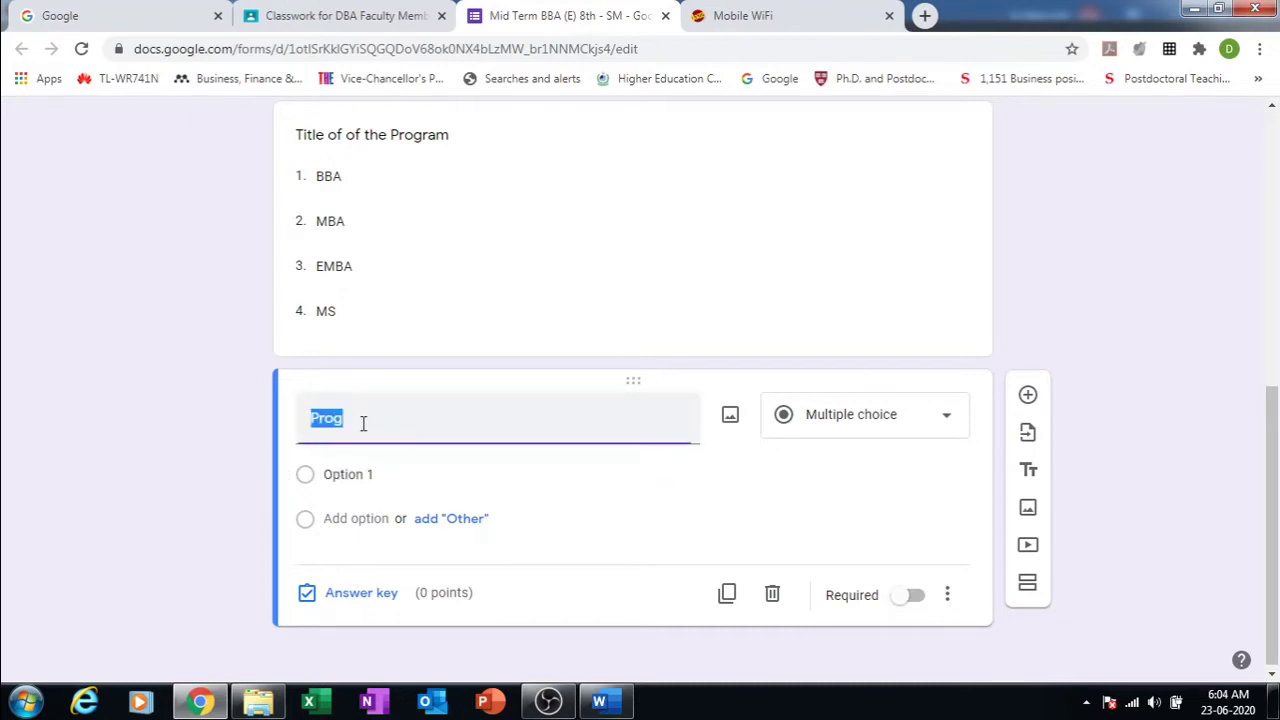
text(r)
key(BackSpace)
text(Pro)
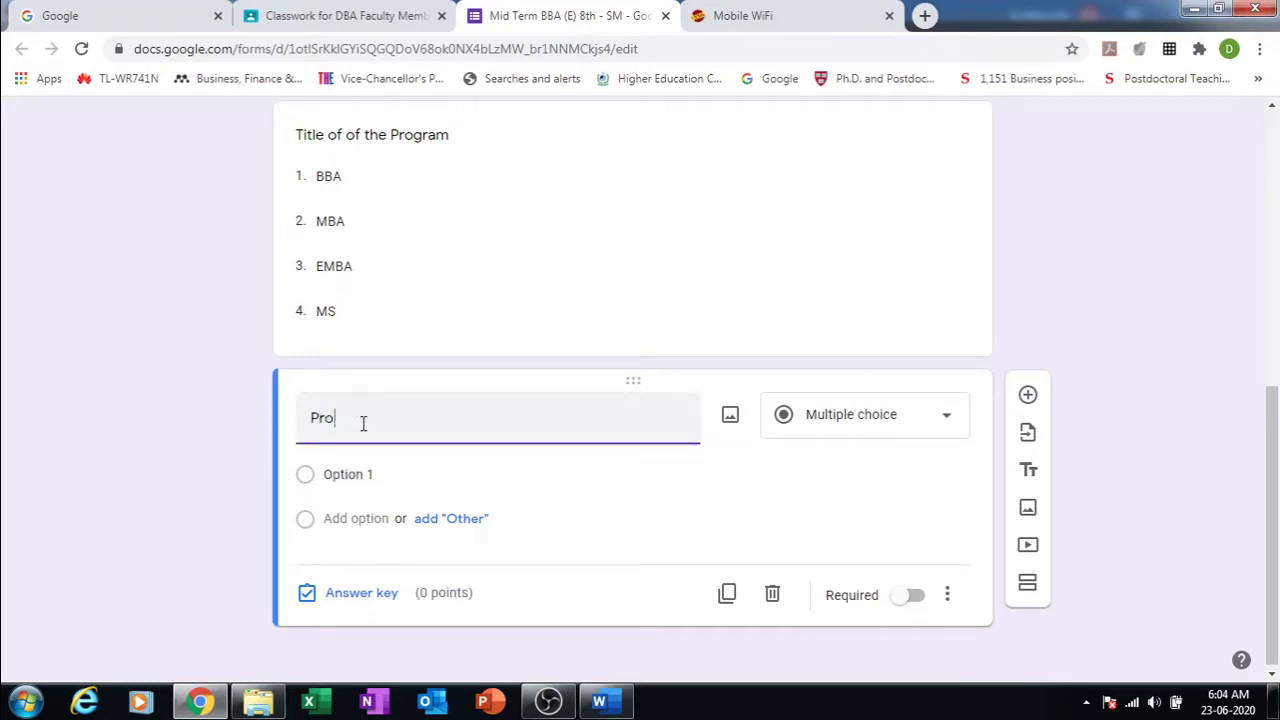
text(gram)
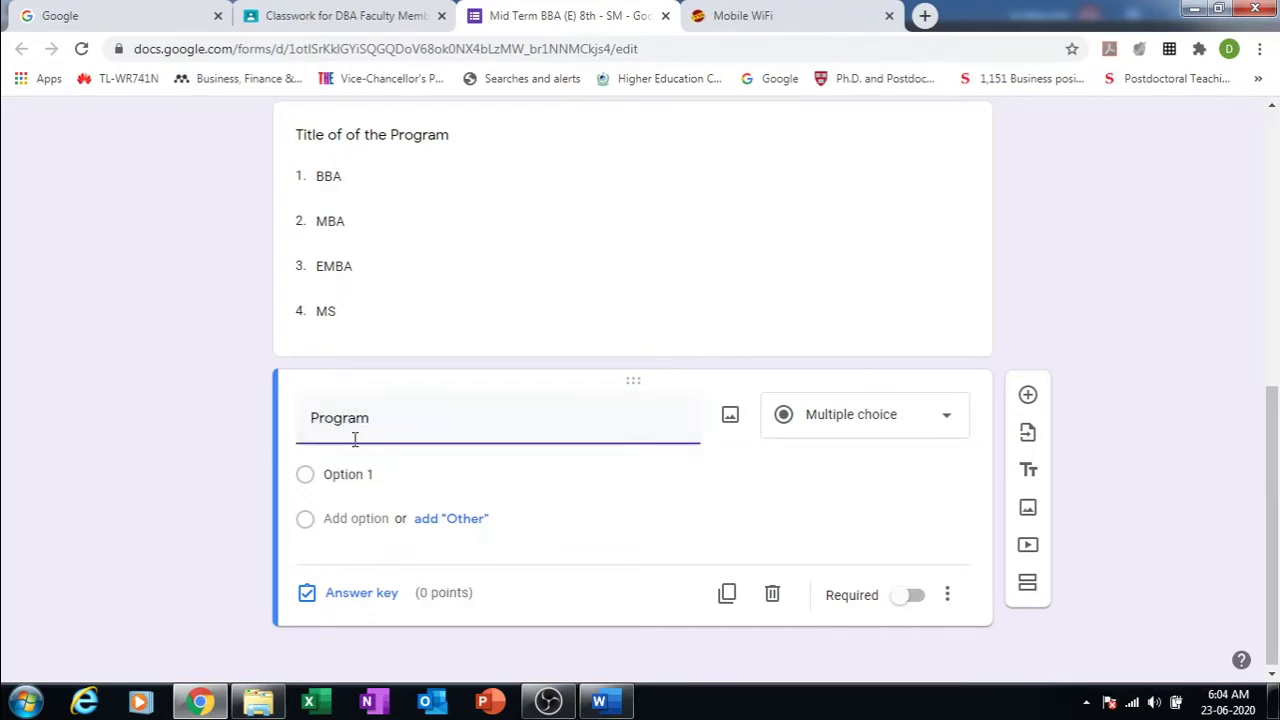
Step: Give it Morning and Evening choices and make it a dropdown
click(348, 474)
text(Mo)
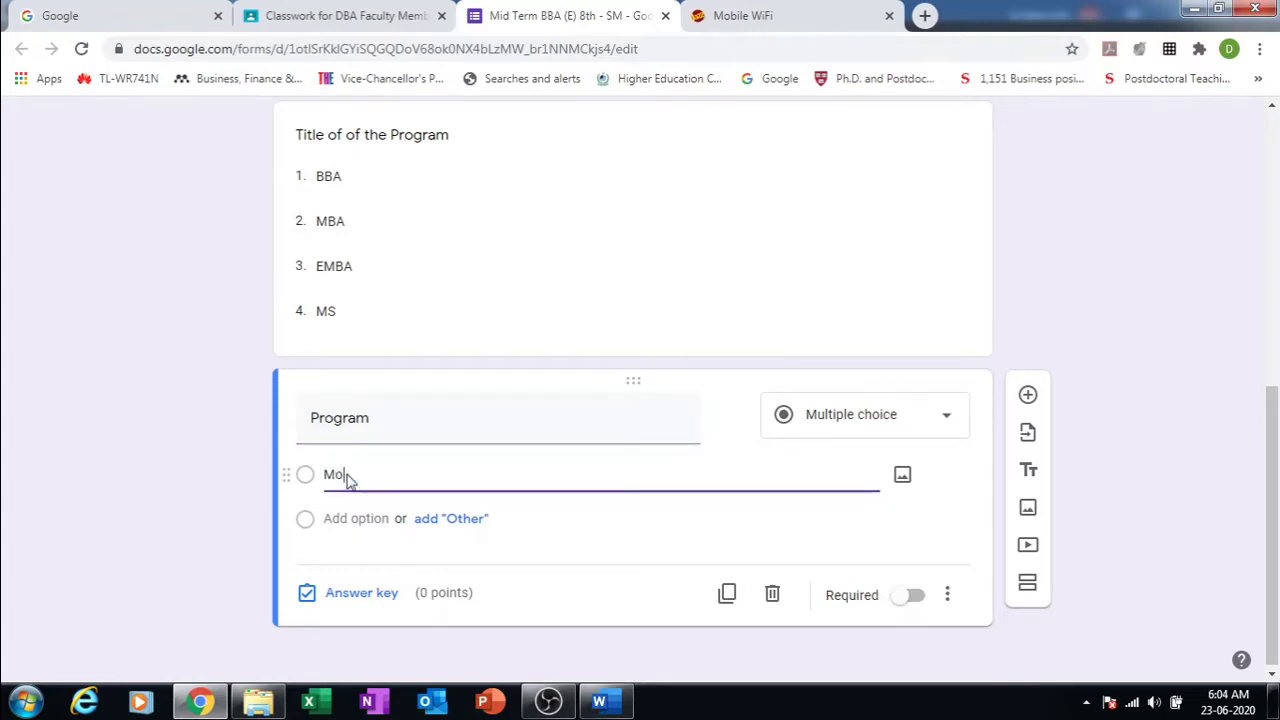
text(bilng)
click(354, 522)
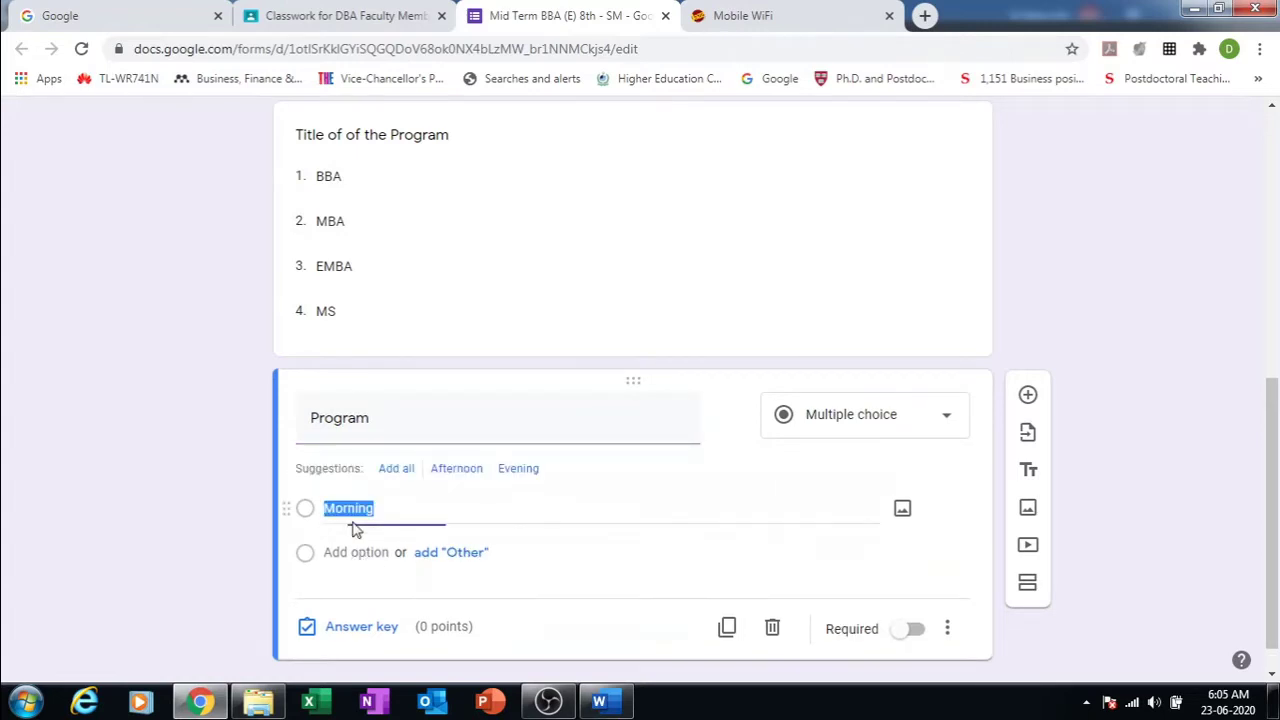
click(351, 551)
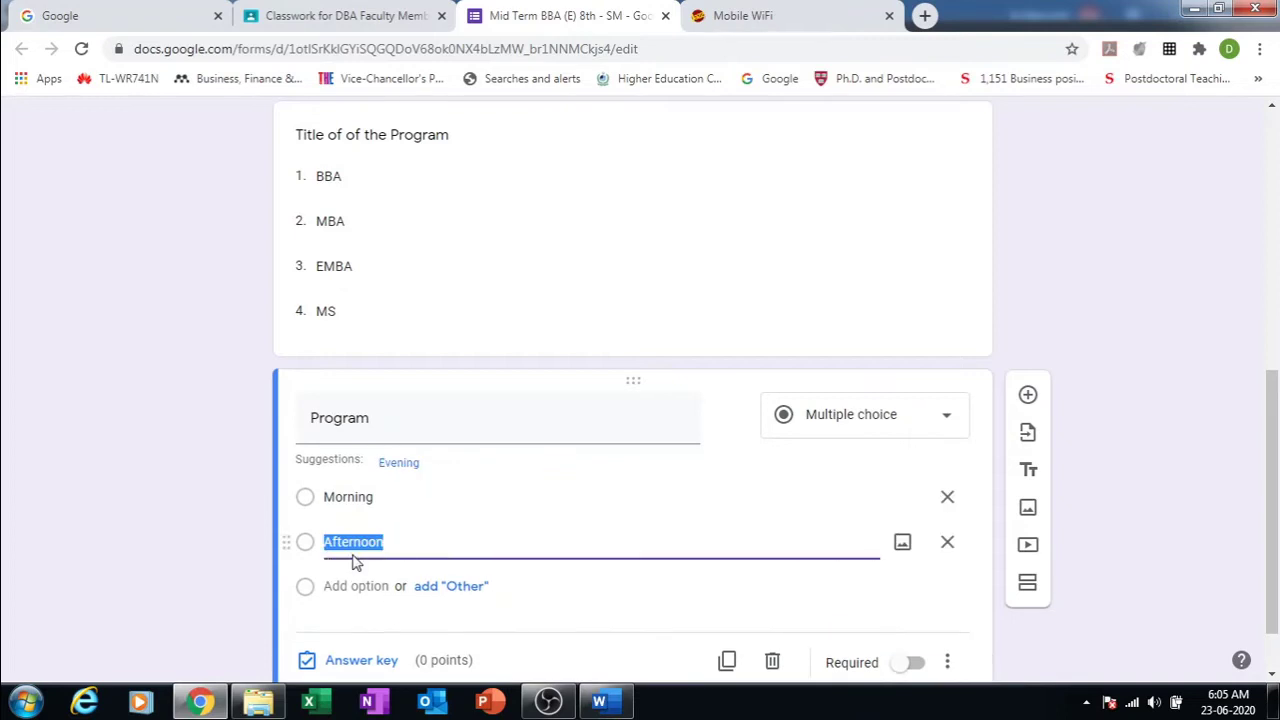
text(Evening)
click(948, 427)
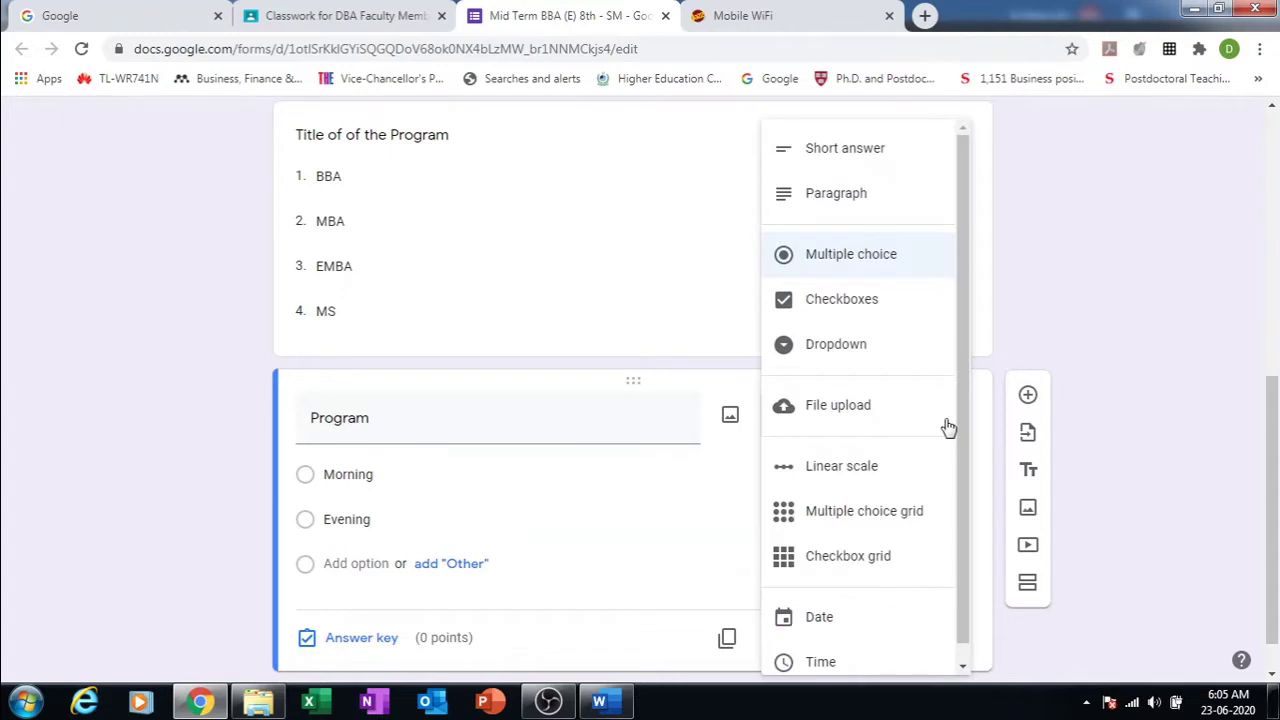
click(809, 350)
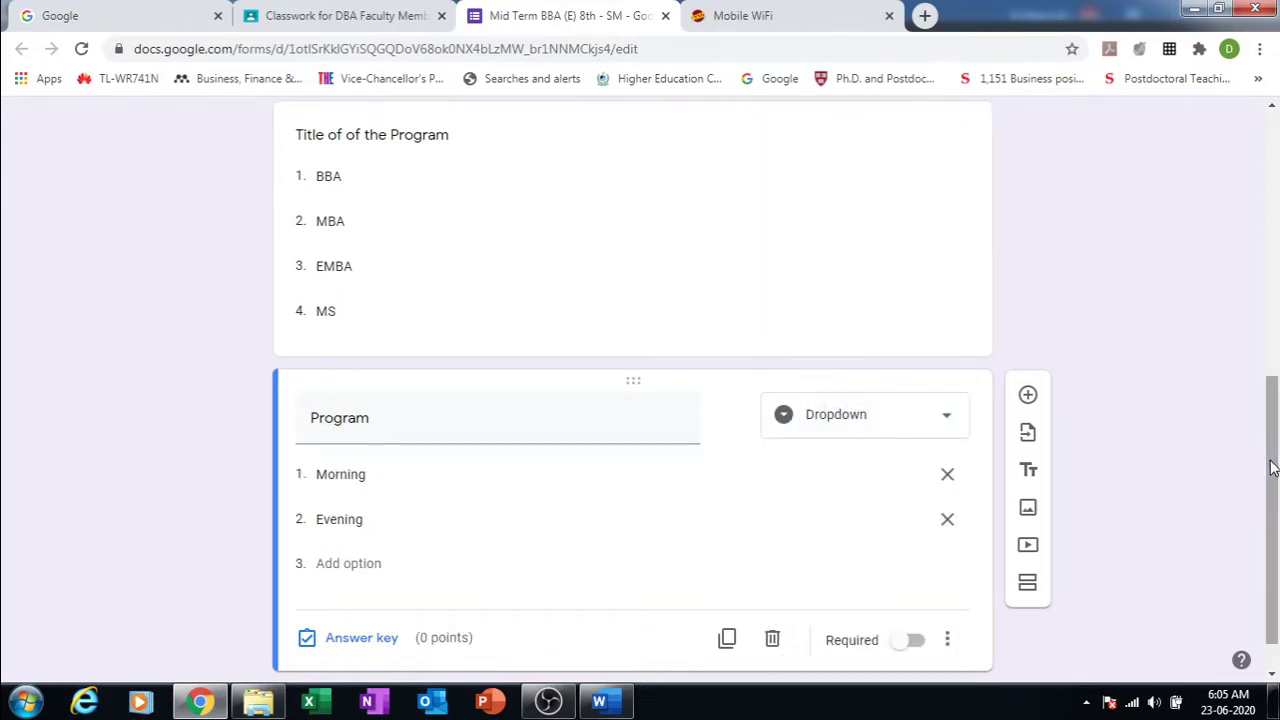
drag(1272, 468, 1224, 250)
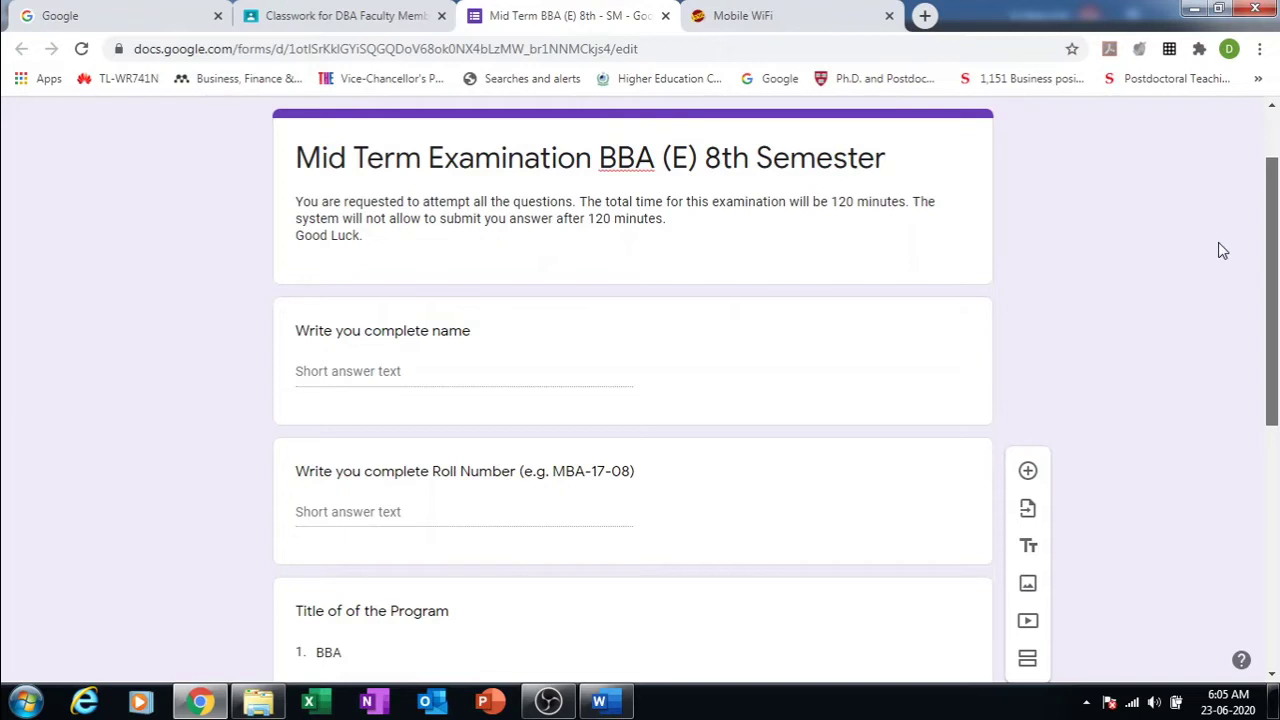
Step: Open the quiz's respondent preview and scroll to the Program questions
scroll(1218, 250, up, 2)
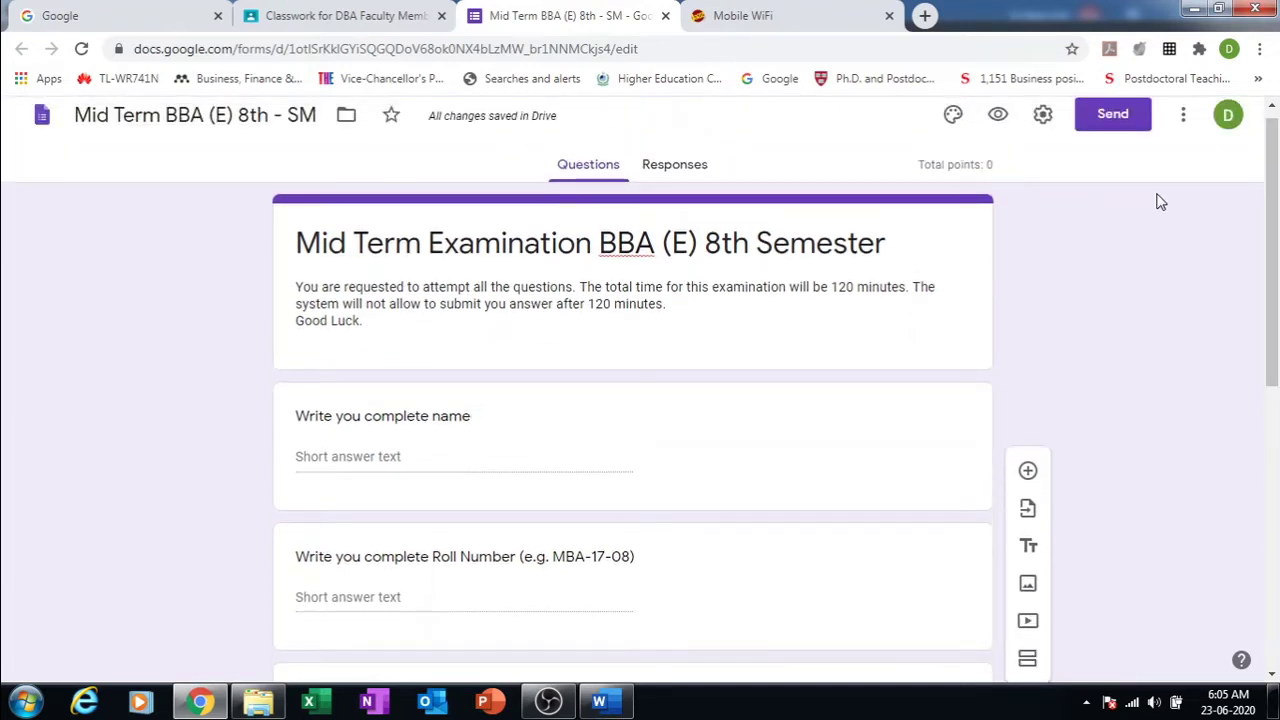
click(998, 118)
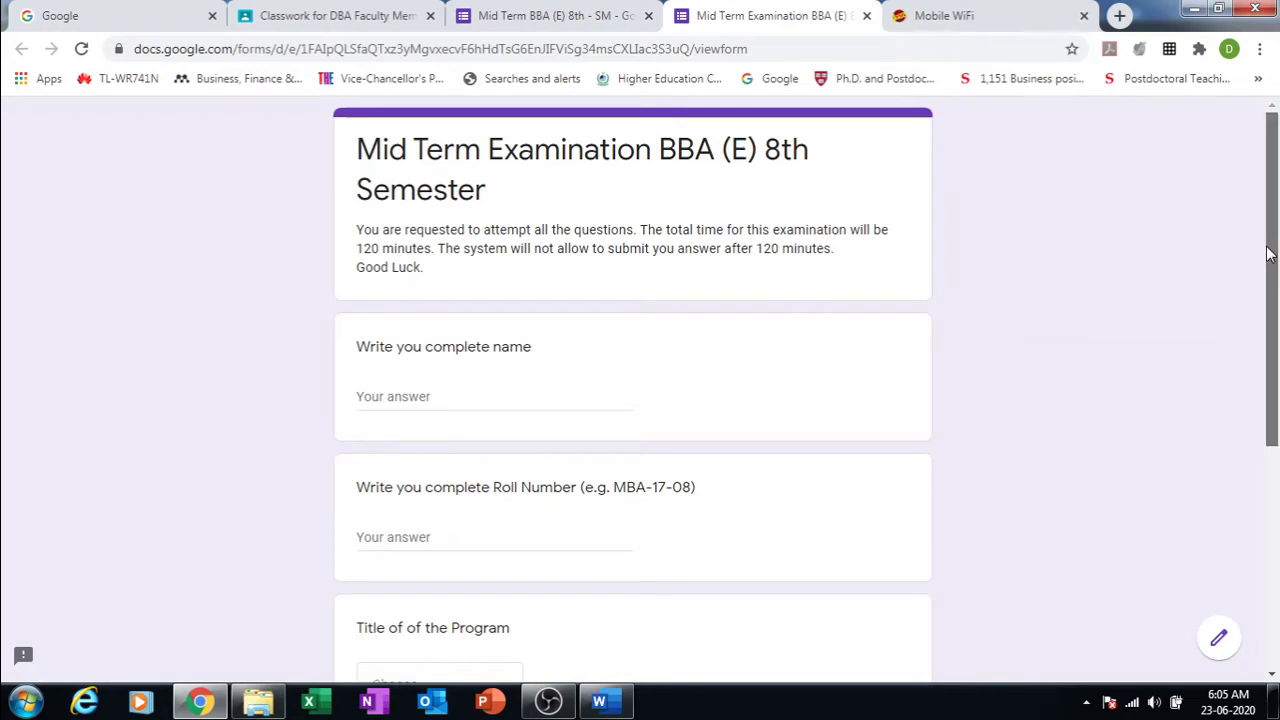
drag(1278, 255, 1235, 292)
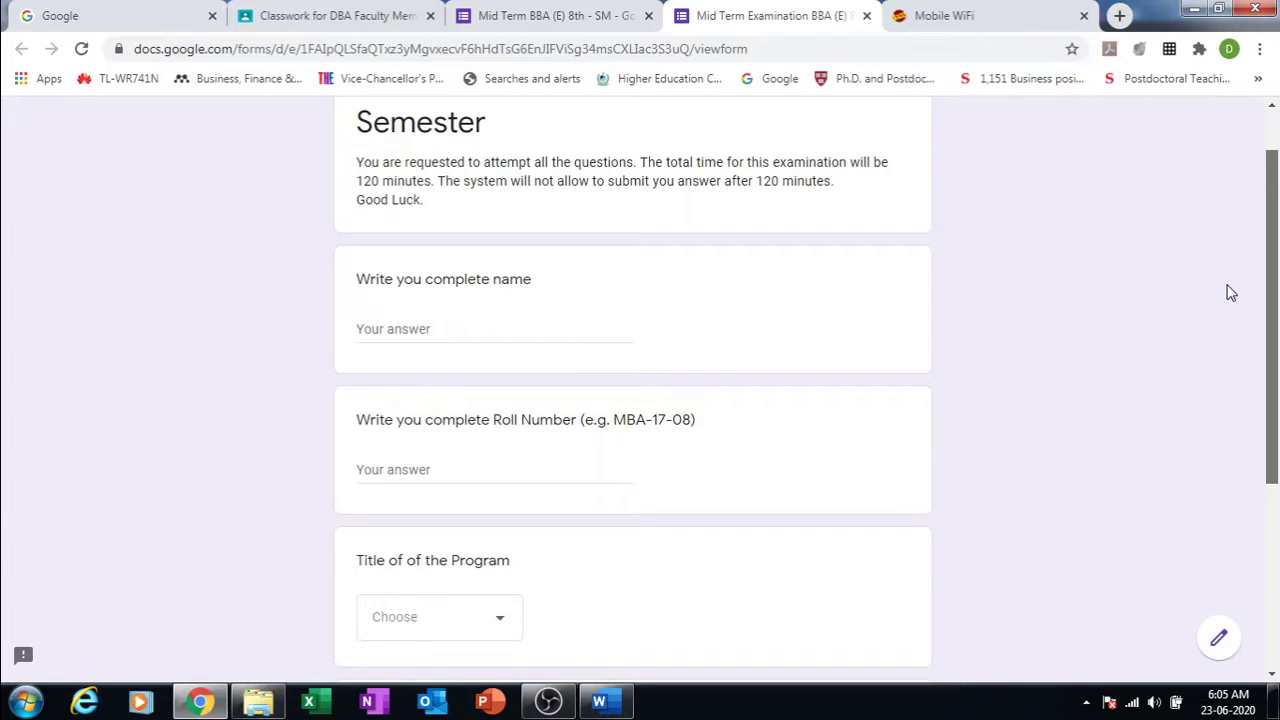
scroll(1240, 346, down, 1)
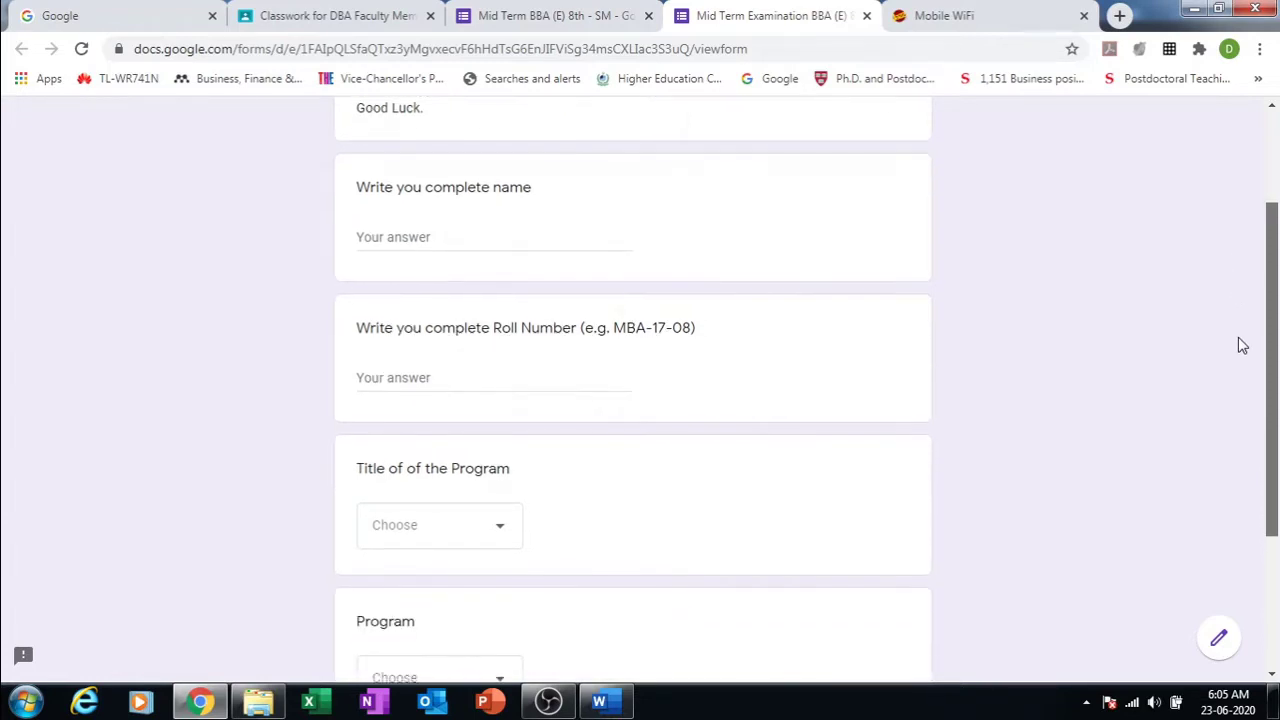
scroll(1257, 417, down, 1)
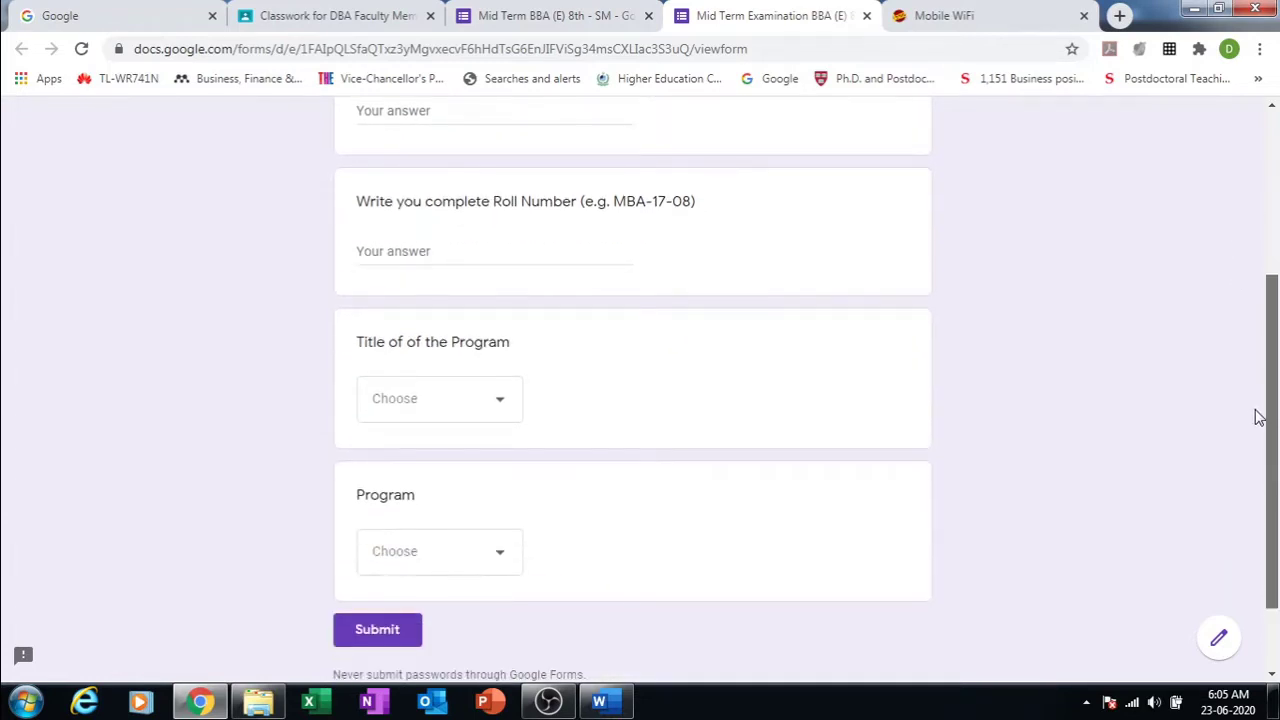
Step: Check the choices in the program title and Program dropdowns, then try the name field
click(503, 407)
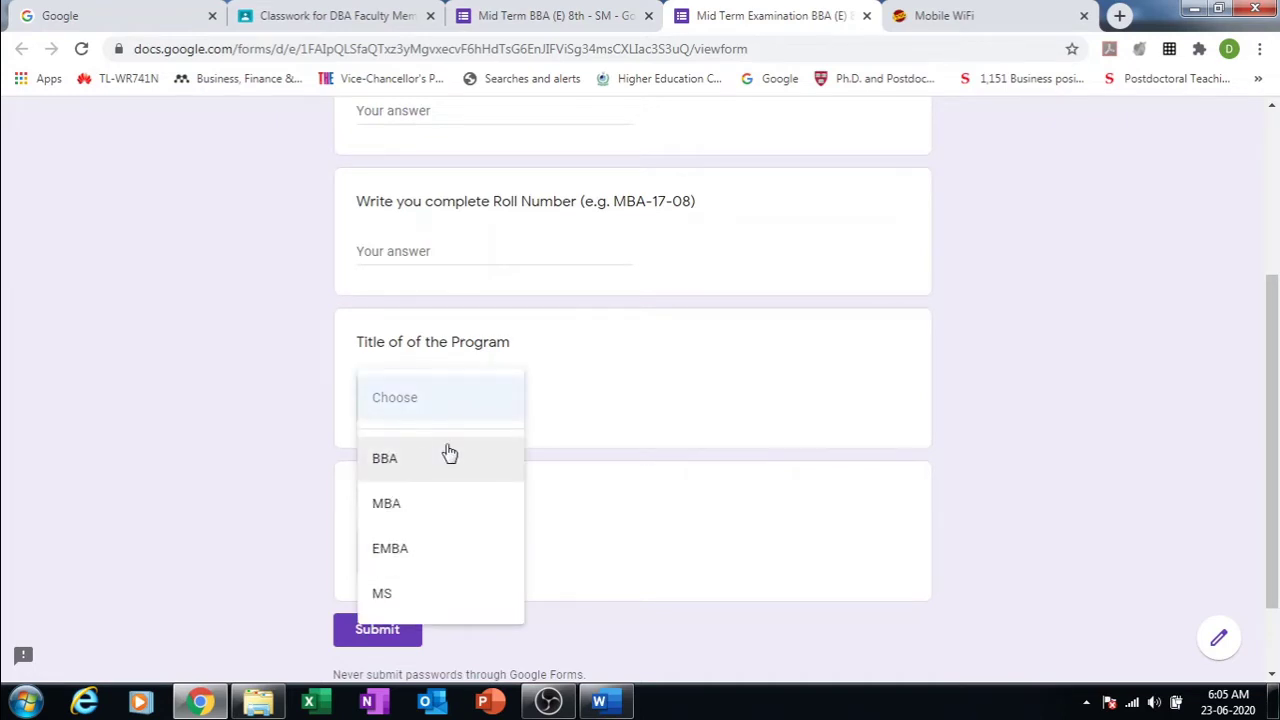
click(907, 412)
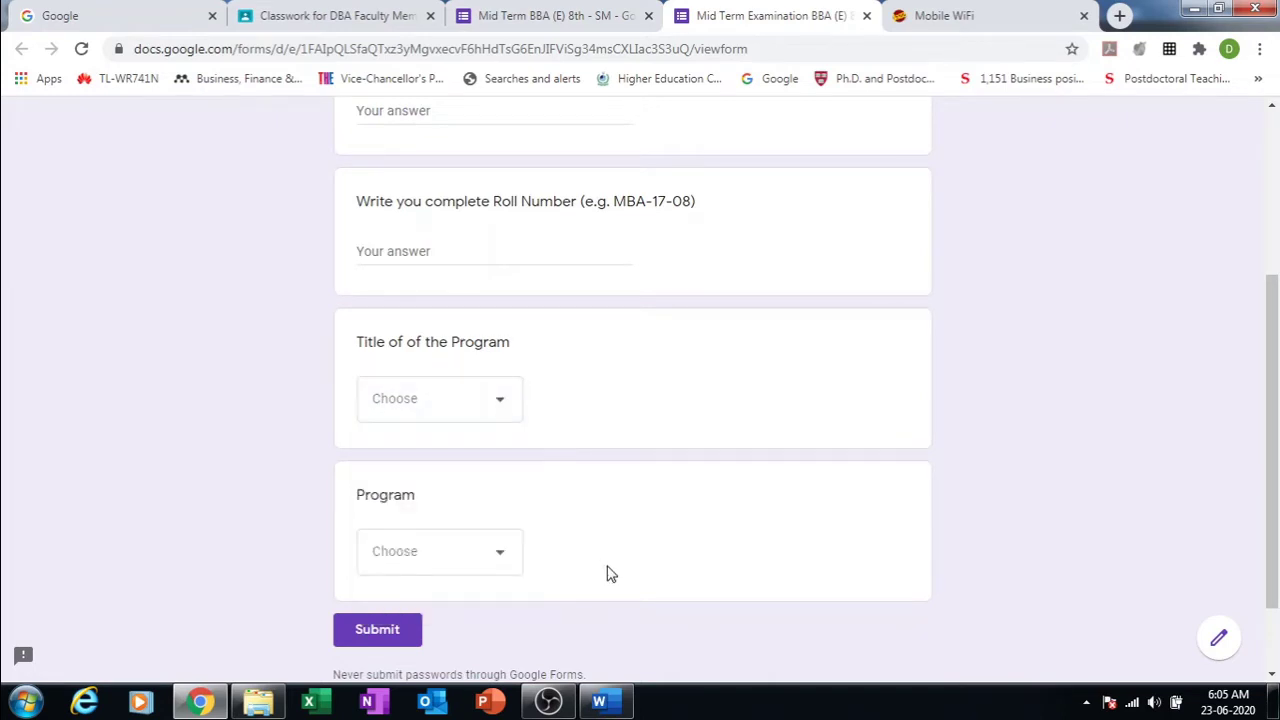
click(499, 565)
click(768, 498)
drag(1273, 440, 1229, 266)
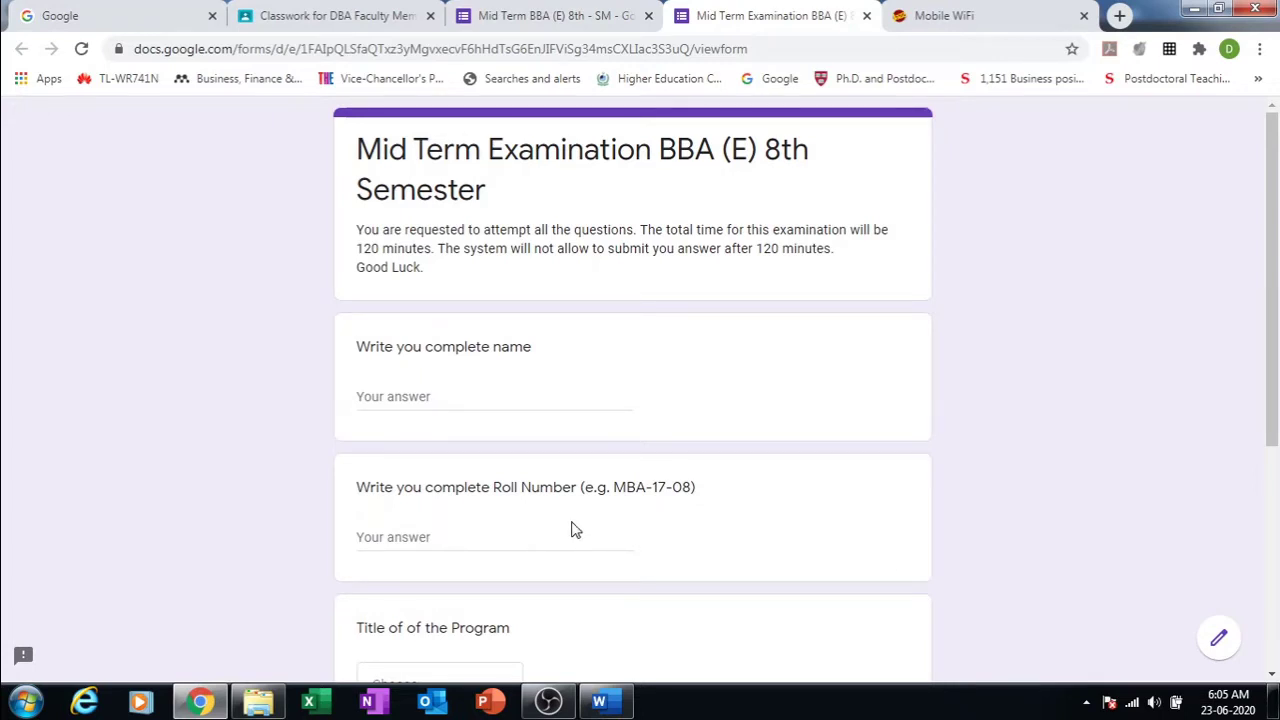
click(551, 398)
click(705, 421)
Step: Try the Roll Number field, then close the preview tab and confirm leaving
click(595, 539)
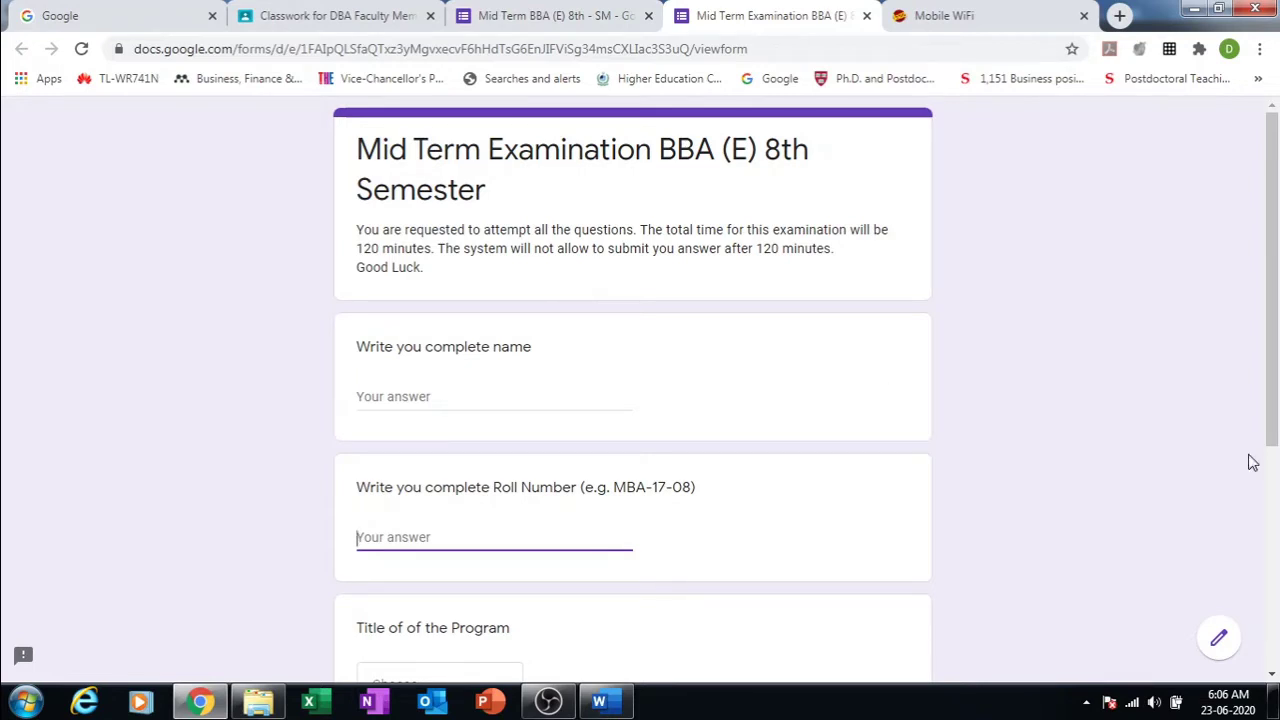
drag(1274, 385, 1228, 243)
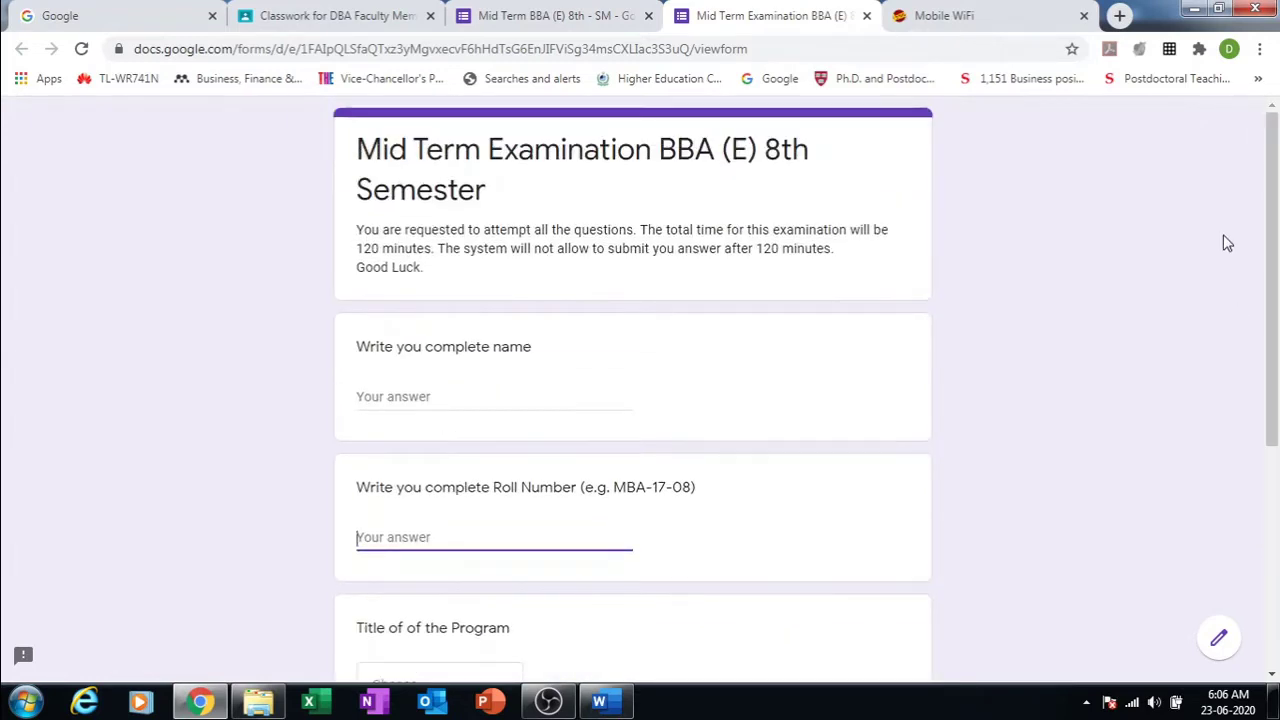
click(866, 16)
click(731, 155)
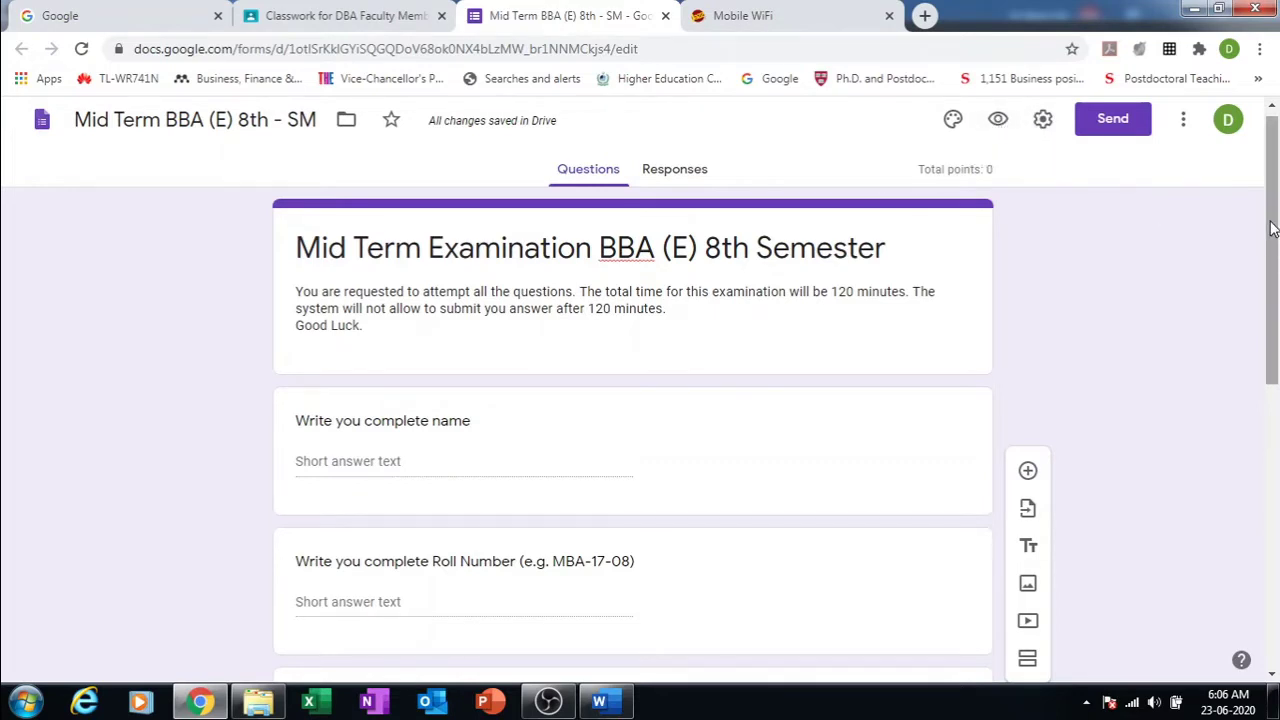
Step: Add a blank multiple-choice question below the Morning/Evening Program dropdown
drag(1271, 229, 1276, 517)
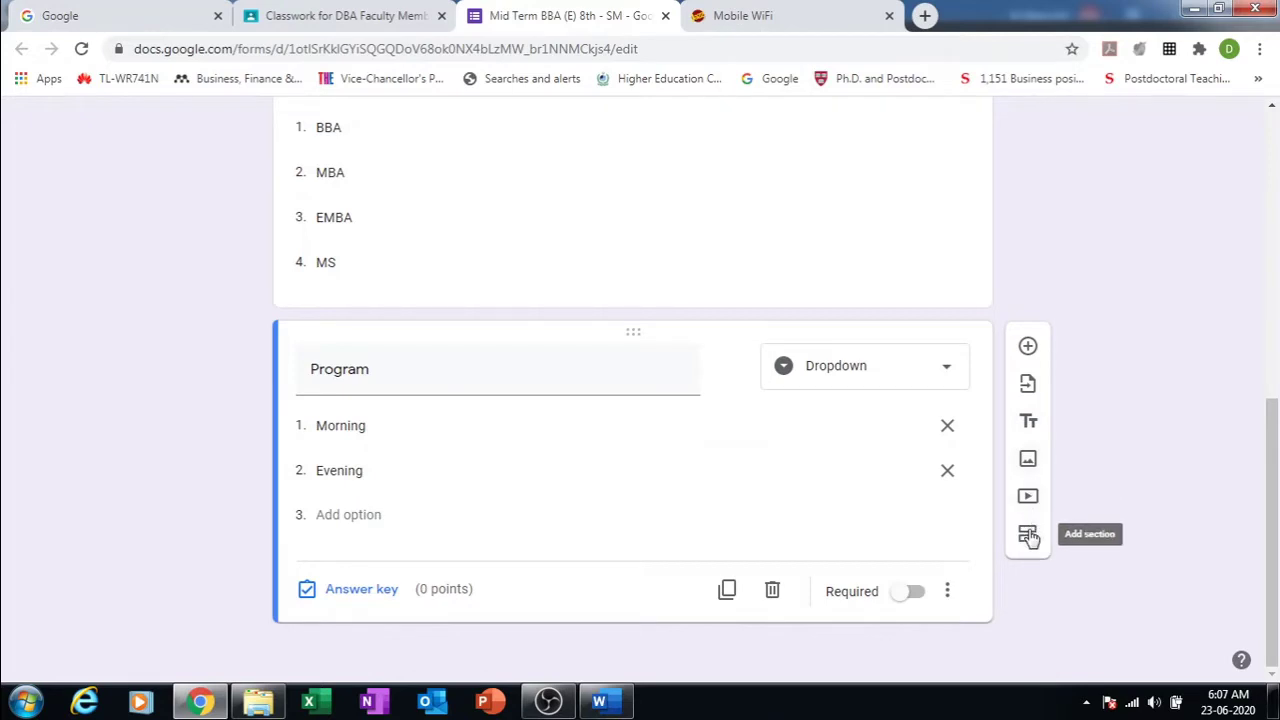
click(1028, 347)
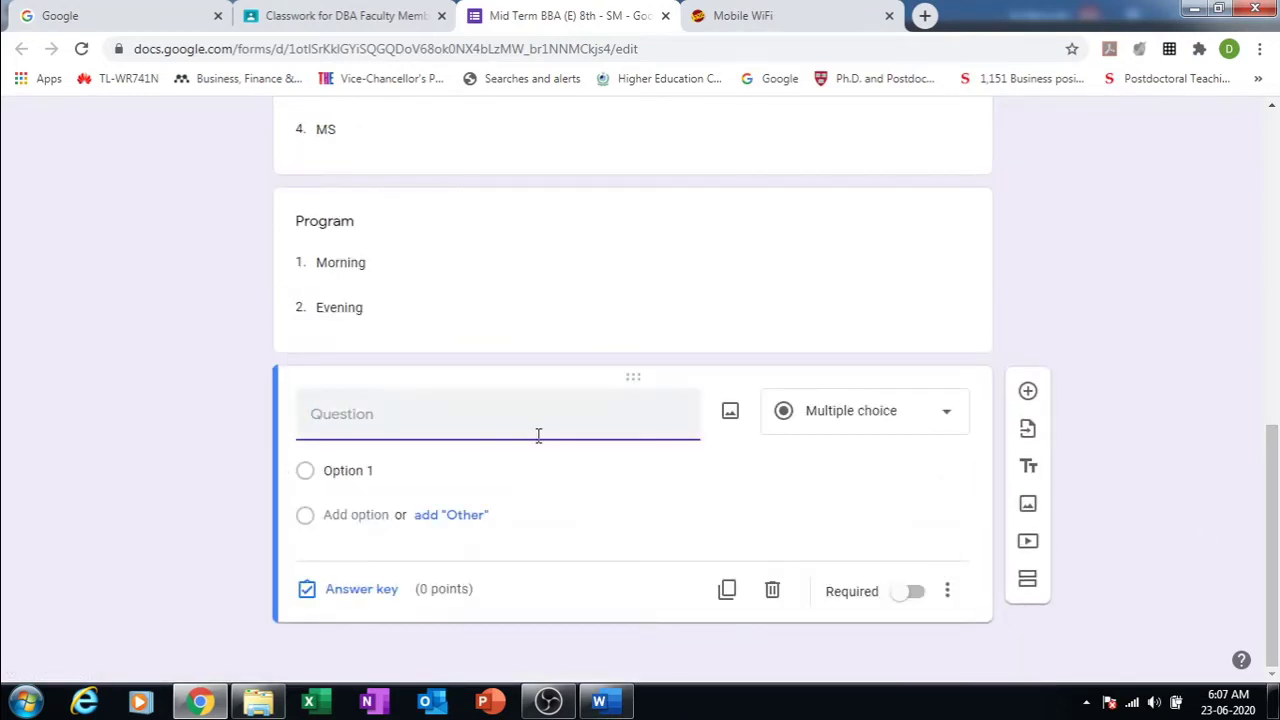
Step: Copy question 1 from the Word paper into the new question's title
click(600, 703)
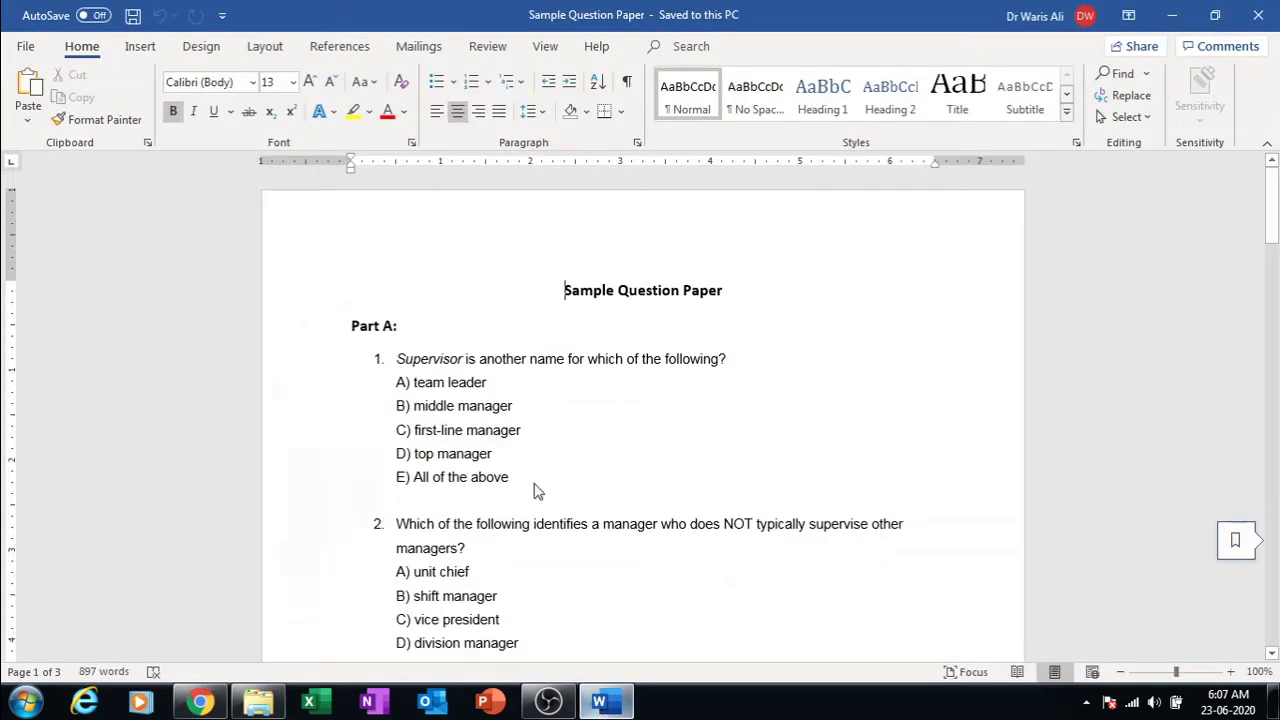
double_click(560, 360)
triple_click(560, 360)
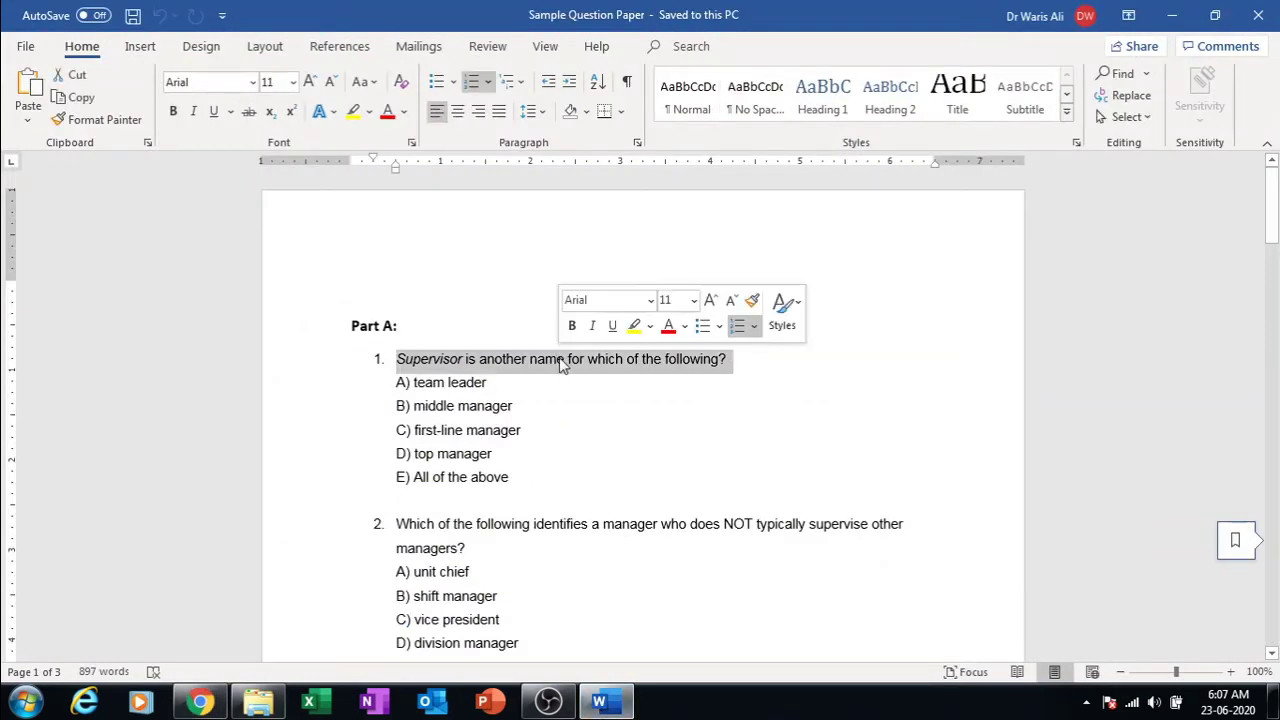
key(ctrl+c)
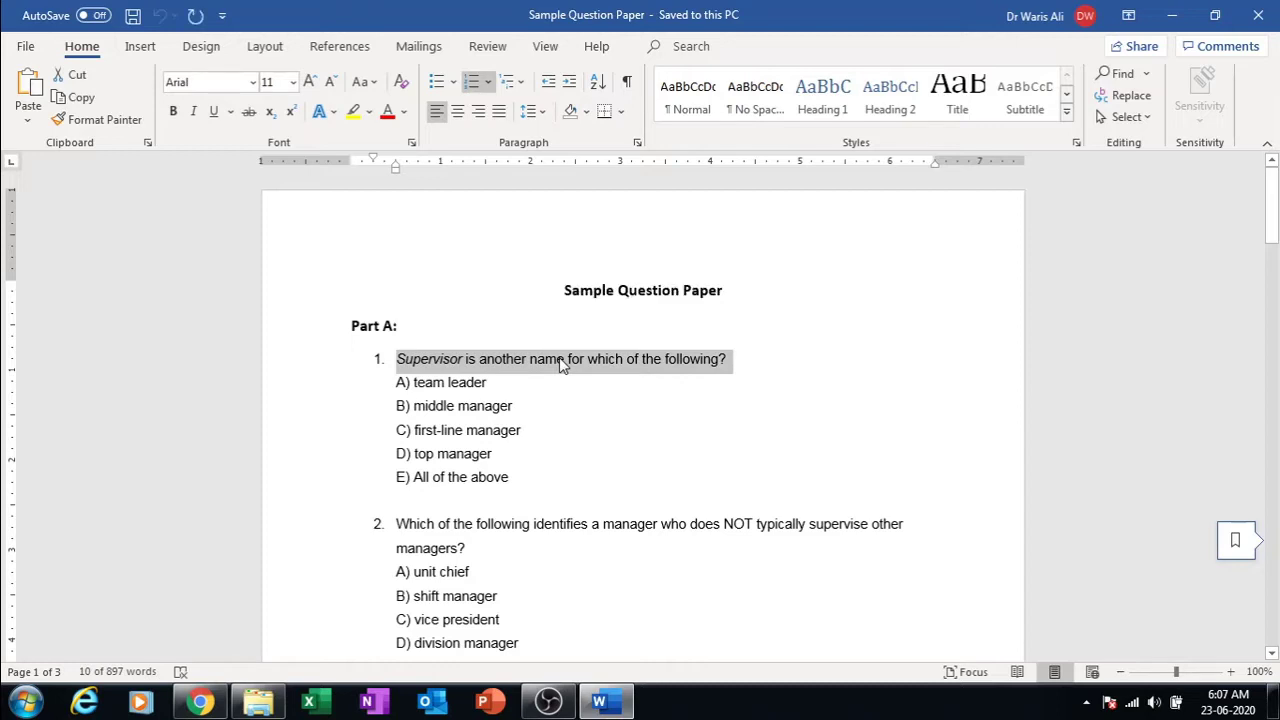
click(200, 703)
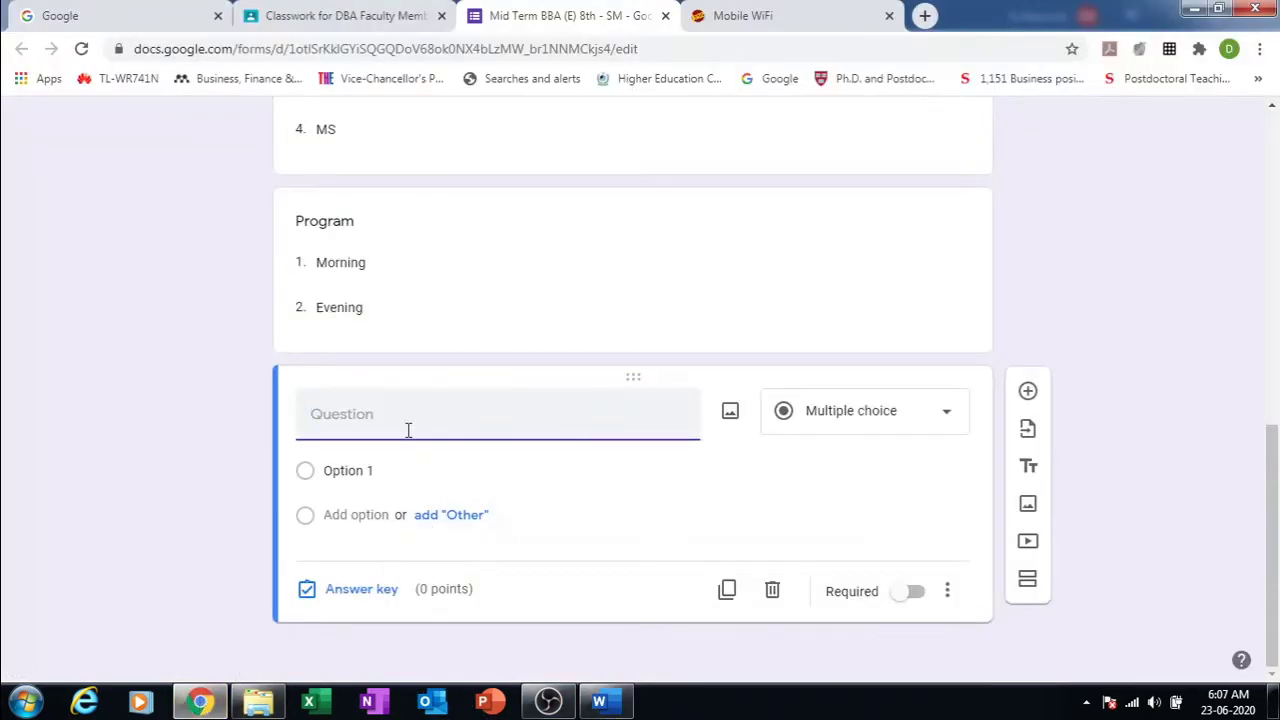
key(ctrl+v)
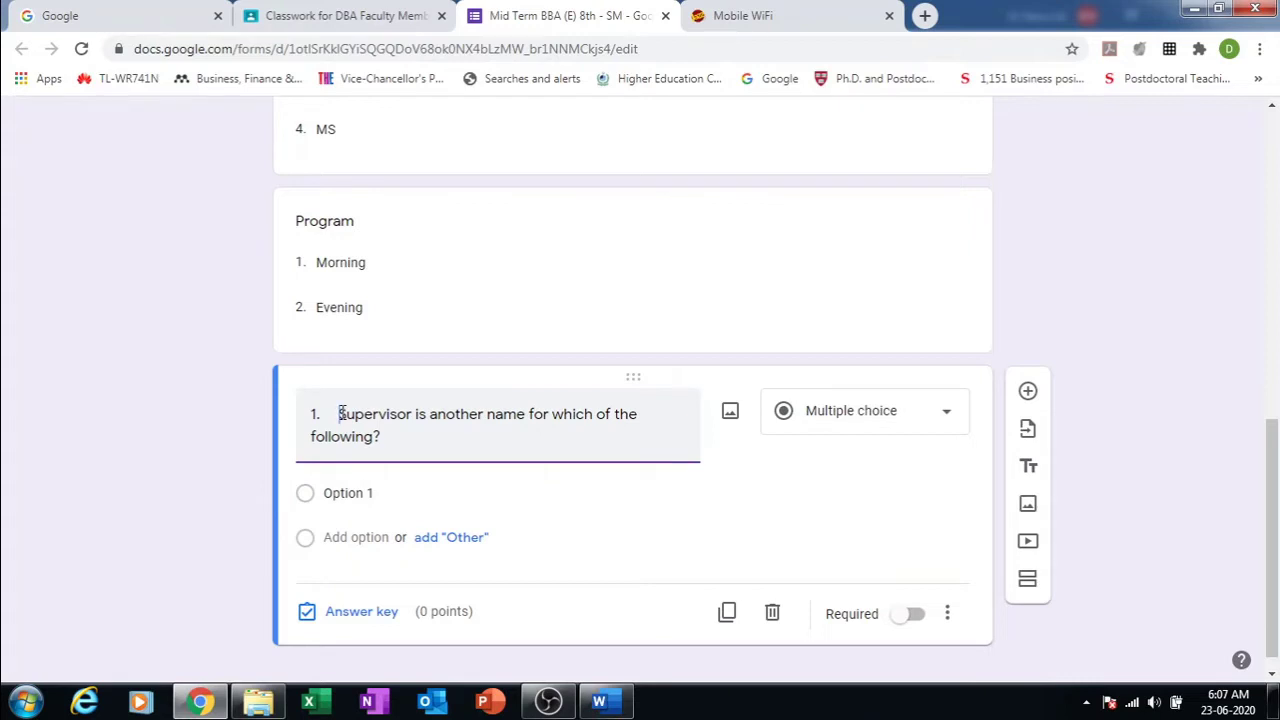
Step: Copy question 1's answer choices A to E from Word and select the first option
click(599, 701)
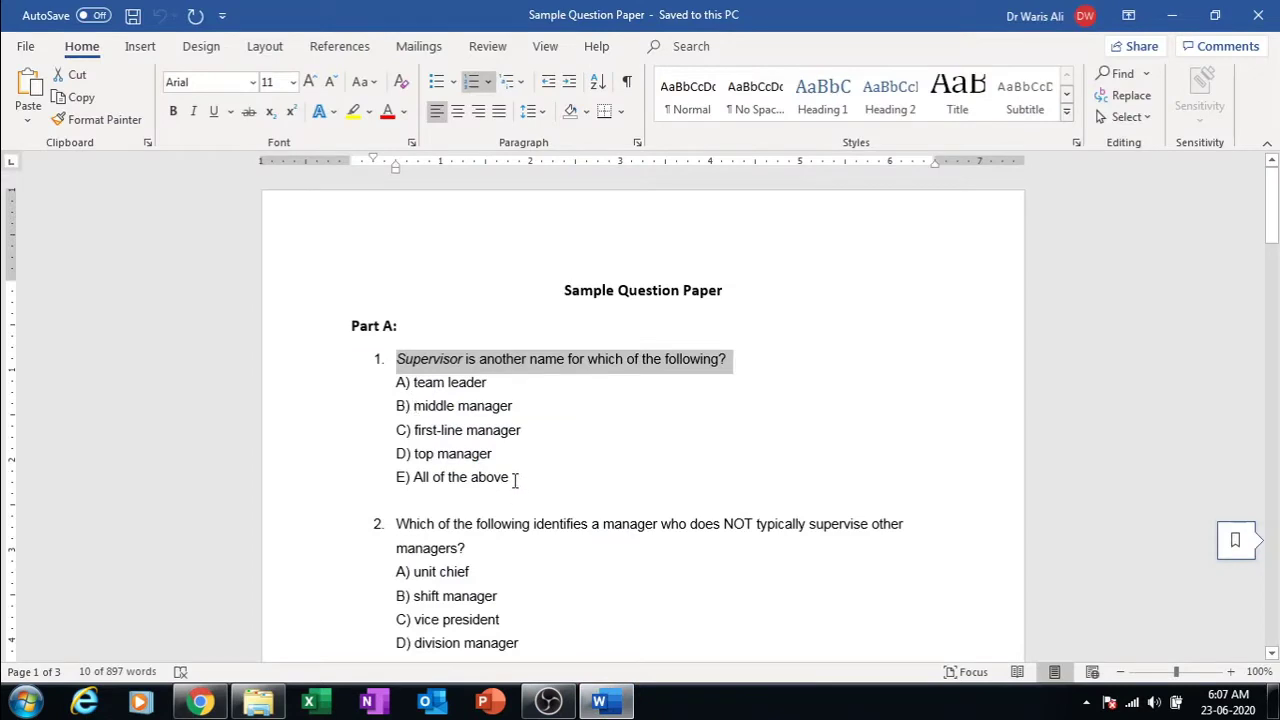
drag(515, 481, 386, 393)
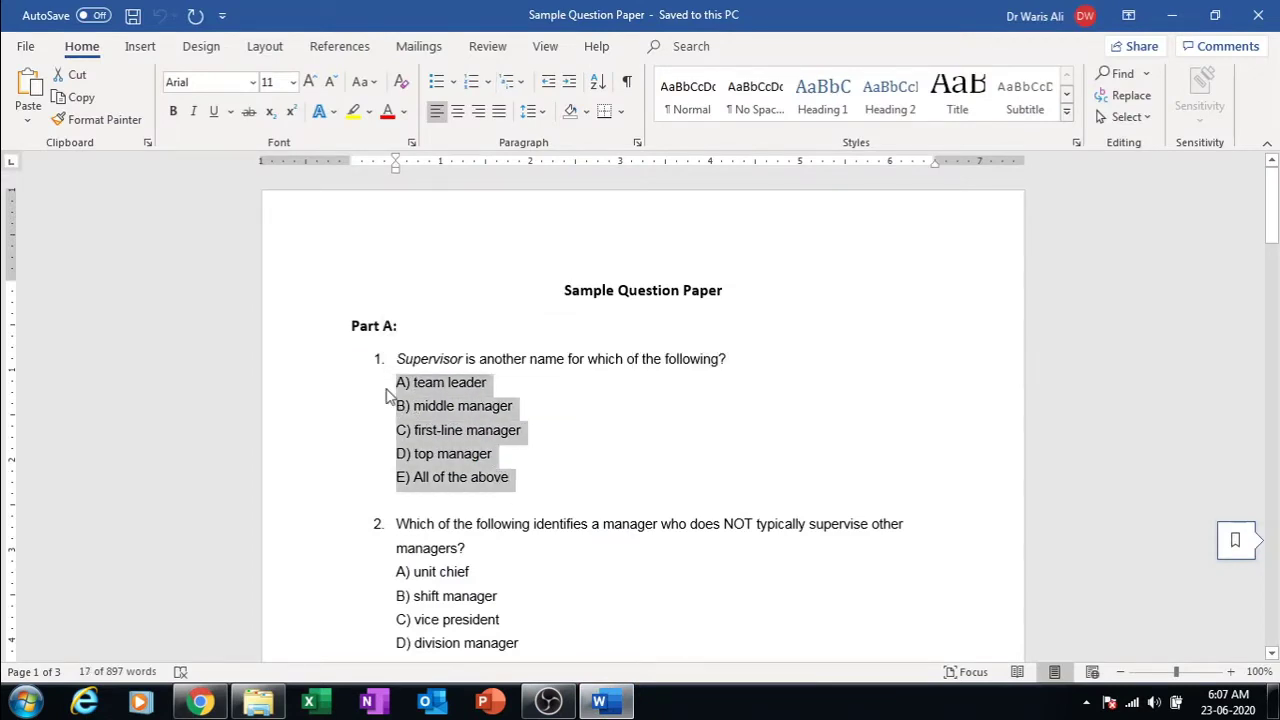
click(200, 701)
click(364, 495)
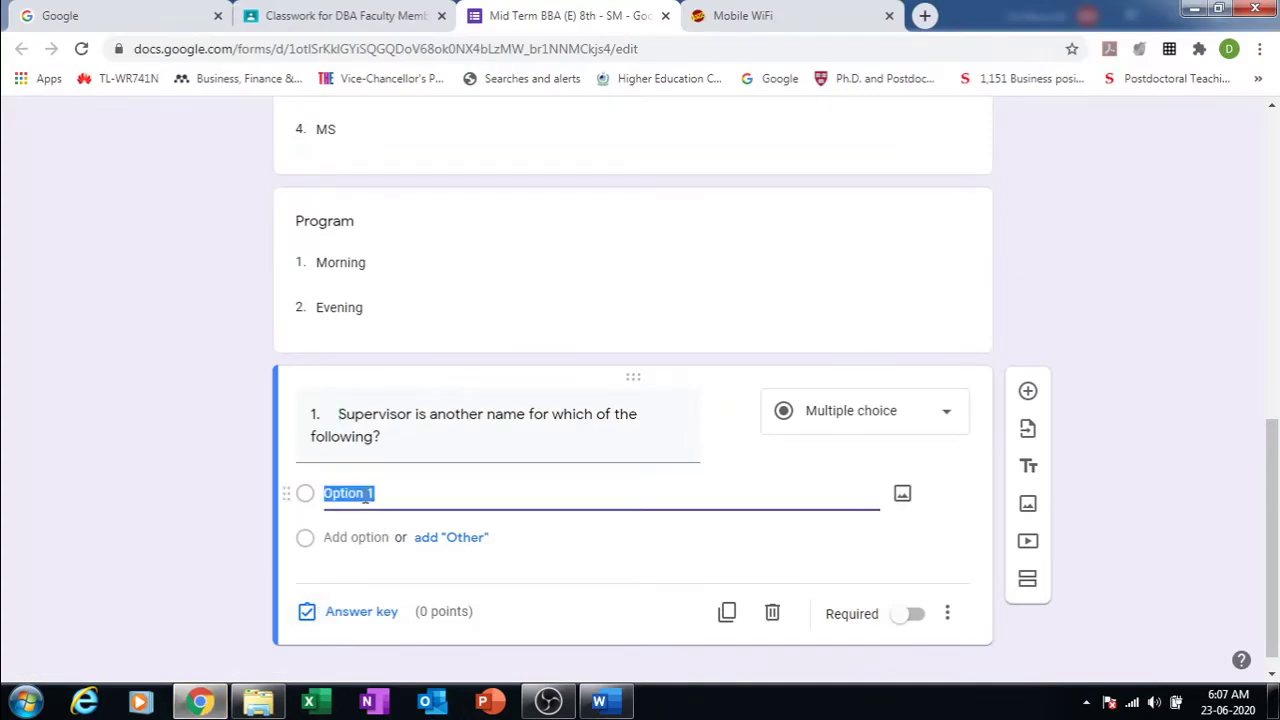
Step: Paste answer choices A) team leader through E) All of the above as options
key(ctrl+v)
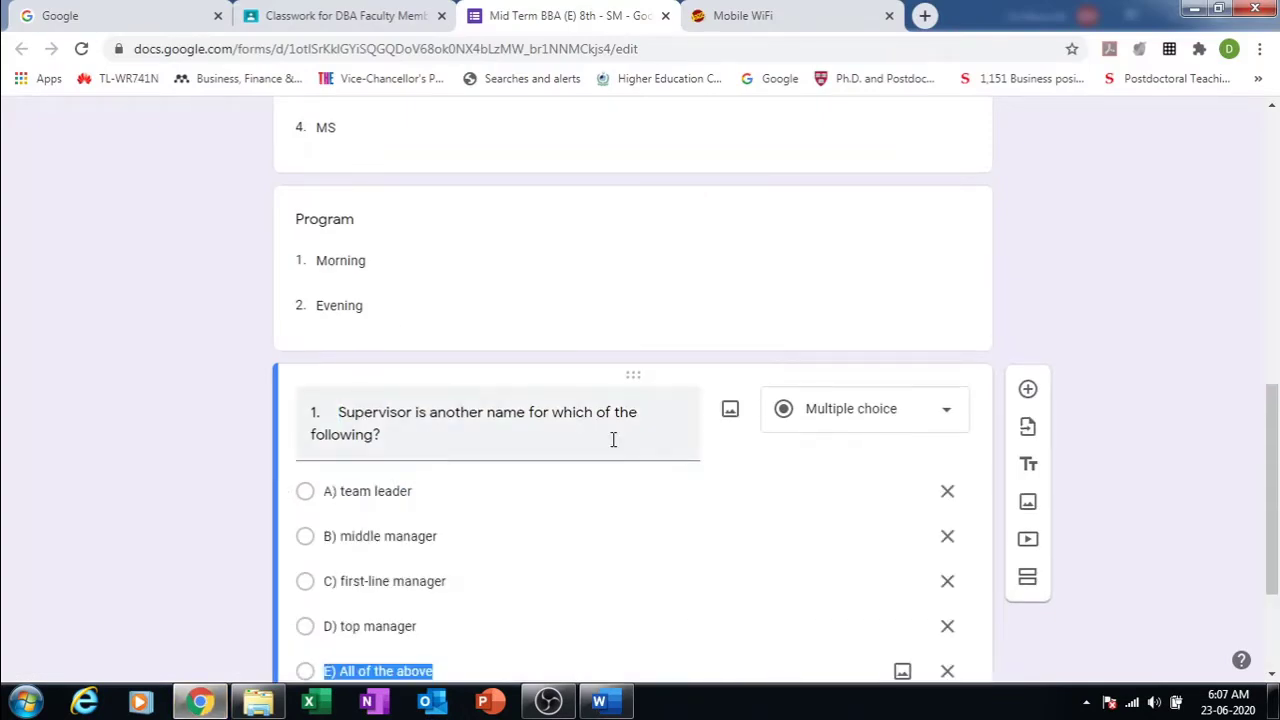
drag(1275, 415, 1275, 477)
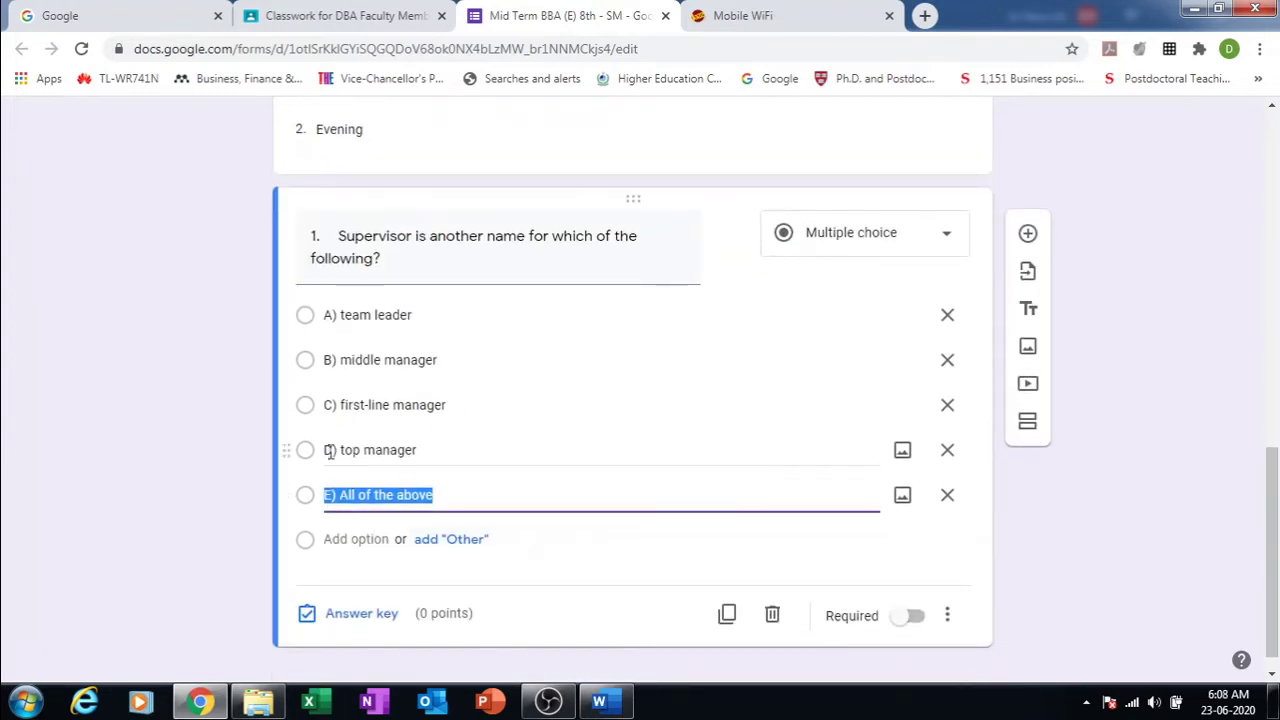
click(977, 557)
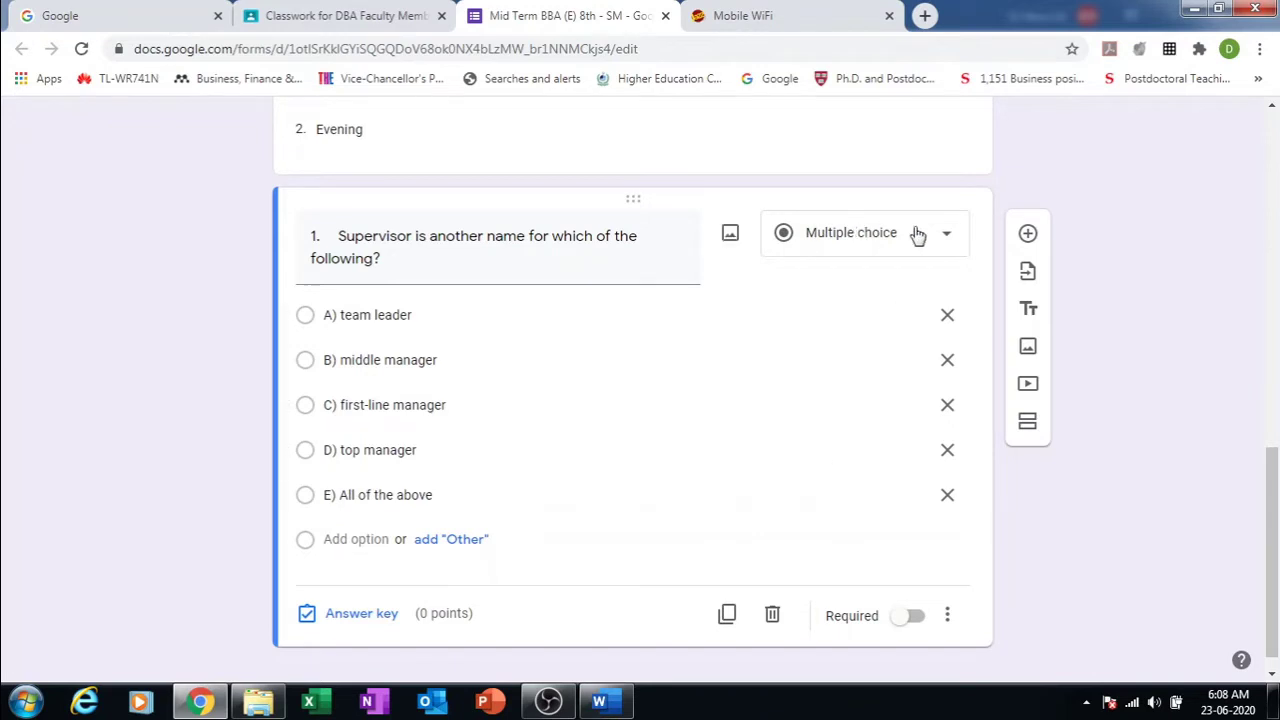
Step: Make the Supervisor question a dropdown and add a blank question below
click(948, 240)
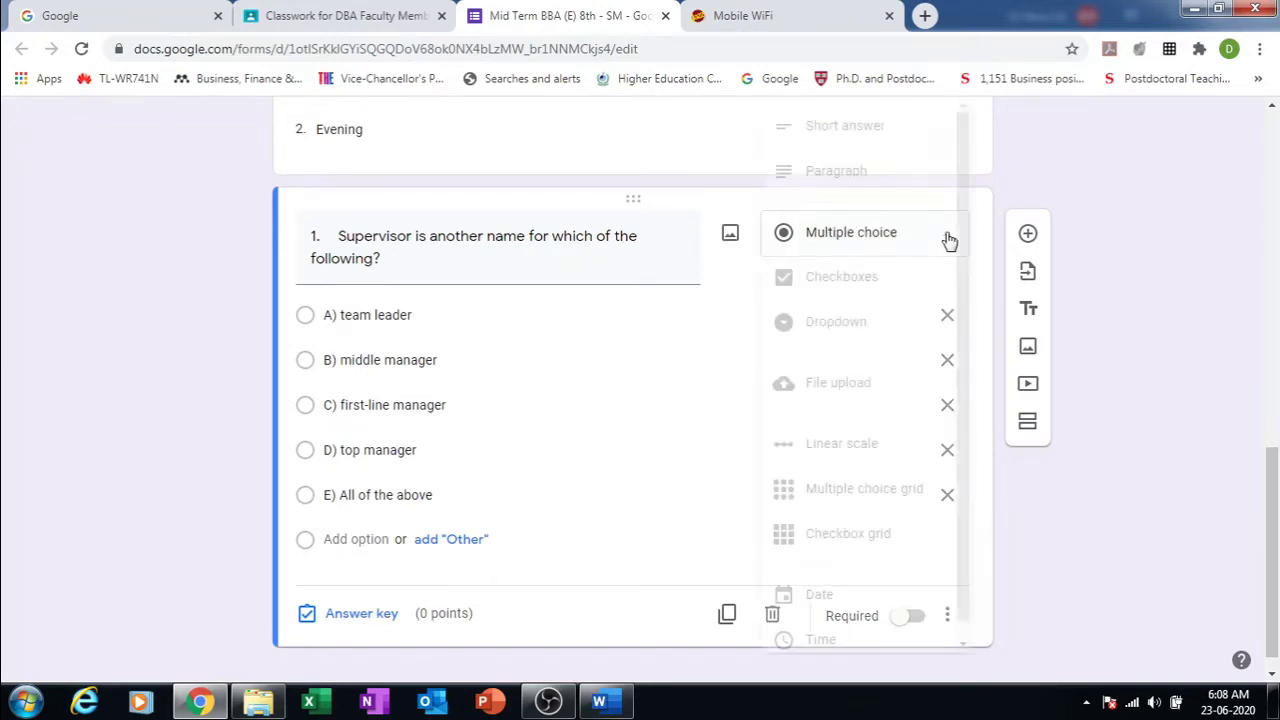
click(845, 322)
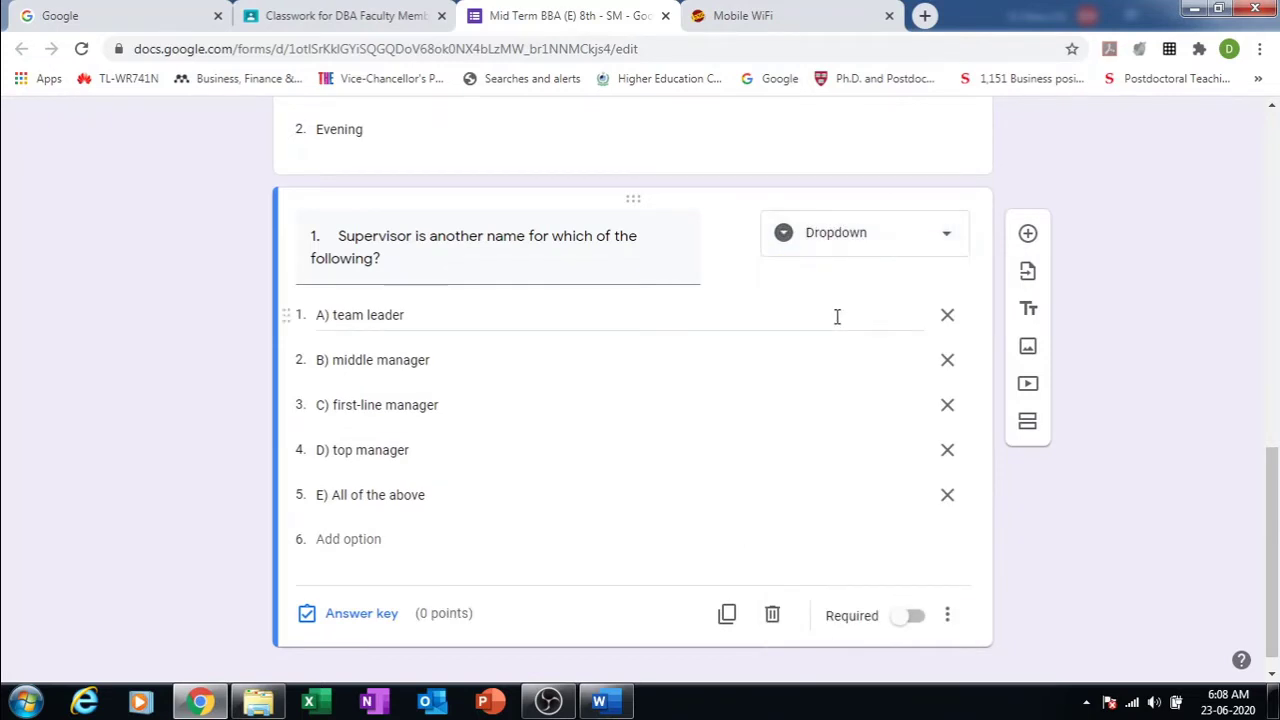
click(948, 234)
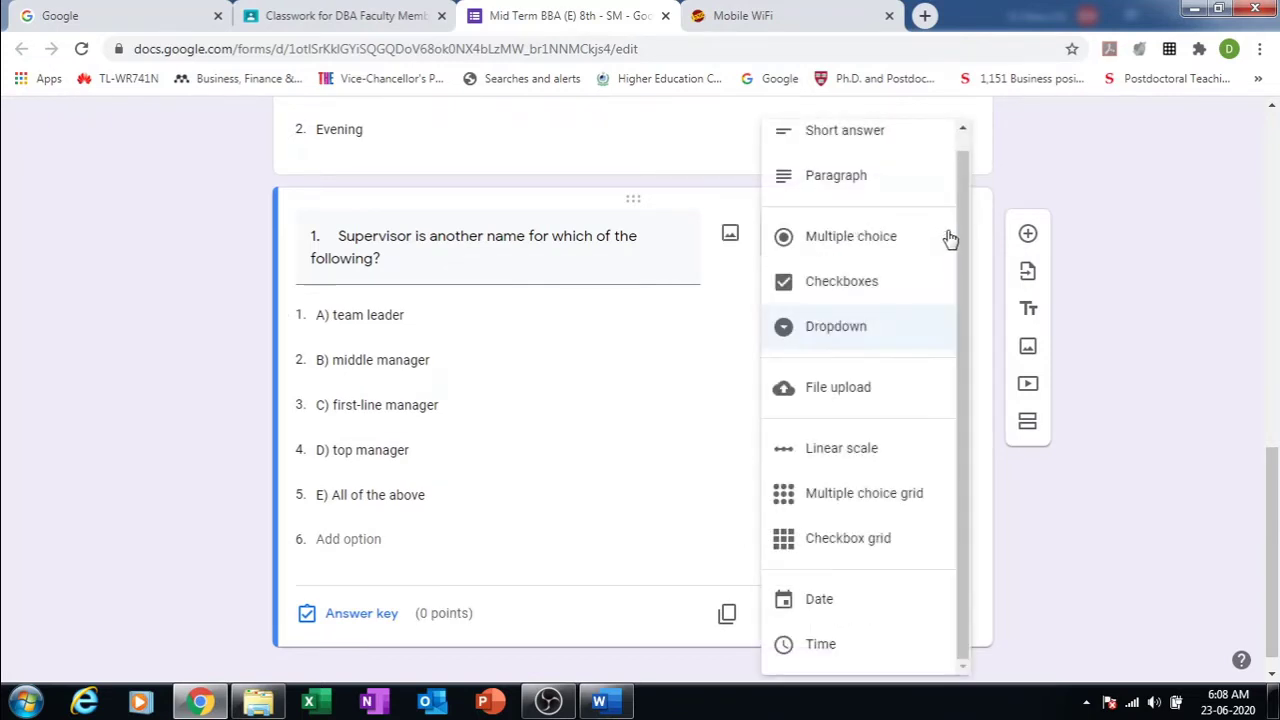
click(878, 284)
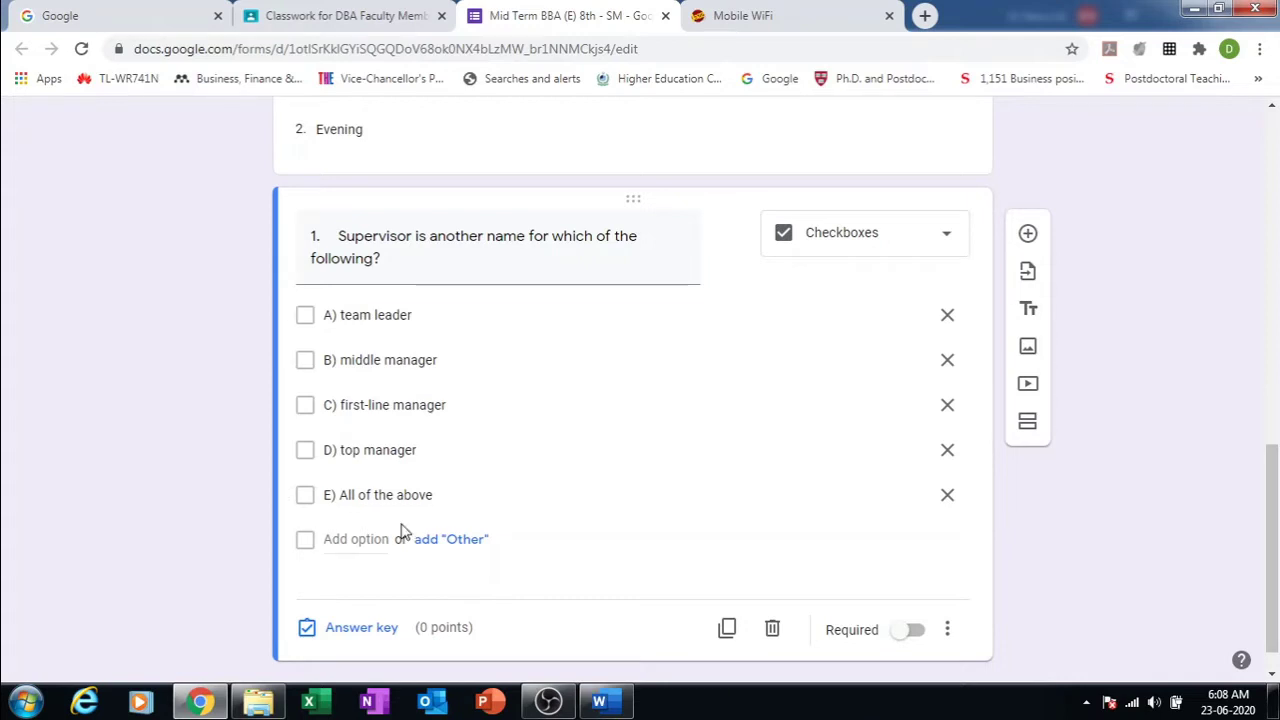
click(940, 235)
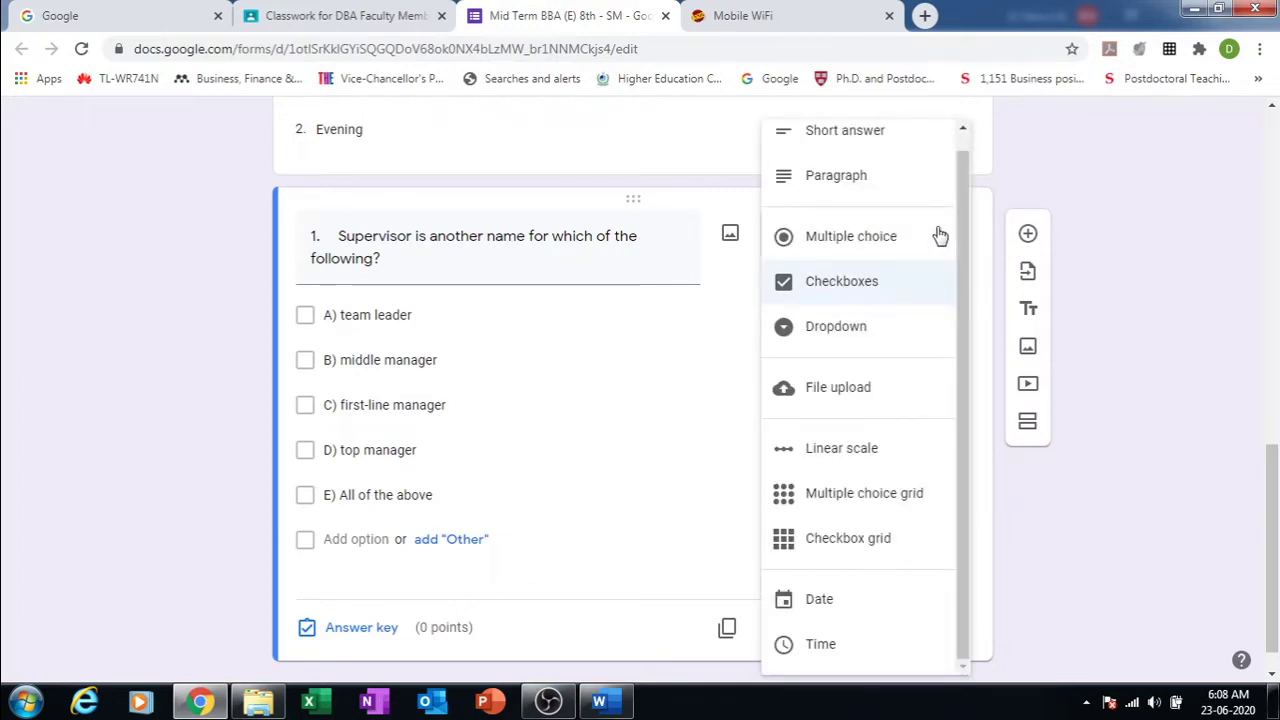
click(876, 330)
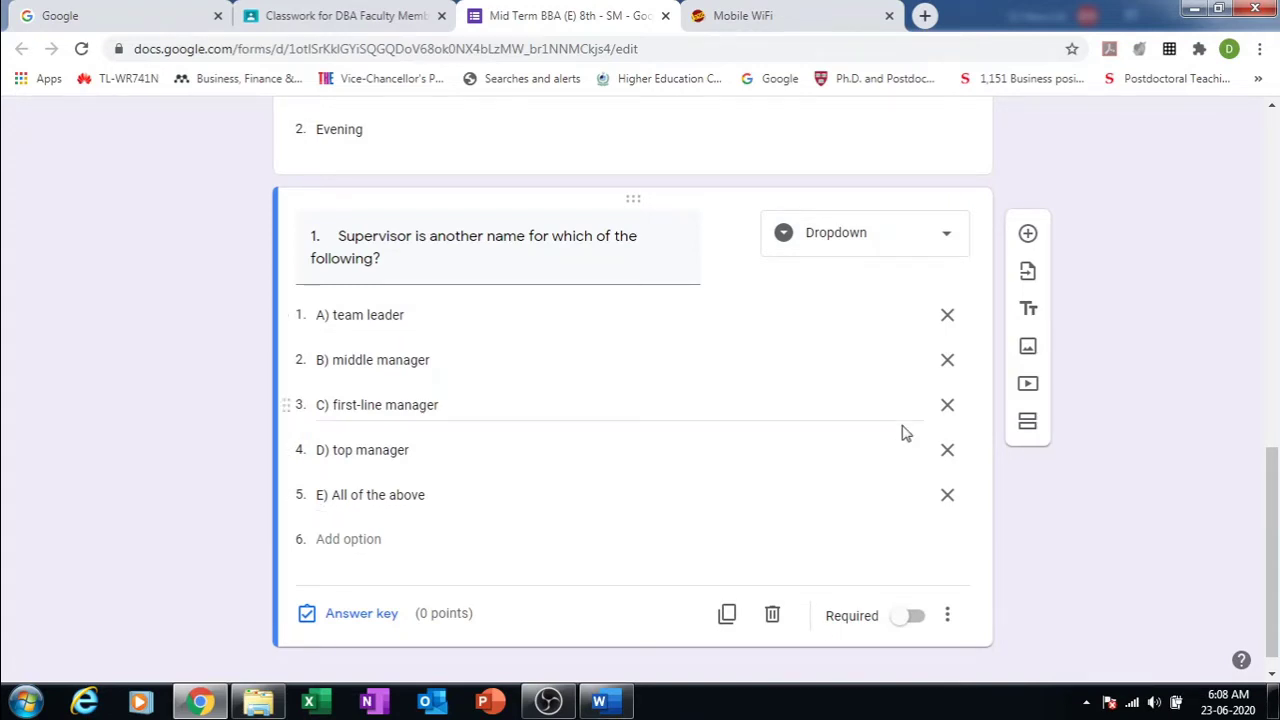
click(1028, 234)
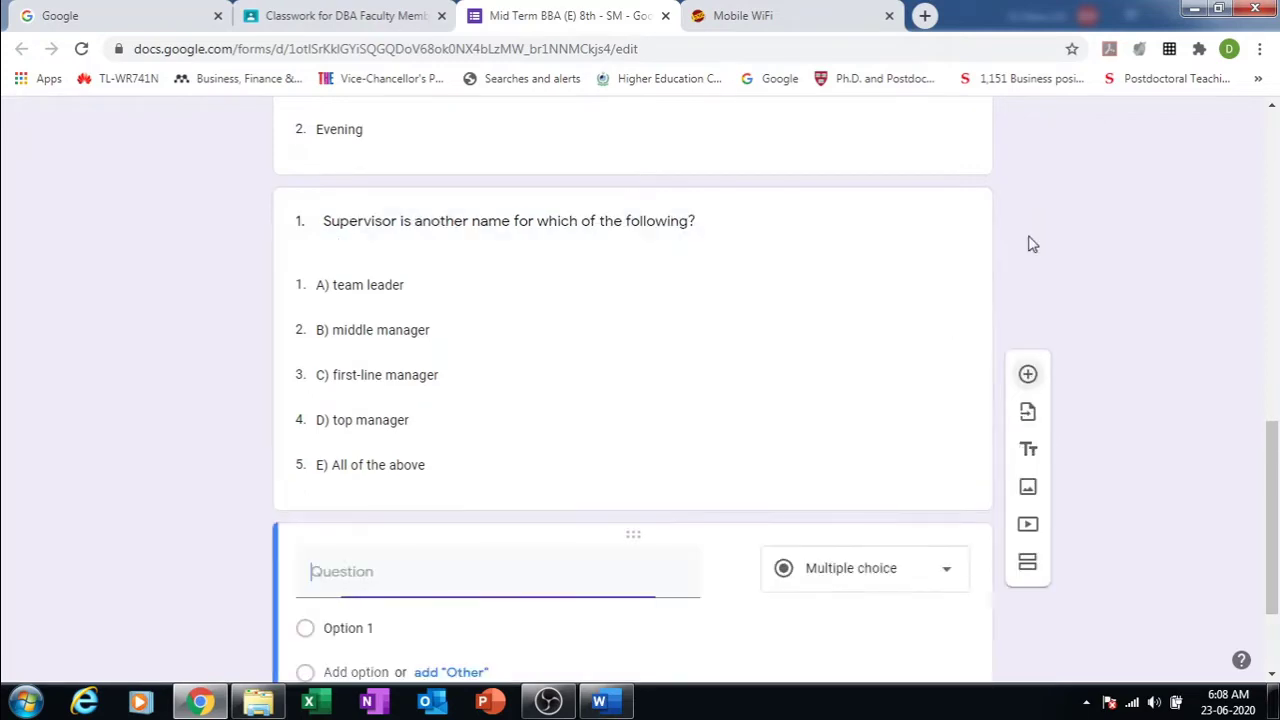
Step: Paste question 2's text from the Word paper as the new question title
click(600, 705)
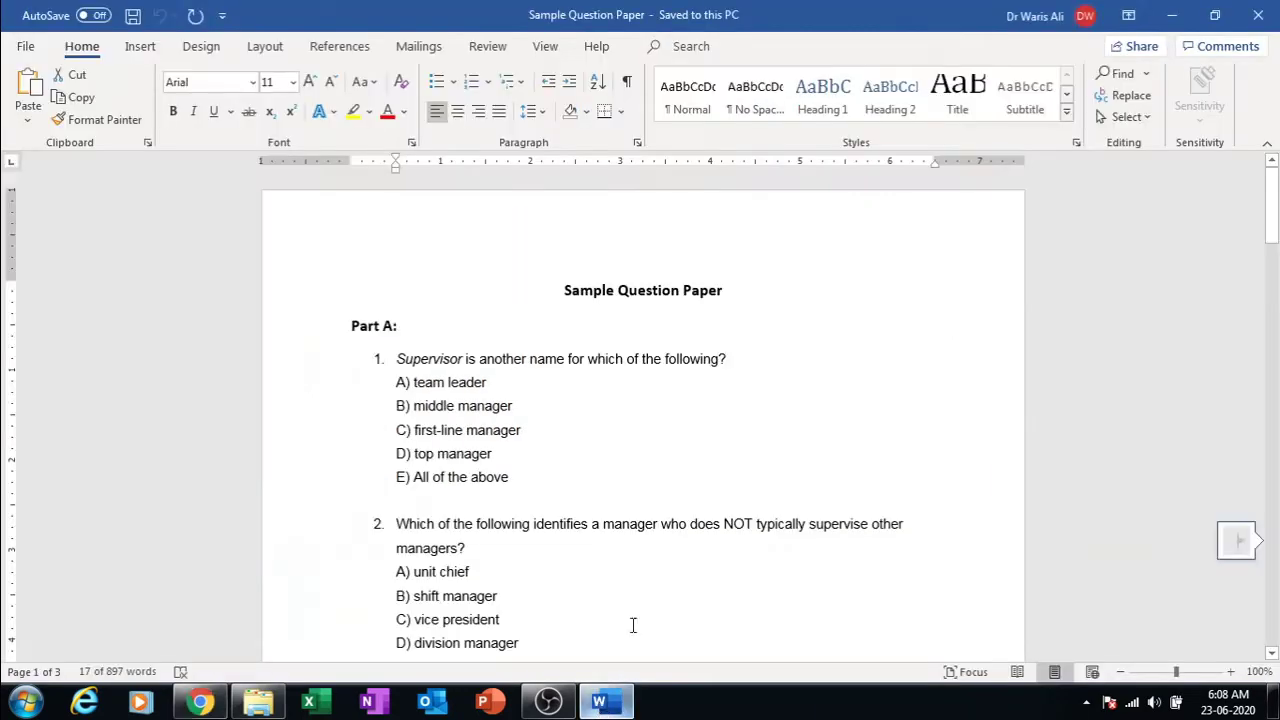
drag(1273, 232, 1271, 259)
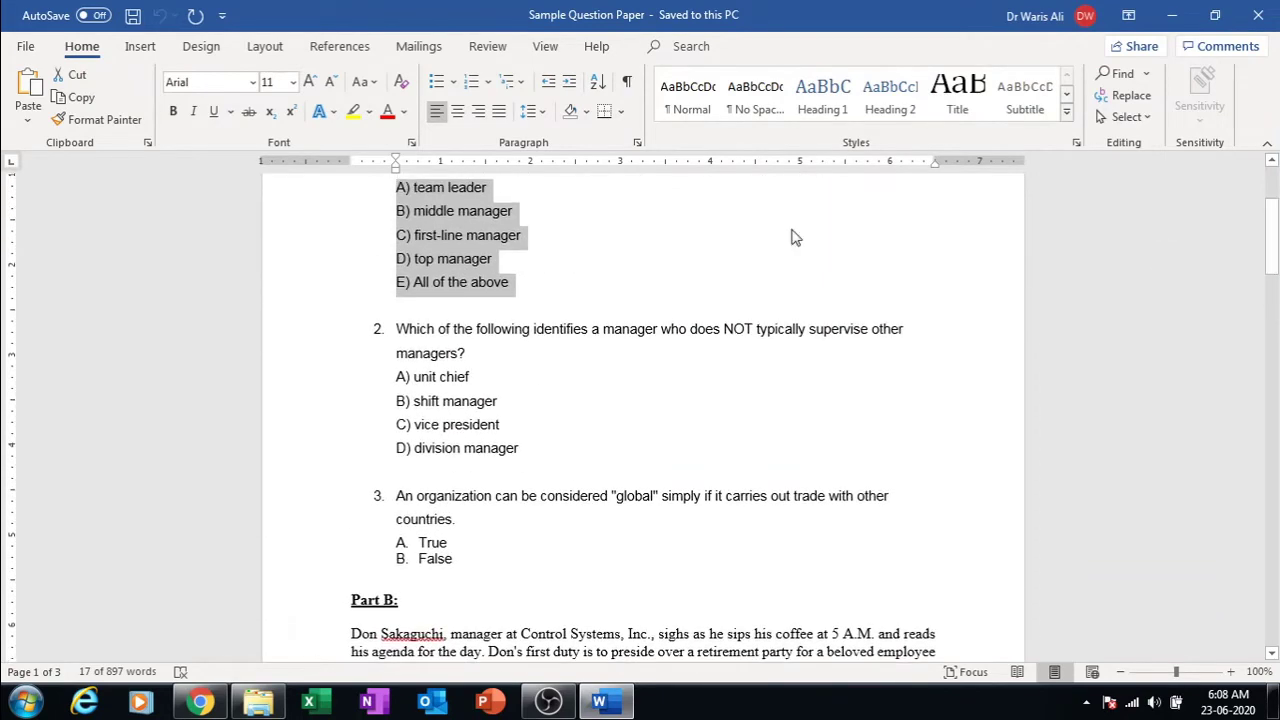
triple_click(536, 330)
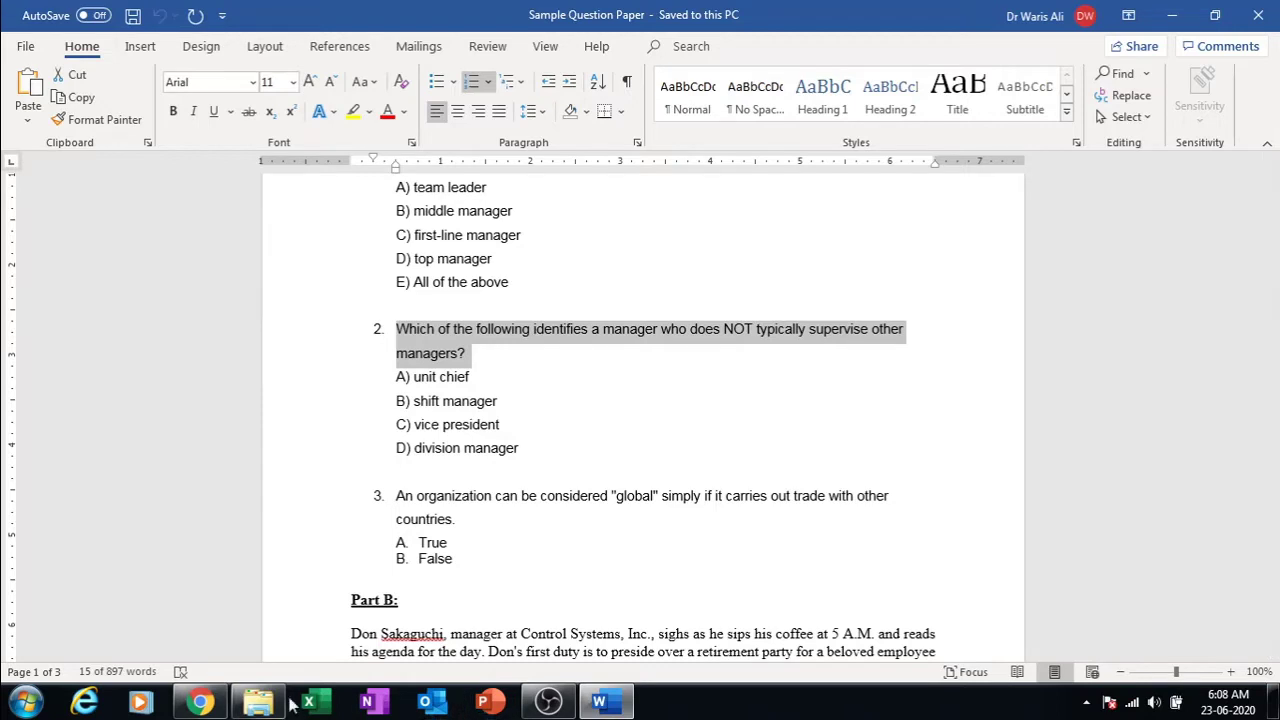
click(200, 703)
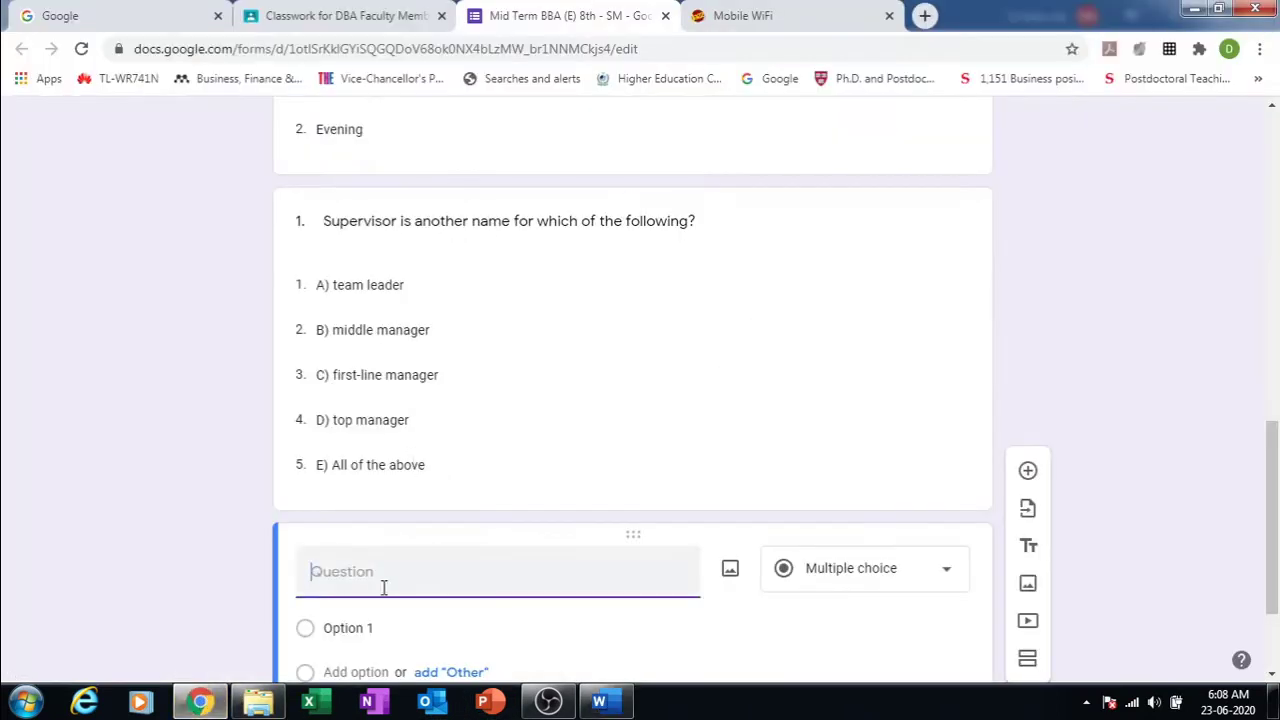
text(2. Which of the following identifies a manager who does NOT typically supervise other managers?)
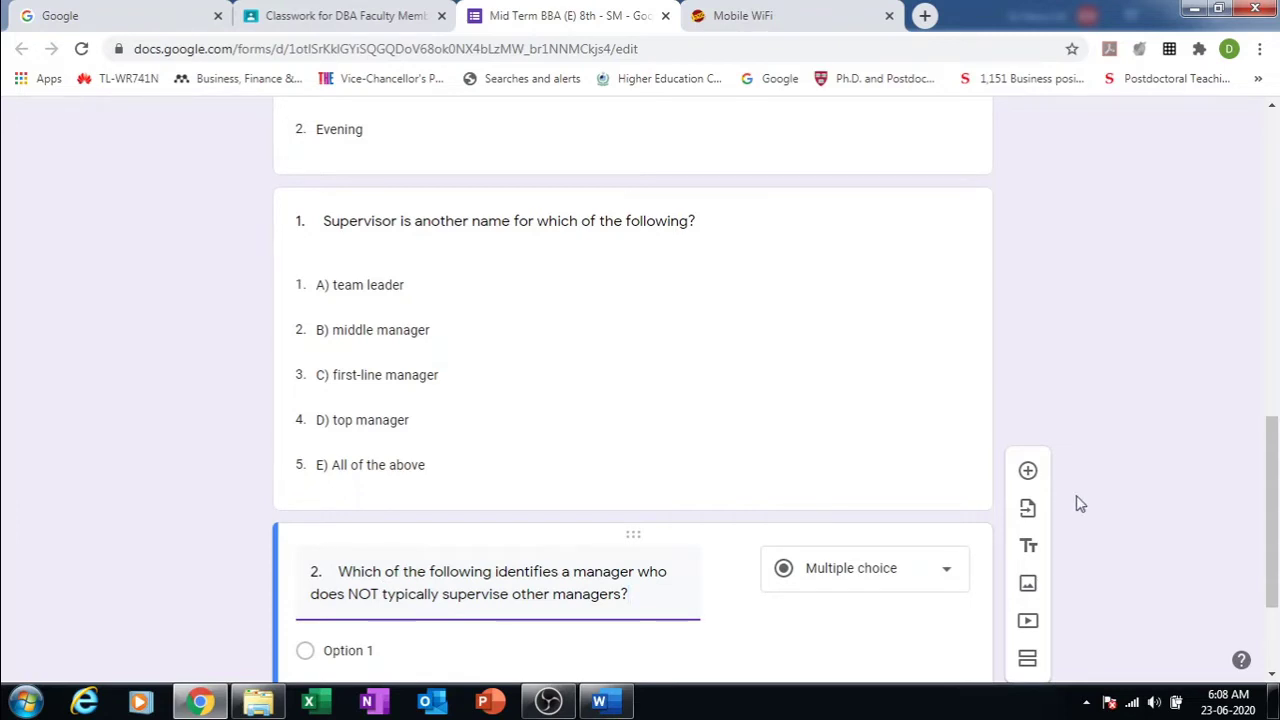
scroll(1270, 500, down, 3)
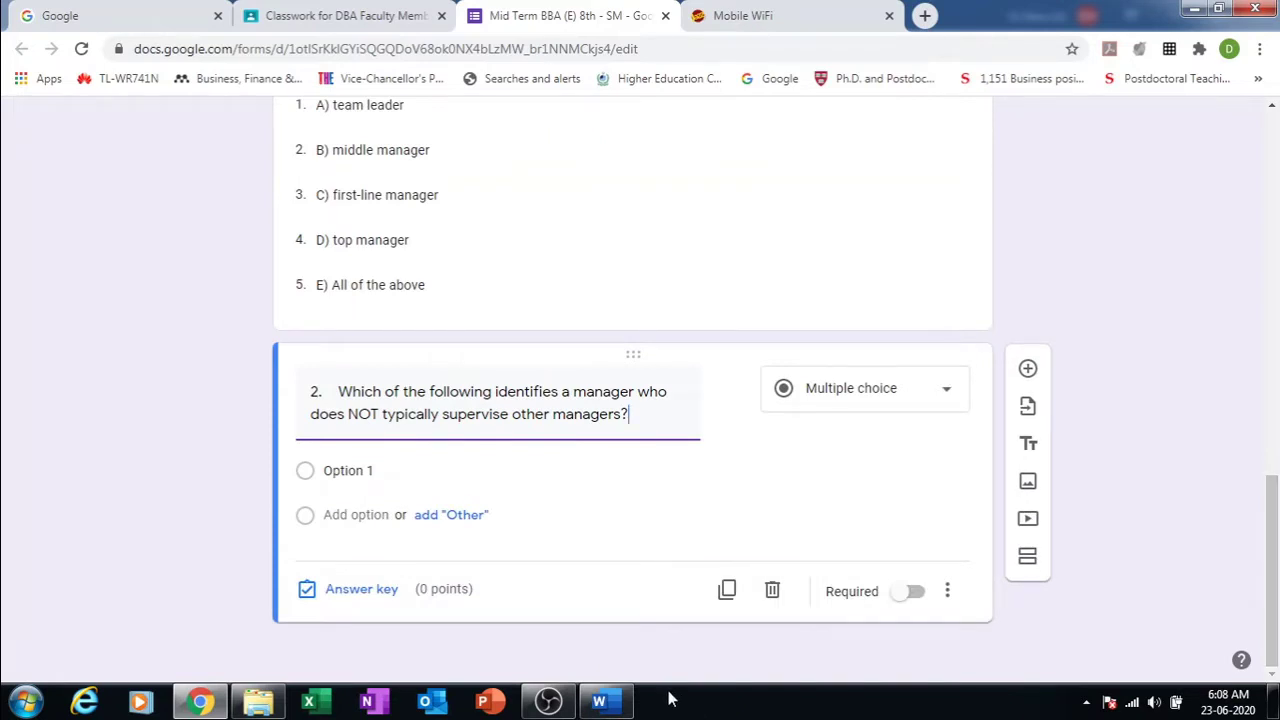
Step: Paste options A) unit chief through D) division manager and make question 2 a dropdown
click(605, 711)
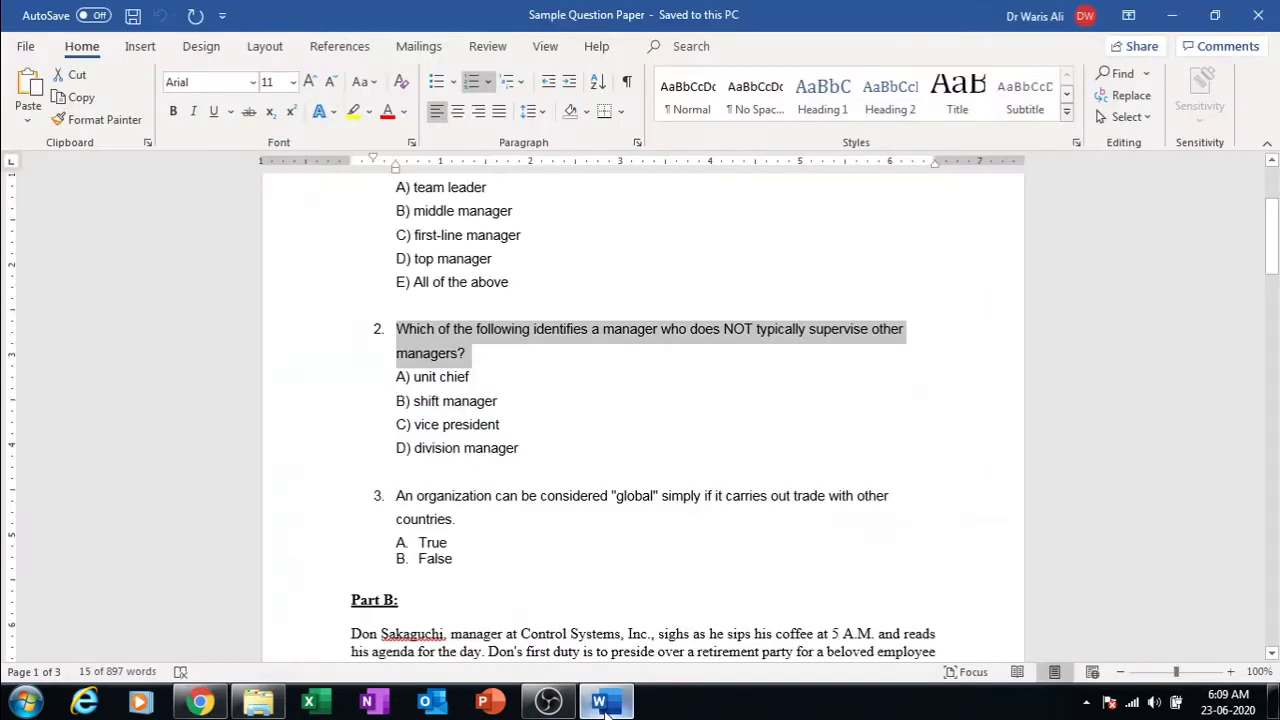
drag(524, 448, 397, 378)
key(ctrl+c)
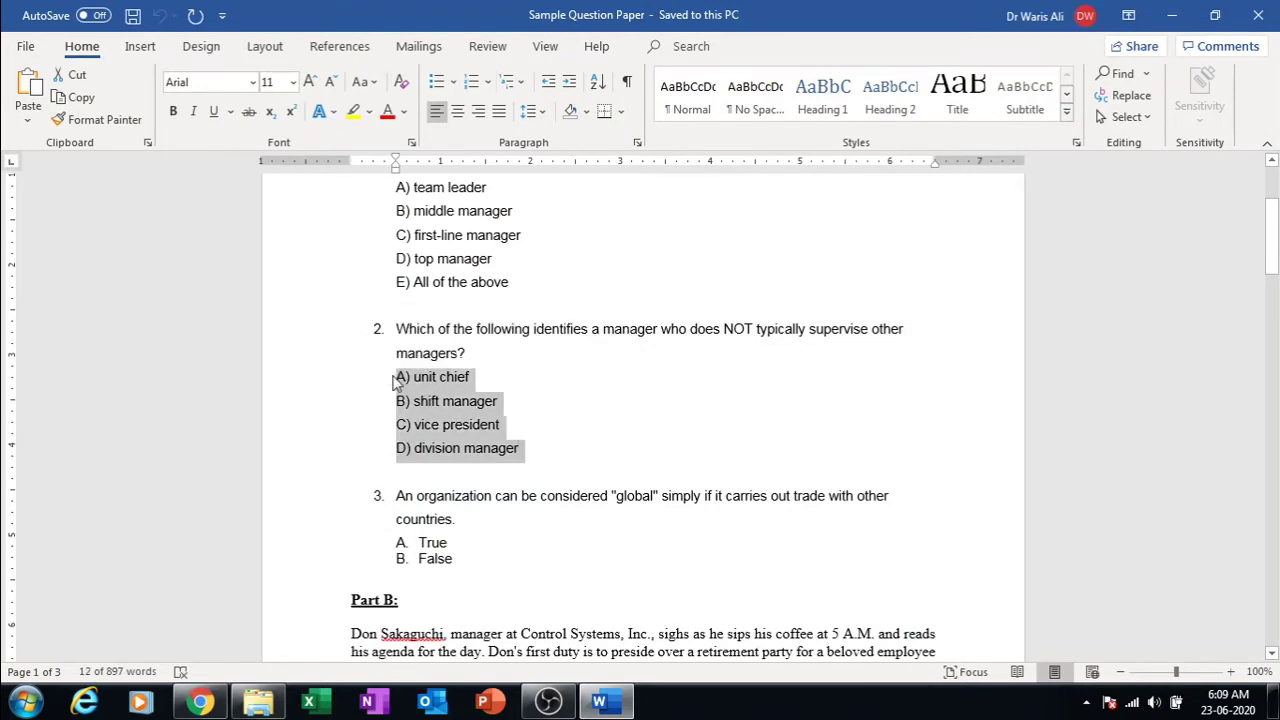
click(201, 703)
click(378, 470)
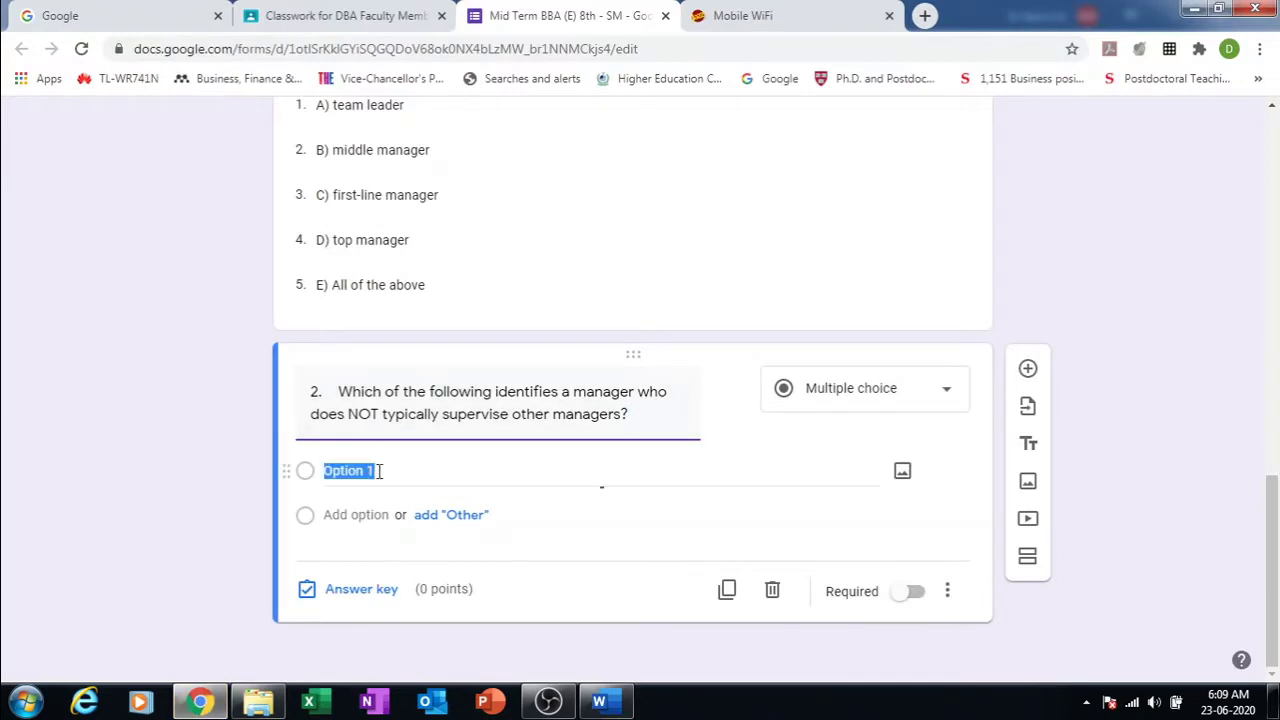
key(ctrl+v)
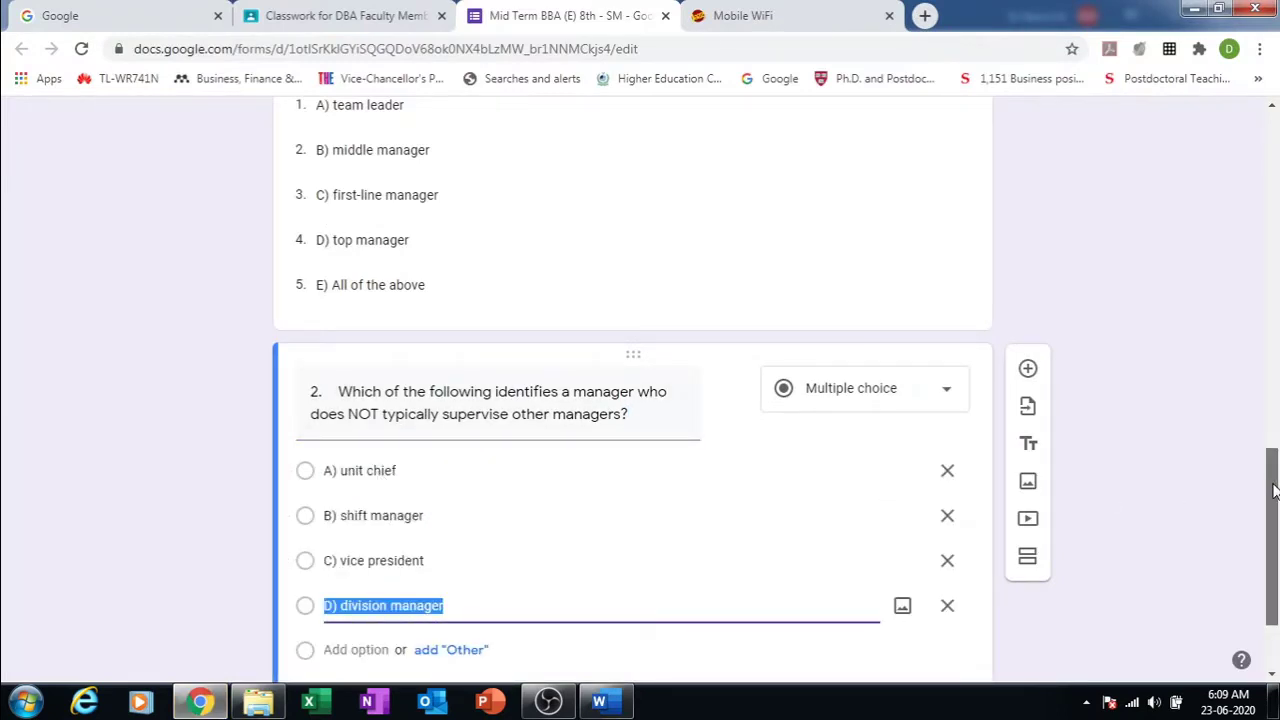
drag(1273, 490, 1273, 515)
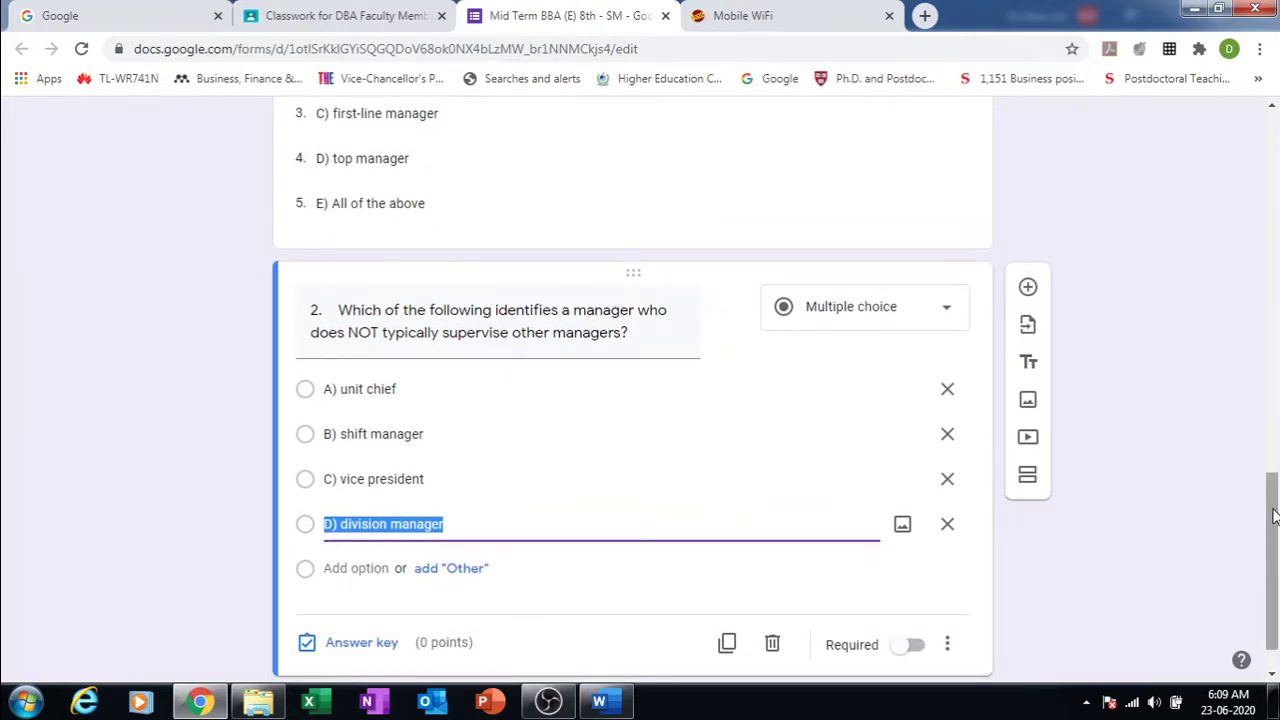
click(948, 312)
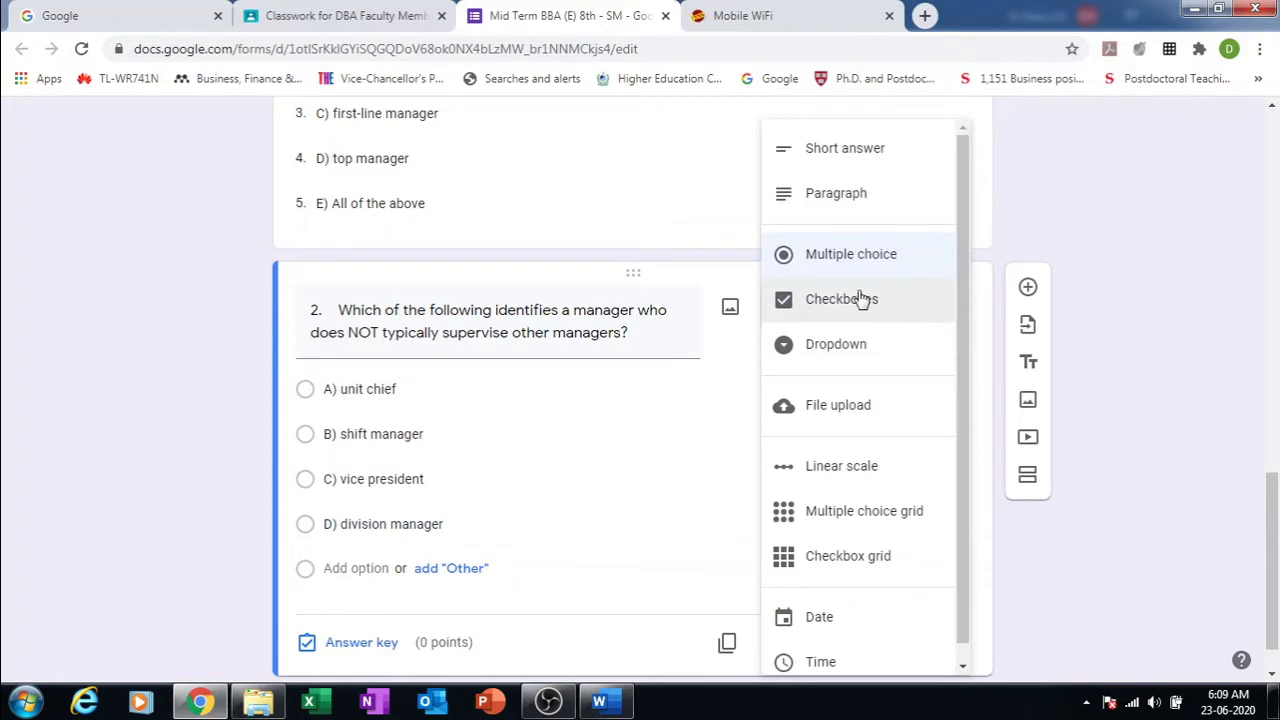
click(845, 358)
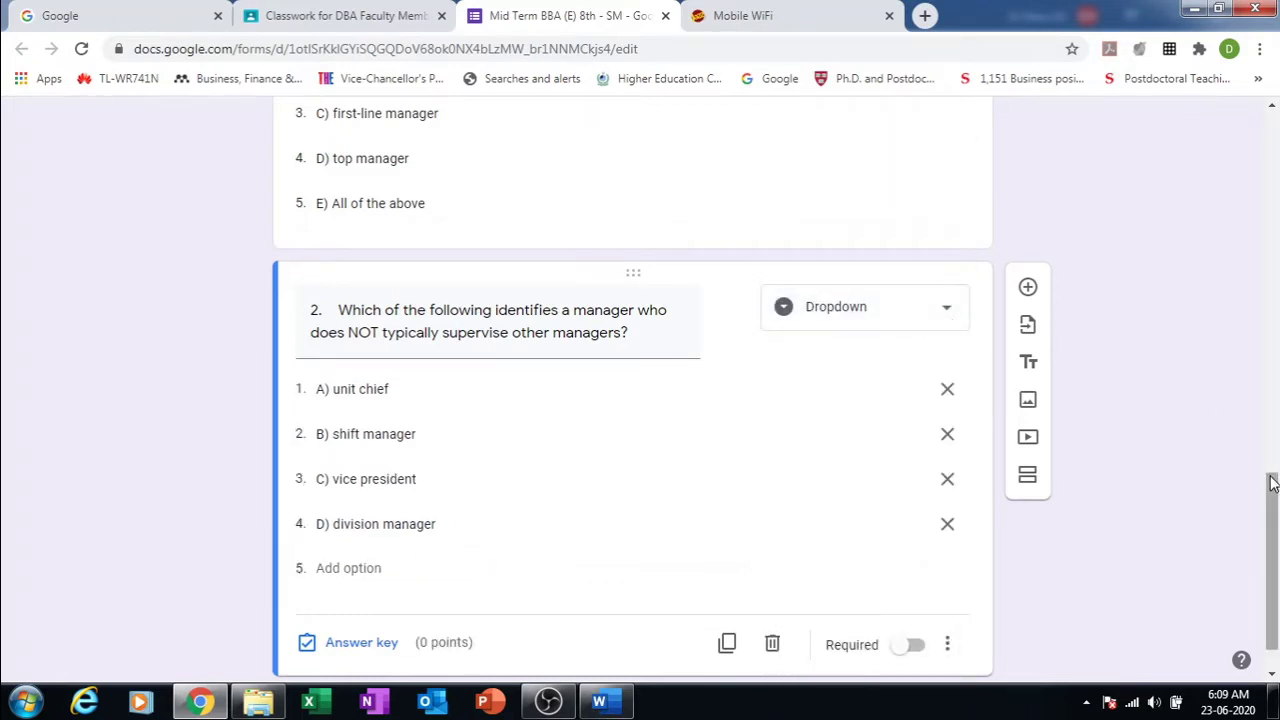
drag(1271, 500, 1270, 133)
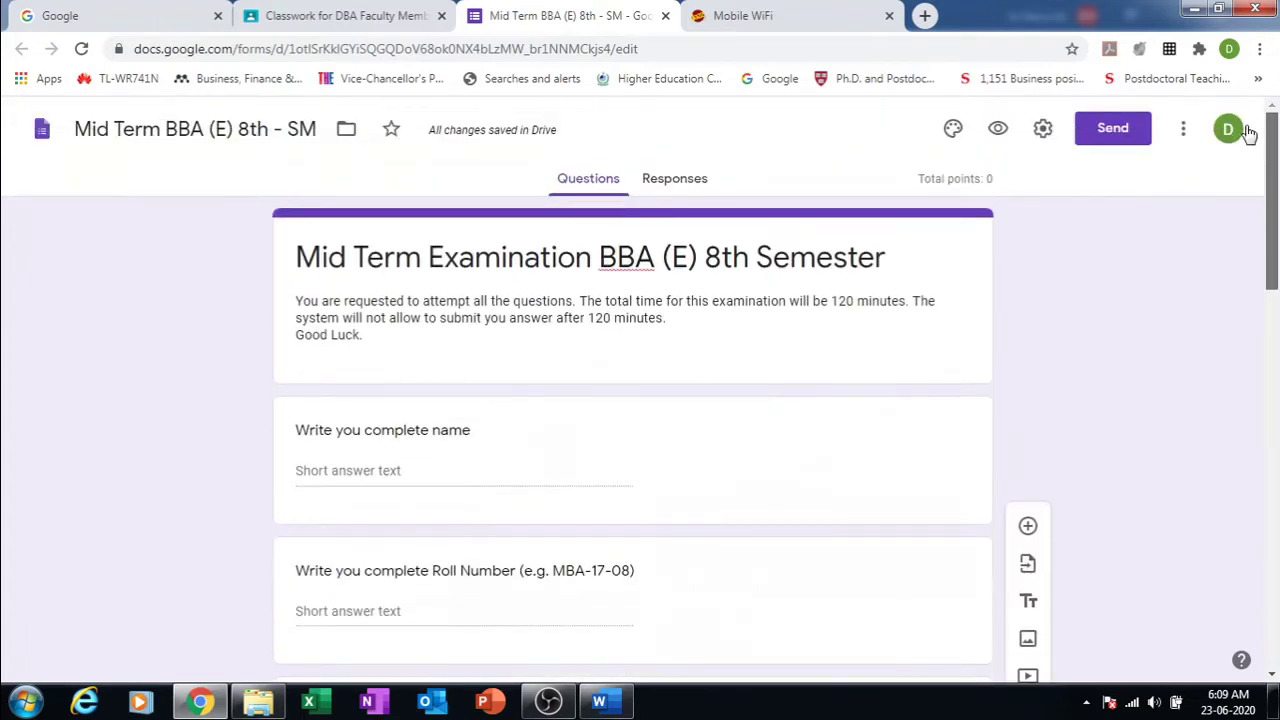
Step: Preview the quiz and open question 1's dropdown to check its choices
click(998, 130)
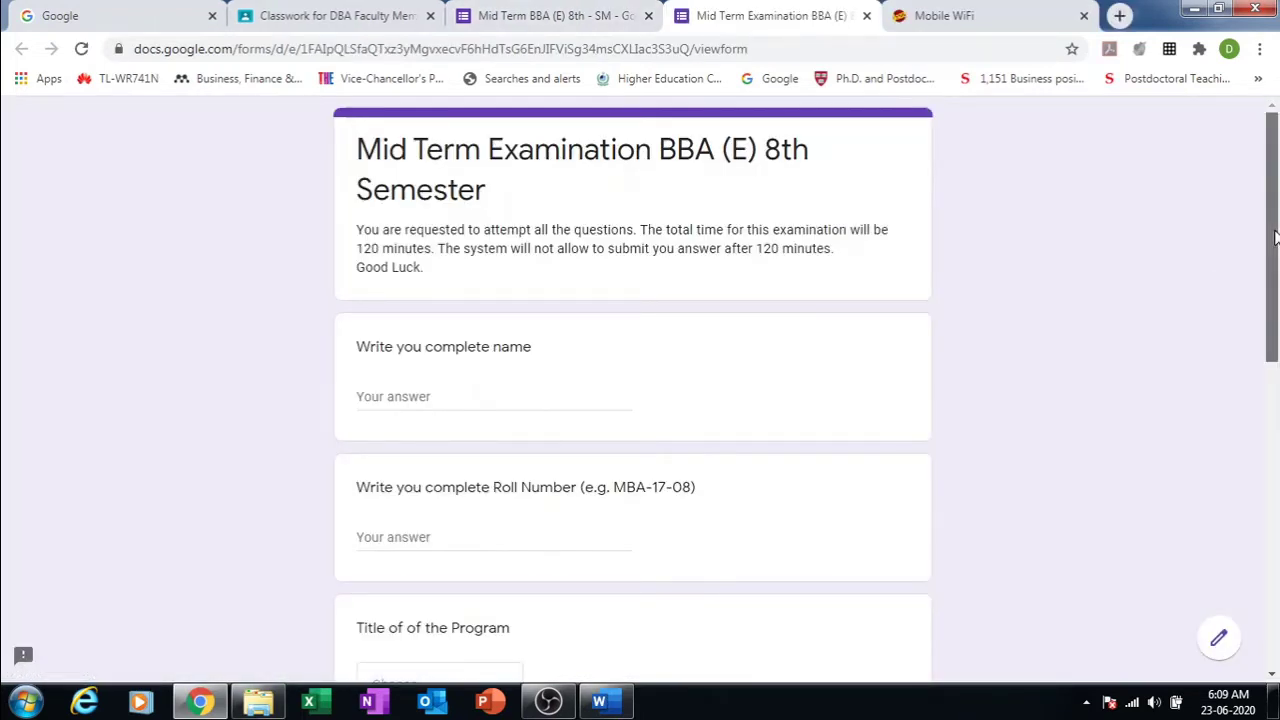
drag(1275, 237, 1276, 520)
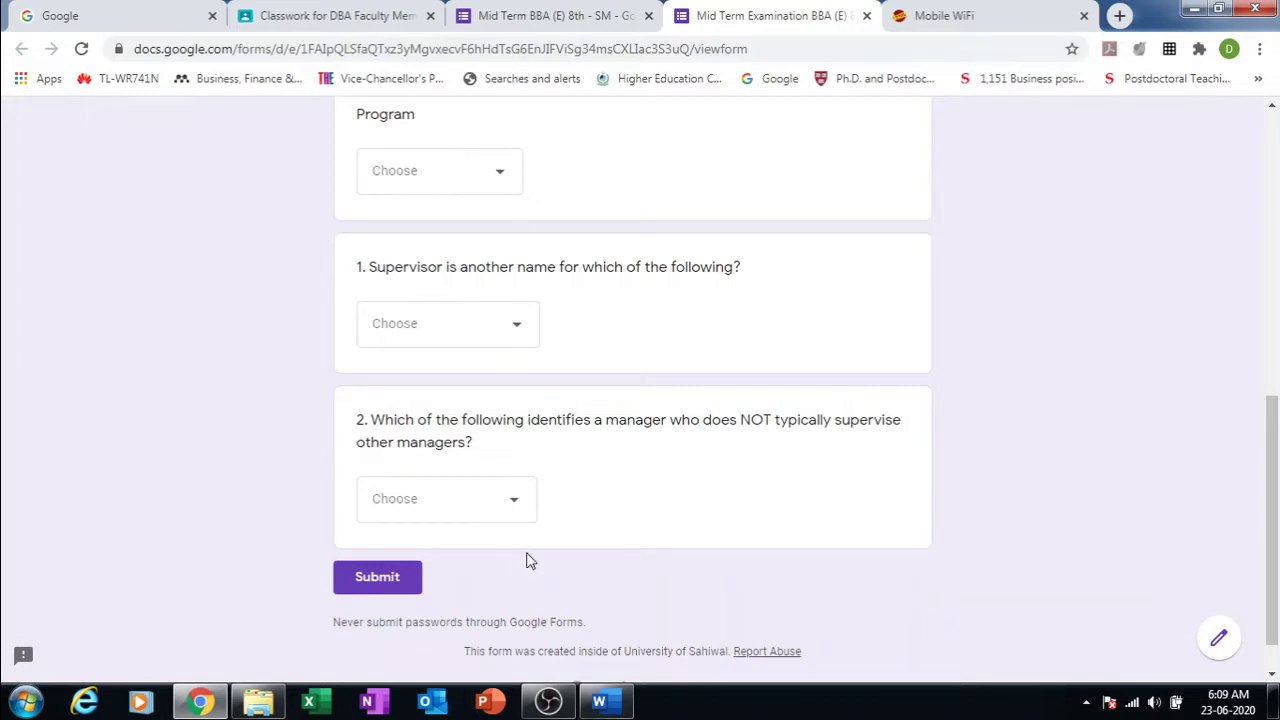
click(525, 335)
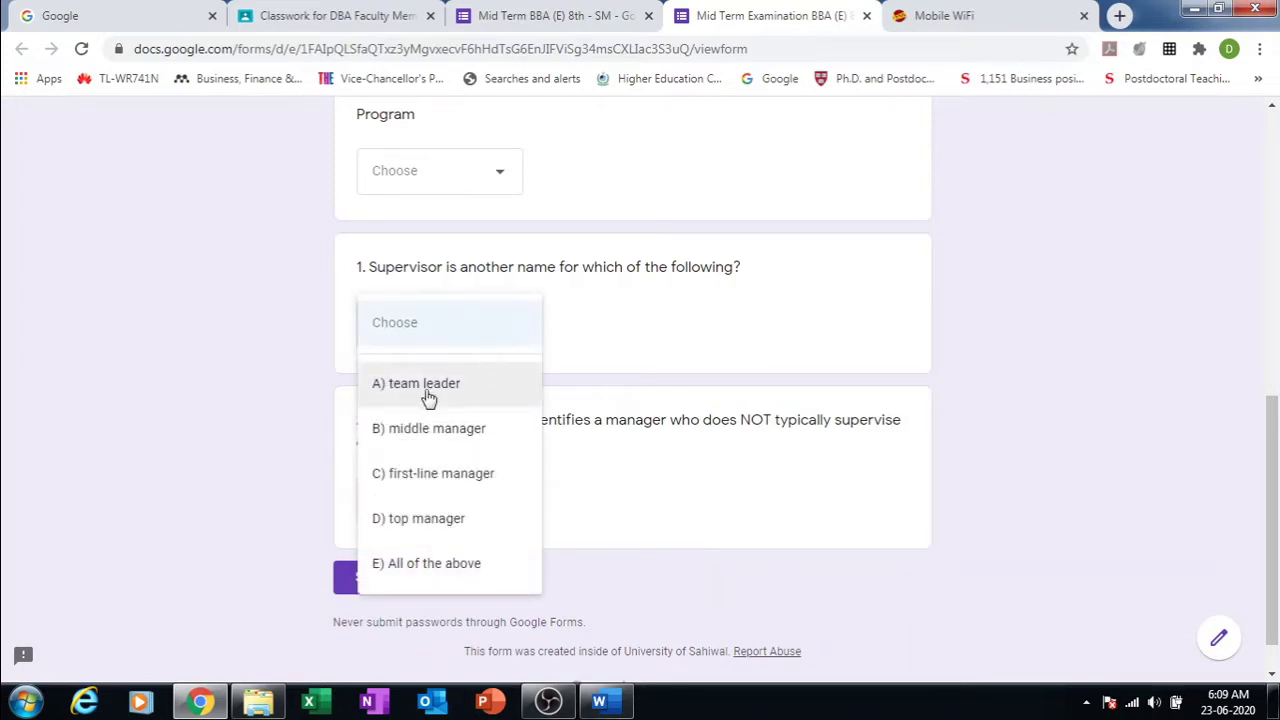
click(752, 501)
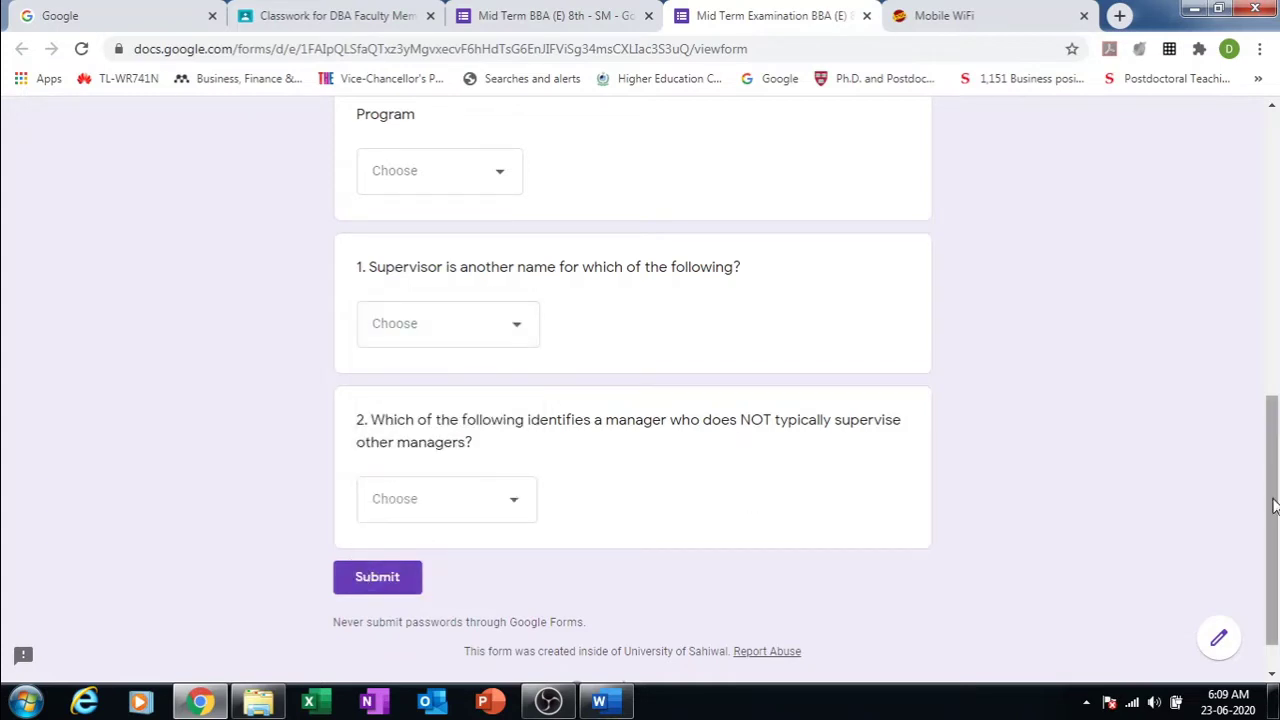
drag(1272, 505, 1215, 220)
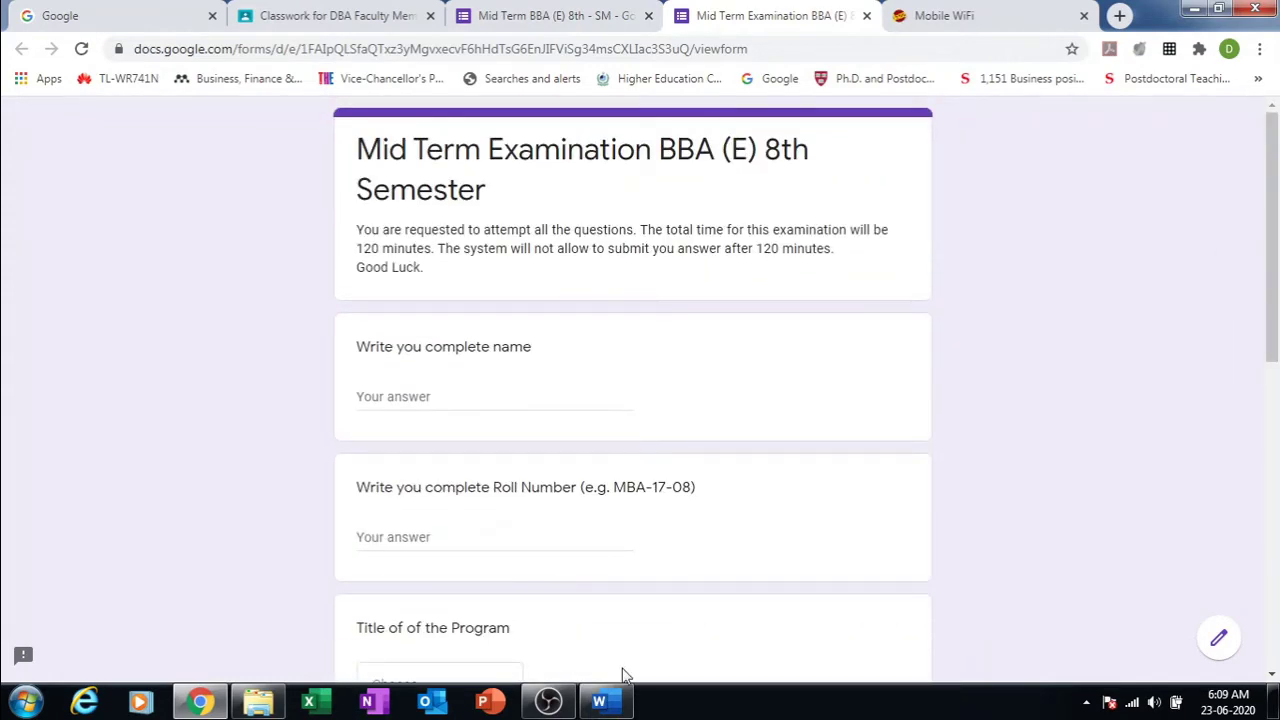
drag(1273, 277, 1278, 541)
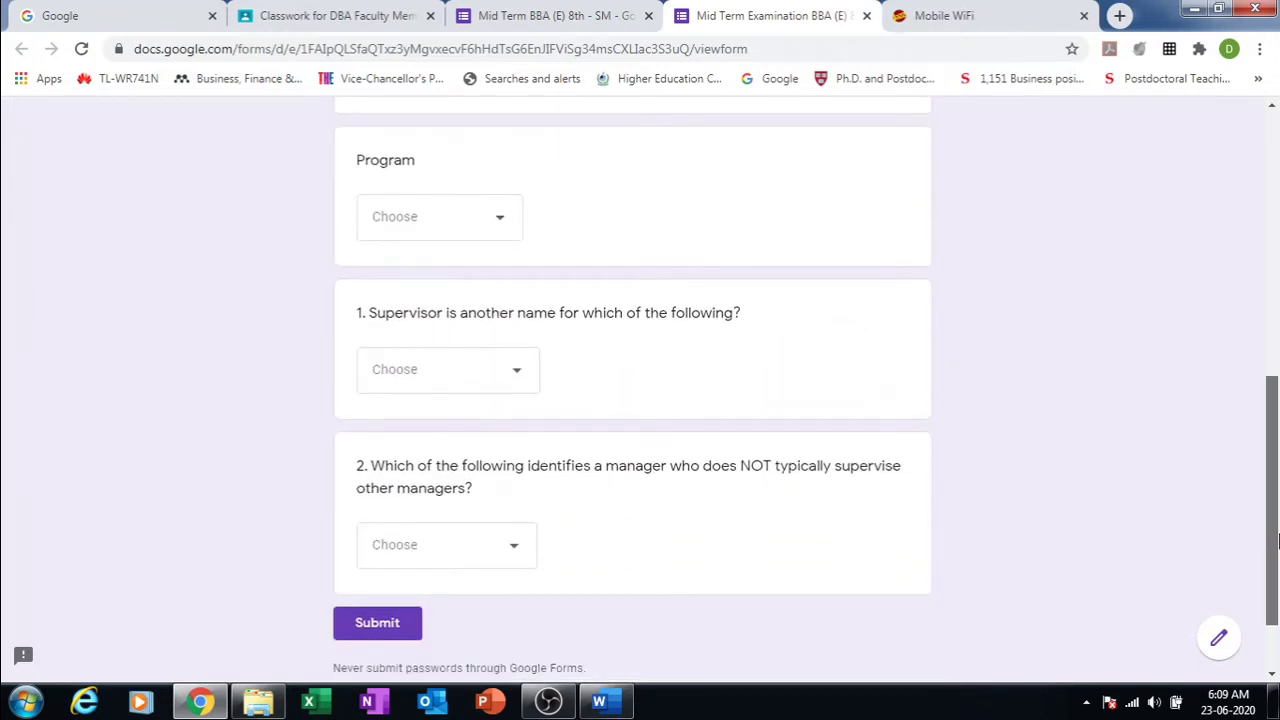
scroll(1228, 320, up, 5)
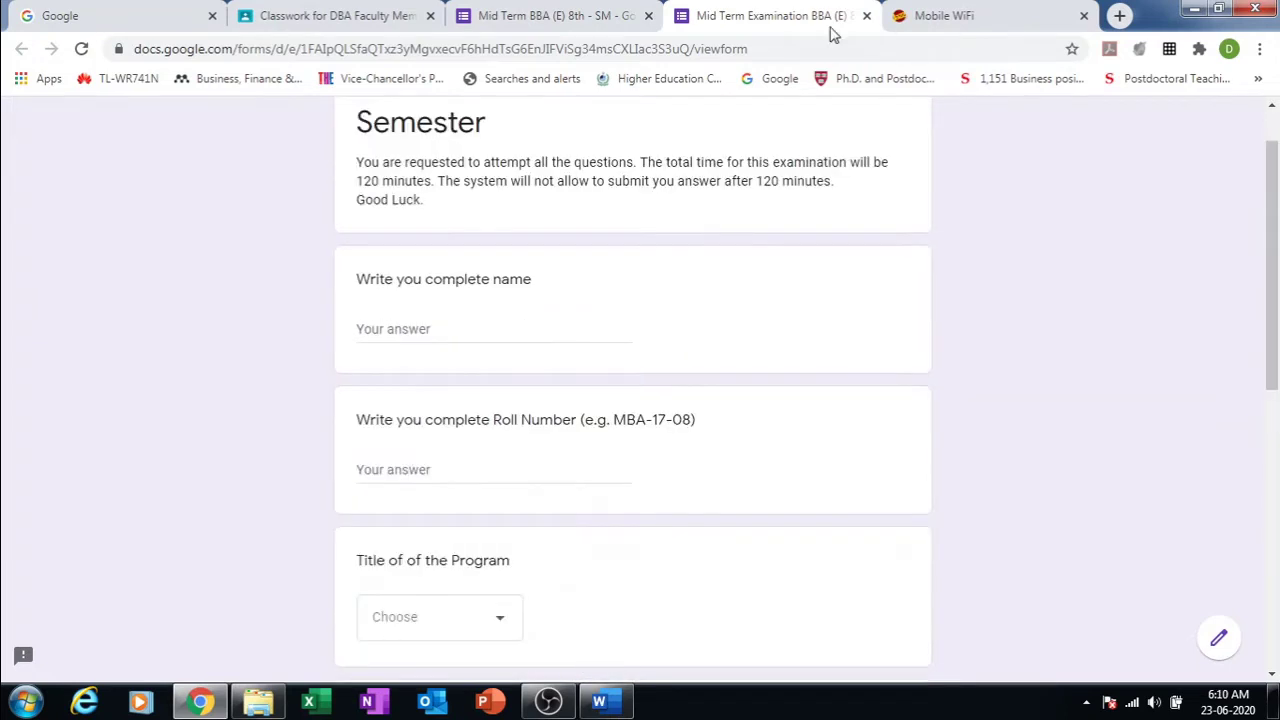
Step: Set question 1's answer key to C) first-line manager, worth 1 point
click(518, 15)
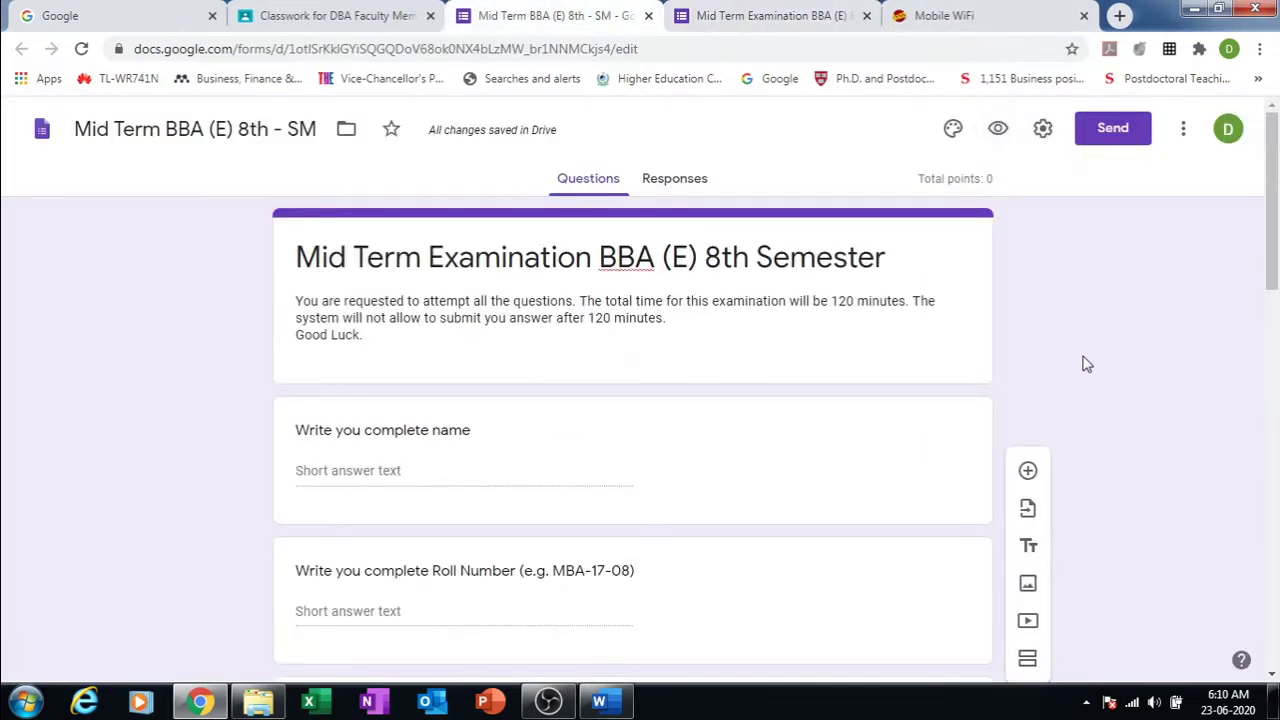
drag(1272, 244, 1277, 550)
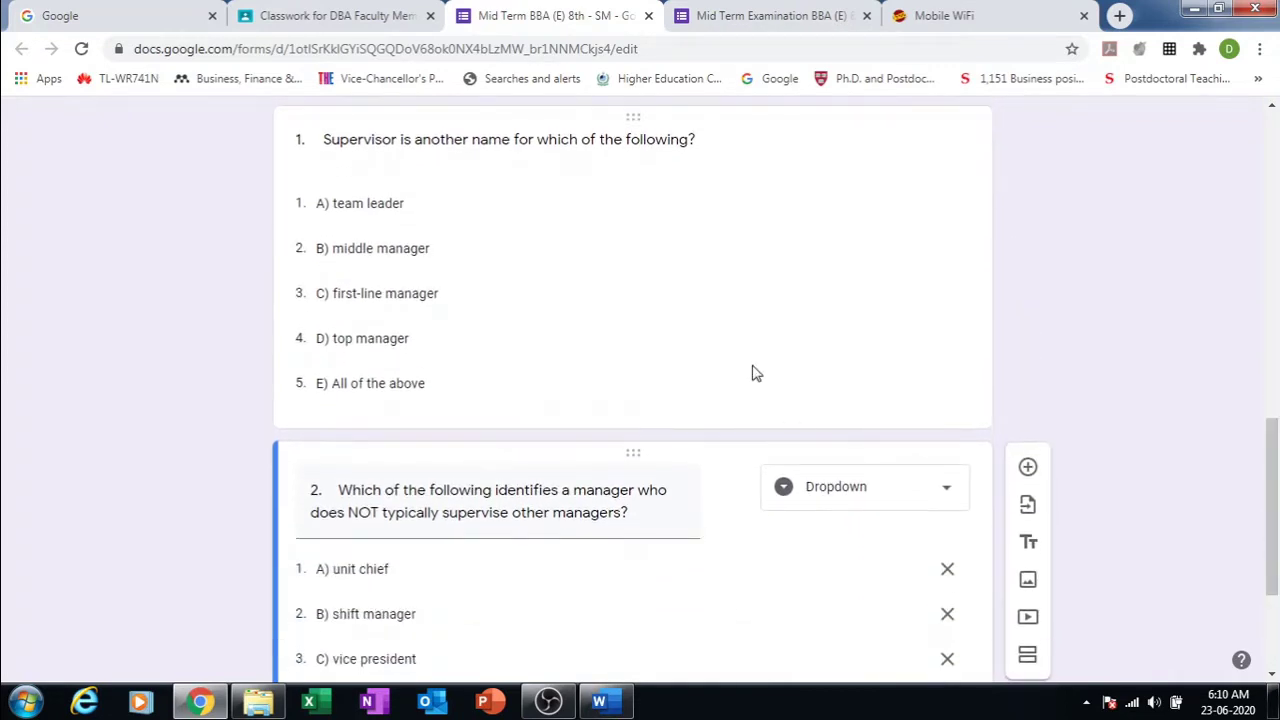
click(757, 334)
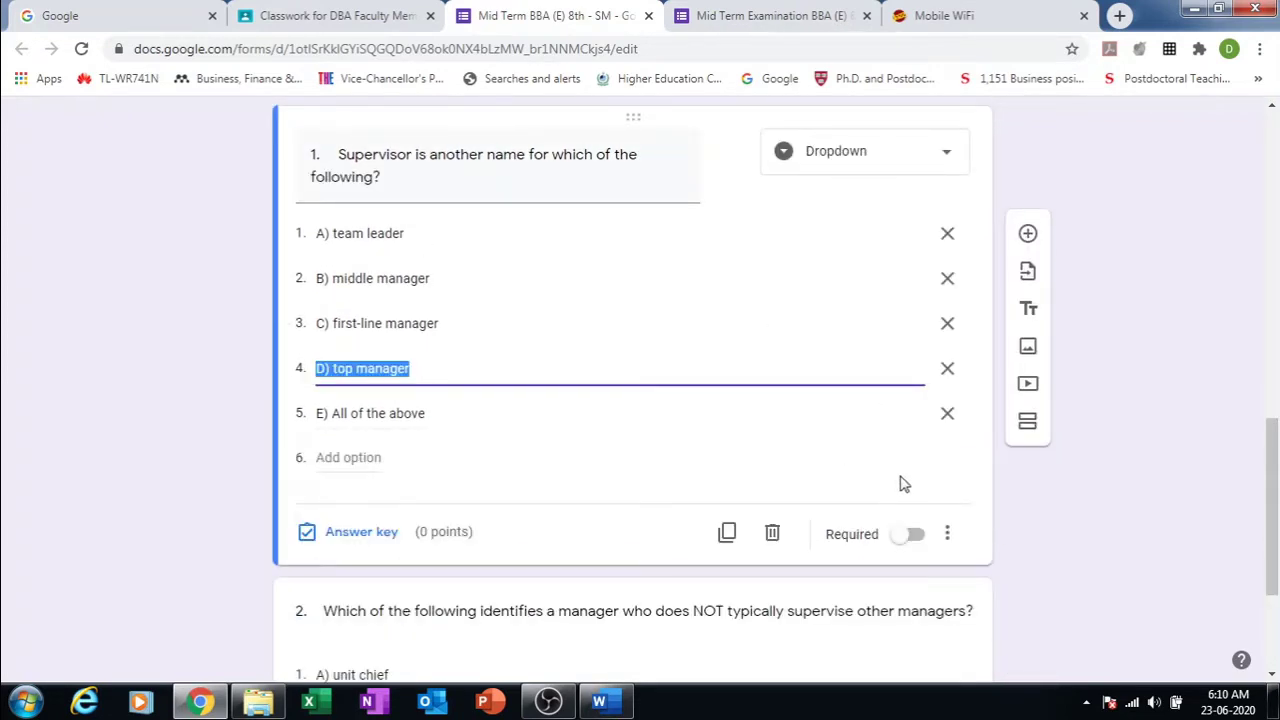
click(1078, 486)
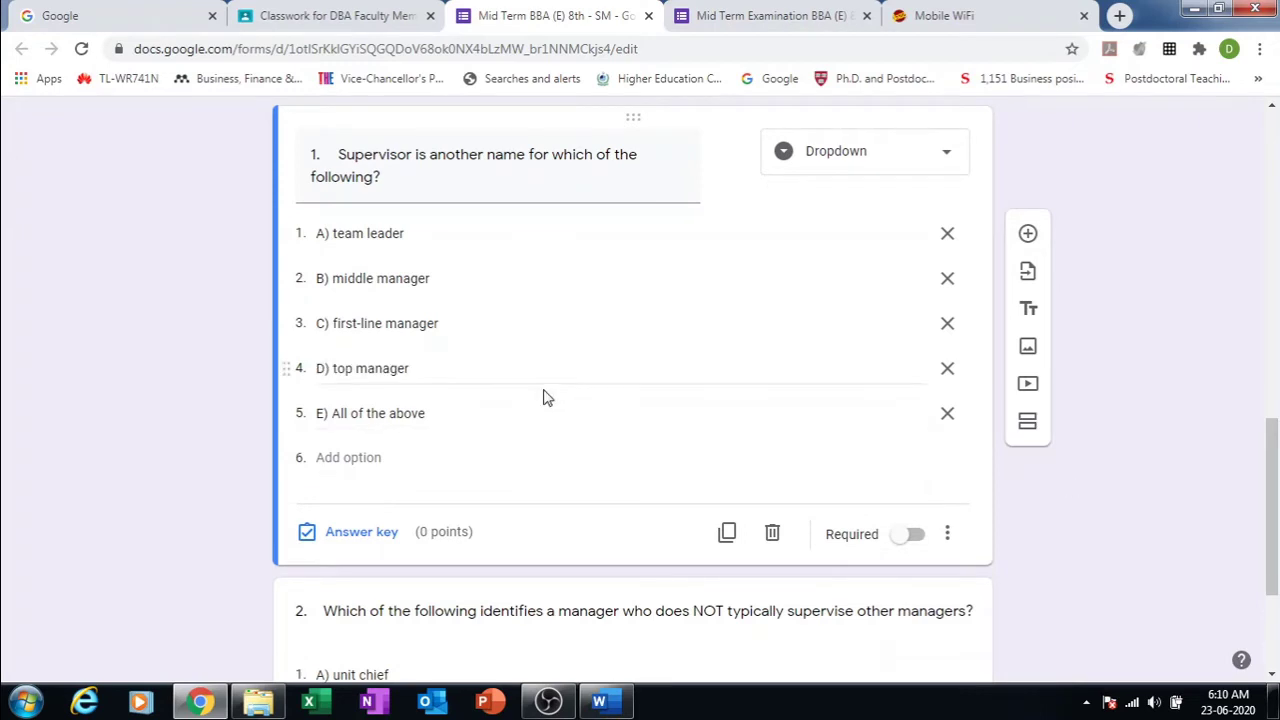
click(362, 532)
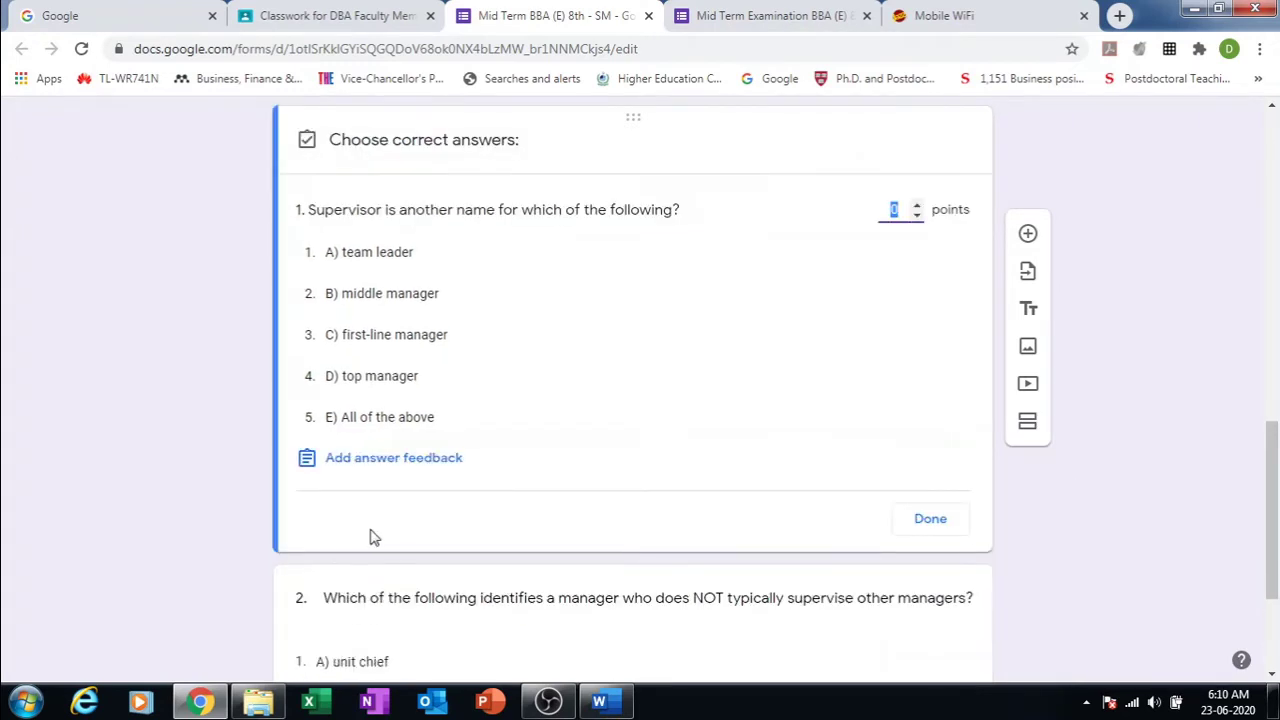
click(859, 401)
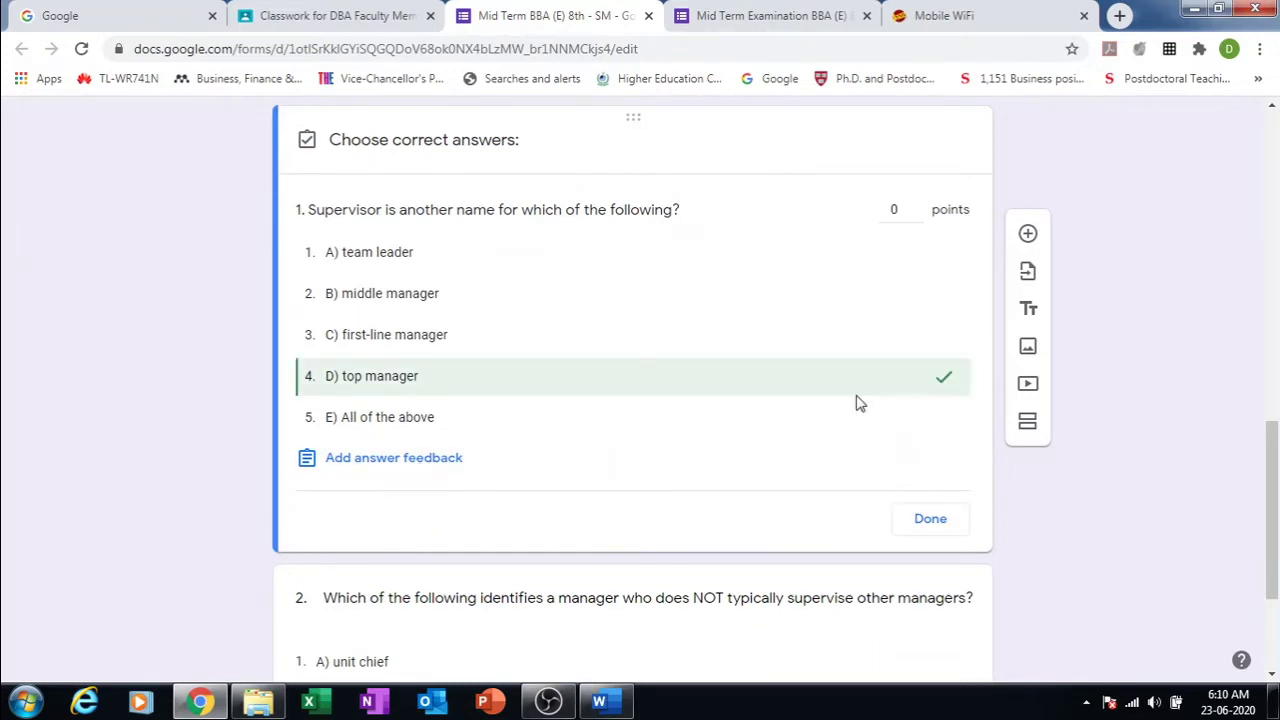
click(917, 206)
click(427, 342)
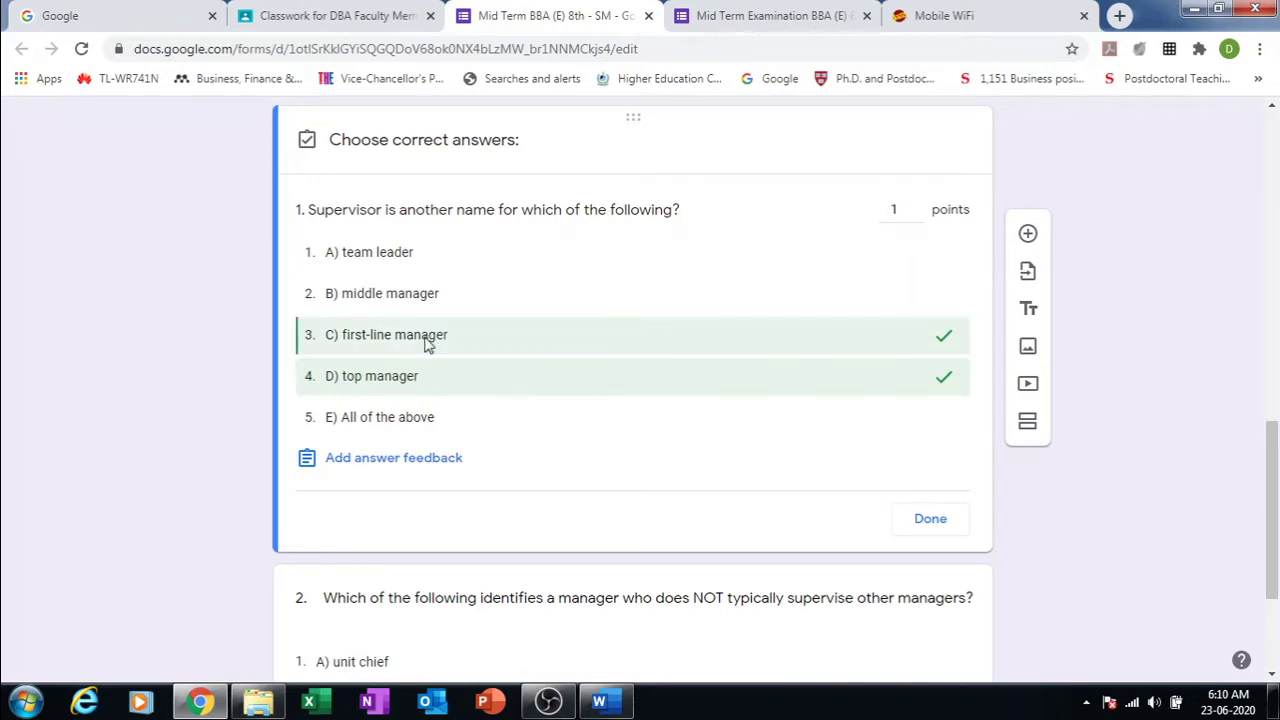
click(945, 380)
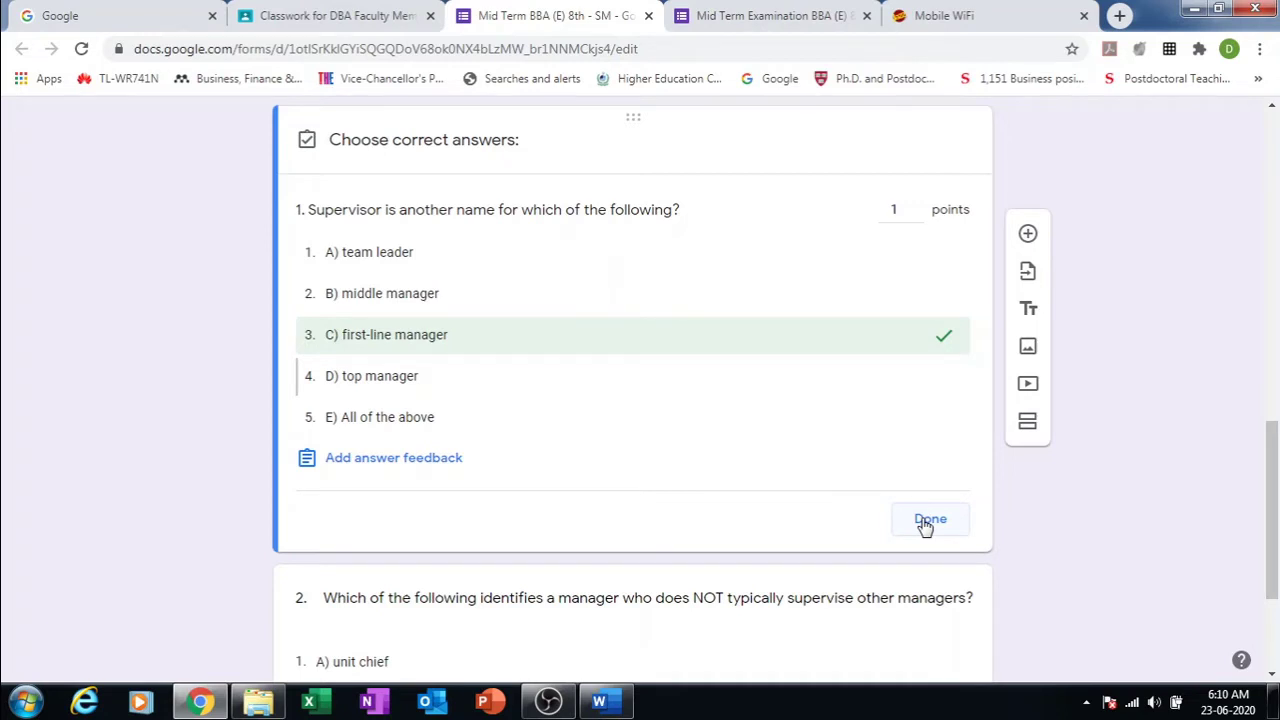
click(928, 521)
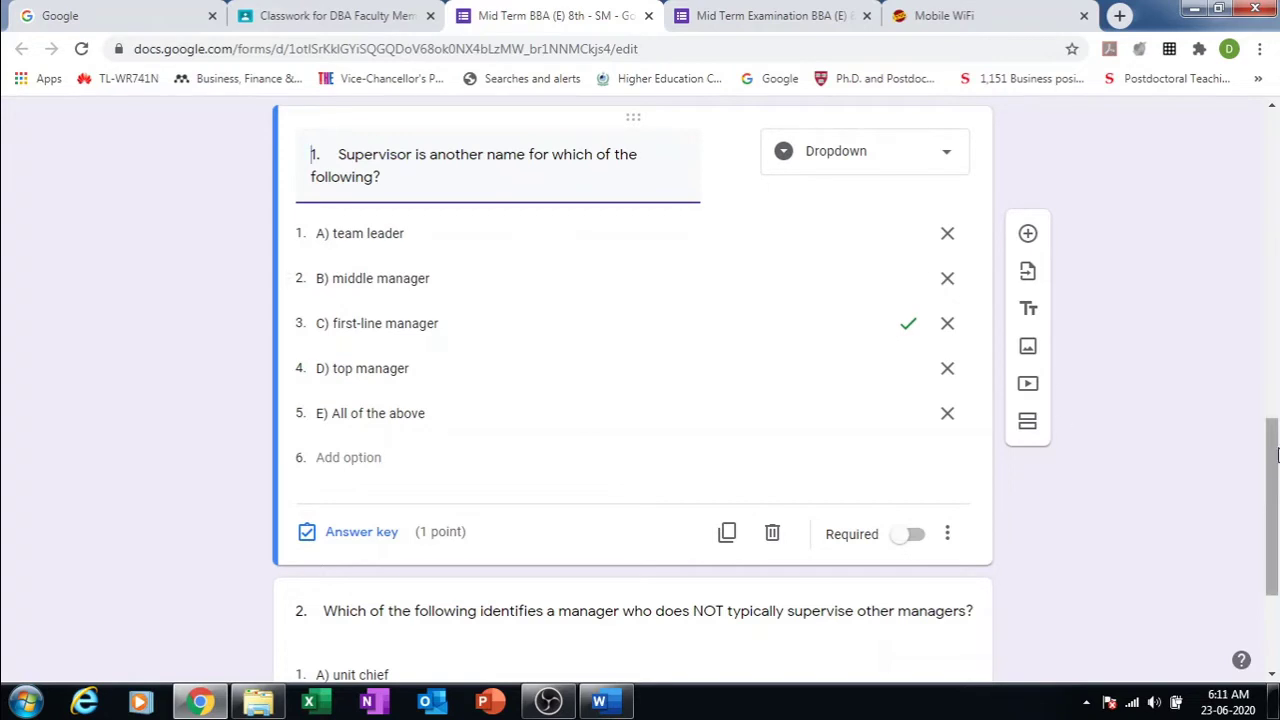
Step: Preview the quiz to check question 1's 1-point value, then close both preview tabs
scroll(1229, 266, up, 10)
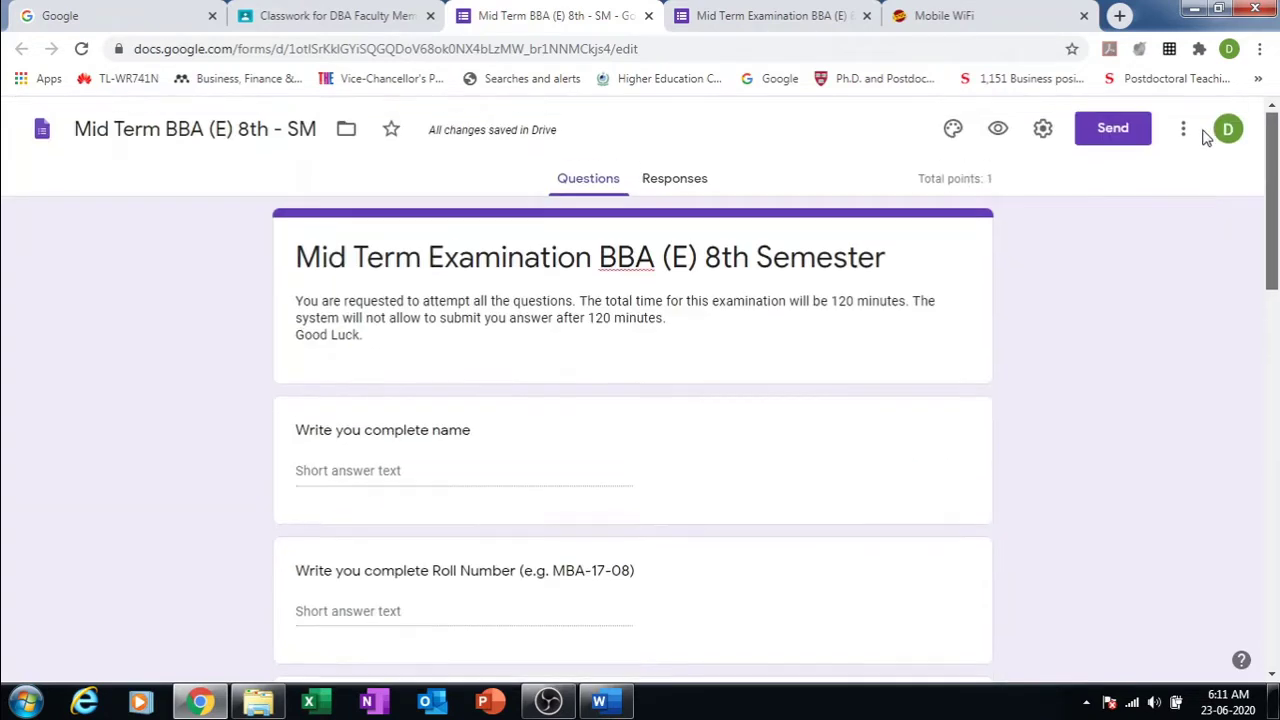
click(999, 129)
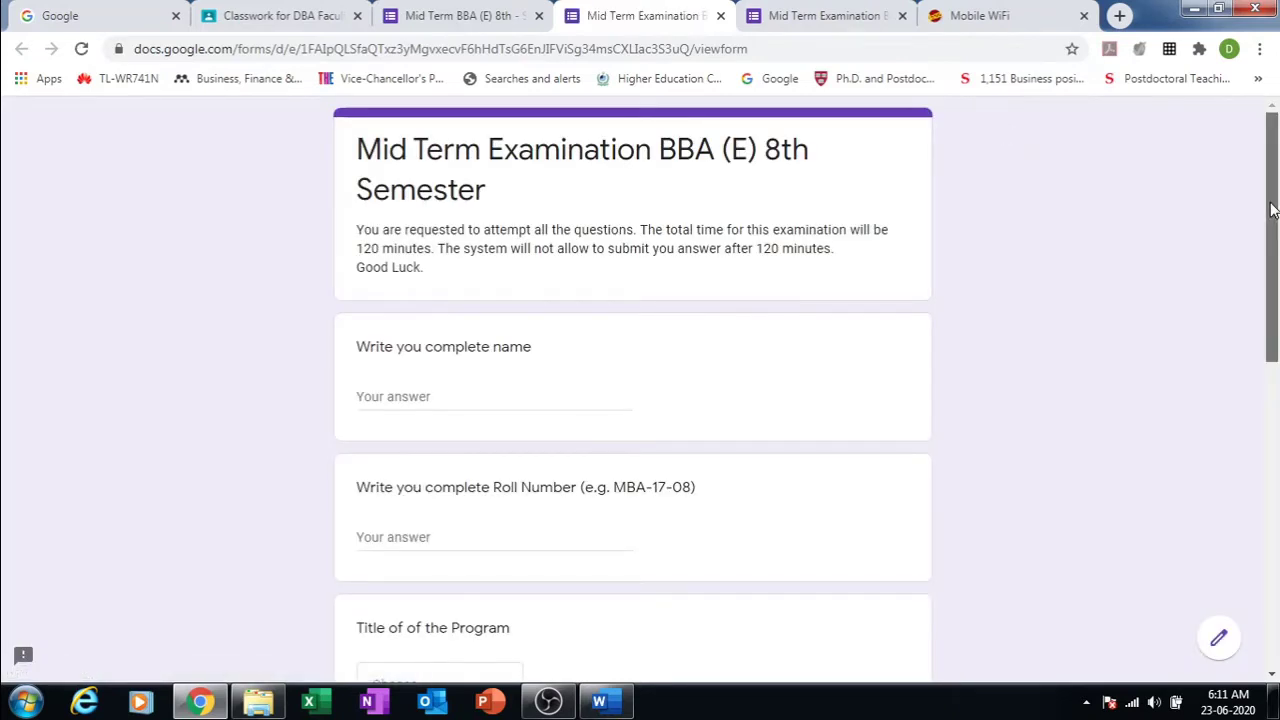
drag(1276, 210, 1220, 357)
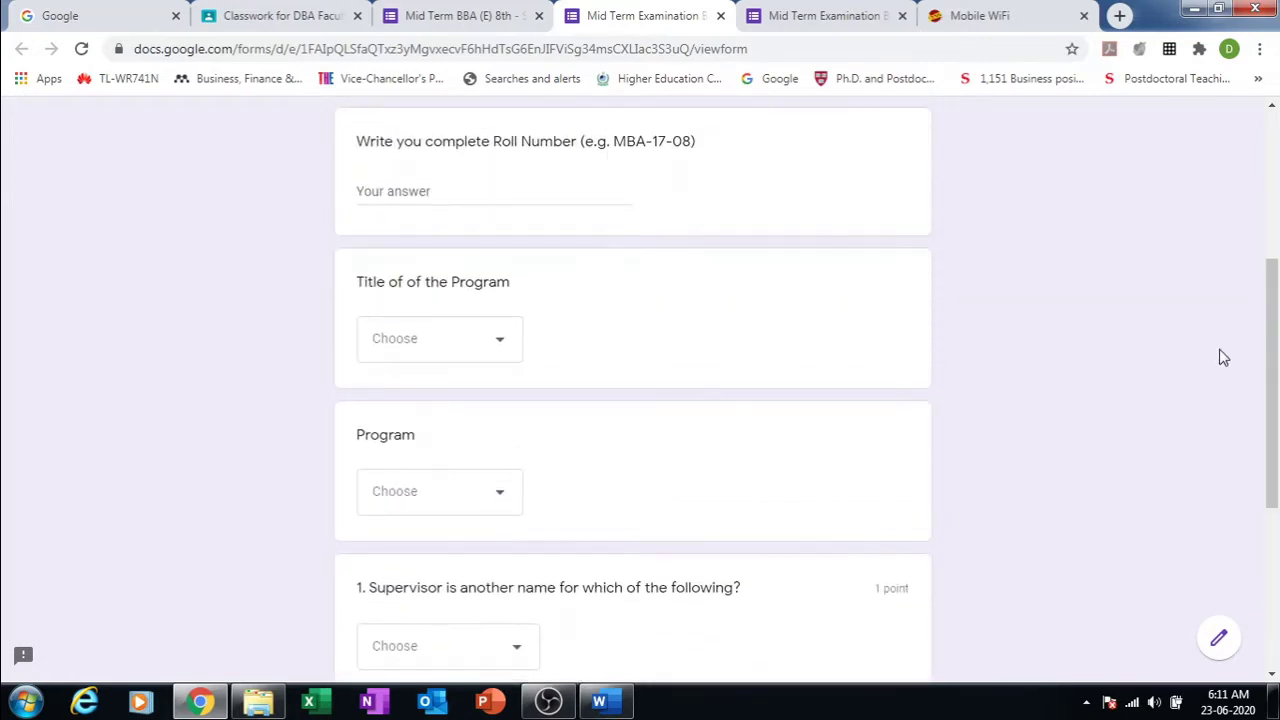
click(720, 16)
click(720, 16)
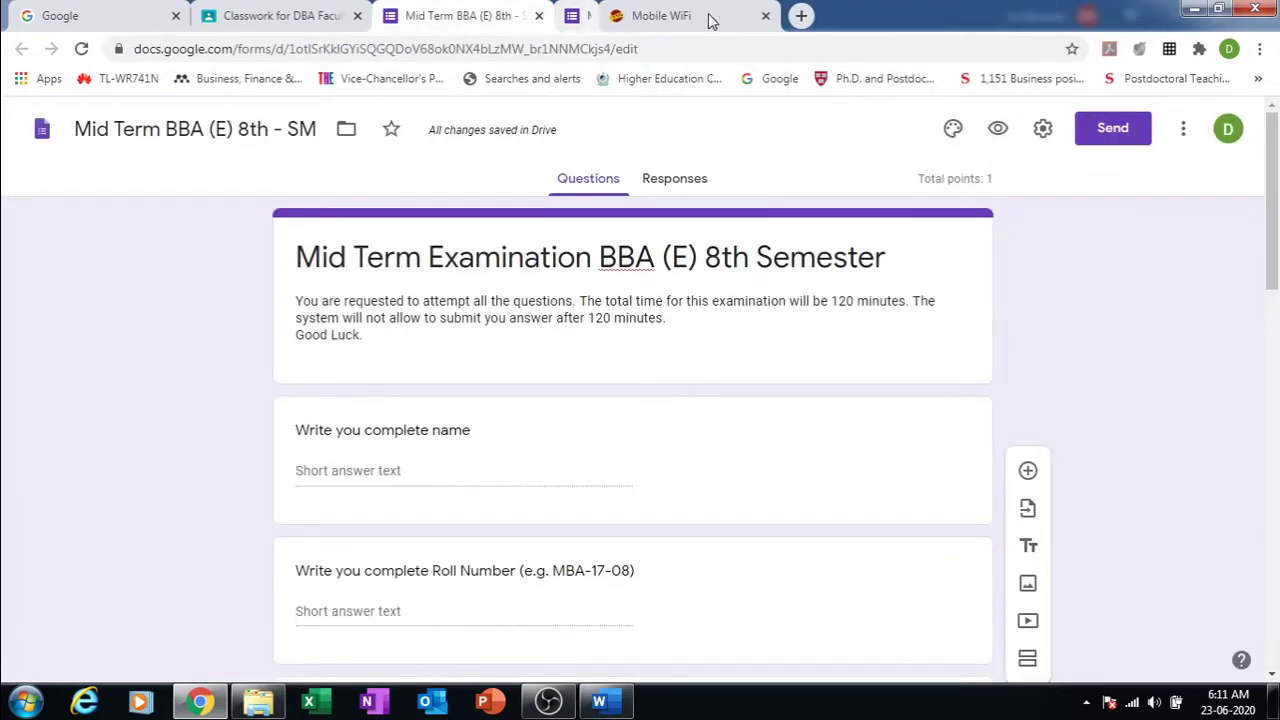
Step: In question 2's answer key, mark A) unit chief as the correct answer worth 1 point
drag(1273, 175, 1276, 552)
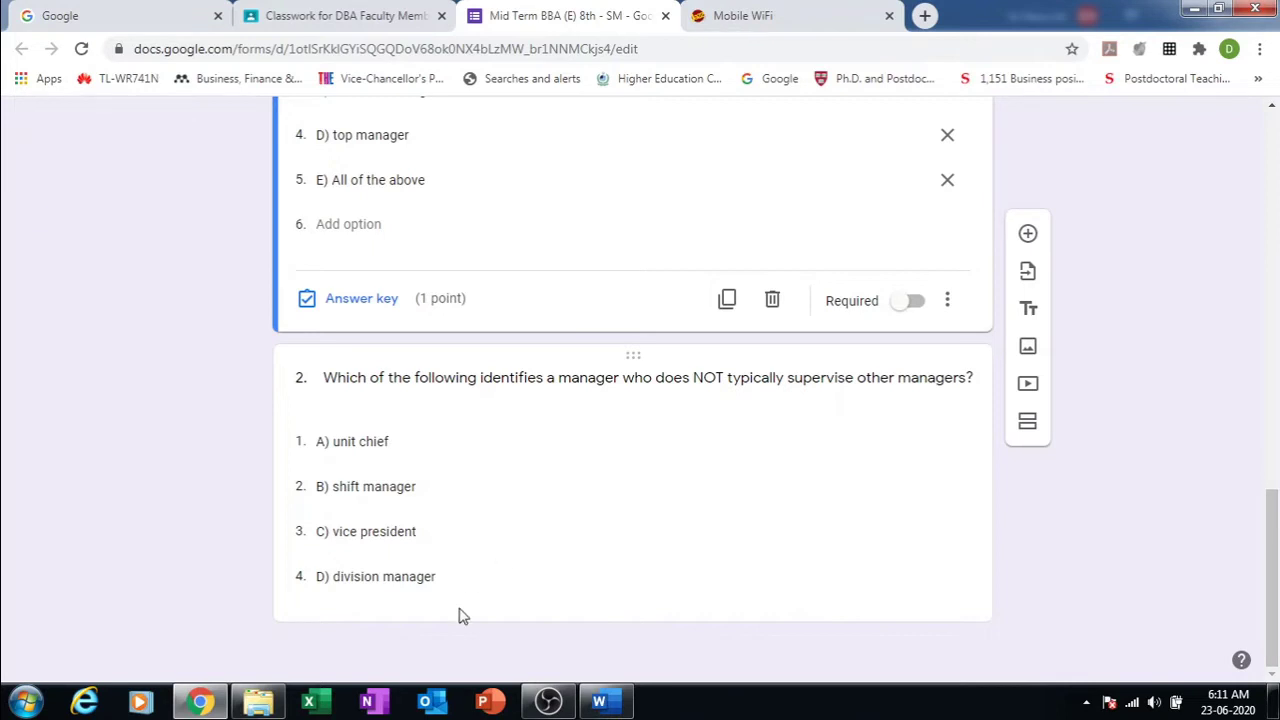
click(536, 408)
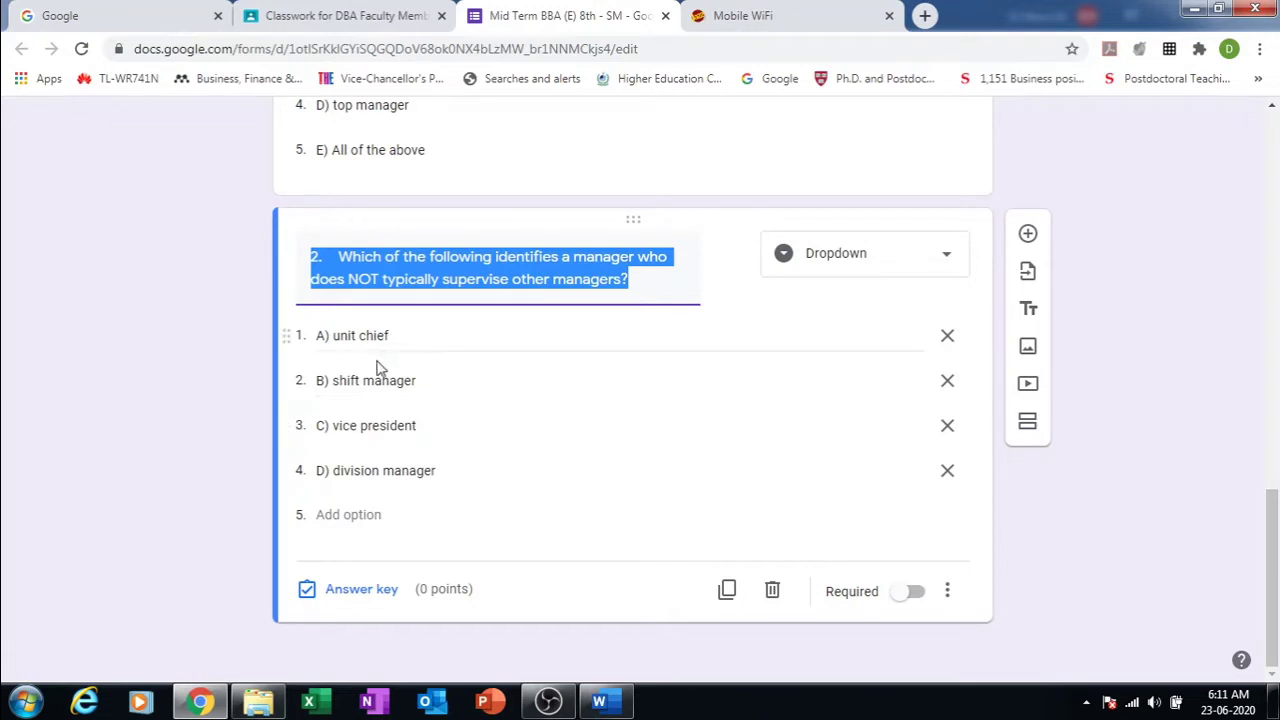
click(360, 589)
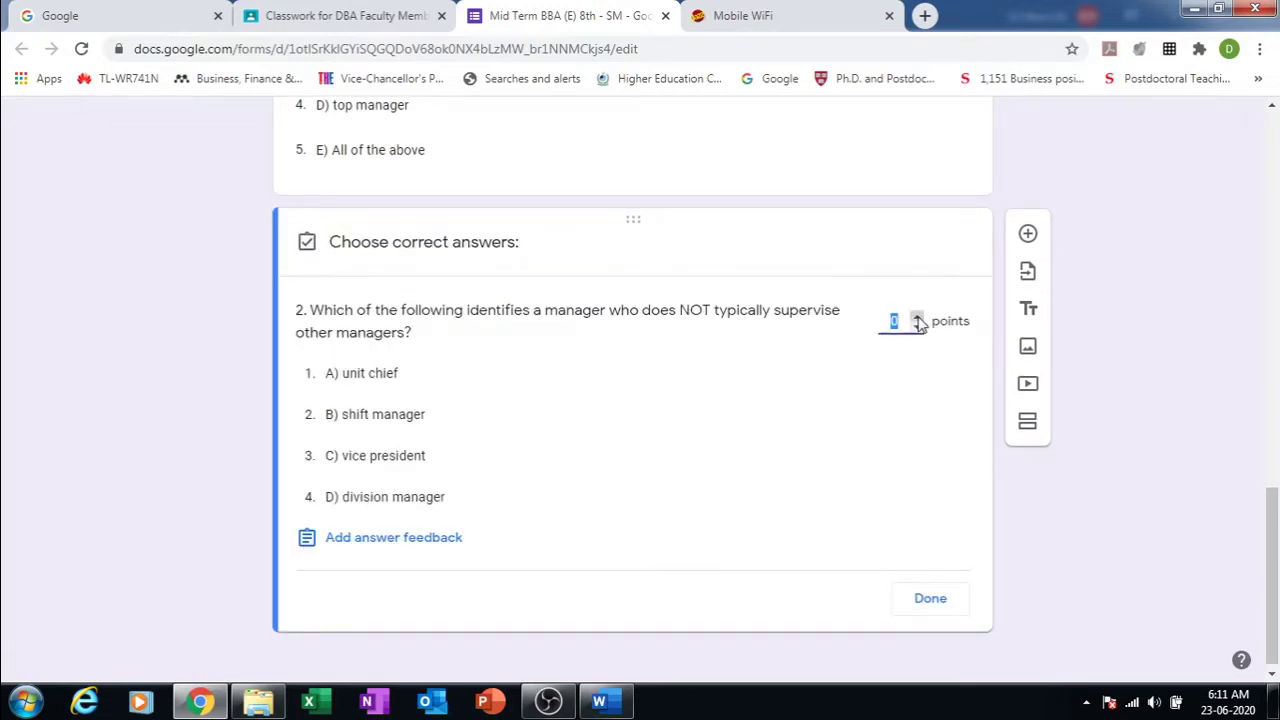
click(673, 371)
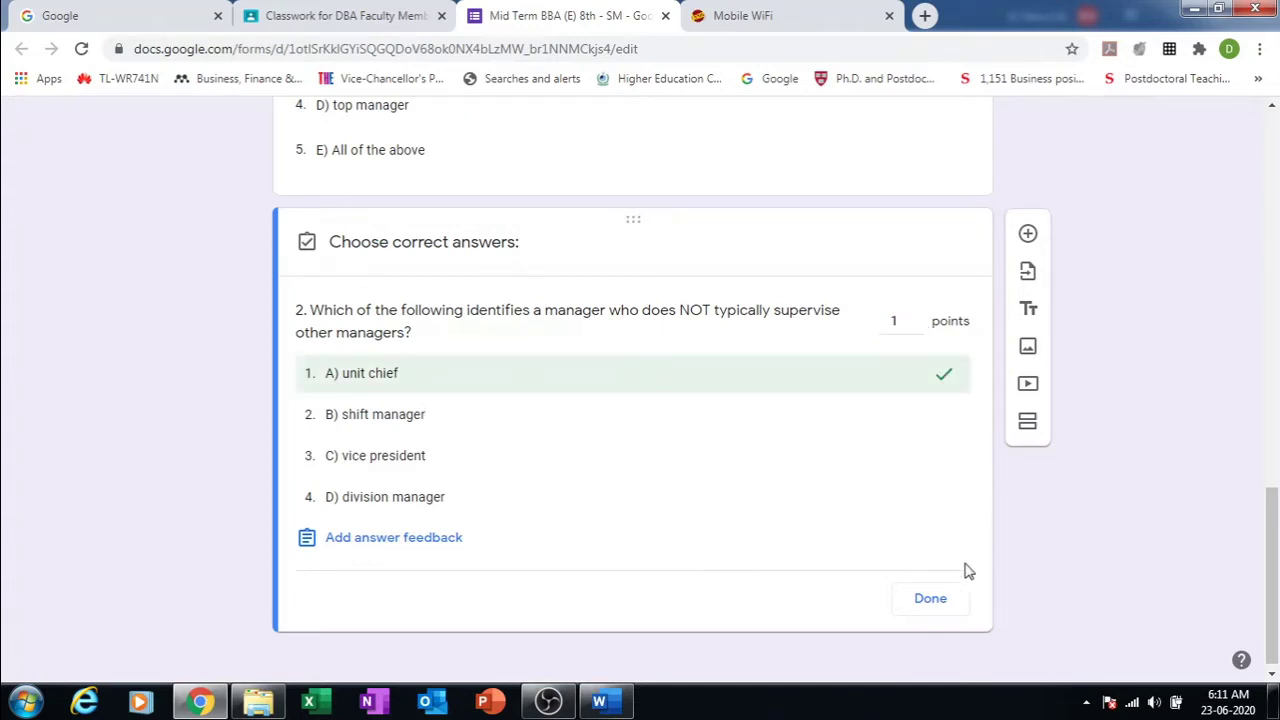
click(930, 604)
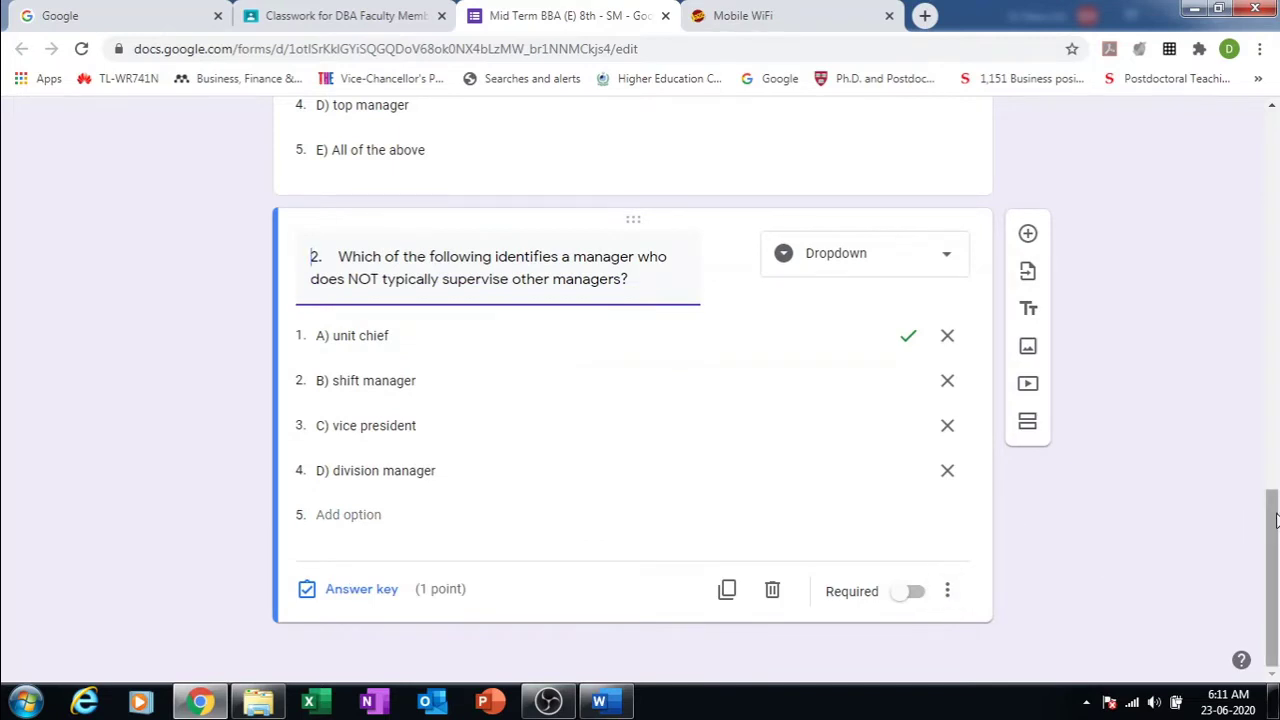
drag(1276, 520, 1215, 157)
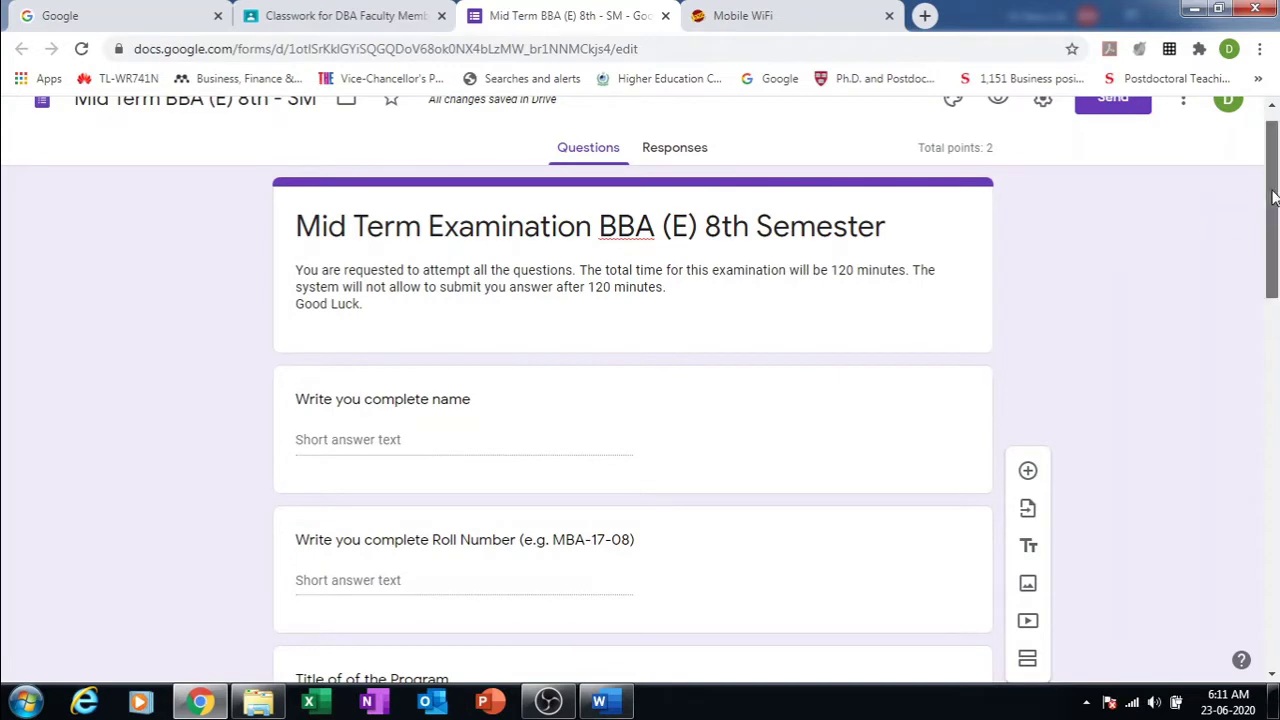
Step: Open the quiz preview and enter the student's name and roll number
scroll(1272, 197, up, 1)
click(998, 129)
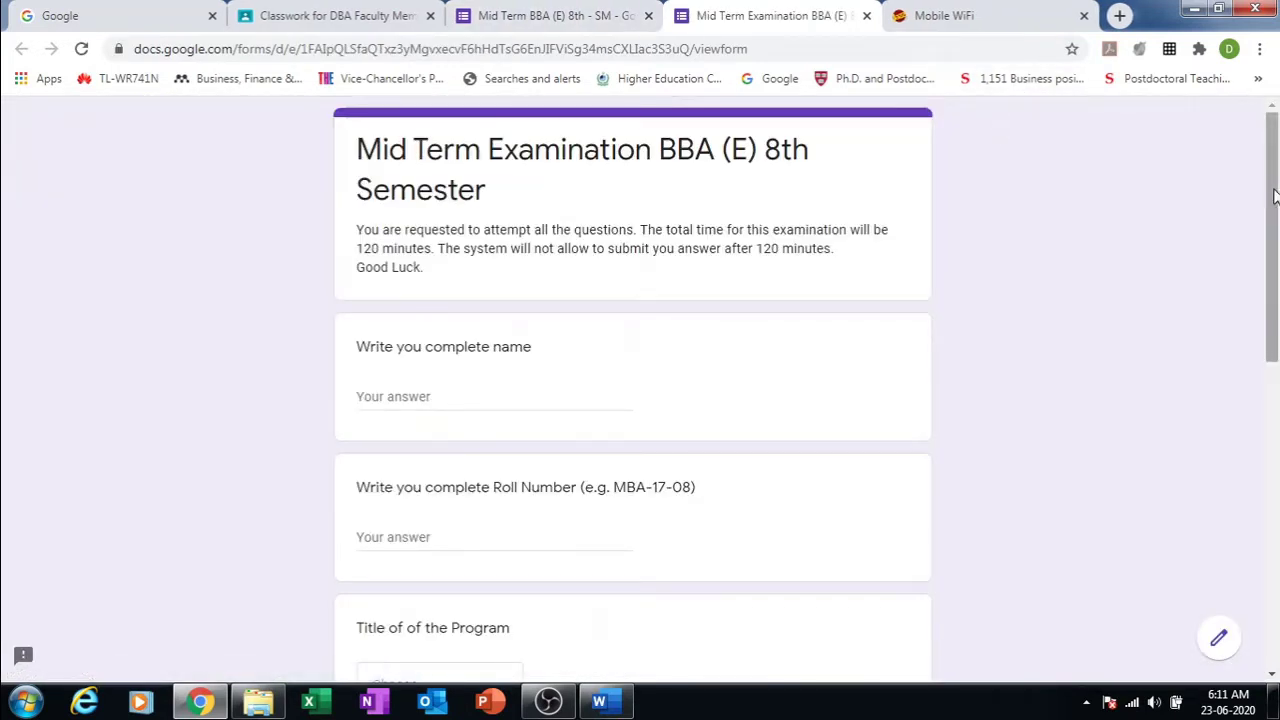
scroll(1274, 197, down, 1)
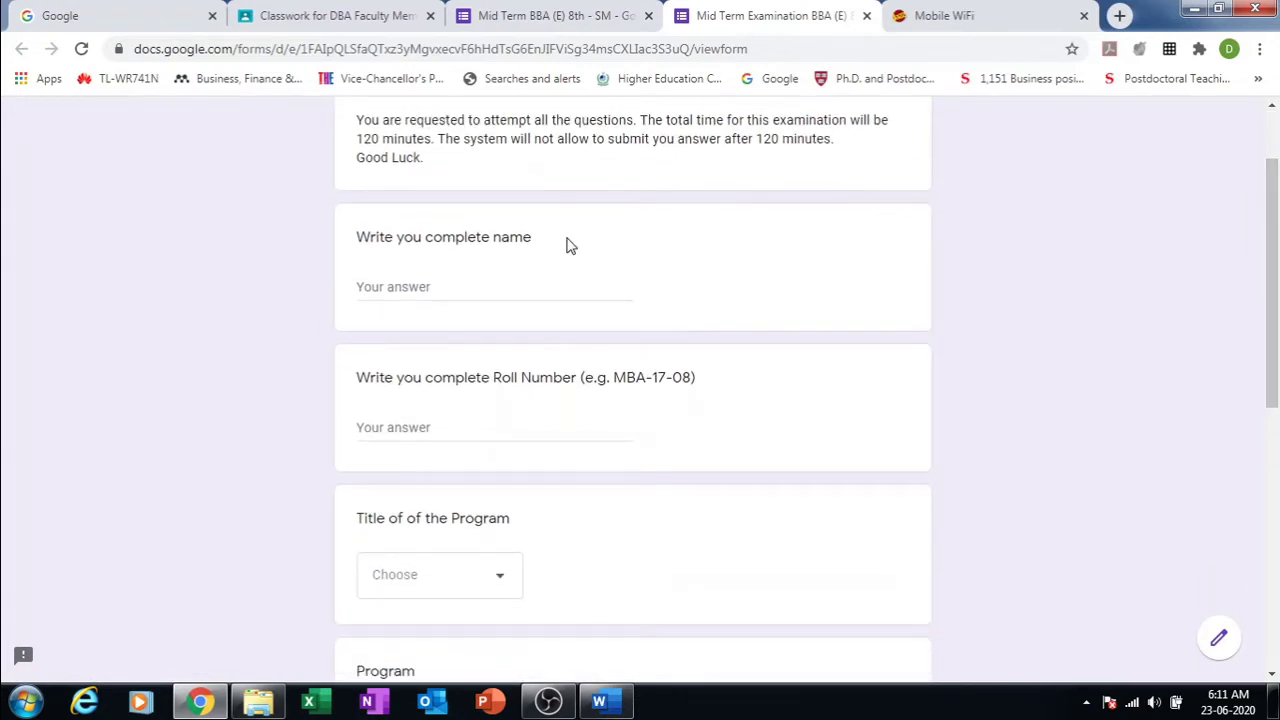
click(540, 289)
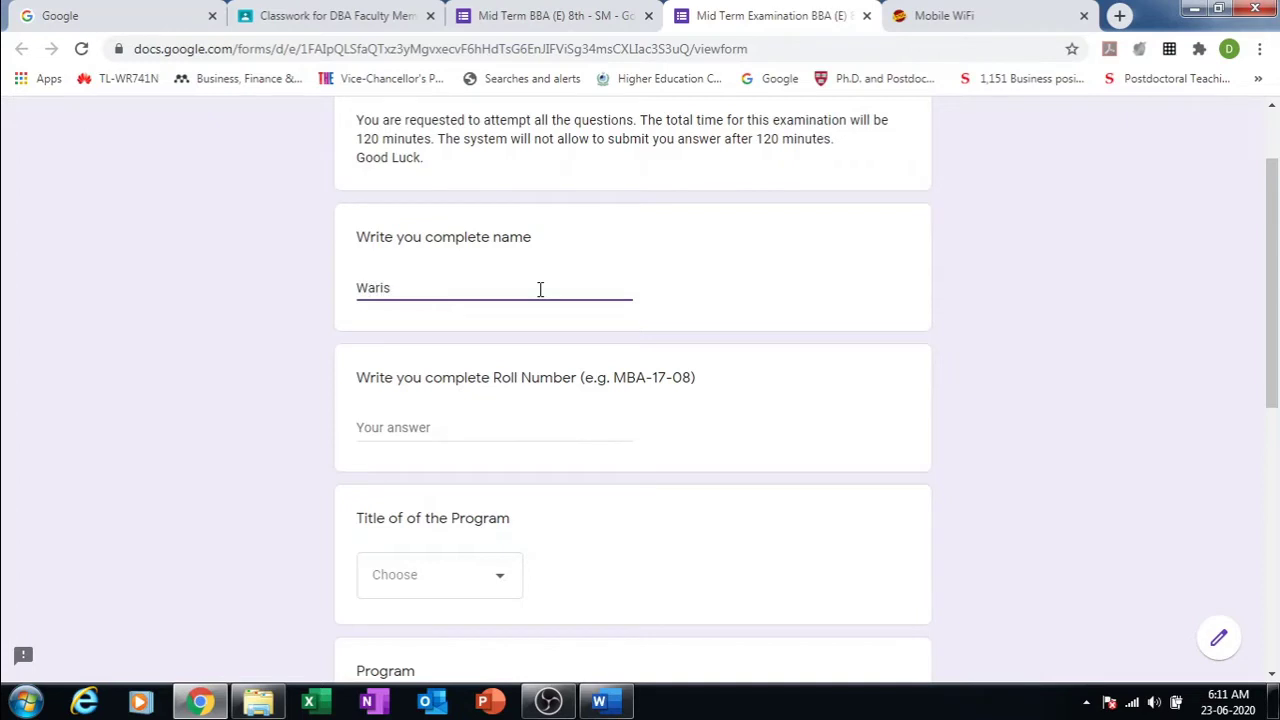
click(435, 421)
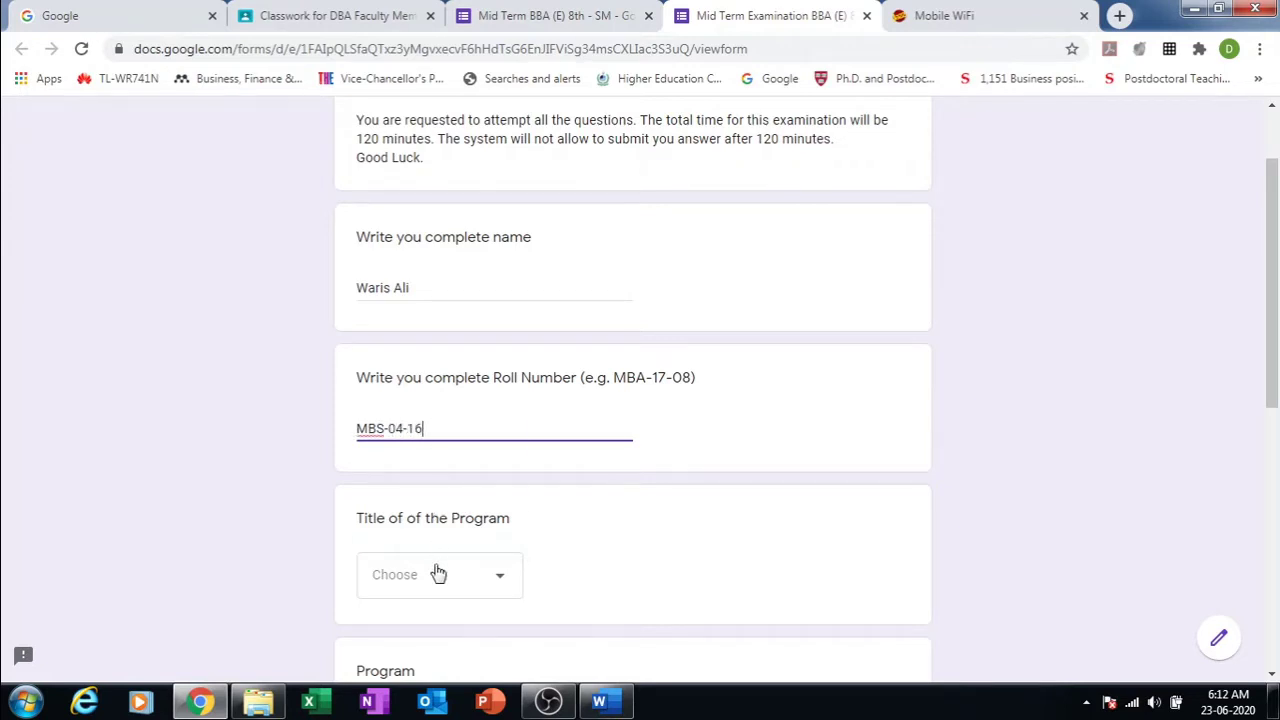
Step: Choose MBA as the program title and Morning as the program
click(438, 573)
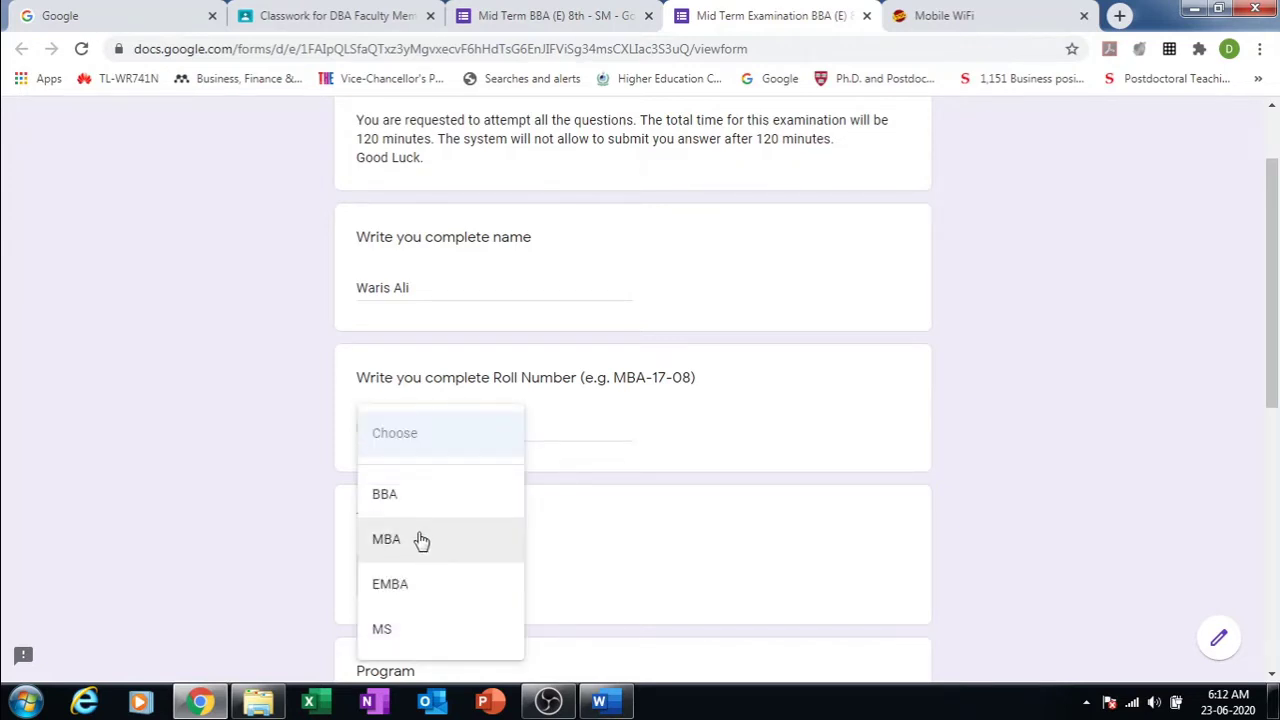
click(420, 540)
drag(1273, 348, 1272, 460)
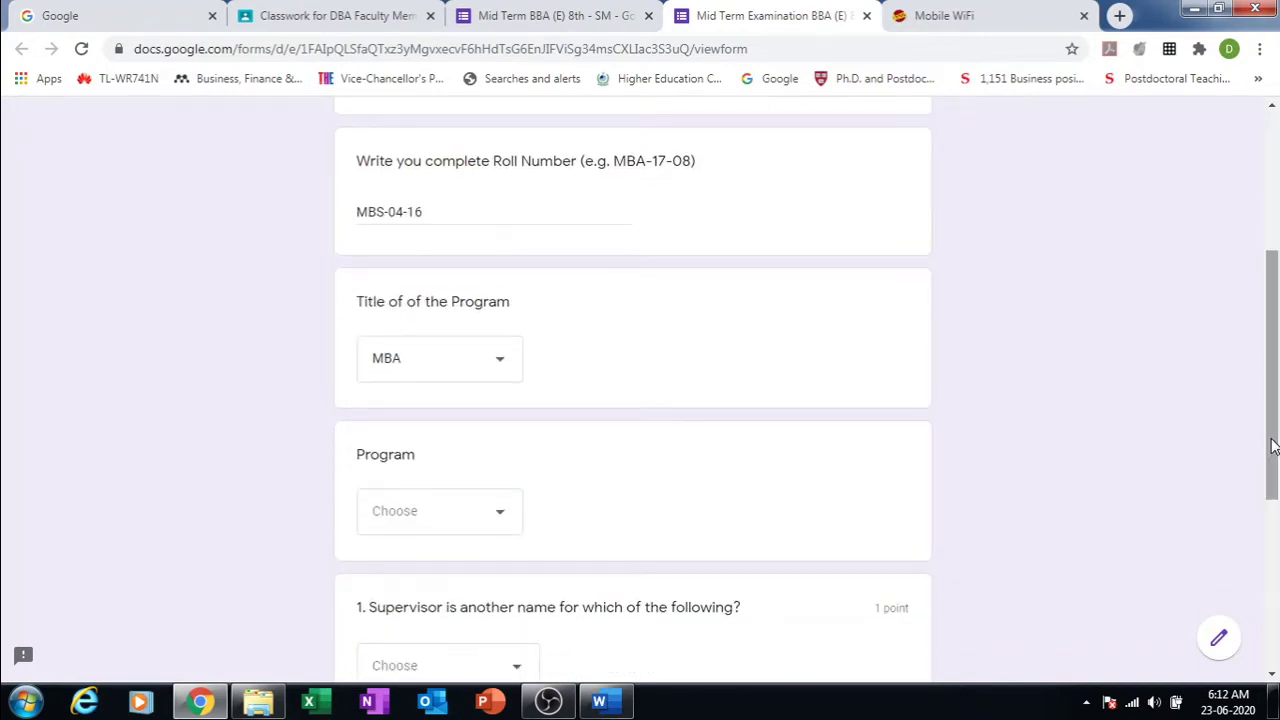
click(506, 510)
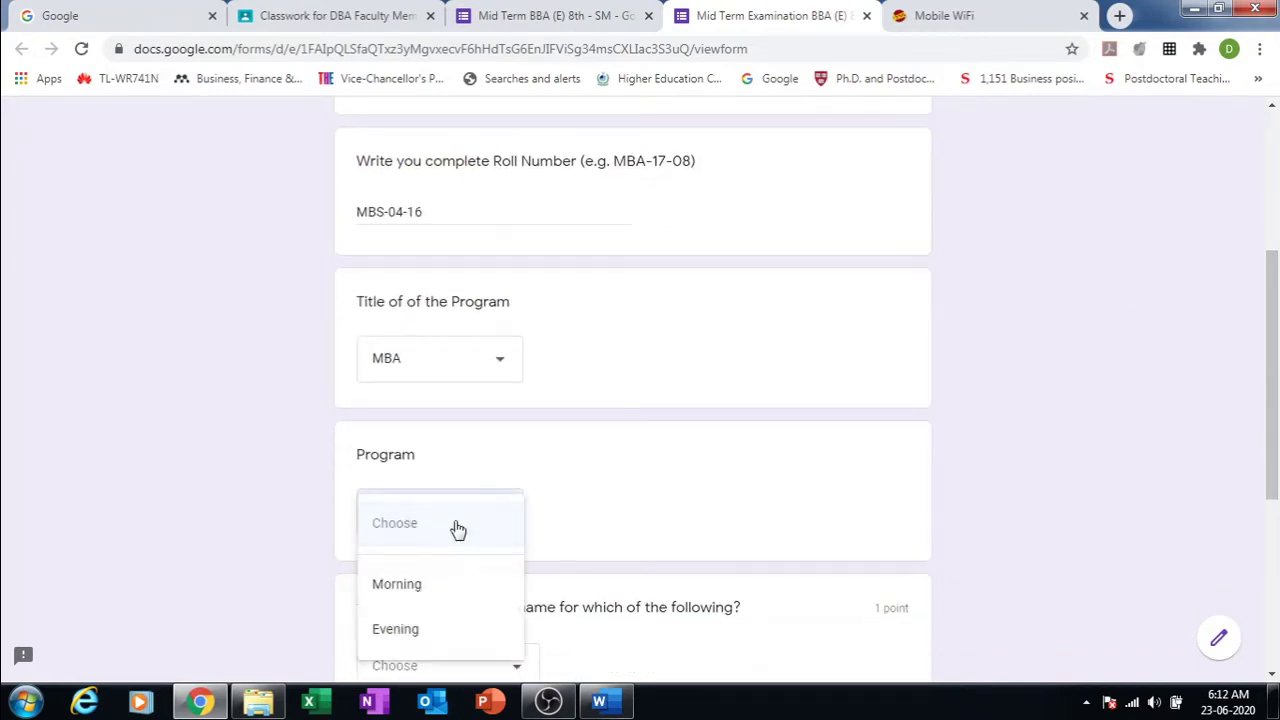
click(414, 600)
Step: Answer question 1 with B) middle manager and question 2 with A) unit chief, then submit
drag(1273, 363, 1273, 495)
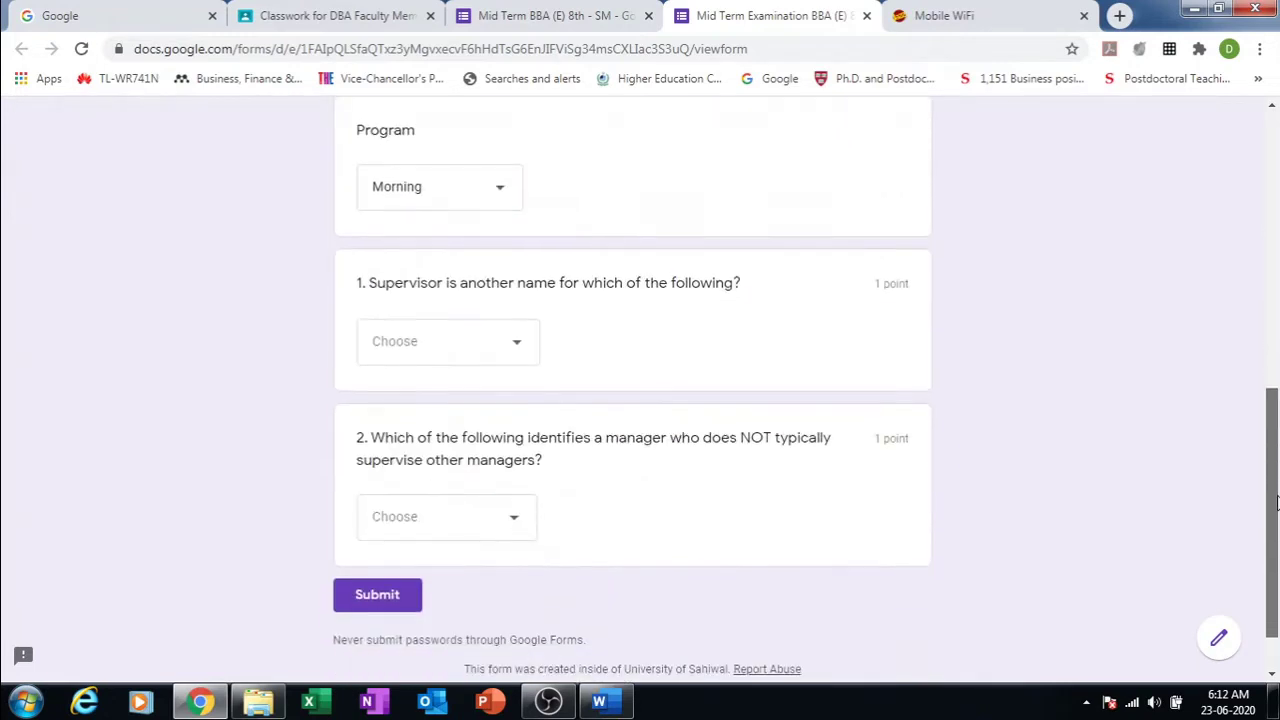
click(529, 339)
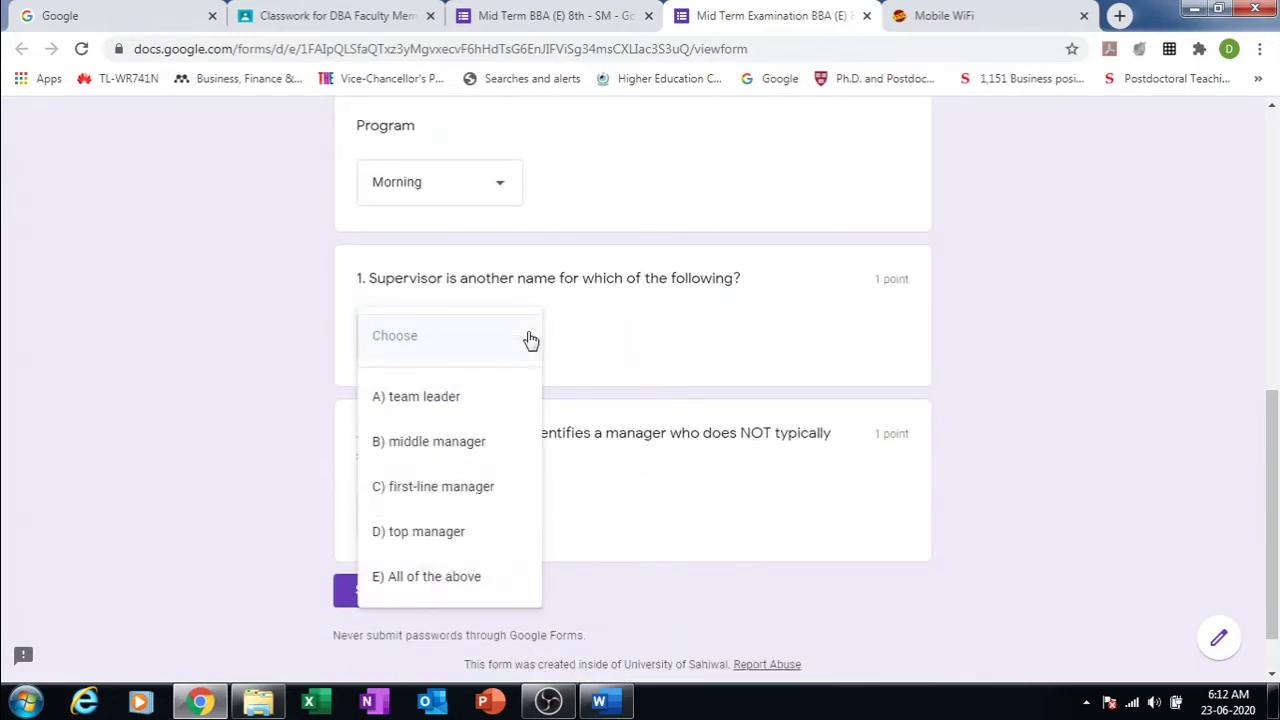
click(434, 455)
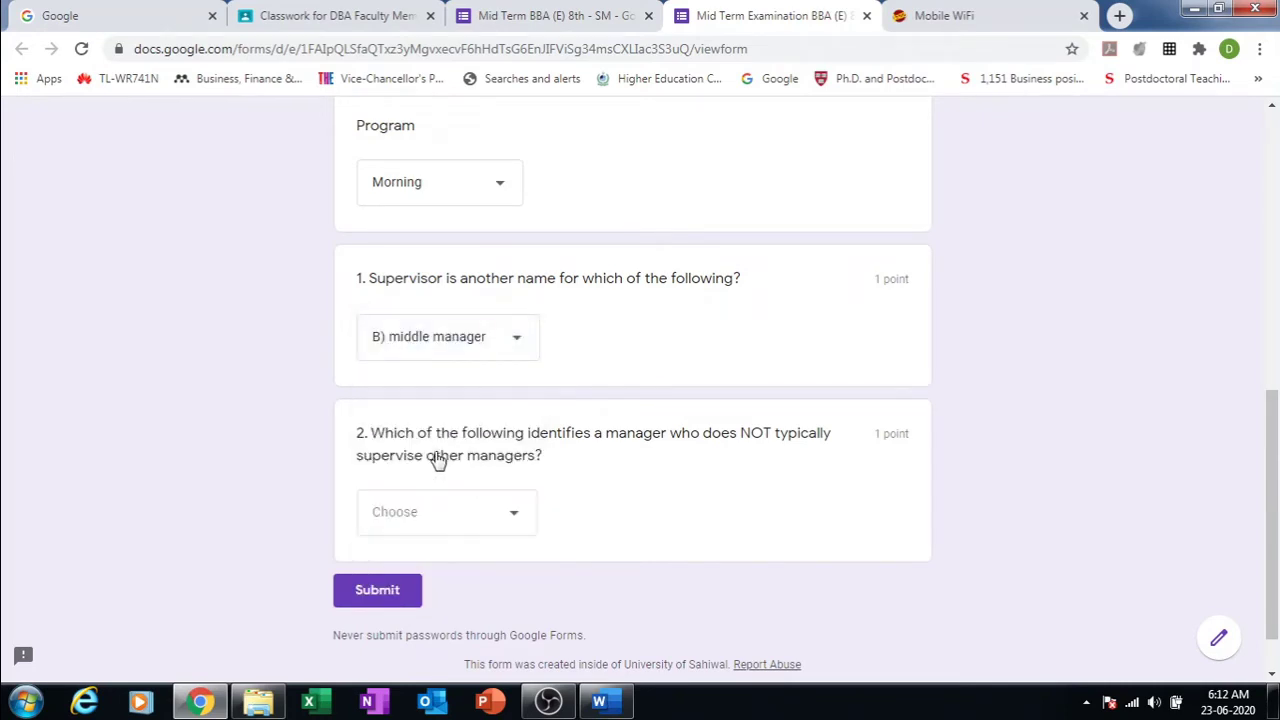
click(514, 516)
click(463, 507)
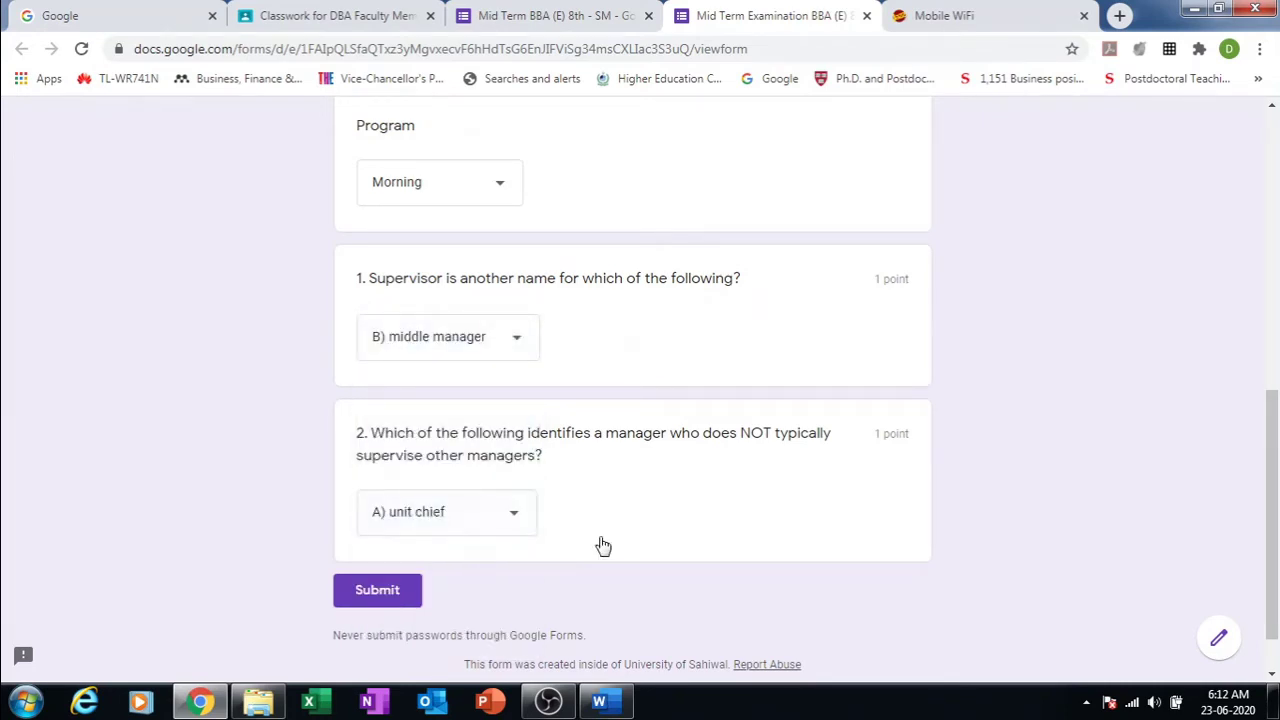
click(376, 594)
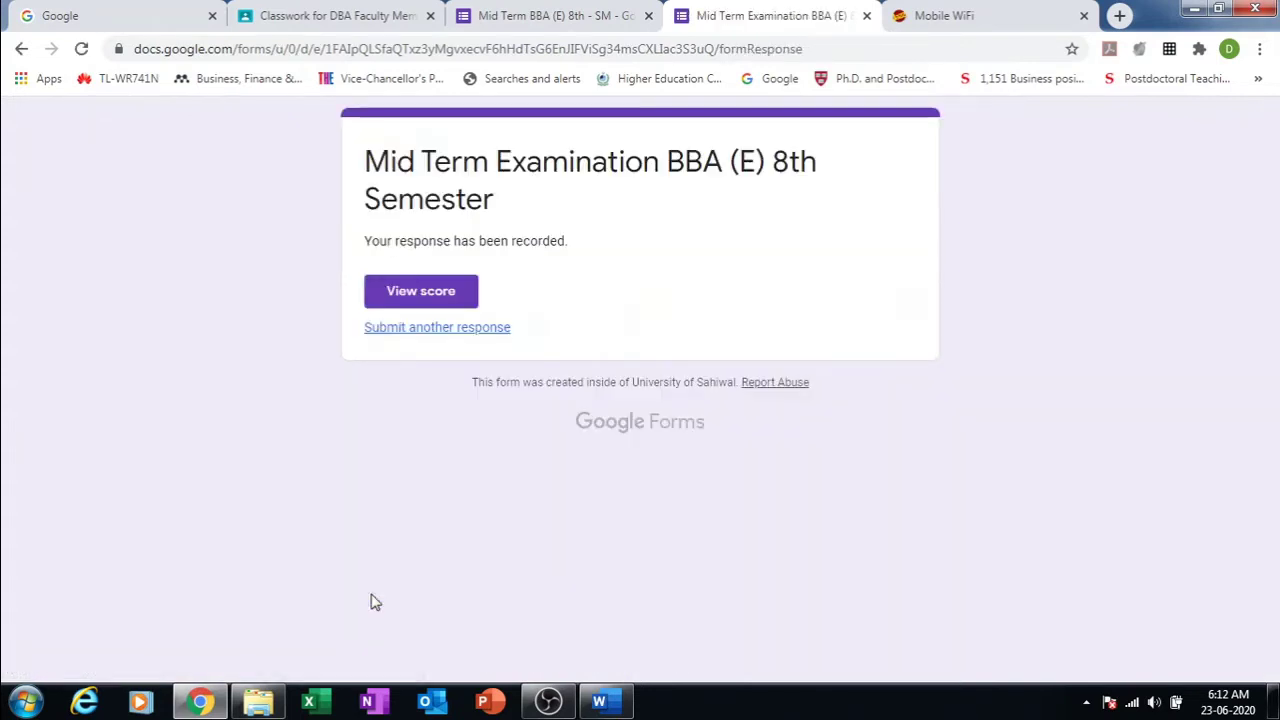
Step: Review the 1/2 score with question 1 marked wrong, then close the score and confirmation tabs
click(415, 293)
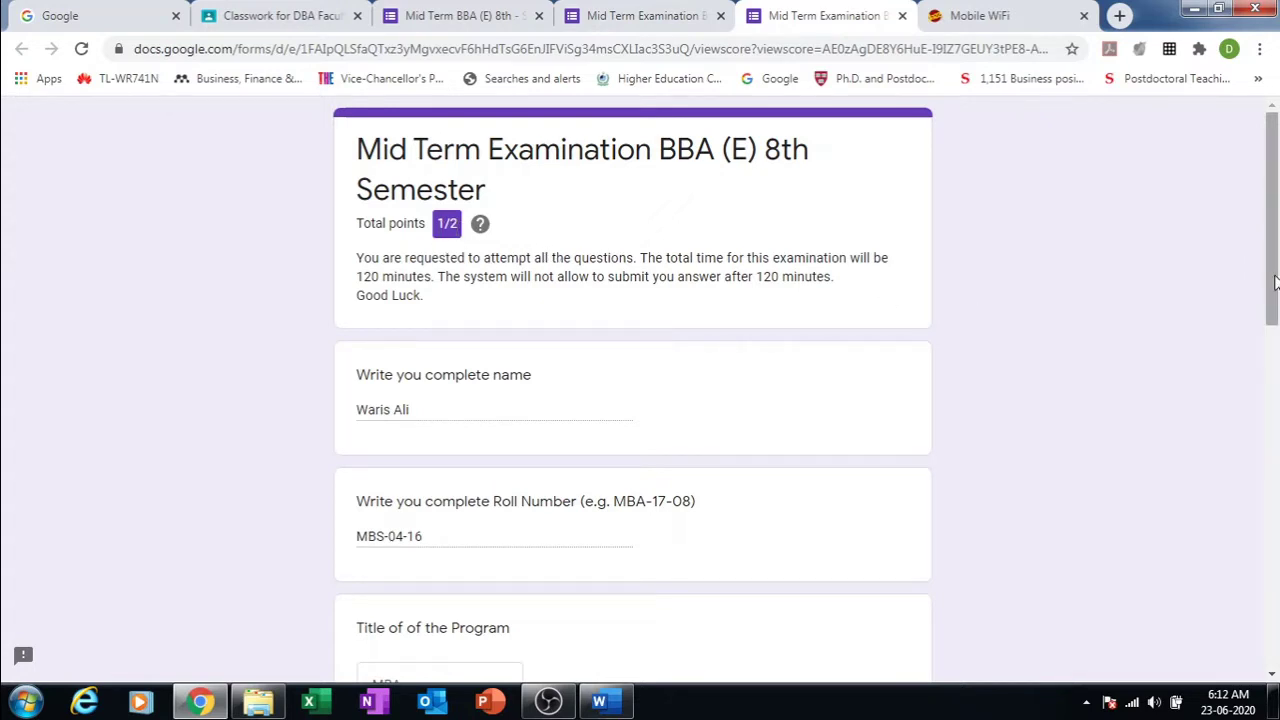
drag(1275, 282, 1267, 560)
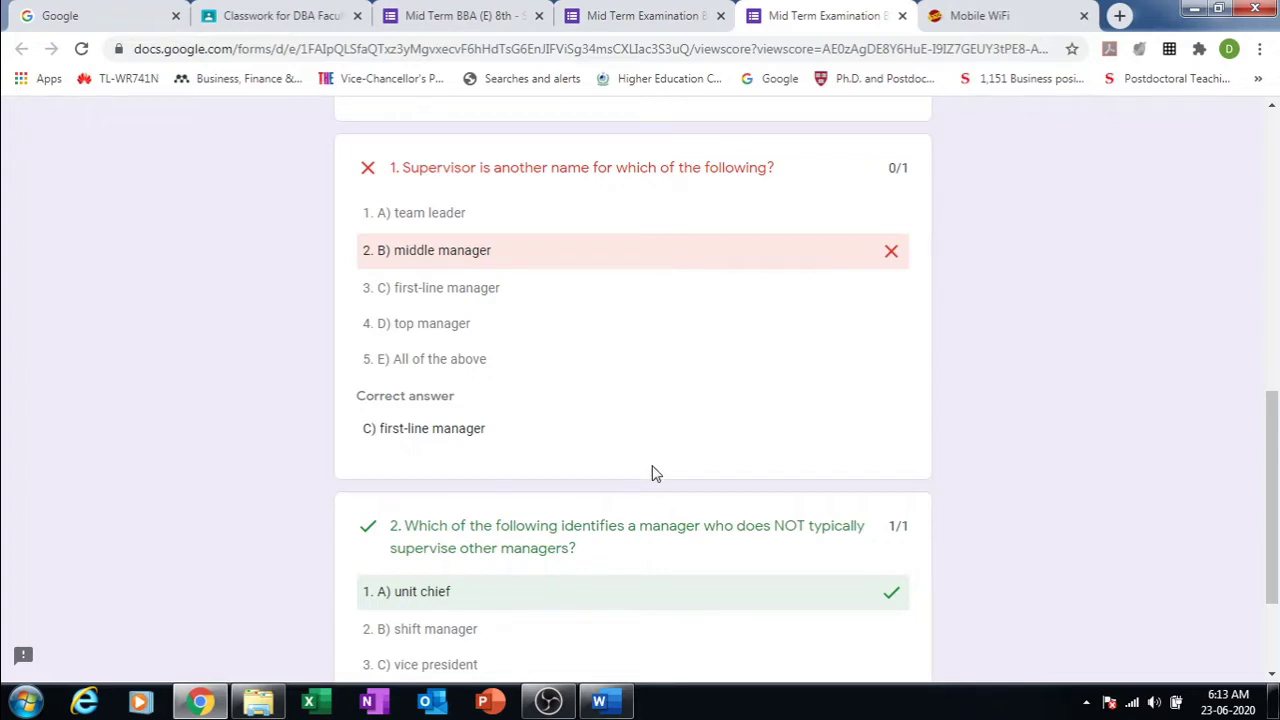
triple_click(663, 527)
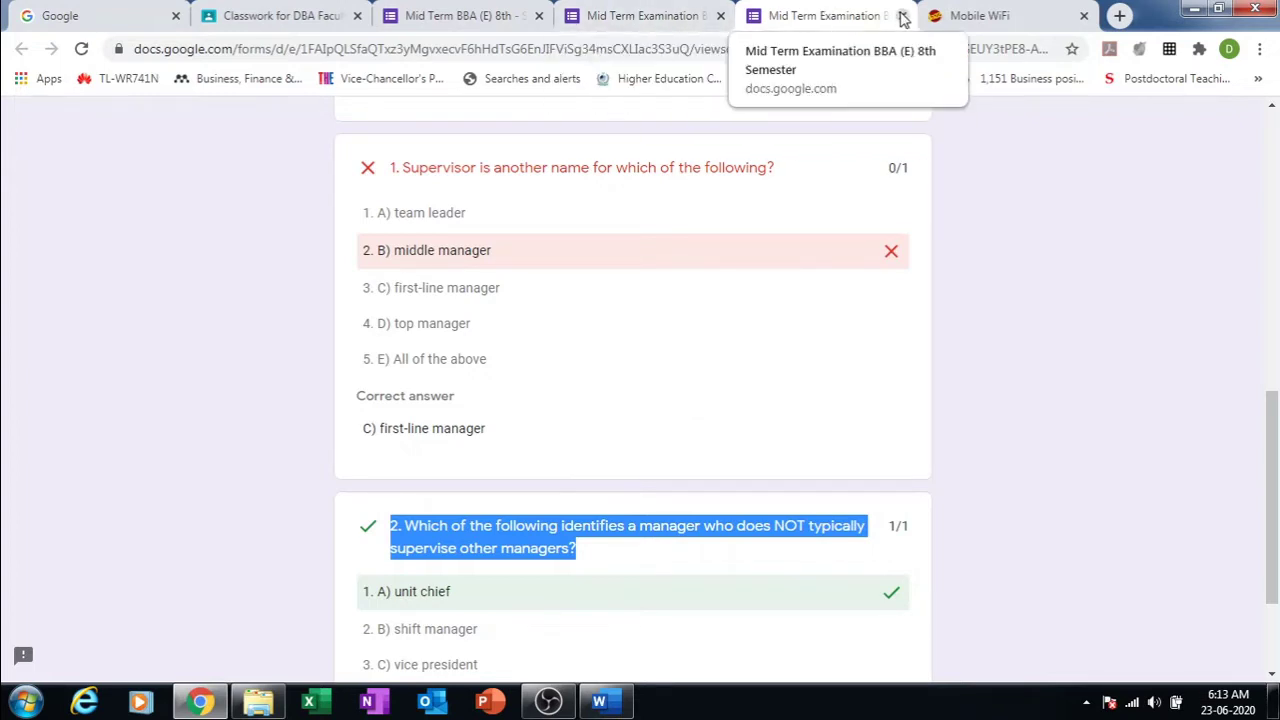
click(902, 16)
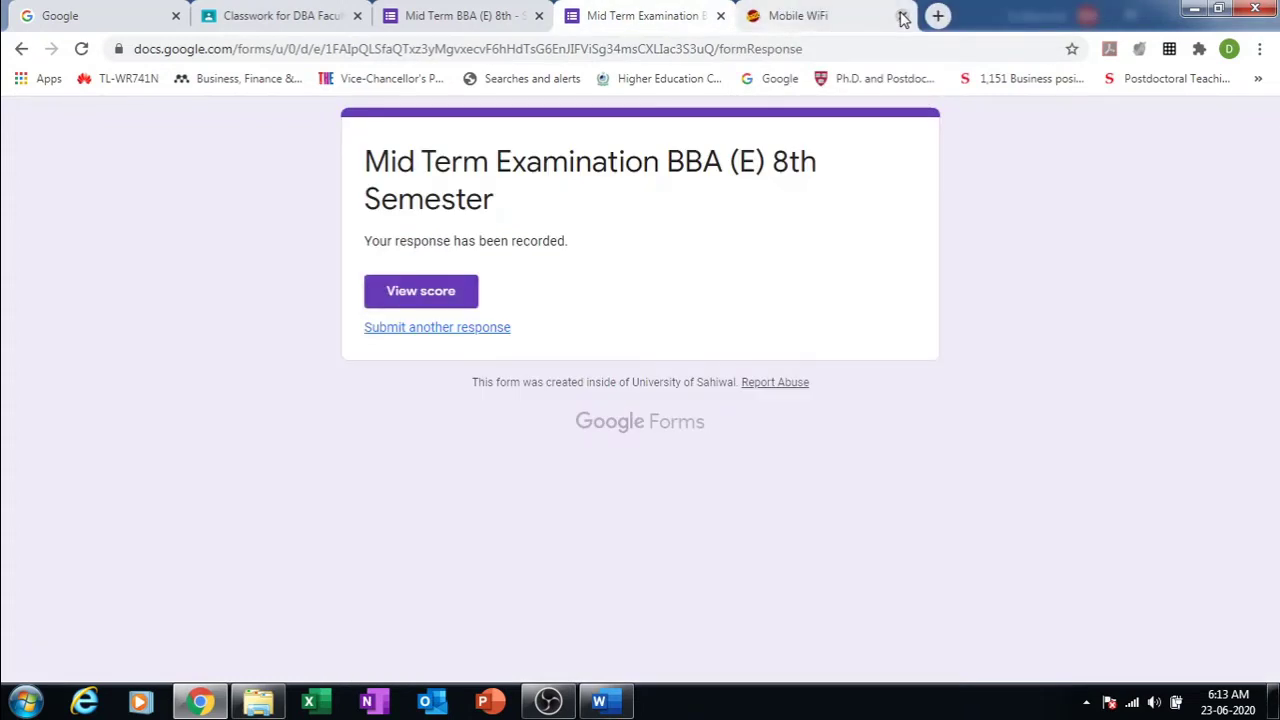
click(720, 17)
Step: Add a new question below question 2 in the form editor
click(550, 8)
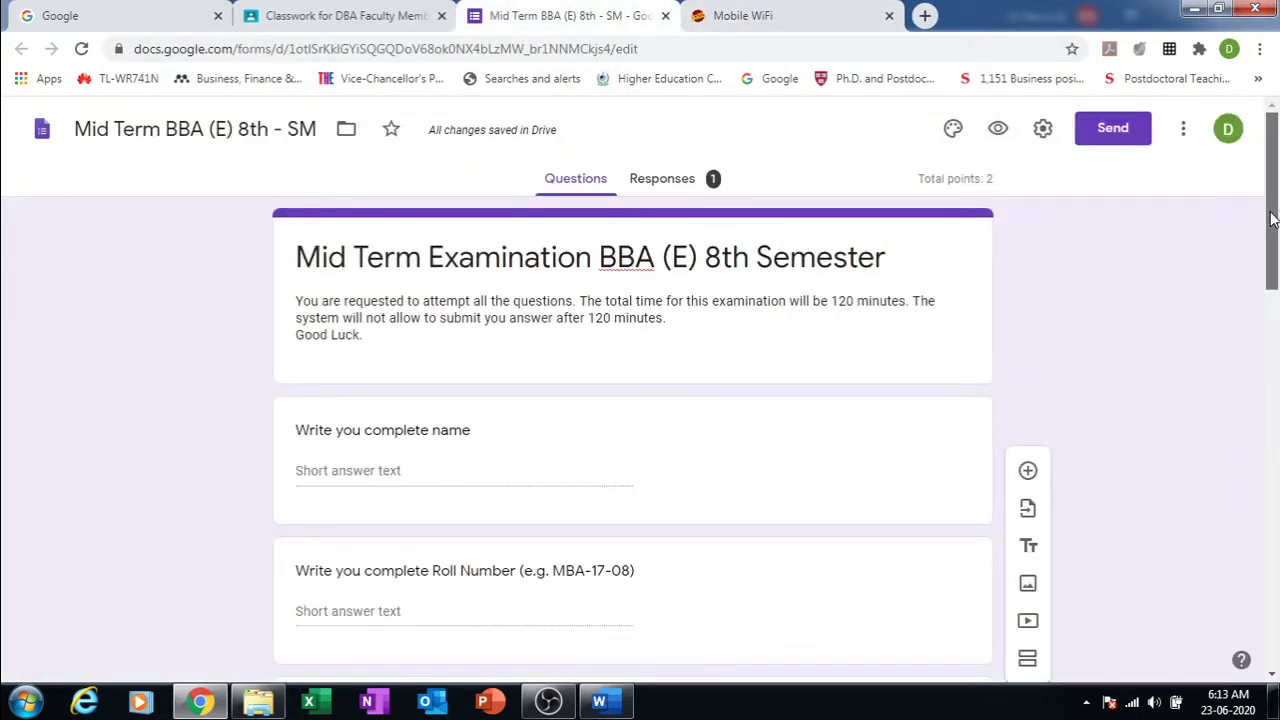
drag(1272, 220, 1277, 618)
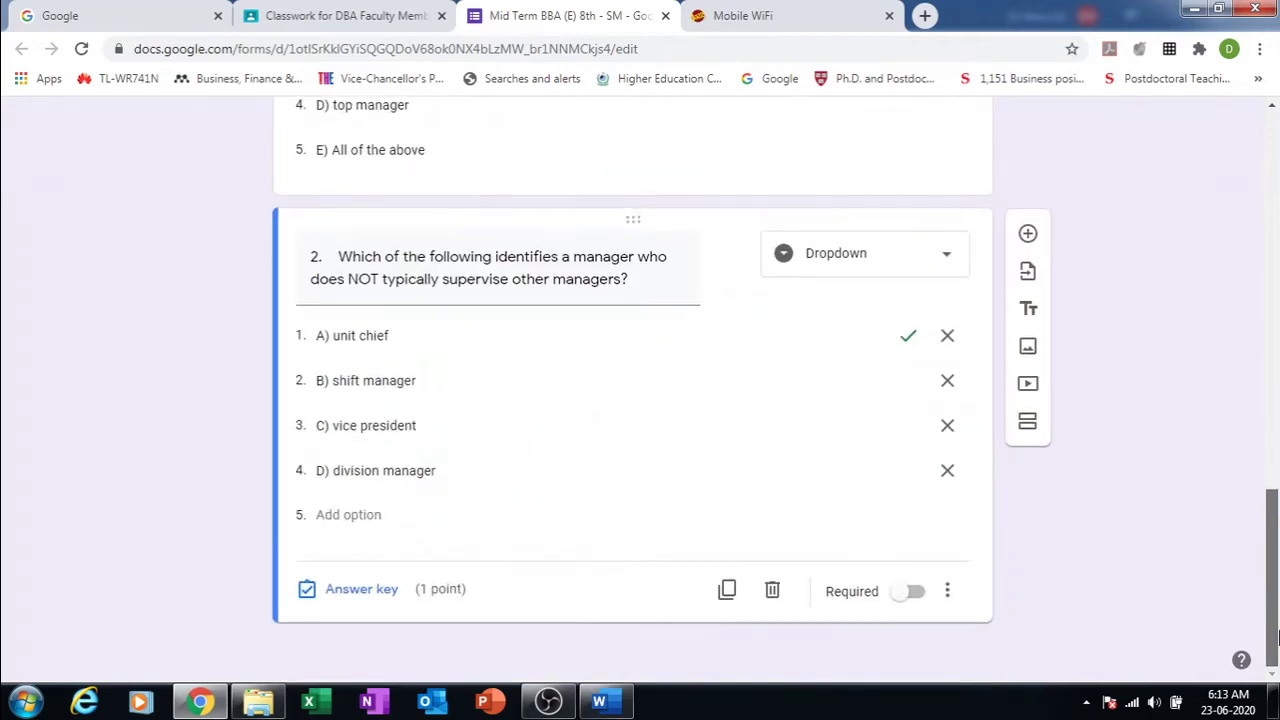
click(605, 704)
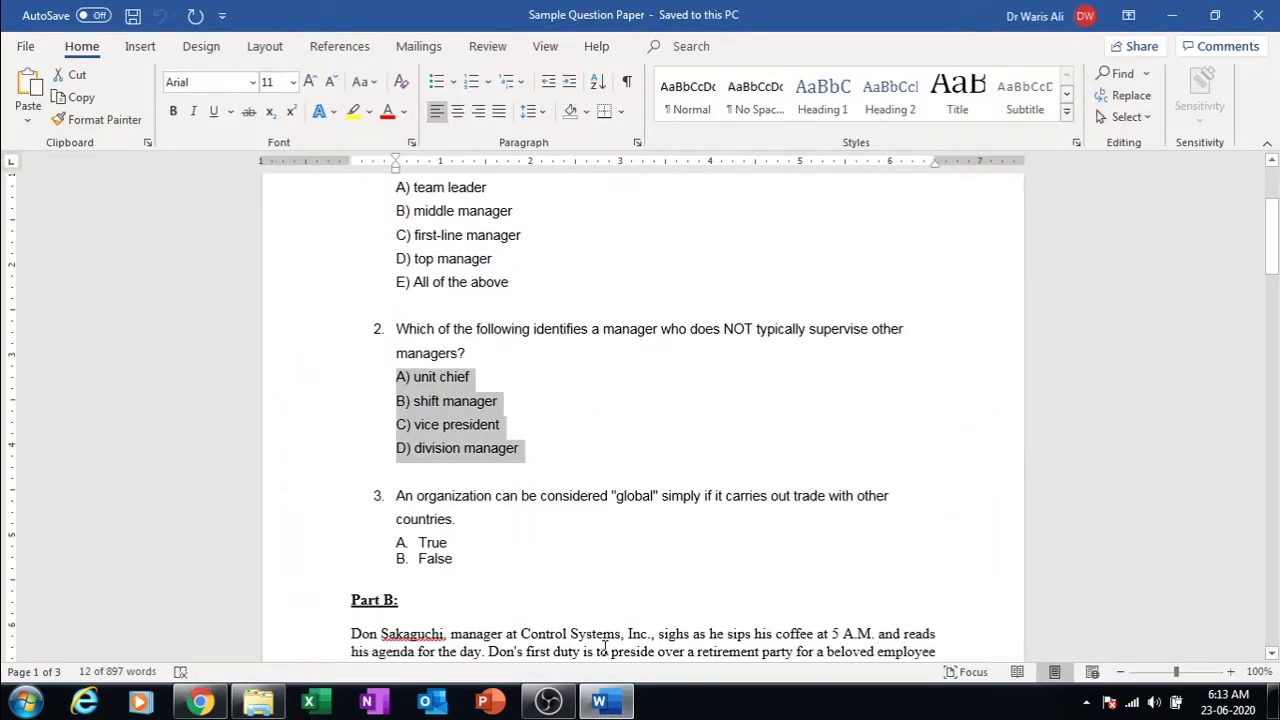
click(605, 704)
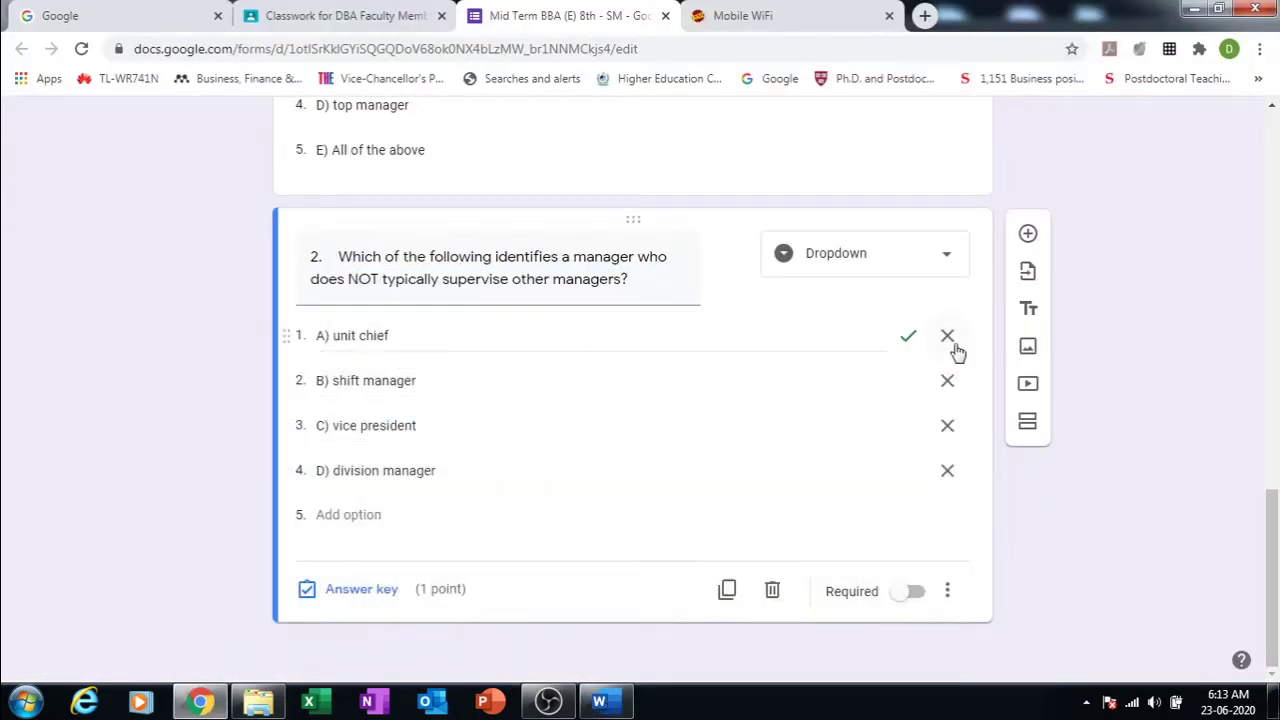
click(1027, 235)
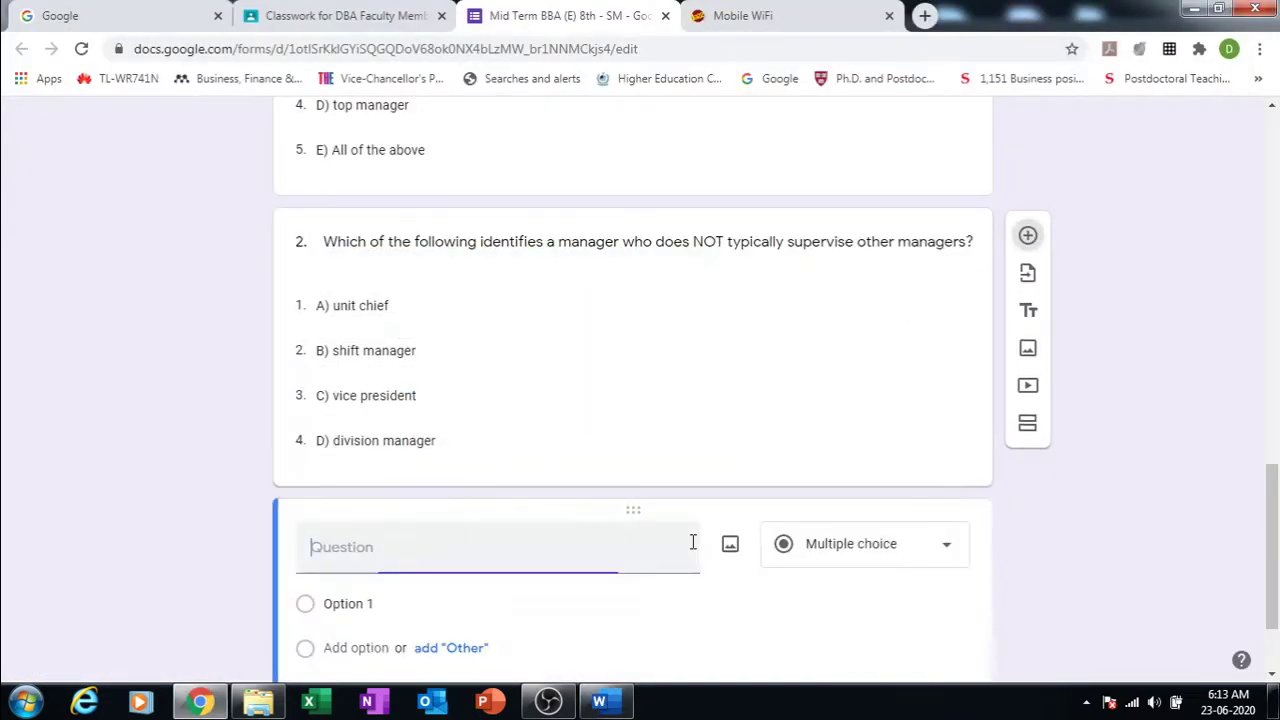
Step: Copy question 3's 'global' organization text from the Word paper into the new question's title
click(605, 704)
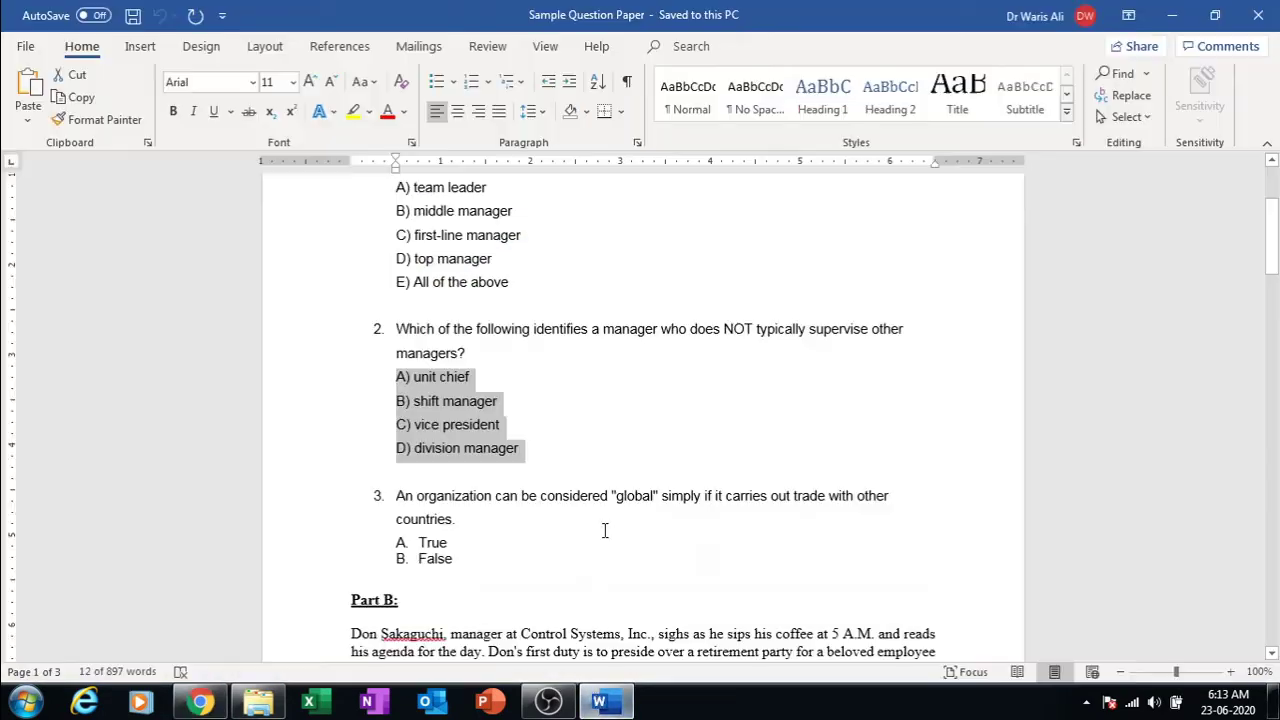
triple_click(520, 506)
key(ctrl+c)
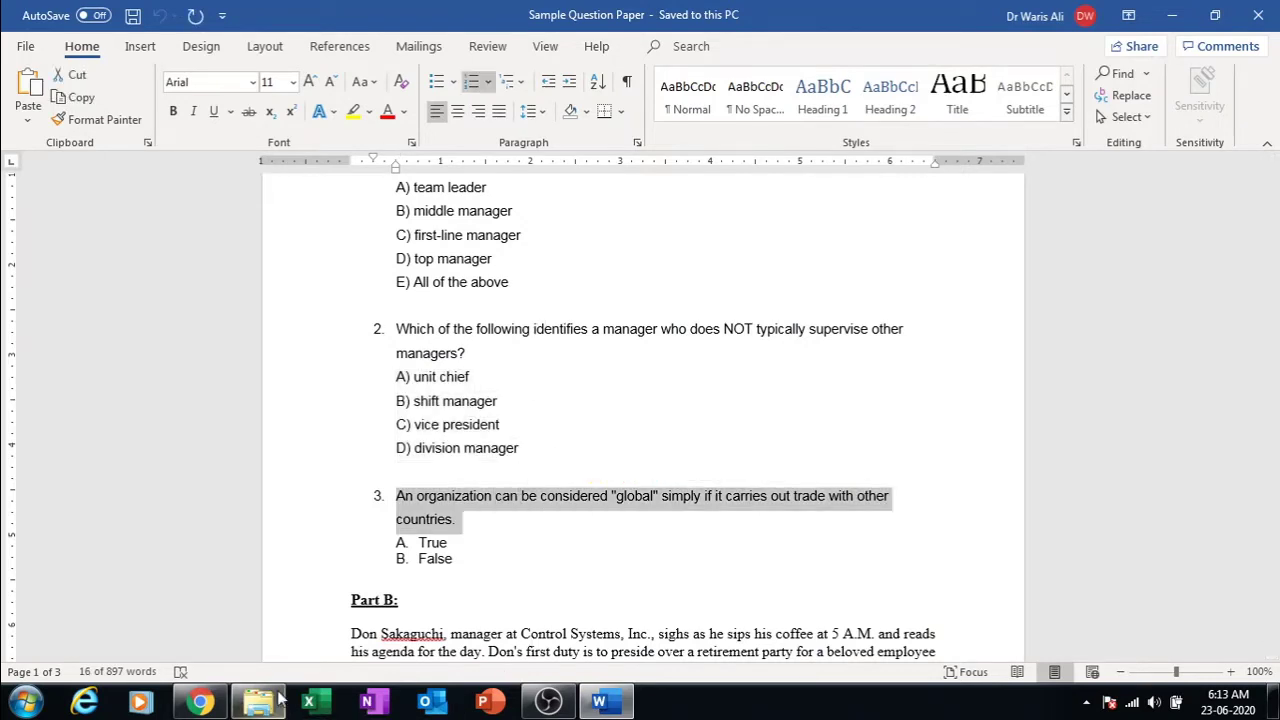
click(203, 705)
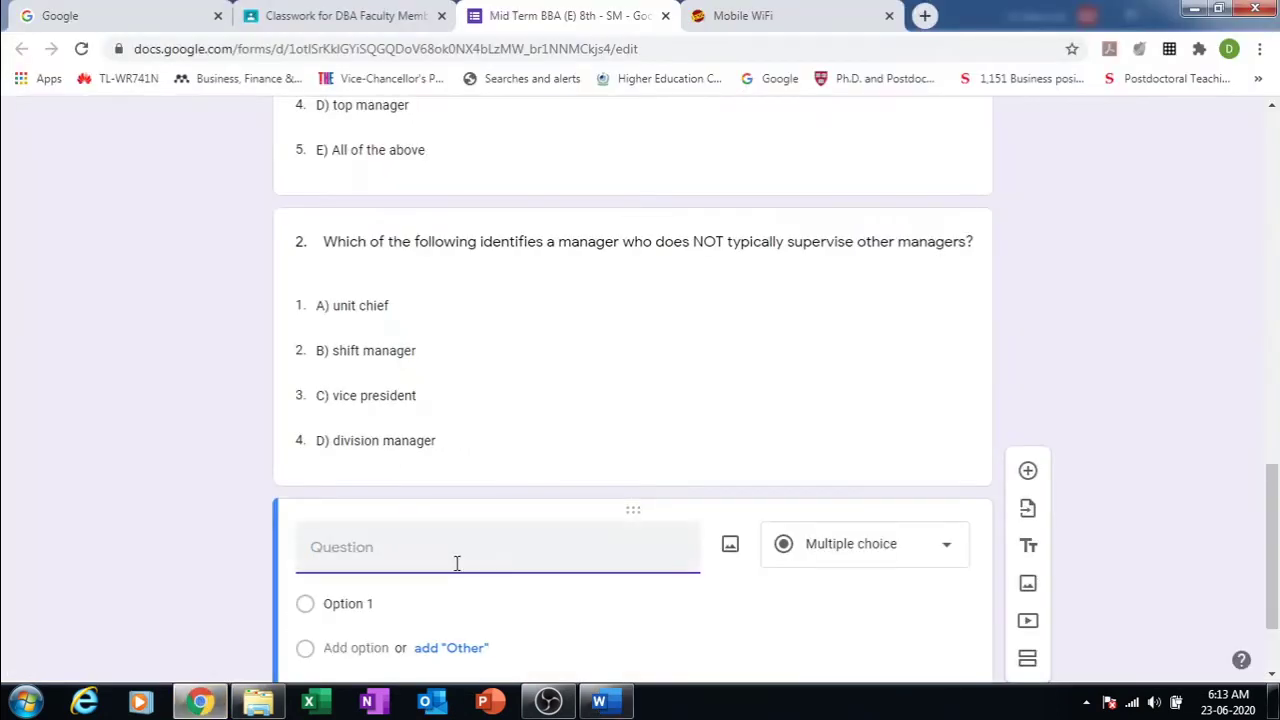
key(ctrl+v)
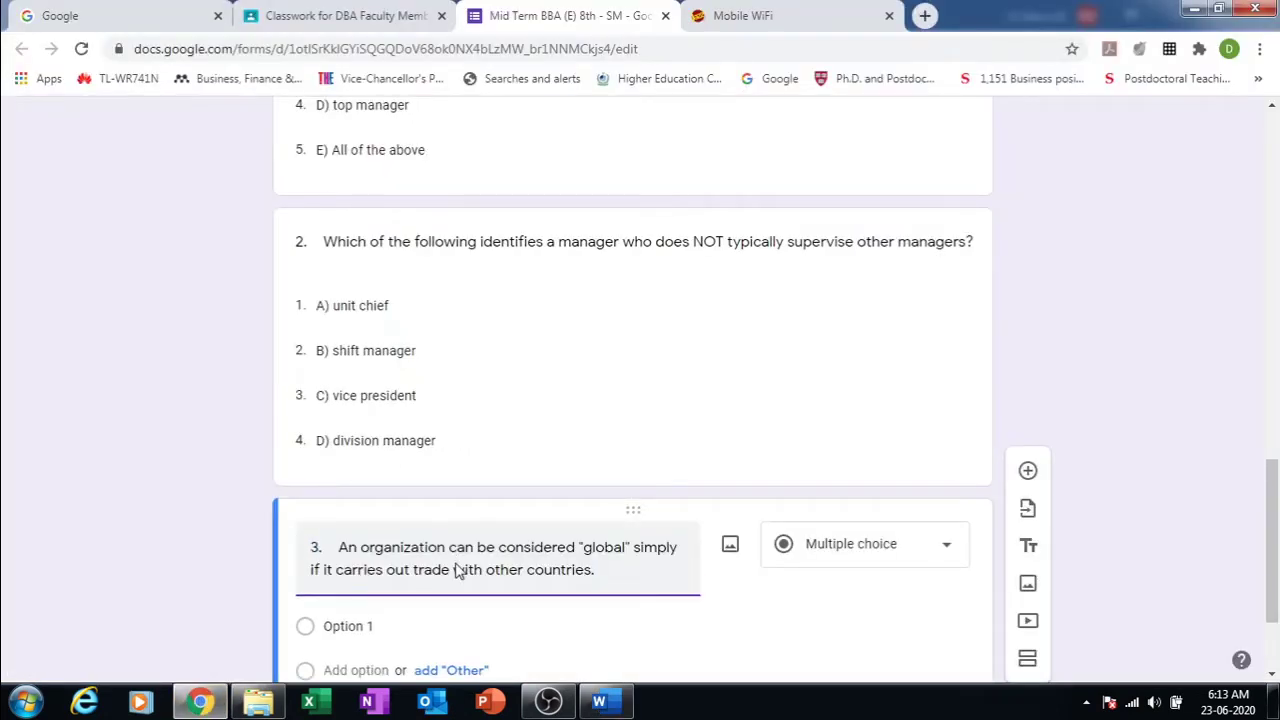
Step: Select the A. True and B. False answer lines in the Word question paper
drag(1272, 470, 1272, 543)
click(599, 702)
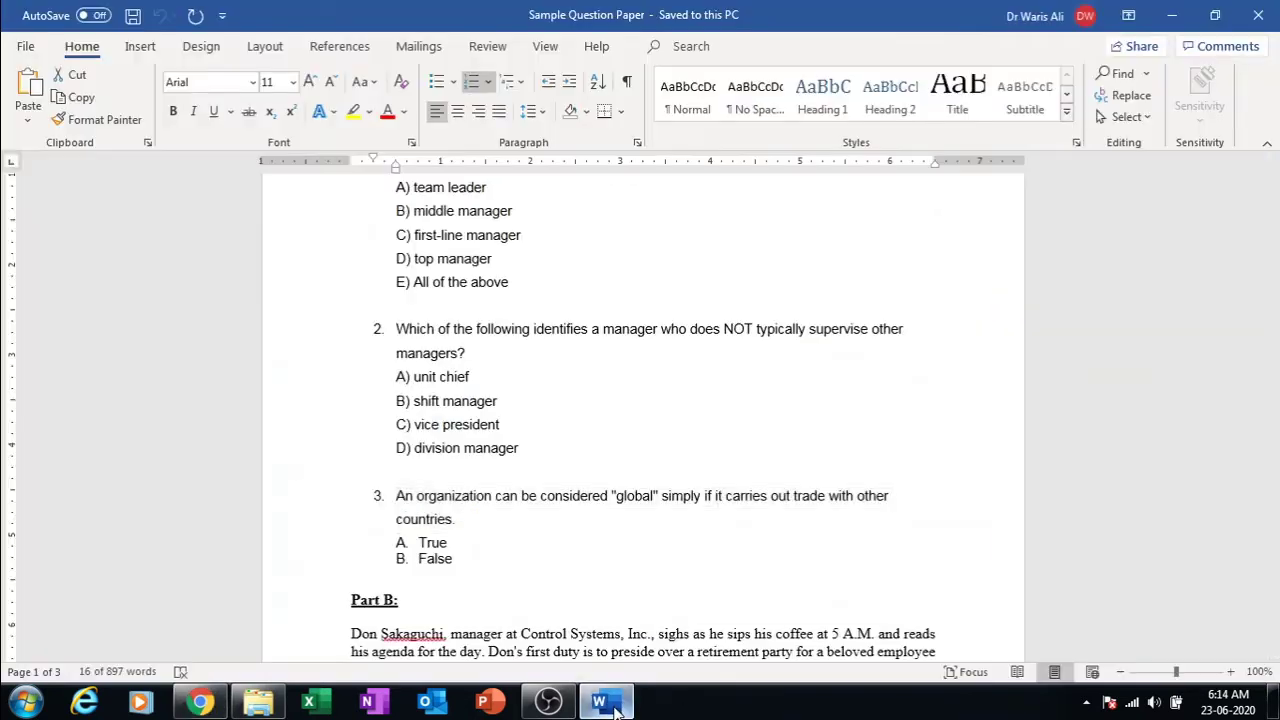
drag(464, 563, 405, 545)
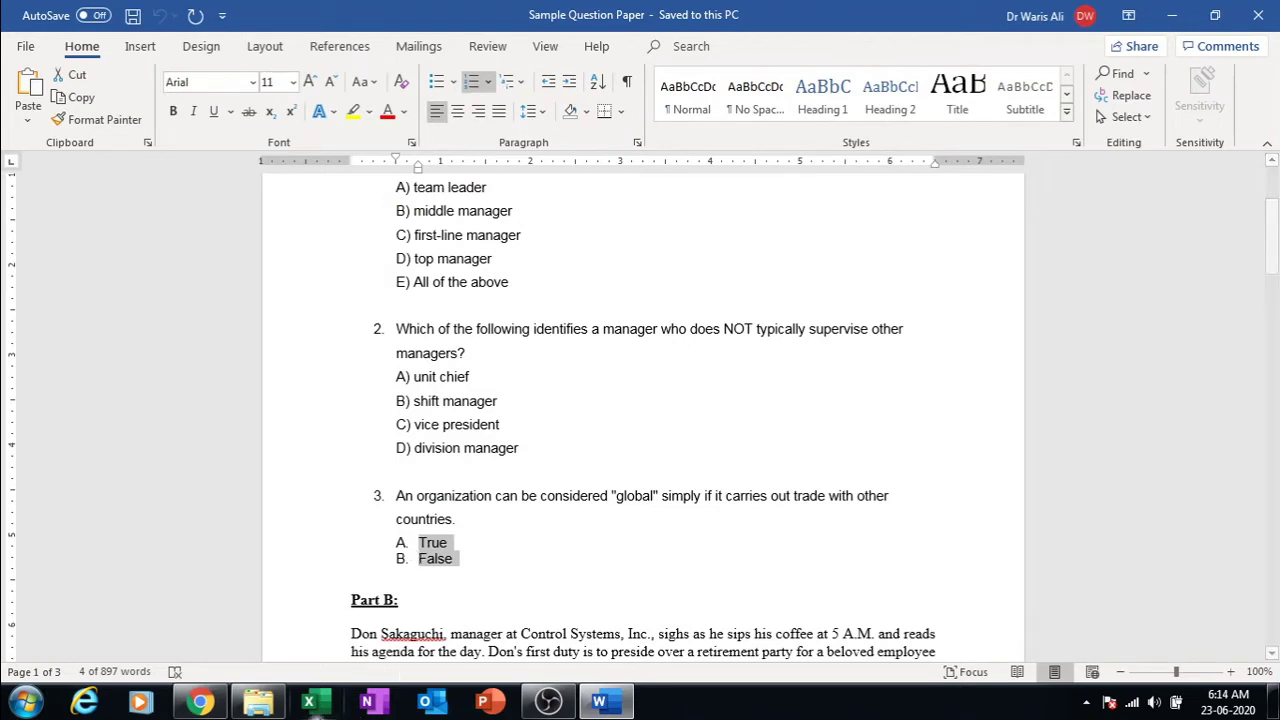
Step: Paste A. True and B. False as question 3's answer options
click(196, 706)
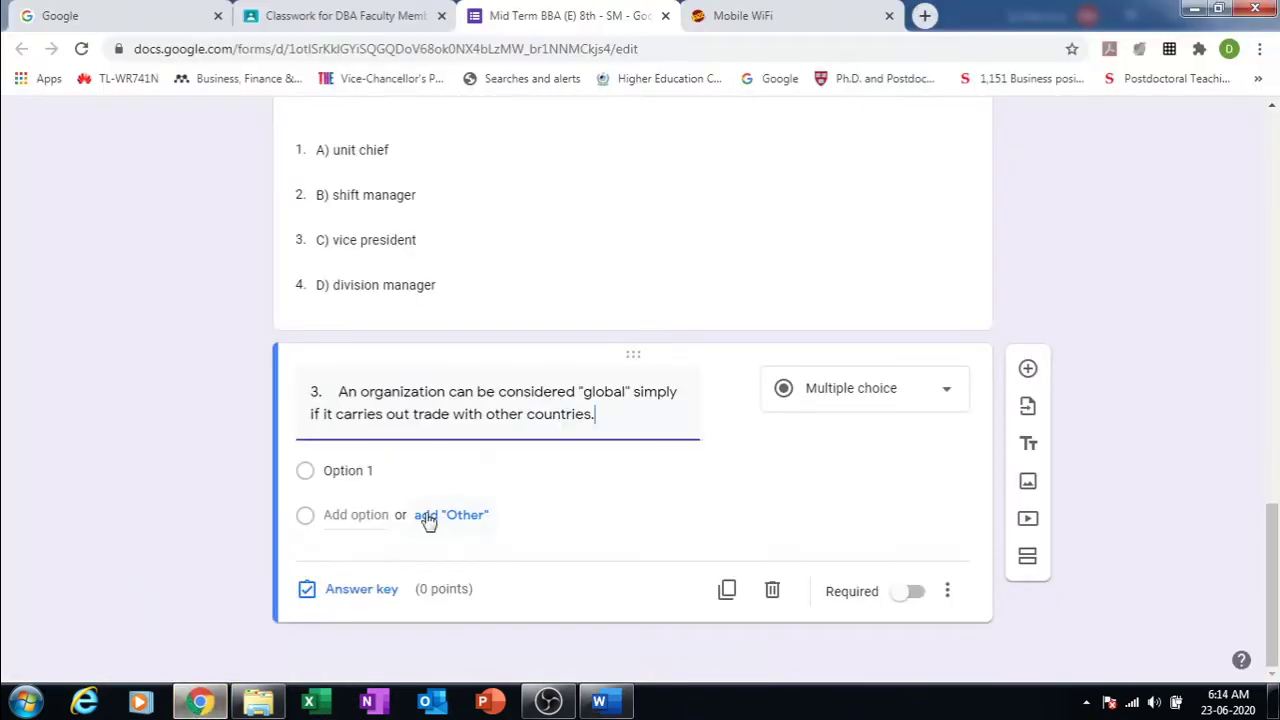
click(426, 467)
key(ctrl+v)
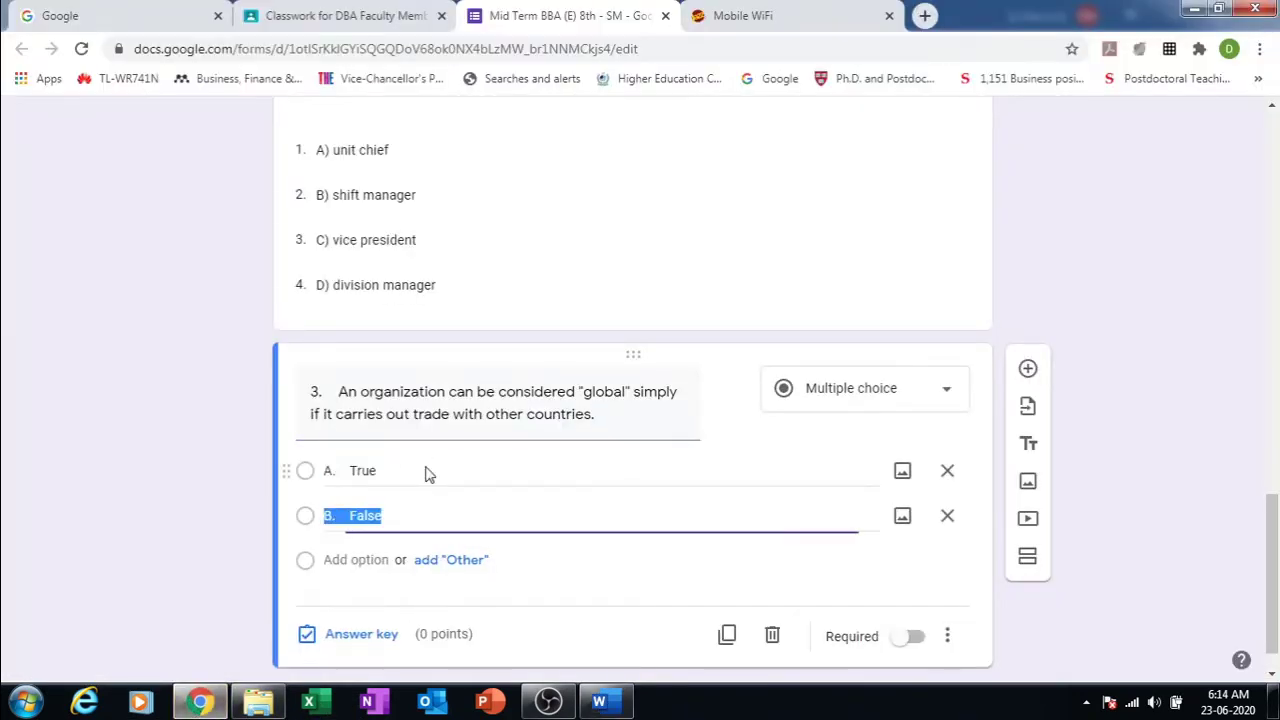
click(1137, 545)
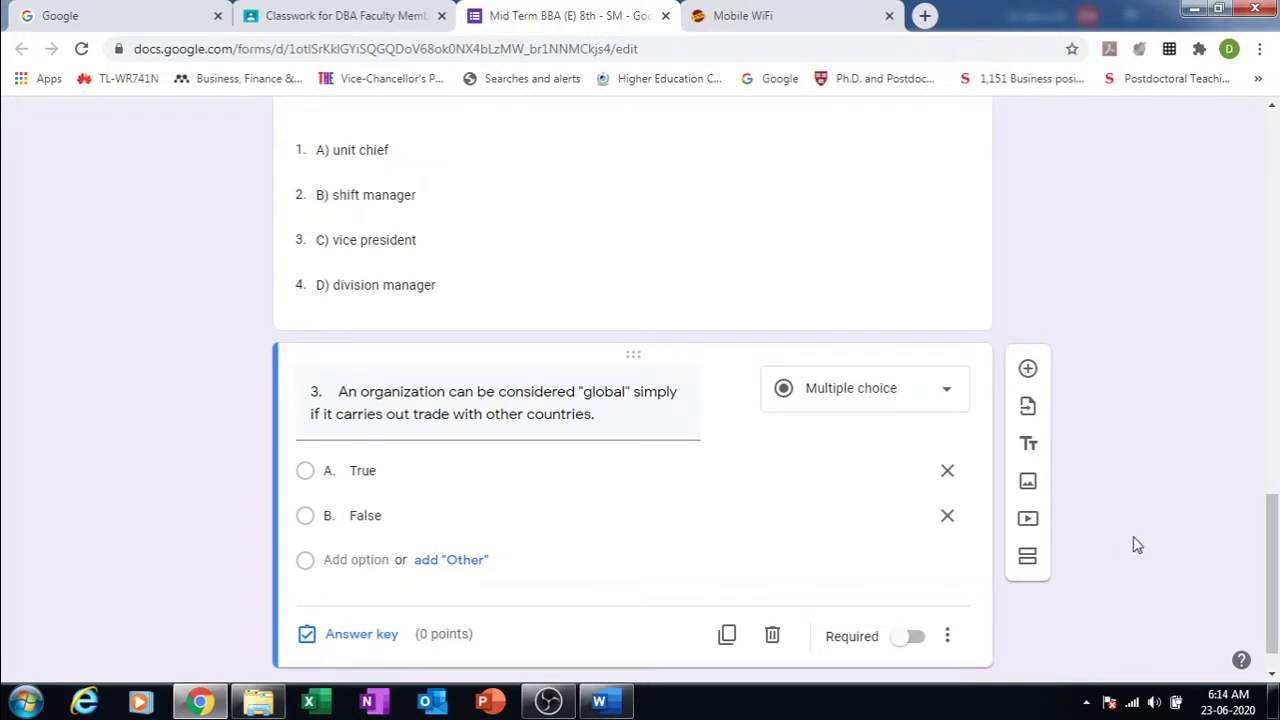
Step: Make question 3 a Dropdown question and clear the True/False selection in Word
click(950, 400)
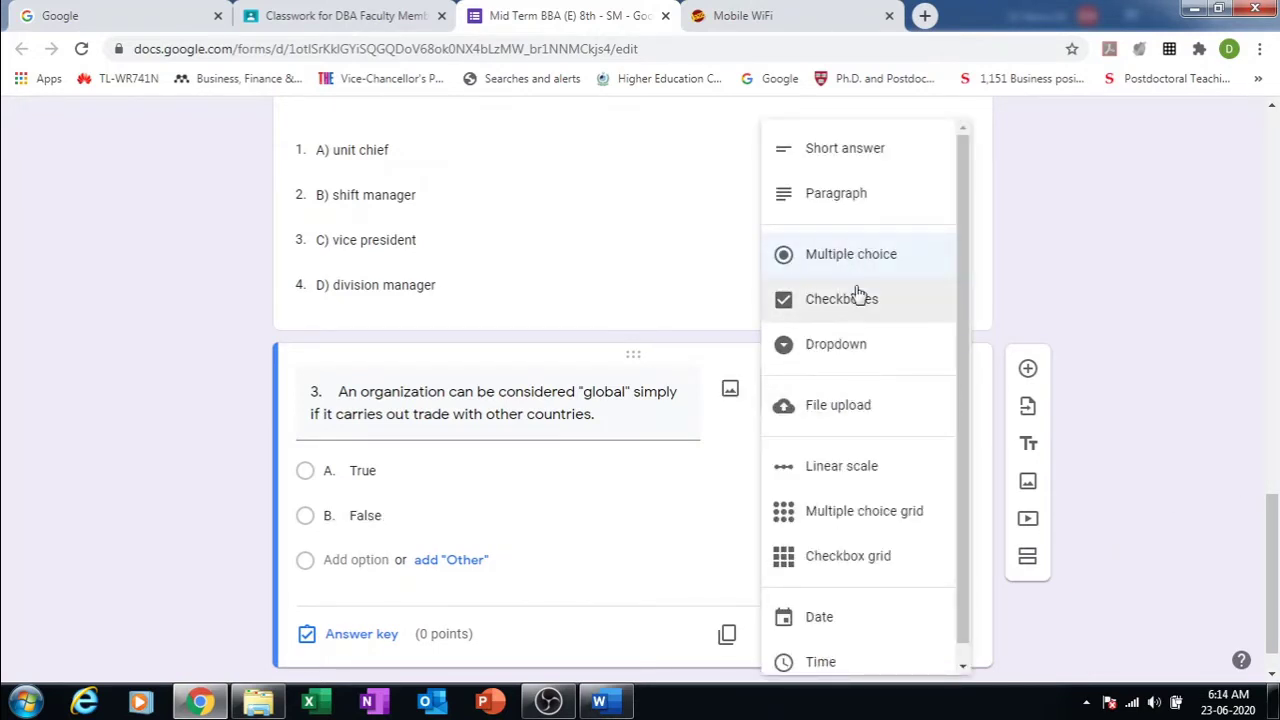
click(825, 352)
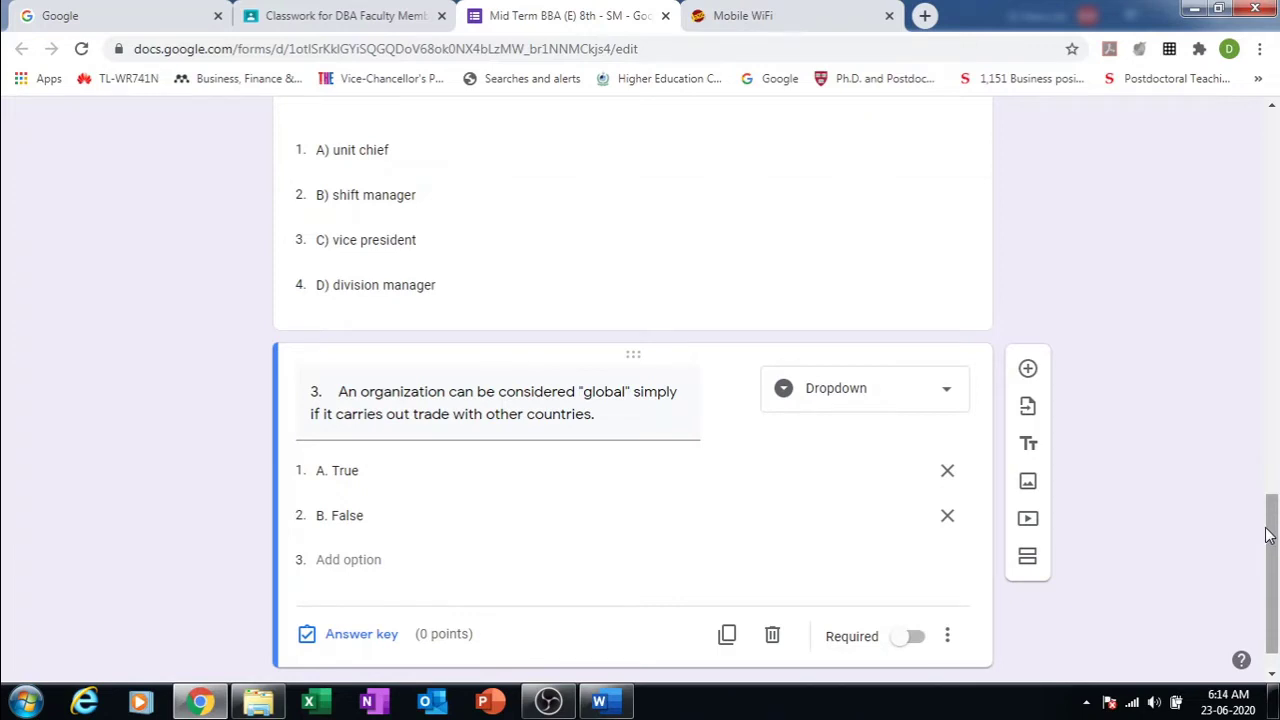
click(615, 705)
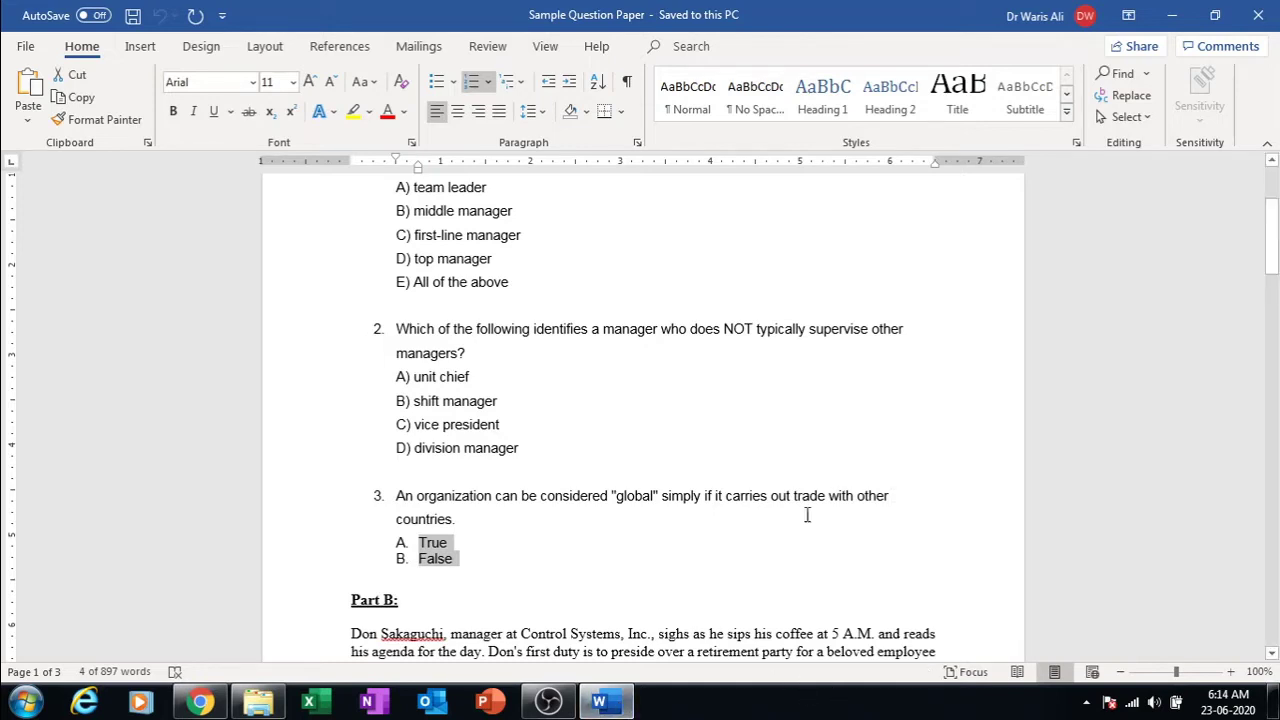
click(782, 584)
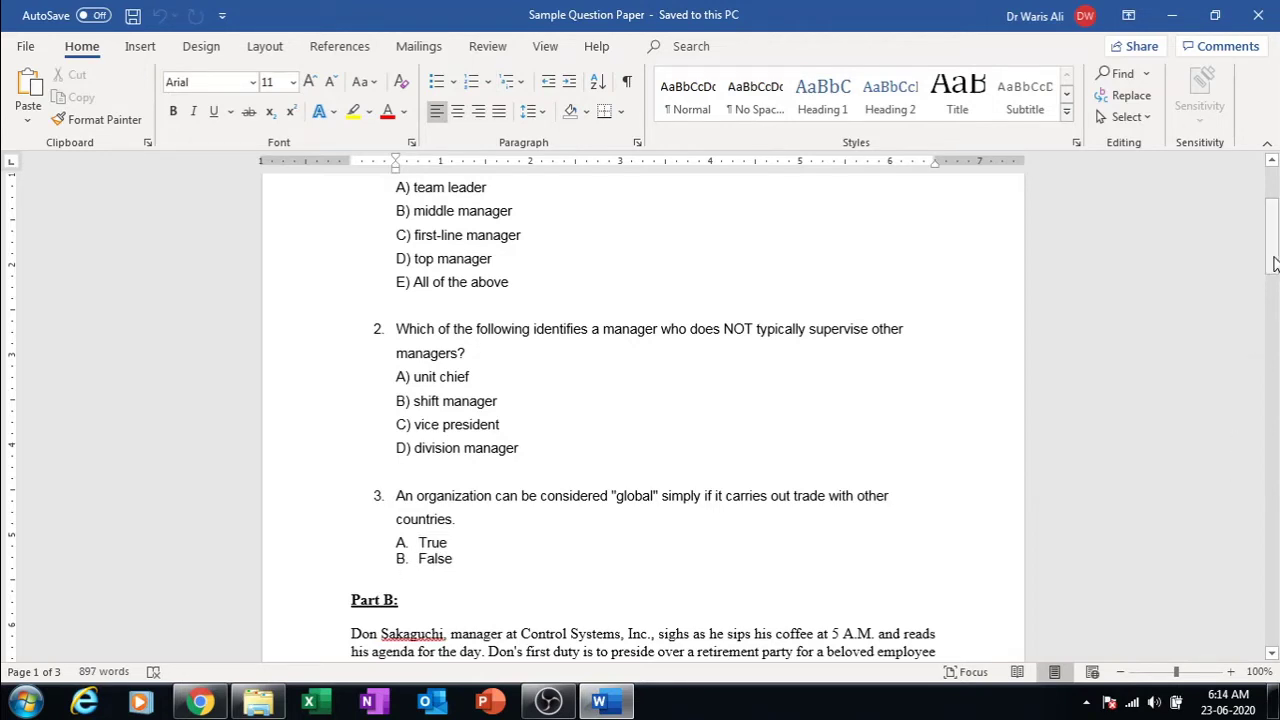
drag(1274, 262, 1274, 246)
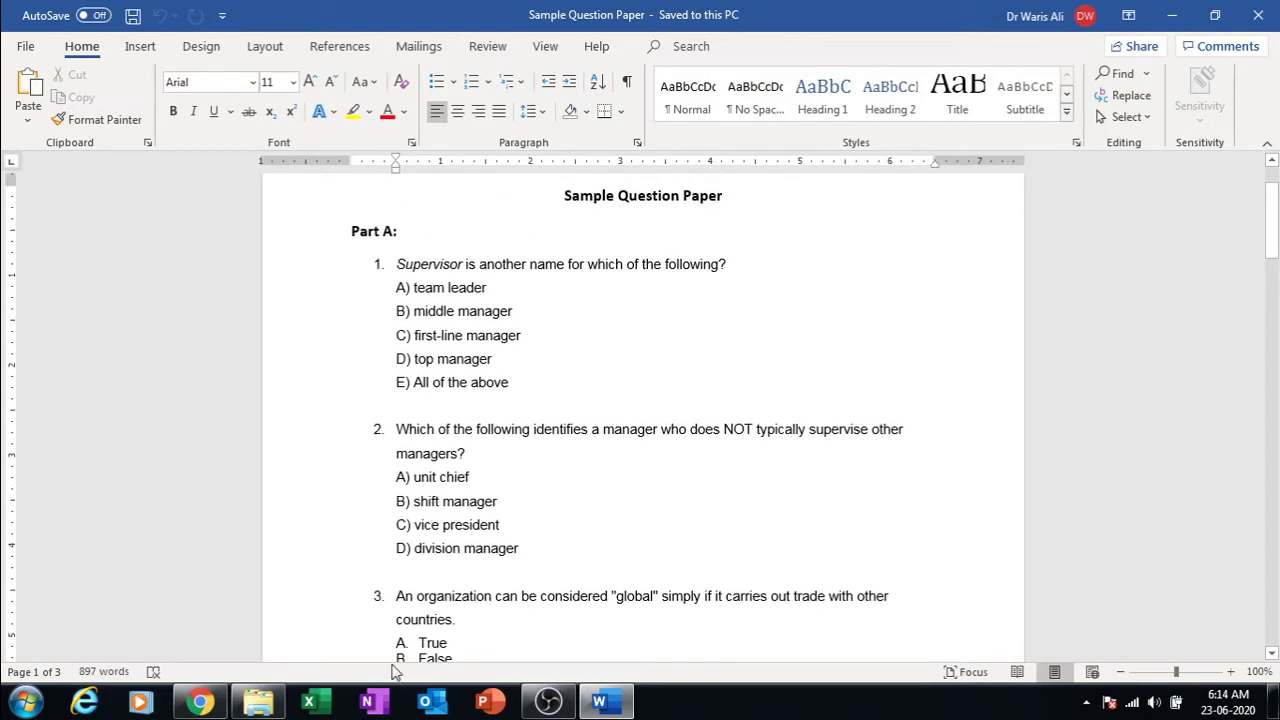
click(200, 702)
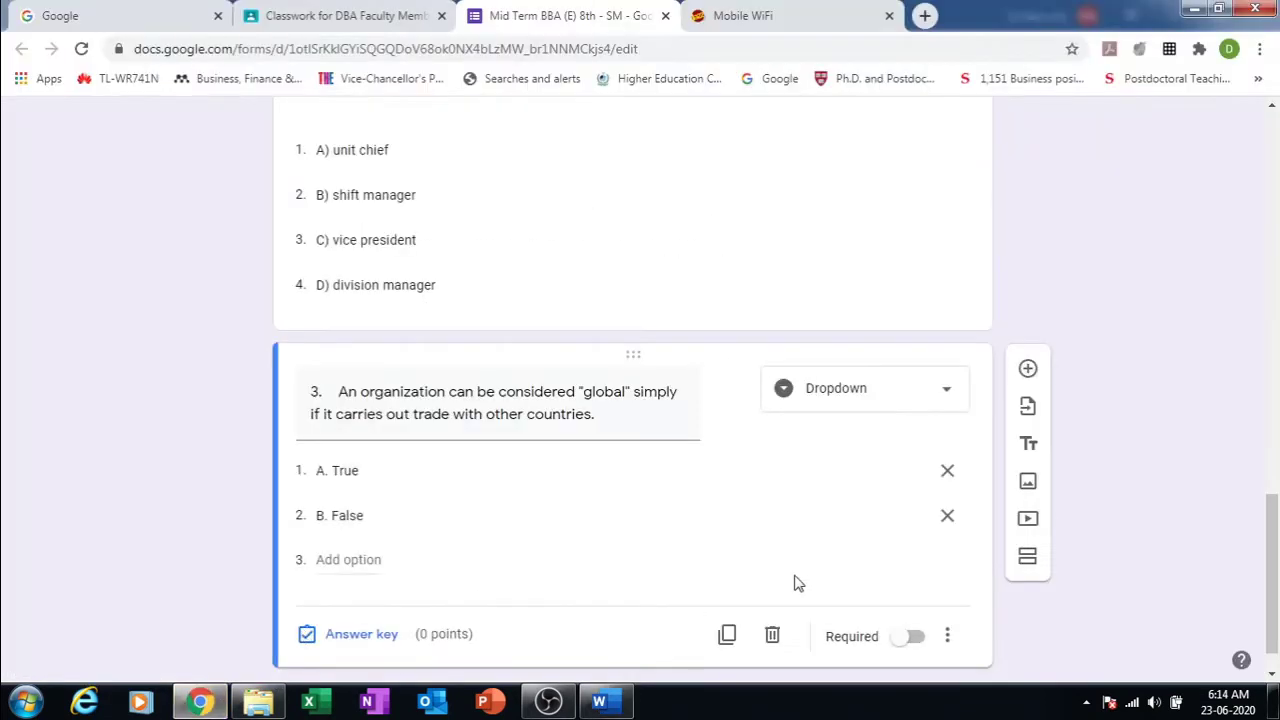
drag(1272, 565, 1235, 137)
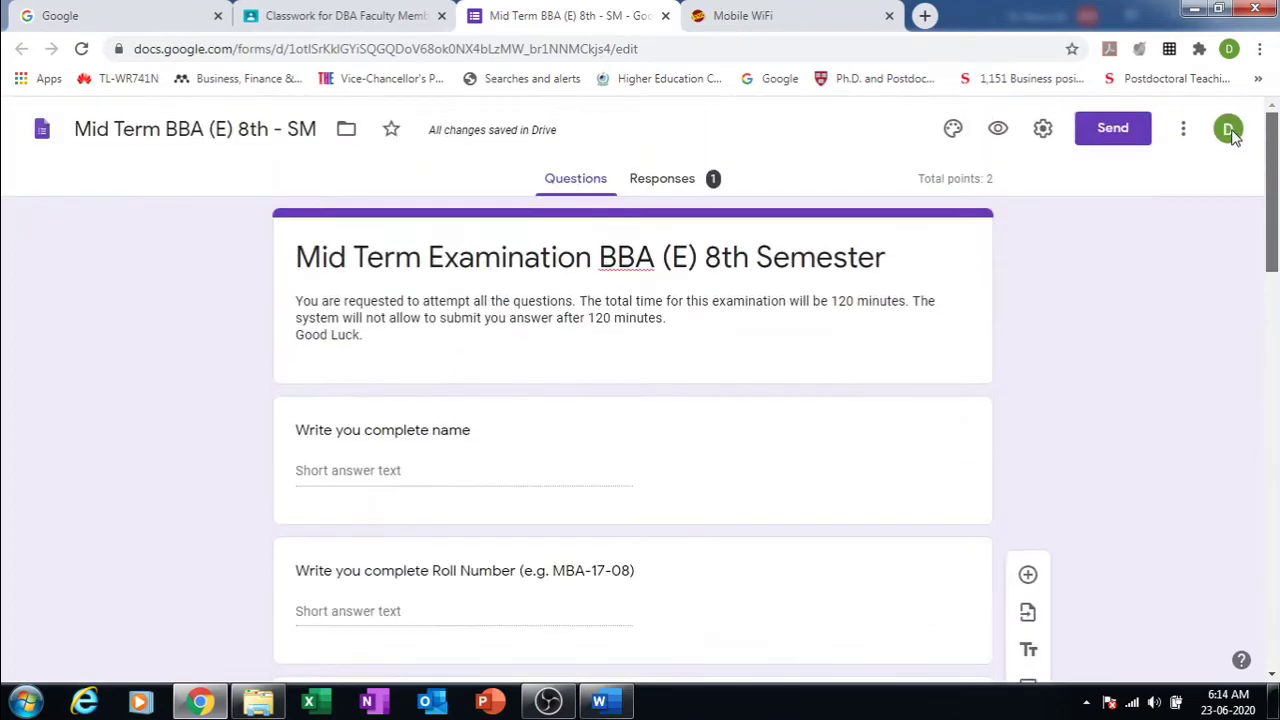
Step: Preview the quiz and check the dropdown choices of questions 1, 2 and 3
click(1001, 132)
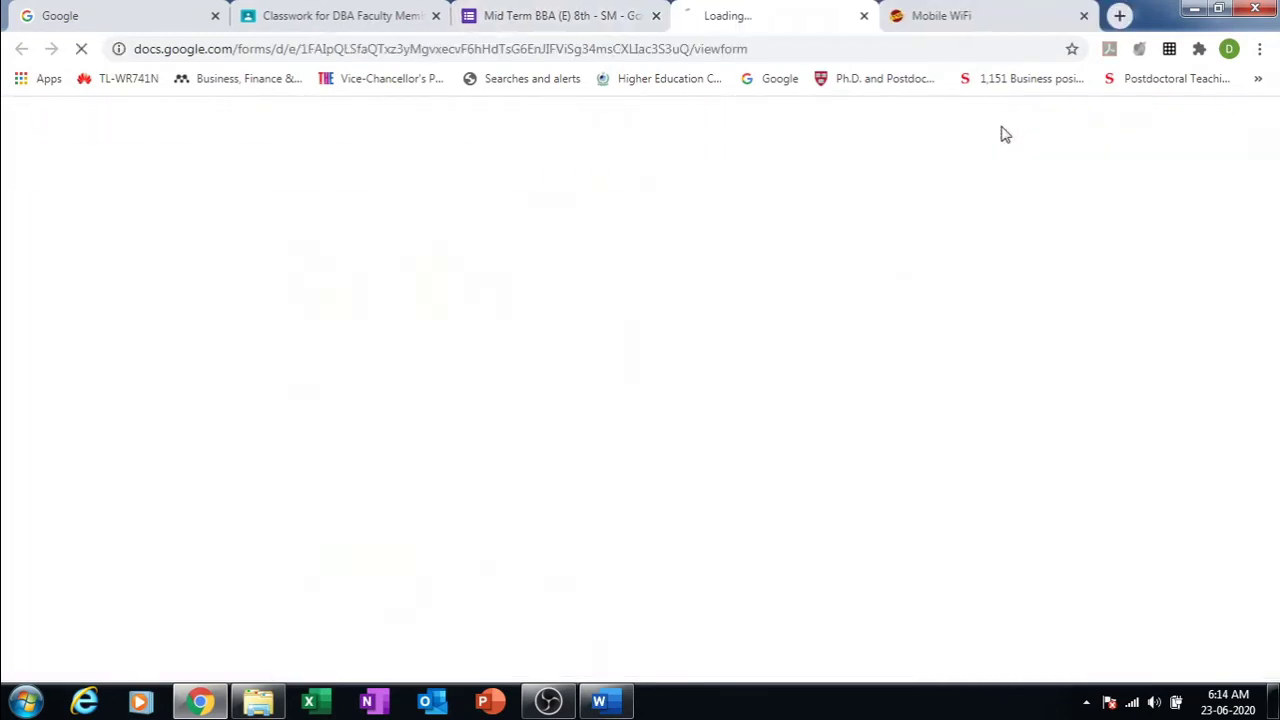
drag(1276, 262, 1277, 544)
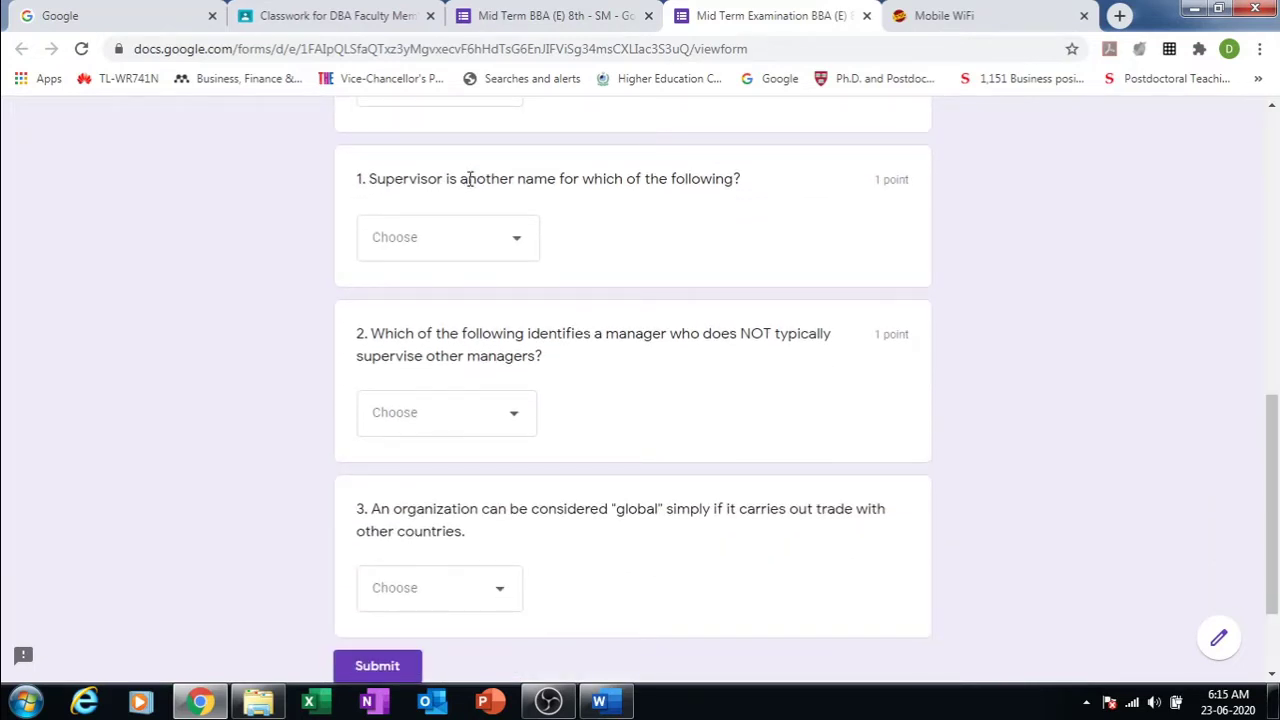
click(523, 240)
click(523, 240)
click(516, 410)
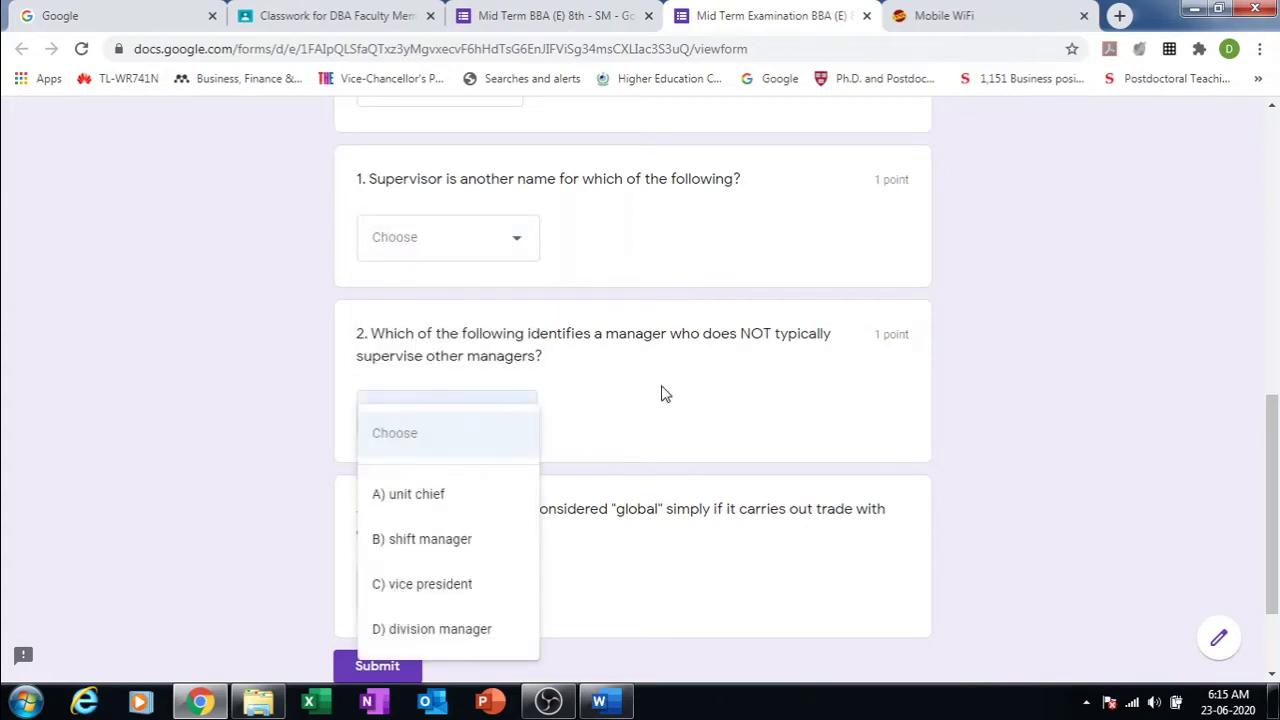
click(707, 406)
click(503, 589)
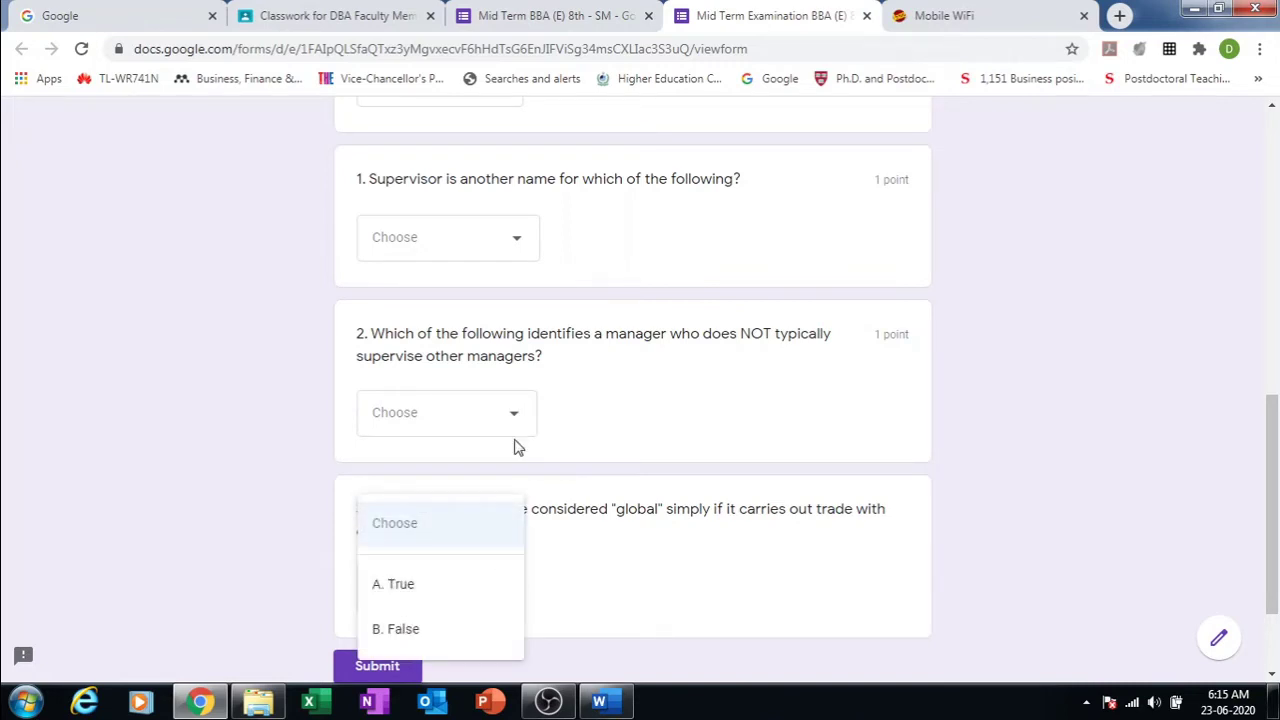
click(519, 248)
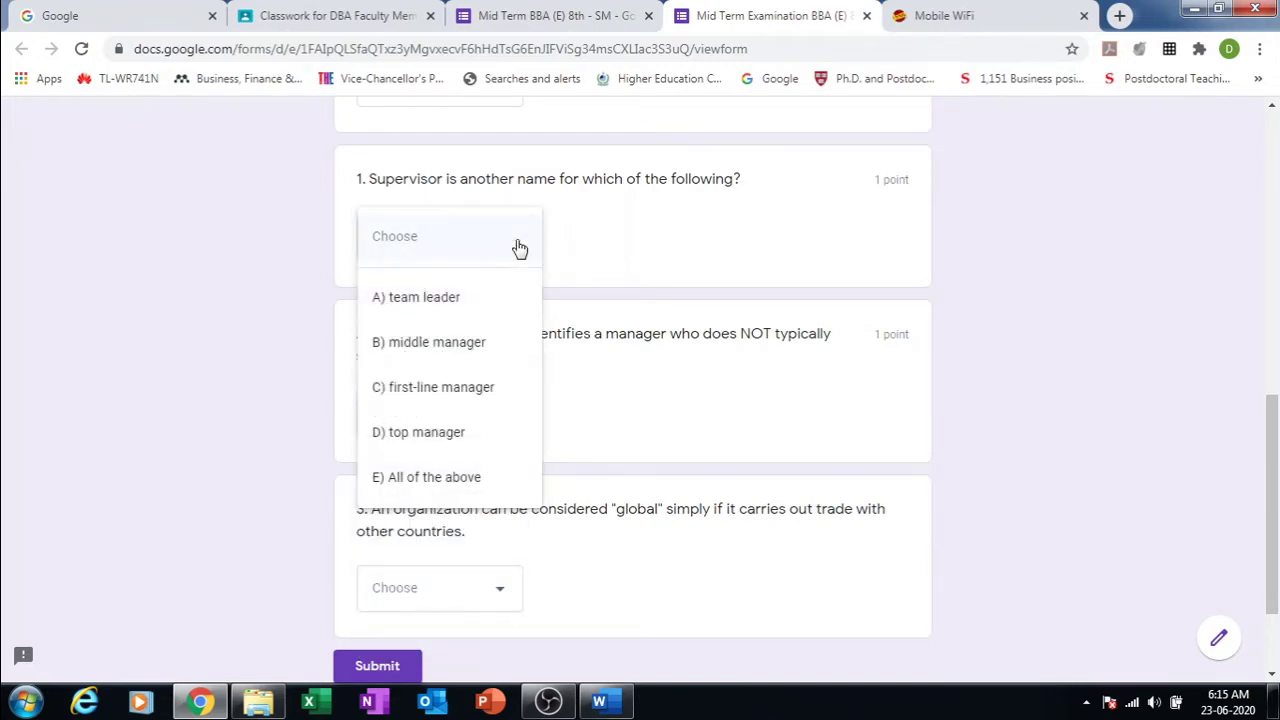
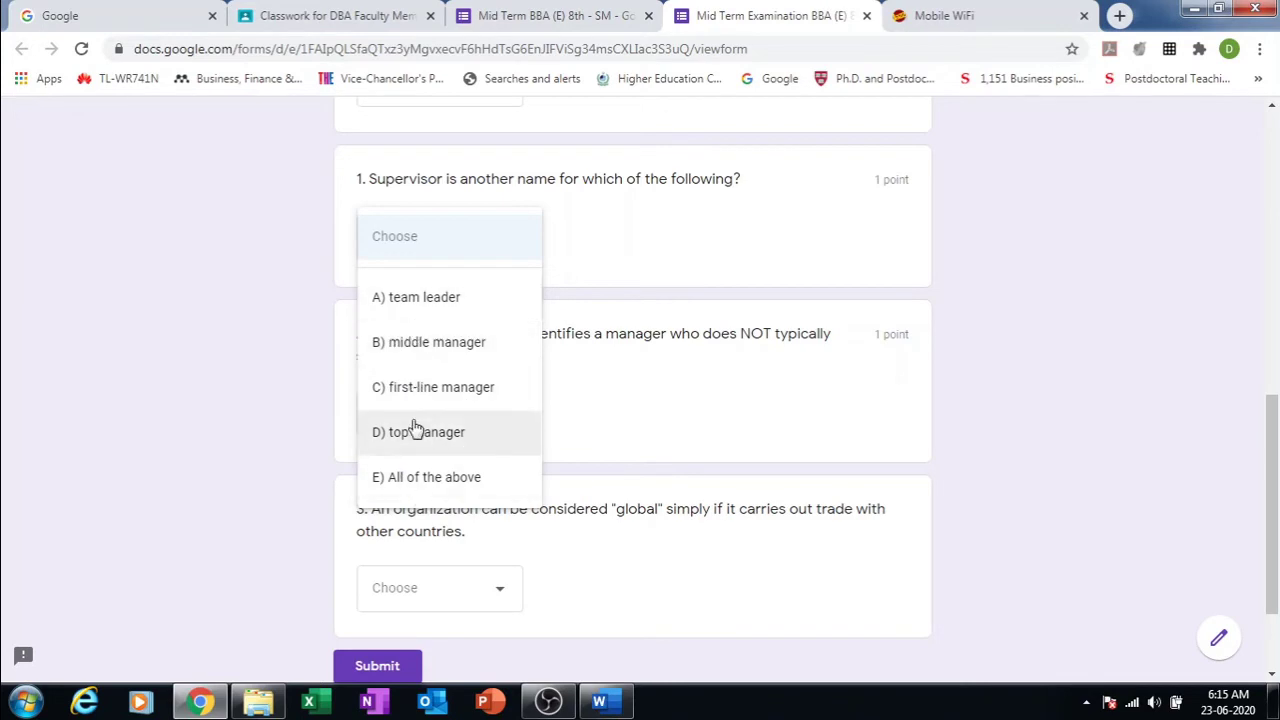
Step: Close the preview's open answer dropdown and return to the 'Mid Term BBA (E) 8th - SM' editor tab
click(1000, 466)
click(563, 12)
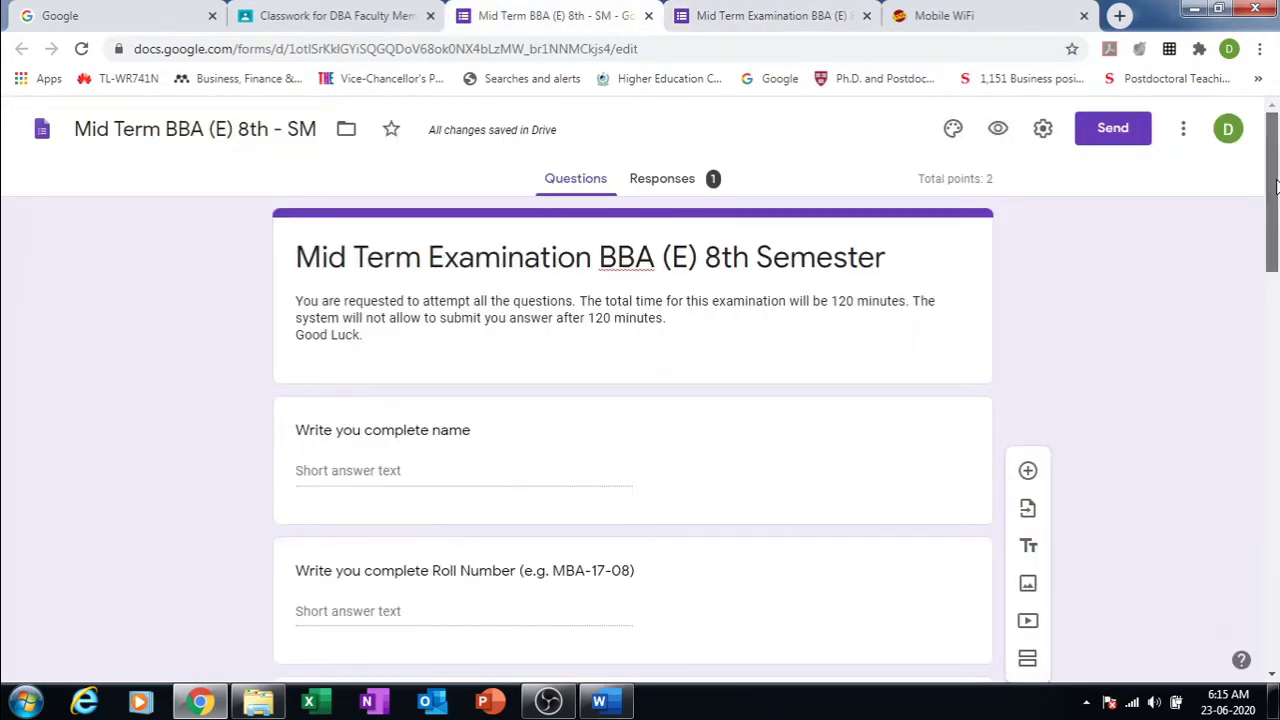
drag(1276, 185, 1277, 370)
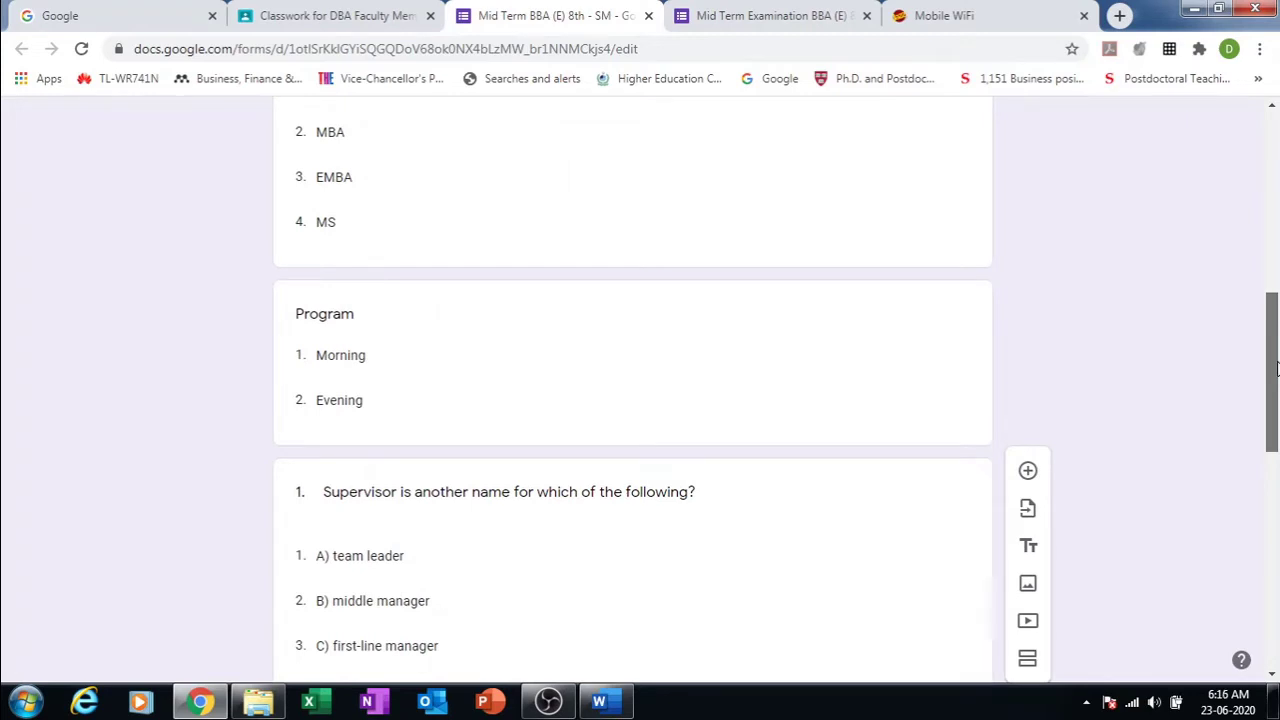
drag(1277, 370, 1277, 390)
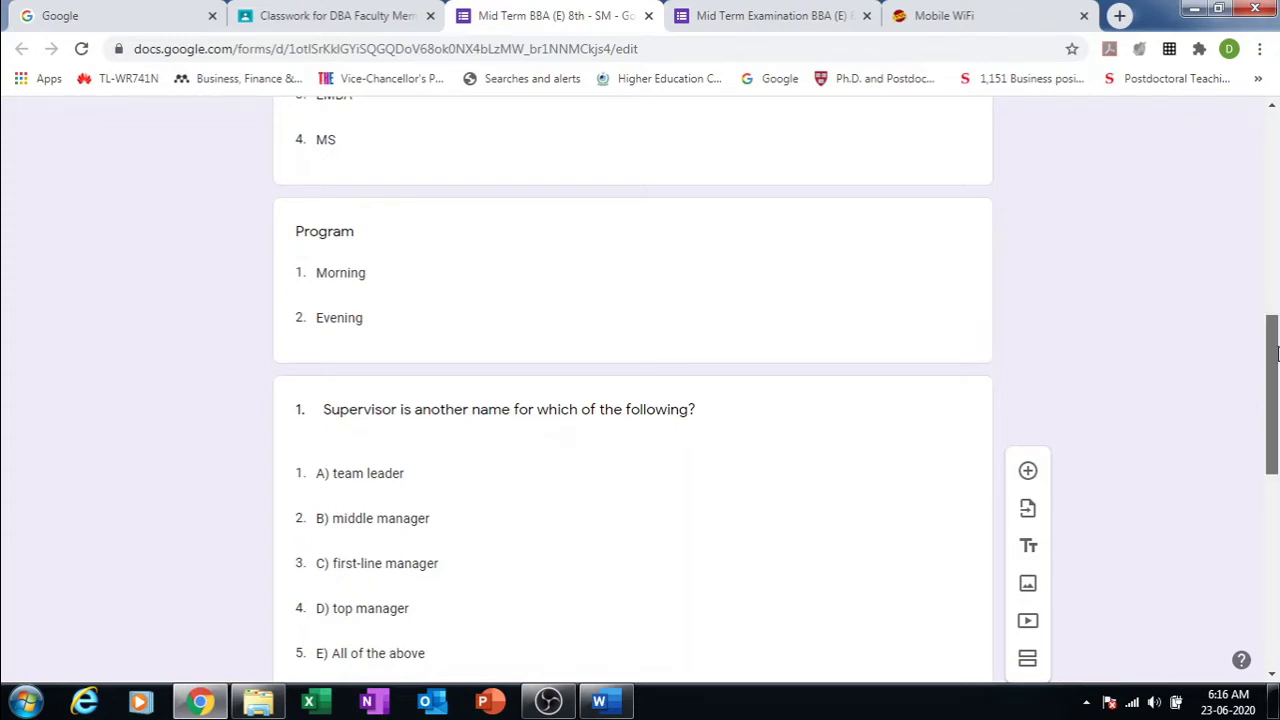
drag(1275, 350, 1275, 427)
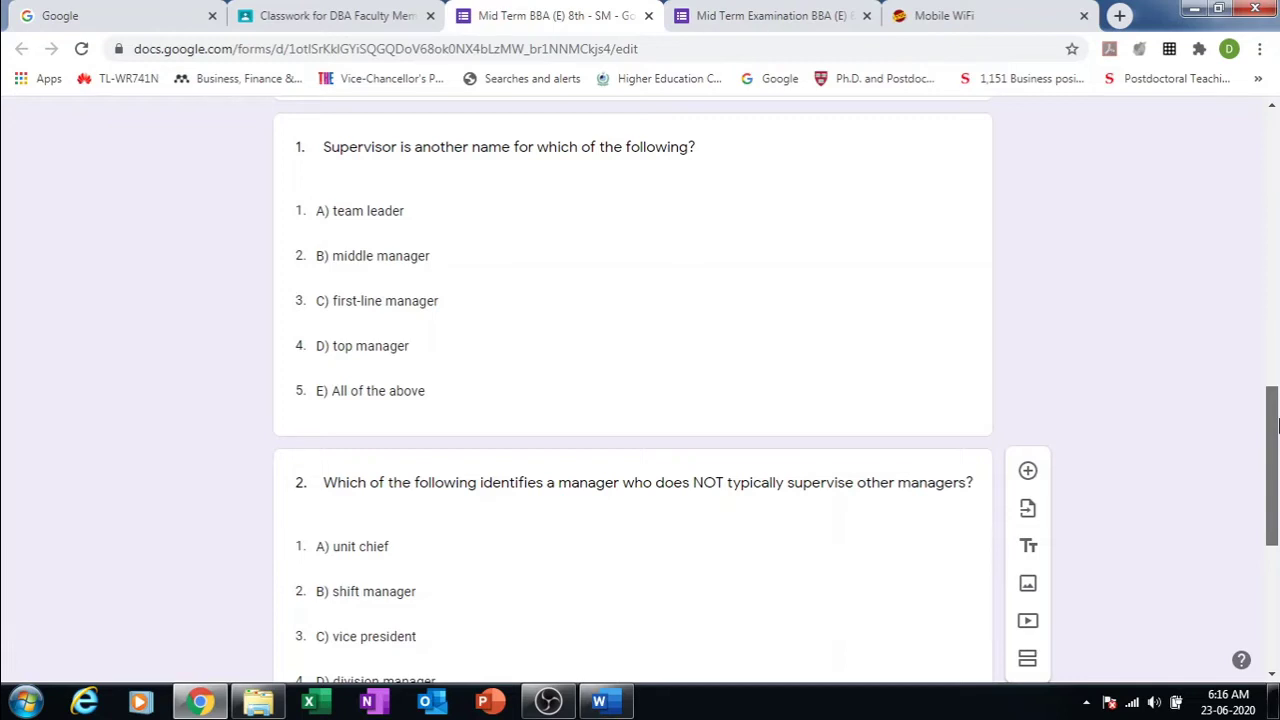
drag(1277, 425, 1277, 557)
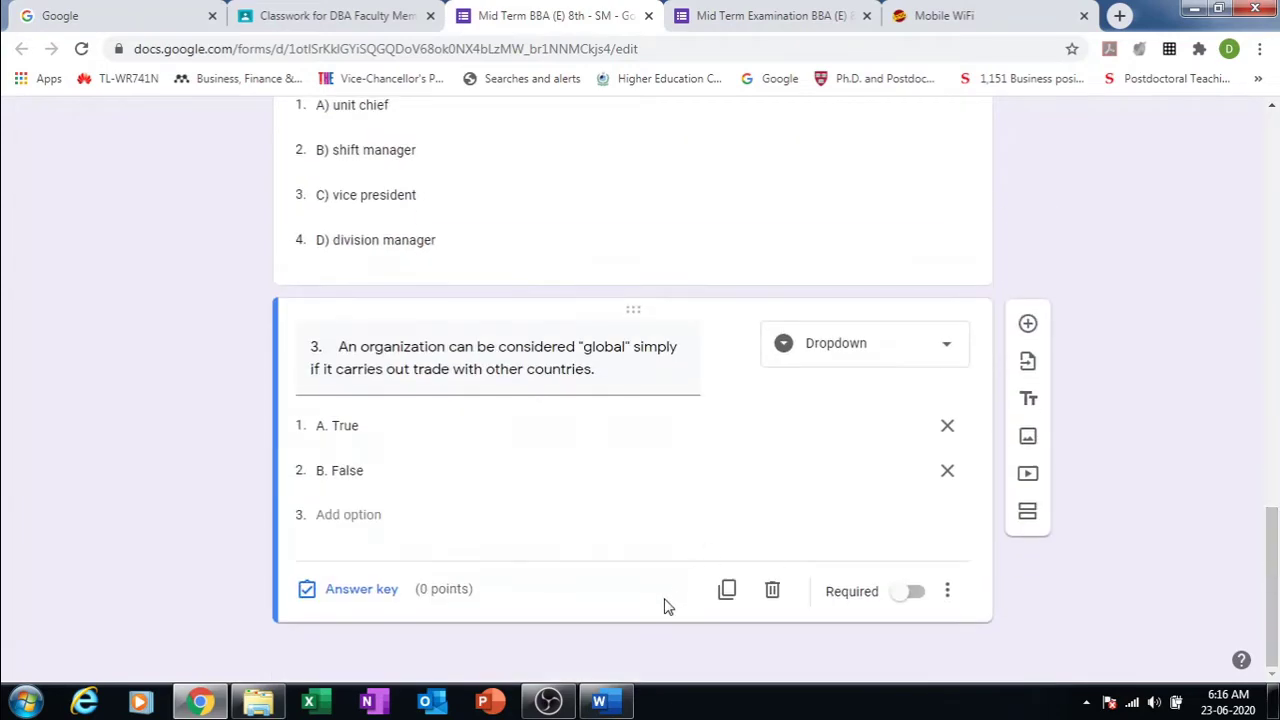
Step: Select and copy the Part B case-study paragraph in the Word question paper
click(612, 708)
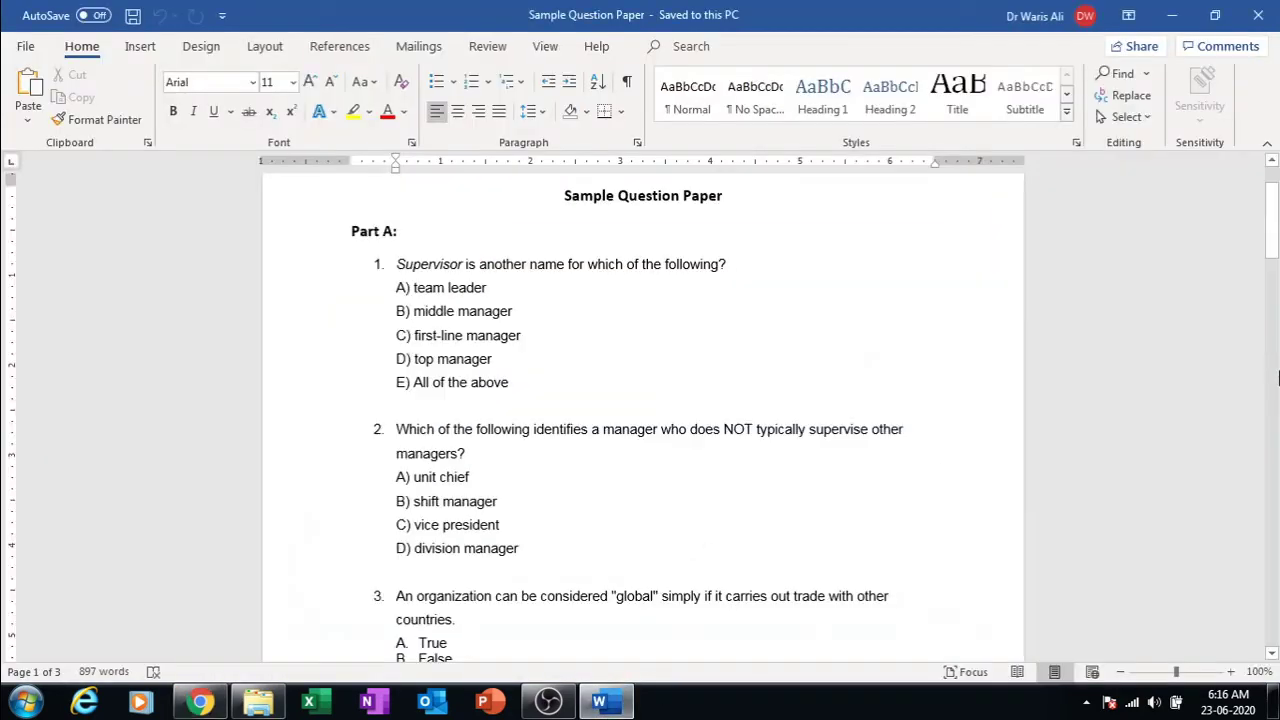
drag(1274, 225, 1276, 300)
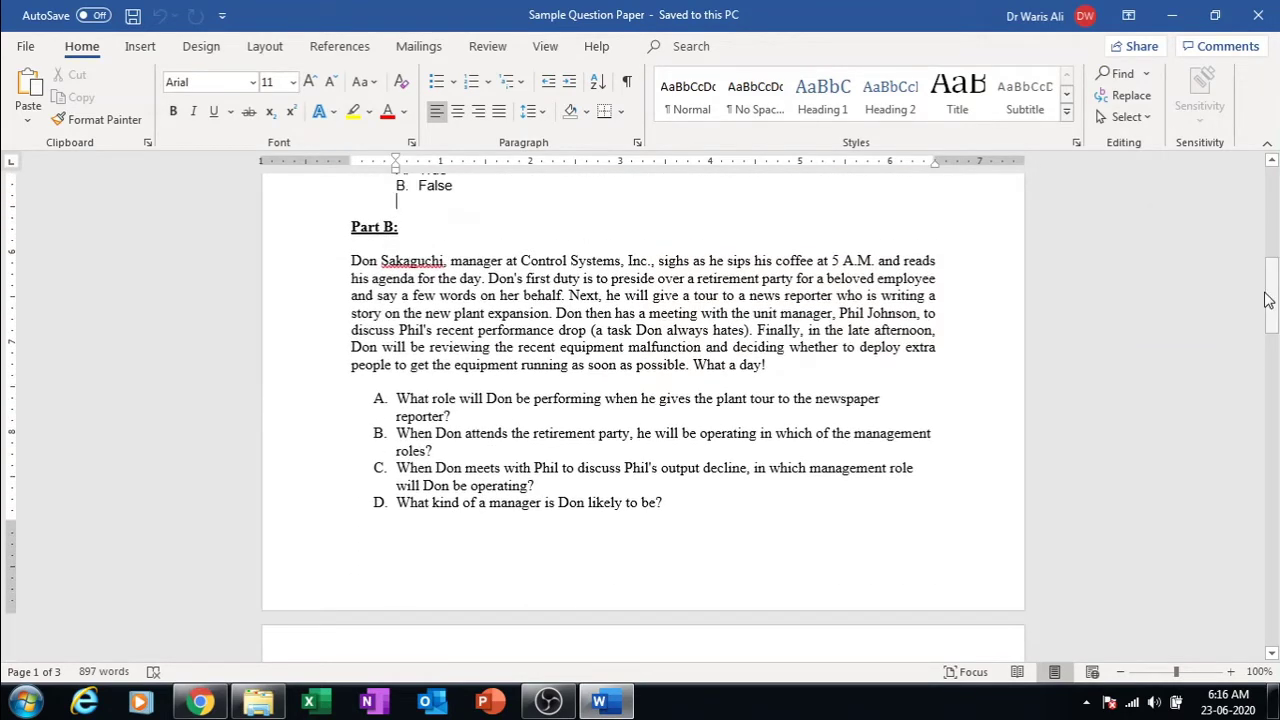
triple_click(578, 285)
double_click(578, 285)
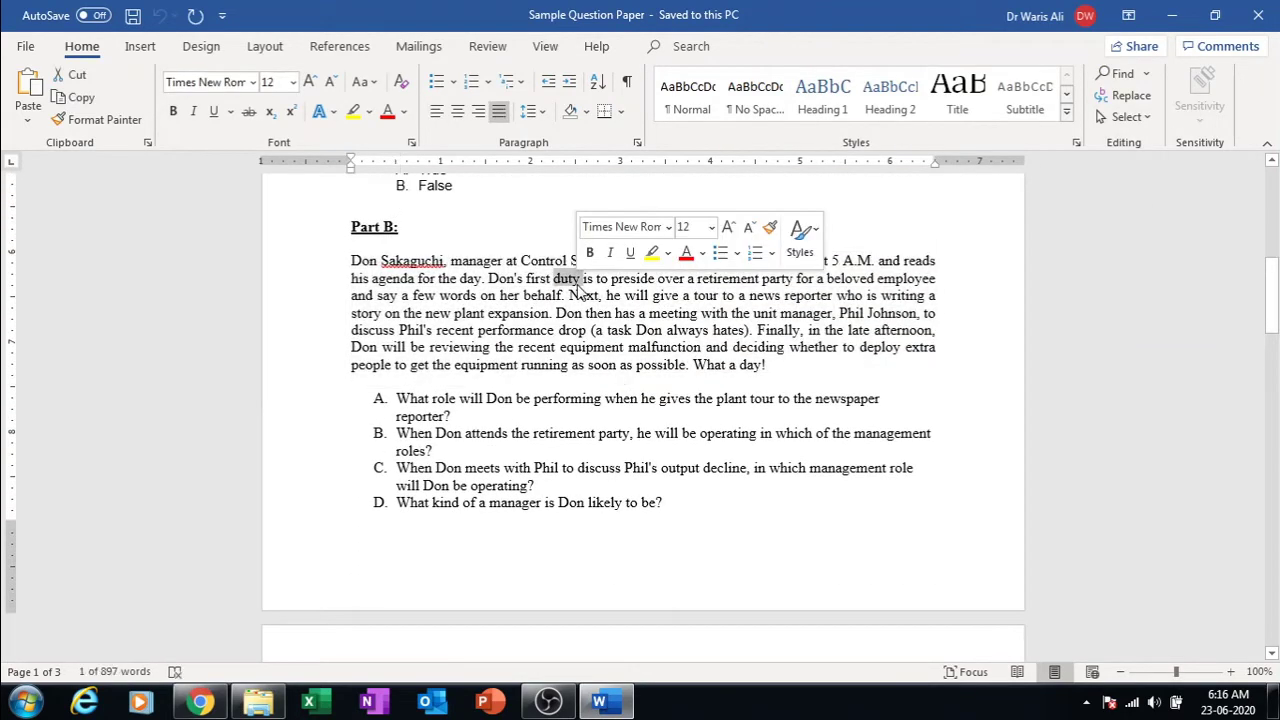
triple_click(578, 287)
key(ctrl+c)
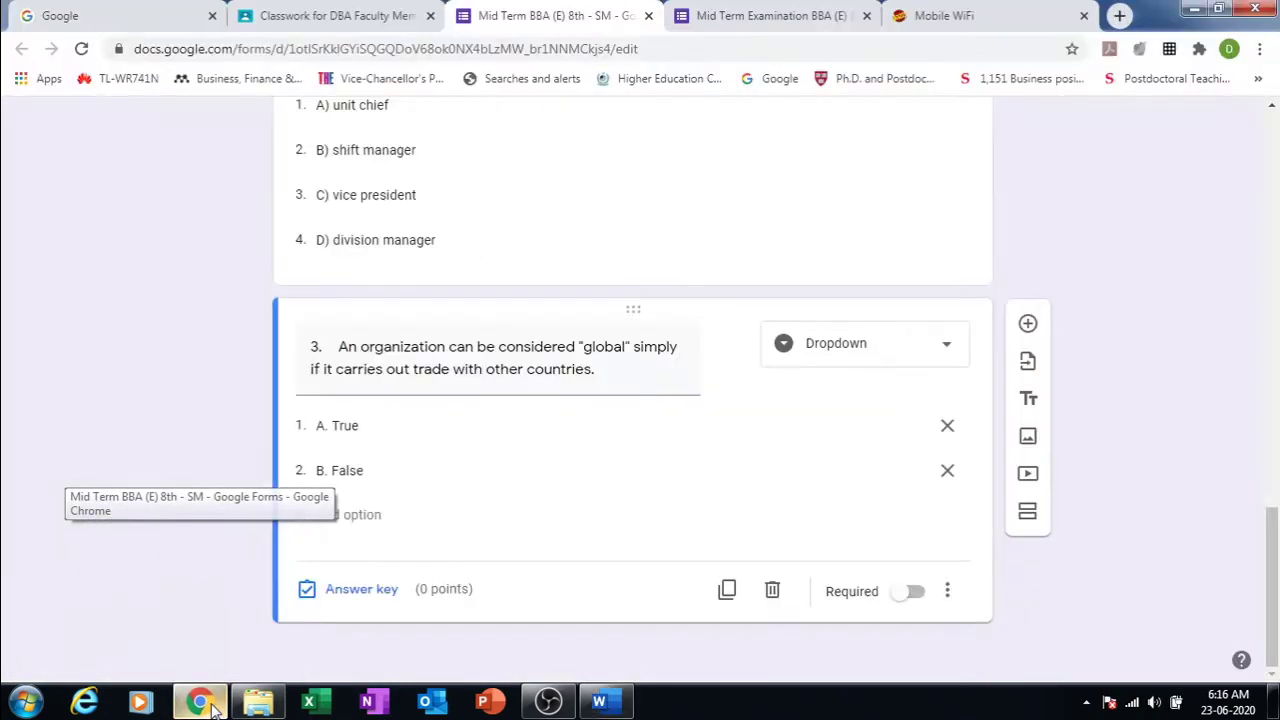
Step: Add a new question after question 3 with the Part B case paragraph as its text
click(210, 610)
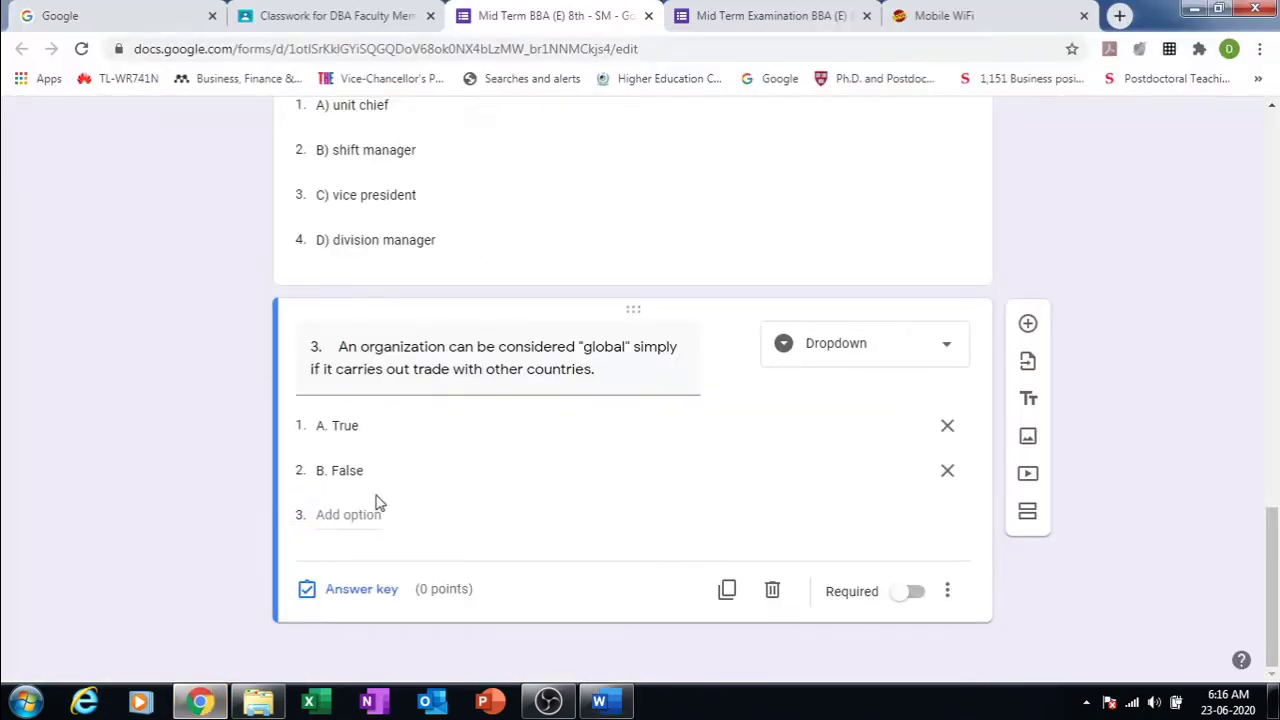
click(1026, 330)
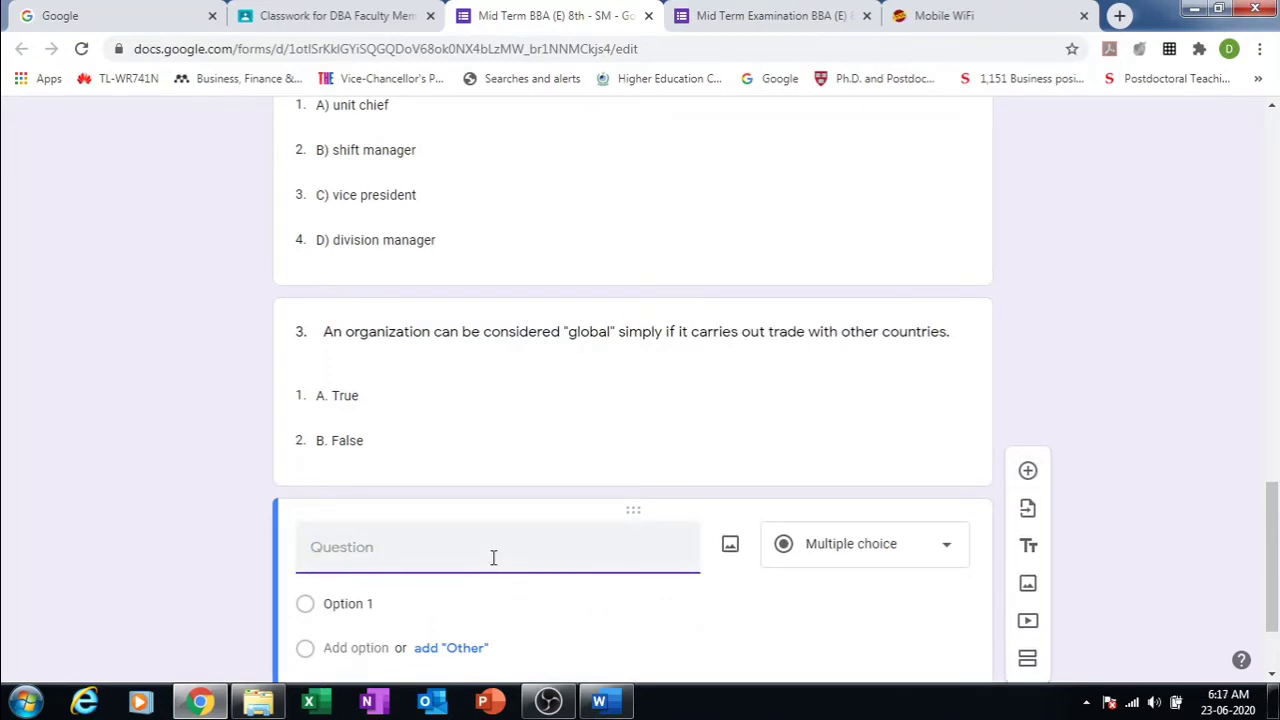
key(ctrl+v)
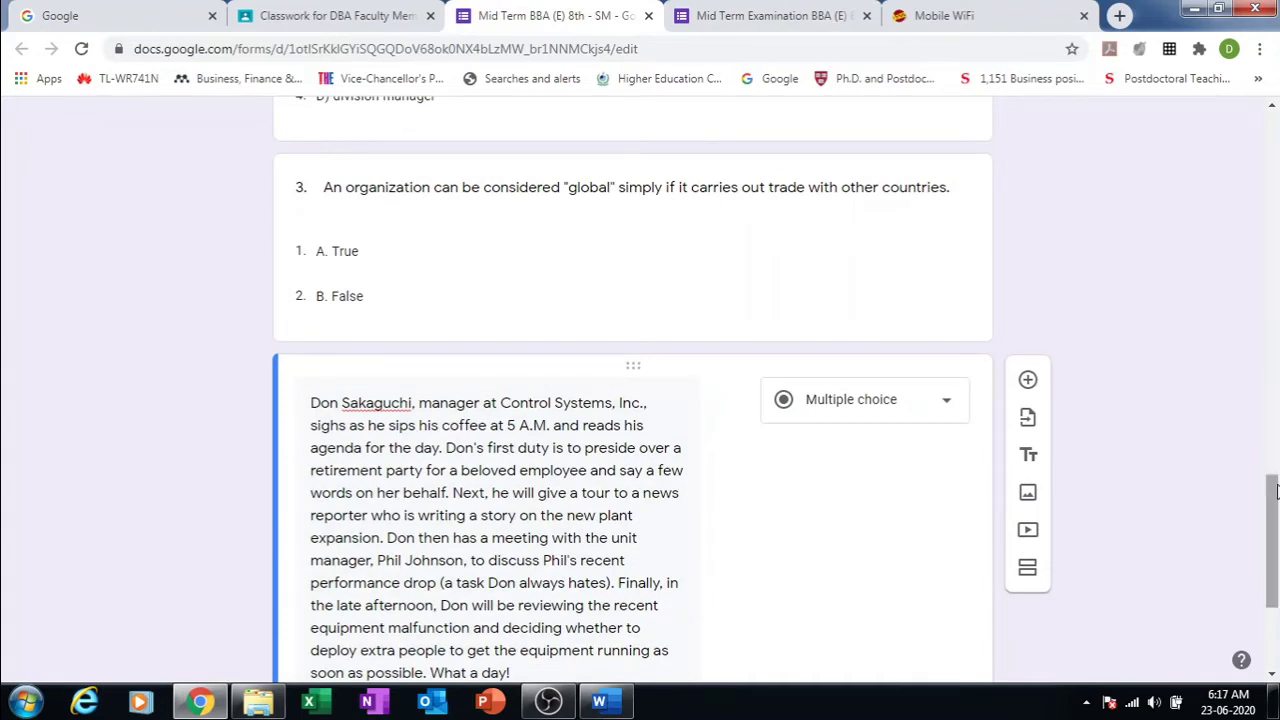
drag(1275, 490, 1275, 550)
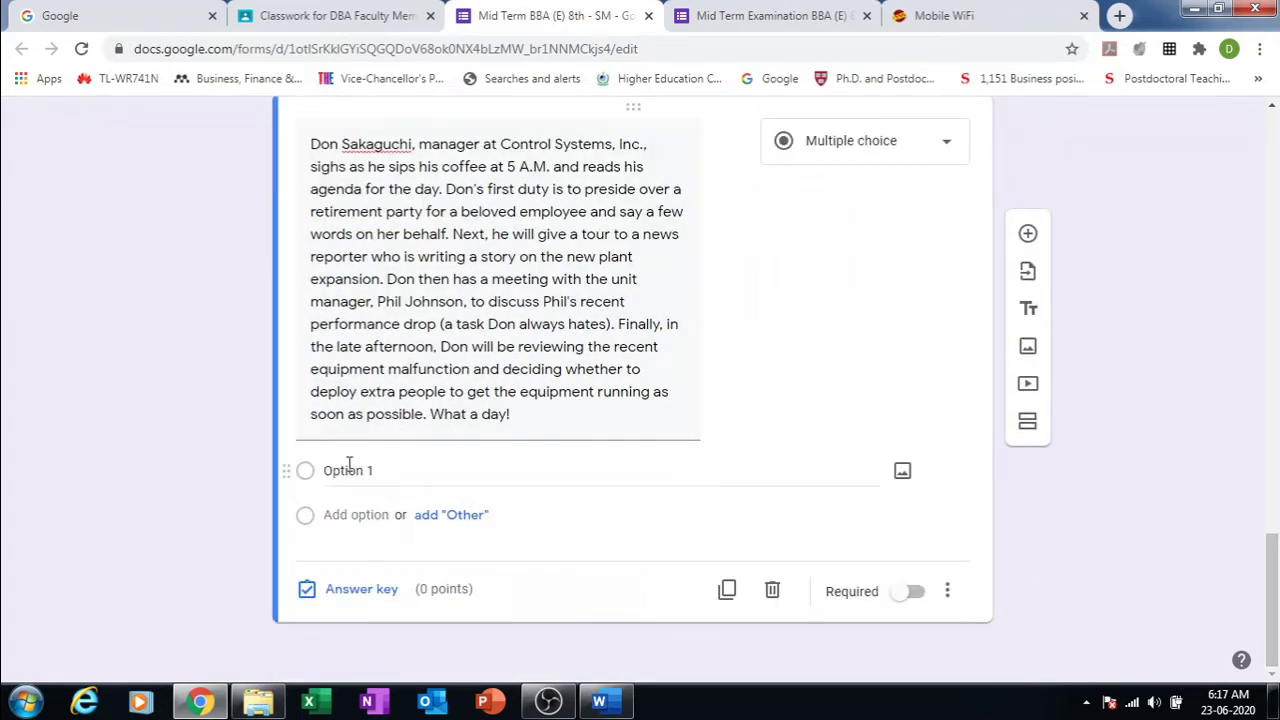
click(395, 475)
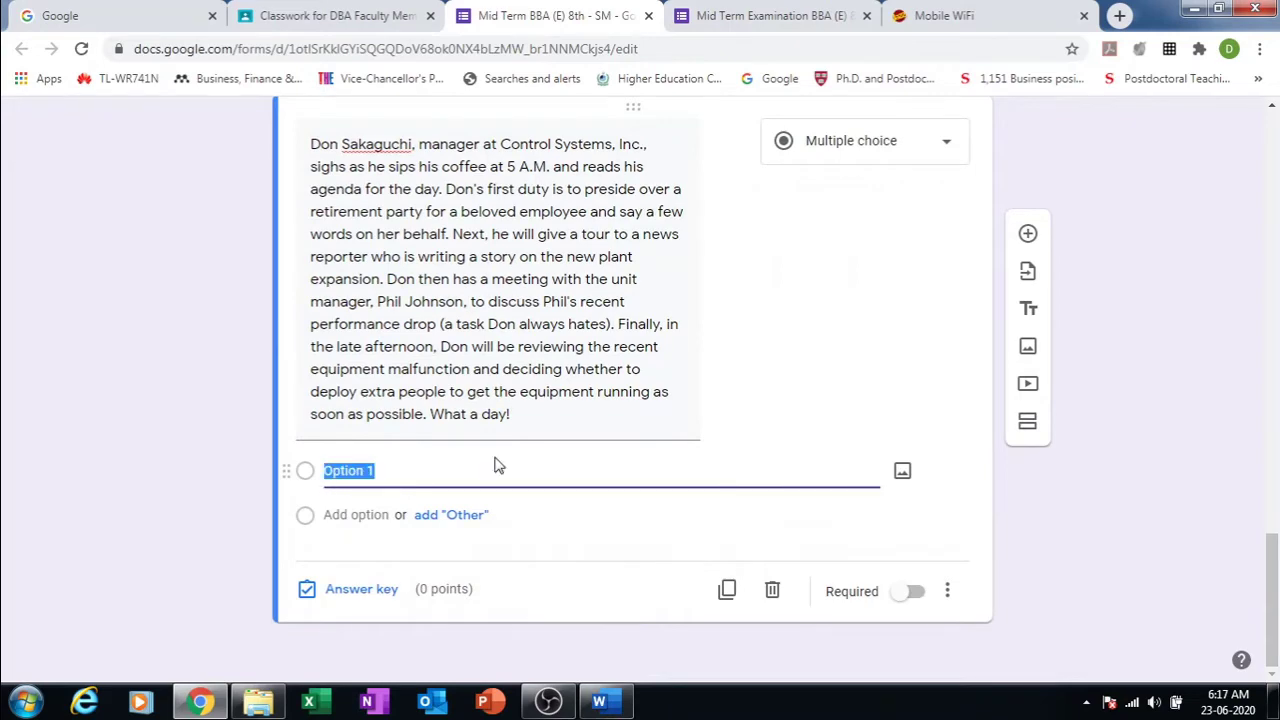
click(599, 701)
Step: Copy Part B sub-questions A through the equipment-malfunction question from the Word paper
triple_click(520, 404)
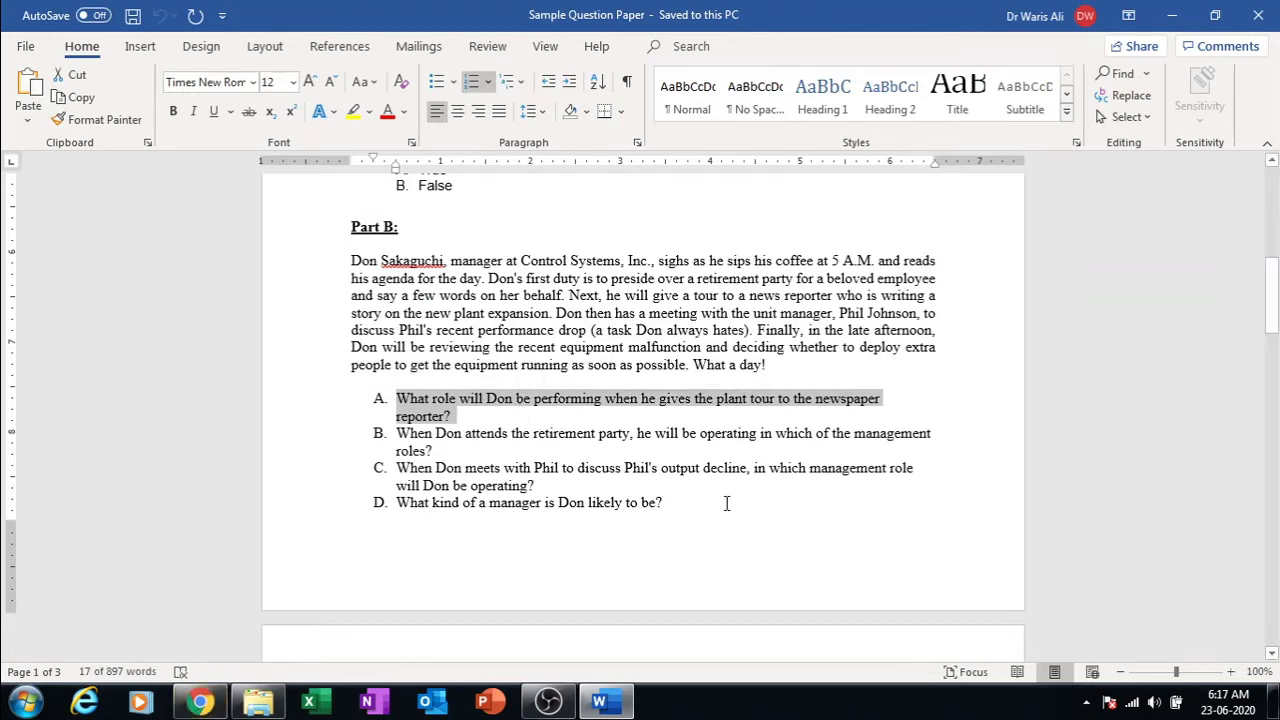
click(897, 402)
drag(397, 400, 560, 265)
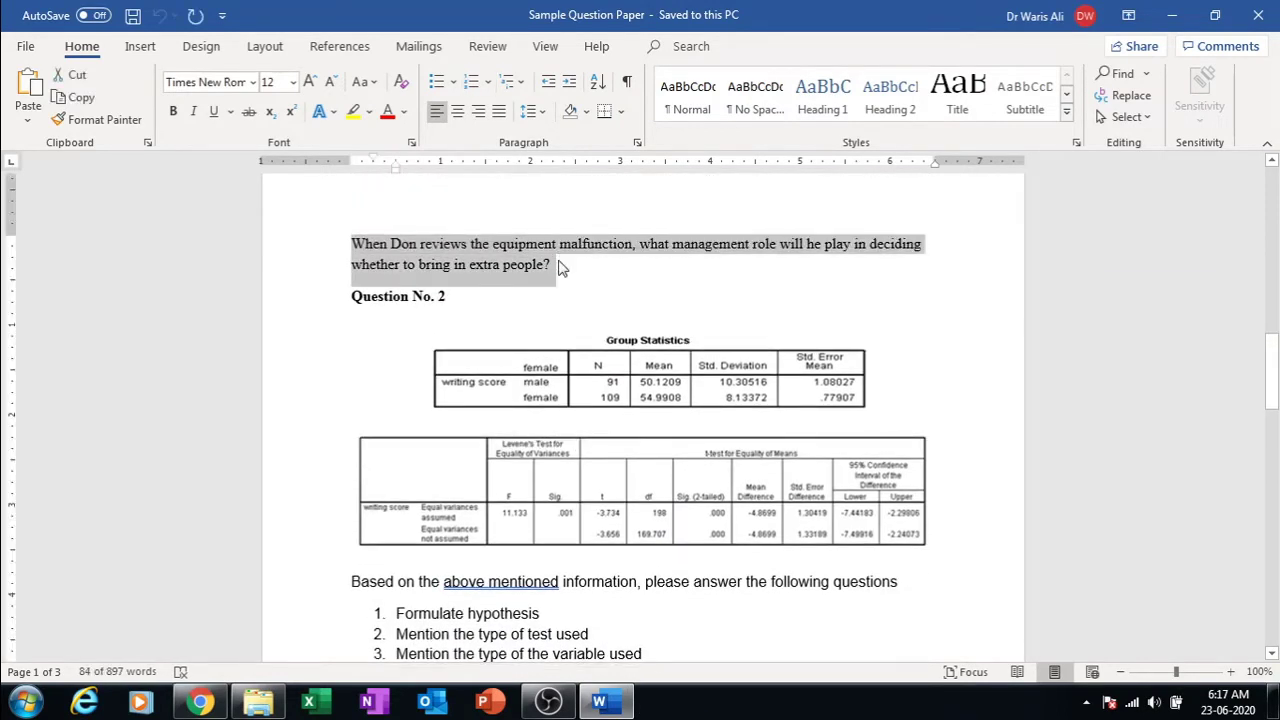
click(218, 705)
click(424, 469)
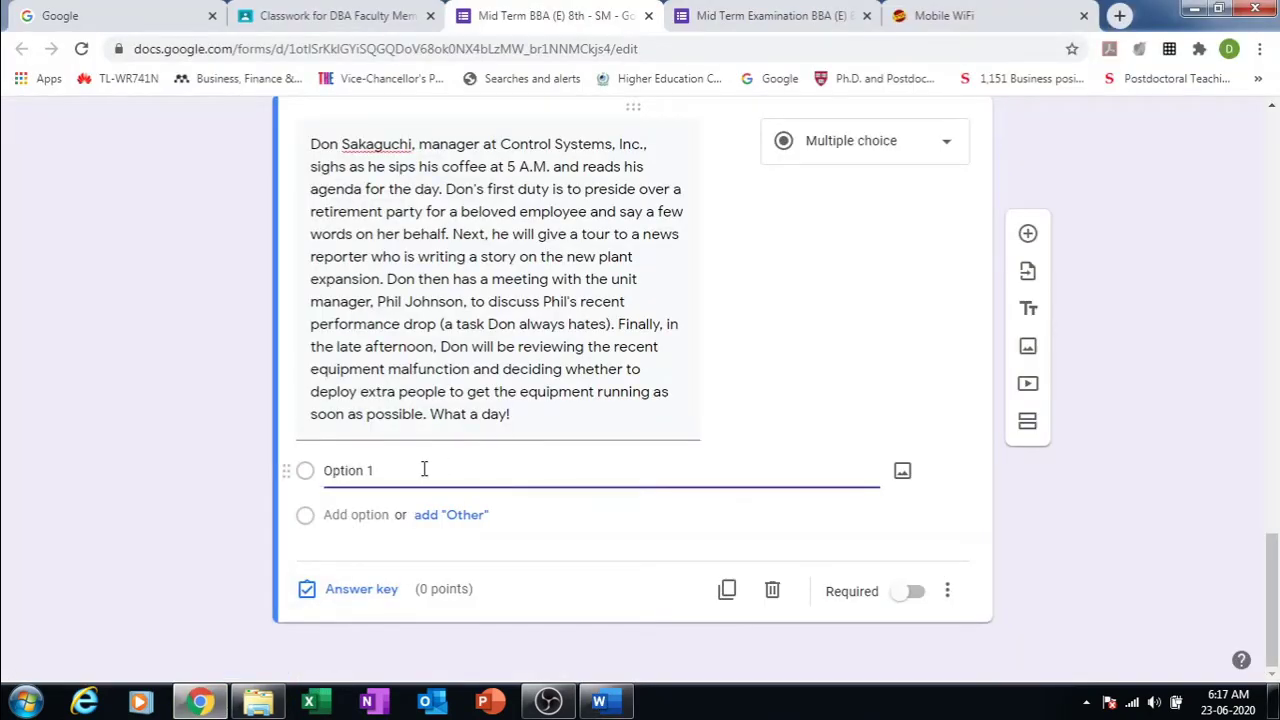
Step: Paste the five sub-questions as answer options and delete the 'Option' prefix from answer A
key(ctrl+v)
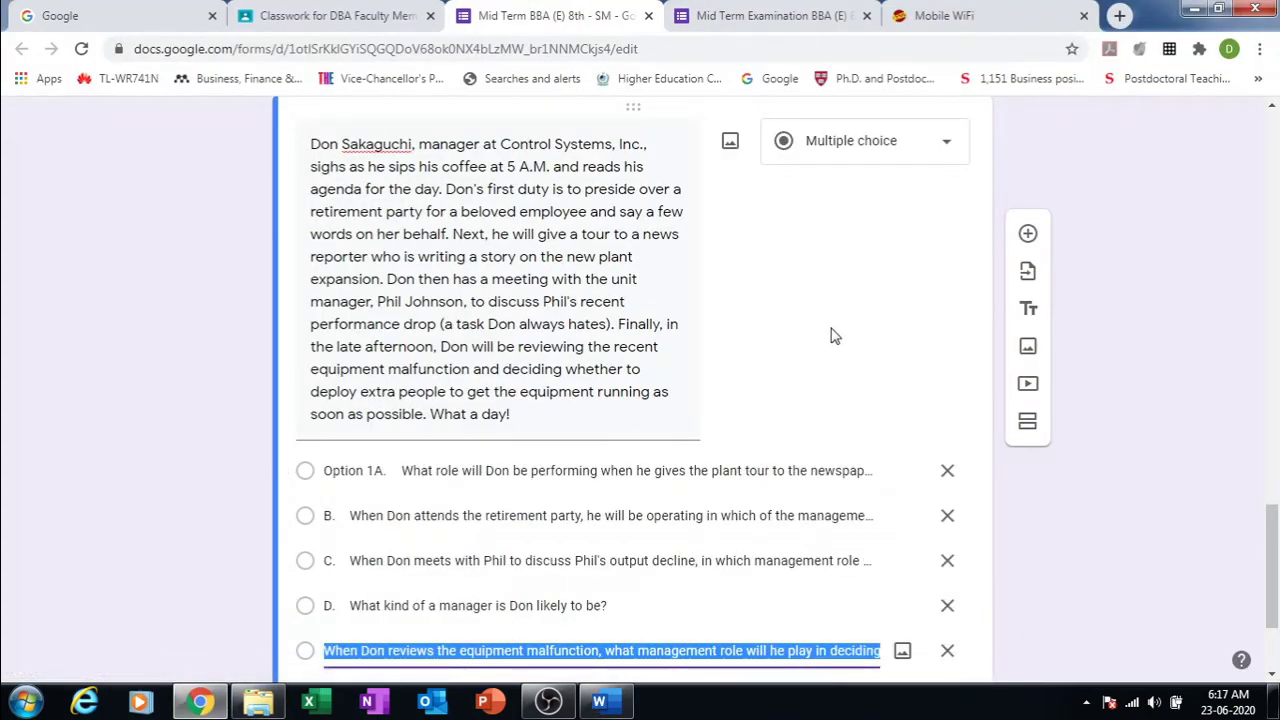
click(404, 472)
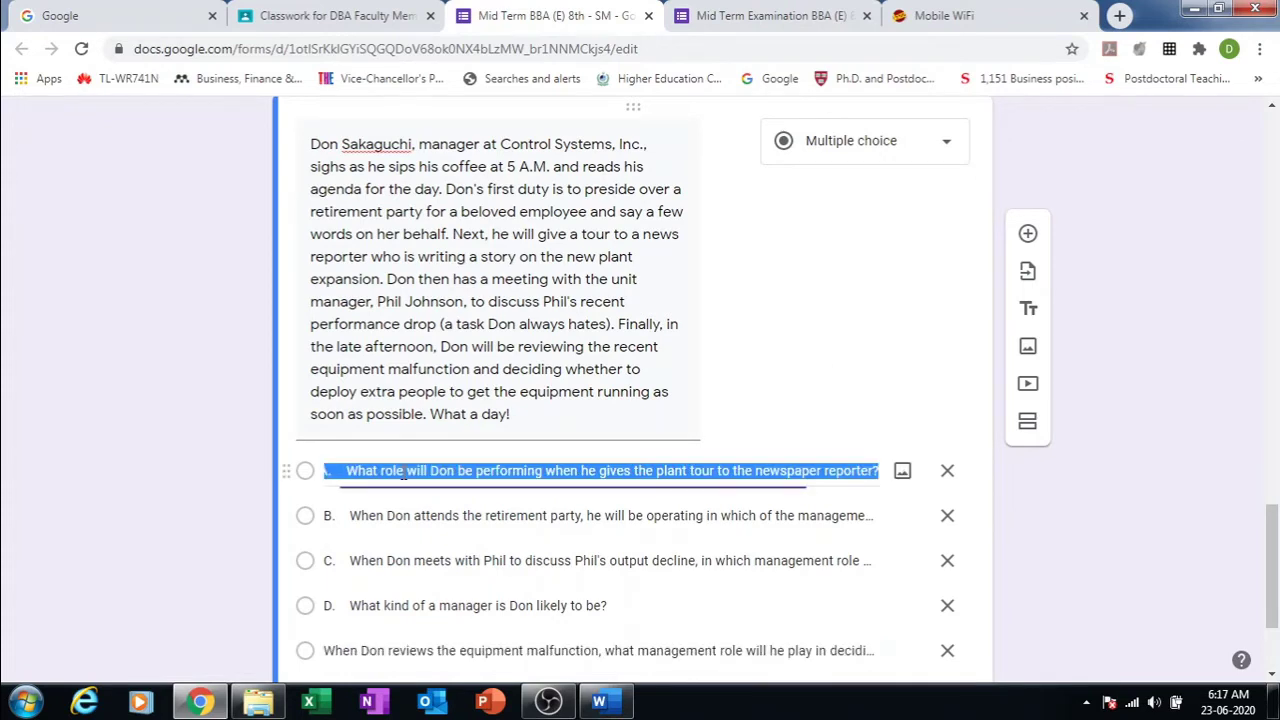
click(563, 513)
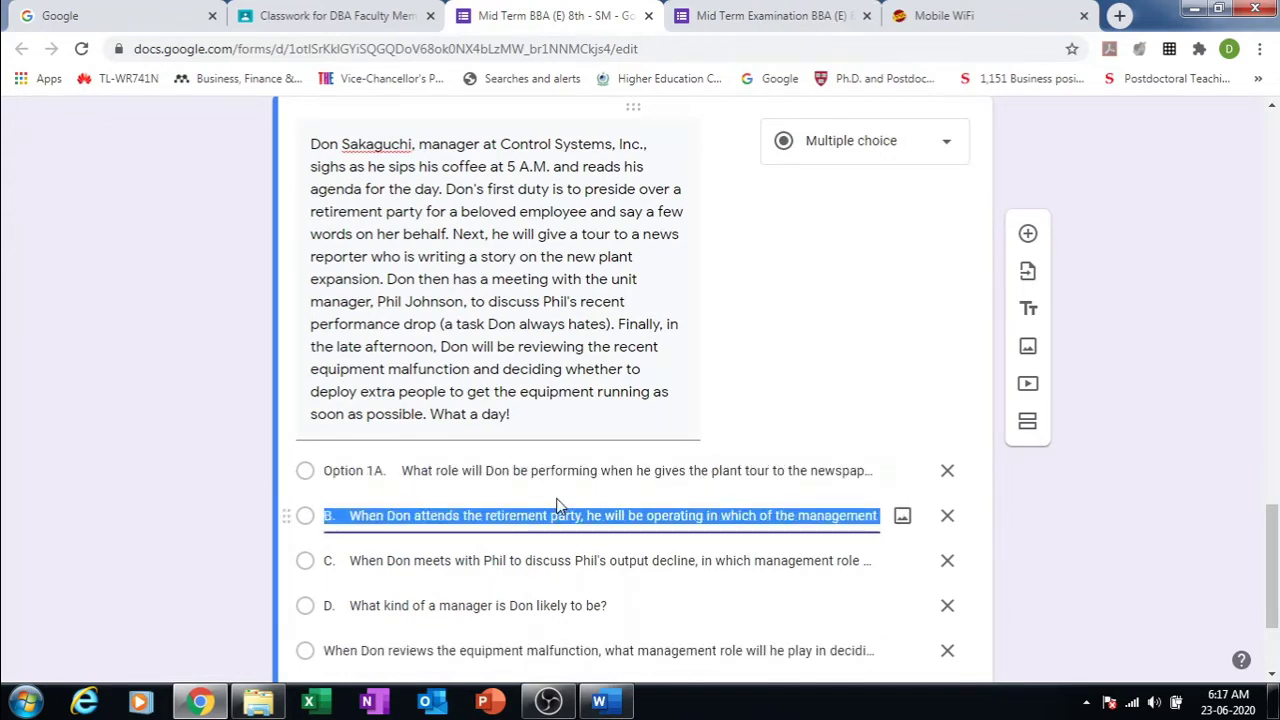
click(843, 410)
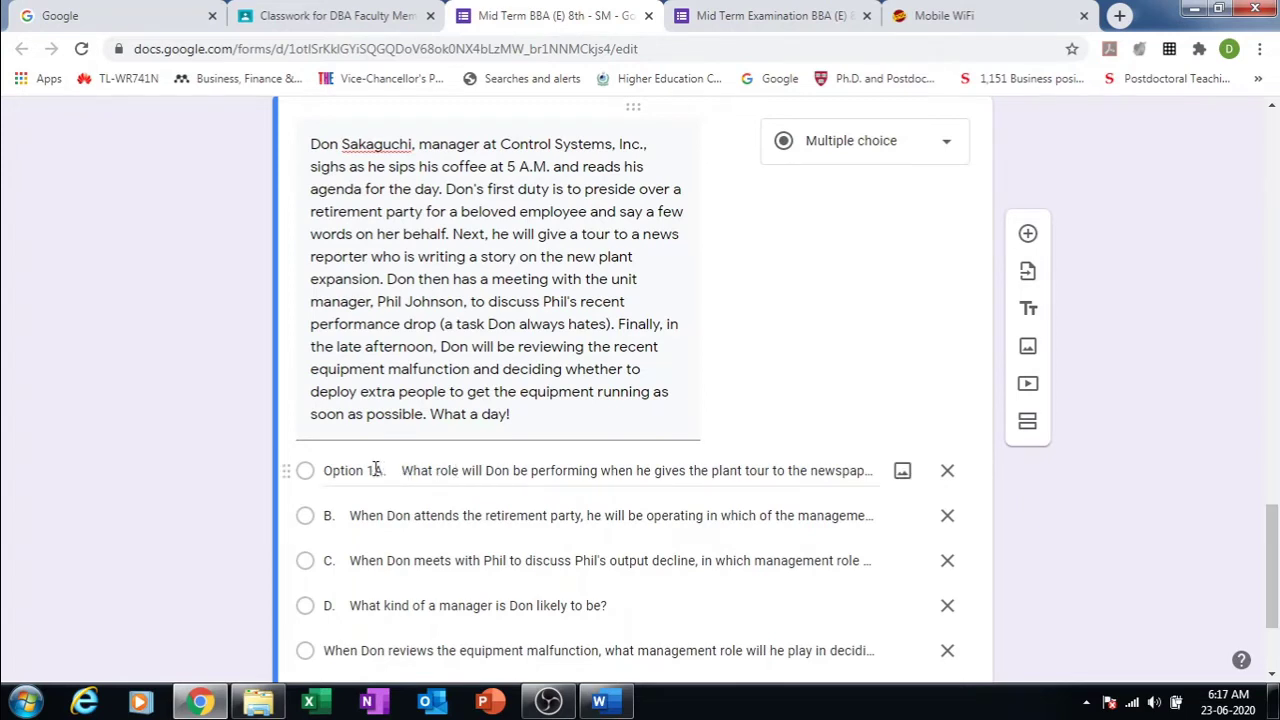
click(376, 470)
click(376, 470)
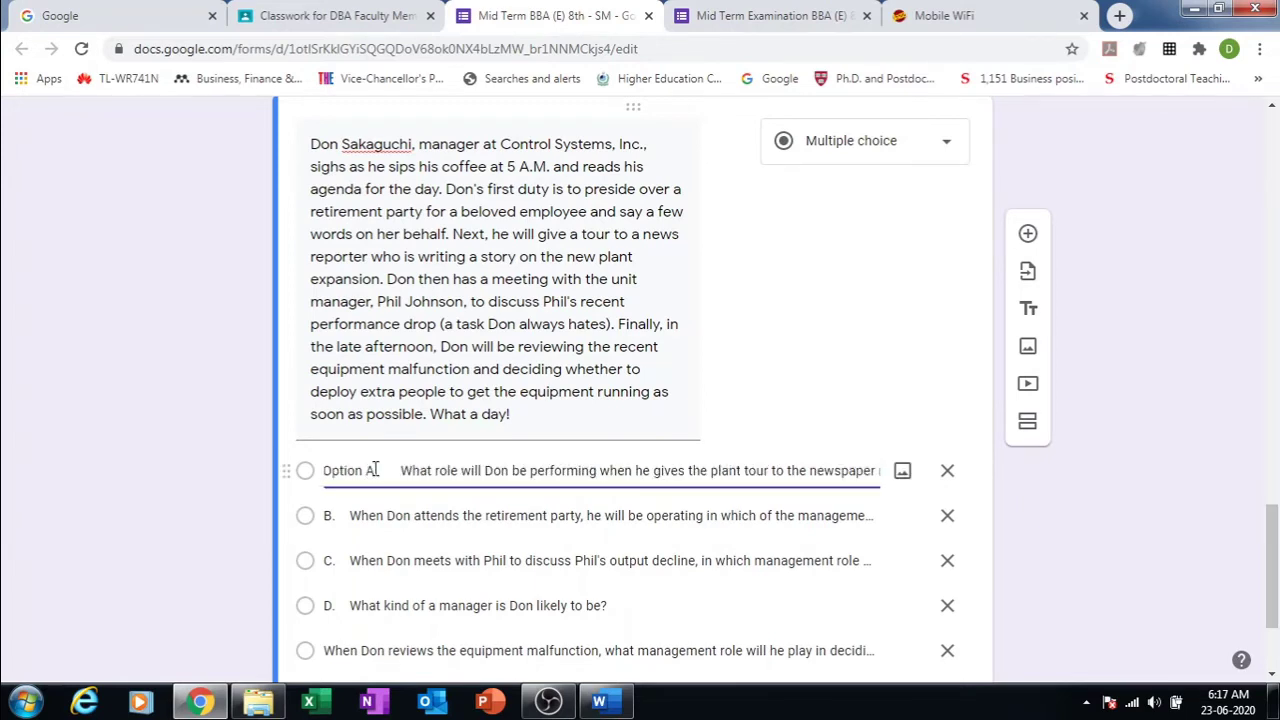
key(BackSpace)
key(BackSpace)
key(BackSpace)
key(BackSpace)
key(BackSpace)
key(BackSpace)
key(BackSpace)
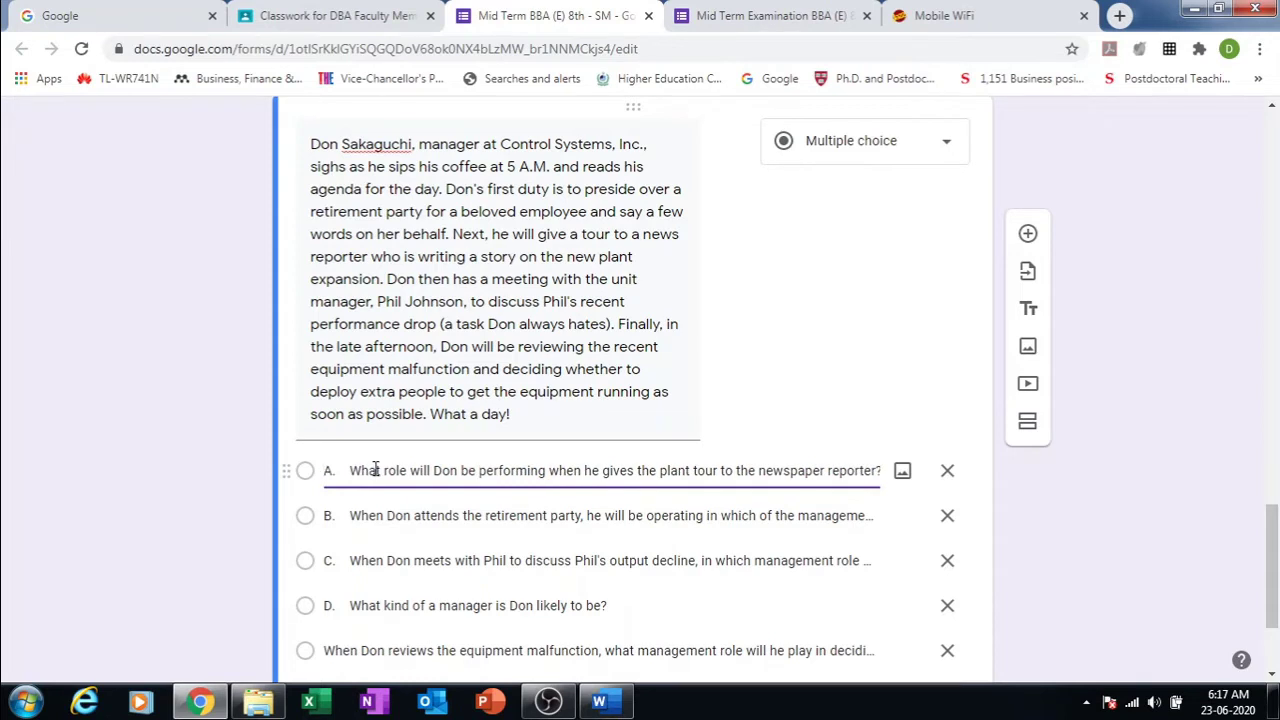
click(774, 417)
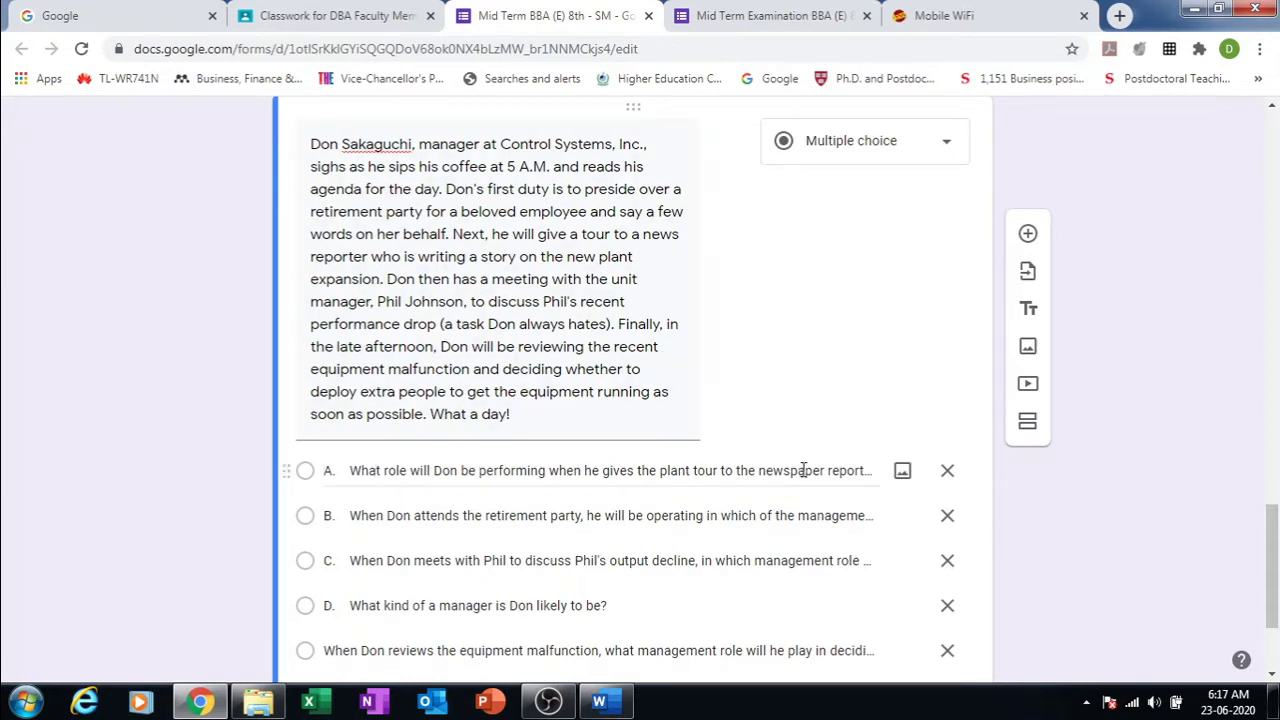
Step: Check the full text of answer options A and B
click(876, 476)
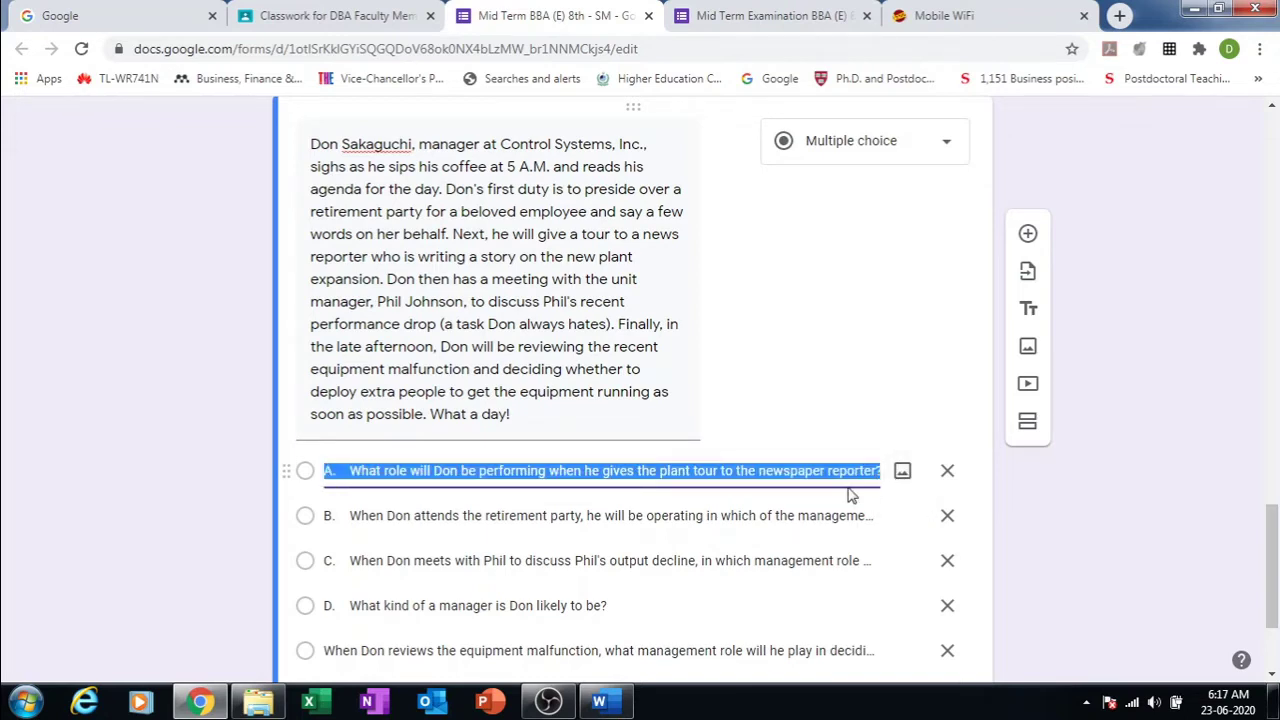
click(851, 520)
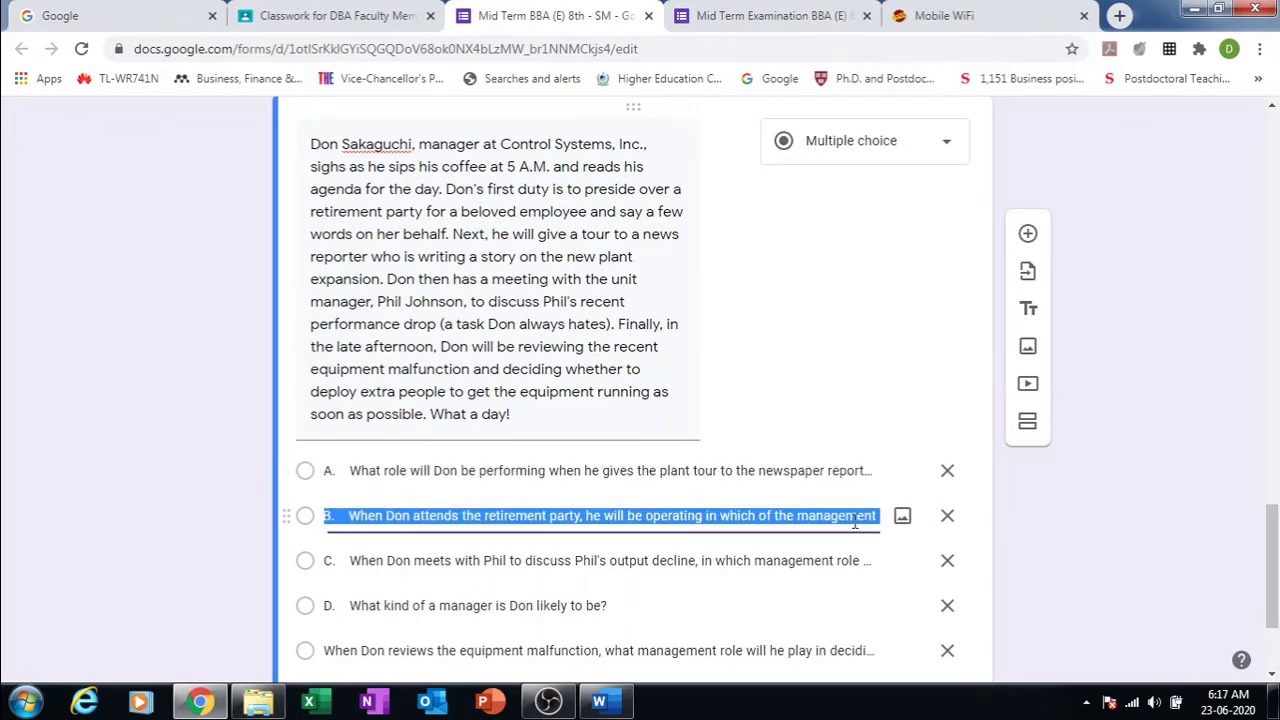
click(816, 473)
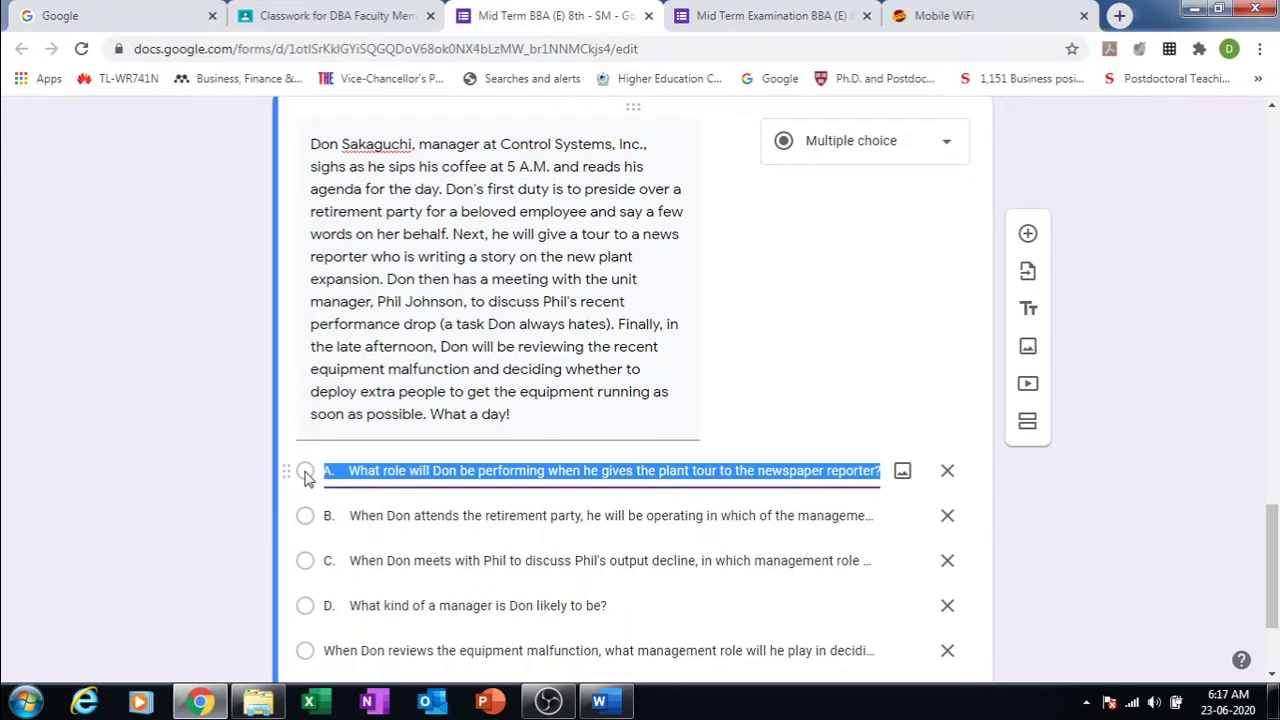
click(503, 467)
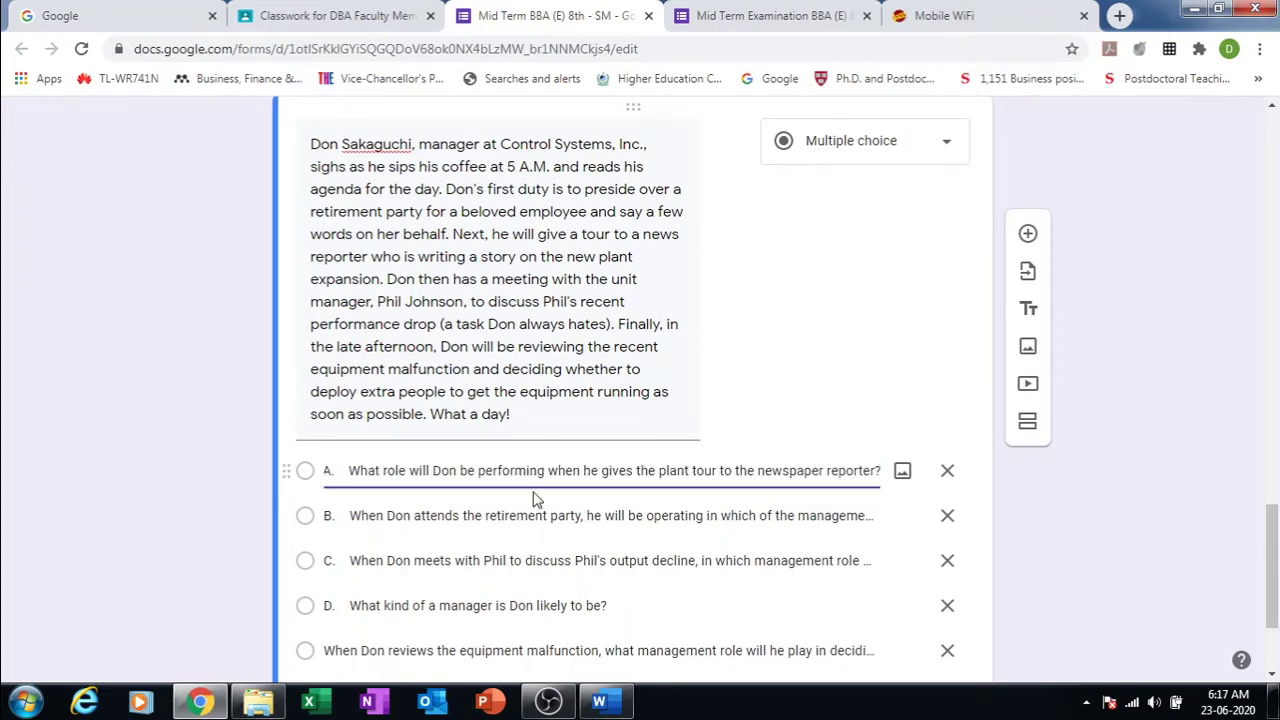
click(591, 510)
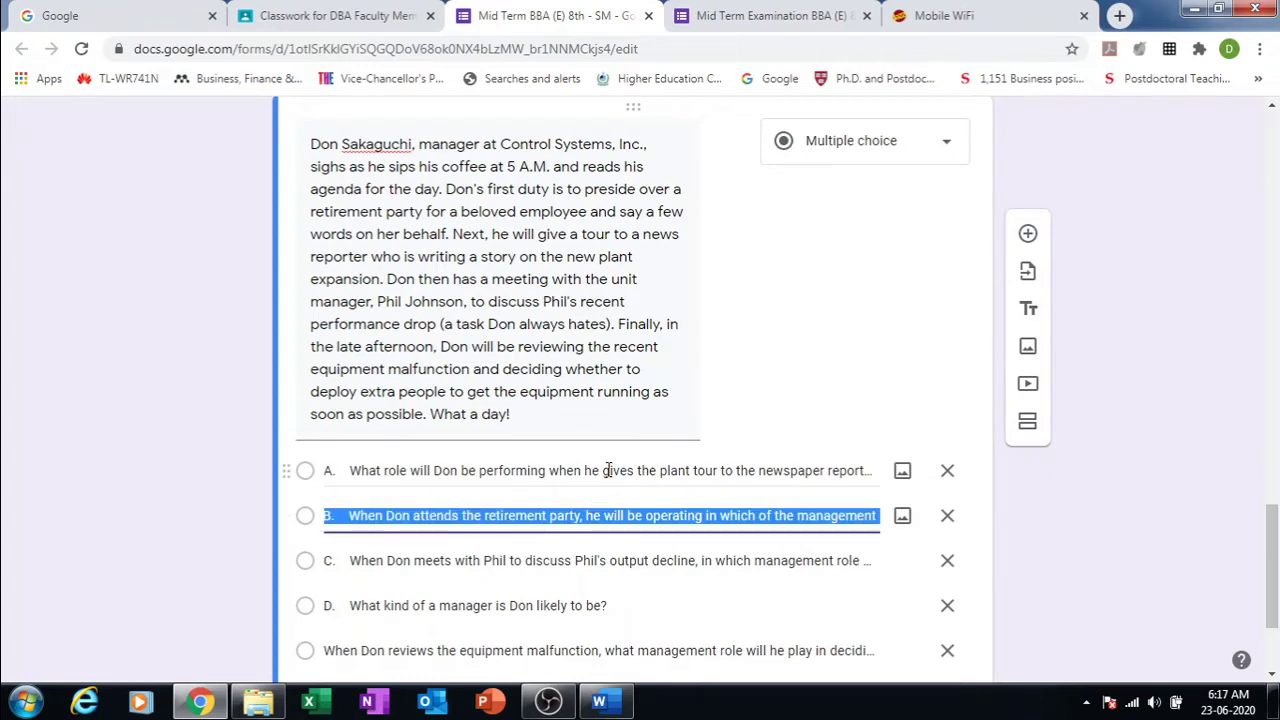
click(607, 470)
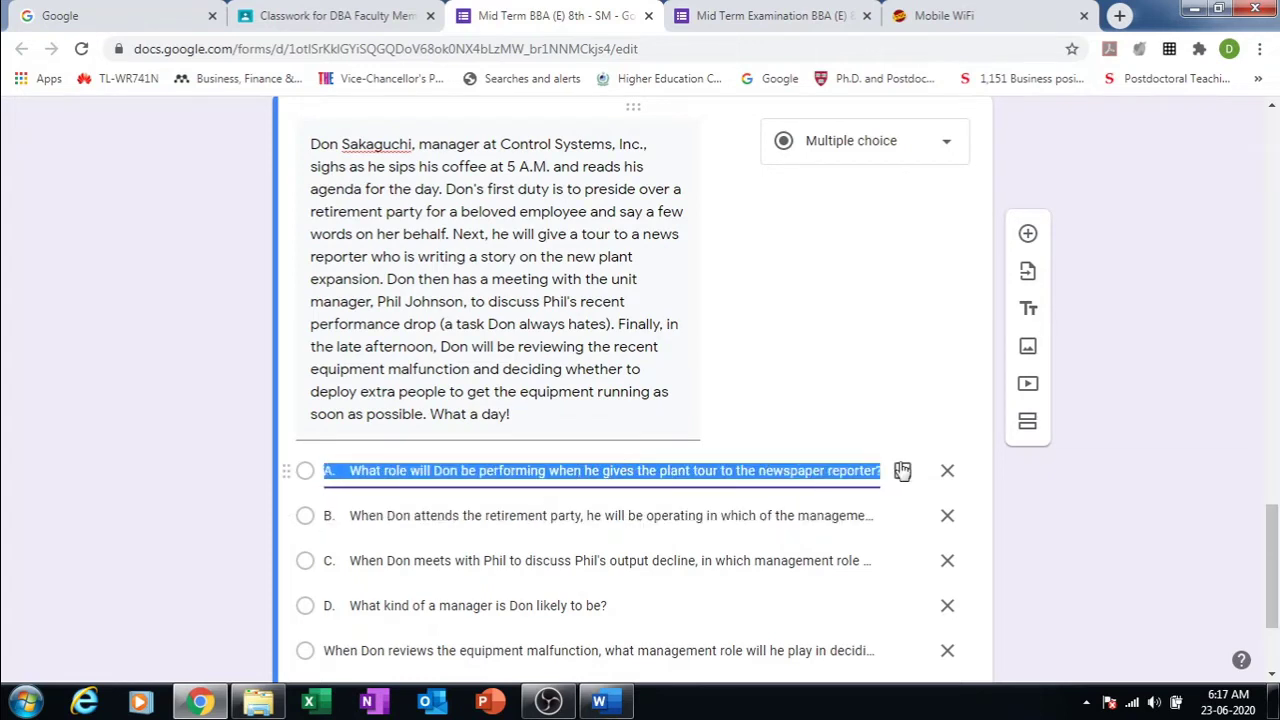
Step: Make the case passage a Short answer question and add a new question below it
click(950, 147)
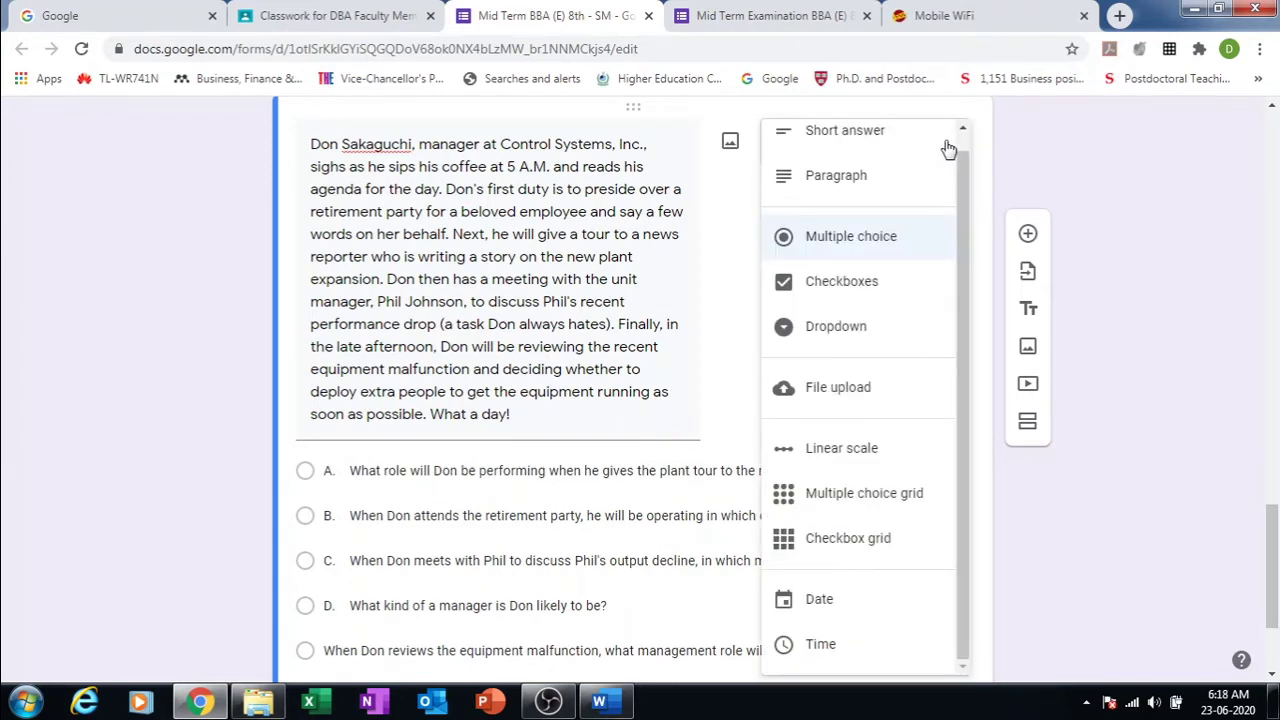
click(897, 144)
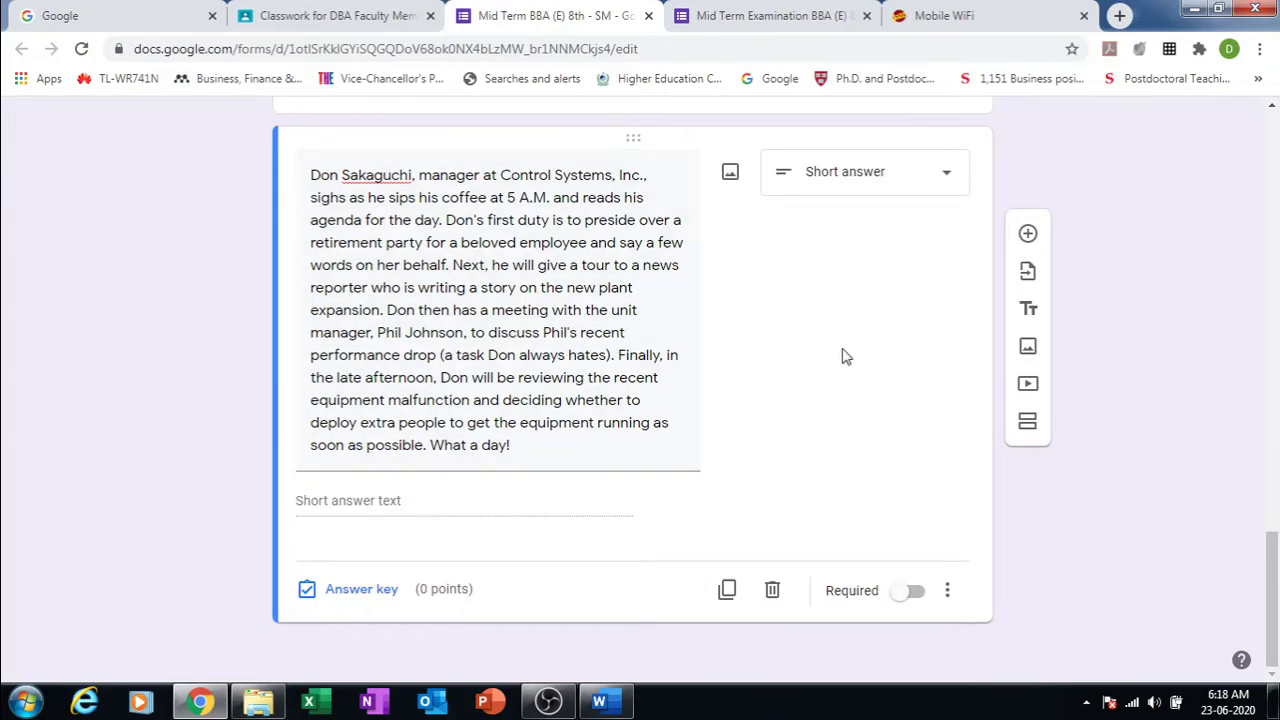
click(948, 184)
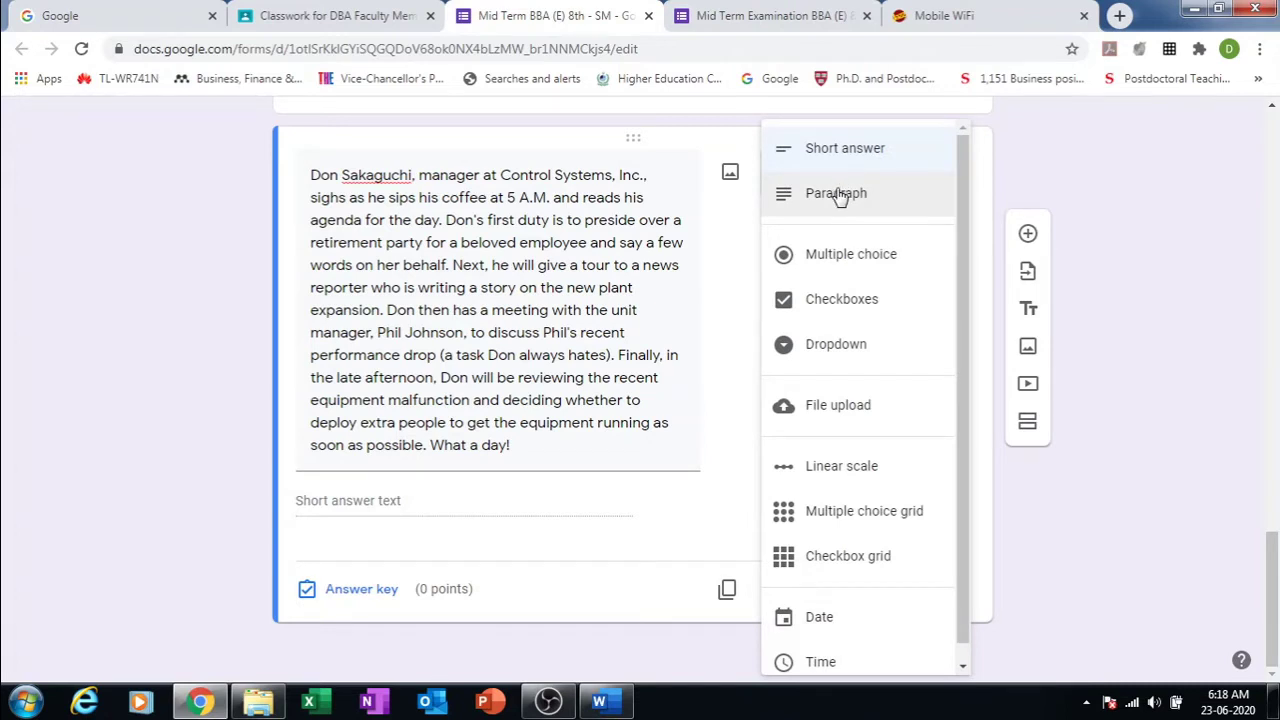
click(630, 541)
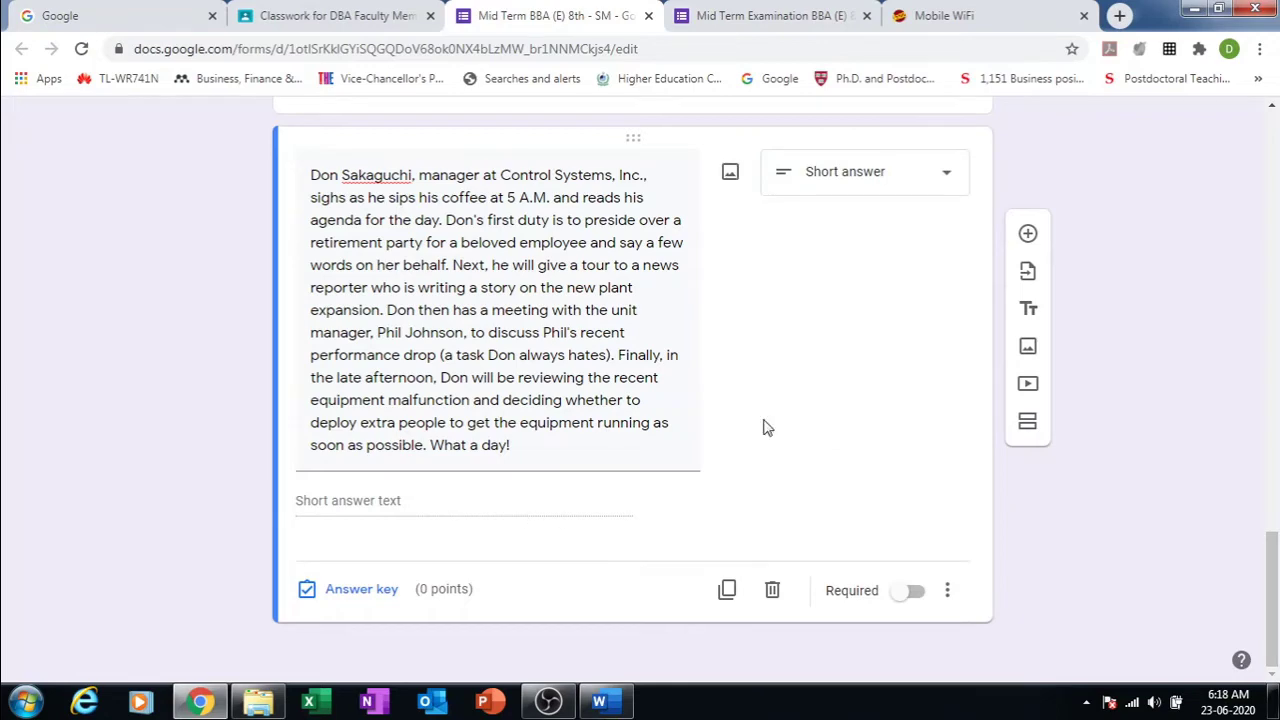
click(1028, 235)
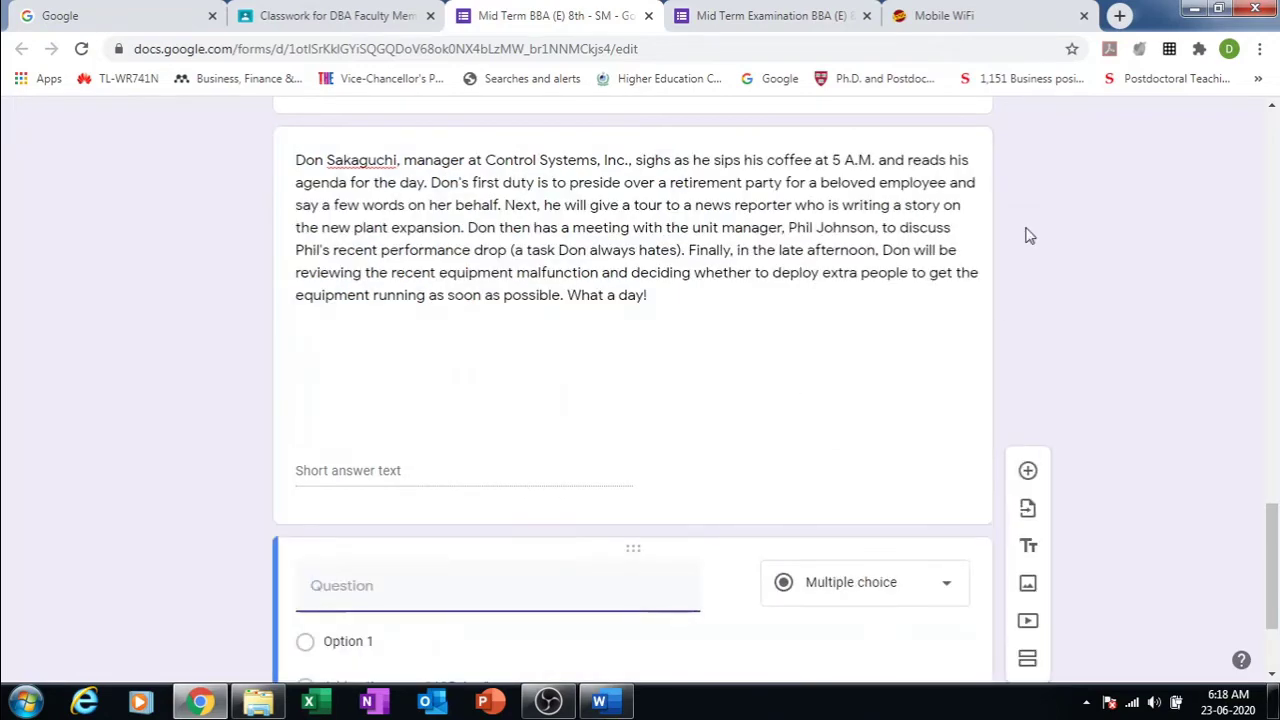
Step: Try Paragraph for the passage item, then set it back to Short answer
click(428, 484)
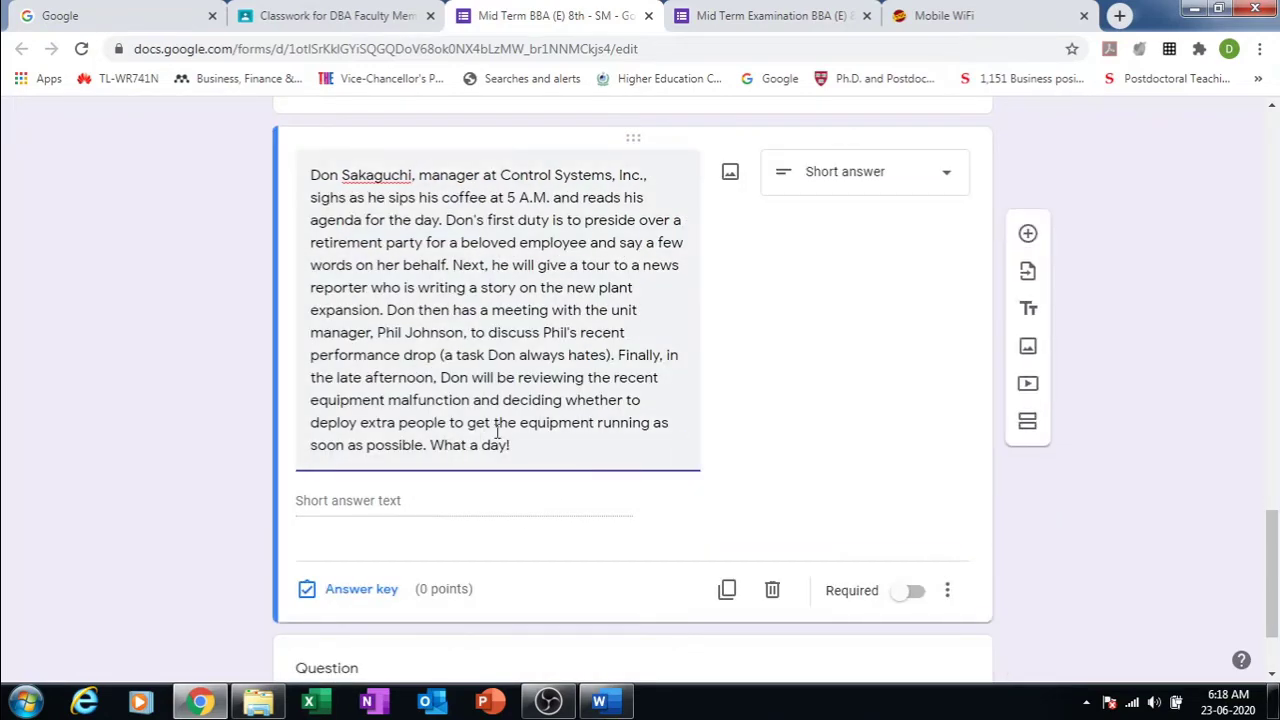
click(946, 177)
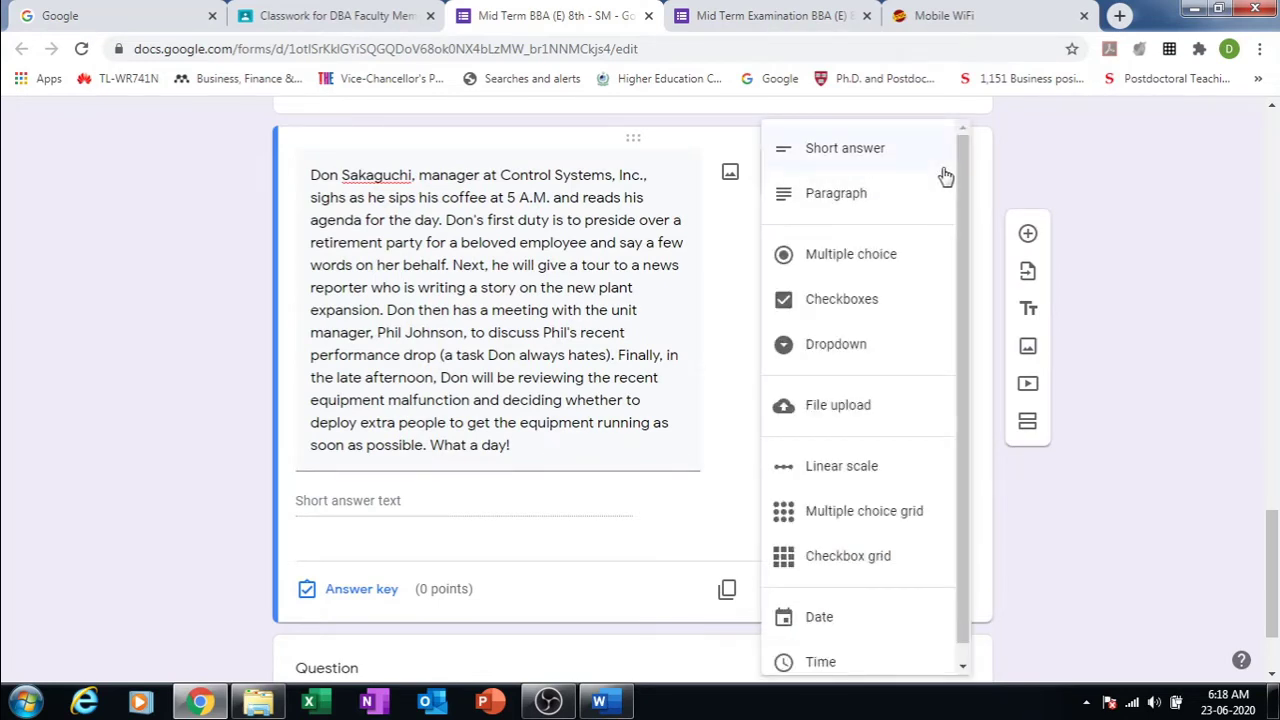
click(812, 206)
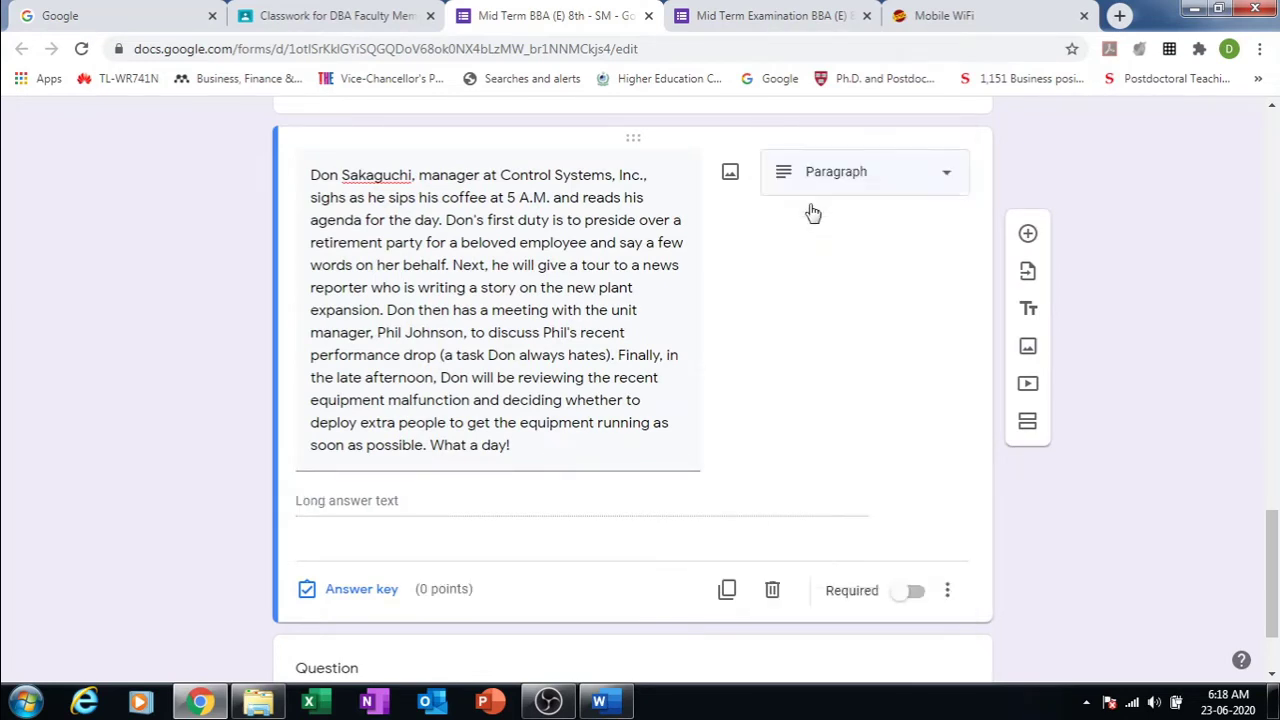
click(952, 179)
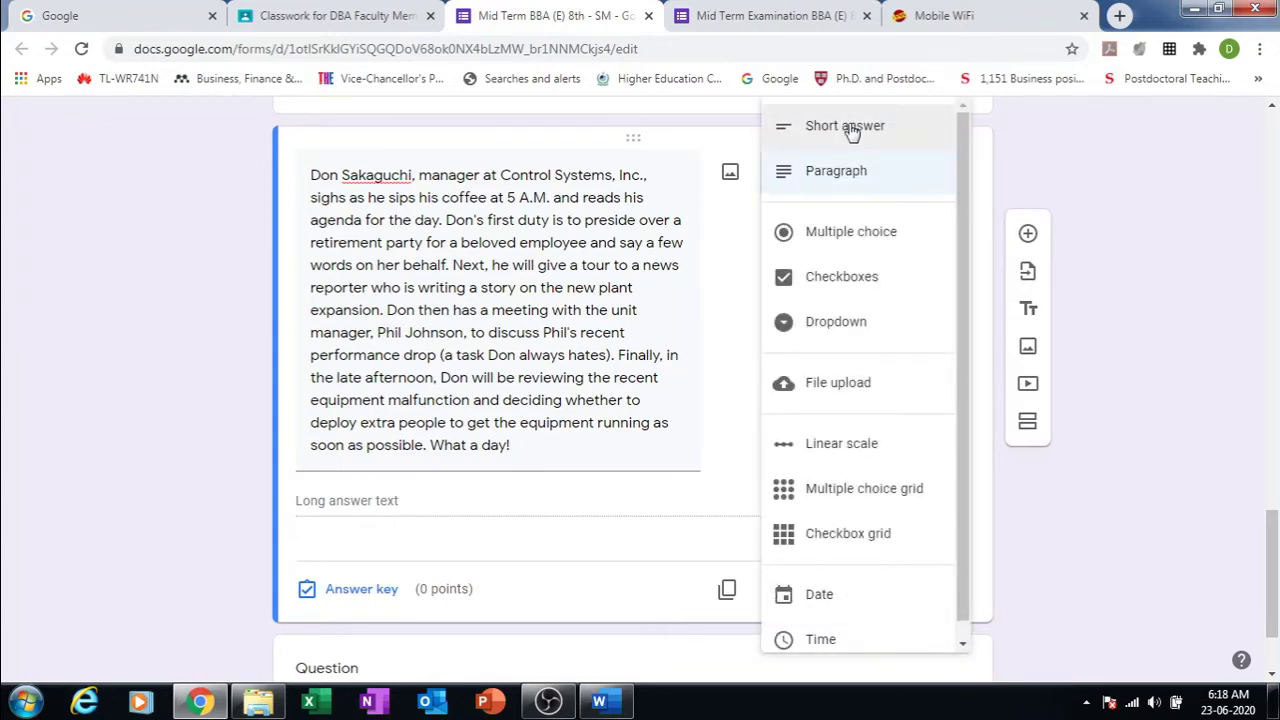
click(852, 133)
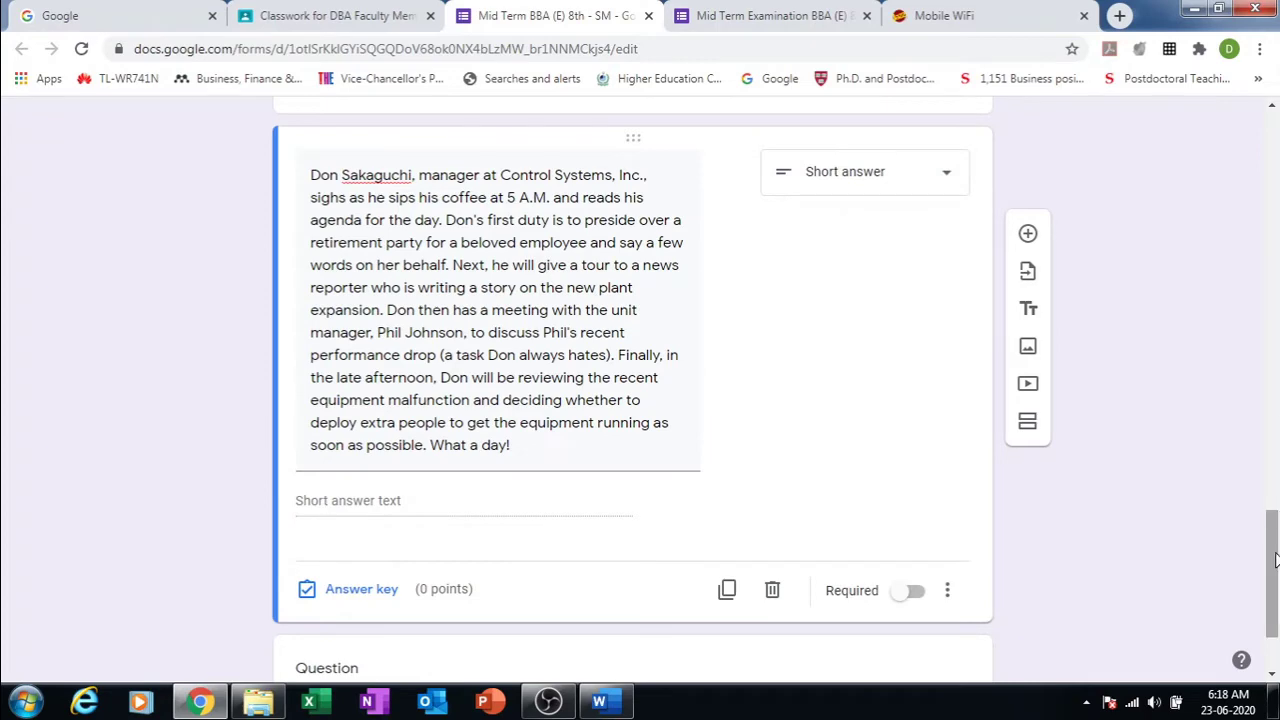
drag(1276, 560, 1276, 588)
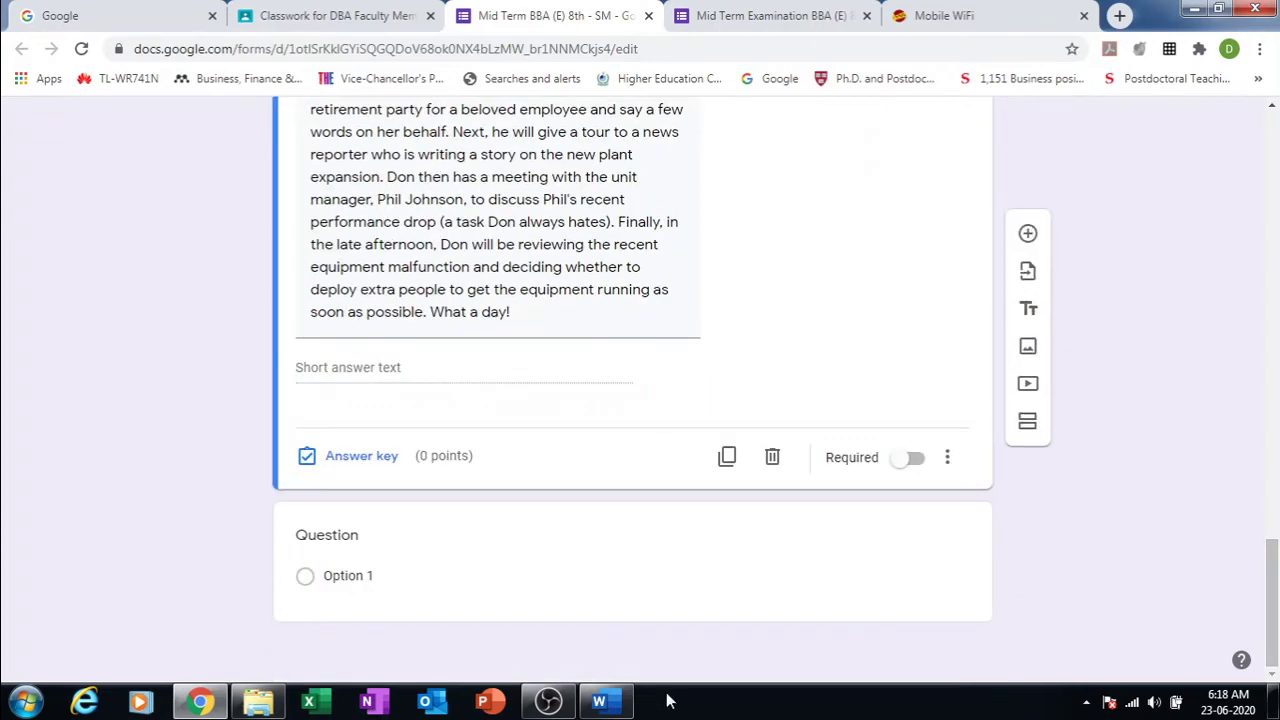
Step: Copy sub-question A about Don's plant tour from the Word paper
click(600, 701)
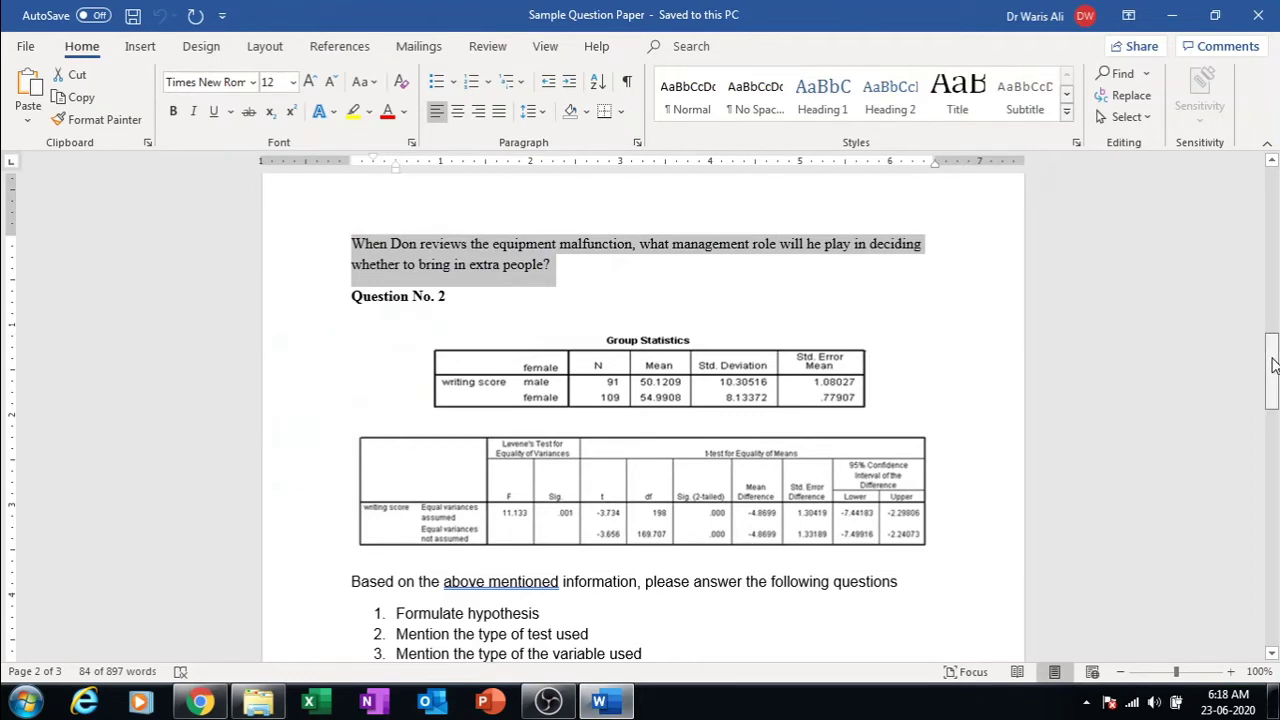
drag(1273, 365, 1262, 269)
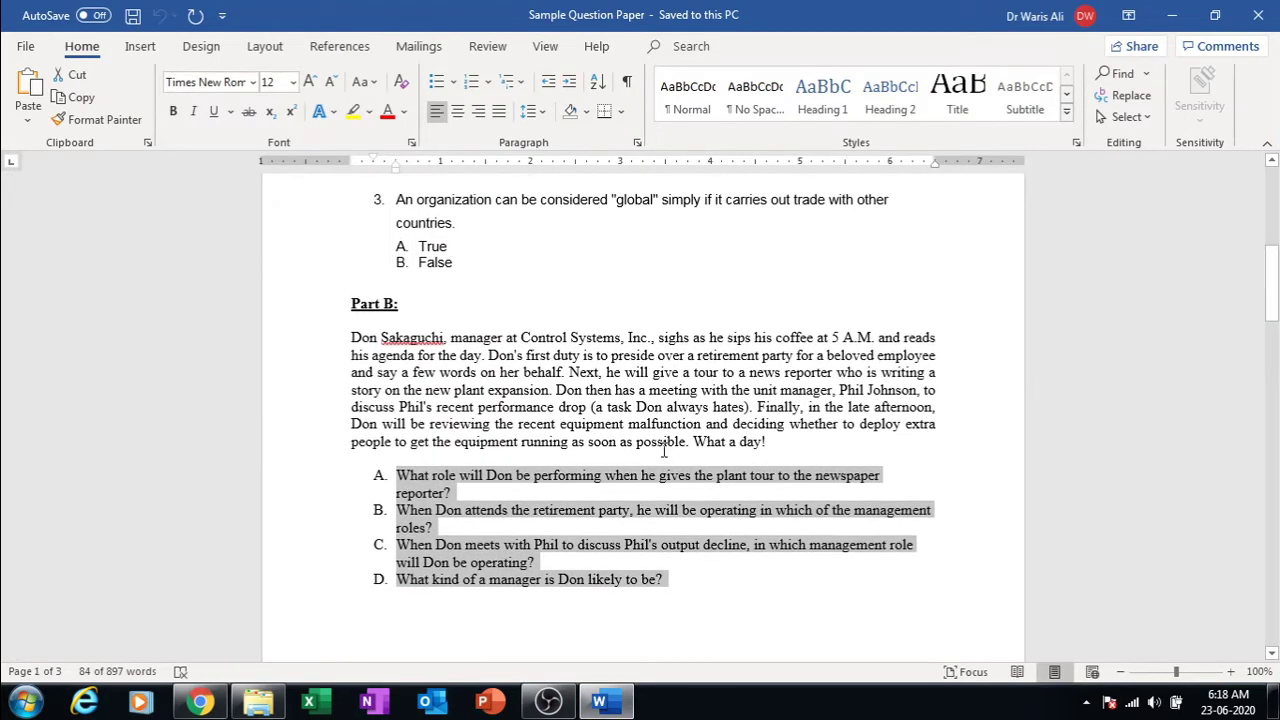
double_click(647, 477)
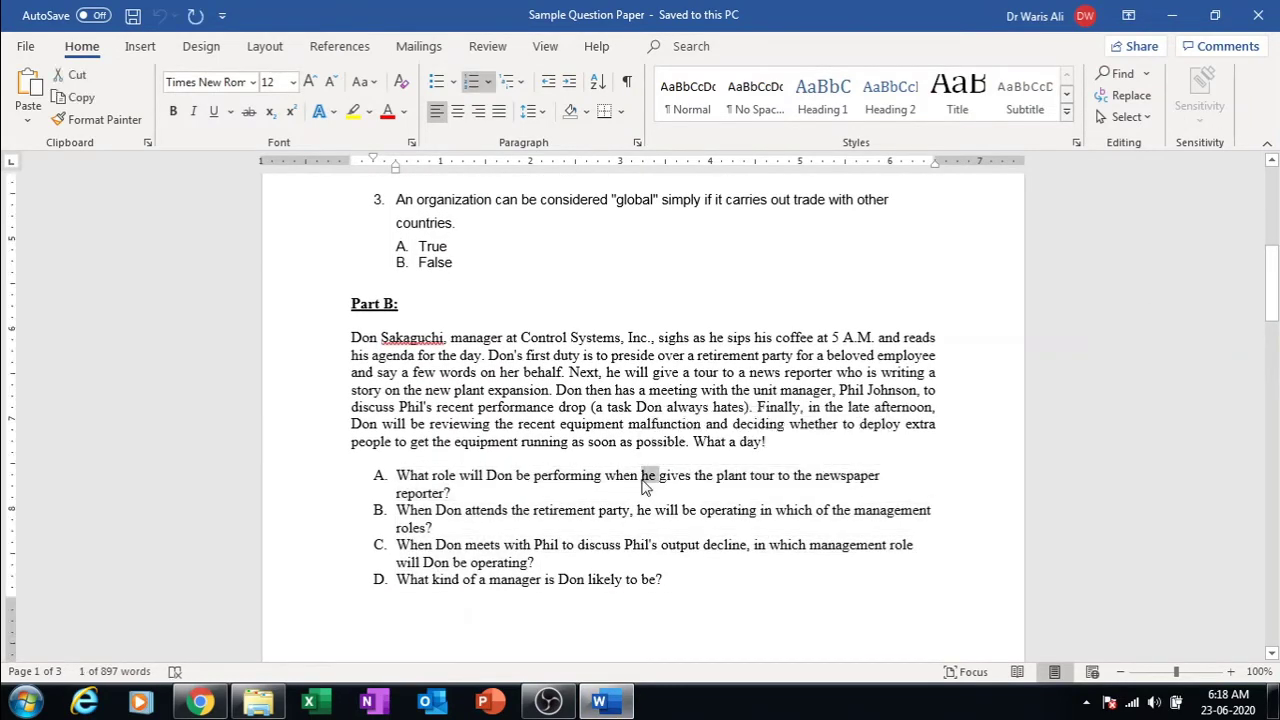
triple_click(645, 484)
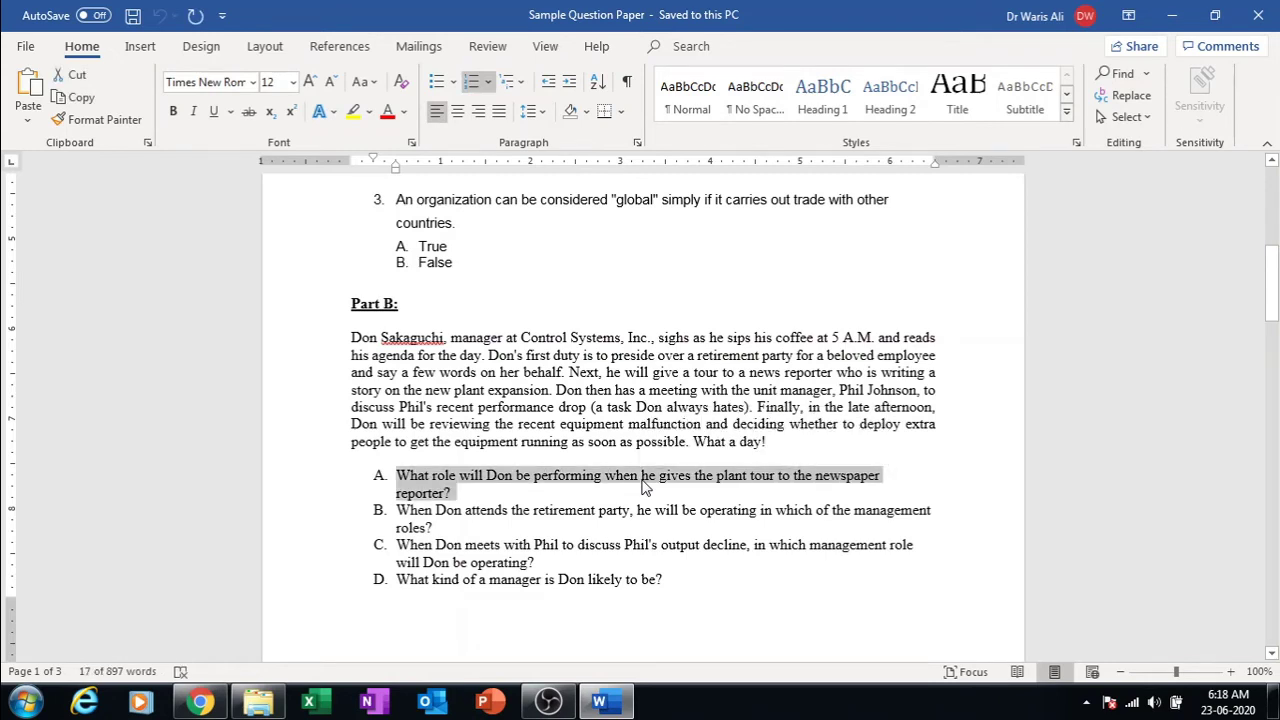
Step: Paste sub-question A as the new question's title and make it Short answer
click(200, 702)
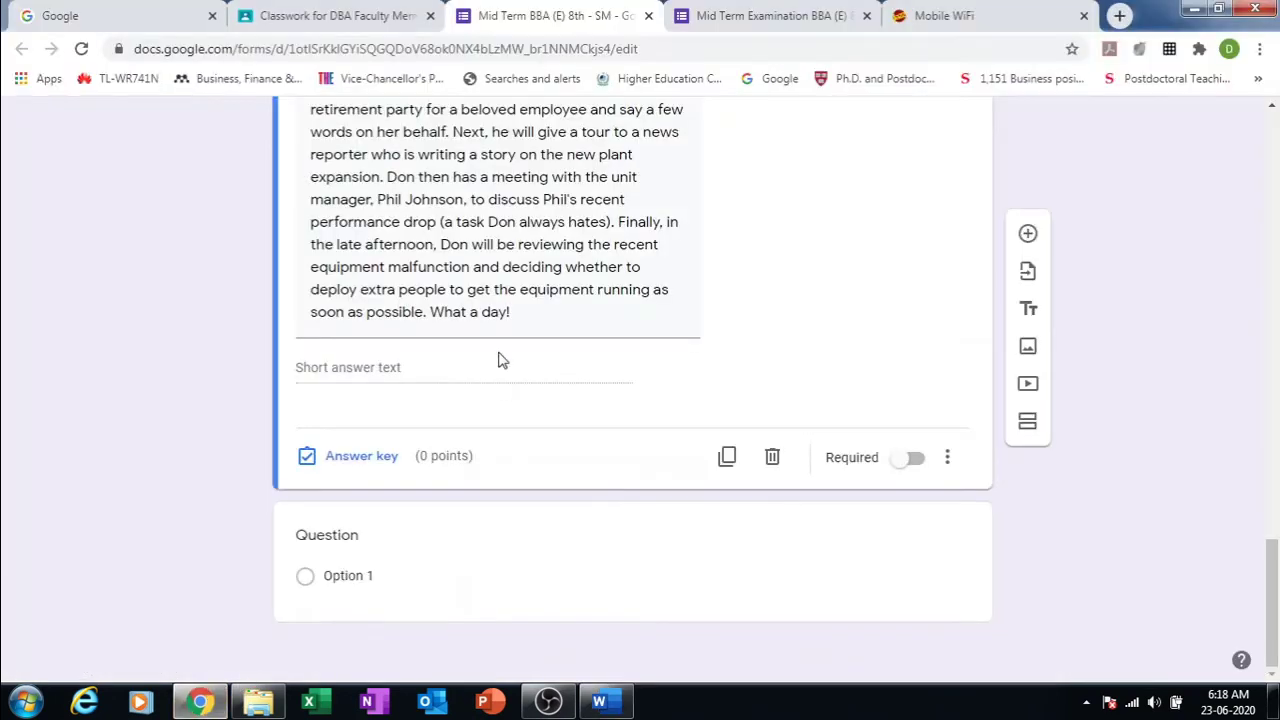
click(343, 536)
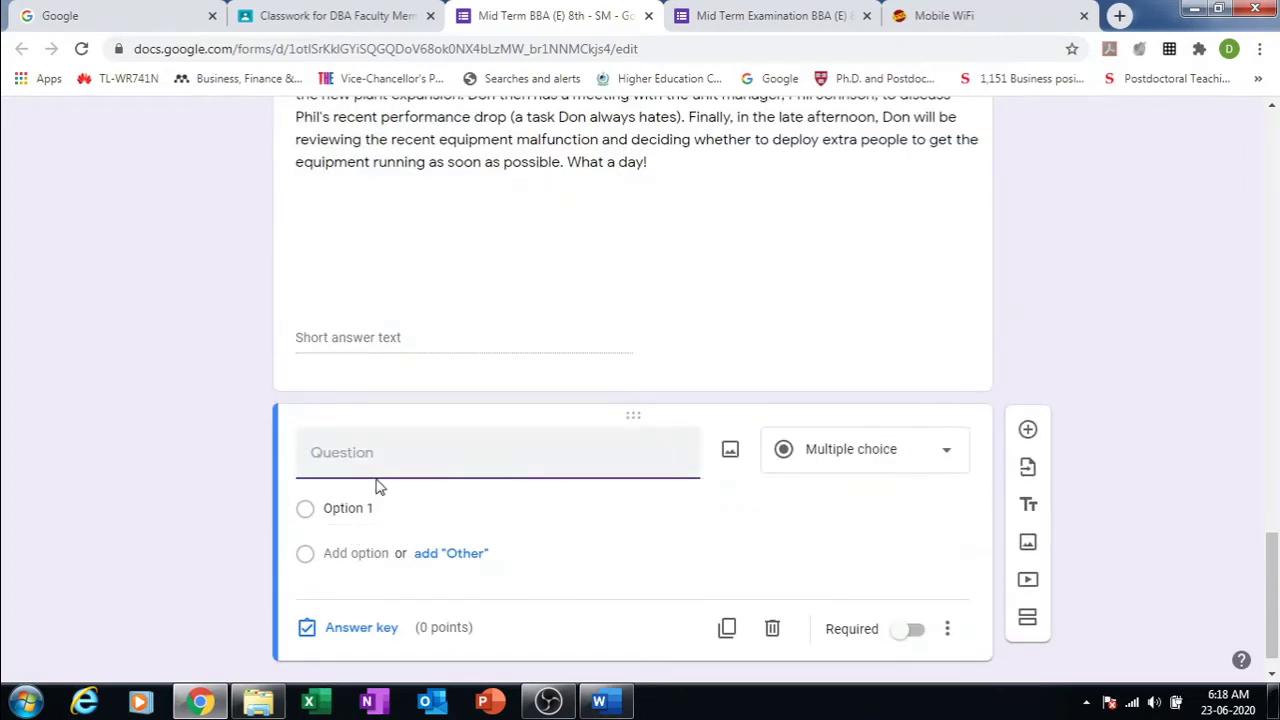
text(A.	What role will Don be performing when he gives the plant tour to the newspaper reporter?)
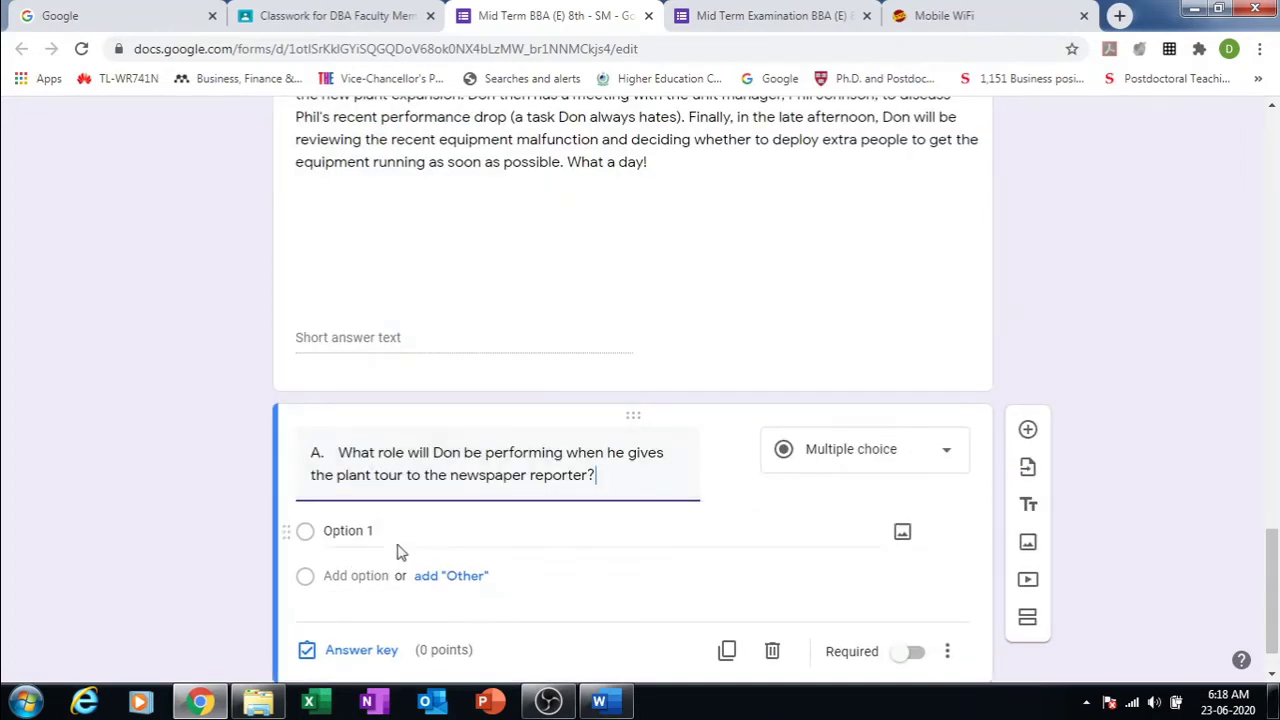
click(949, 455)
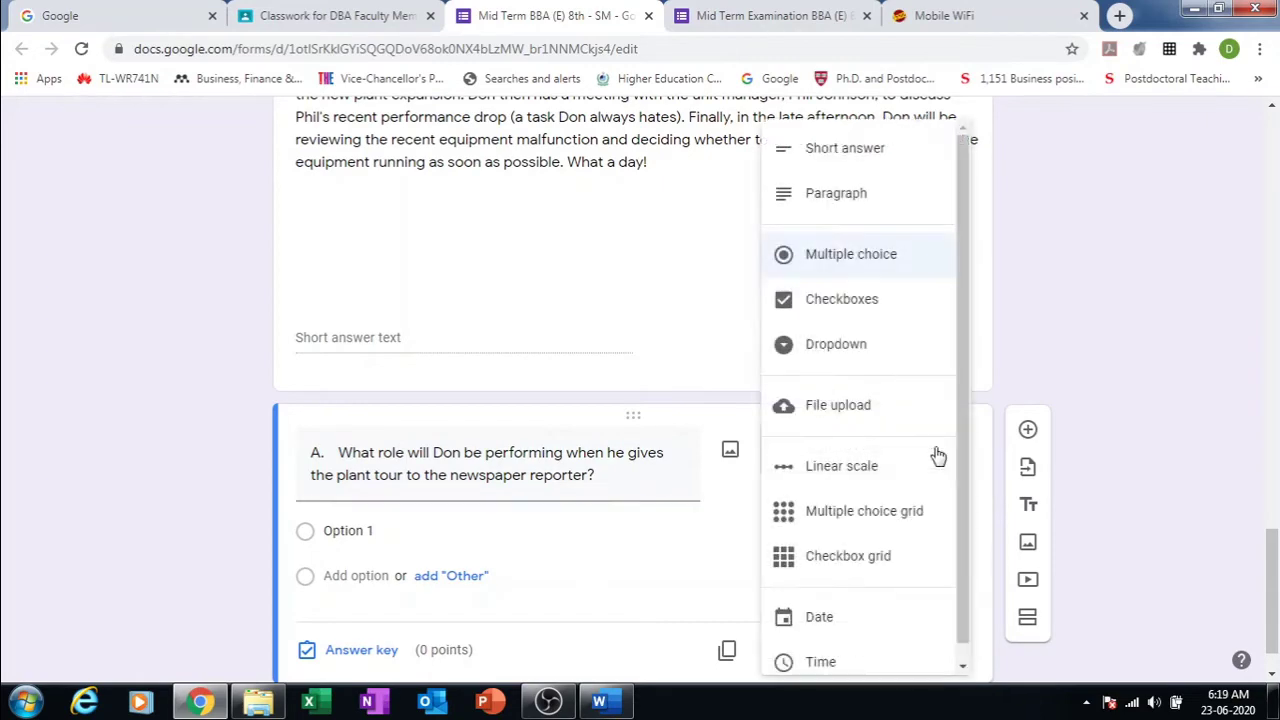
click(848, 166)
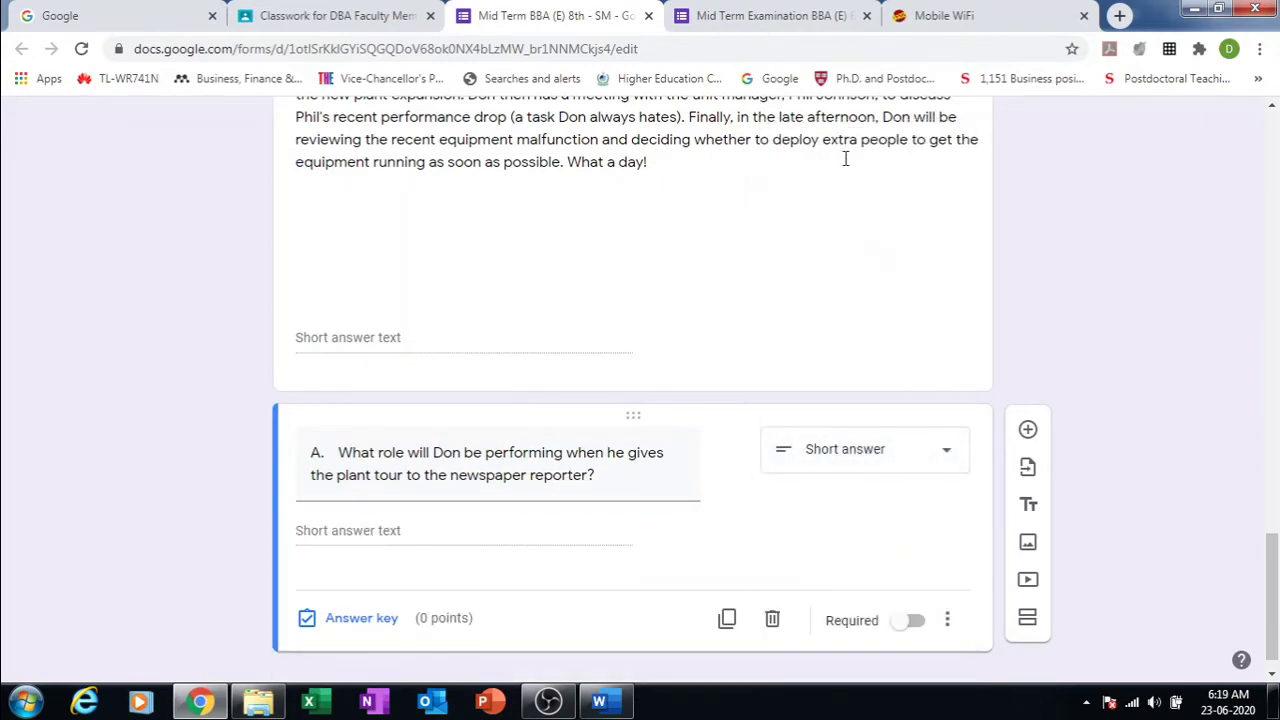
click(603, 706)
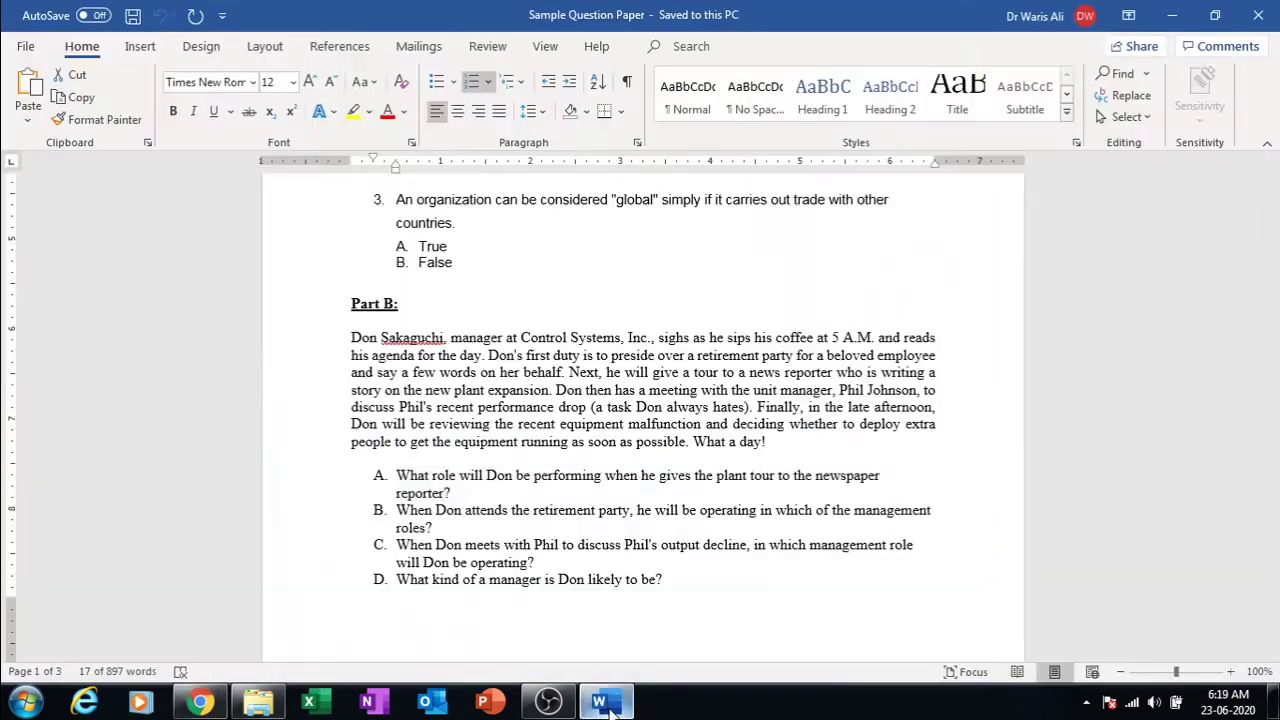
Step: Copy sub-question B about the retirement party from the Word paper
click(535, 510)
double_click(535, 510)
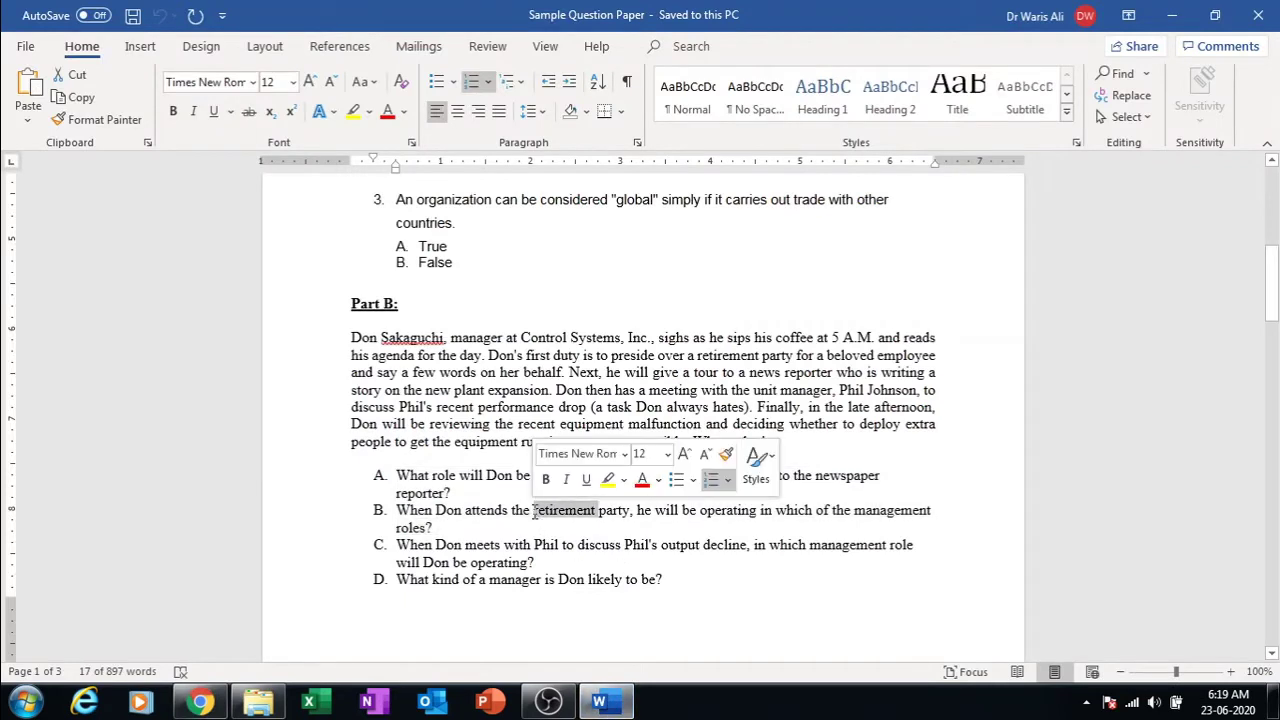
triple_click(535, 512)
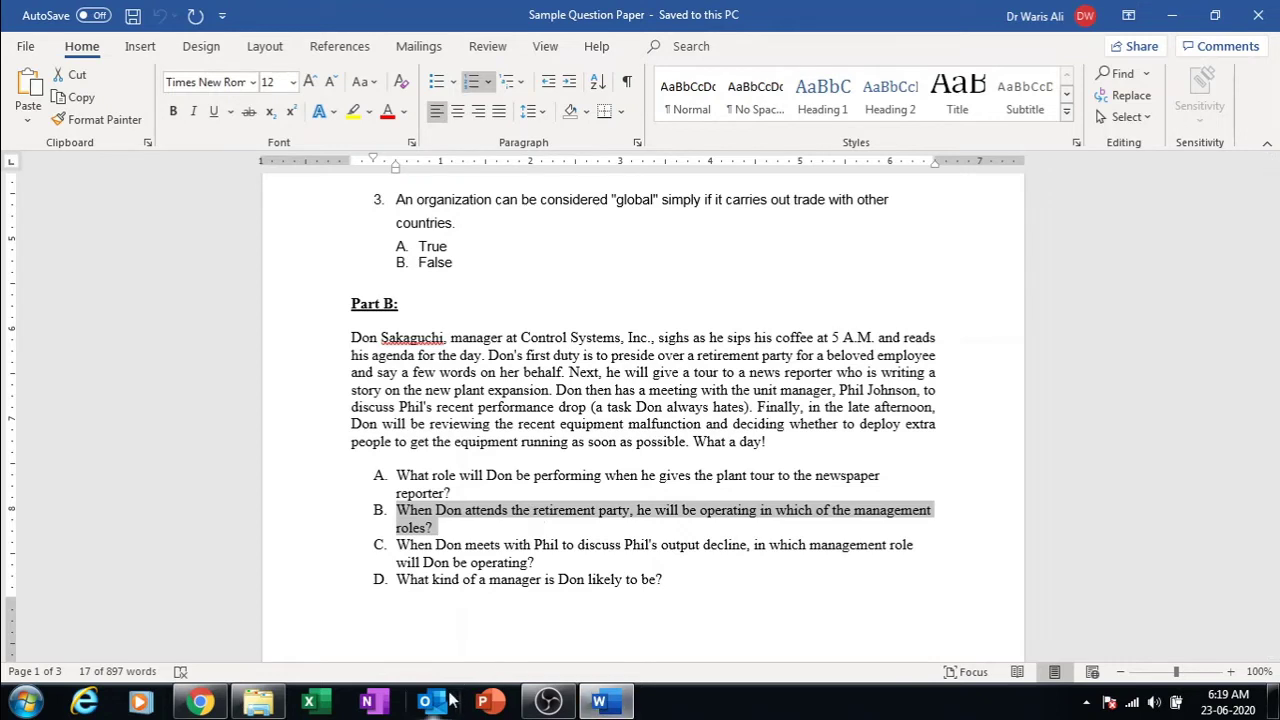
Step: Add sub-question B below question A as a Short answer question
click(200, 702)
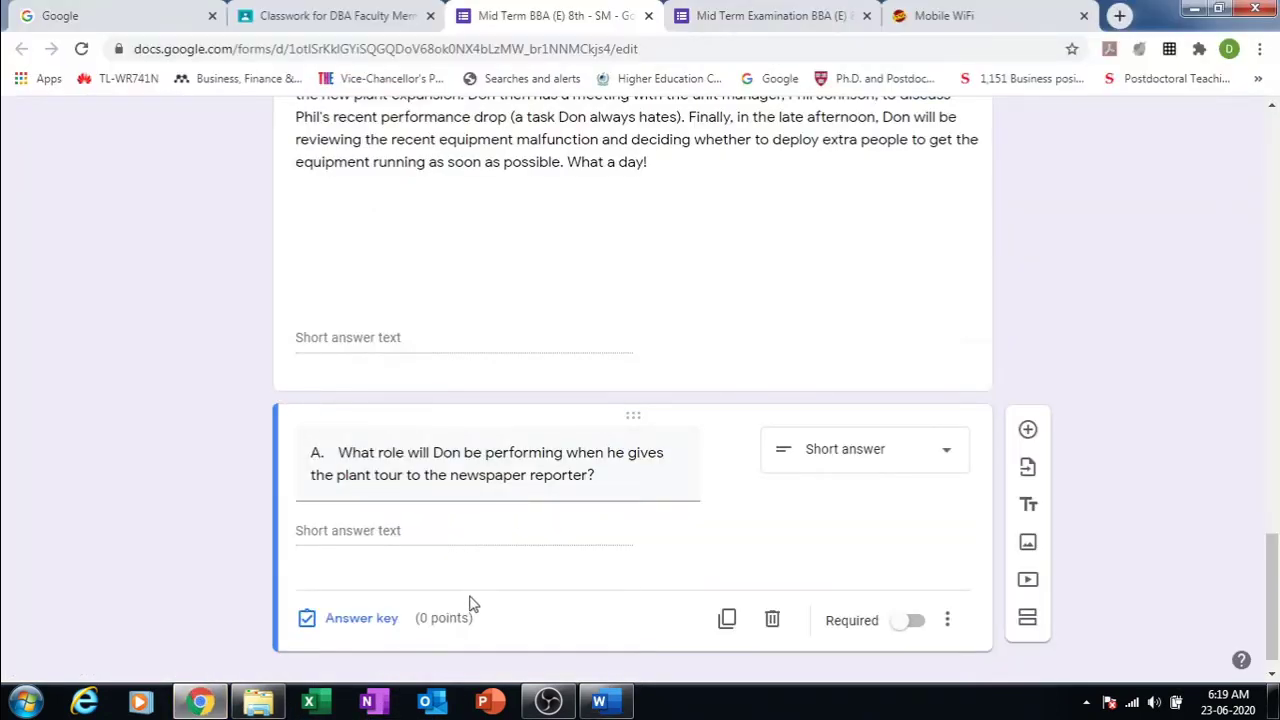
click(1027, 429)
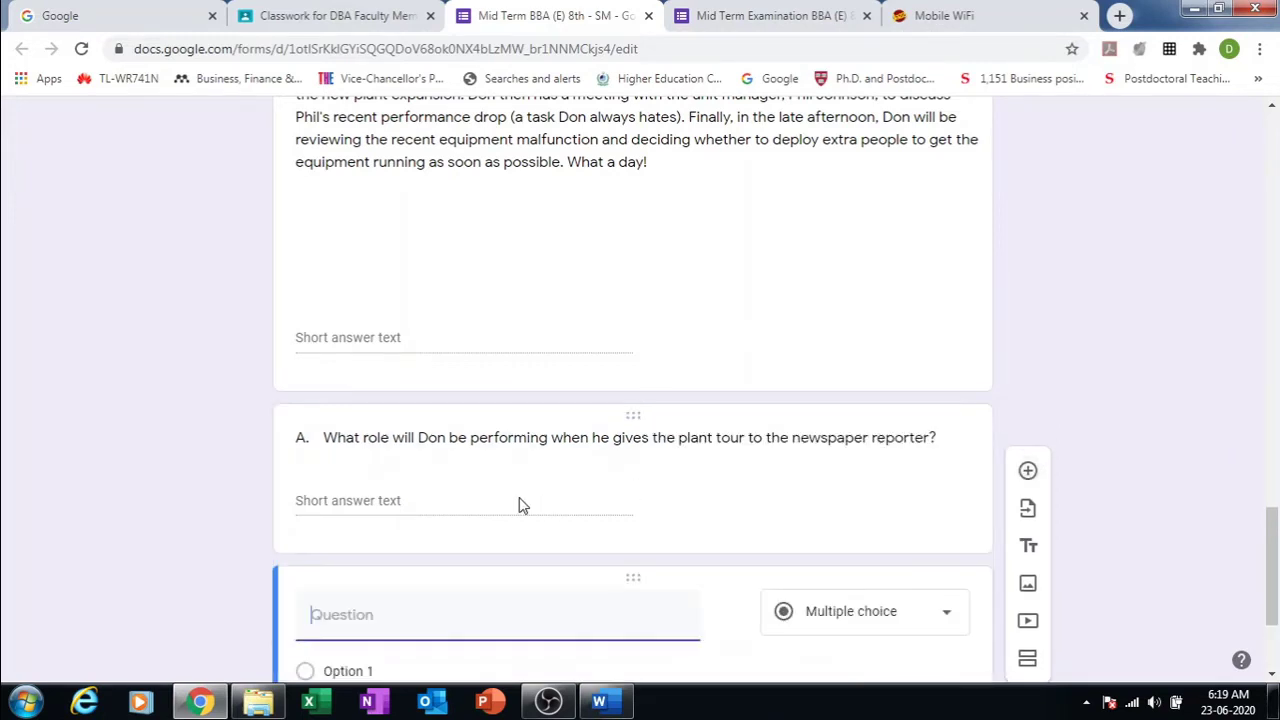
text(B.	When Don attends the retirement party, he will be operating in which of the management roles?)
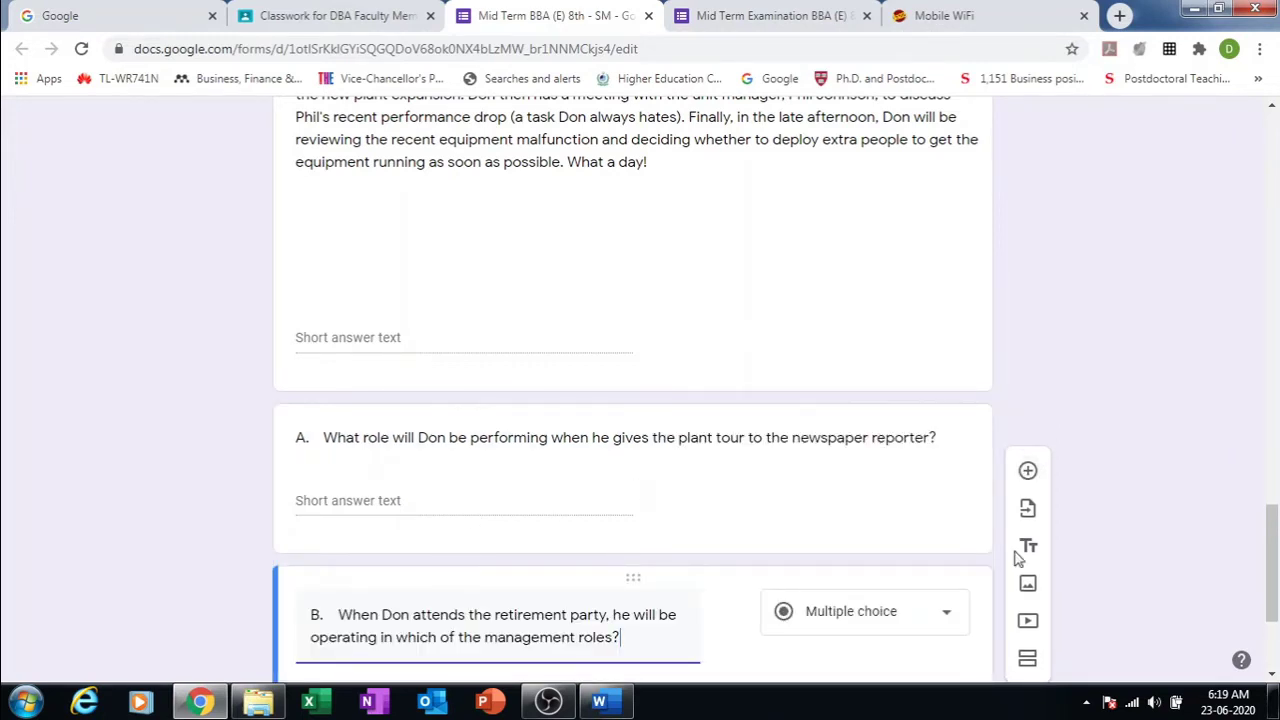
click(948, 613)
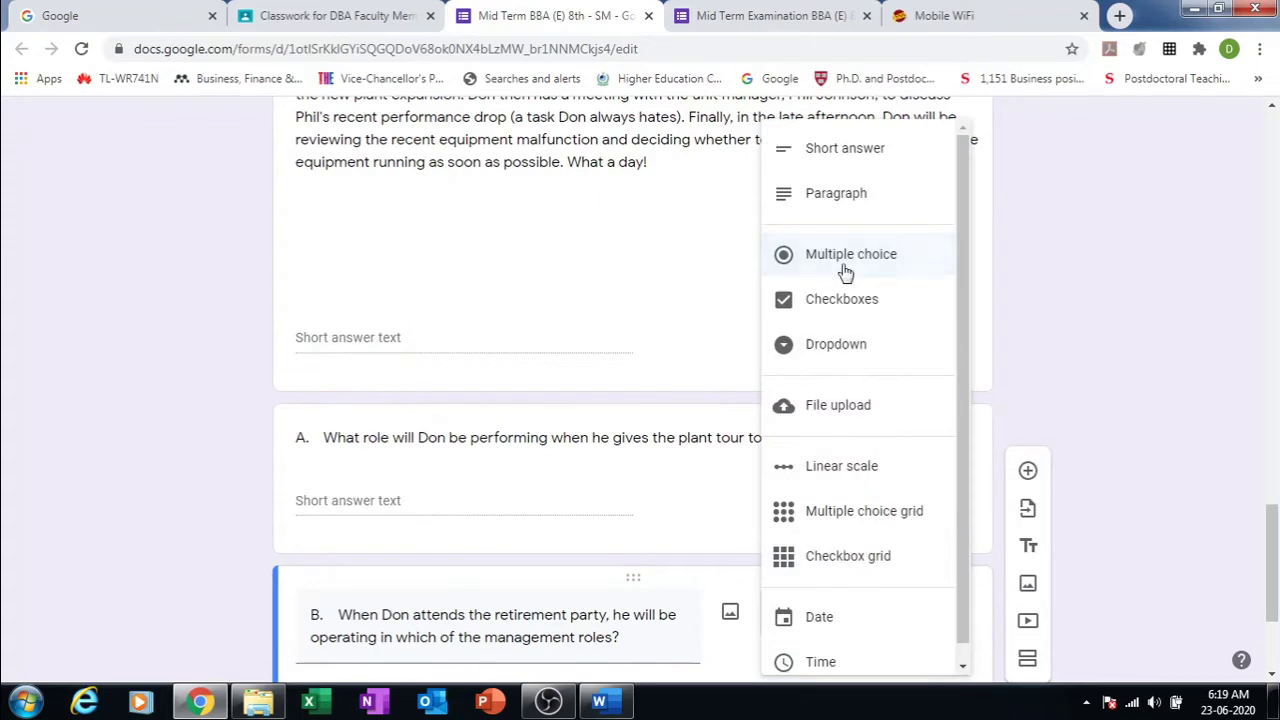
click(838, 150)
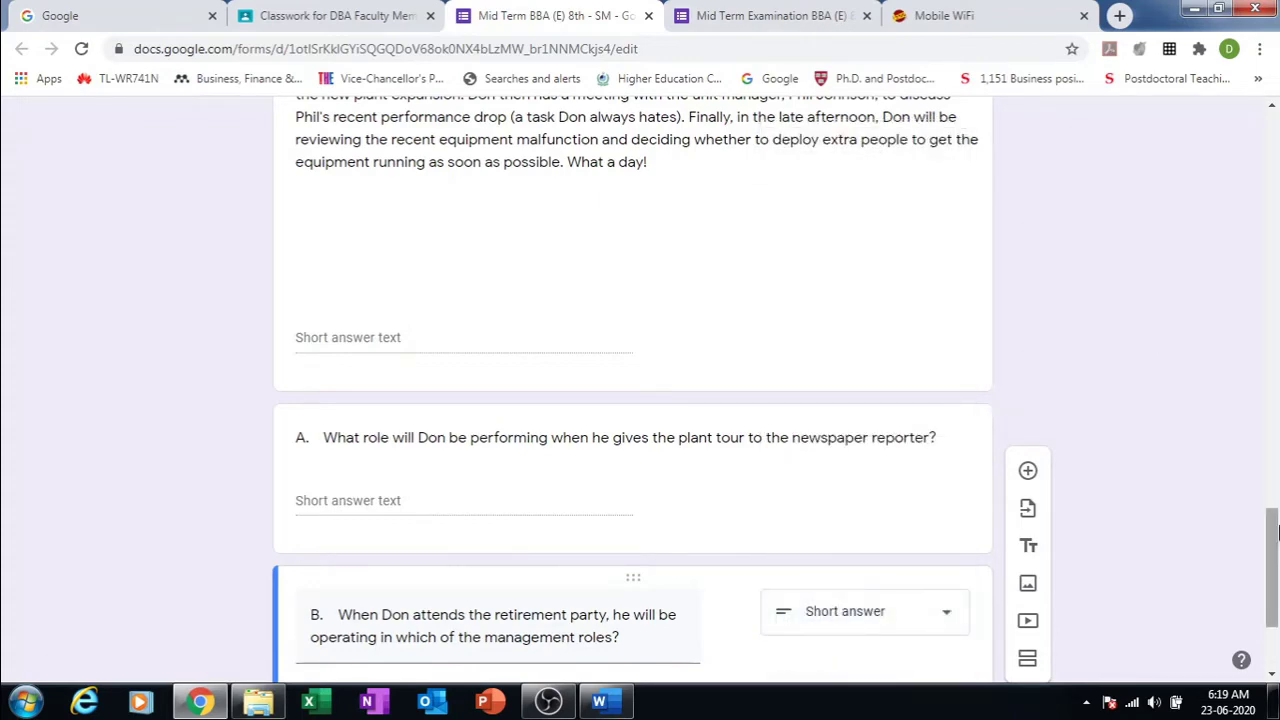
drag(1276, 537, 1234, 105)
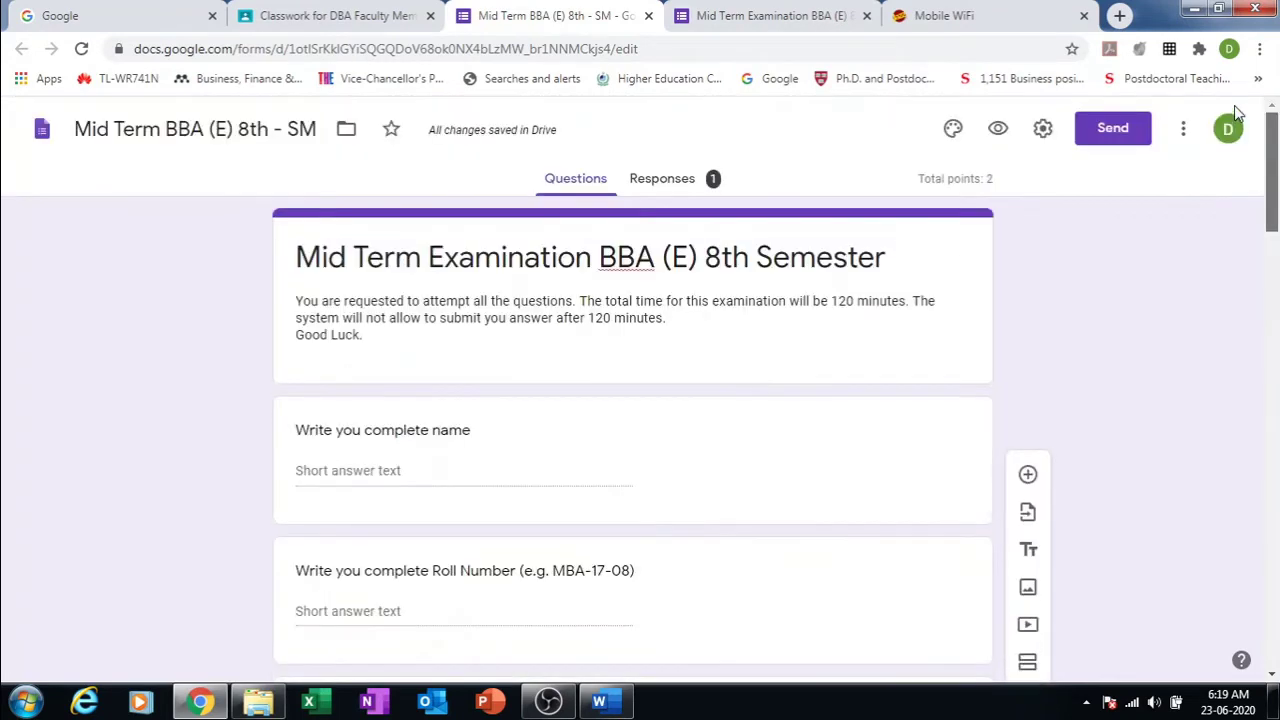
Step: Preview the form and try the short-answer fields for the case passage, questions A and B
click(998, 129)
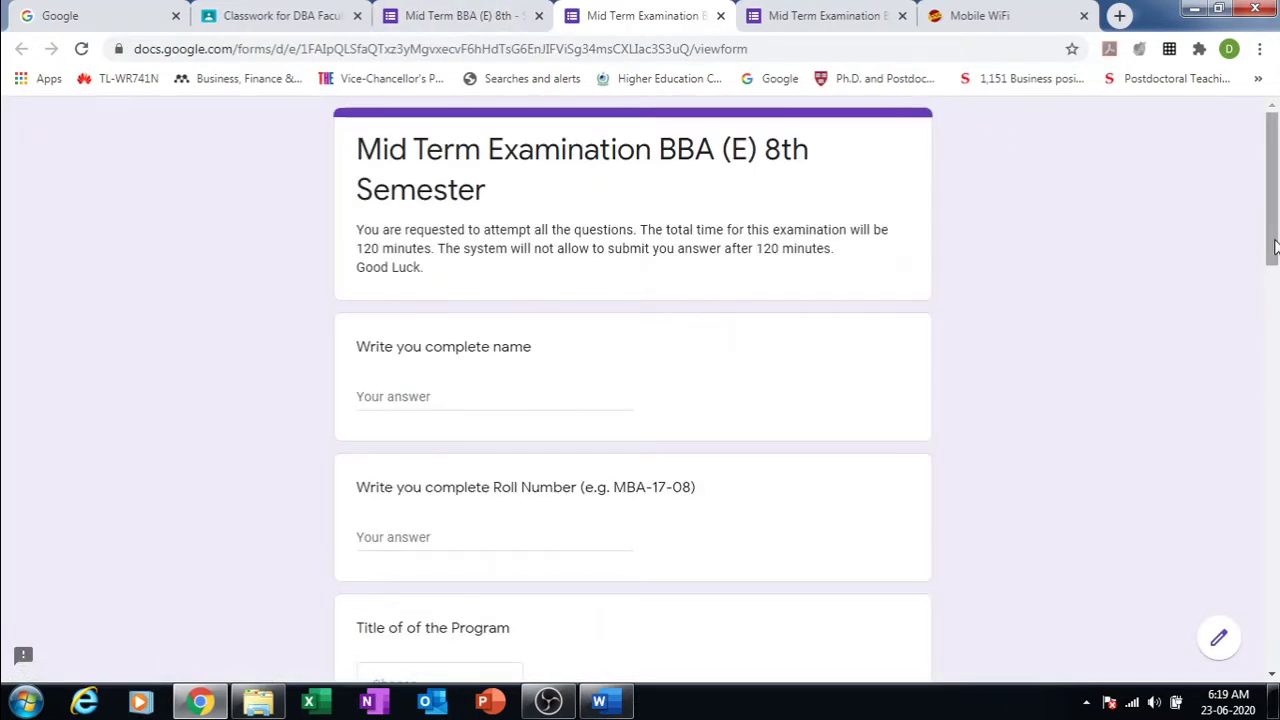
drag(1275, 247, 1275, 418)
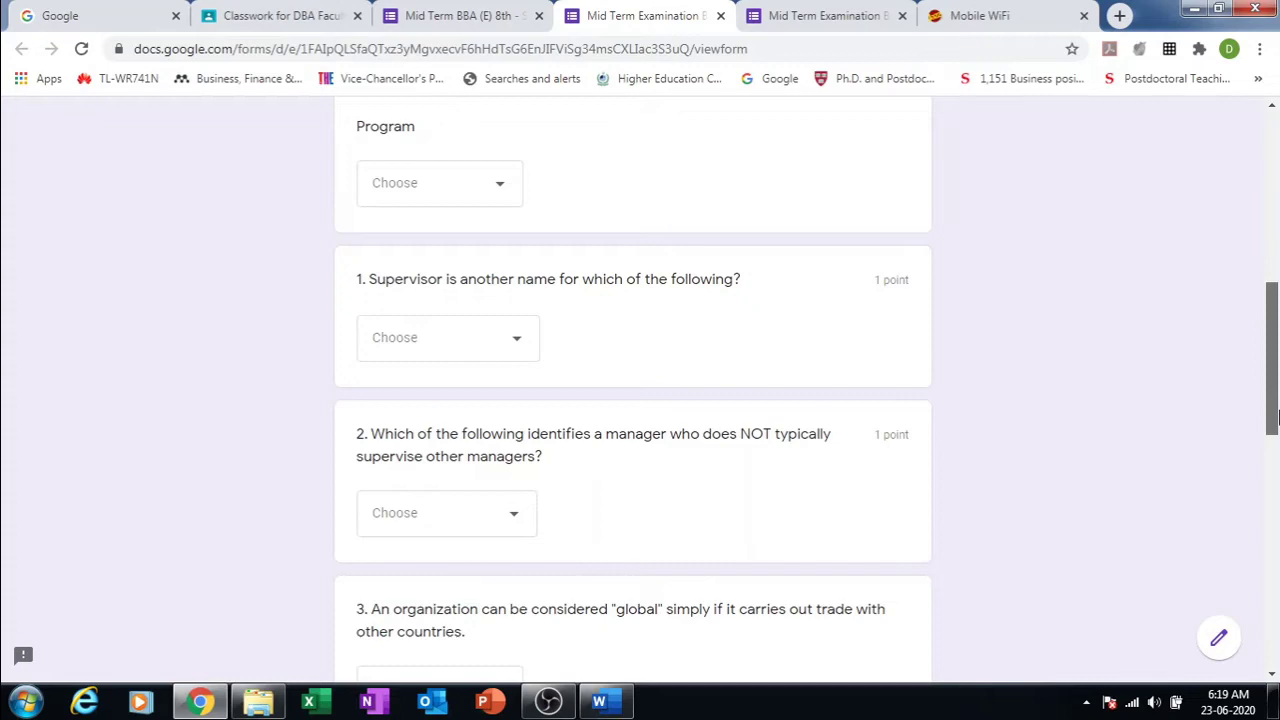
drag(1276, 418, 1276, 630)
click(598, 361)
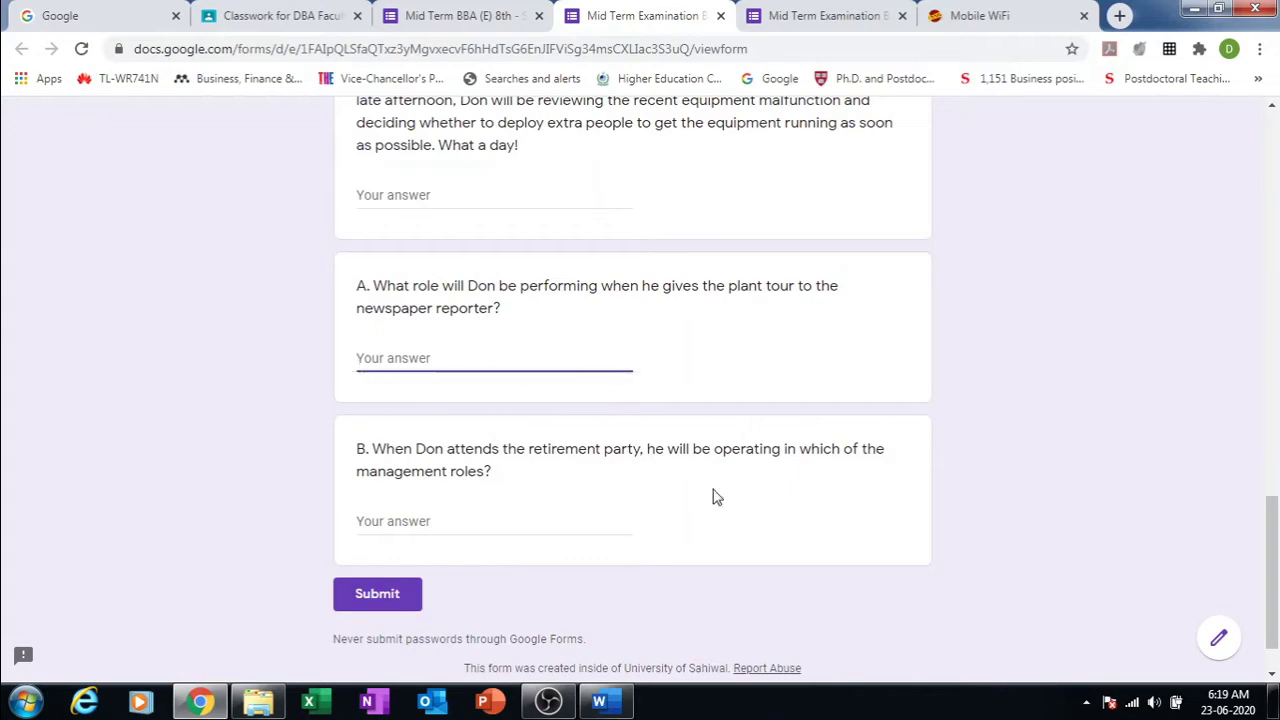
click(745, 563)
drag(1272, 553, 1247, 168)
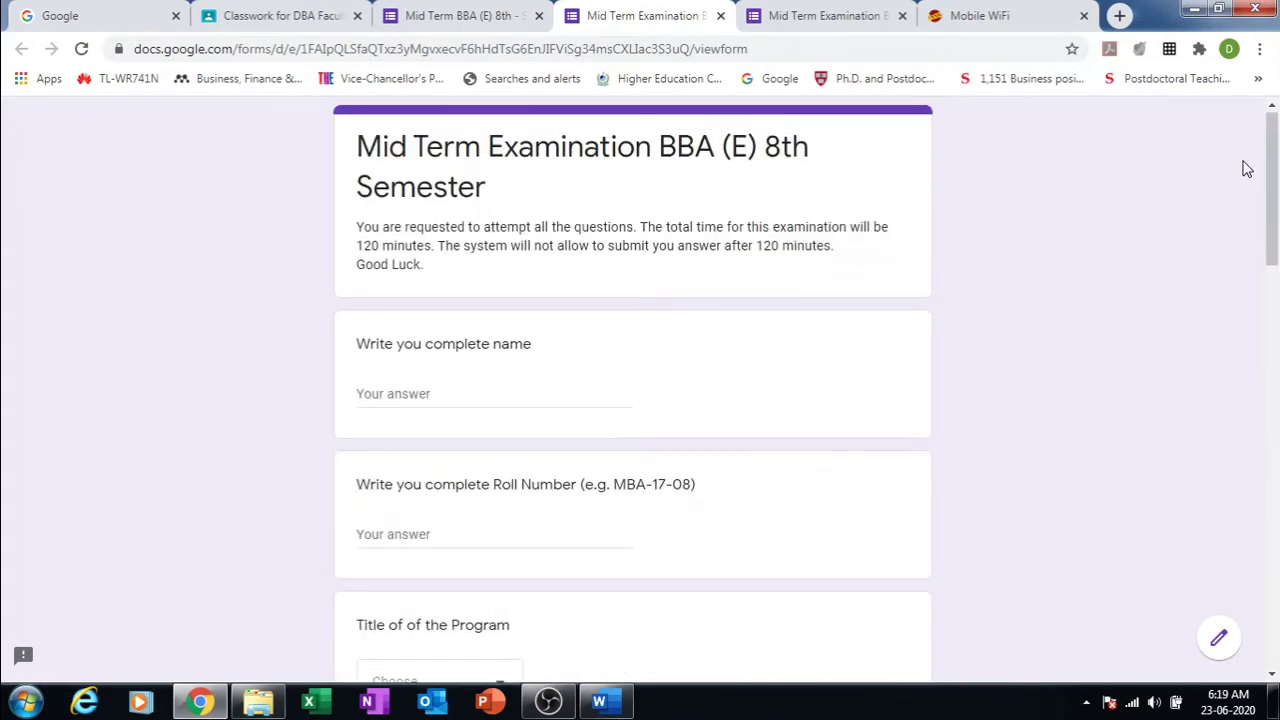
Step: Close both preview tabs, choosing Leave to discard the test answers
click(901, 16)
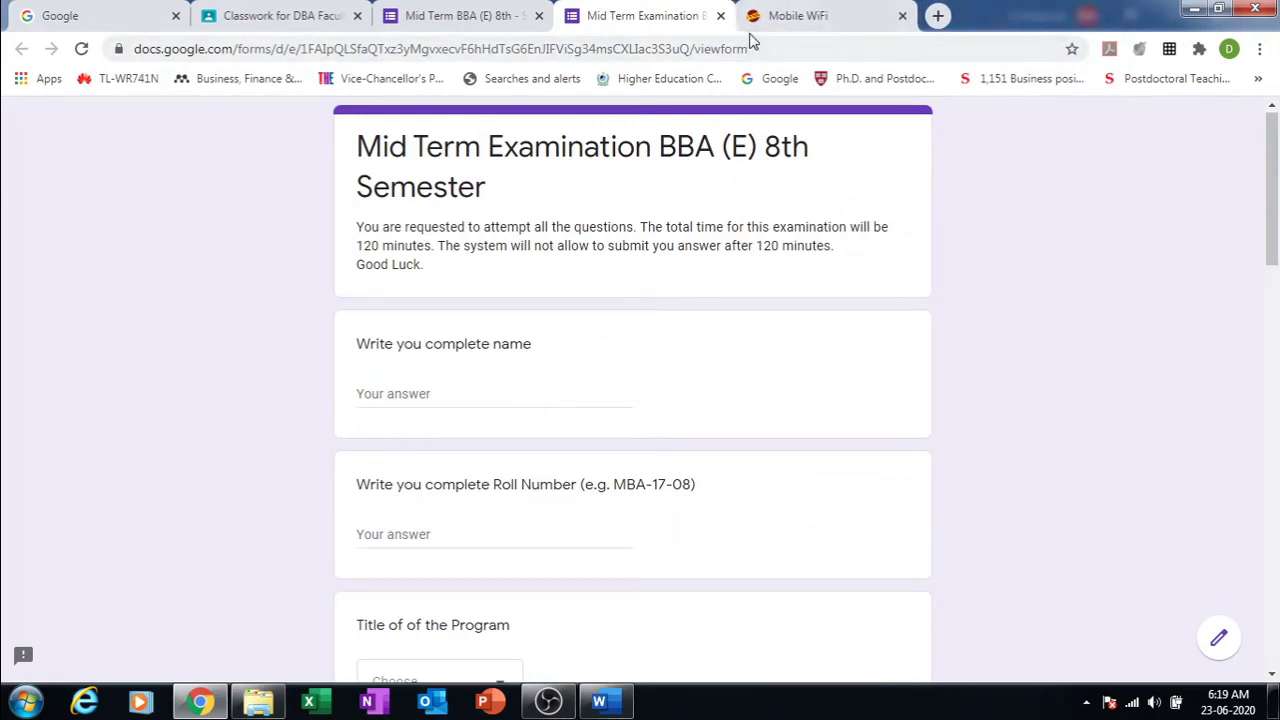
click(720, 16)
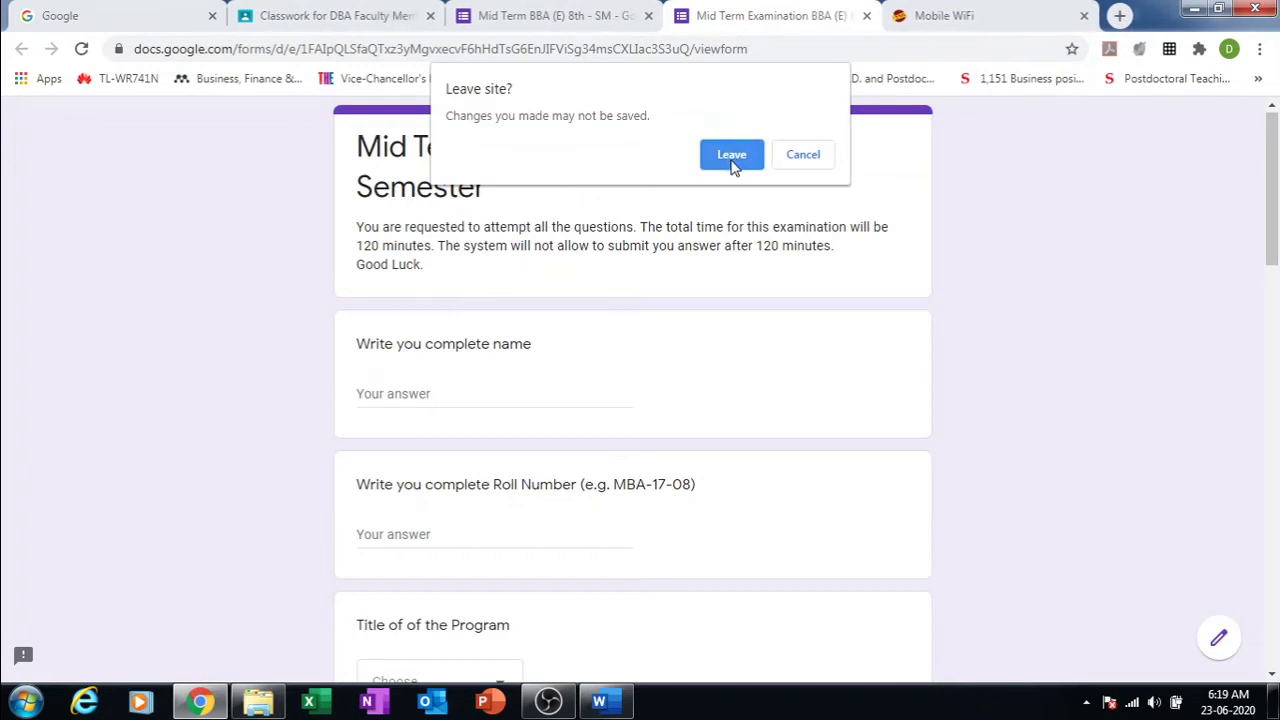
click(731, 156)
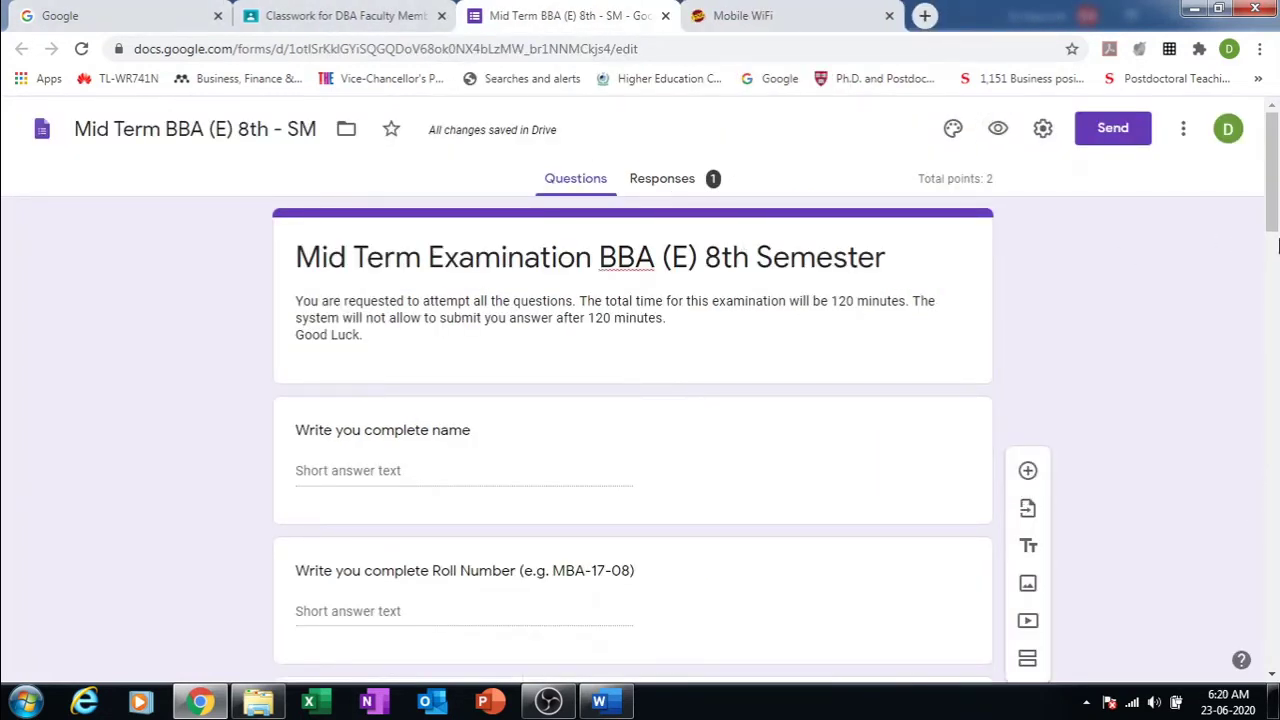
Step: Set question A's answer-key score to 1 point
drag(1276, 245, 1274, 665)
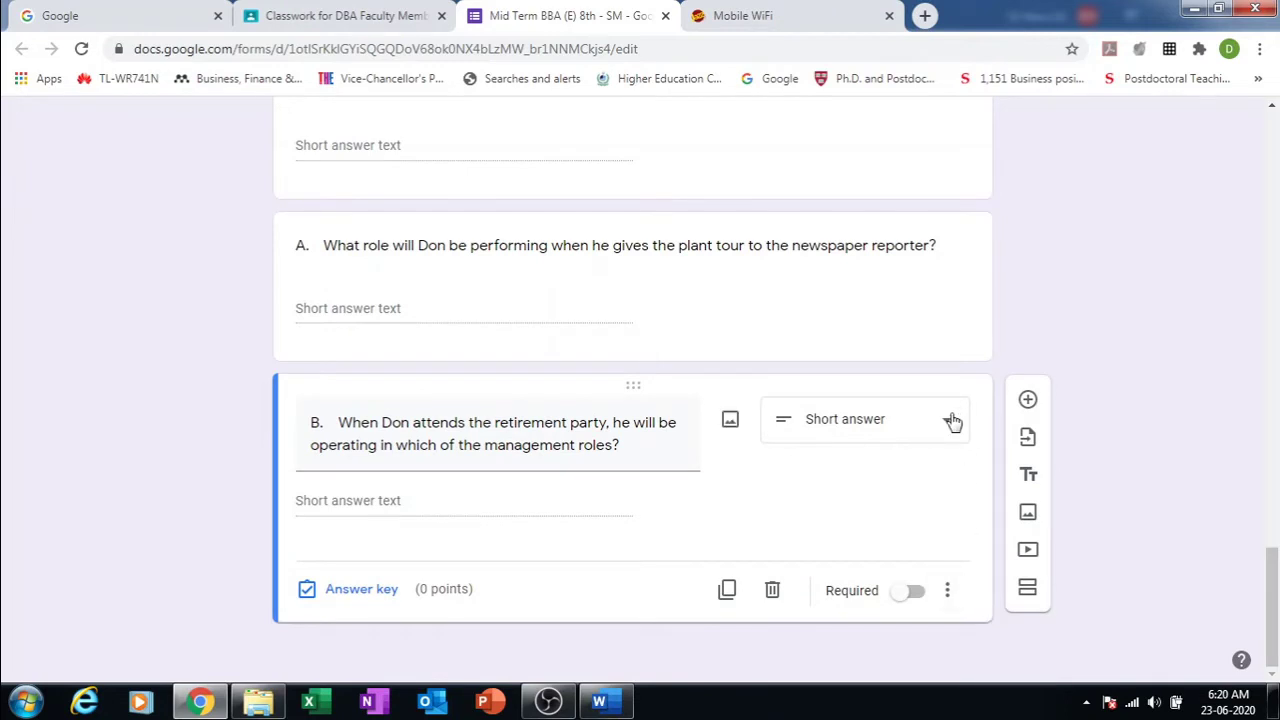
click(336, 591)
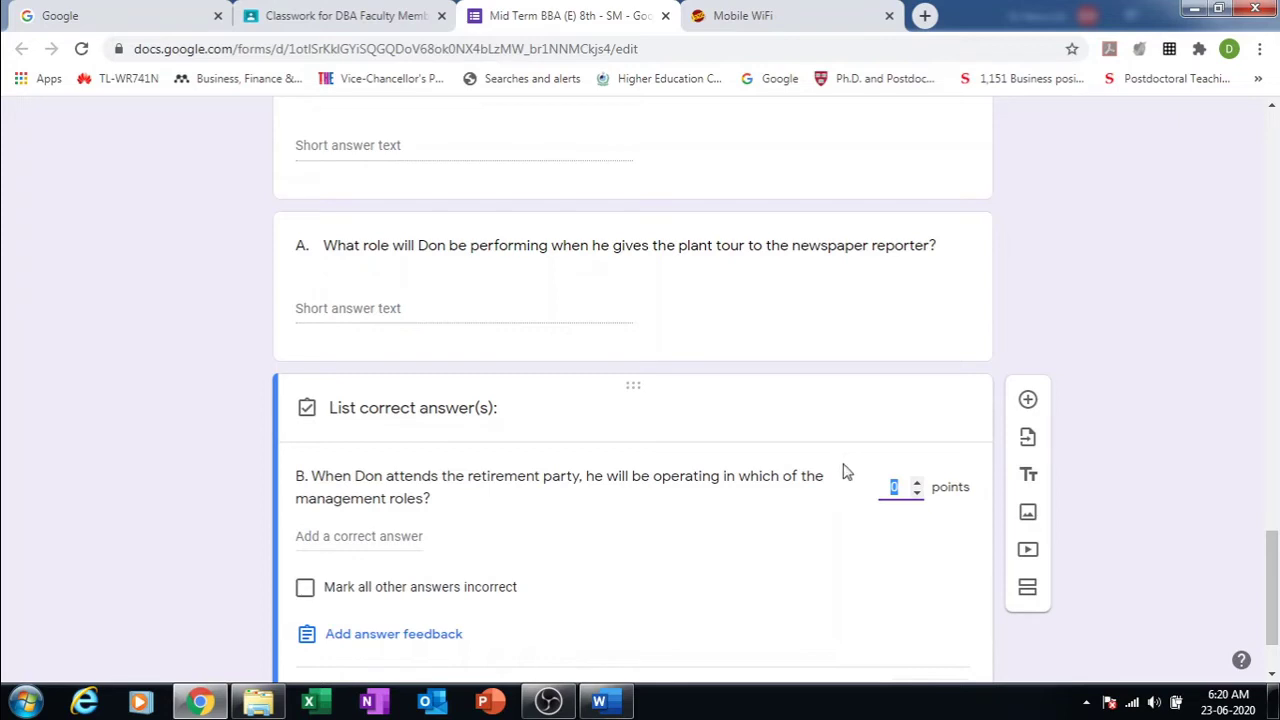
click(528, 256)
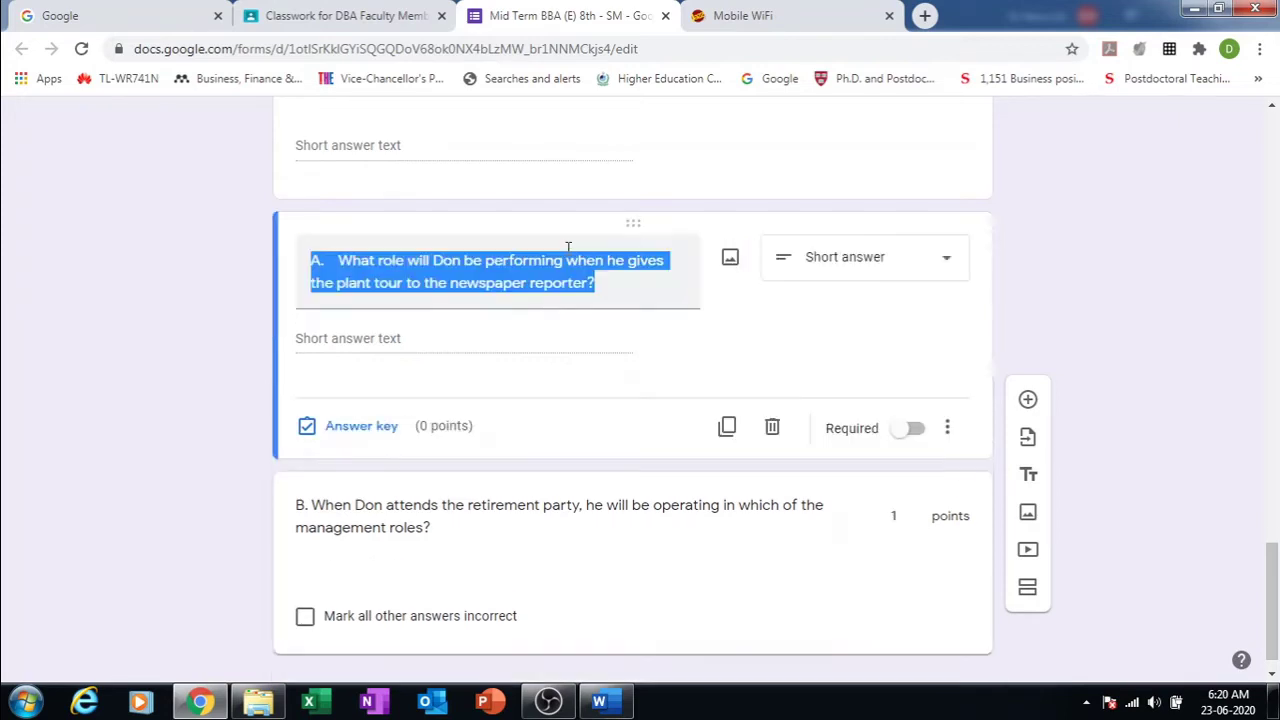
click(405, 438)
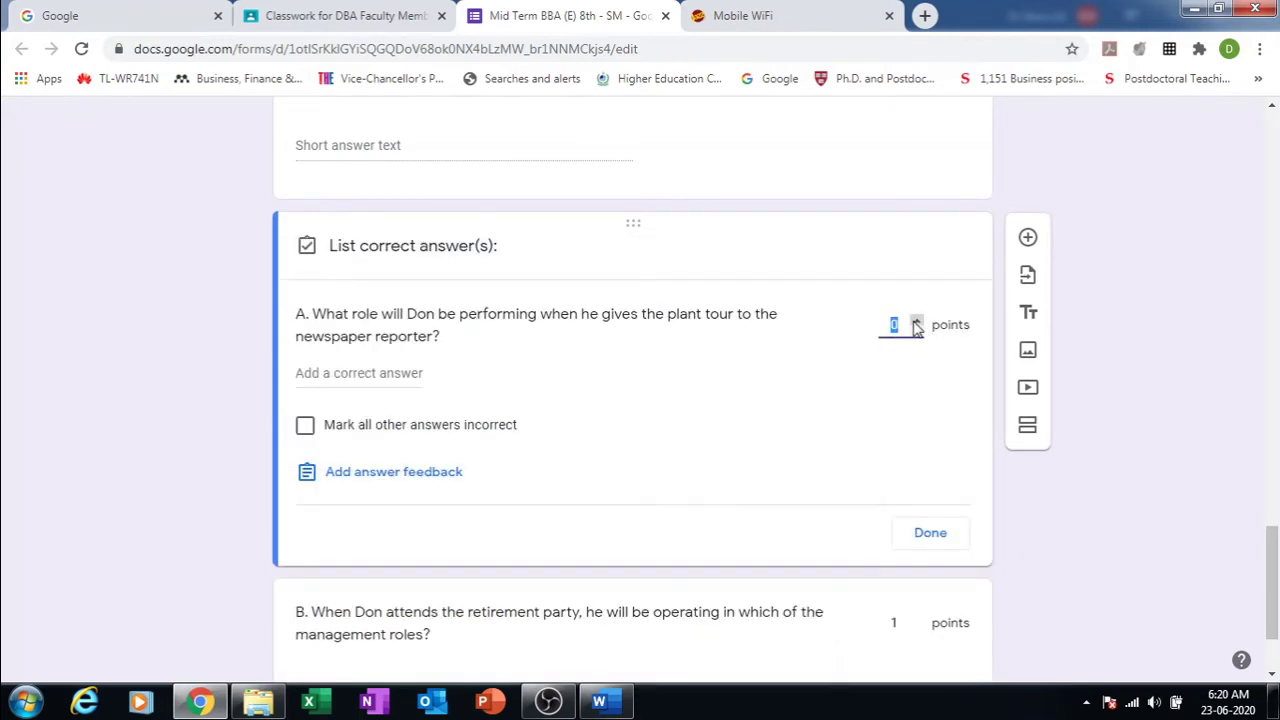
click(916, 320)
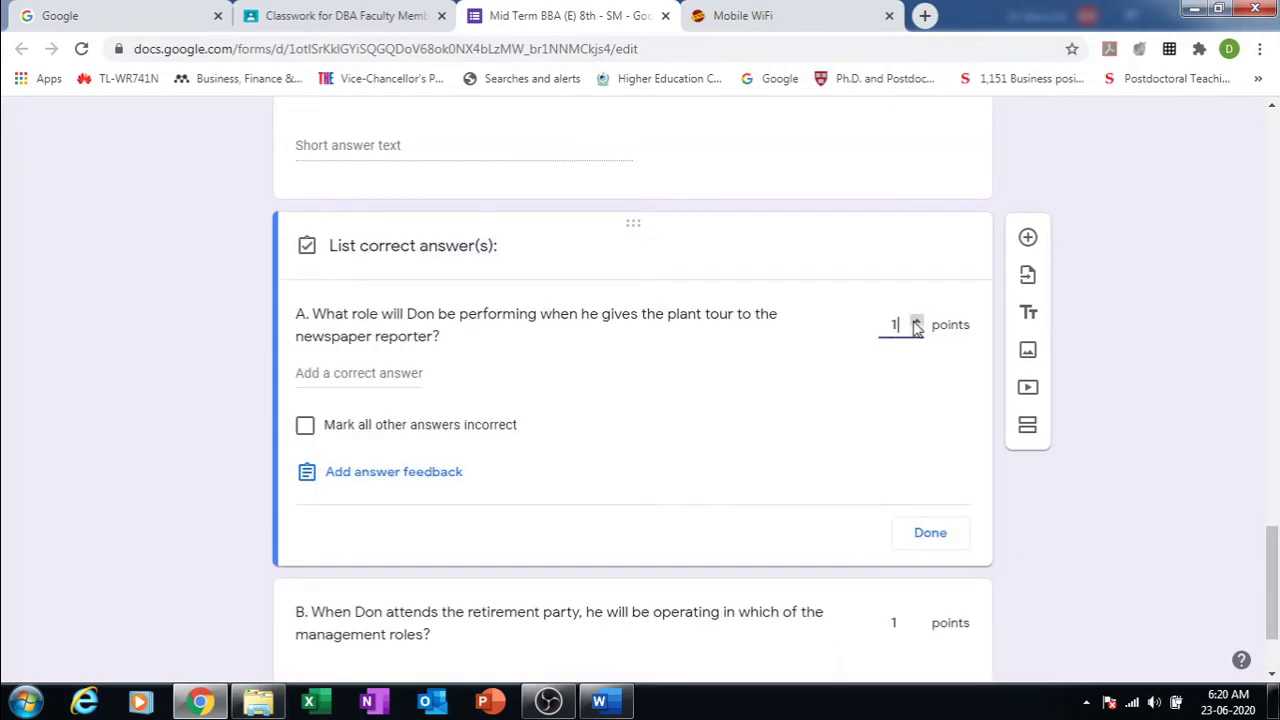
click(930, 533)
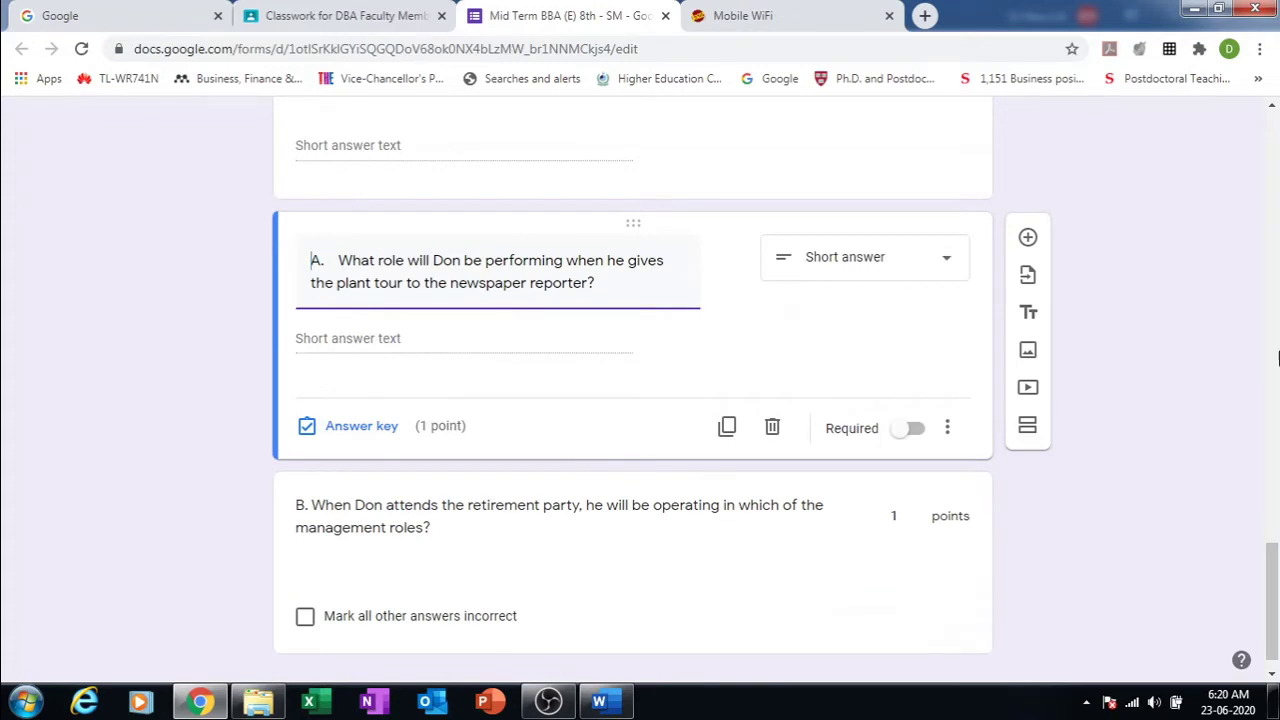
scroll(1269, 590, down, 1)
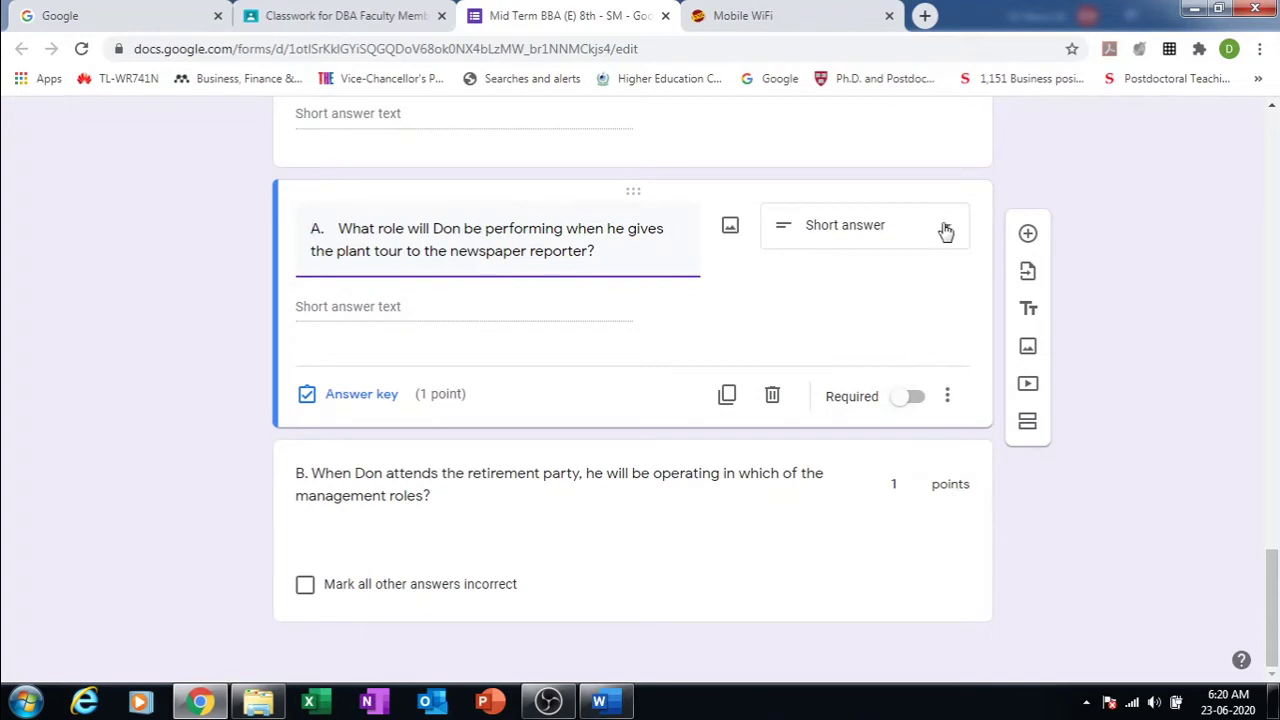
click(334, 401)
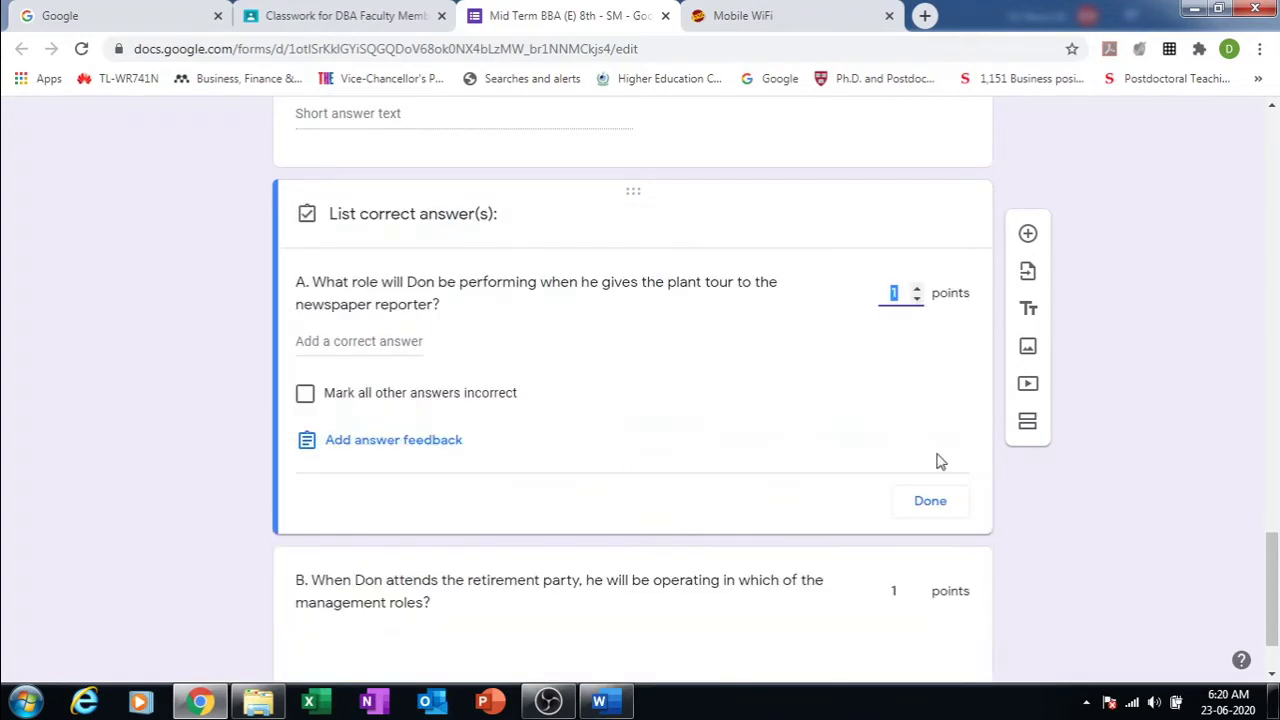
click(930, 500)
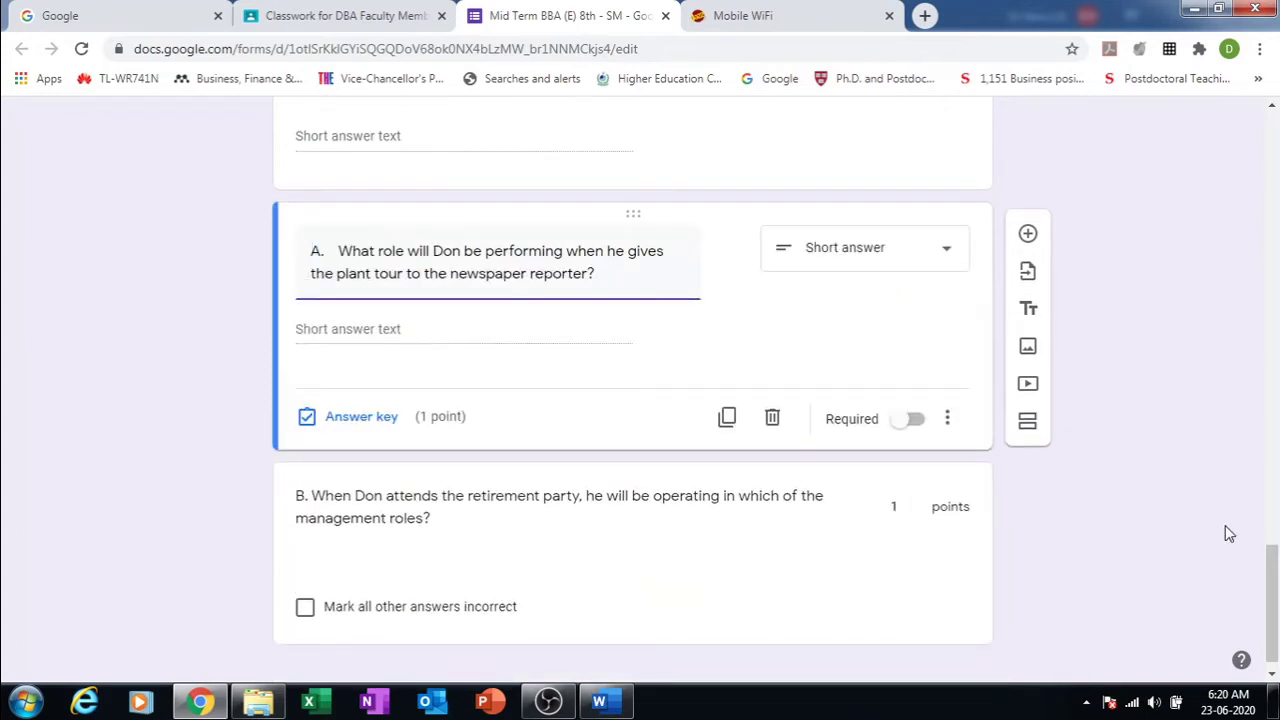
Step: Give question B 1 point in its answer key and recheck question A's points
click(935, 152)
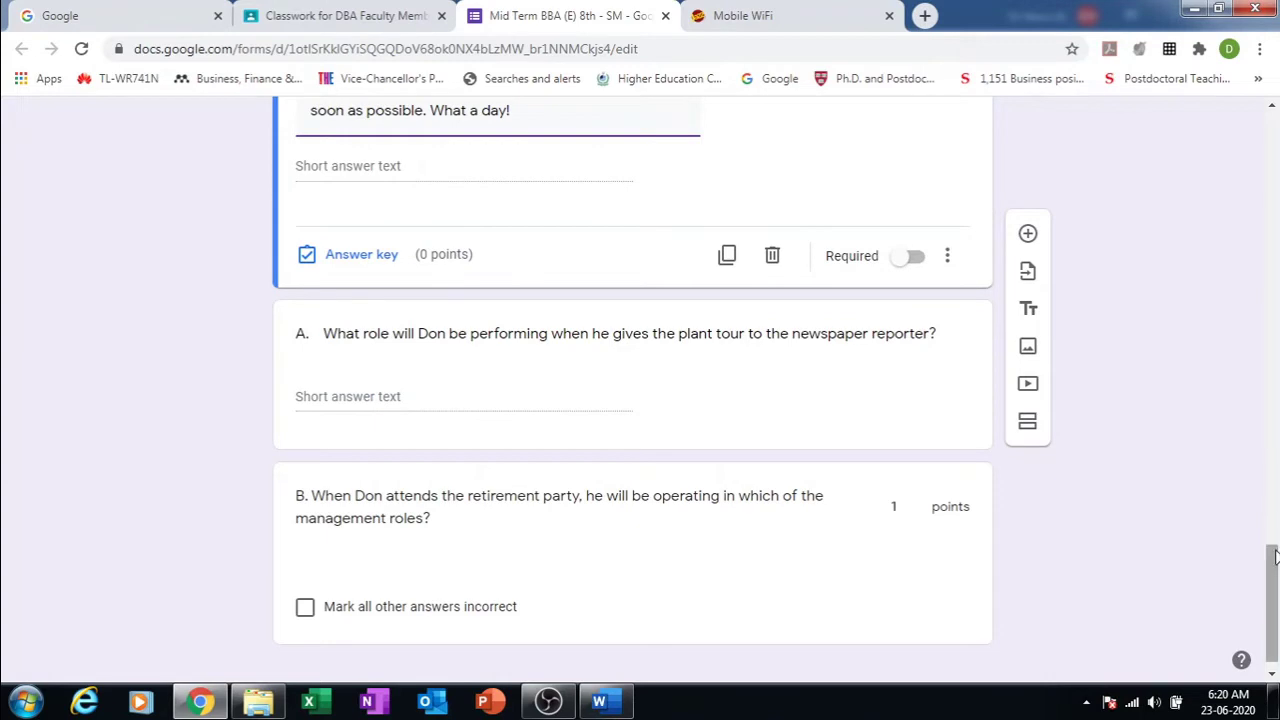
drag(1275, 578, 1275, 583)
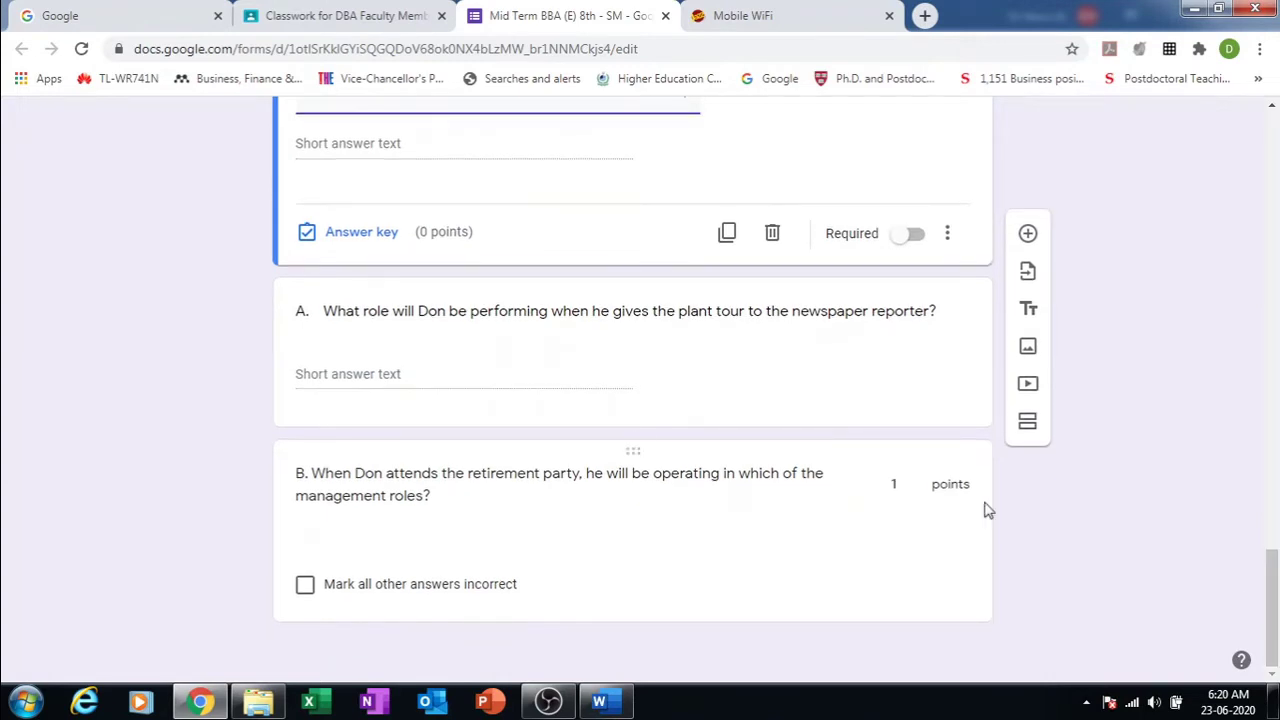
click(577, 349)
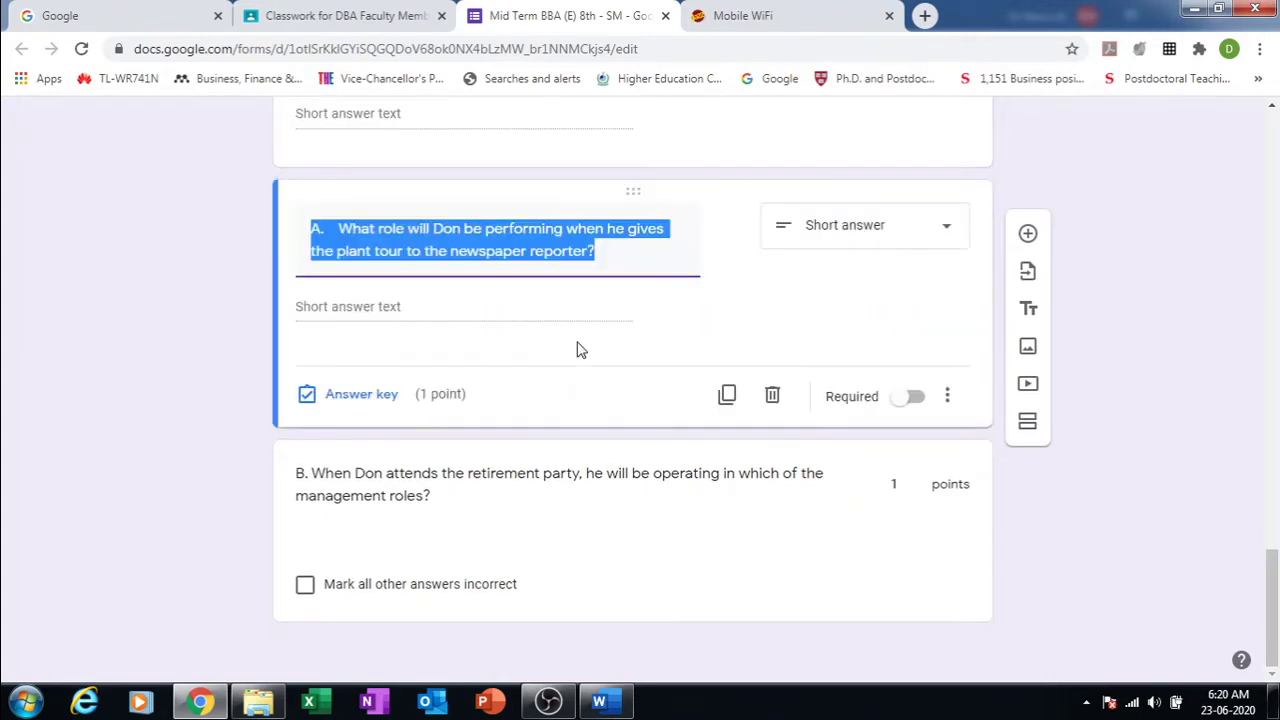
click(728, 578)
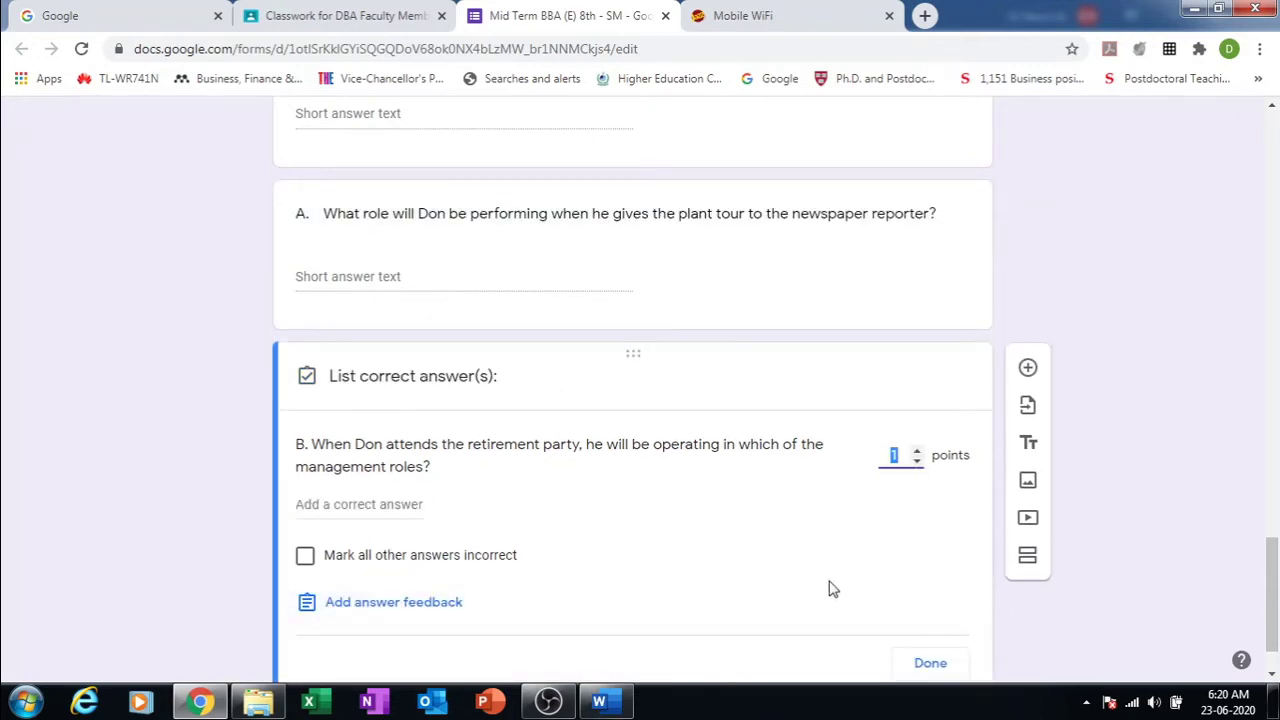
scroll(1272, 630, down, 1)
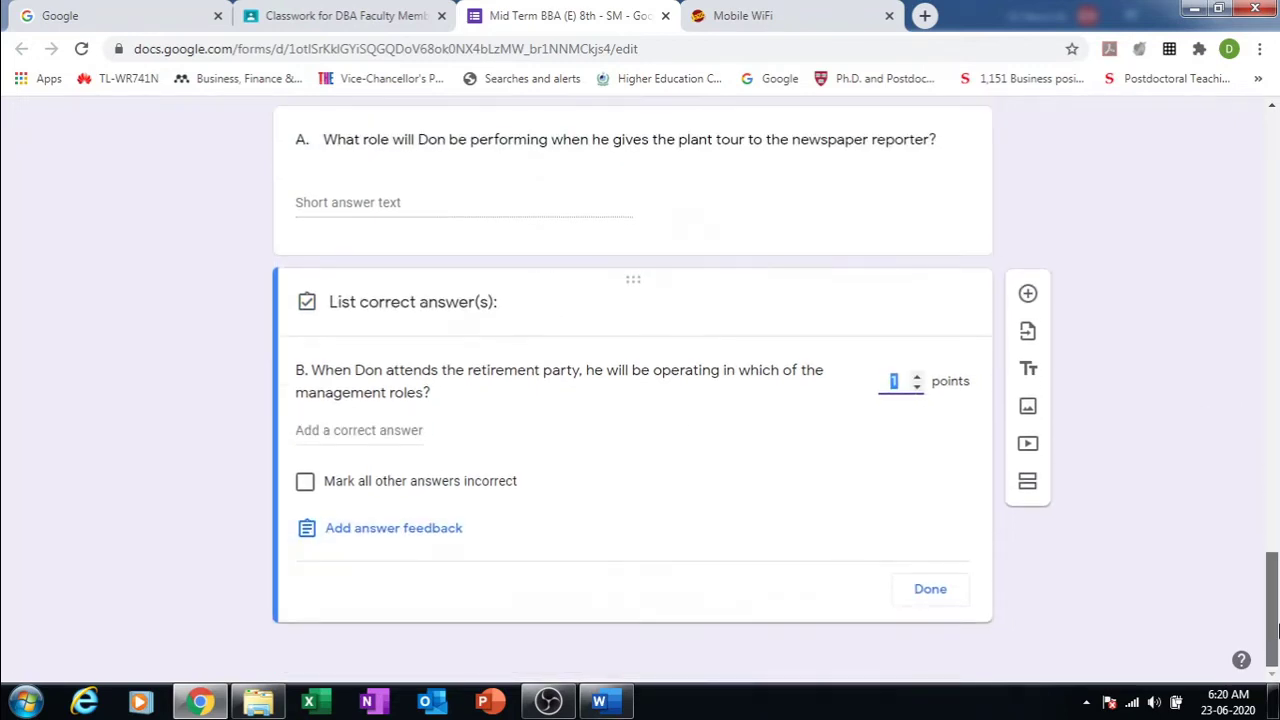
click(1232, 442)
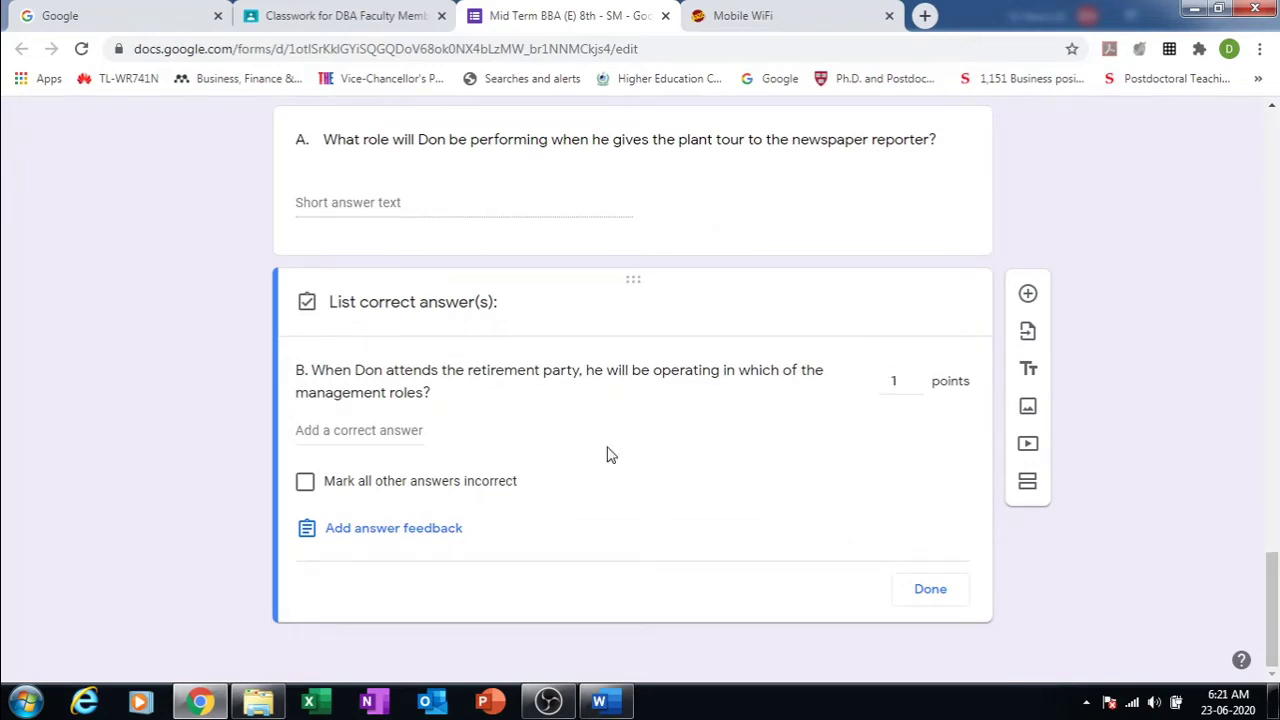
click(365, 204)
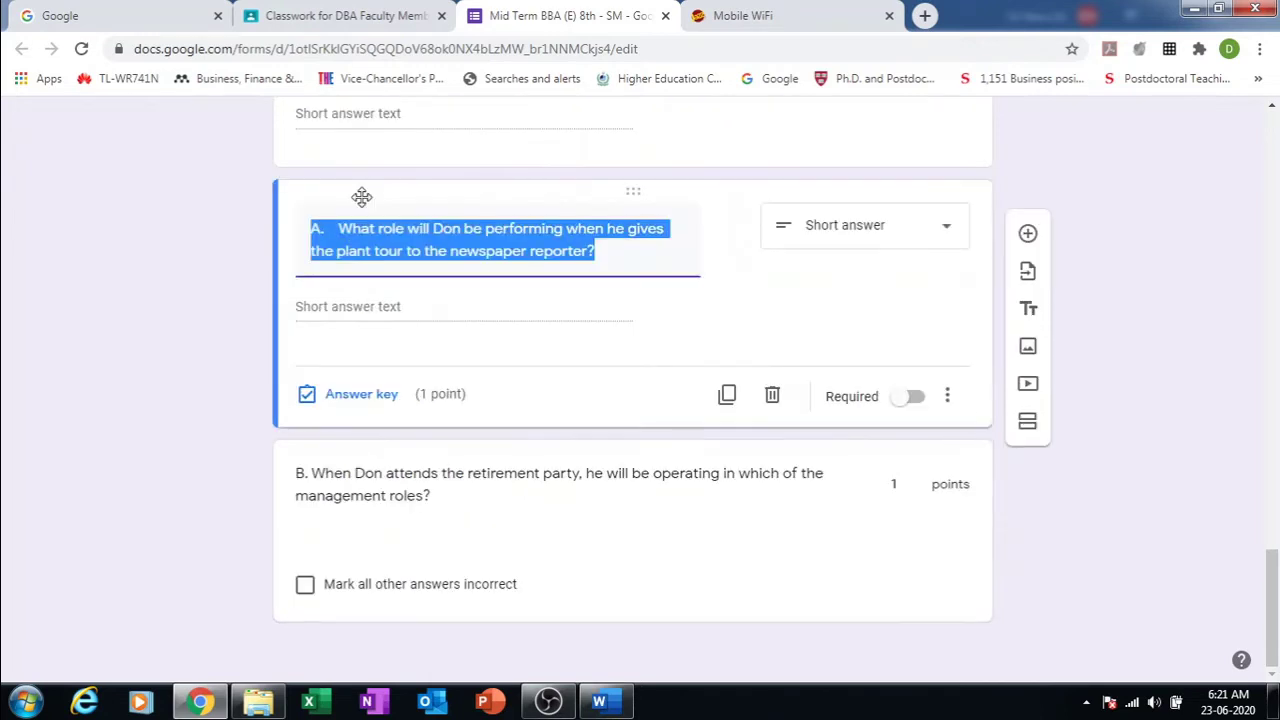
click(355, 396)
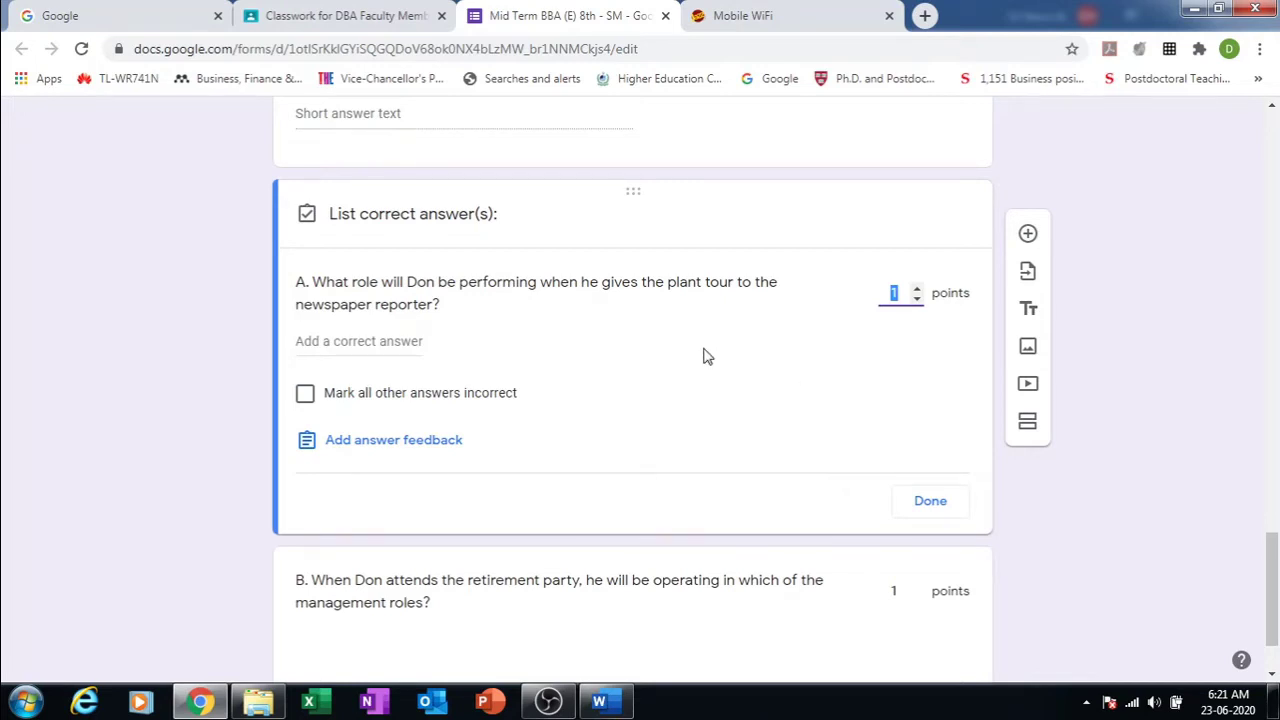
click(932, 507)
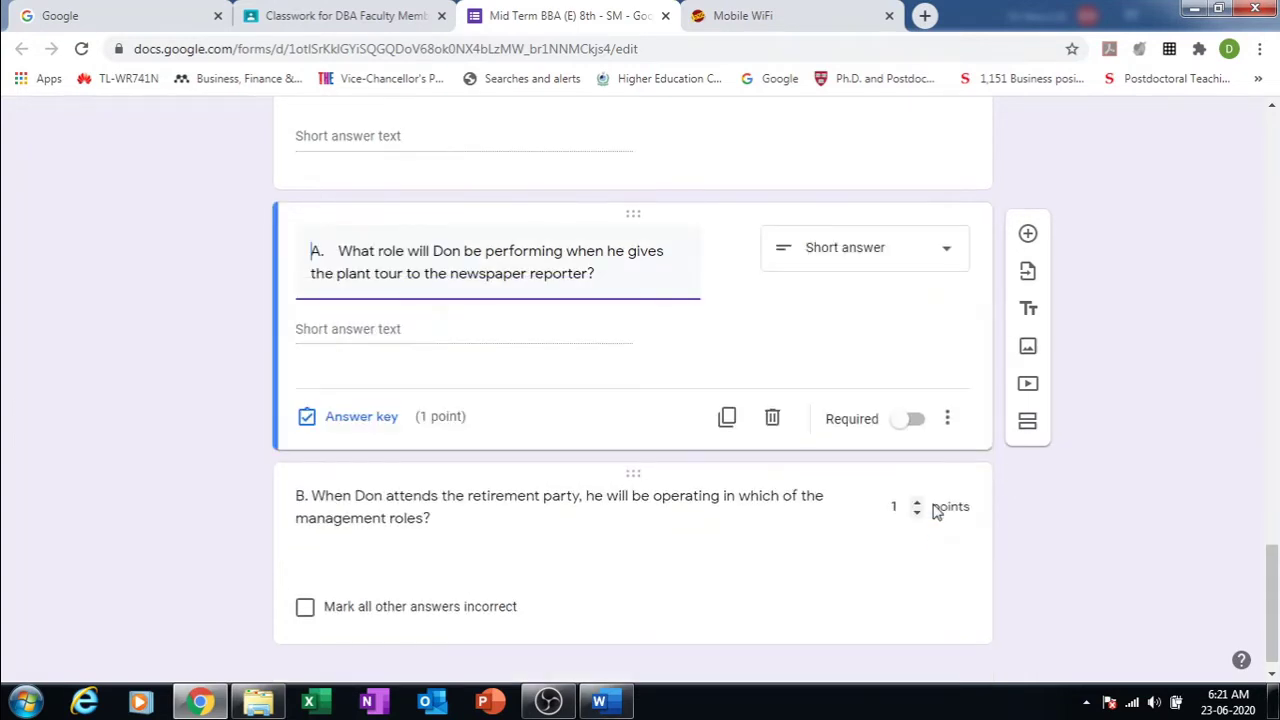
click(395, 619)
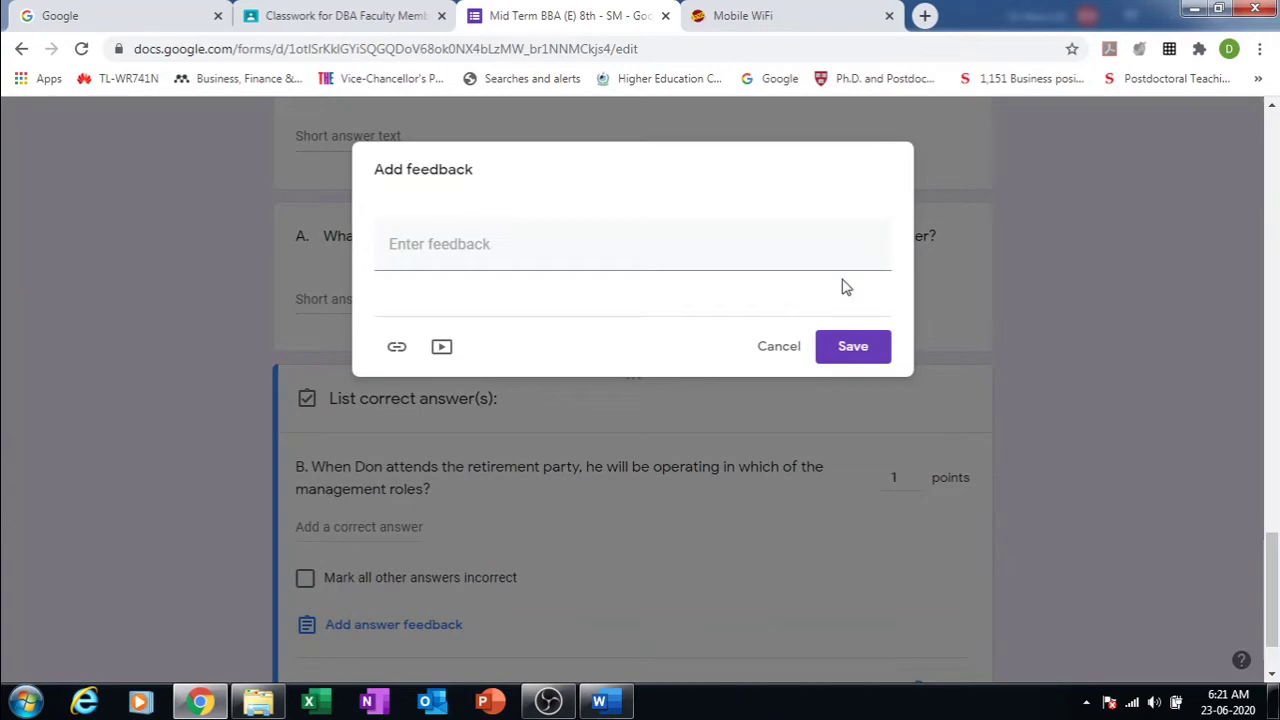
click(779, 348)
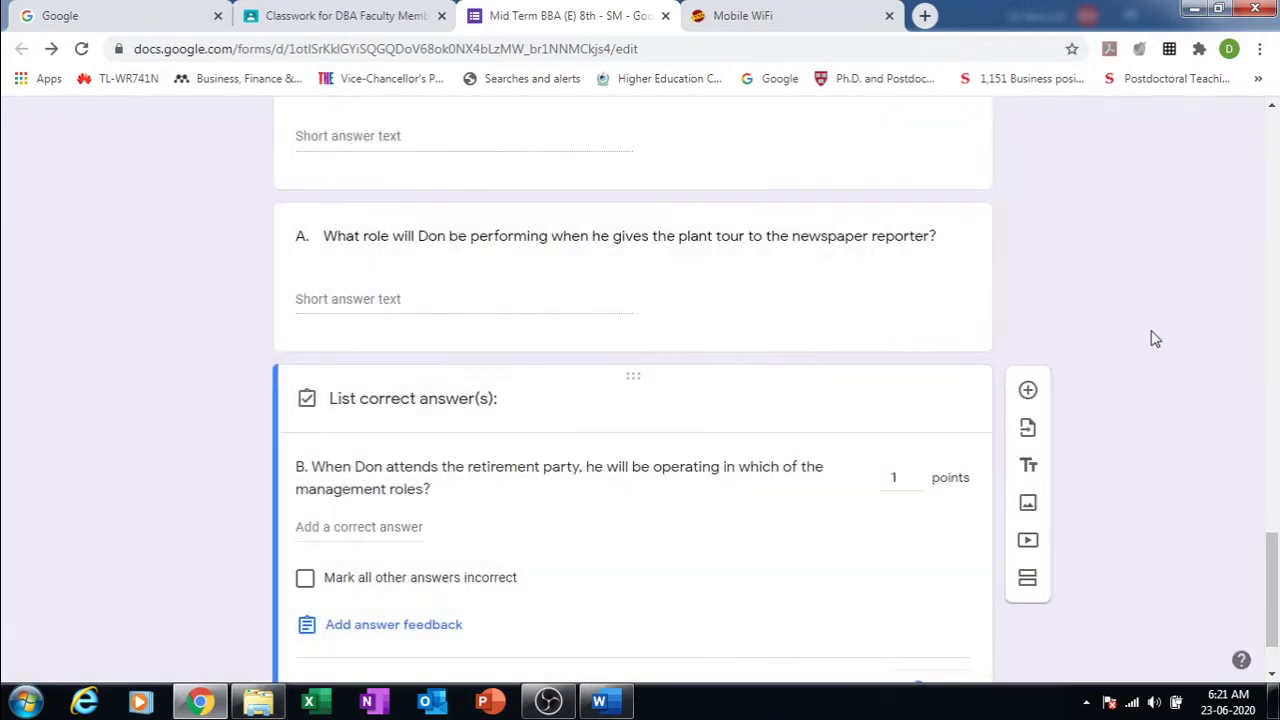
drag(1275, 546, 1238, 535)
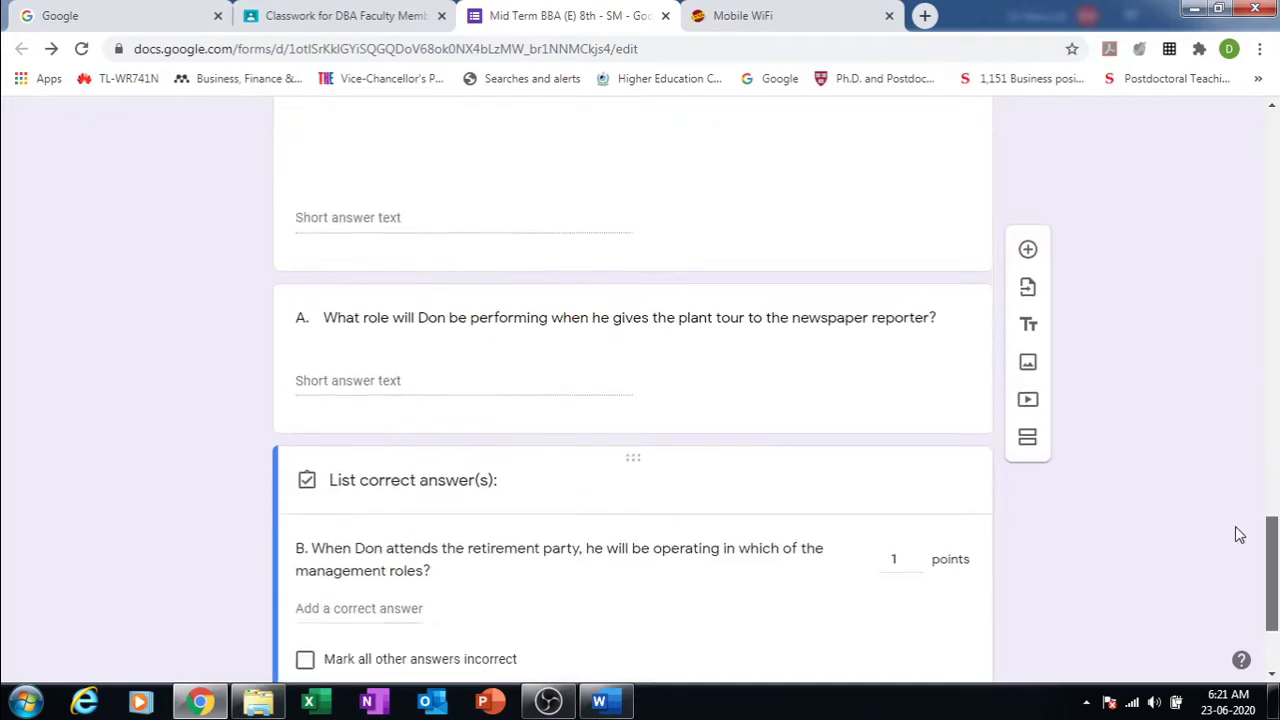
Step: Turn on the Required toggle for question A
click(806, 320)
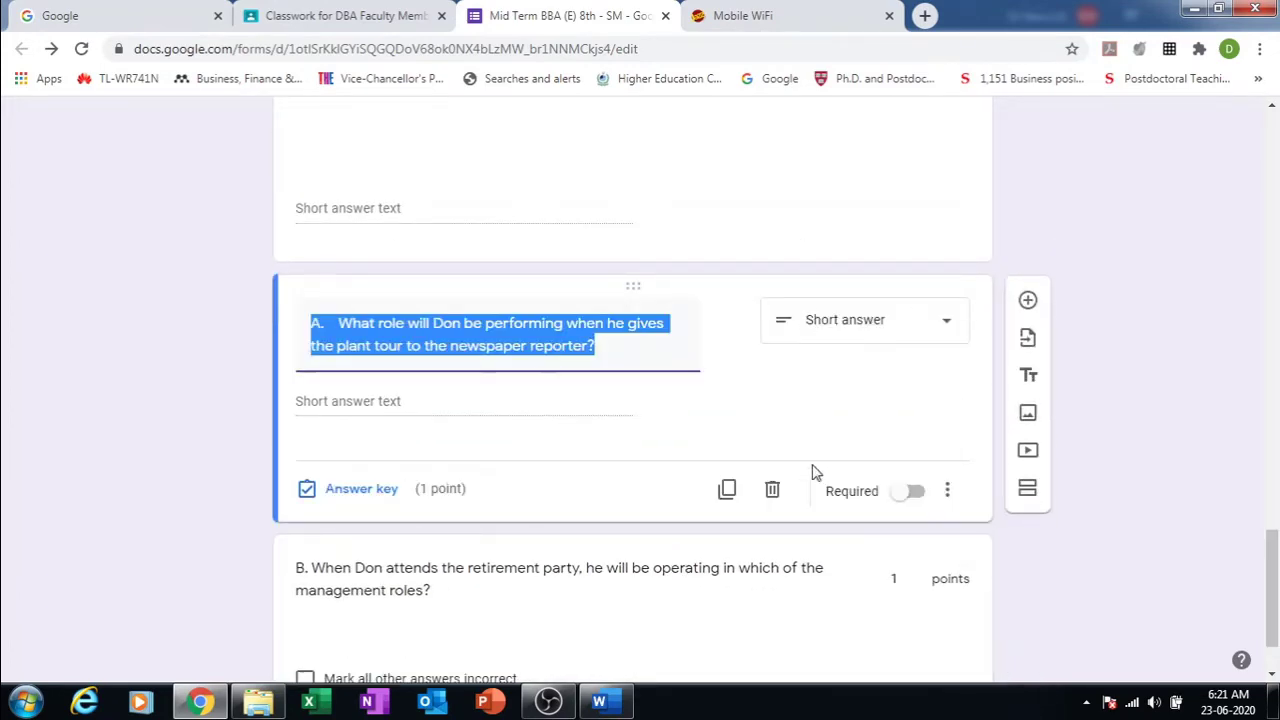
click(914, 491)
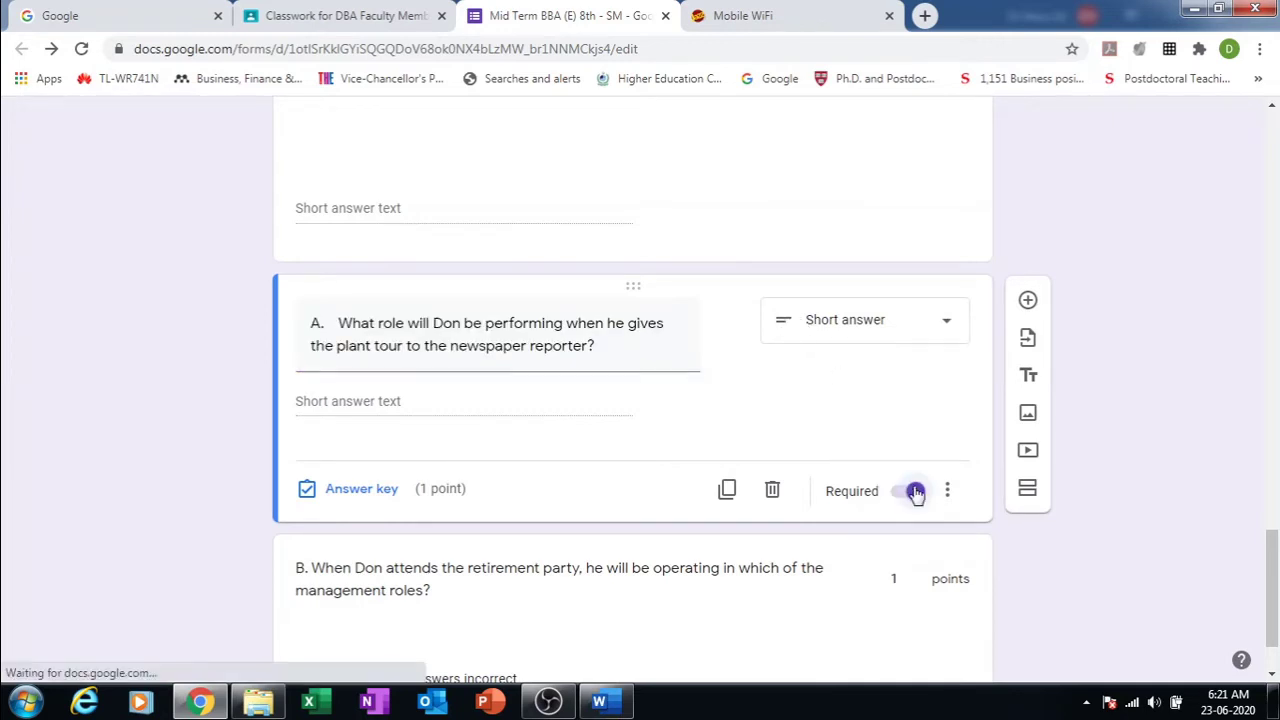
click(855, 496)
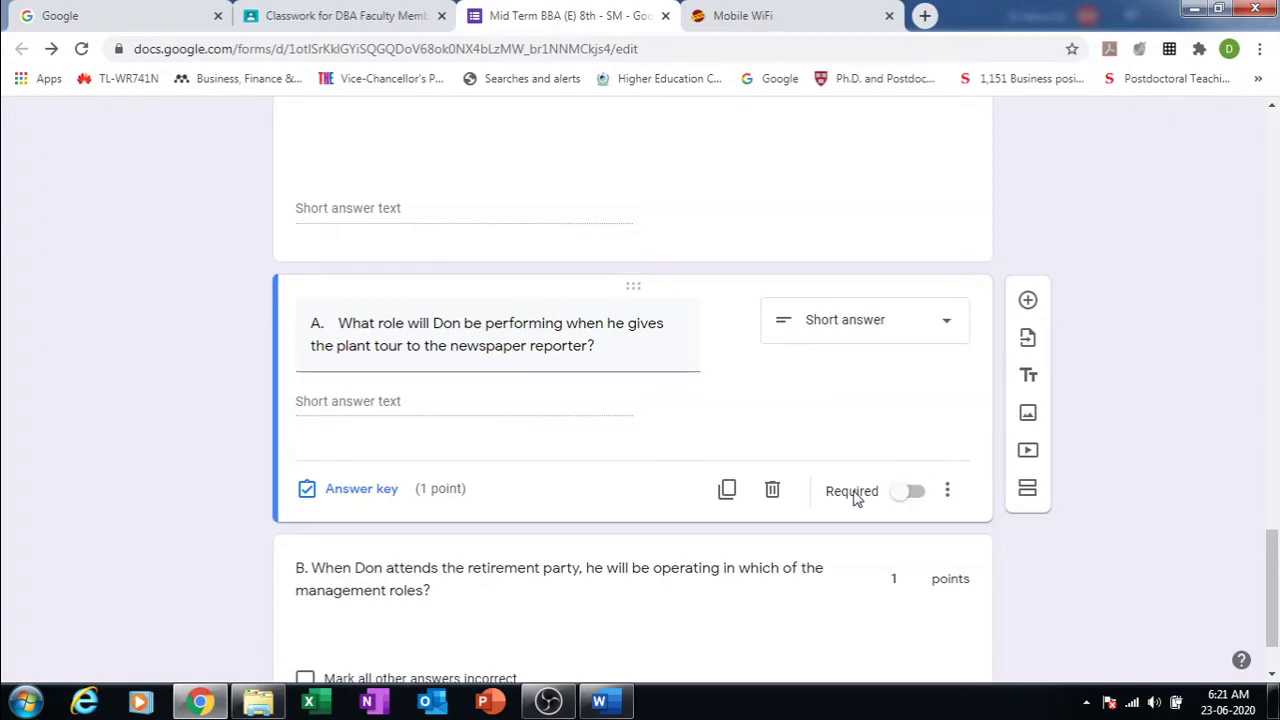
click(915, 492)
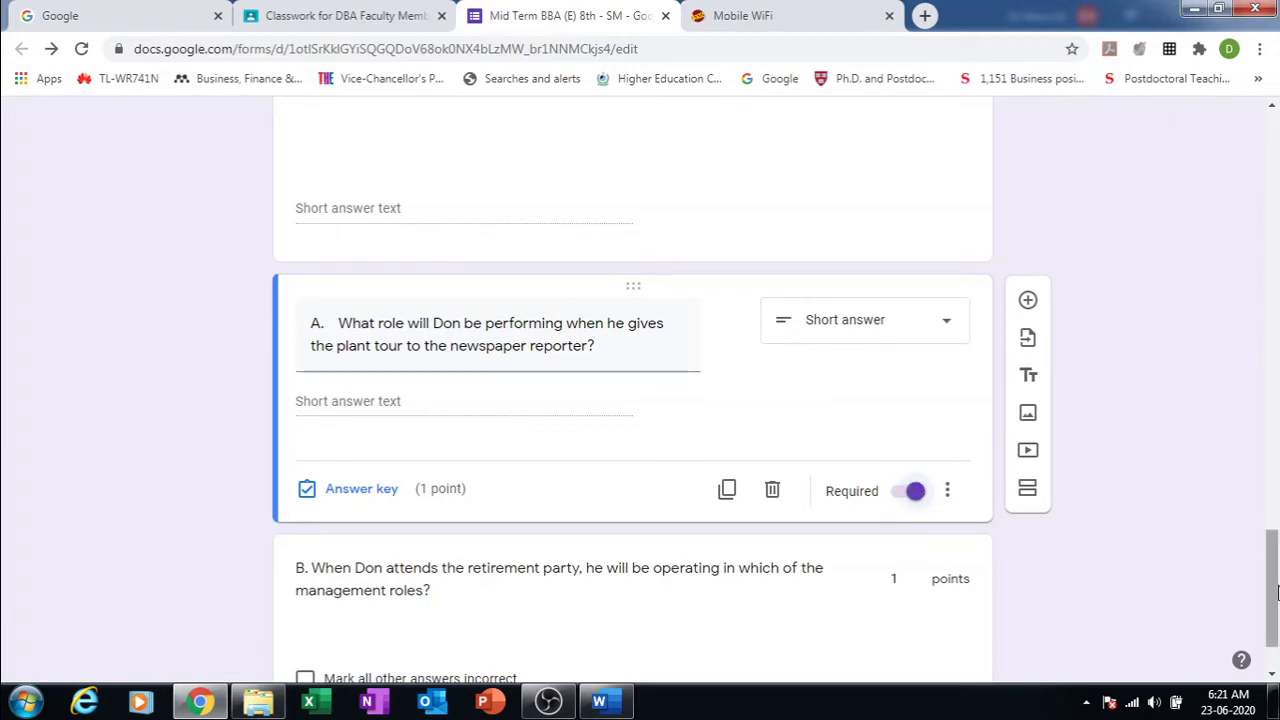
scroll(1274, 592, down, 1)
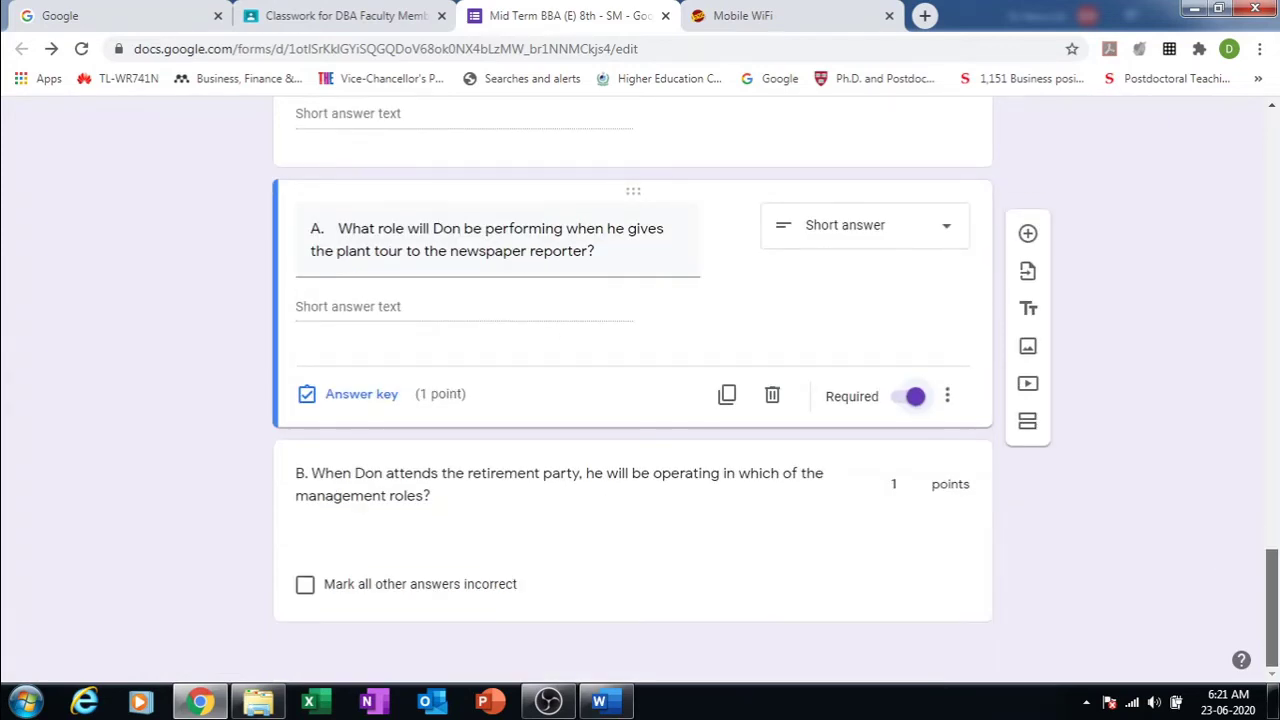
Step: Set a correct answer worth 1 point in question B's answer key
click(780, 510)
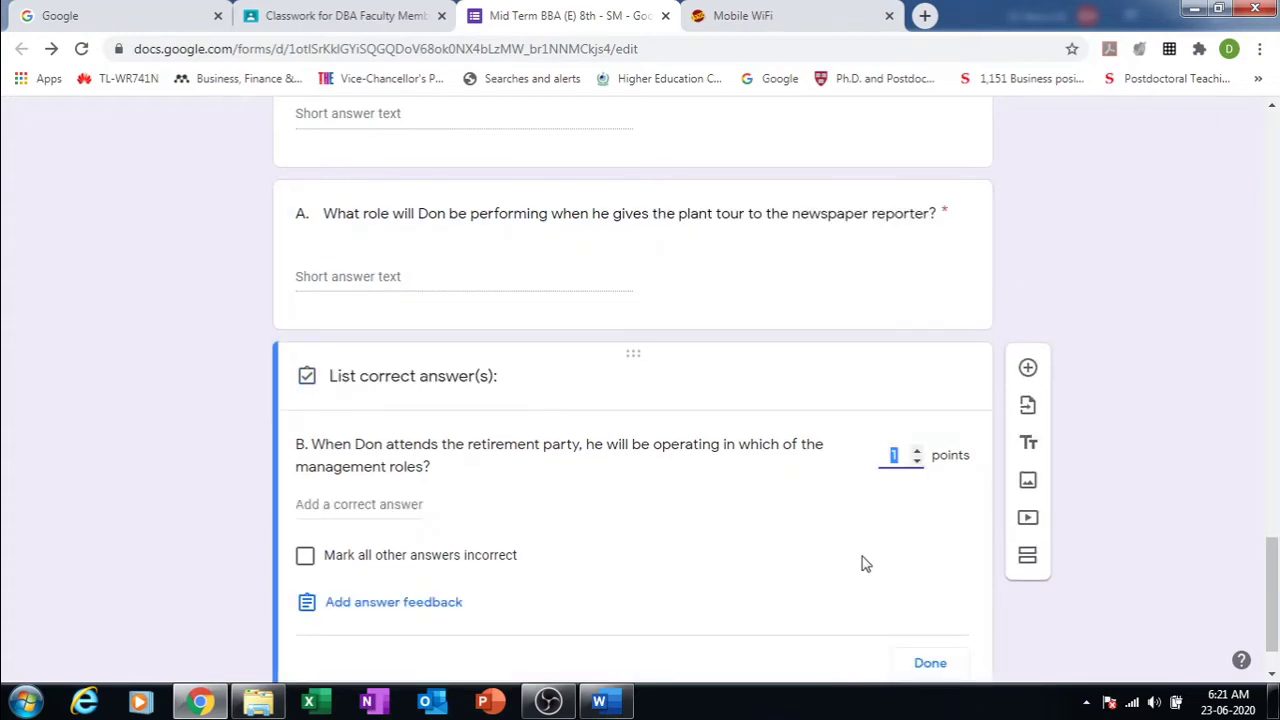
scroll(1275, 560, down, 1)
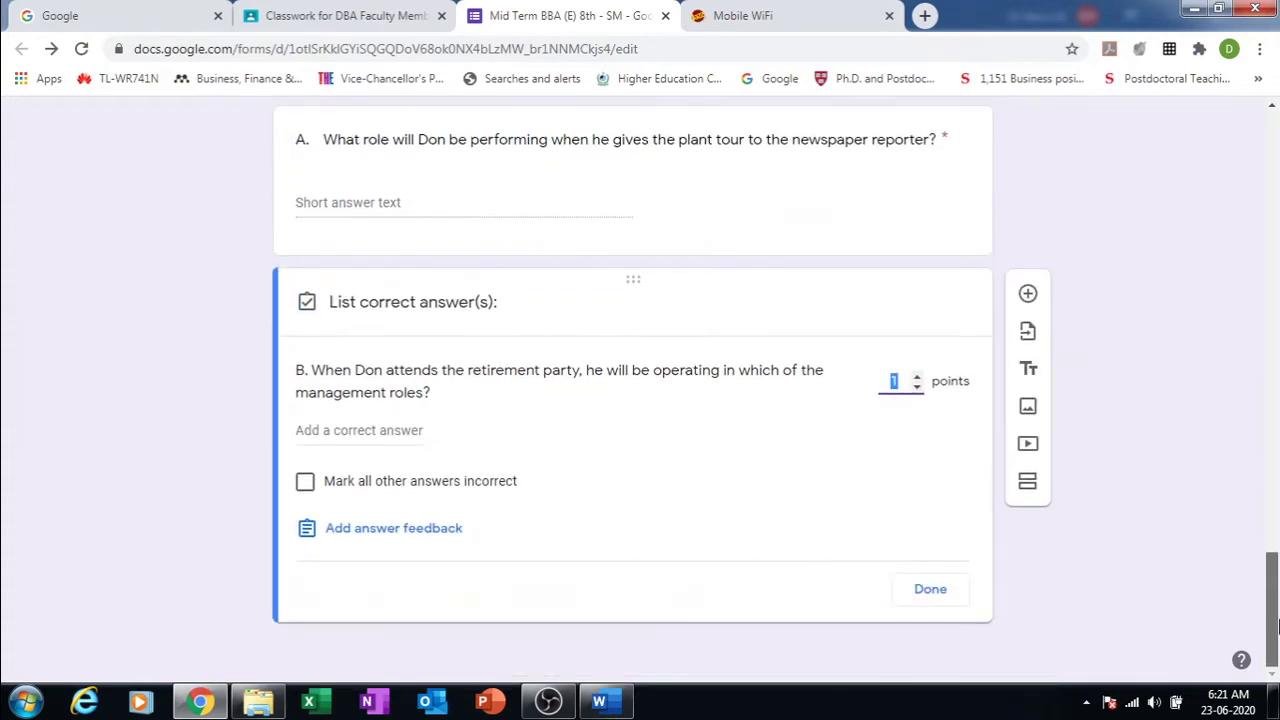
double_click(660, 370)
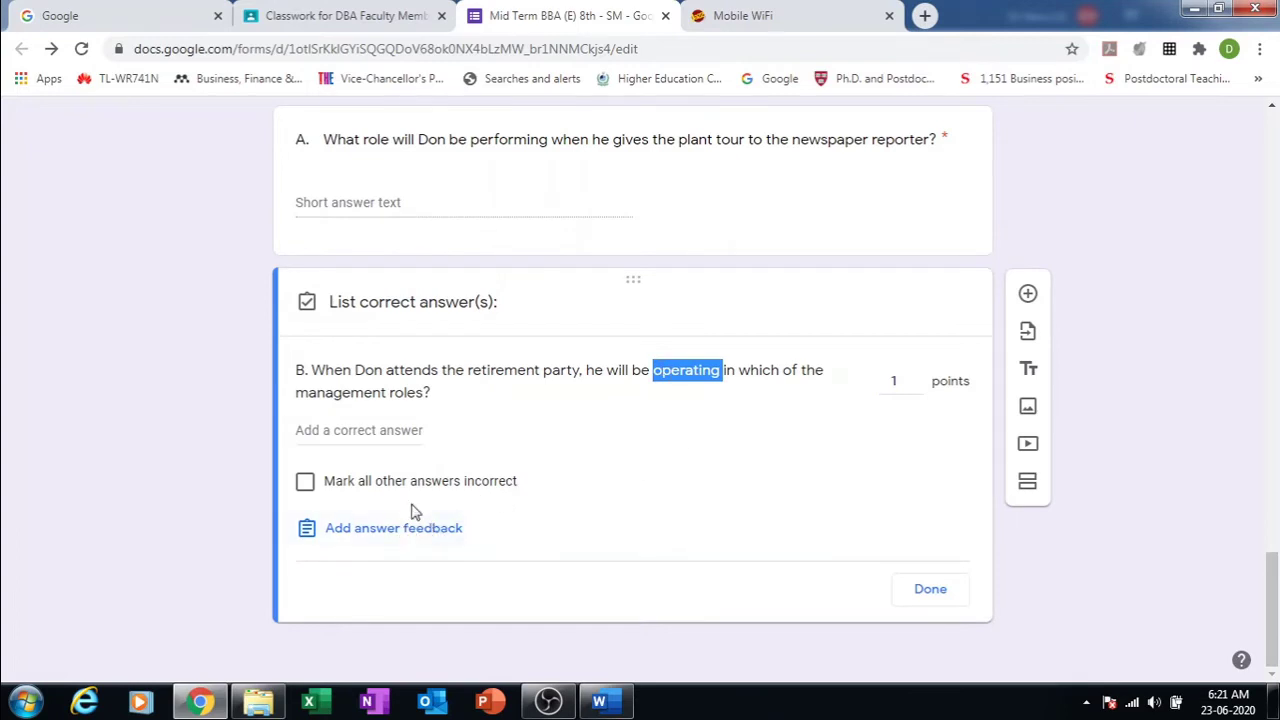
click(310, 312)
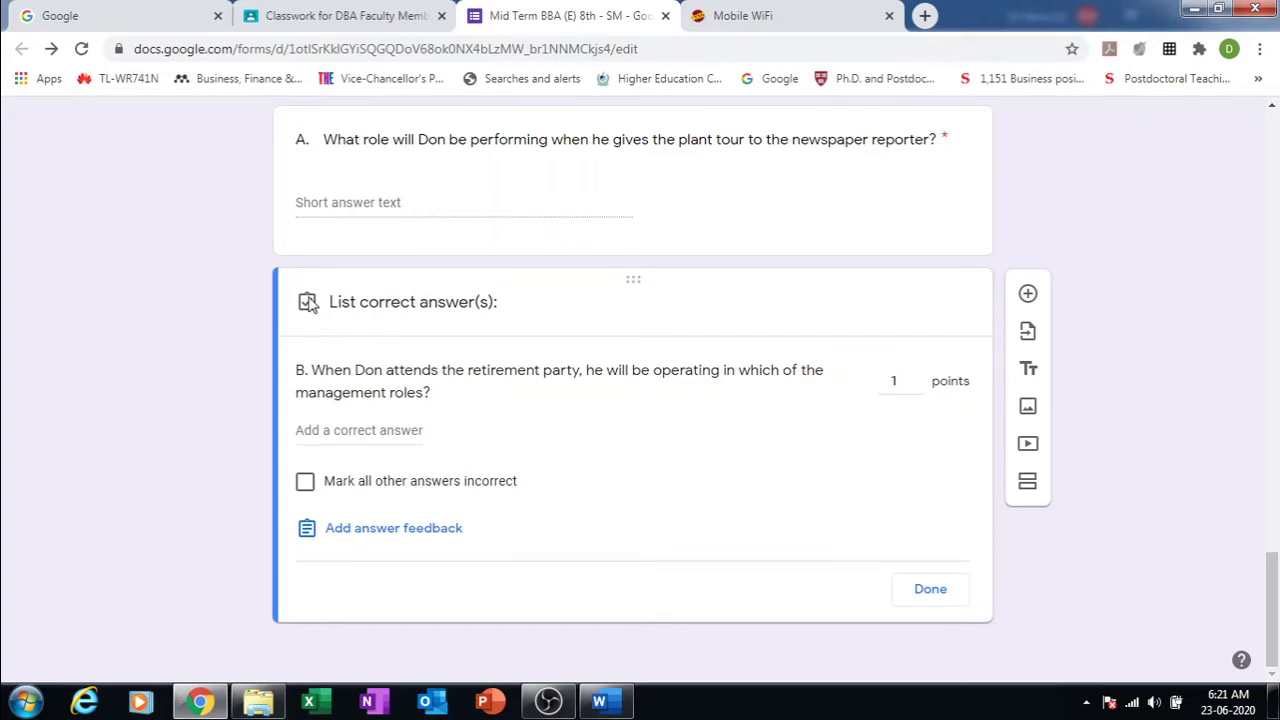
click(373, 430)
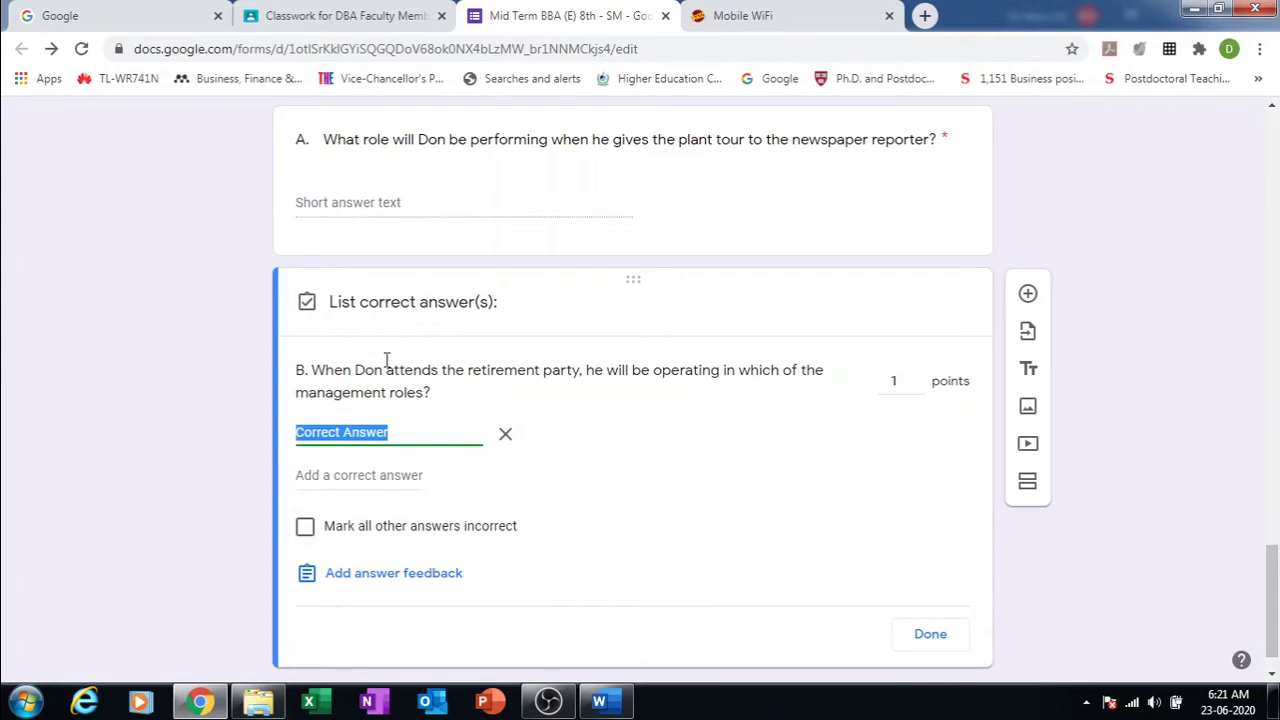
click(940, 638)
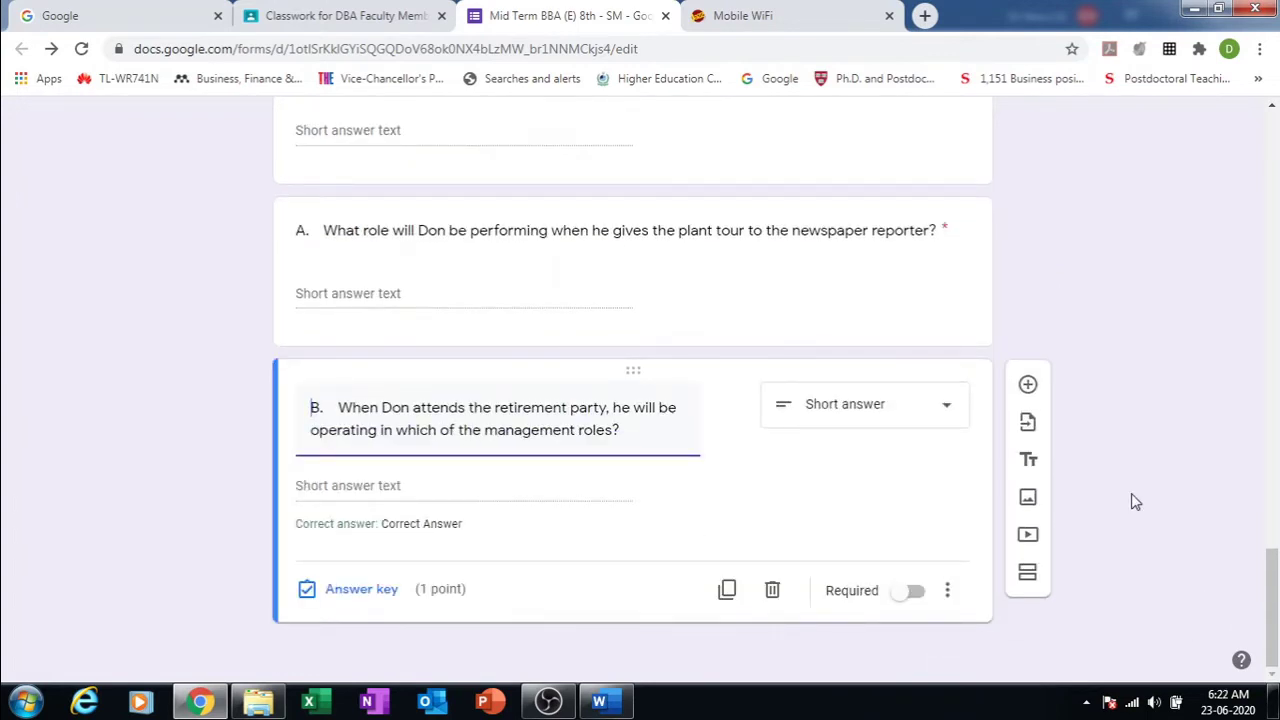
click(391, 486)
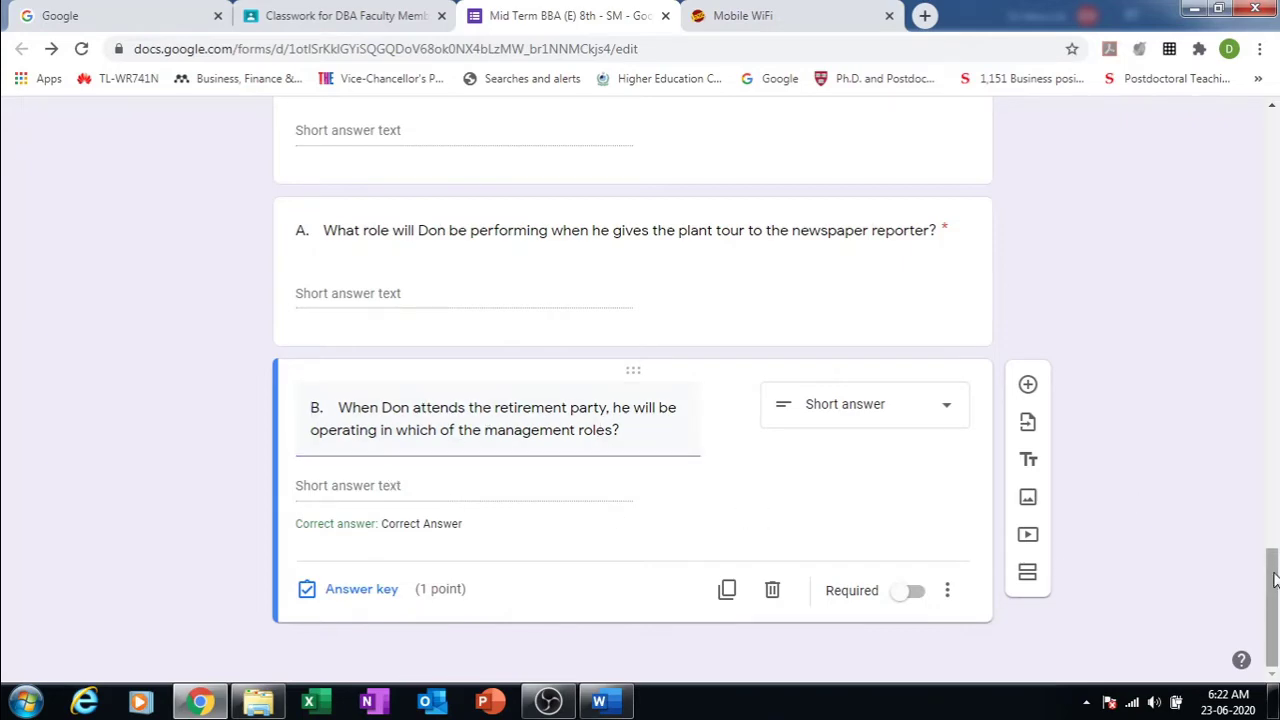
Step: Add a new blank multiple-choice question below question B
drag(1274, 580, 1200, 121)
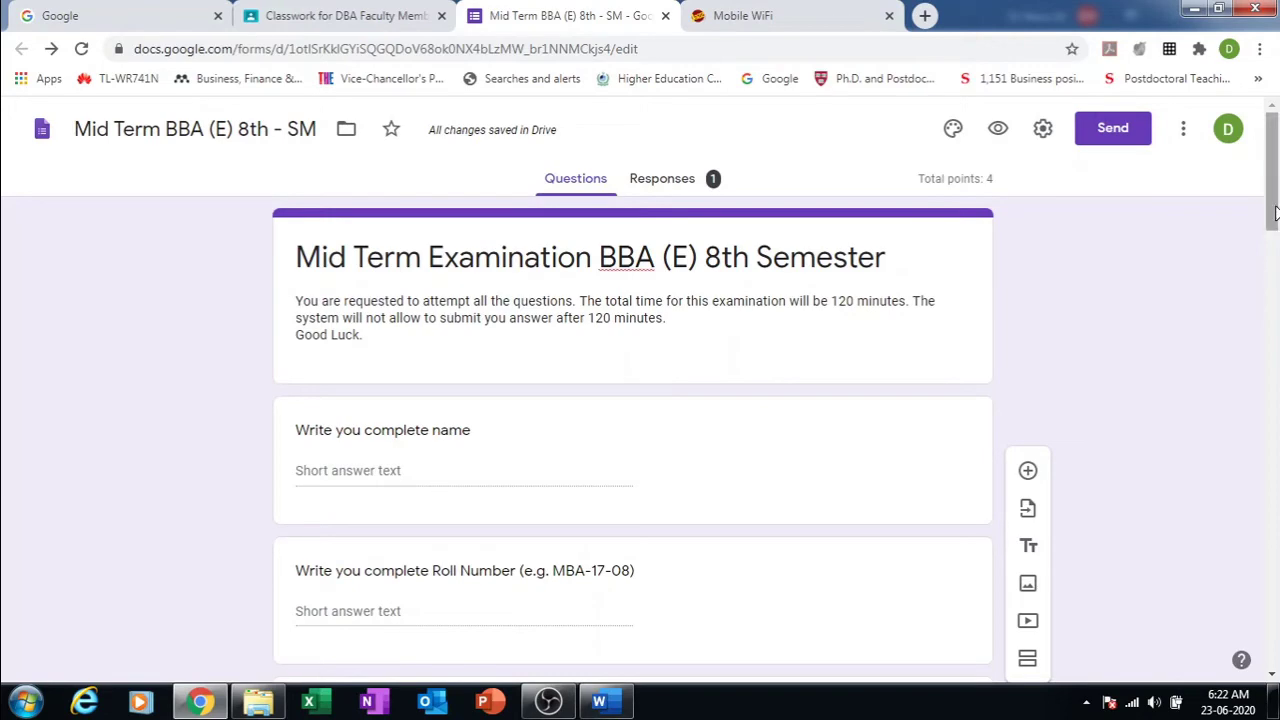
drag(1274, 211, 1274, 646)
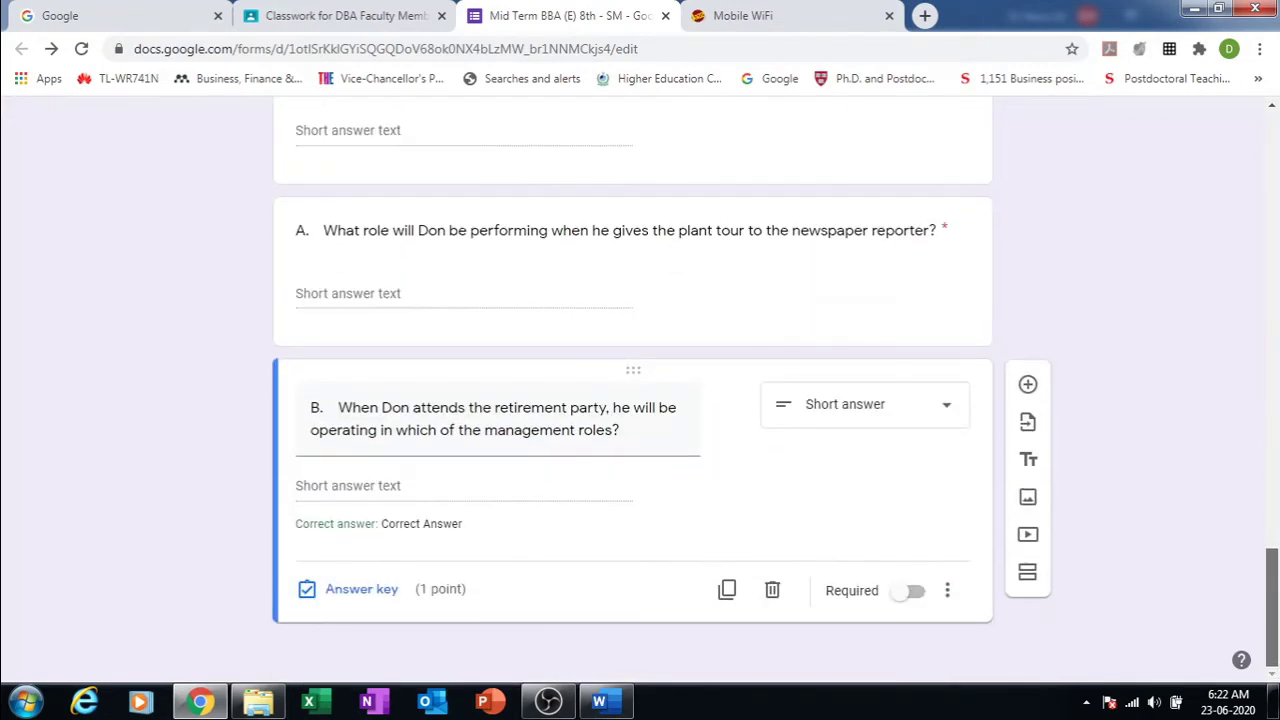
click(1028, 392)
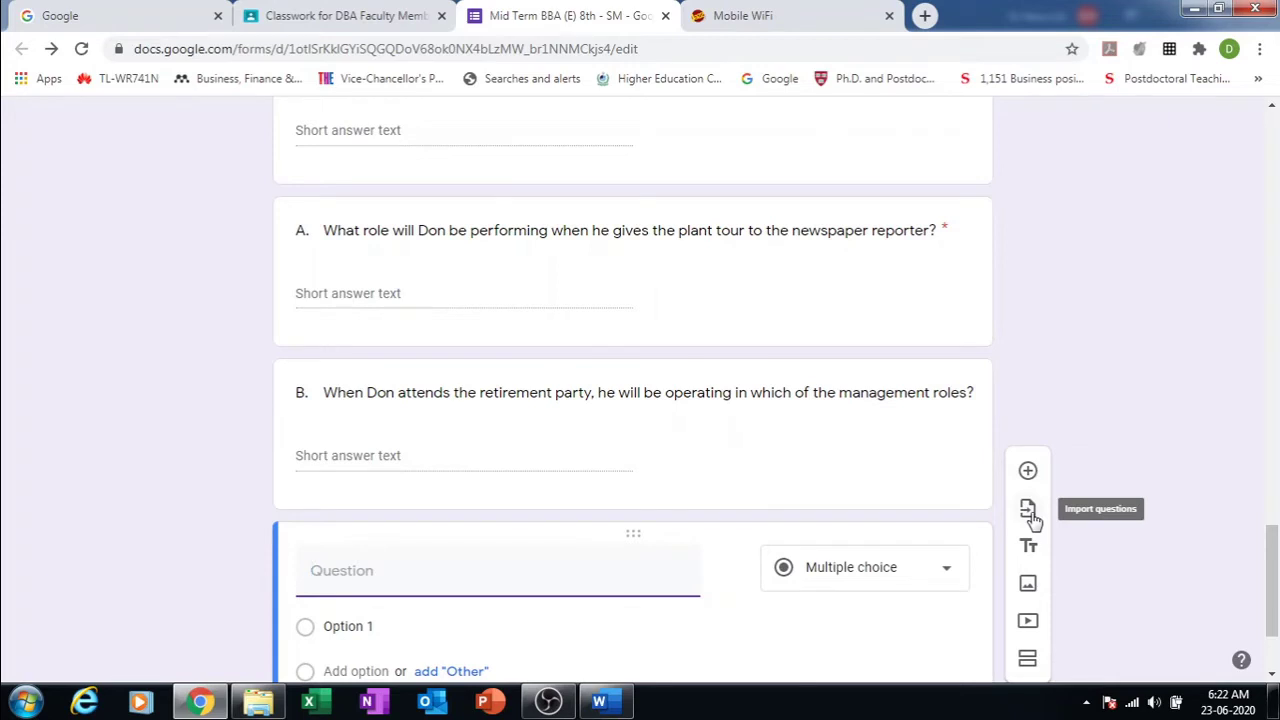
click(1029, 512)
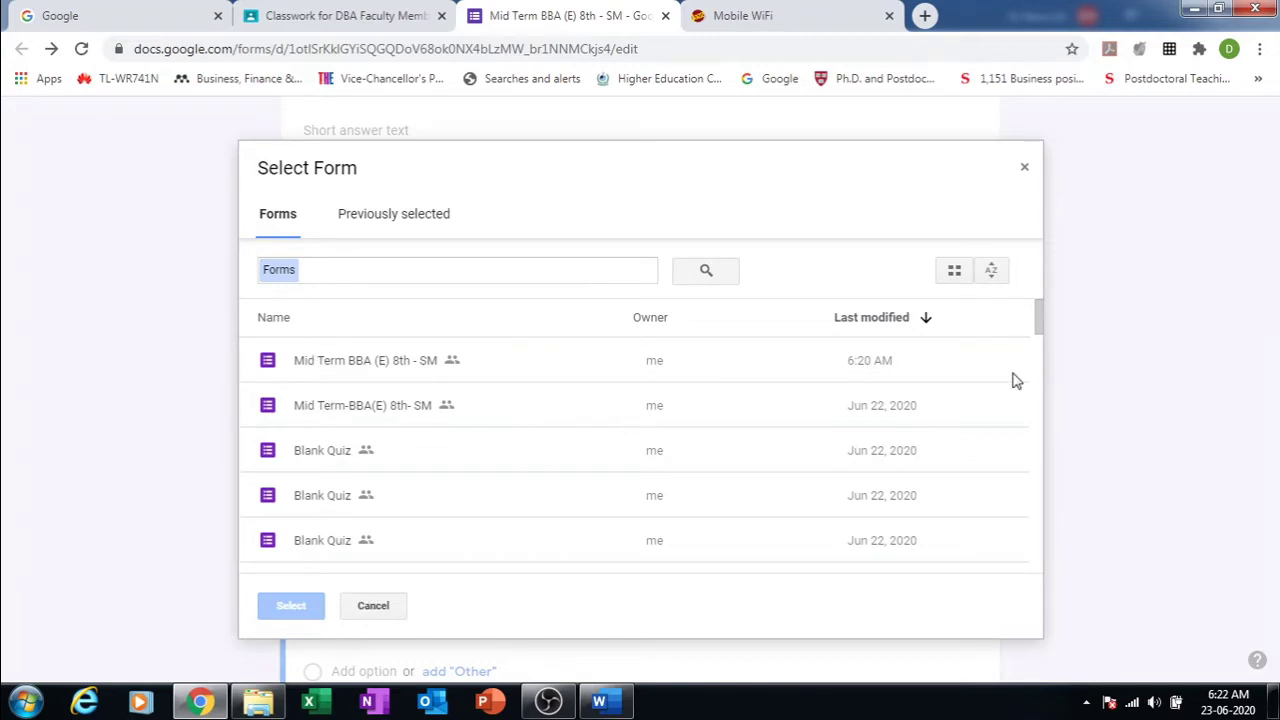
mouse_move(1038, 316)
mouse_down()
mouse_move(1043, 349)
mouse_move(1037, 320)
mouse_up()
click(382, 370)
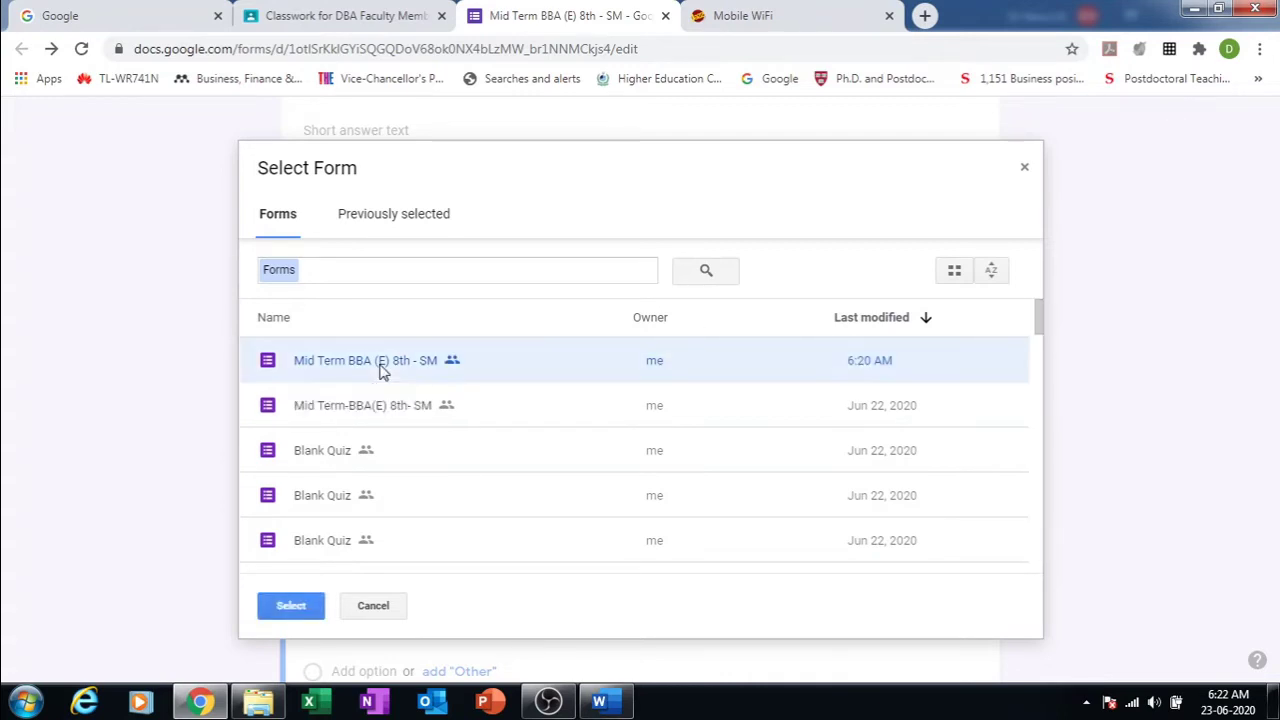
click(304, 600)
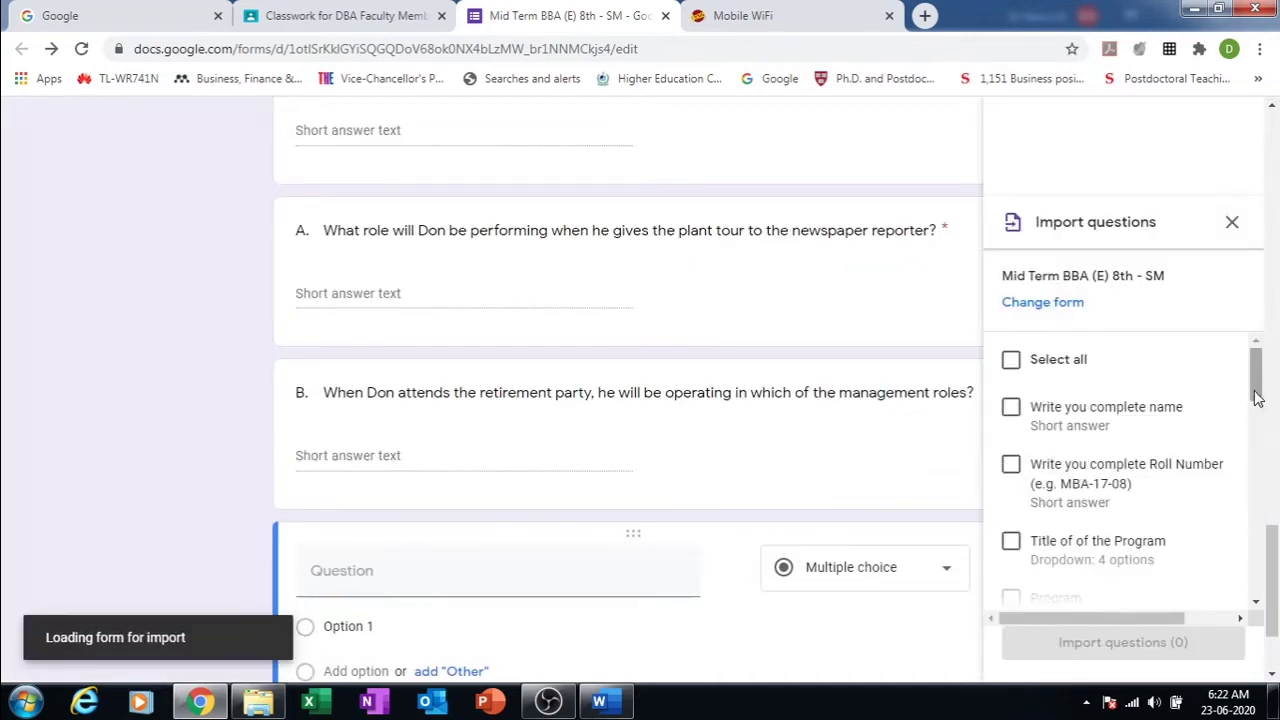
mouse_move(1261, 378)
mouse_down()
mouse_move(1276, 588)
mouse_move(1257, 514)
mouse_move(1255, 372)
mouse_up()
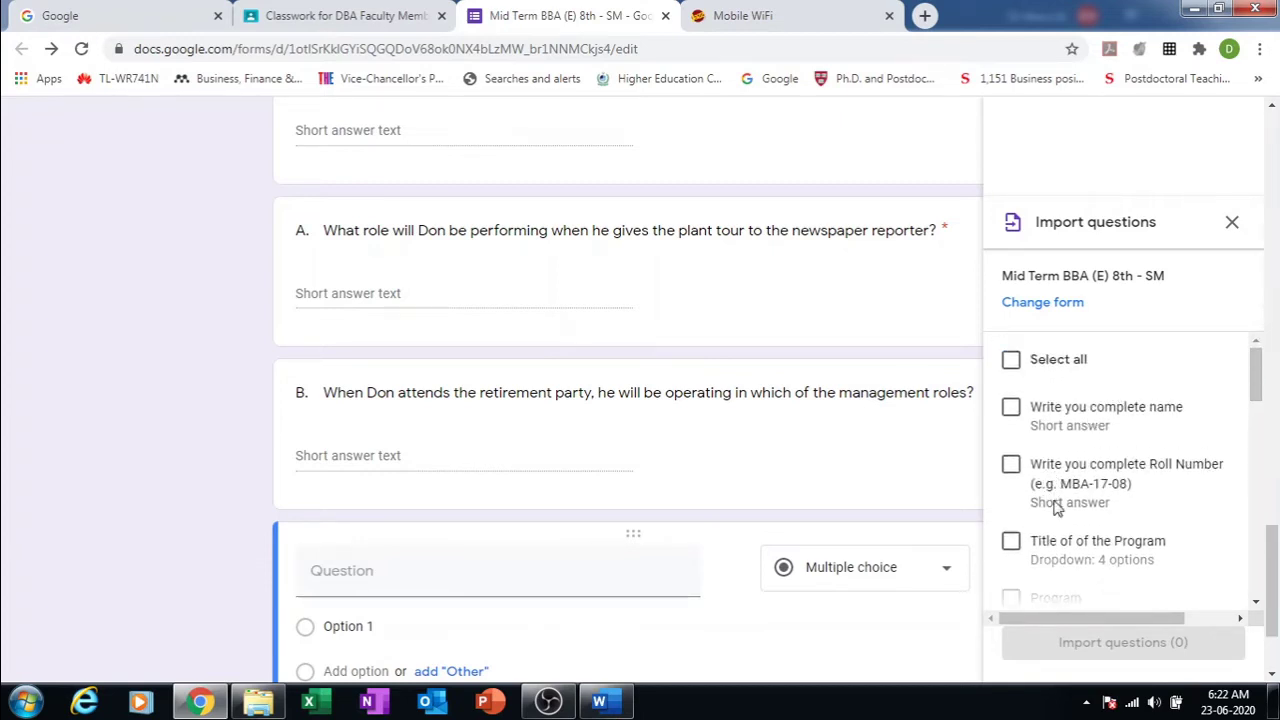
click(1233, 224)
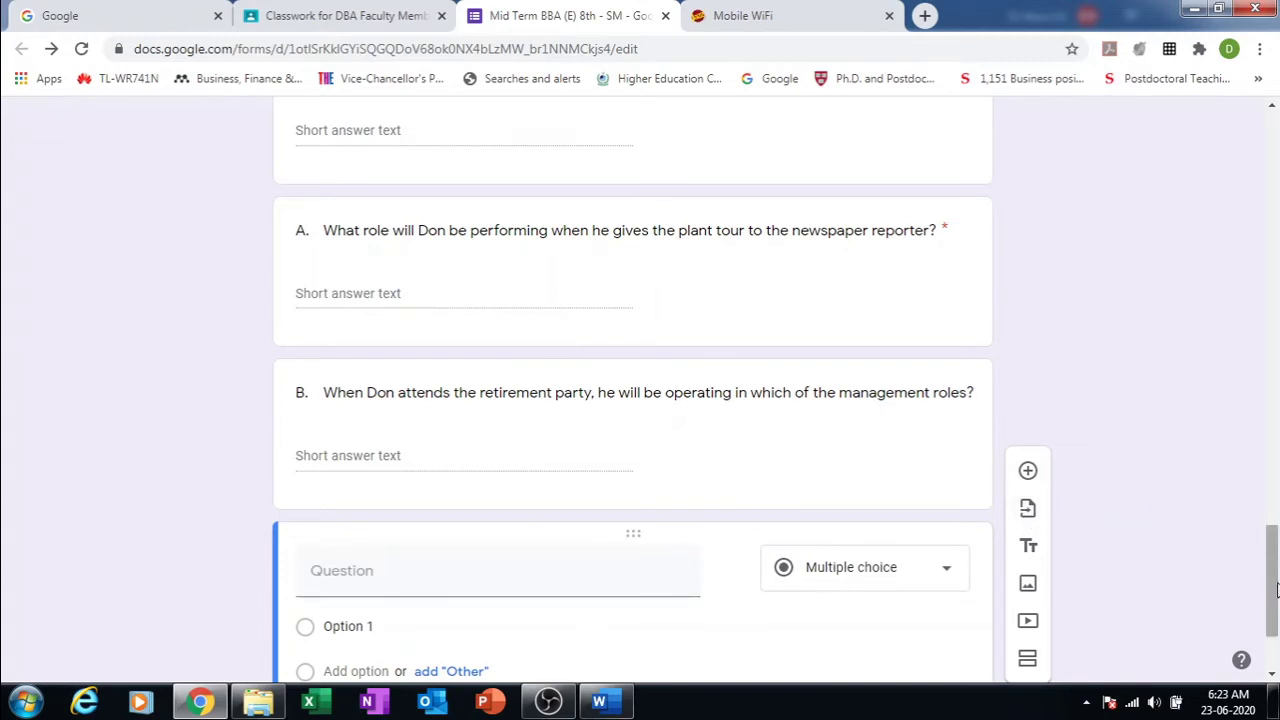
Step: Add a title block after the new question, titled 'Part II'
drag(1272, 577, 1272, 605)
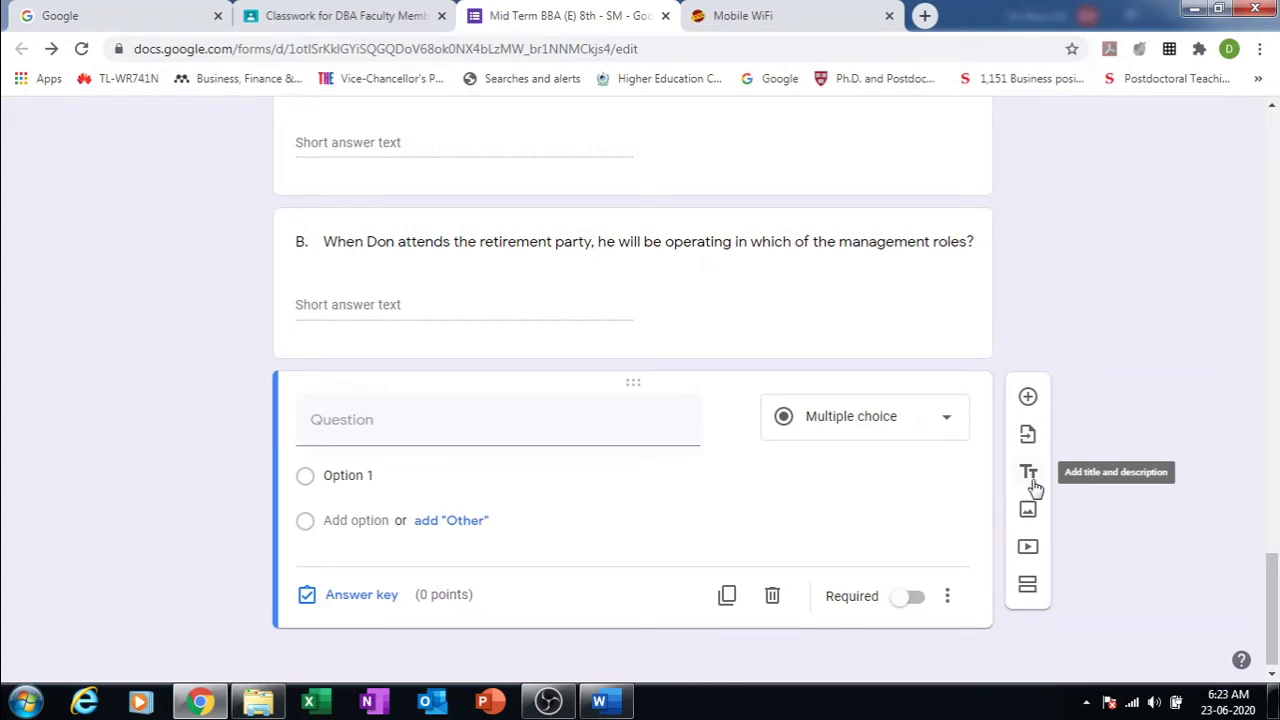
click(1034, 482)
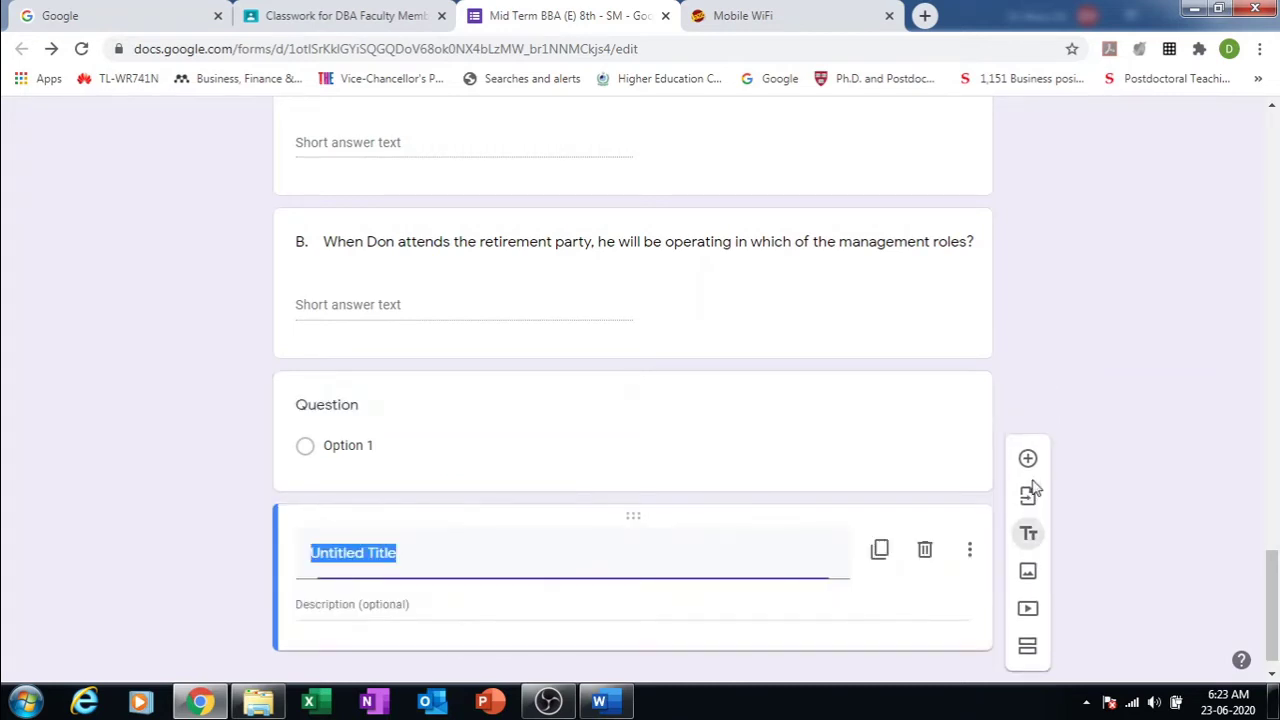
drag(1268, 566, 1272, 630)
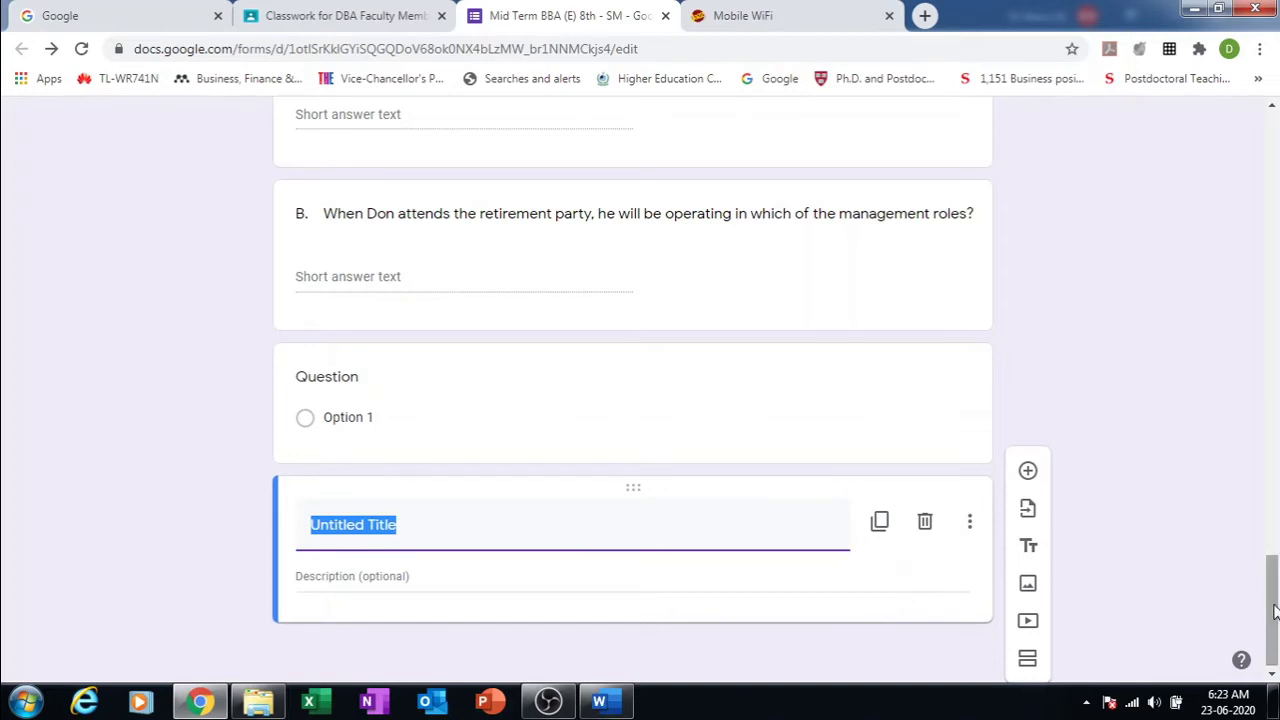
mouse_move(1274, 612)
mouse_down()
mouse_move(1274, 594)
mouse_move(1274, 605)
mouse_up()
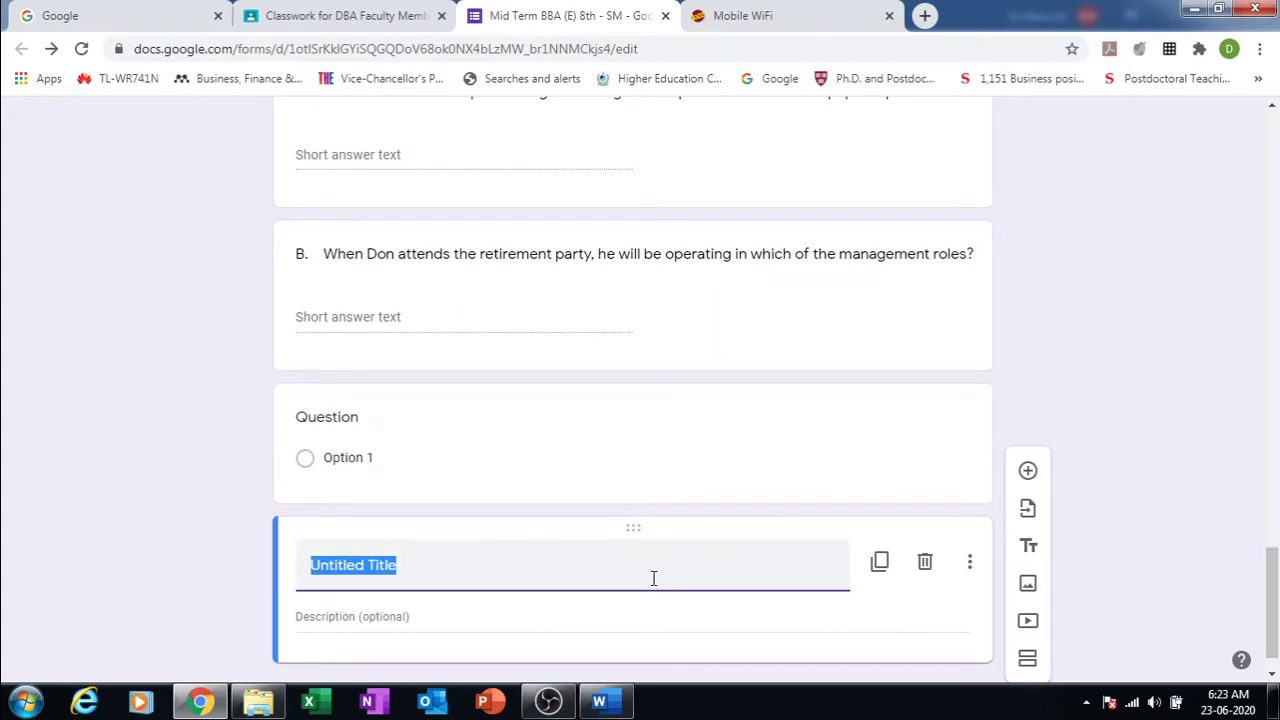
text(PArt)
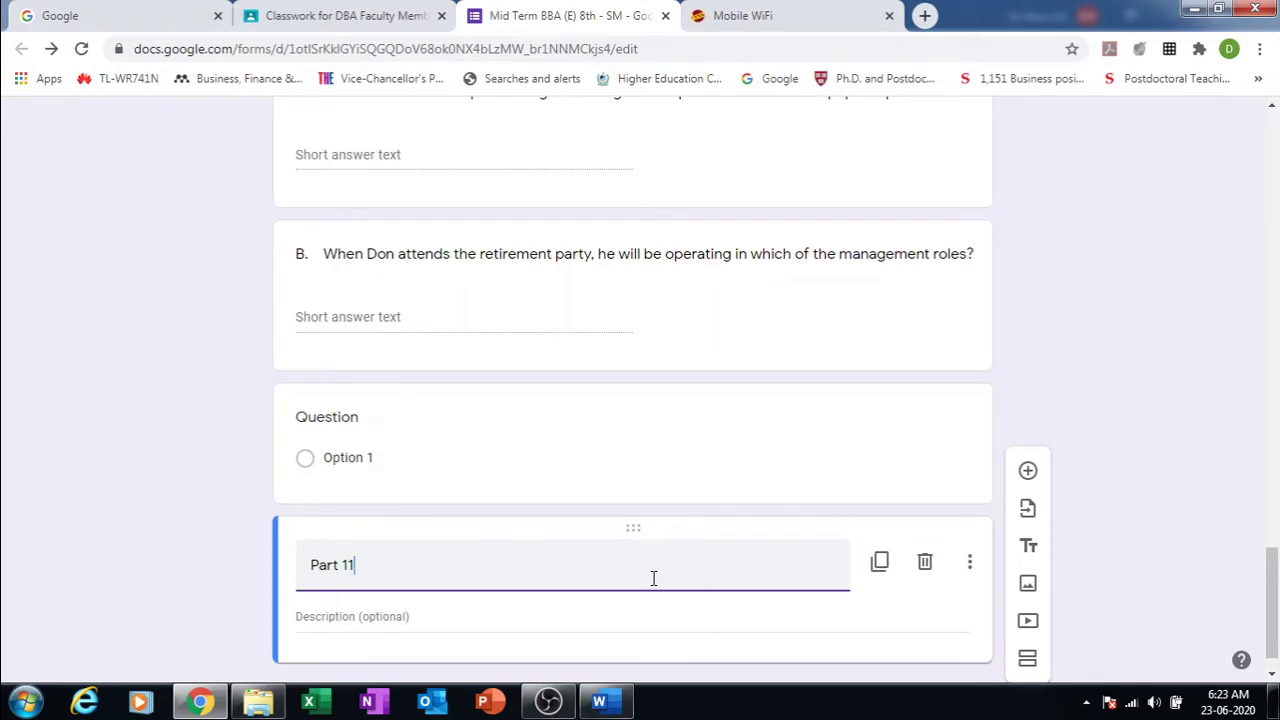
key(BackSpace)
key(BackSpace)
text(II)
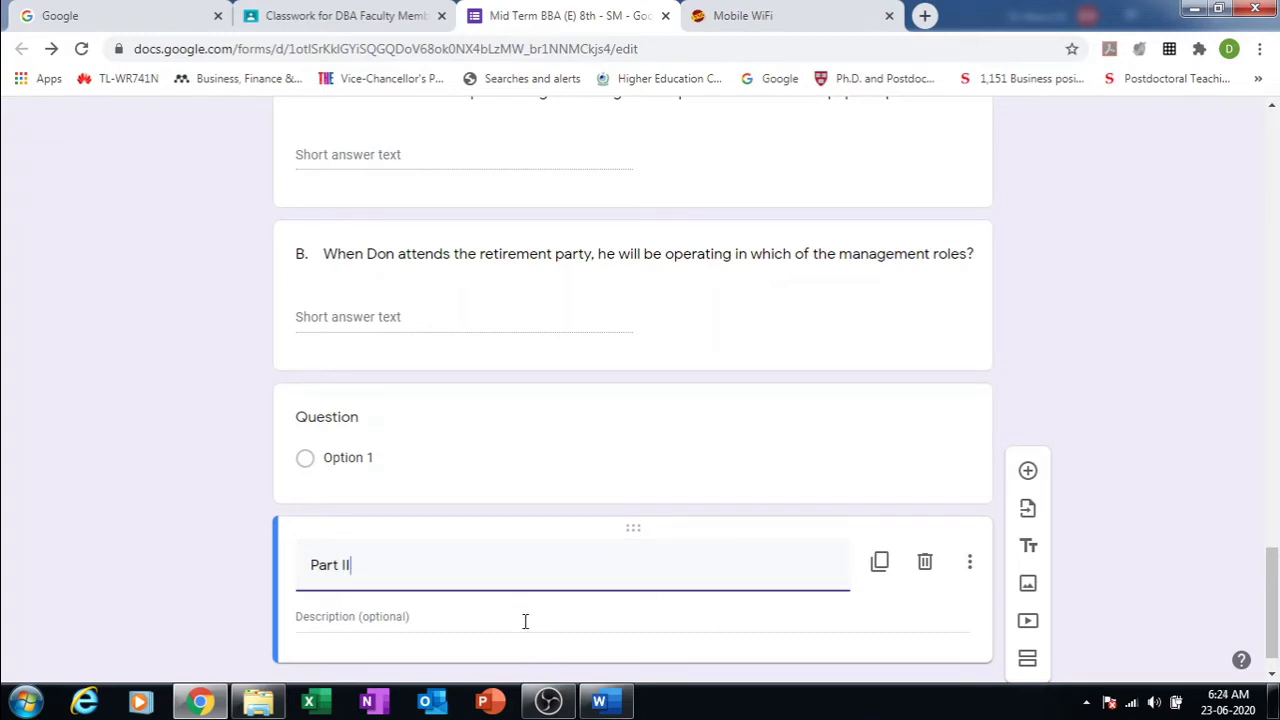
Step: Give the block the description 'Attempt all the Questions' and drag it above the case passage
click(520, 614)
text(Attempt all the Q)
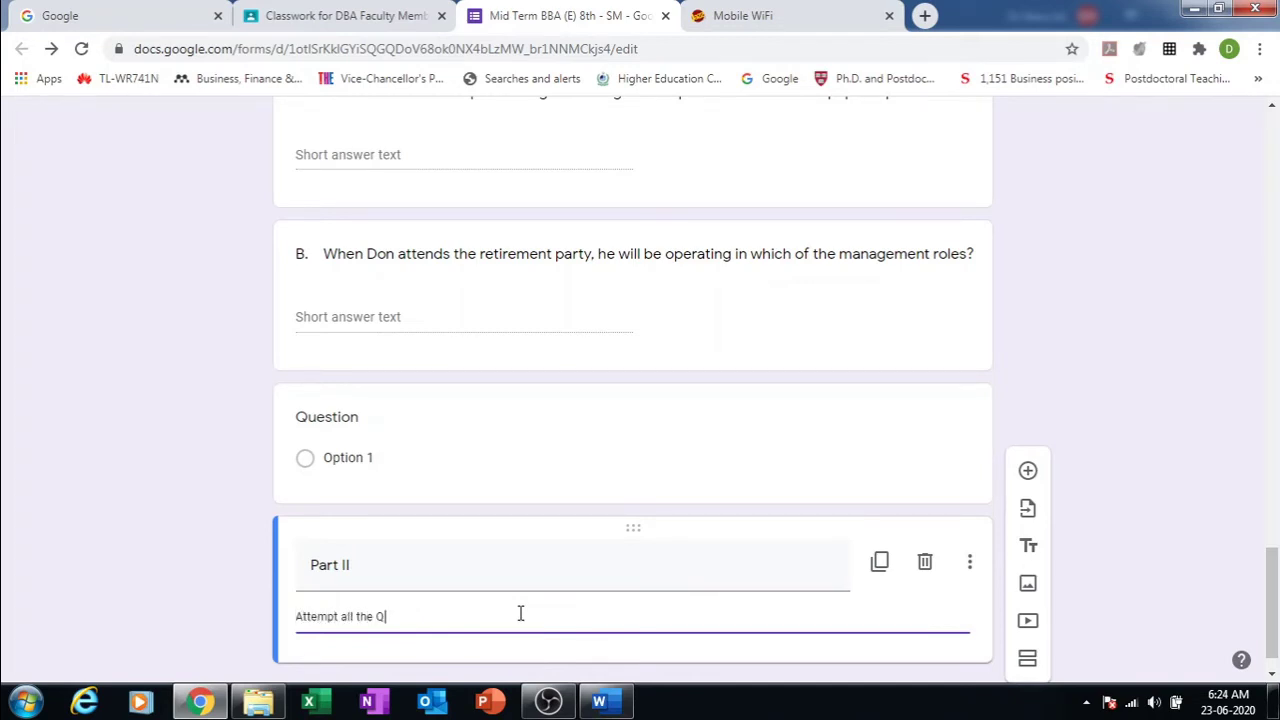
text(uestions)
click(150, 522)
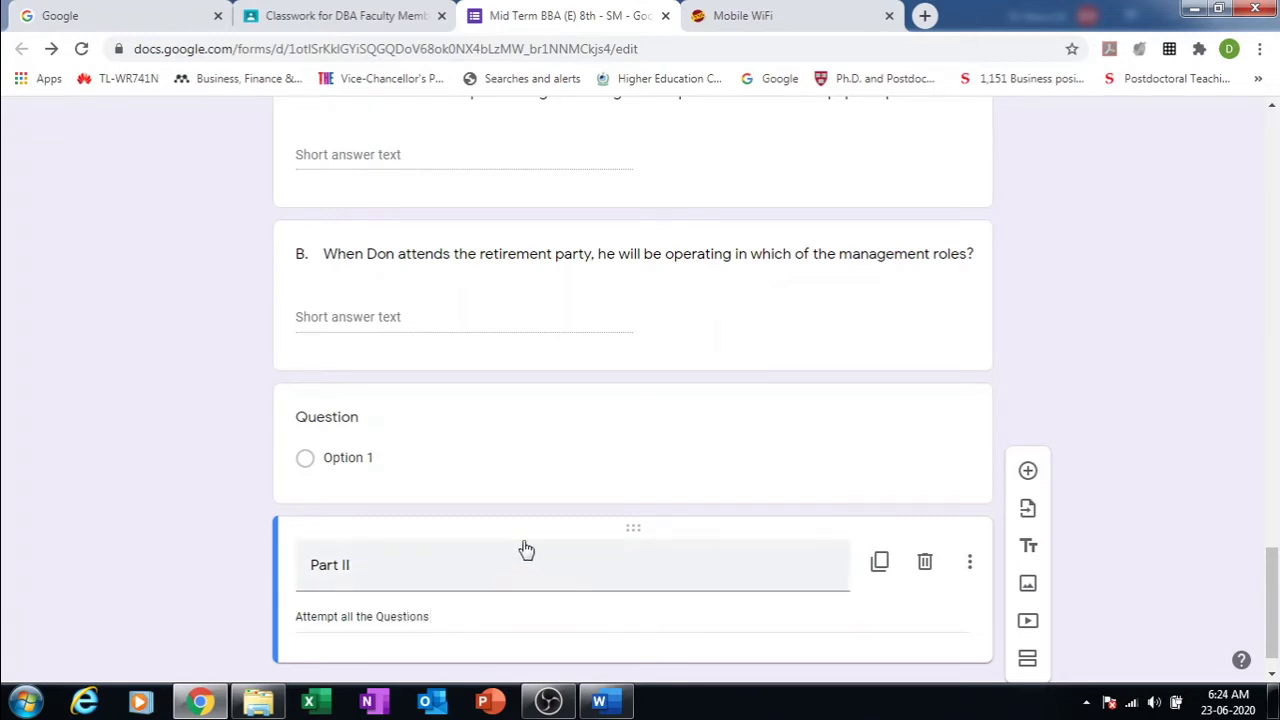
drag(546, 528, 606, 449)
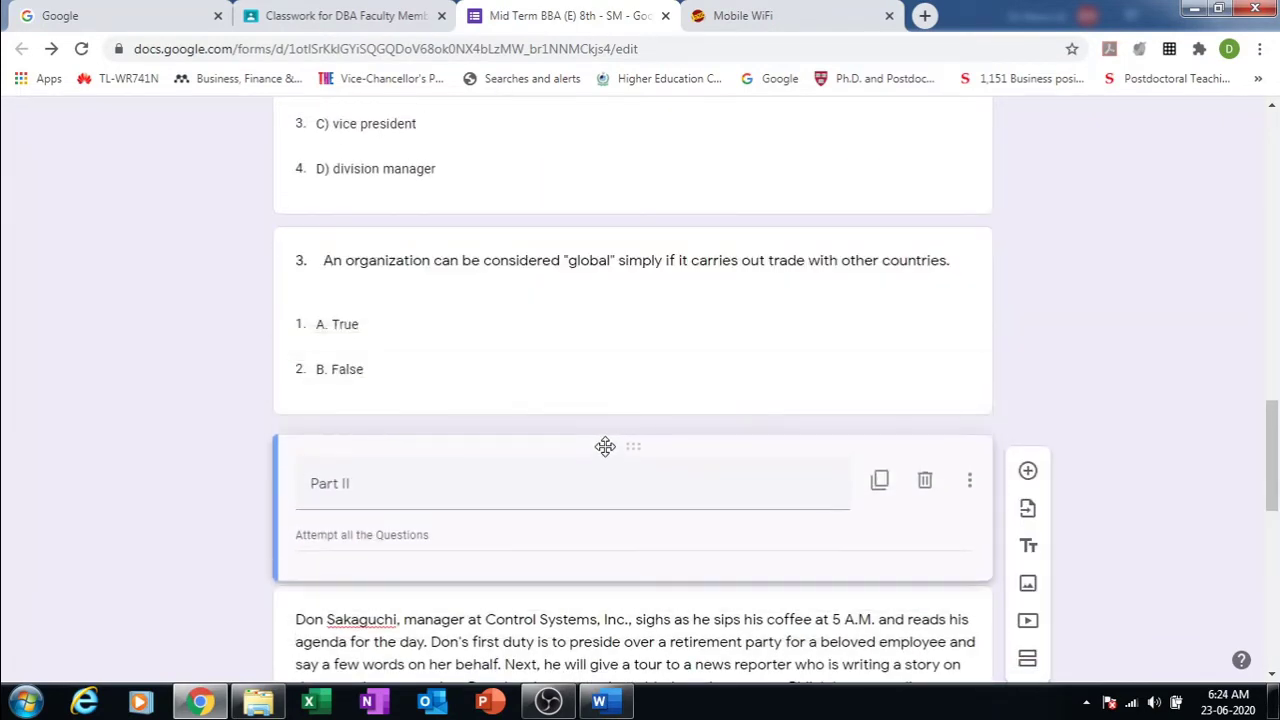
click(1110, 387)
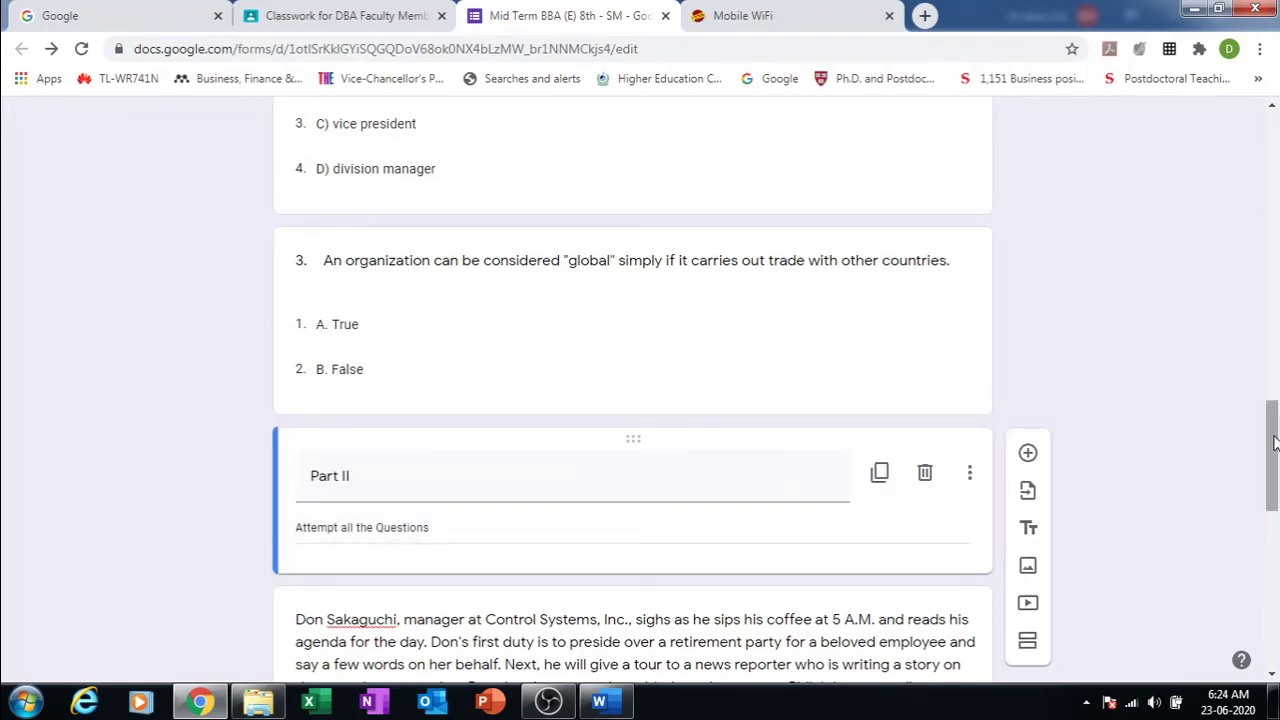
drag(1272, 444, 1229, 304)
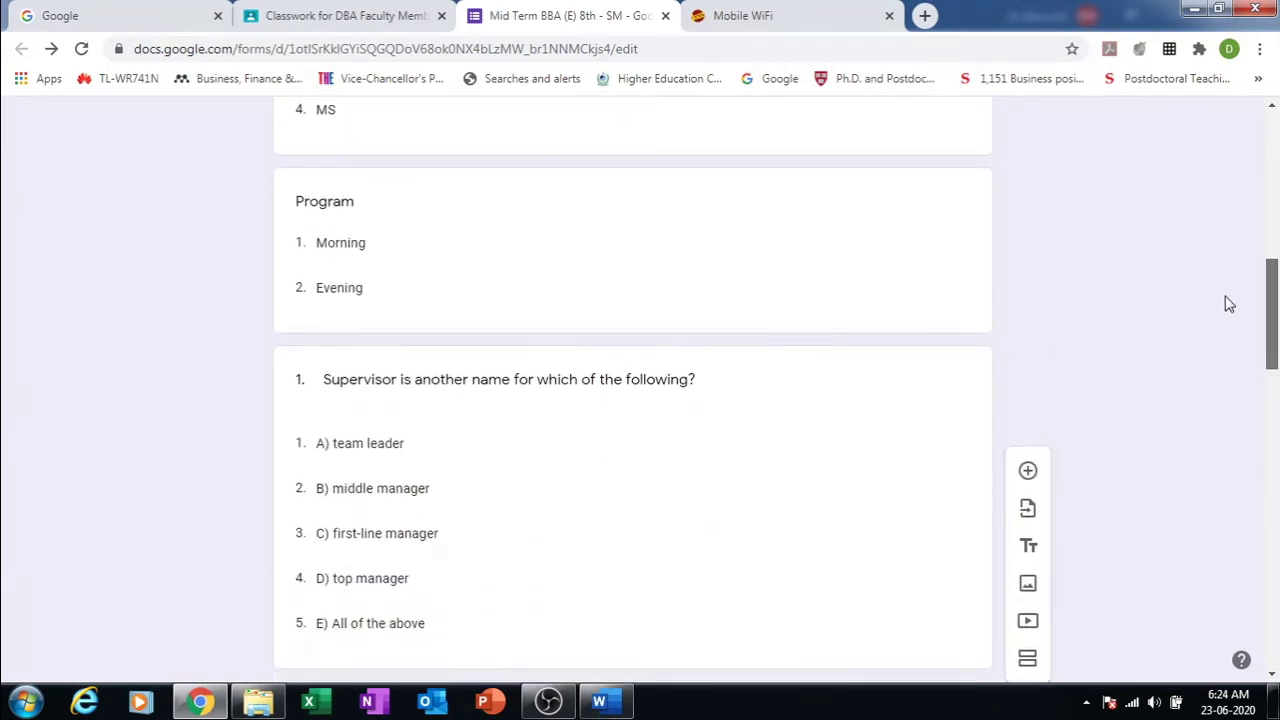
click(1031, 548)
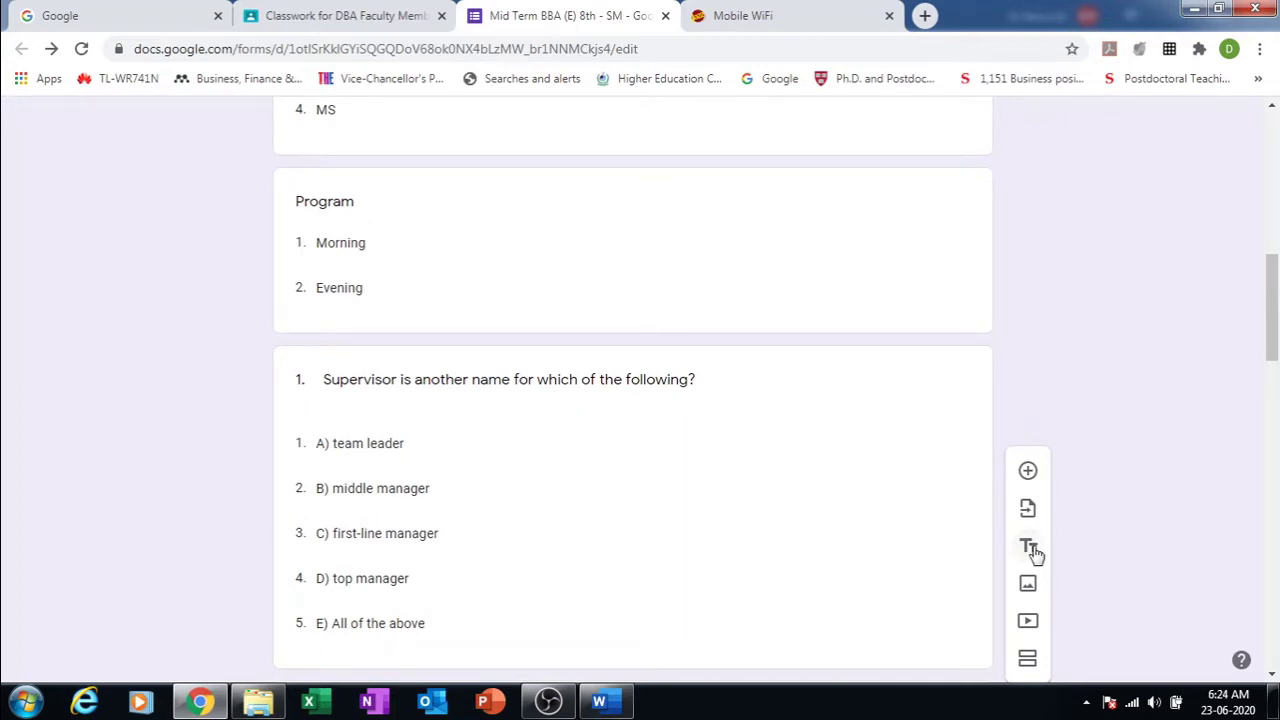
drag(1273, 325, 1273, 632)
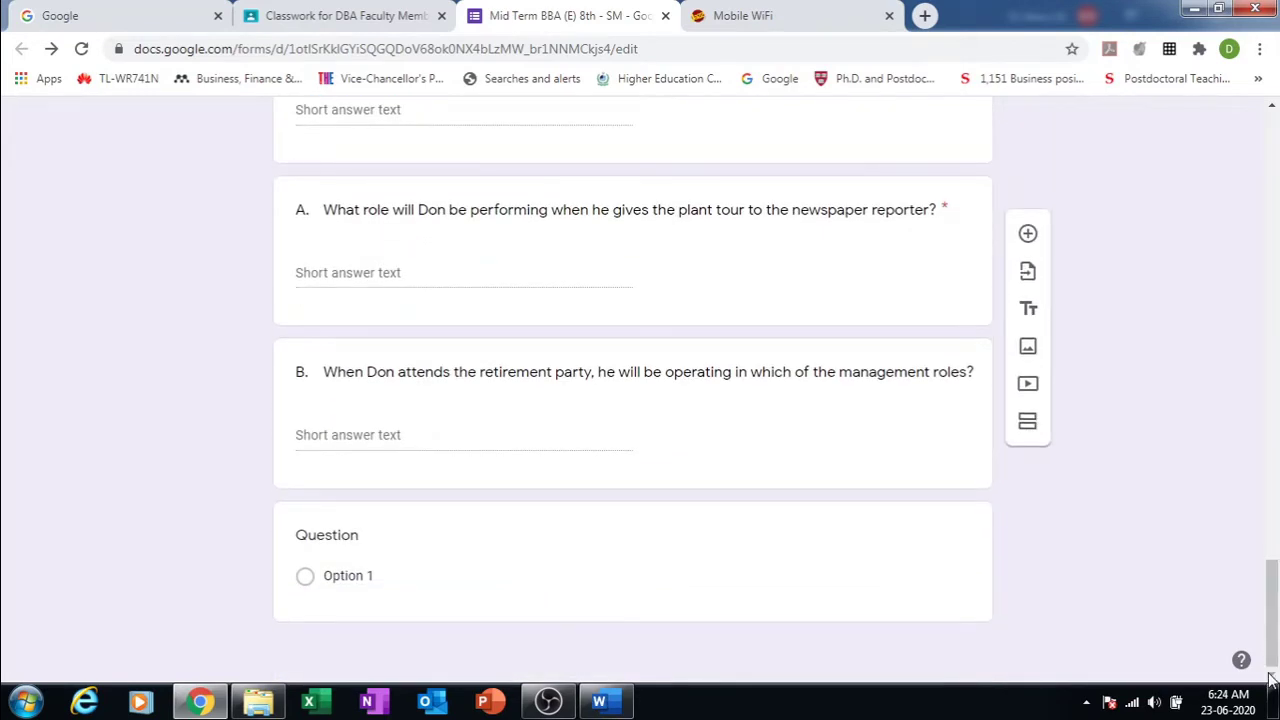
scroll(1030, 321, up, 1)
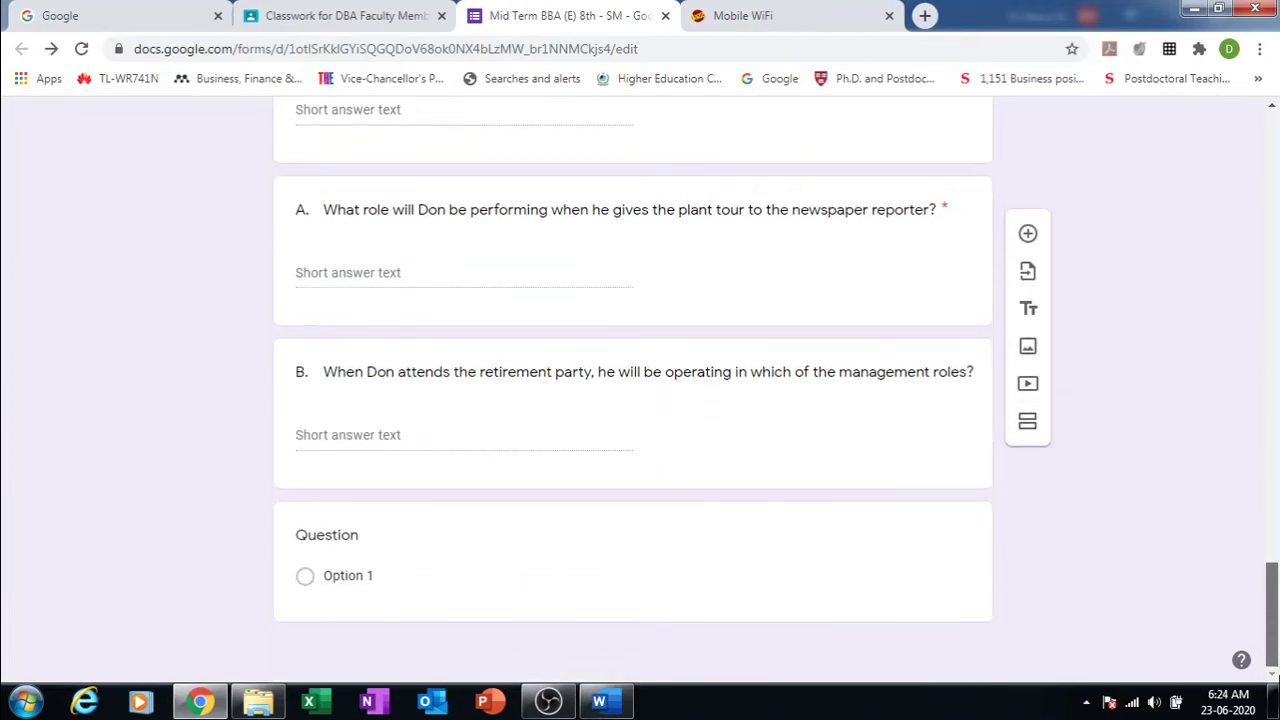
Step: Give the Part I section the description 'Multiple Choice Questions'
drag(1272, 622, 1248, 527)
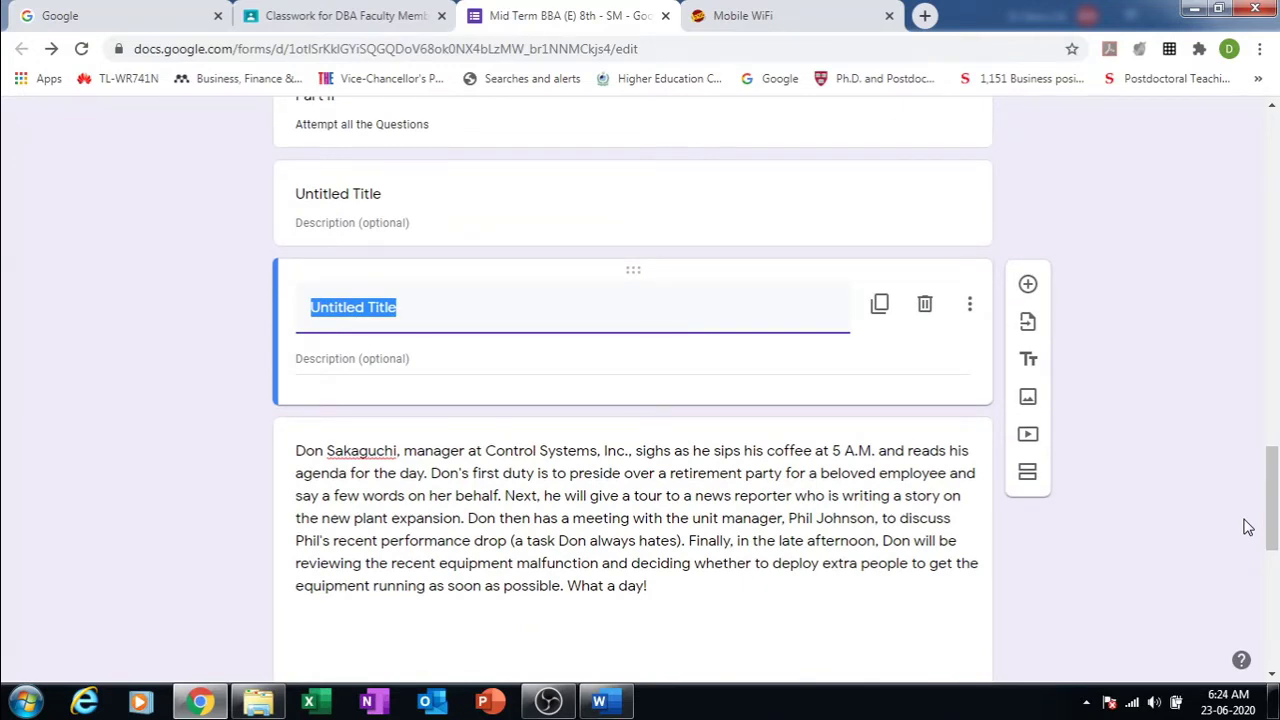
text(Part I)
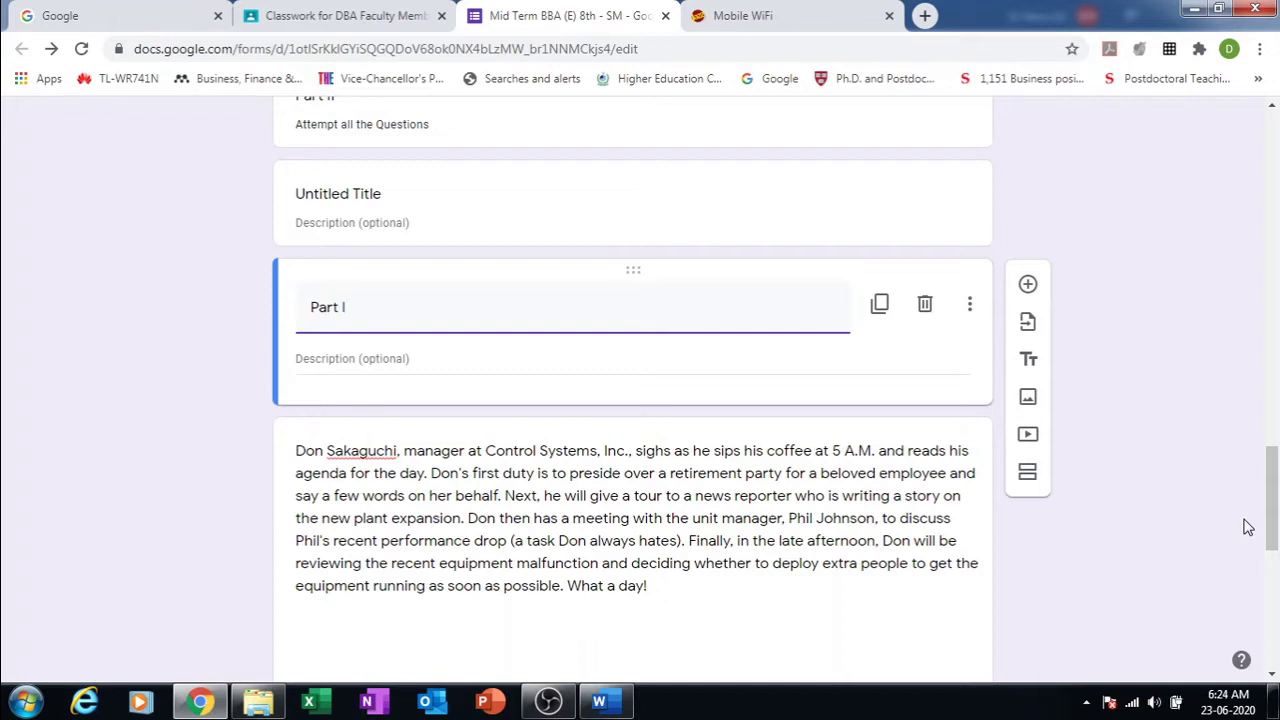
click(733, 362)
text(M)
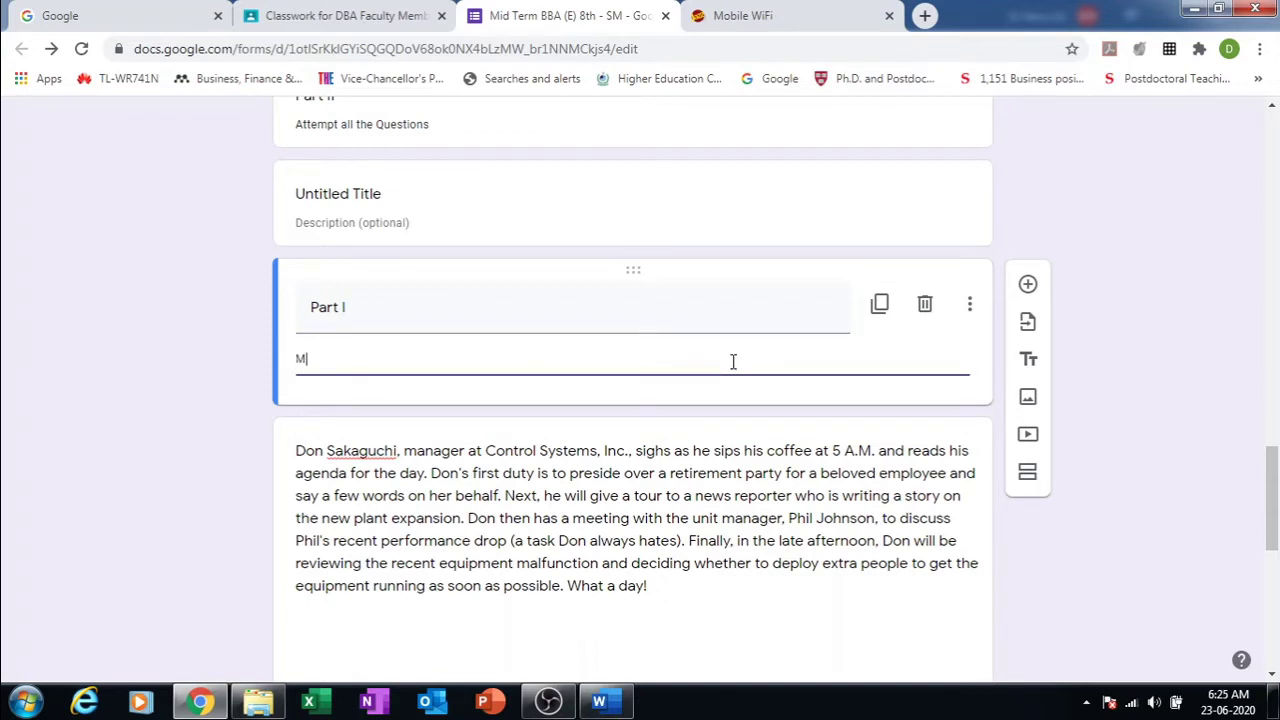
text(ultiple)
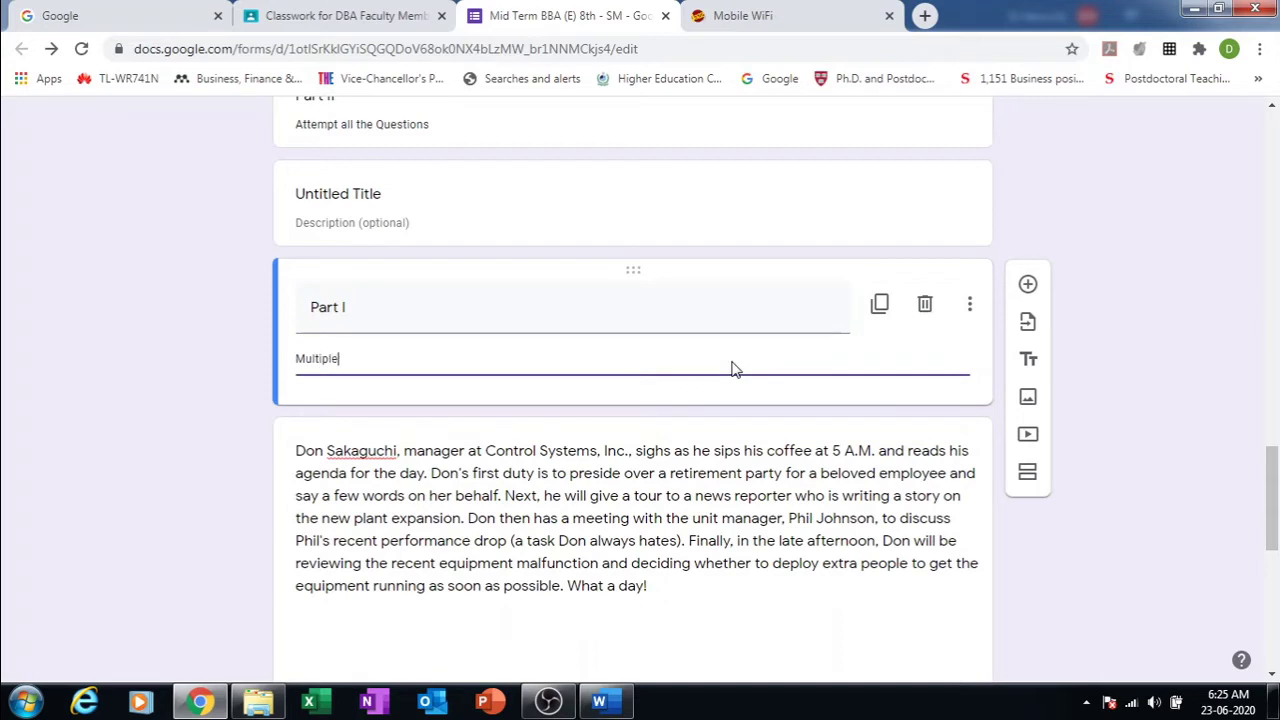
text( Choice Questions)
click(1143, 372)
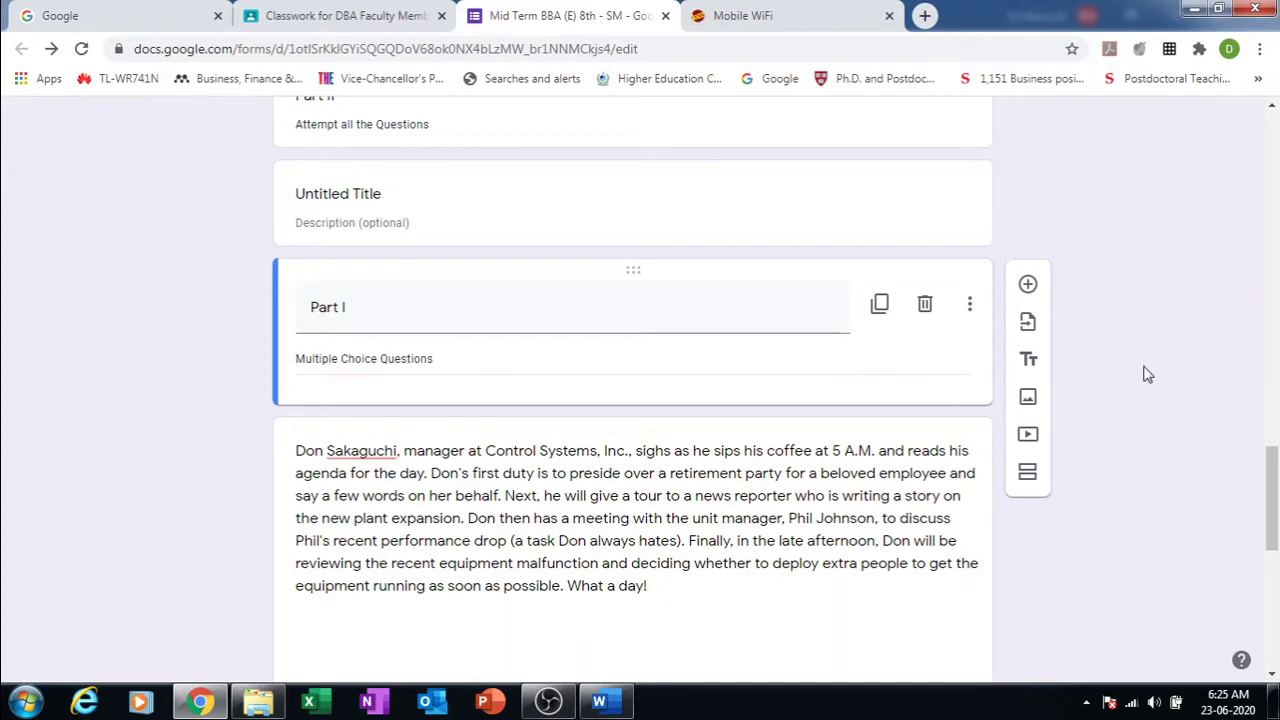
Step: Drag the Part I section up above question 1
click(679, 297)
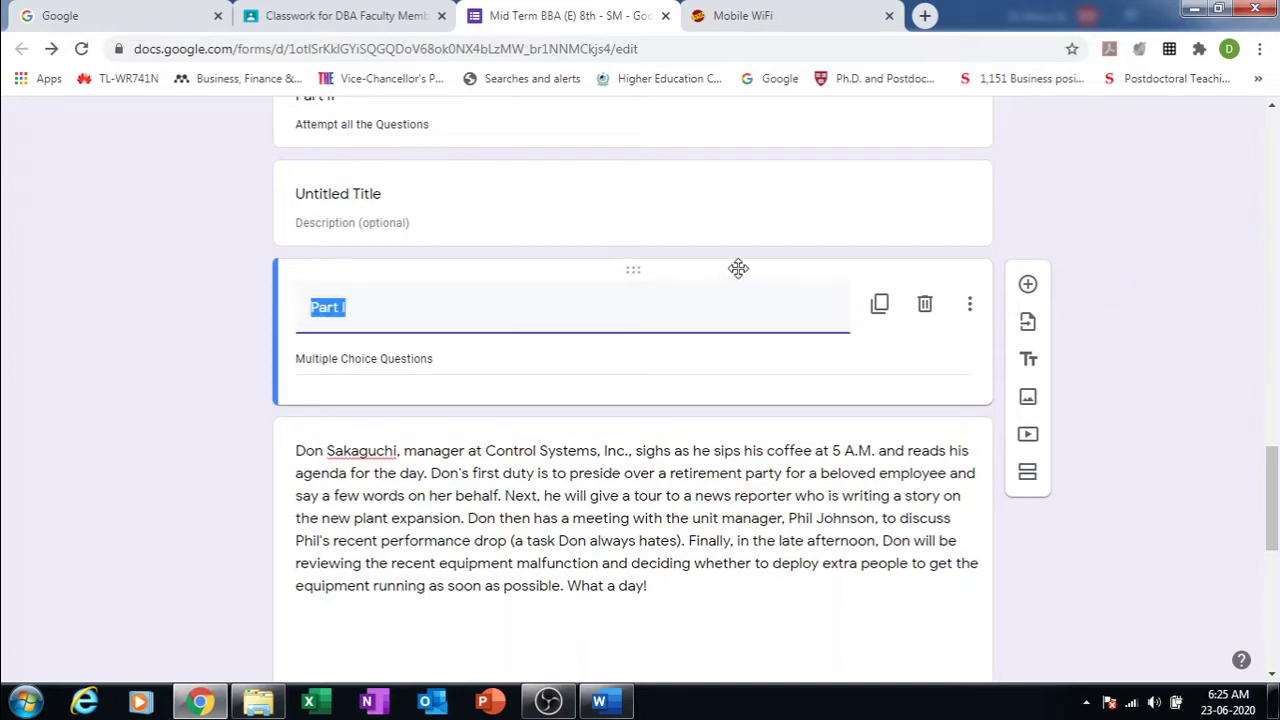
drag(738, 267, 691, 374)
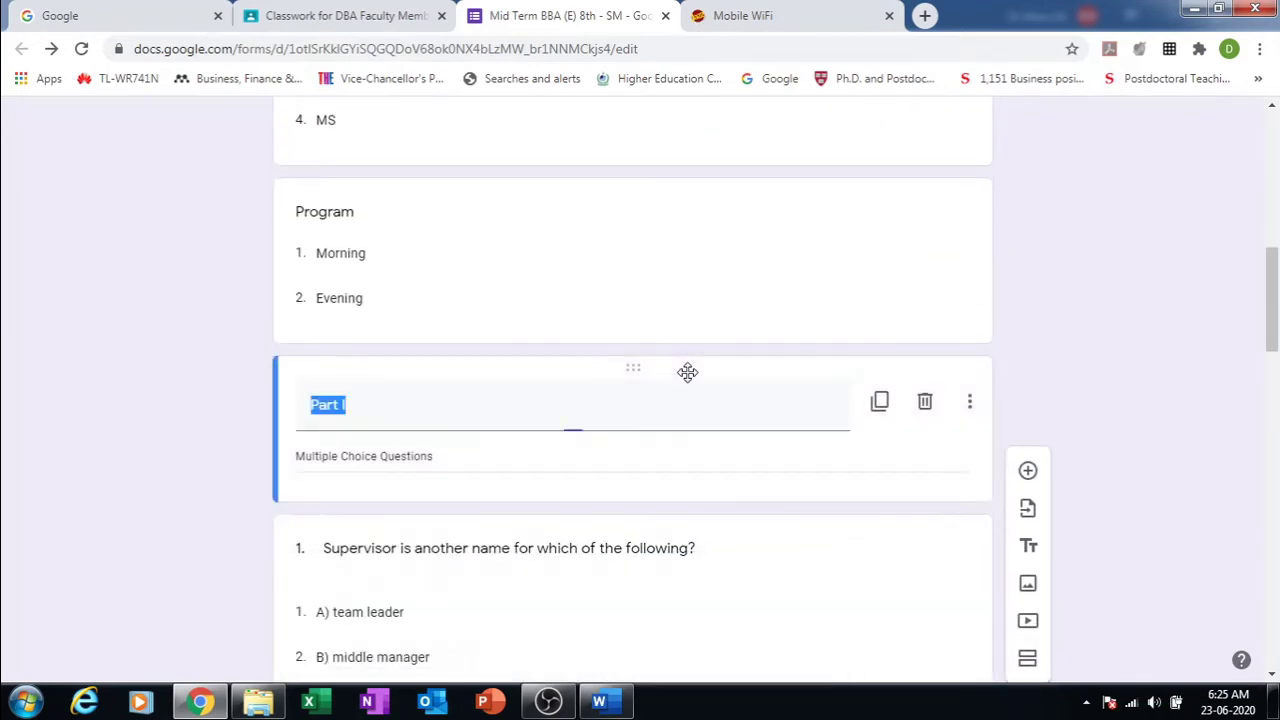
click(1118, 361)
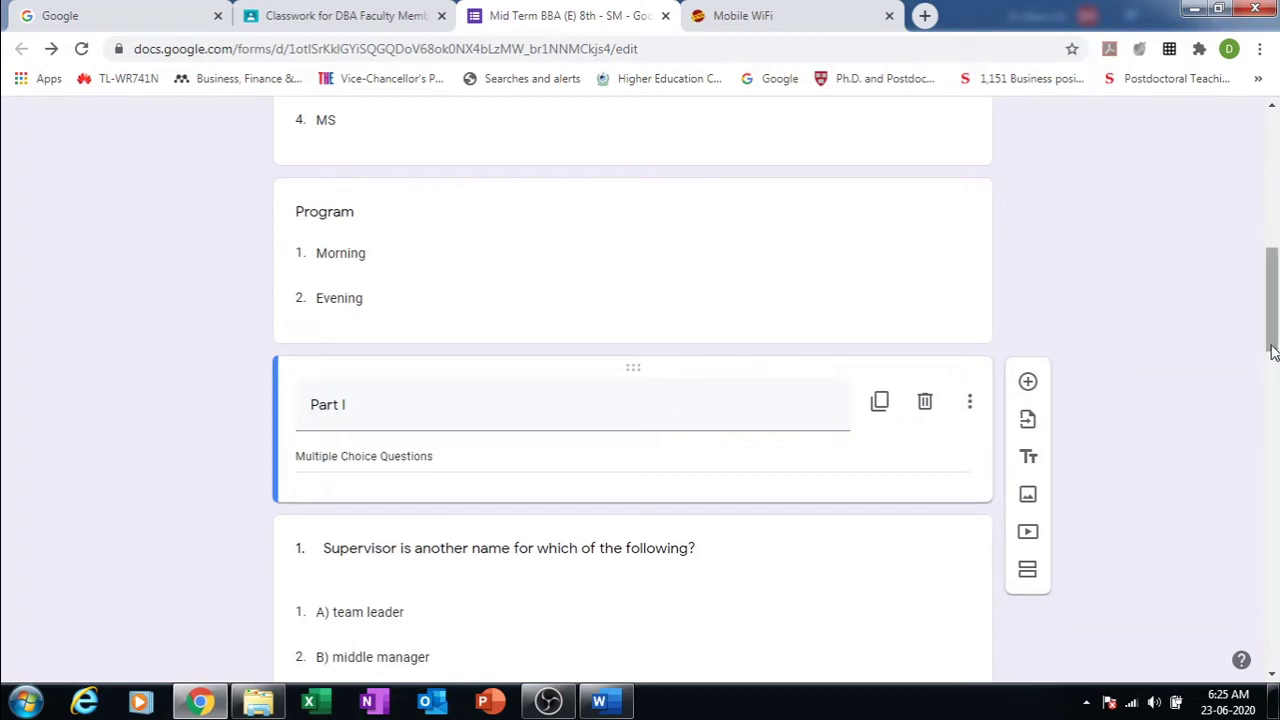
drag(1272, 340, 1272, 535)
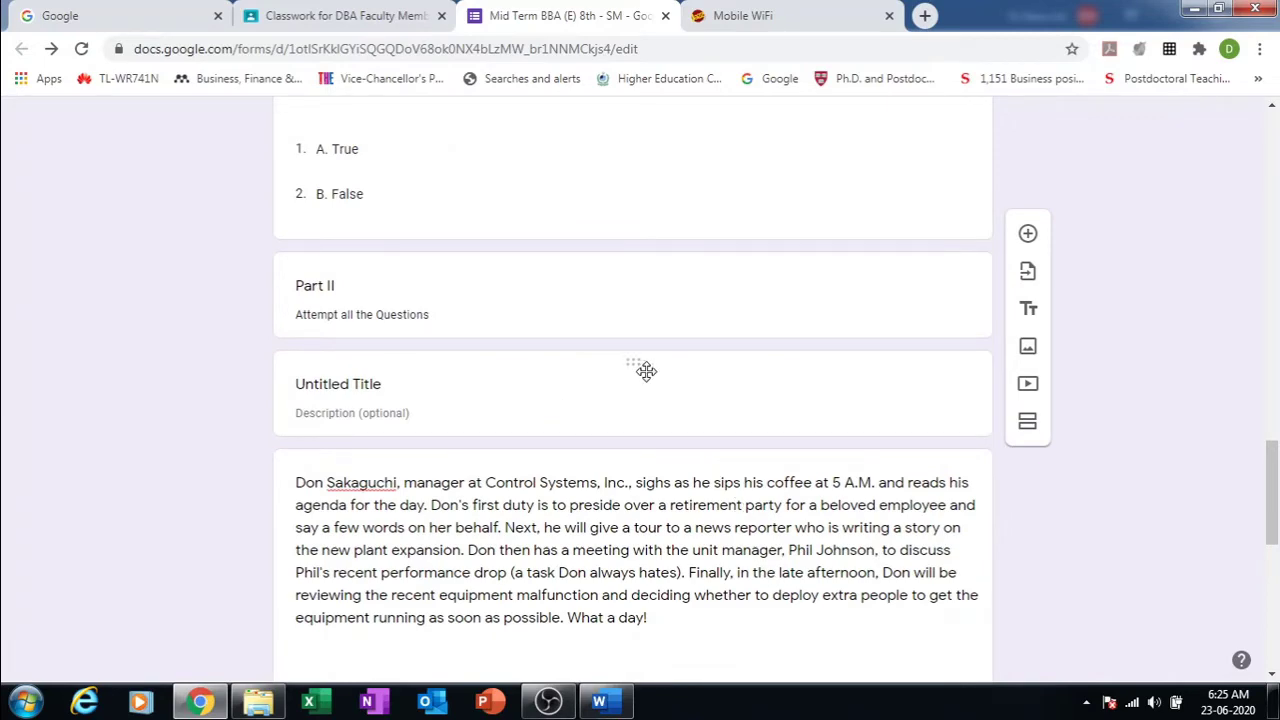
Step: Drag the untitled section under the form title and title it 'Part 1' with description 'Basic Information'
drag(646, 371, 692, 303)
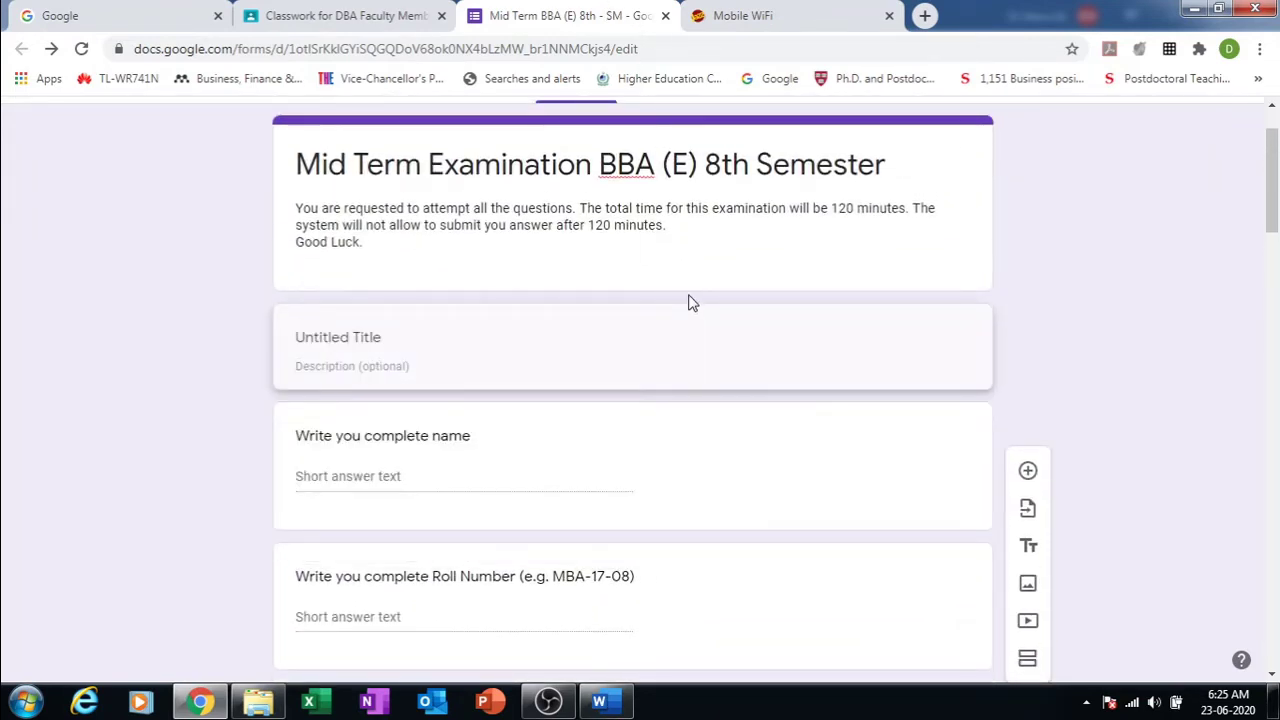
click(689, 301)
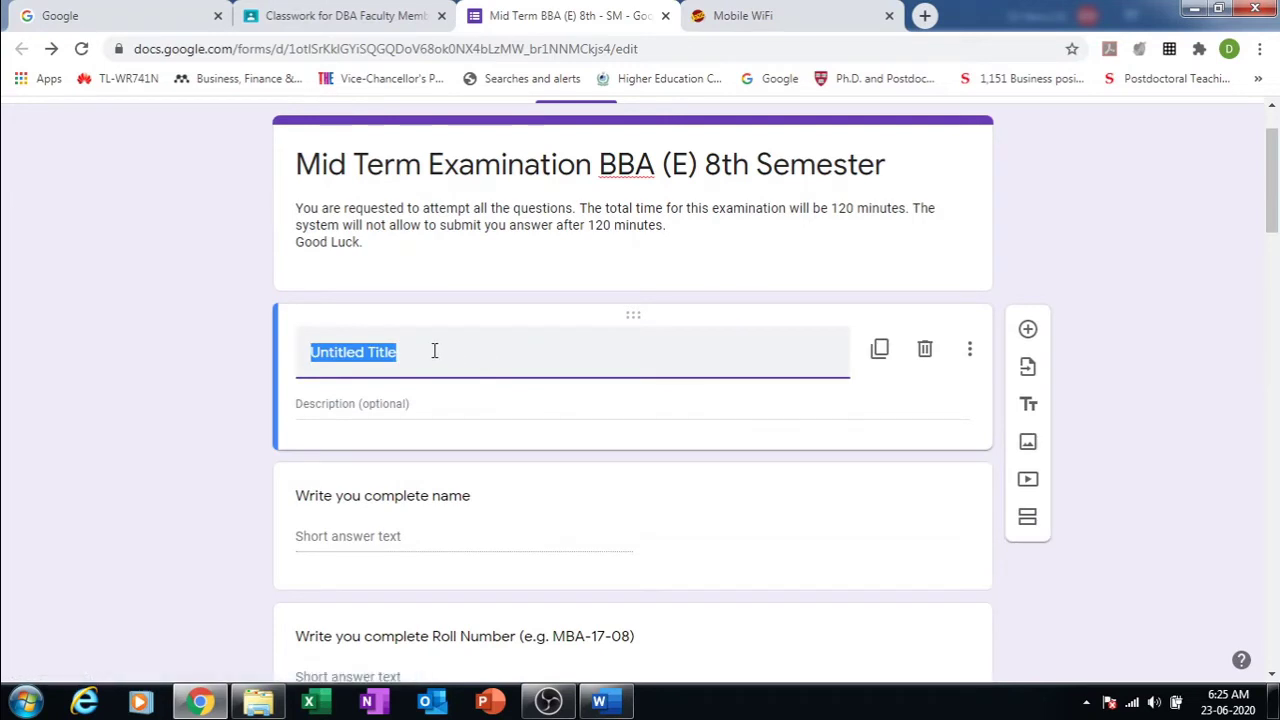
text(Part 1)
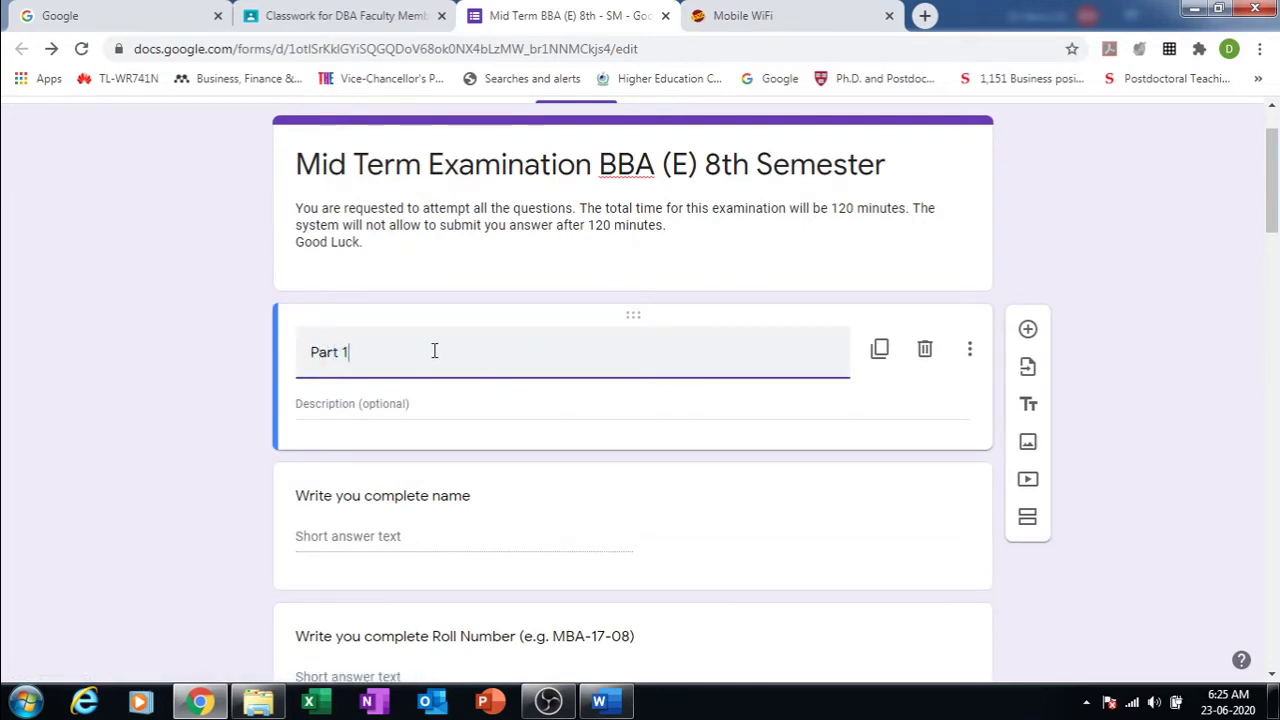
click(386, 404)
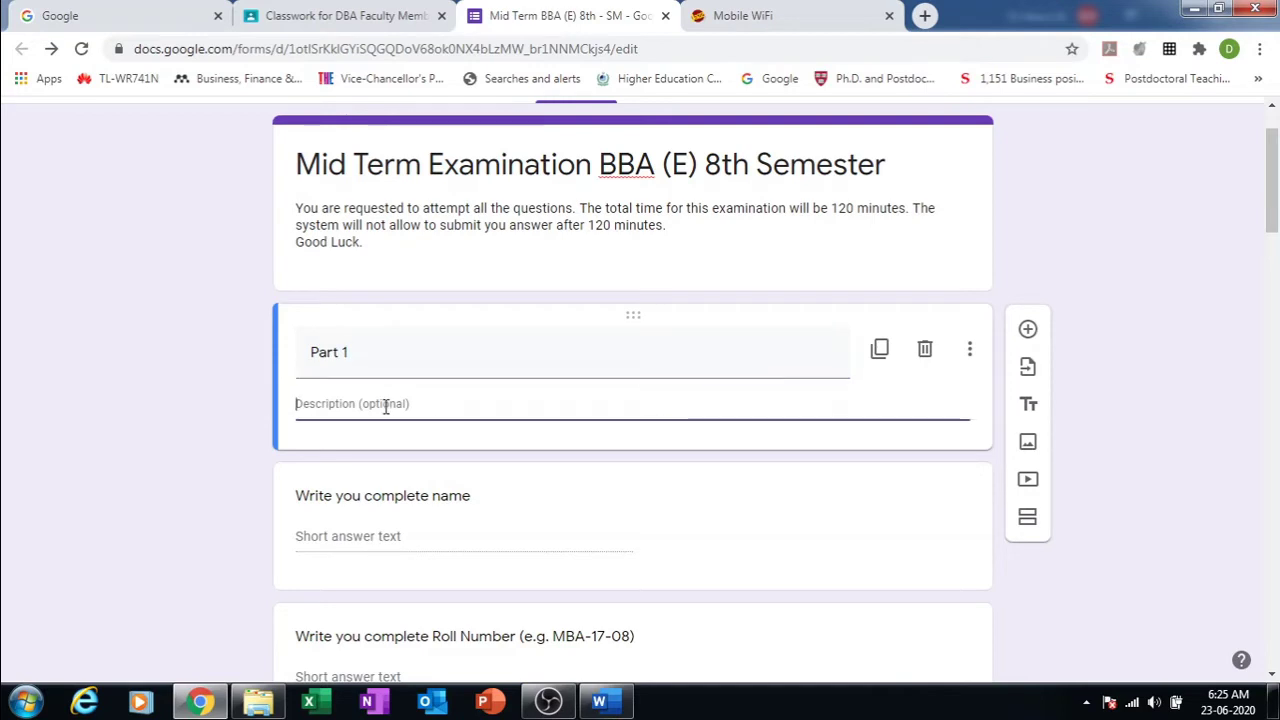
text(Bas)
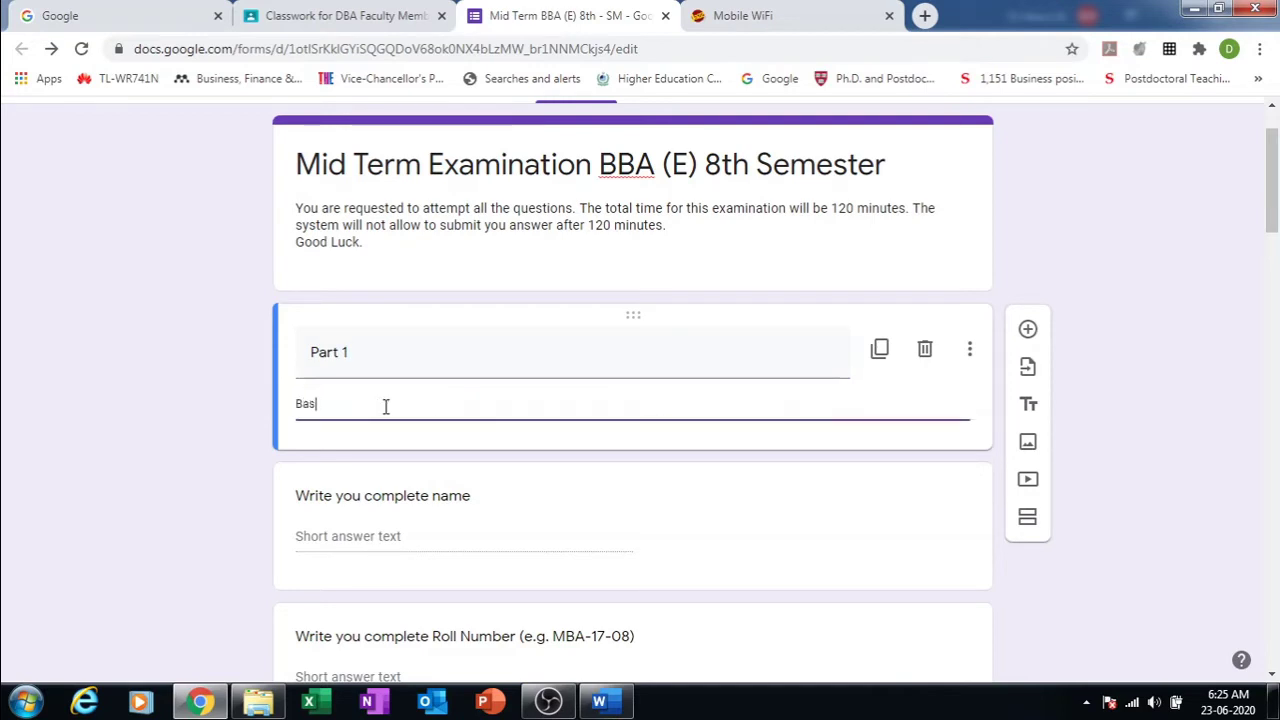
text(ic Information)
Step: Check the Part 1 section's extra options menu, closing it without changes
triple_click(337, 346)
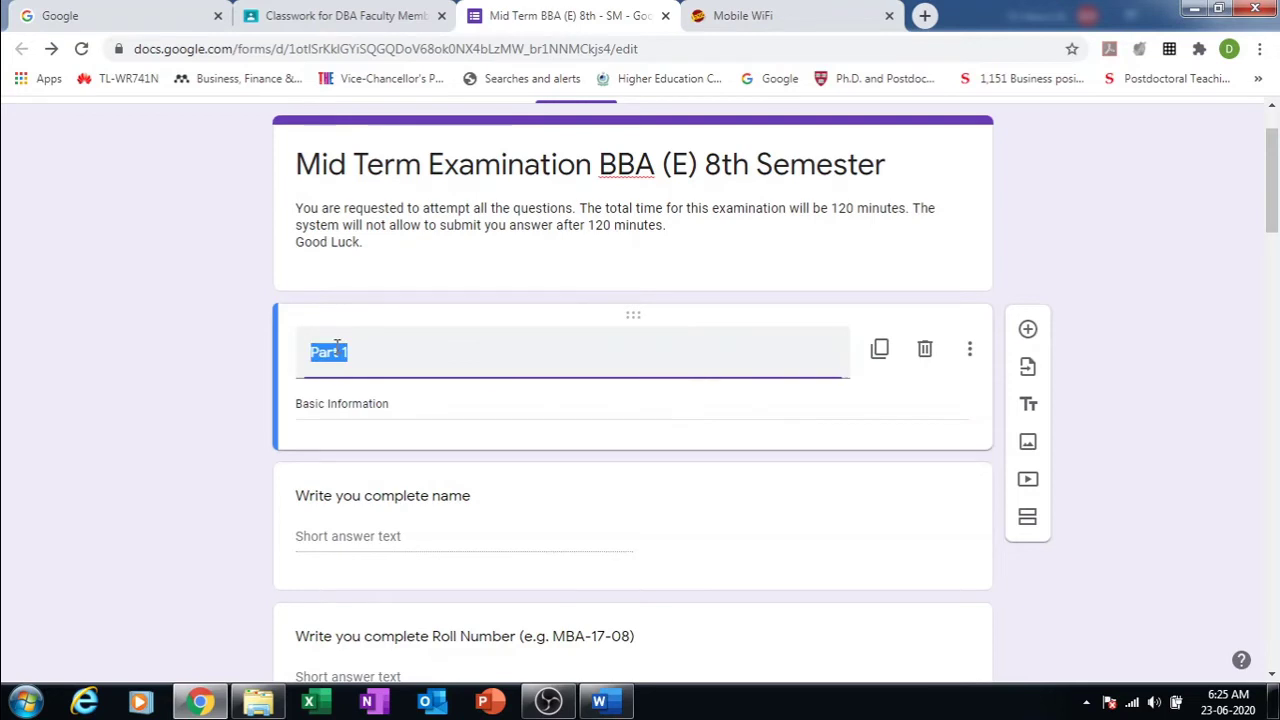
click(968, 349)
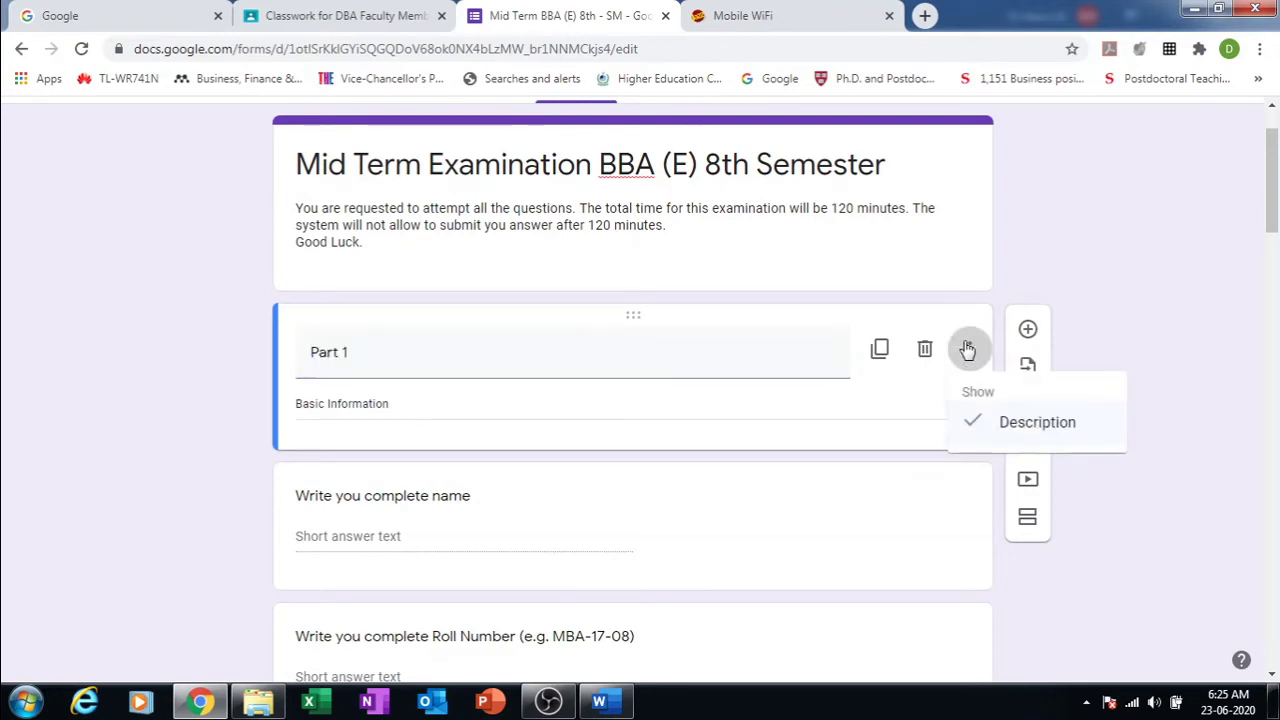
click(1206, 300)
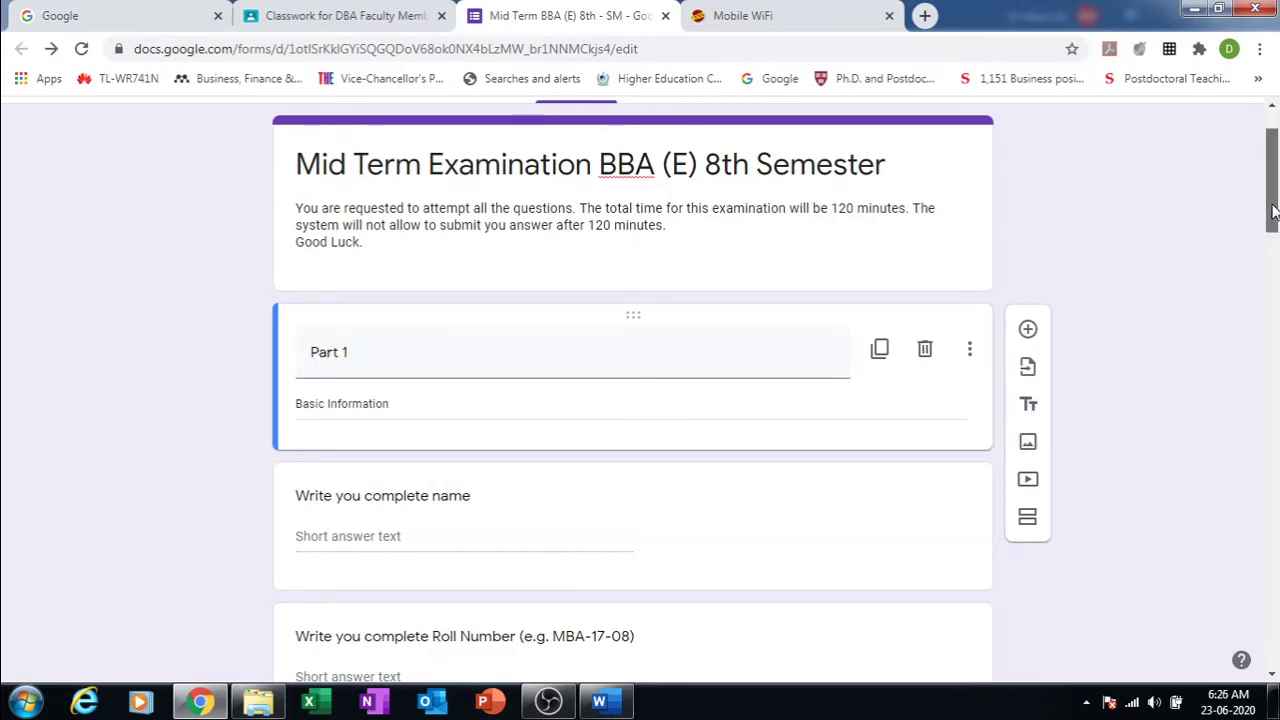
drag(1272, 210, 1251, 391)
Step: Rename the multiple-choice section heading from 'Part I' to 'Part II'
click(324, 218)
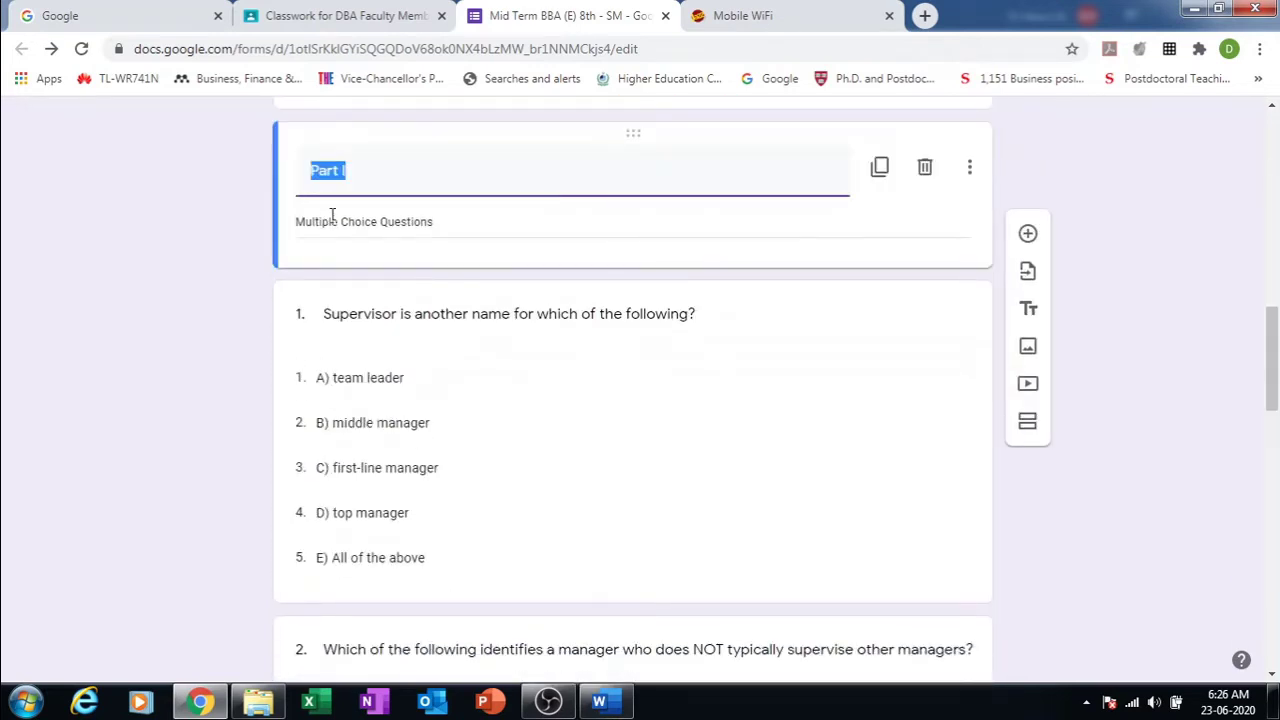
click(349, 172)
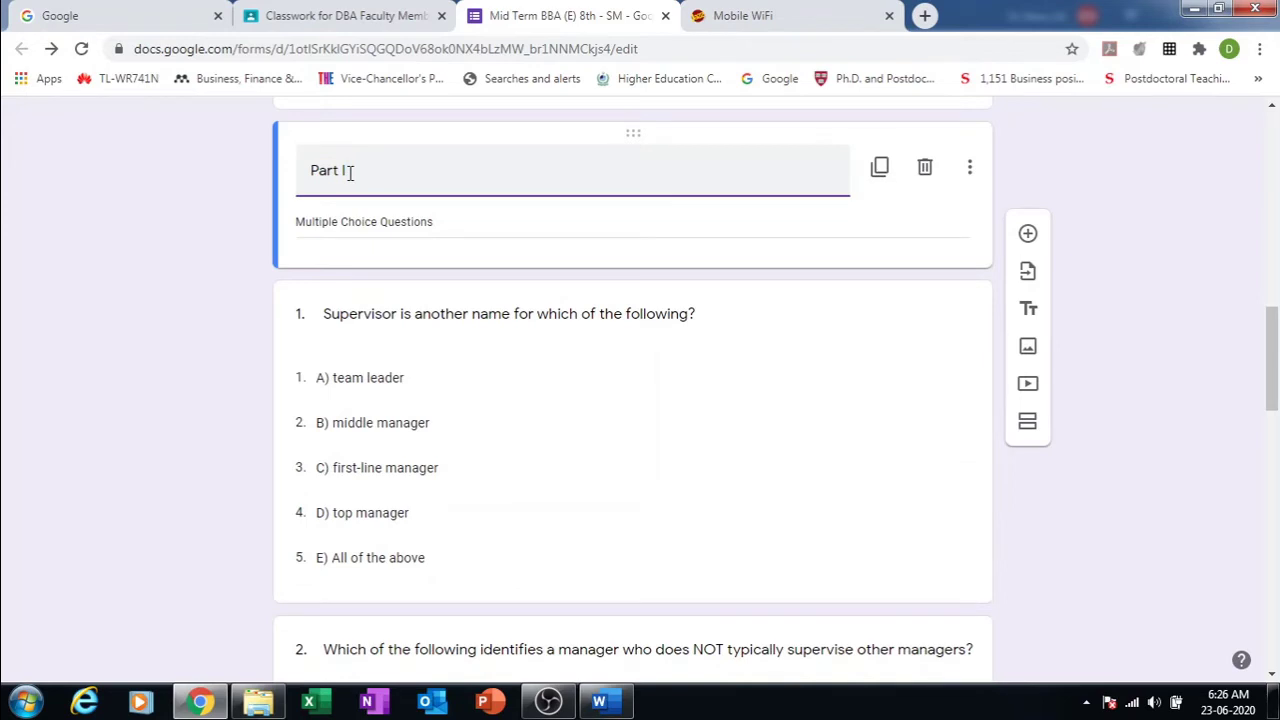
text(I)
drag(1273, 385, 1270, 520)
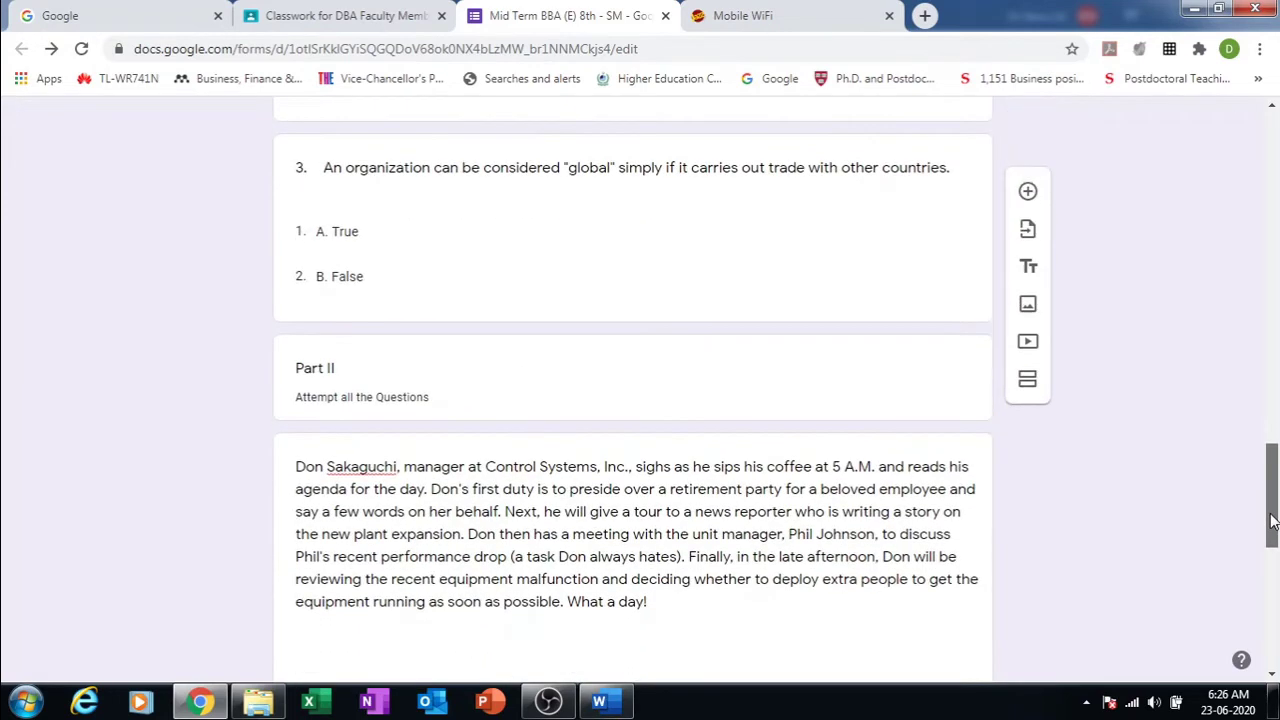
Step: Rename the case-study section heading from 'Part II' to 'Part III'
click(339, 370)
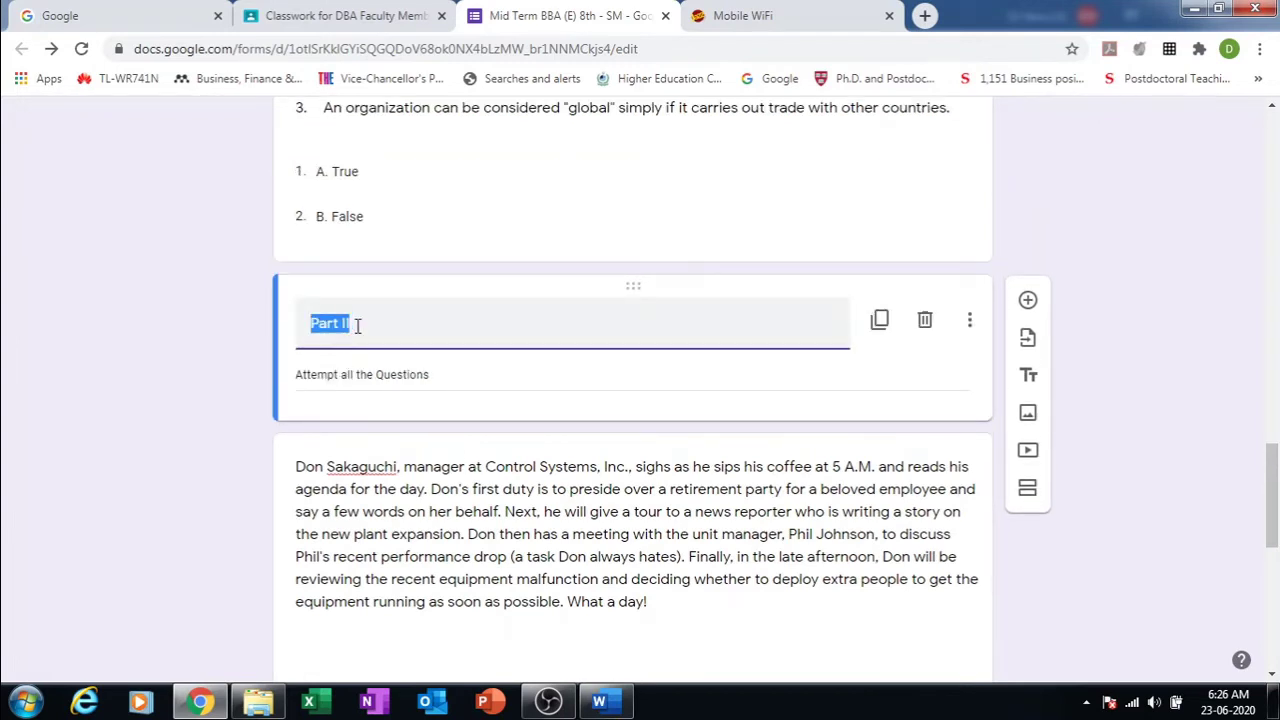
click(357, 325)
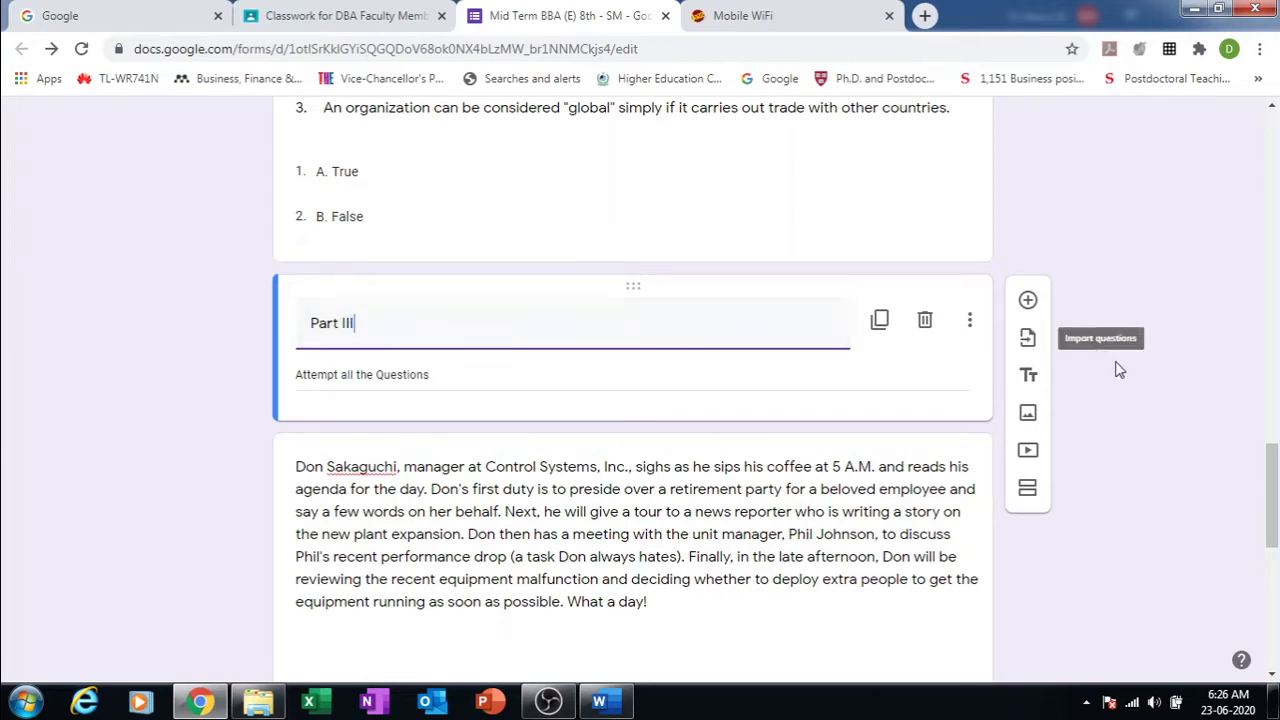
click(1171, 386)
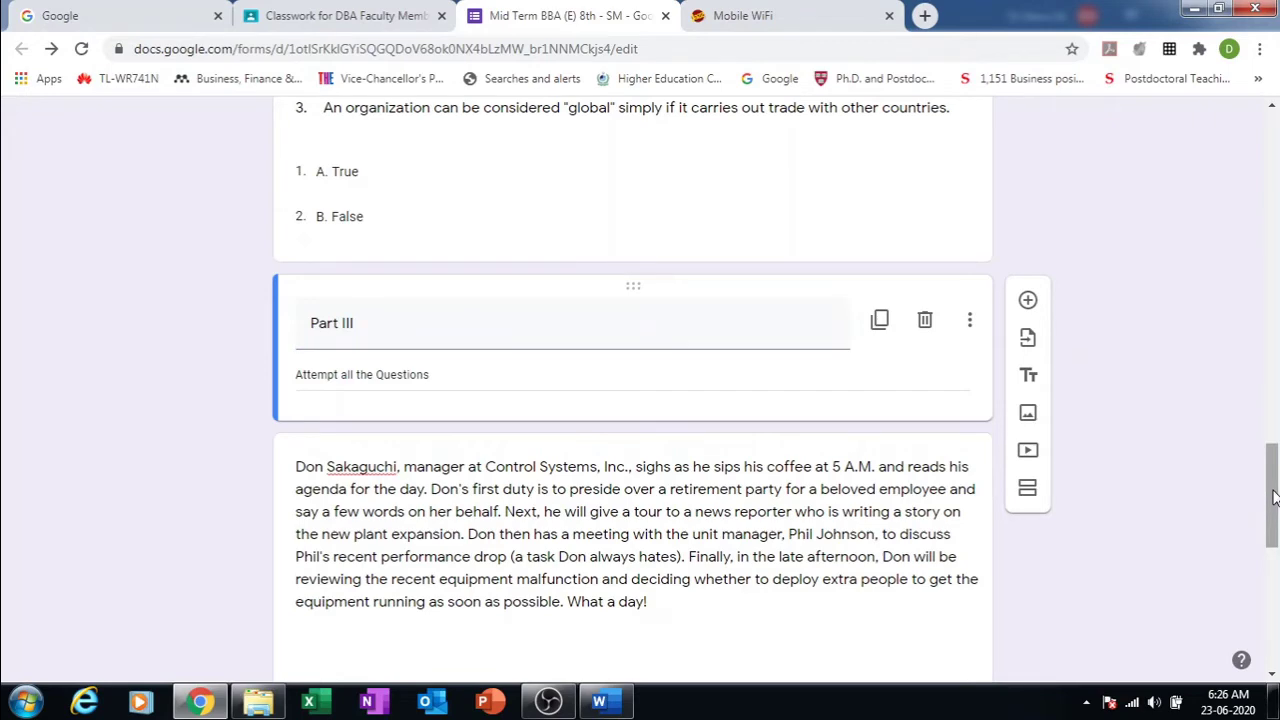
drag(1273, 497, 1262, 150)
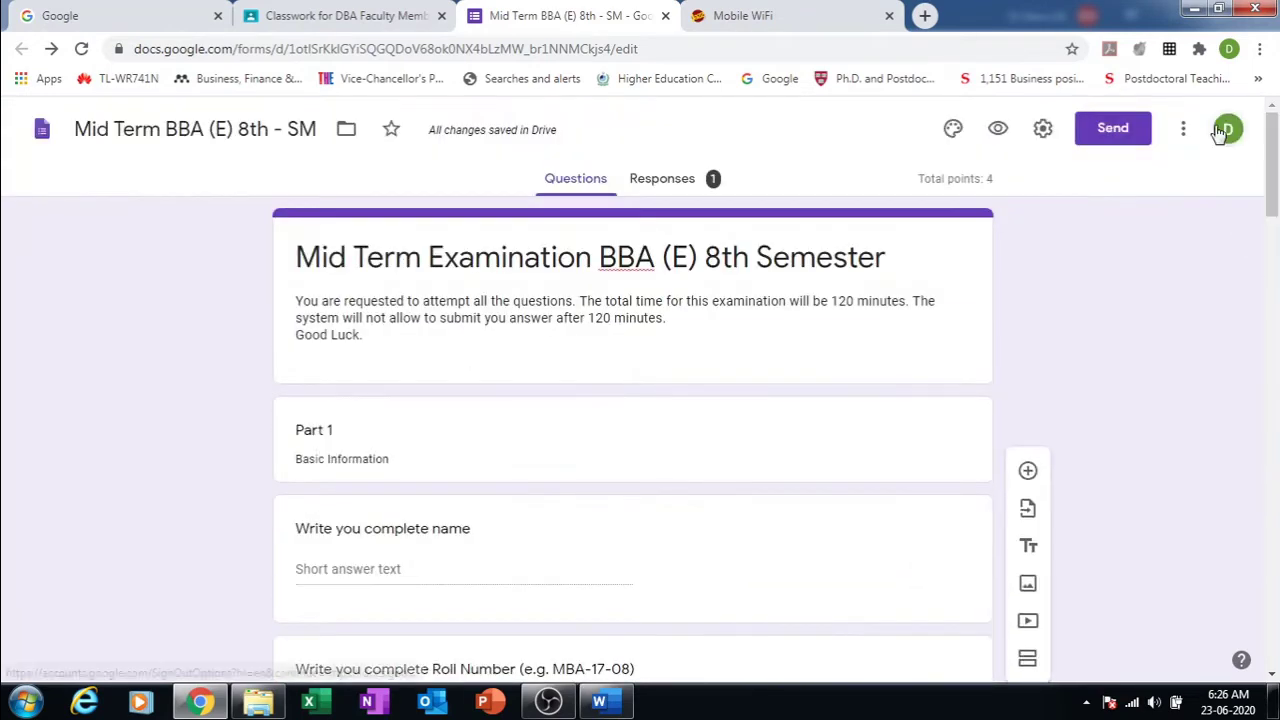
Step: Preview the quiz in a new tab, scroll through it, and go back to the editor
click(997, 129)
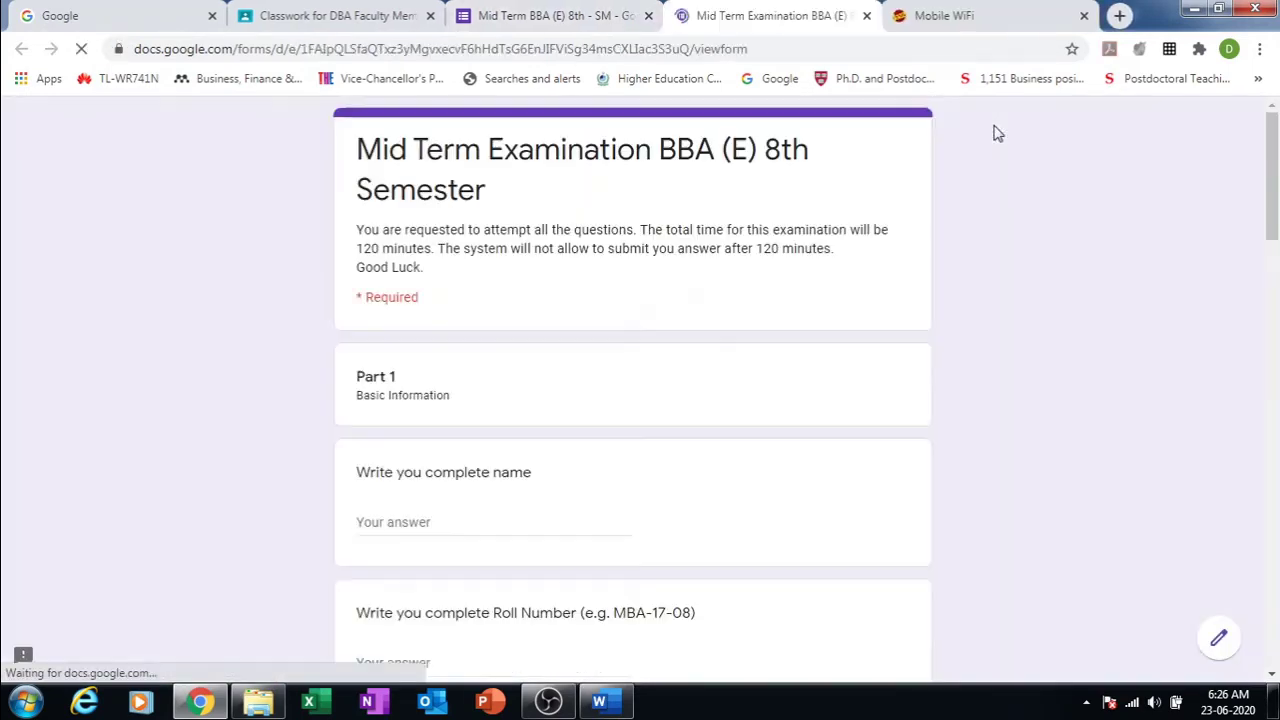
drag(1275, 228, 1275, 658)
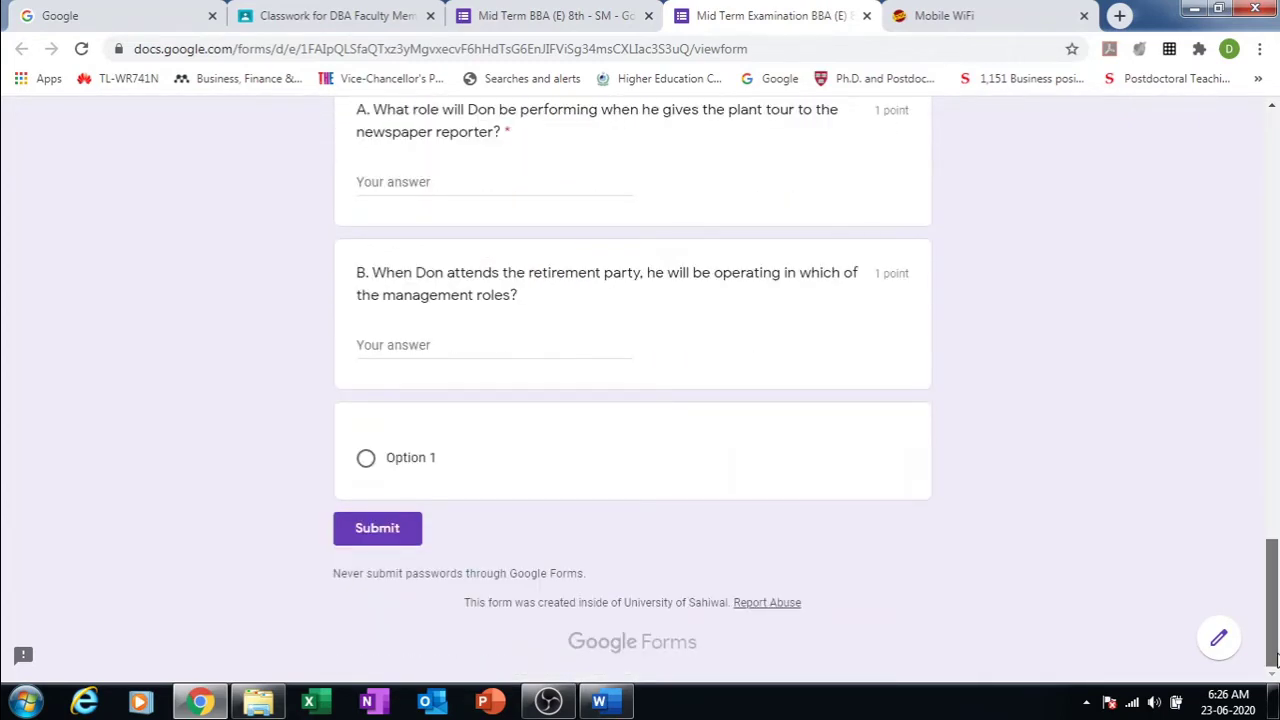
scroll(1208, 330, up, 20)
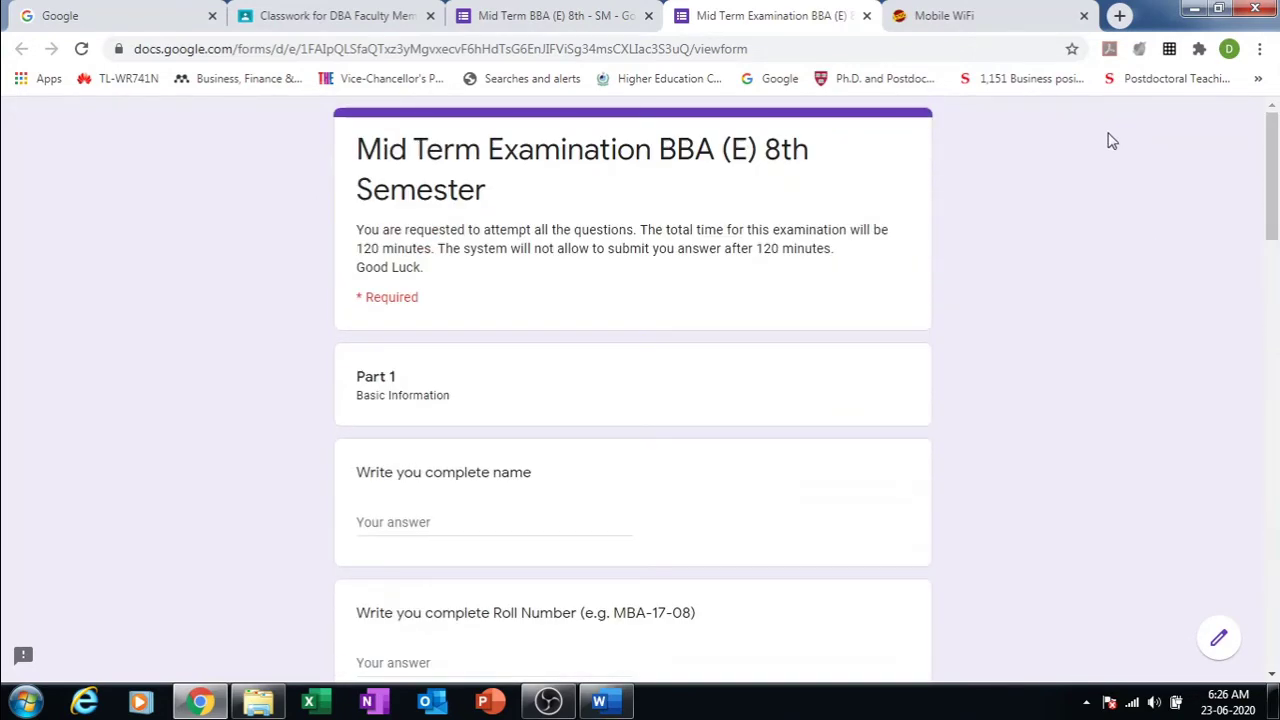
click(628, 10)
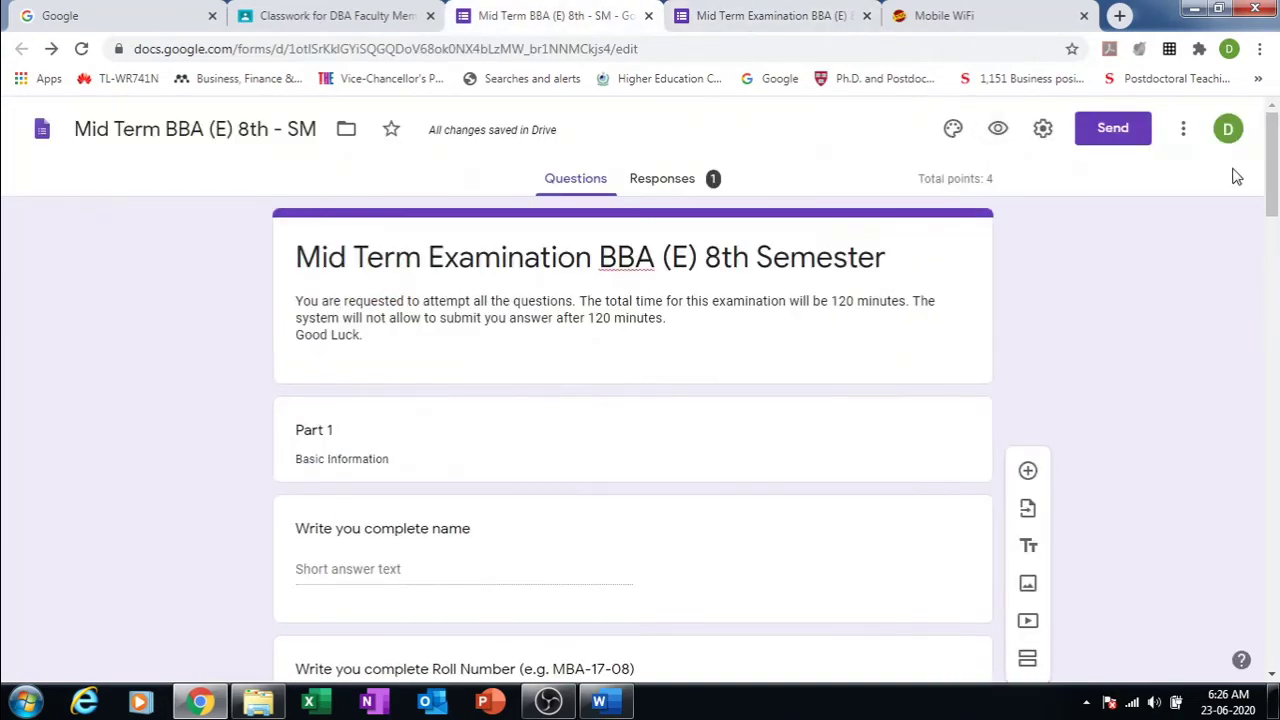
Step: Open the blank untitled question below sub-question B for editing
drag(1272, 176, 1276, 625)
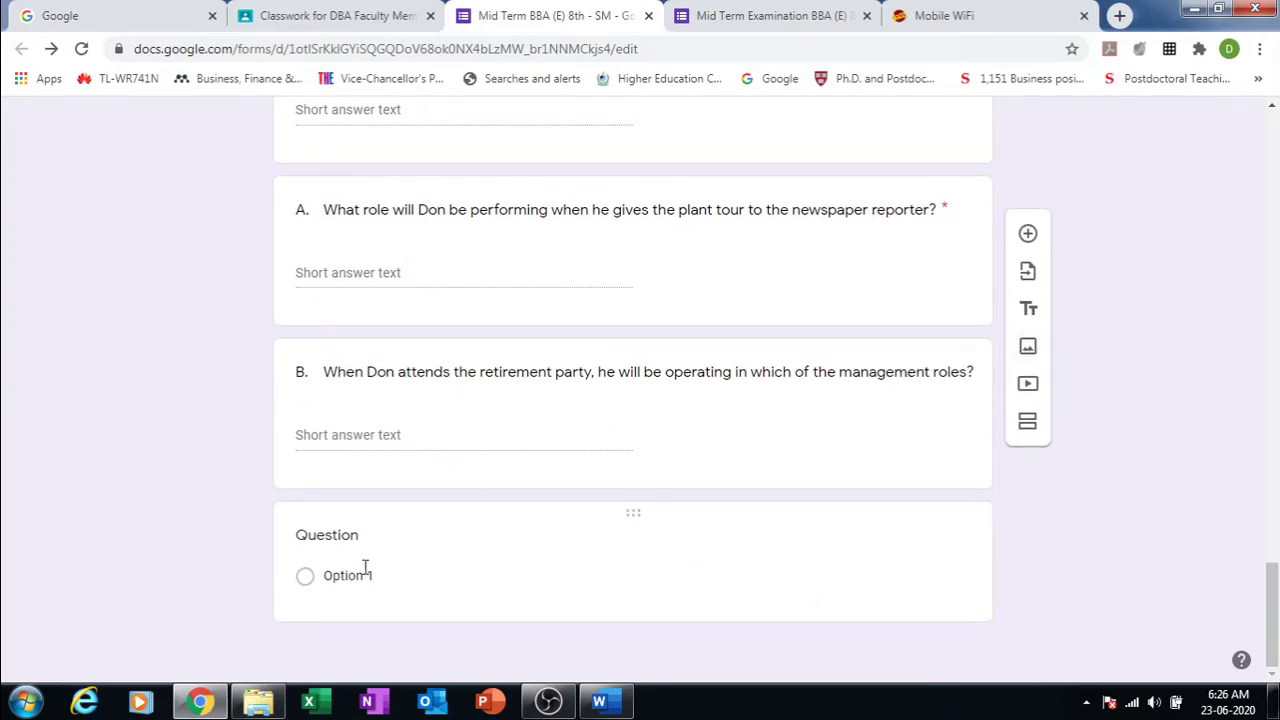
click(633, 518)
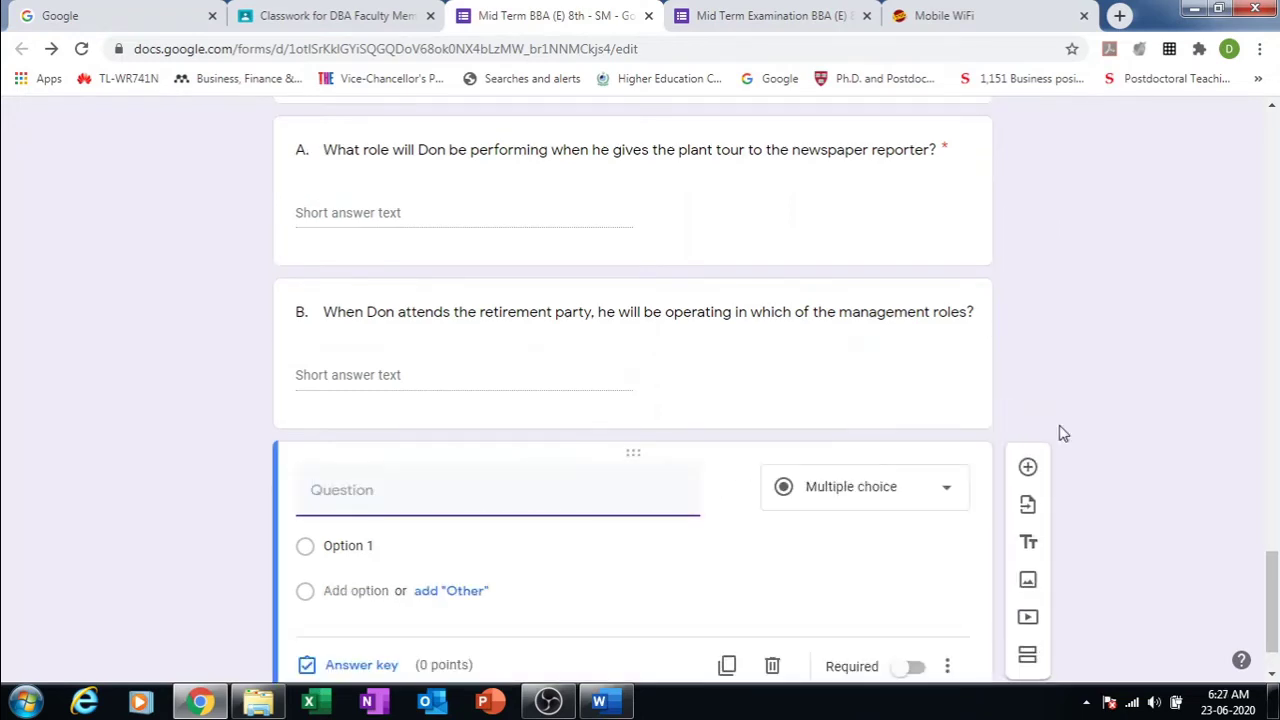
drag(1273, 605, 1276, 614)
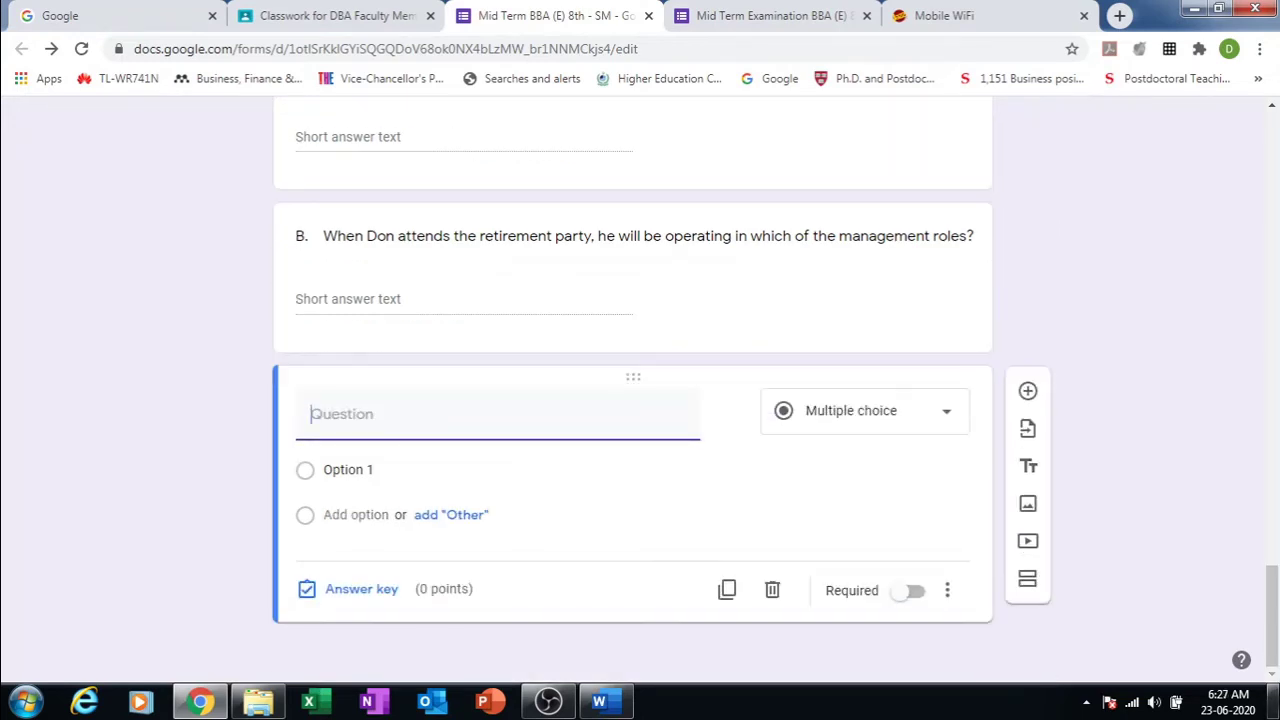
click(1276, 704)
Step: Upload Pic 1 from D:\Bloom's Taxonomy as an image below the blank question
click(1028, 510)
click(1029, 507)
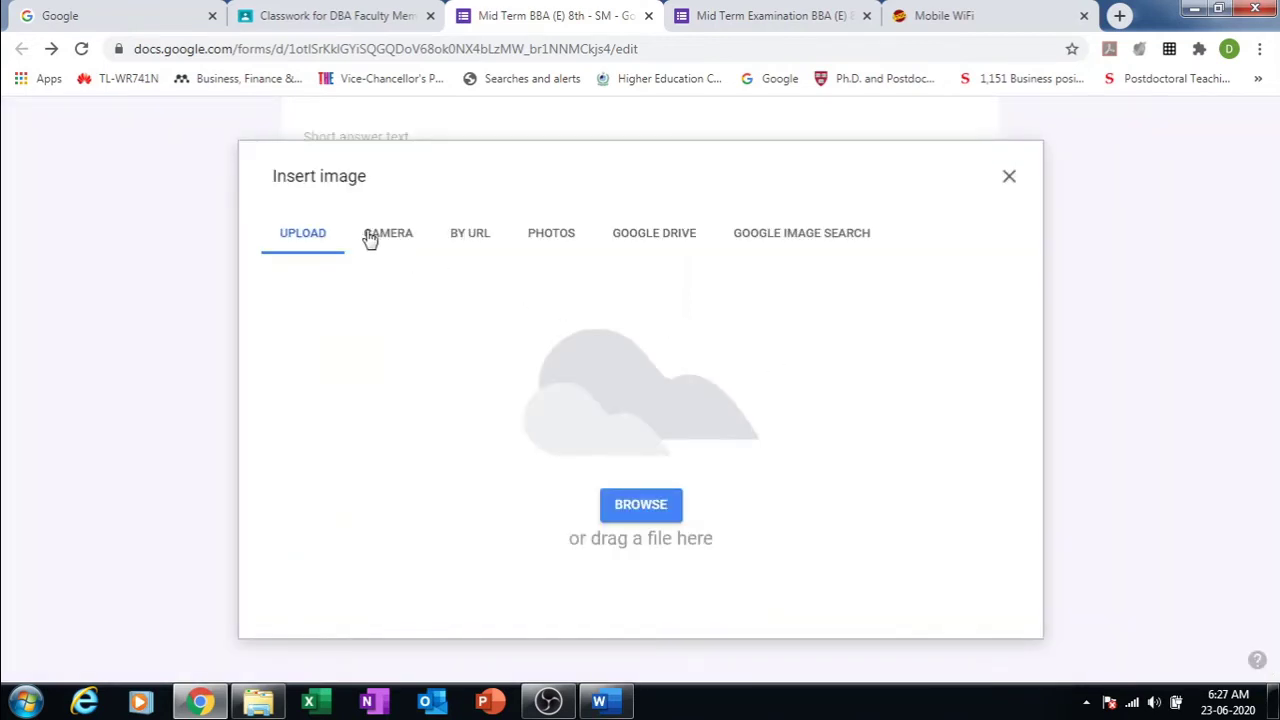
click(623, 505)
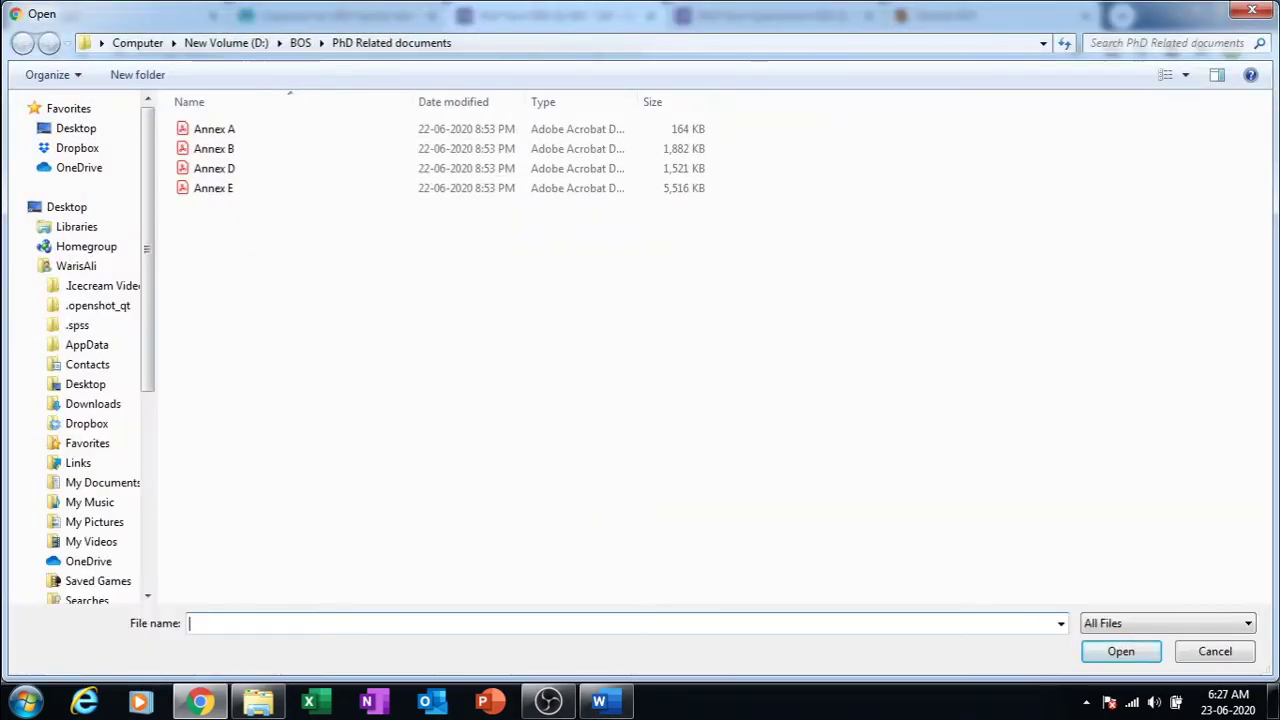
click(208, 42)
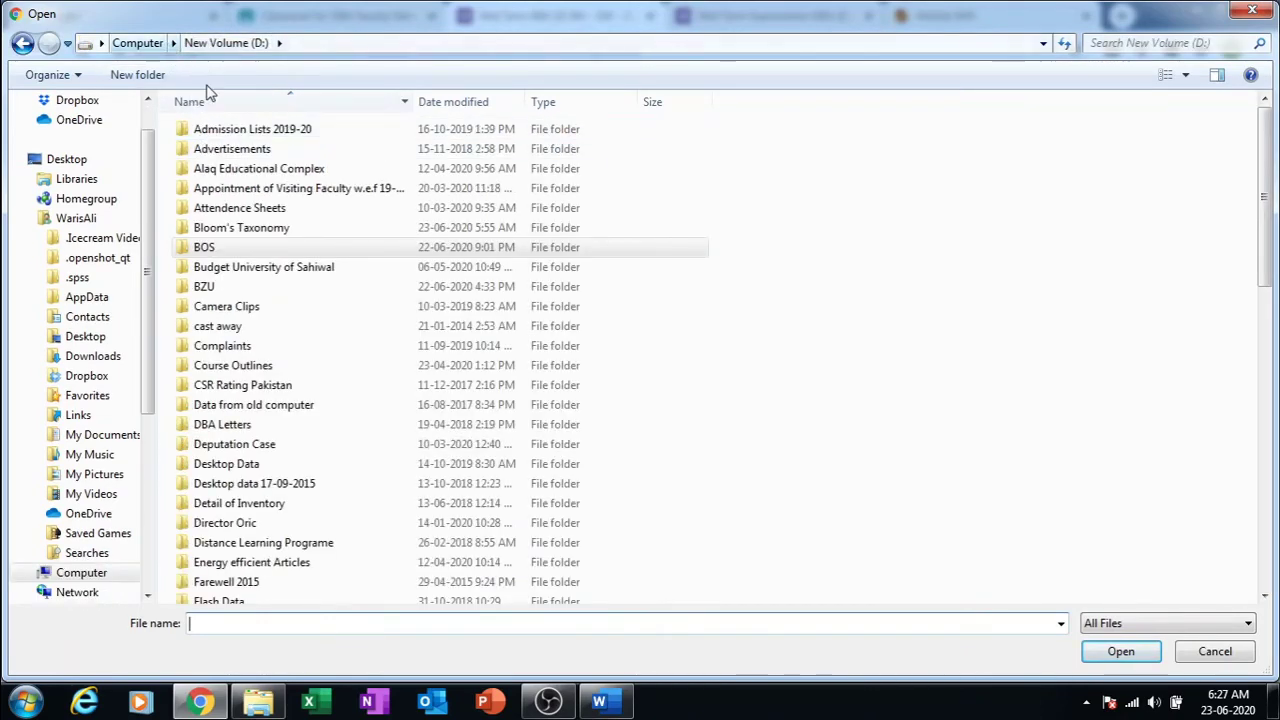
click(205, 190)
double_click(215, 232)
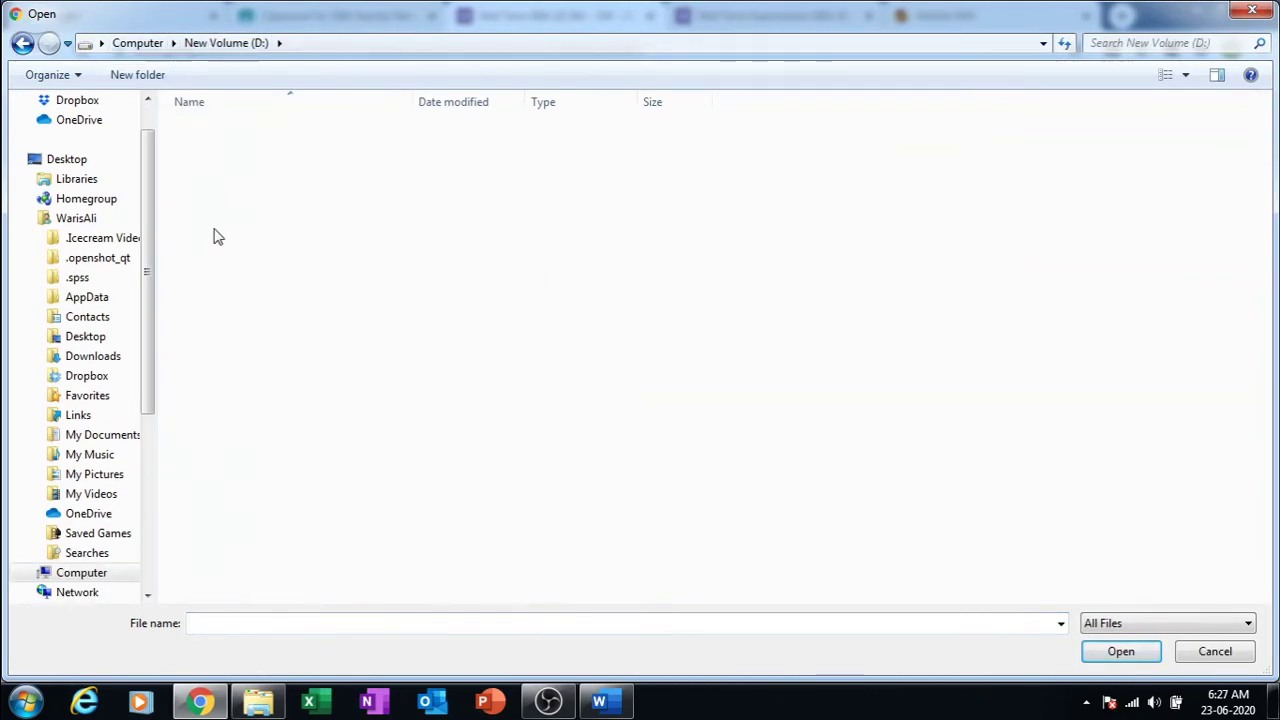
click(215, 345)
double_click(224, 345)
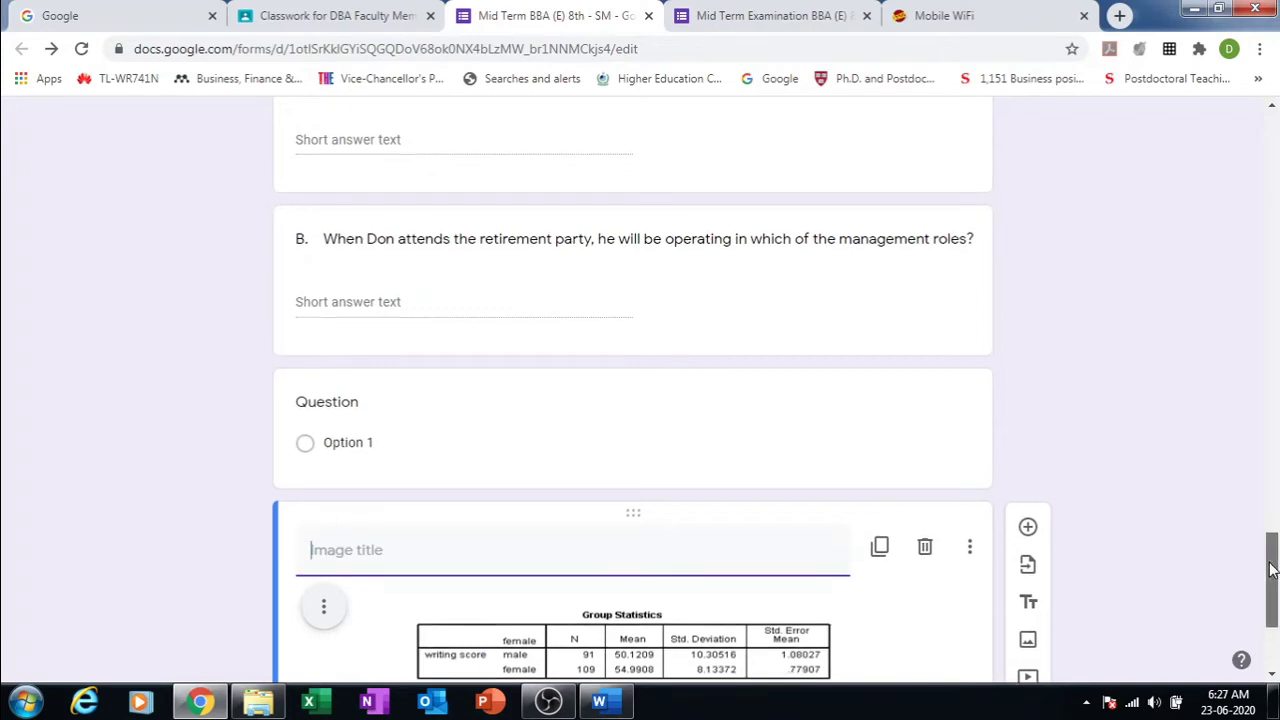
Step: Title the image 'Q. 5 Interpret the Picture' and add a blank question below it
scroll(1269, 575, down, 3)
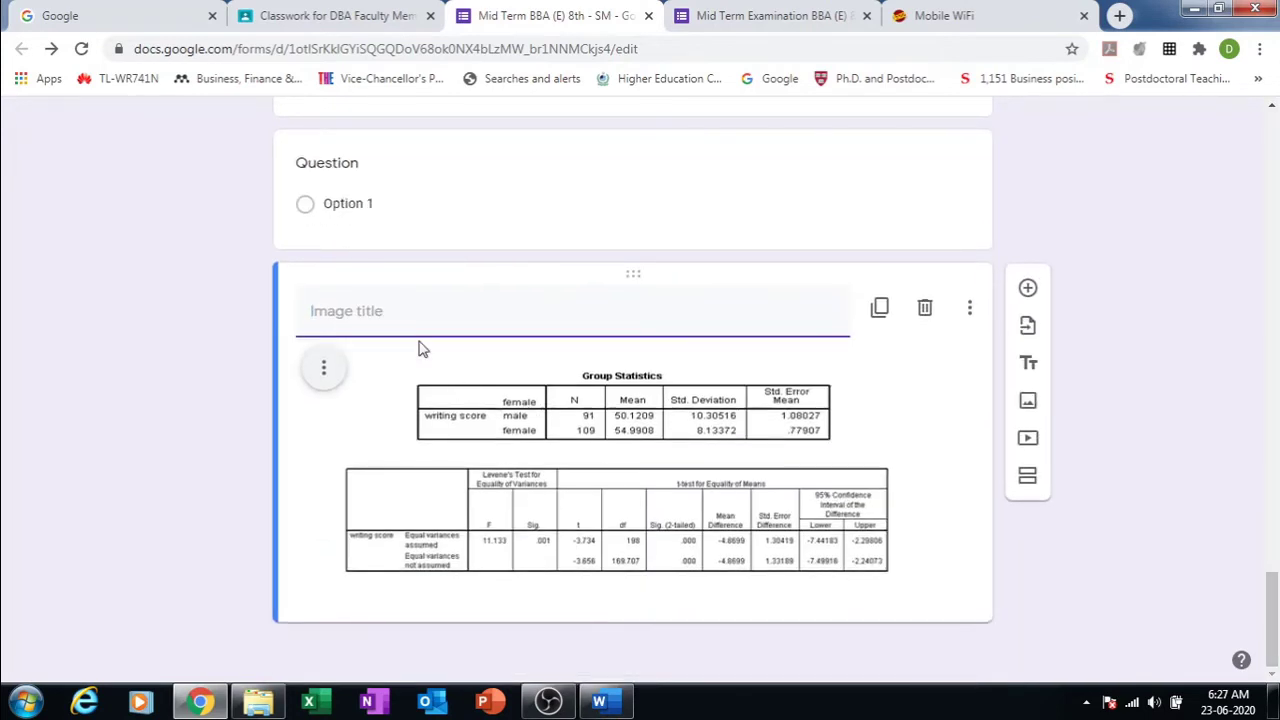
text(Interpret the Picture)
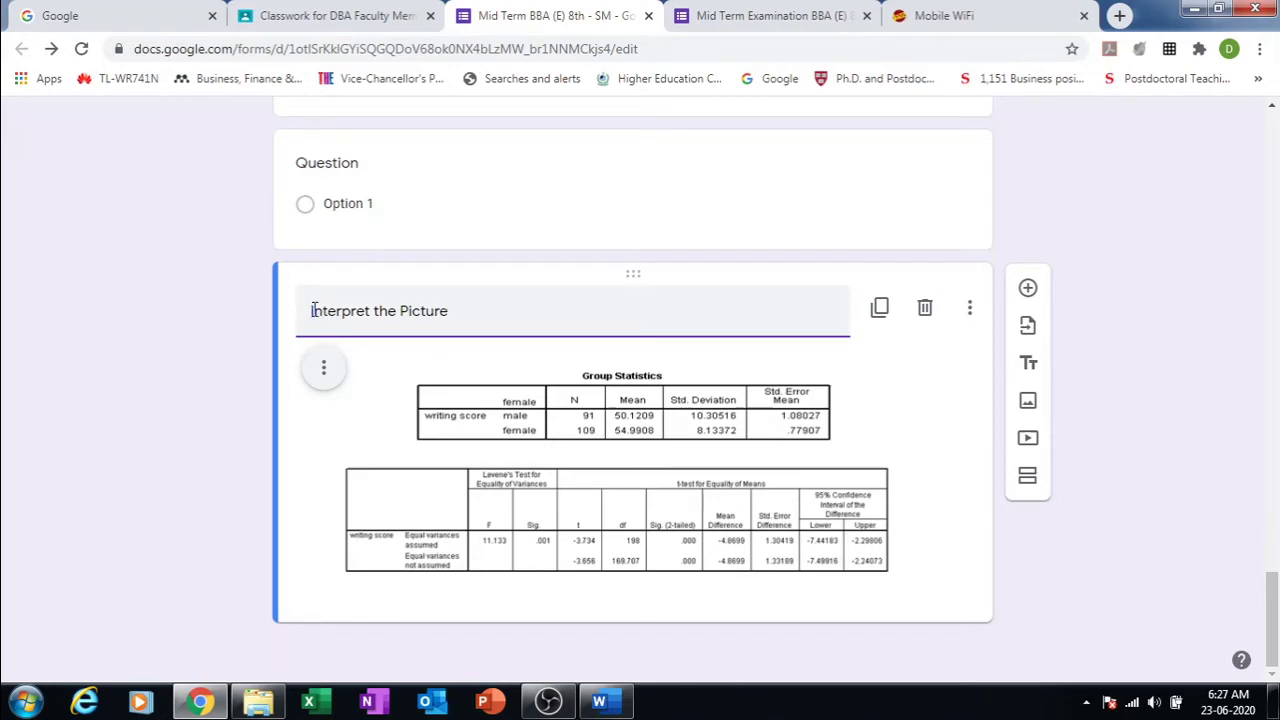
text(Q. 5)
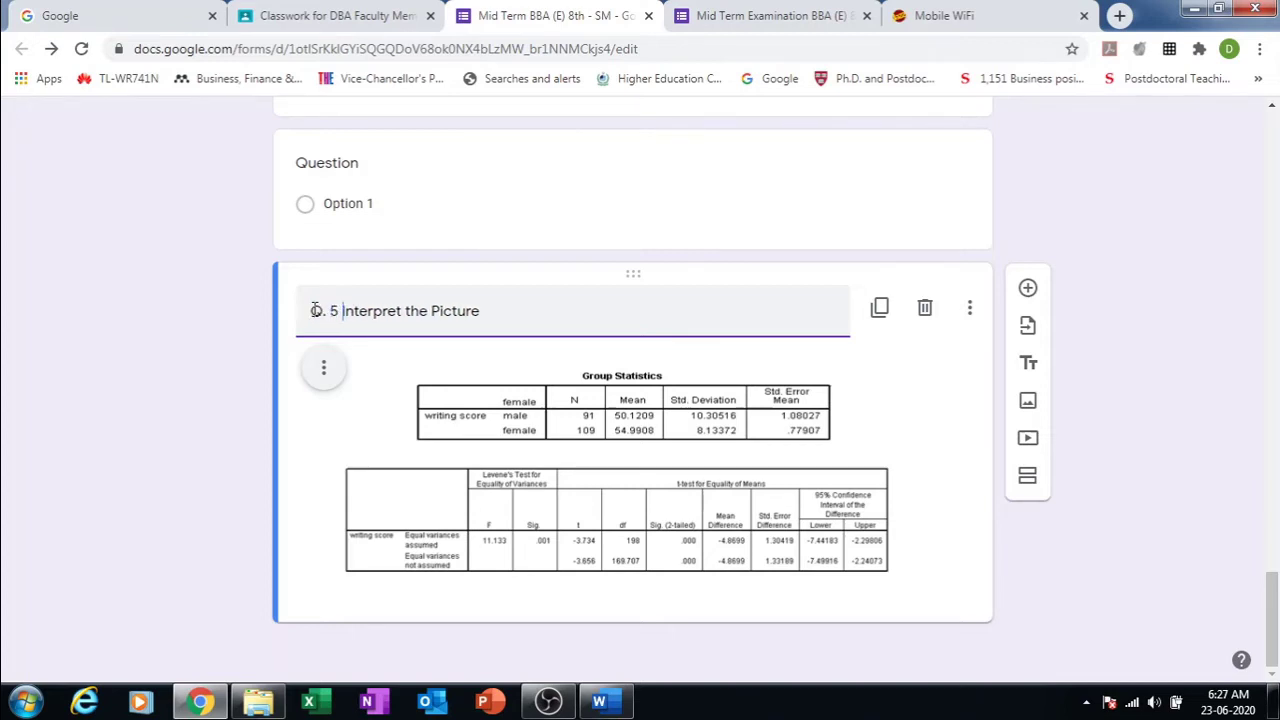
click(1137, 567)
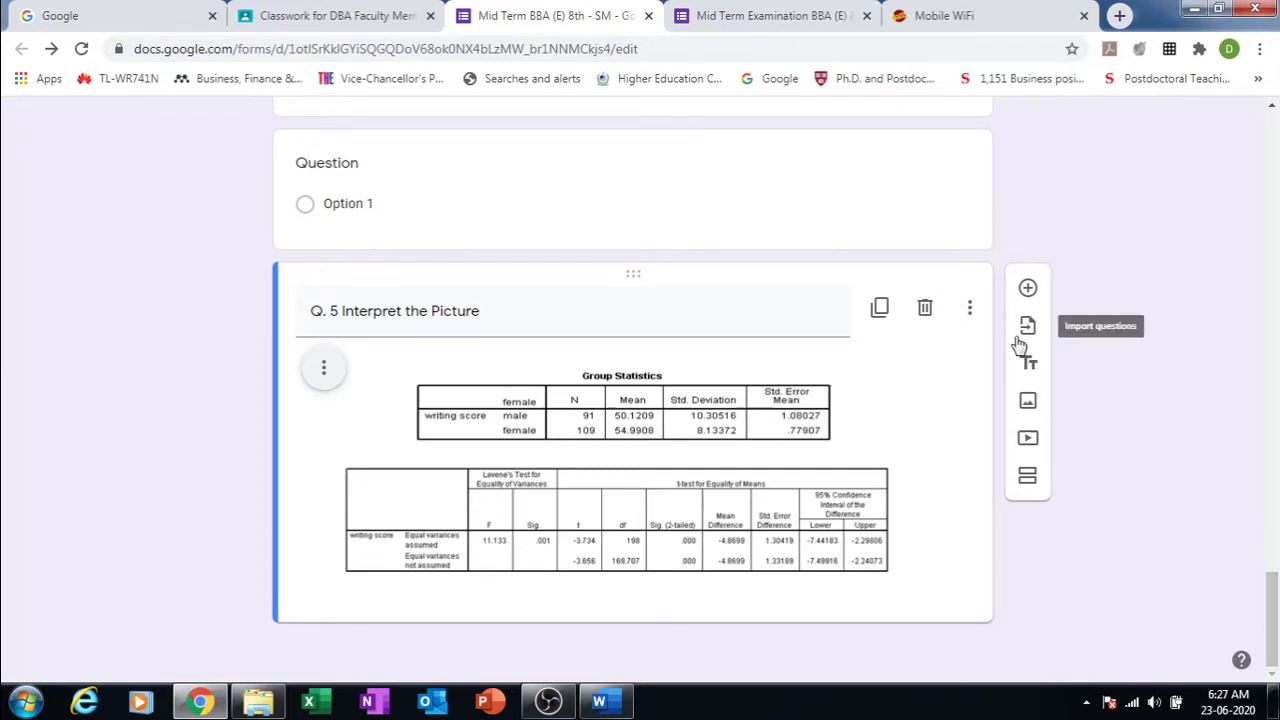
click(1028, 288)
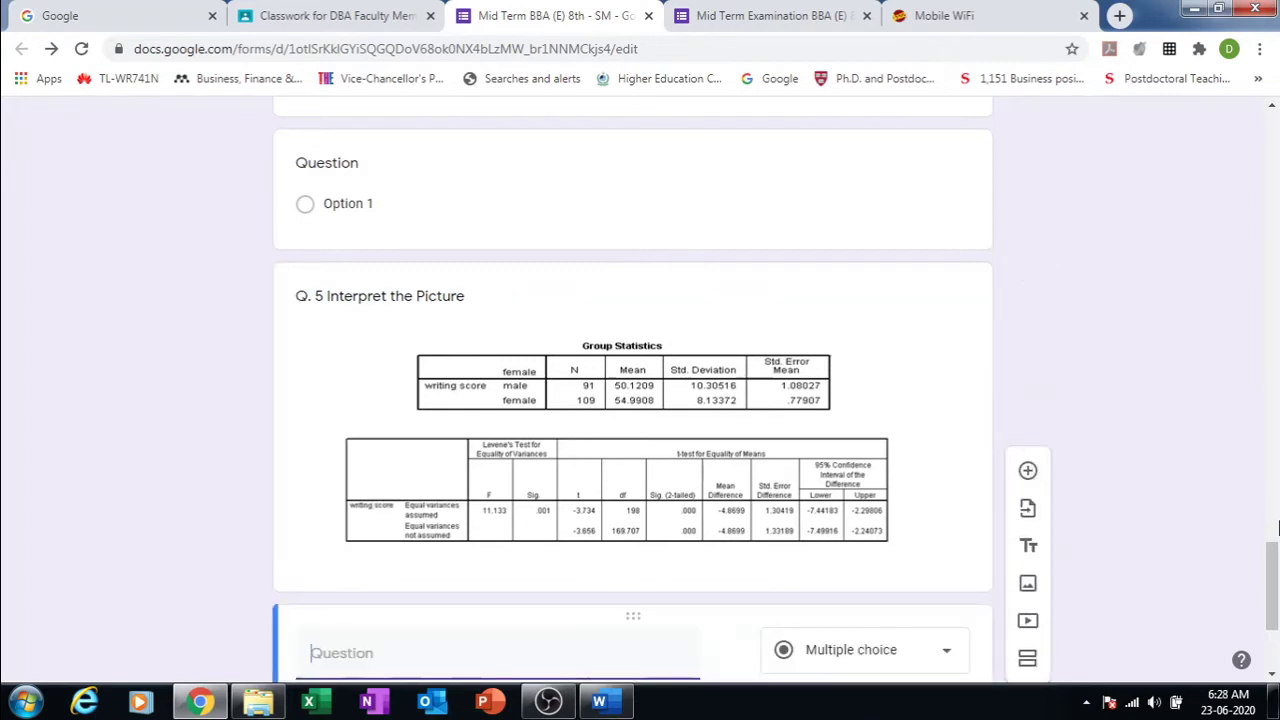
drag(1276, 540, 1274, 601)
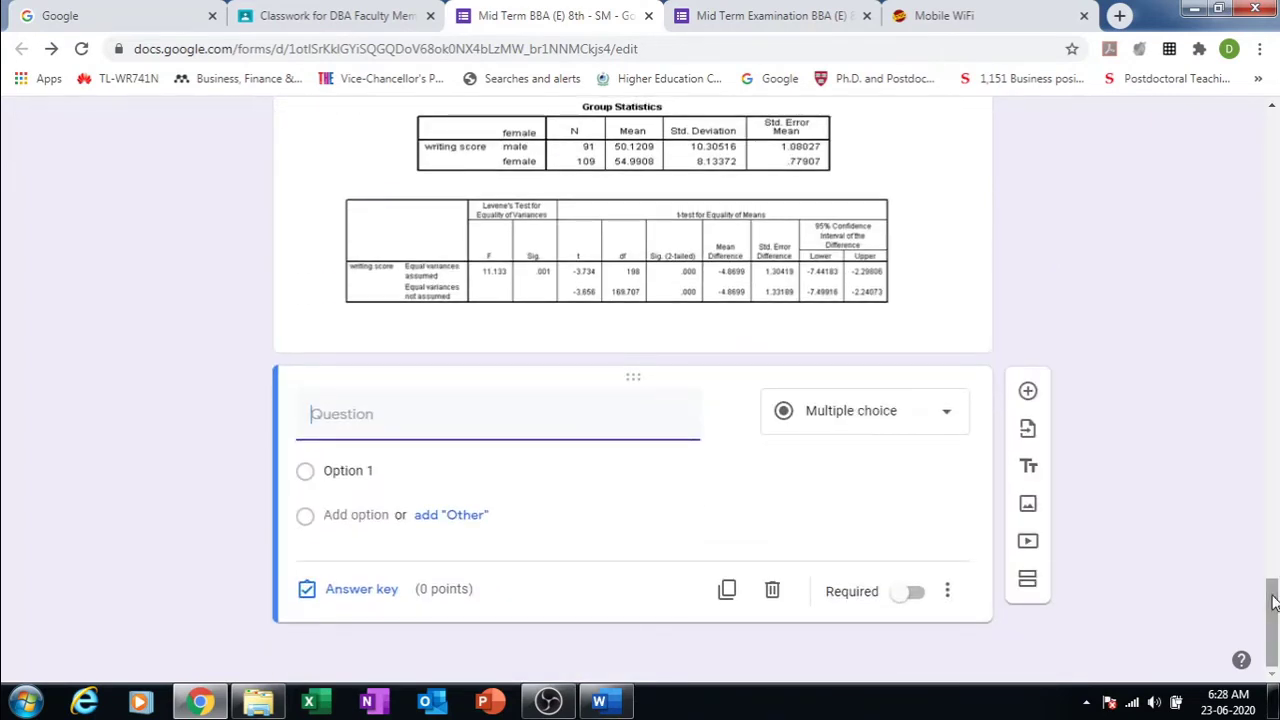
Step: Paste the 'Formulate hypothesis' item from Word as short-answer question 1
click(599, 702)
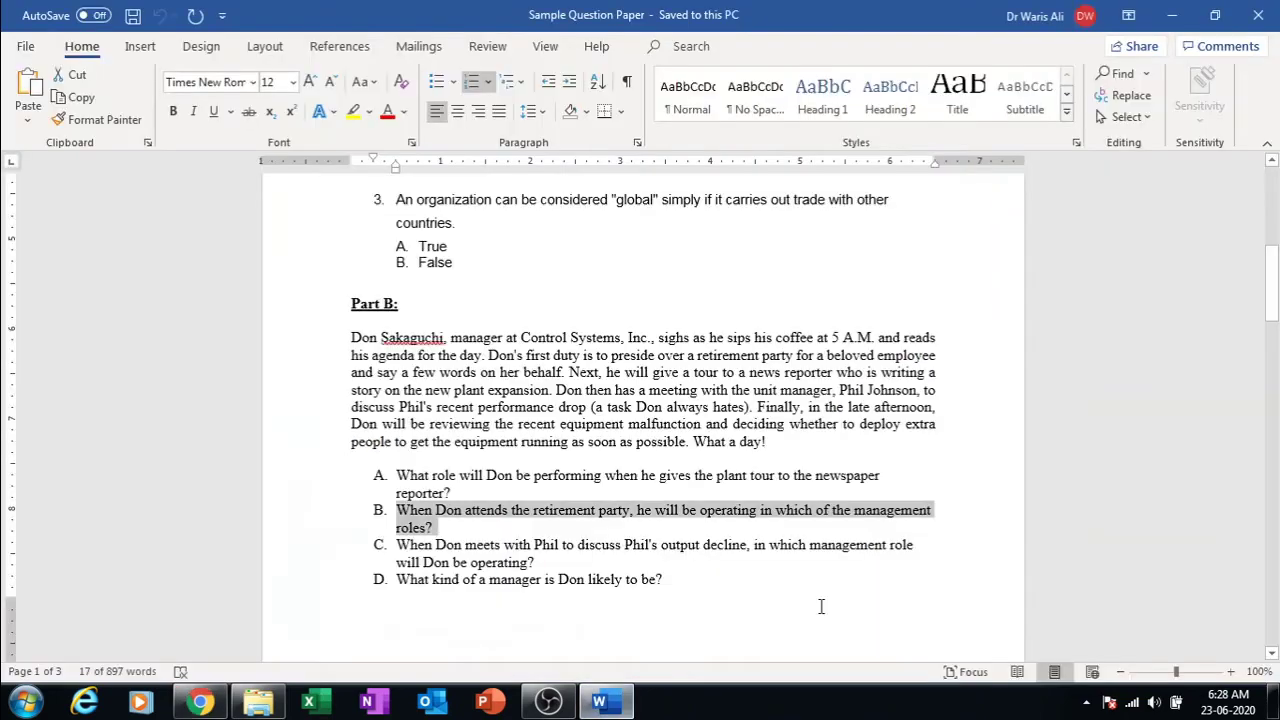
drag(1274, 296, 1273, 400)
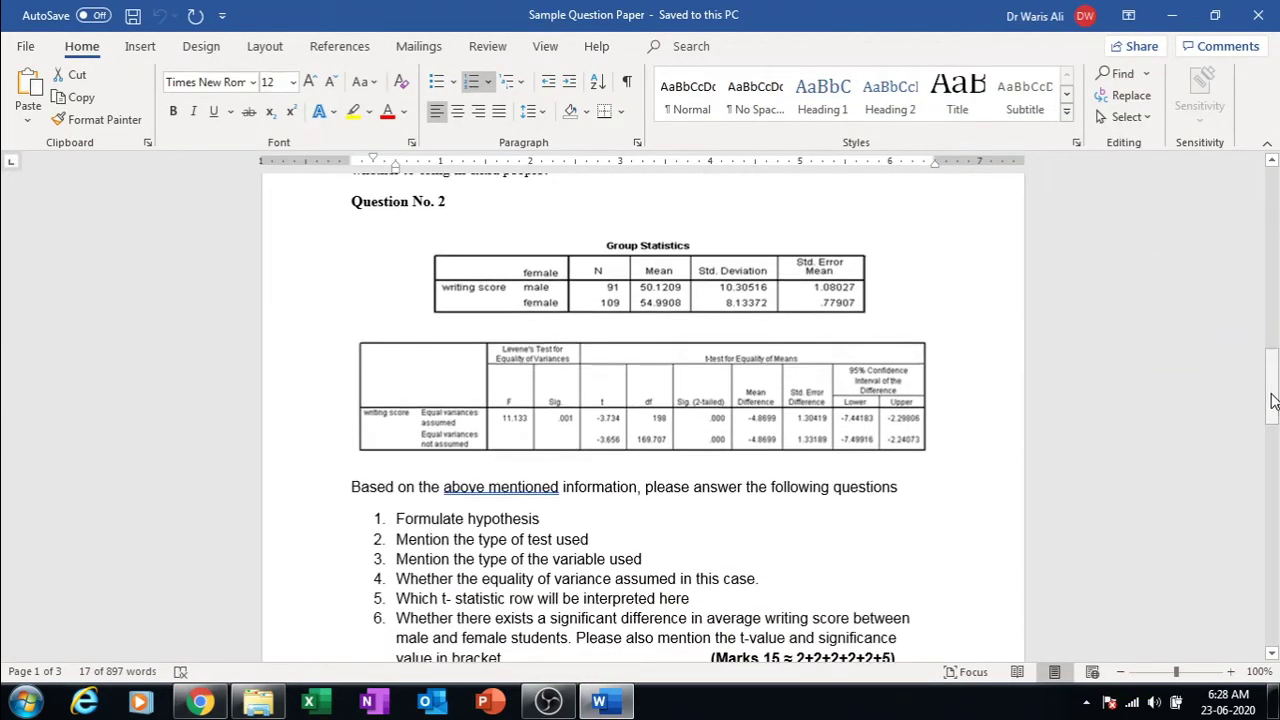
drag(542, 519, 398, 520)
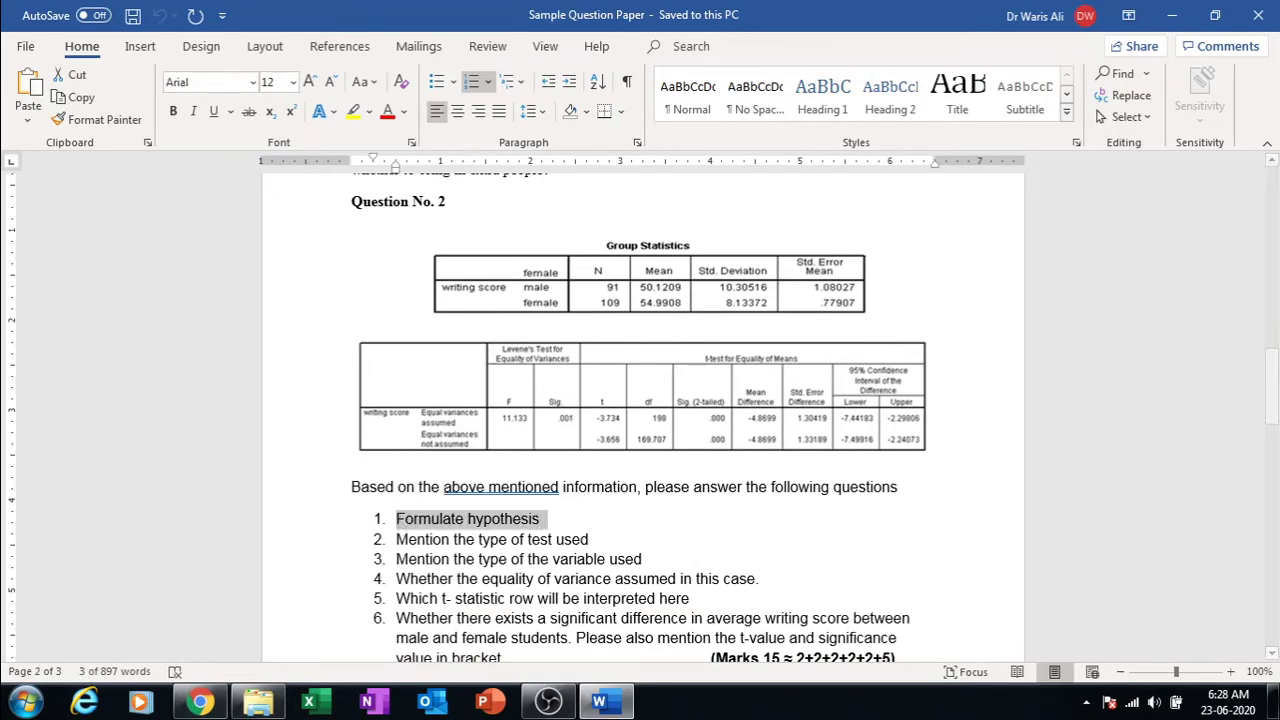
click(605, 703)
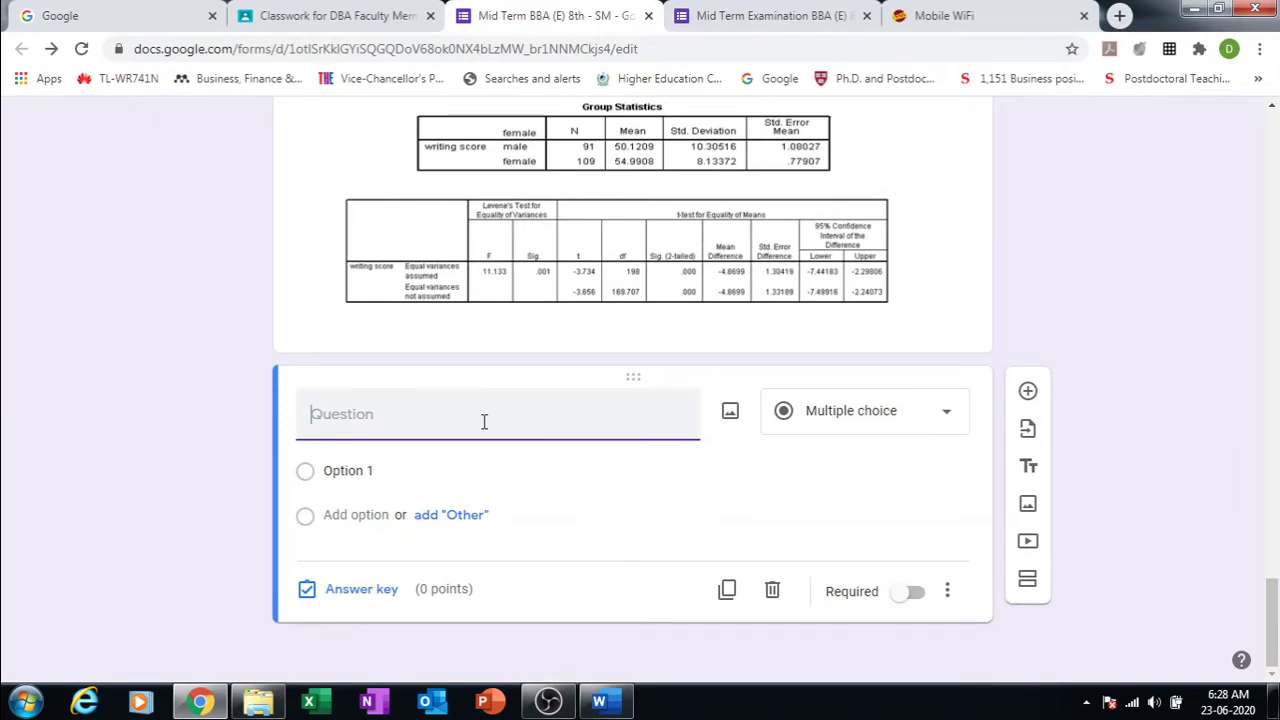
text(1.	Formulate hypothesis)
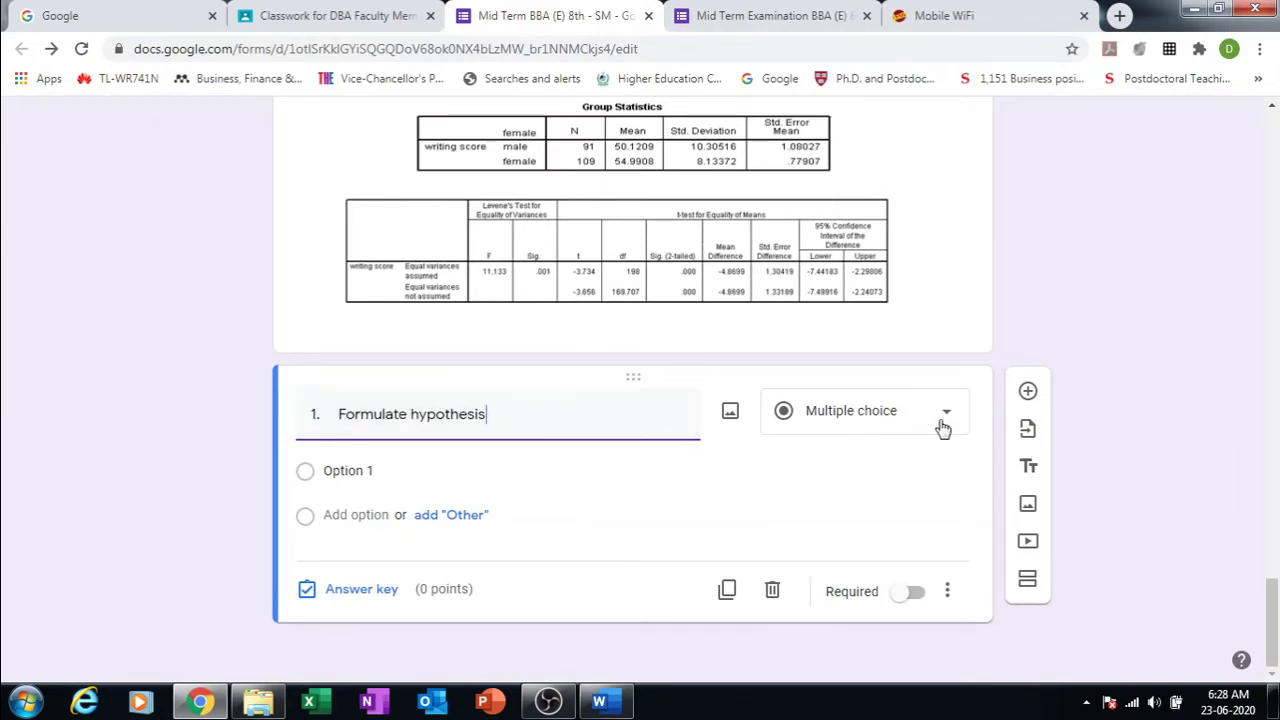
click(950, 414)
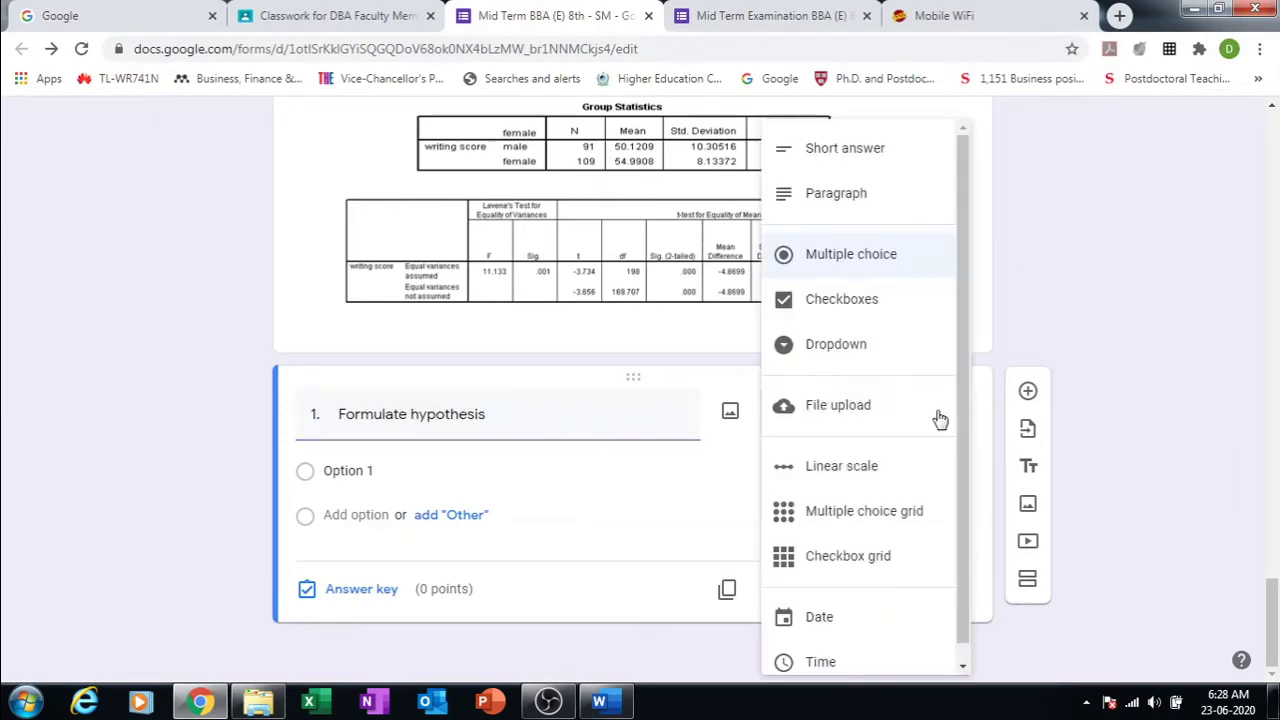
click(876, 150)
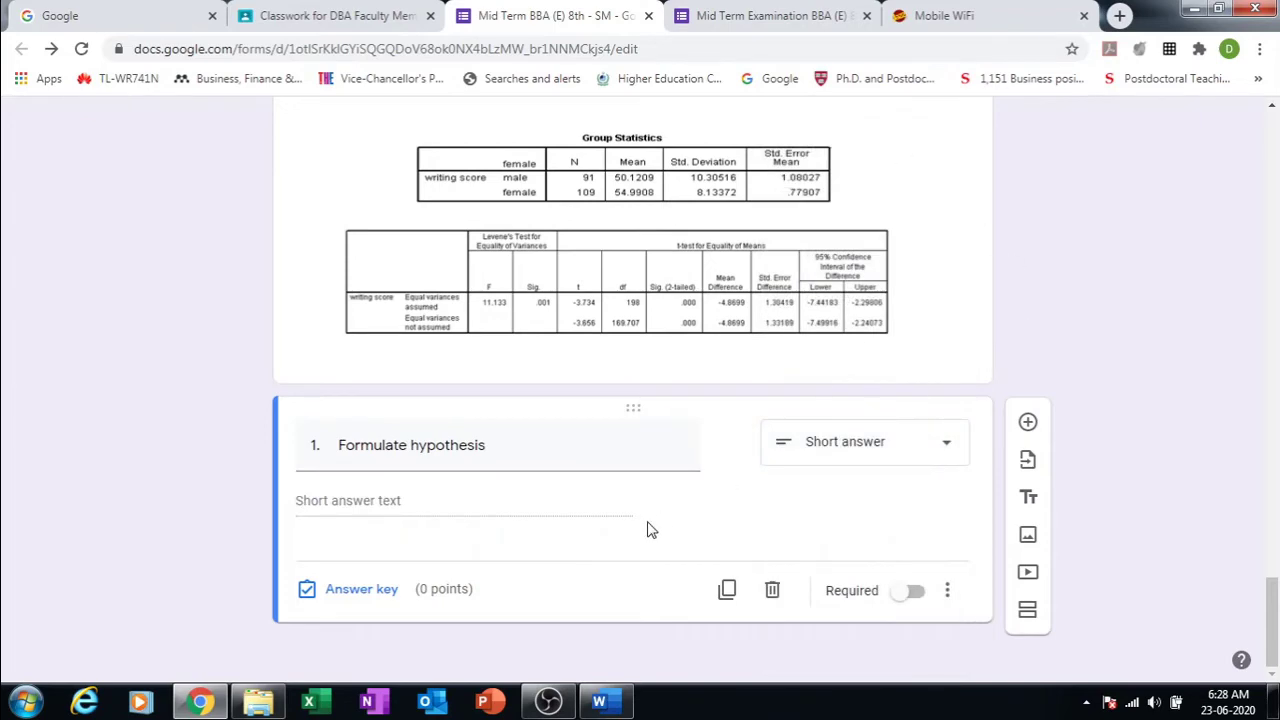
click(1028, 422)
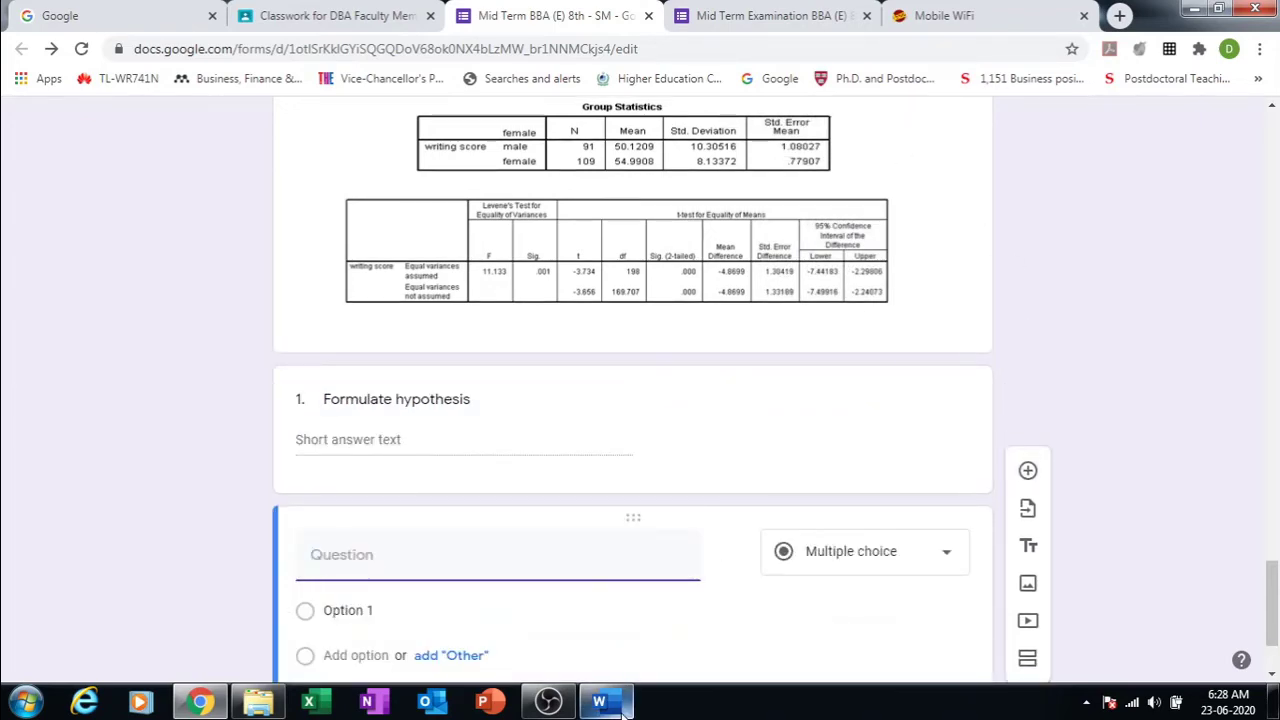
Step: Paste 'Mention the type of test used' from Word as short-answer question 2
click(598, 702)
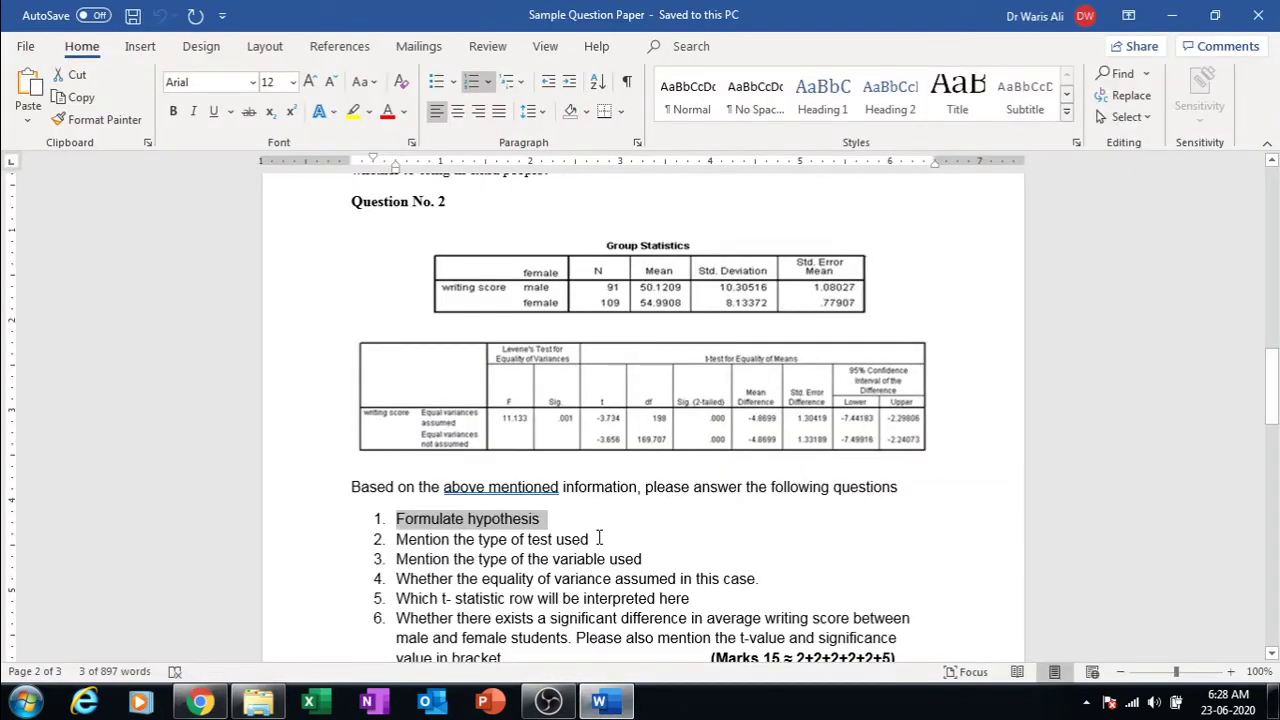
drag(598, 539, 399, 542)
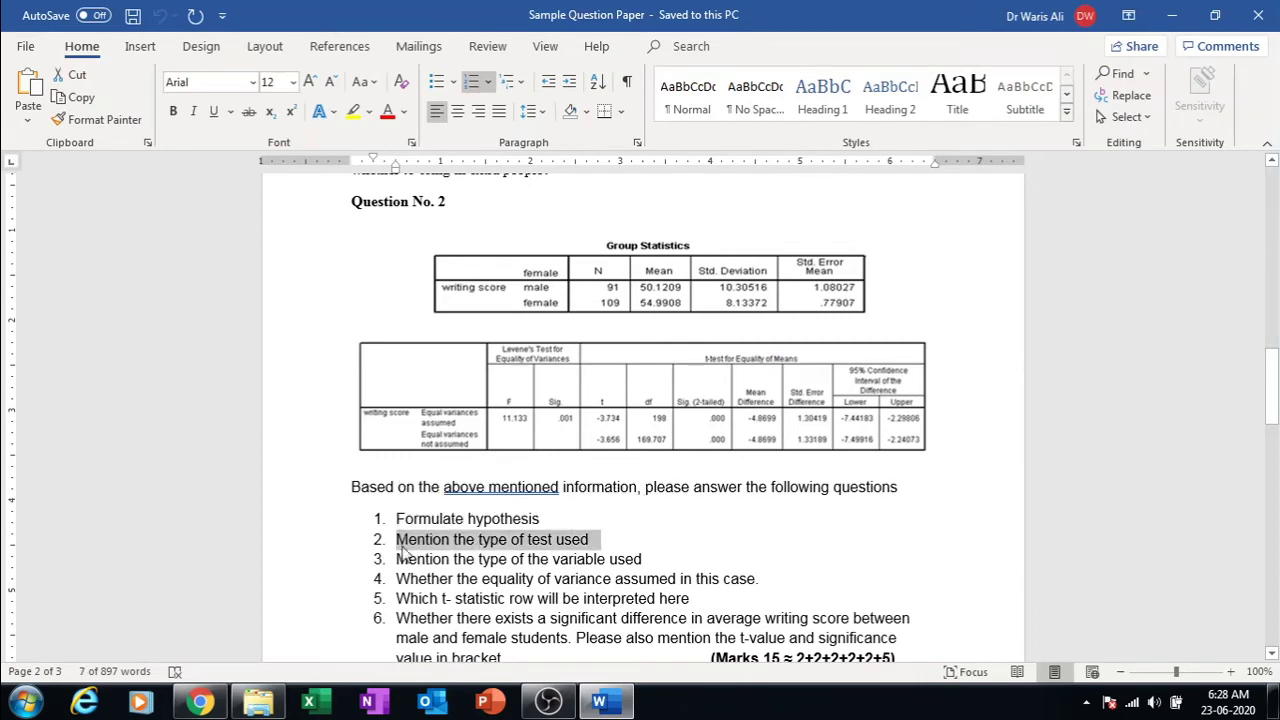
click(200, 702)
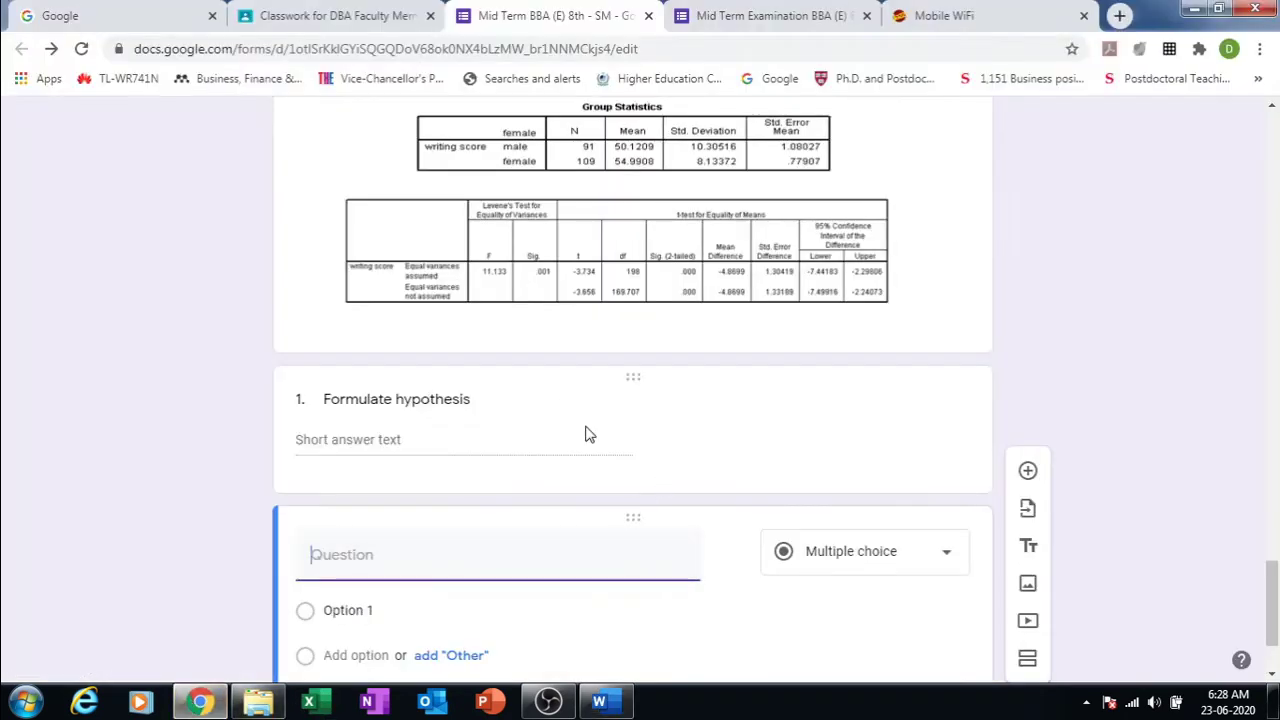
text(2.	Mention the type of test used)
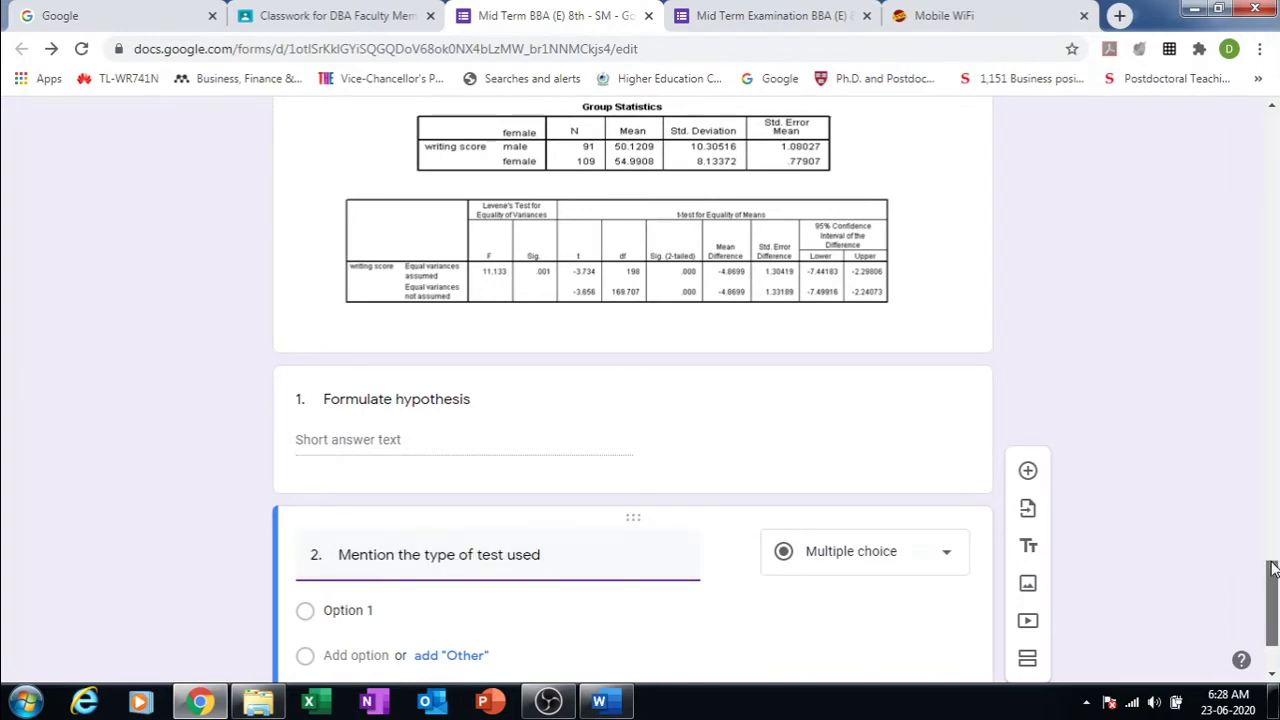
drag(1271, 603, 1271, 621)
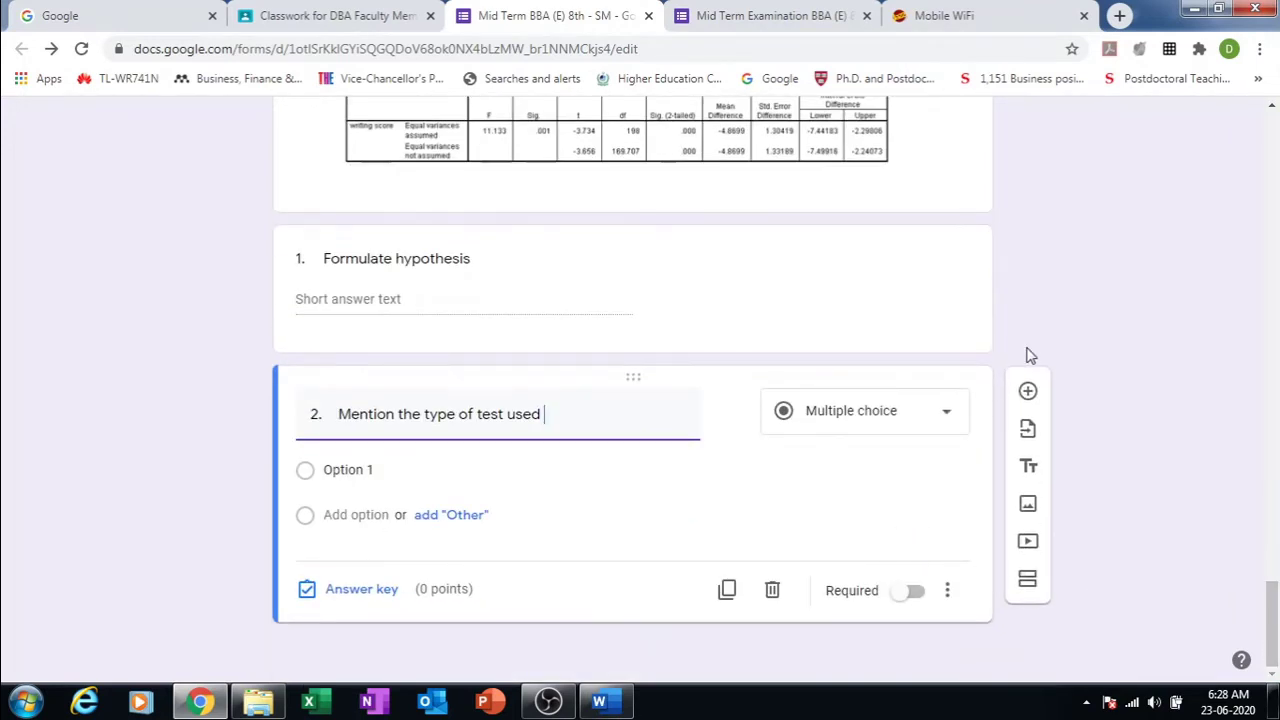
click(948, 414)
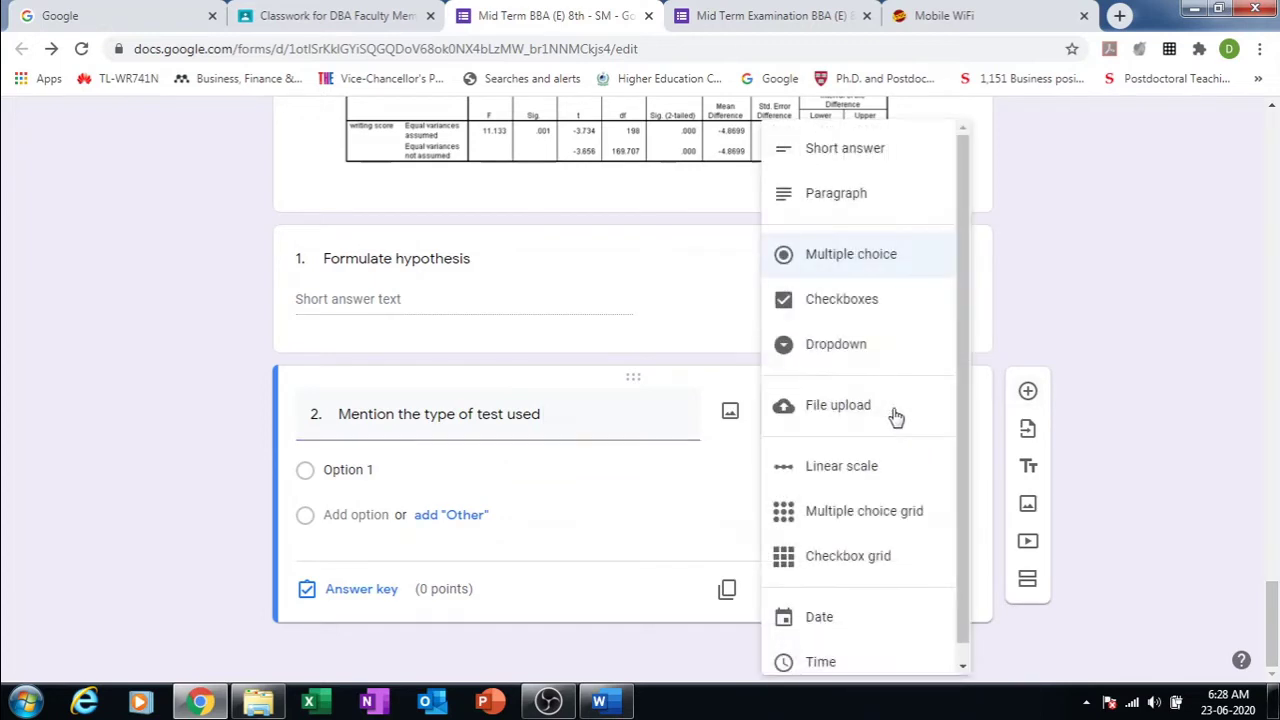
click(840, 152)
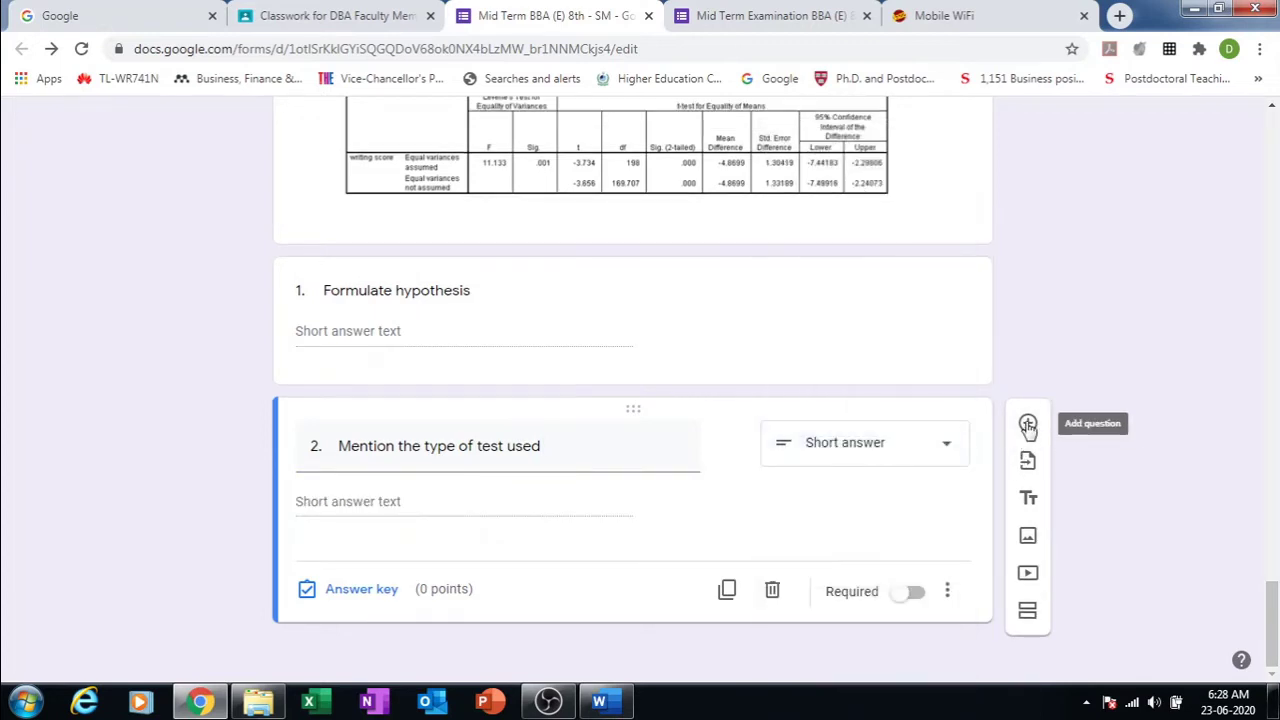
click(1028, 424)
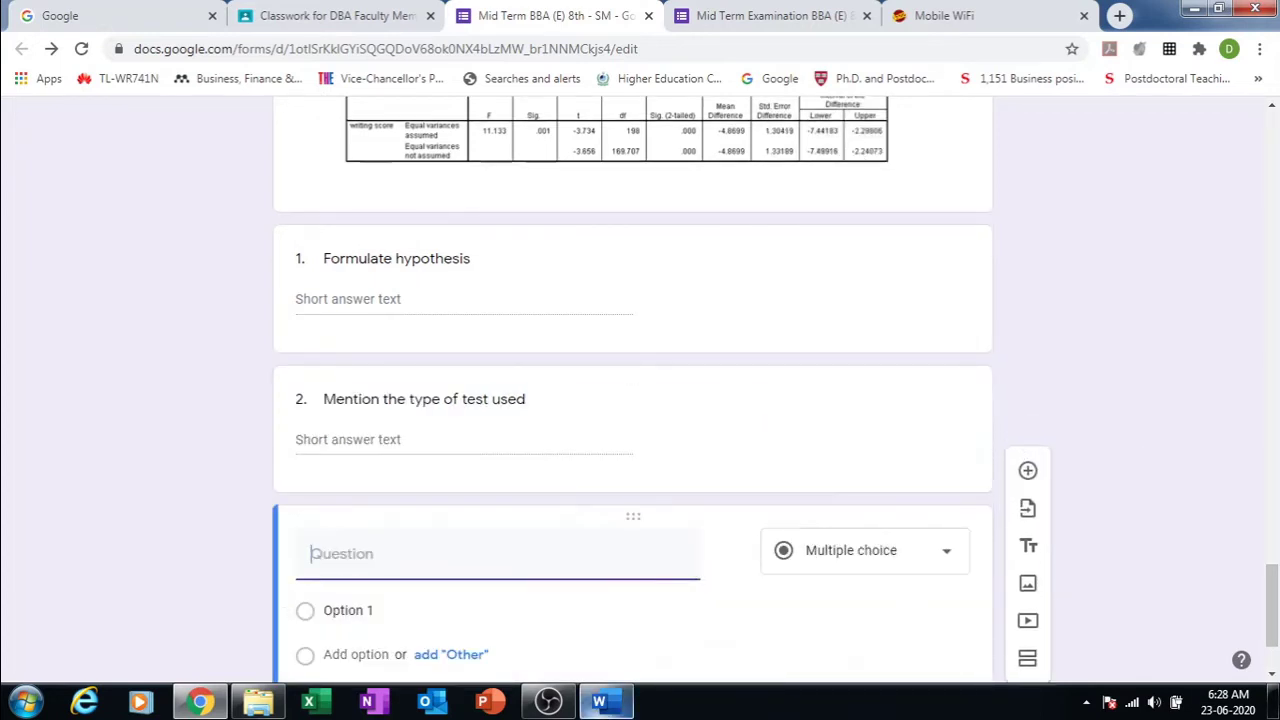
Step: Paste '3. Mention the type of the variable used' from Word as a short-answer question
click(601, 701)
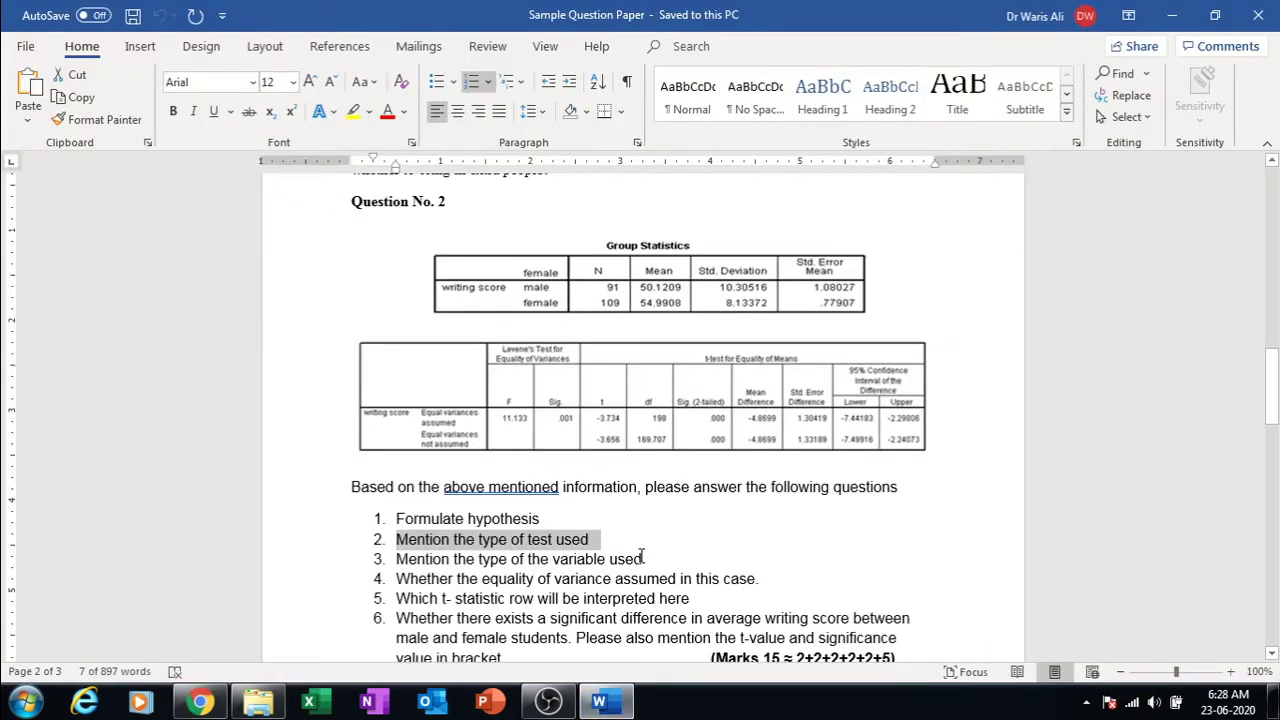
drag(644, 558, 400, 562)
key(ctrl+c)
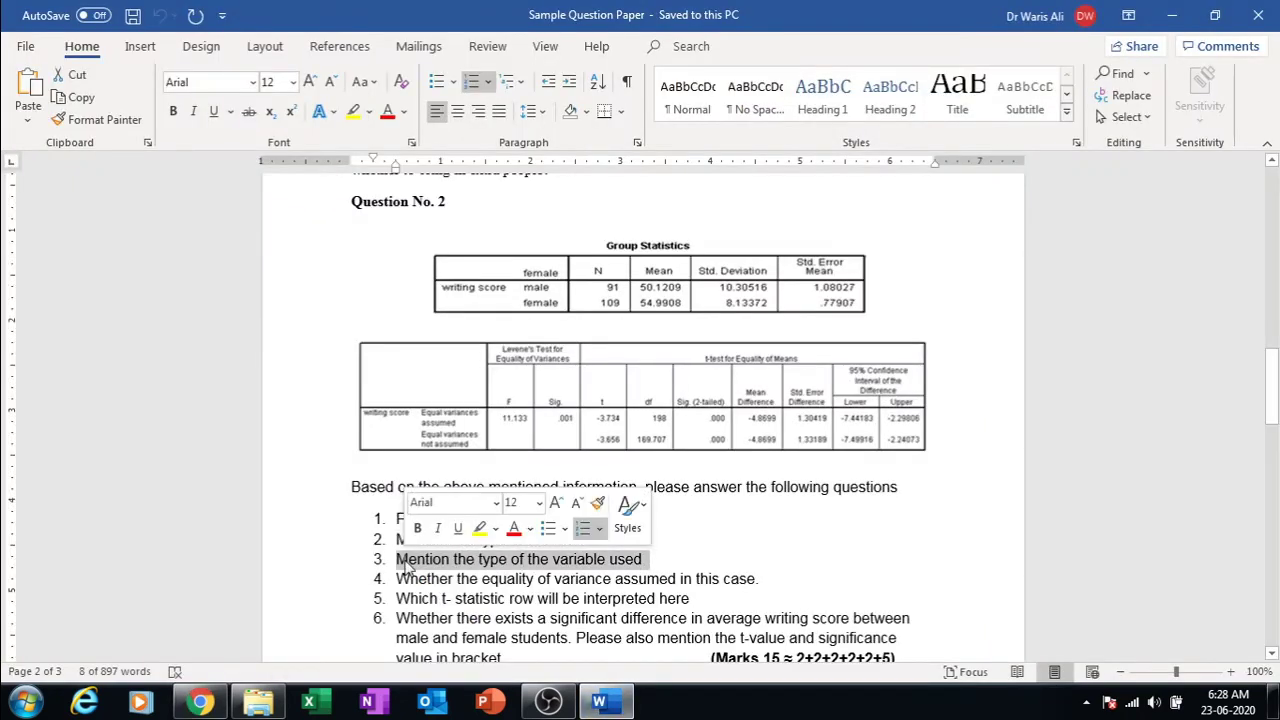
click(200, 701)
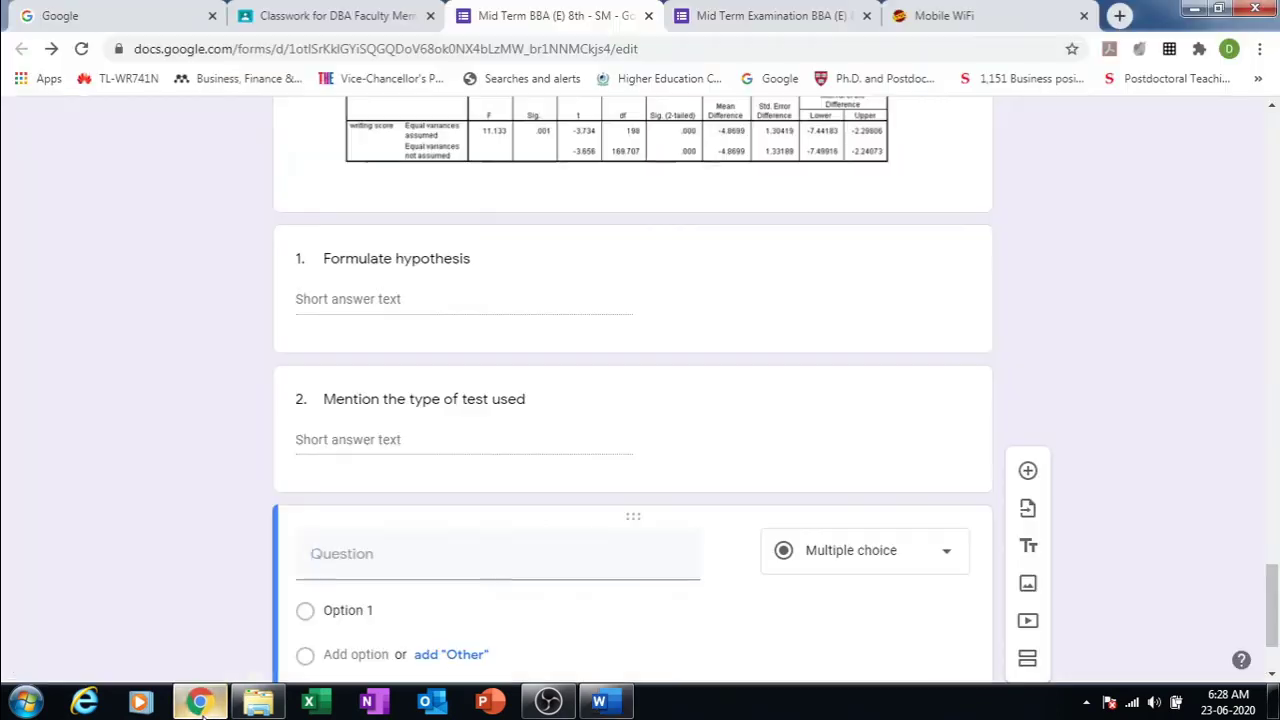
key(ctrl+v)
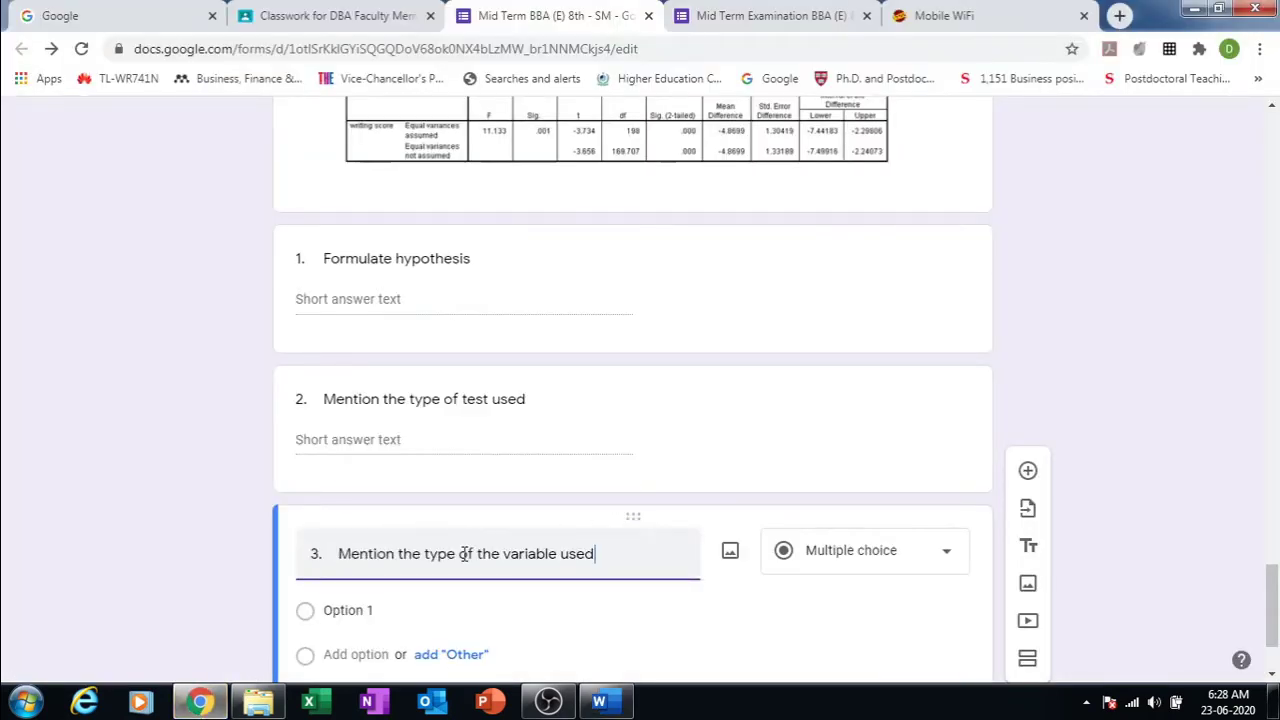
click(935, 552)
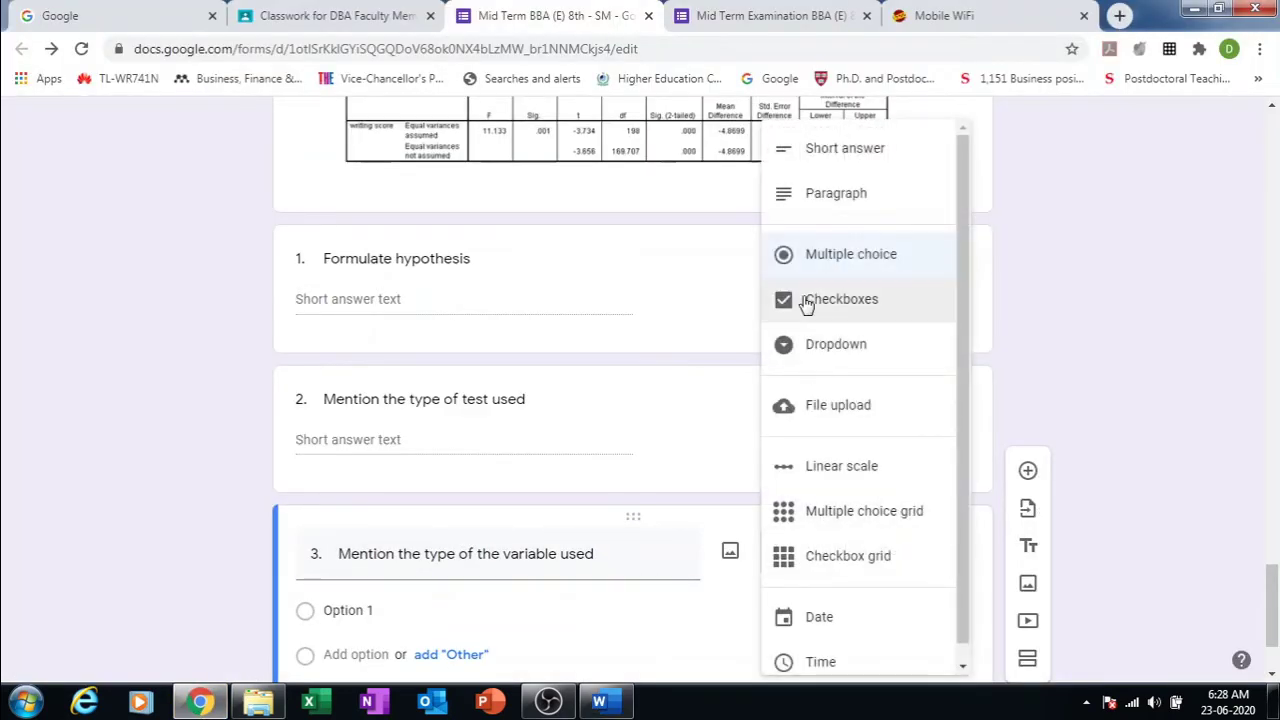
click(829, 160)
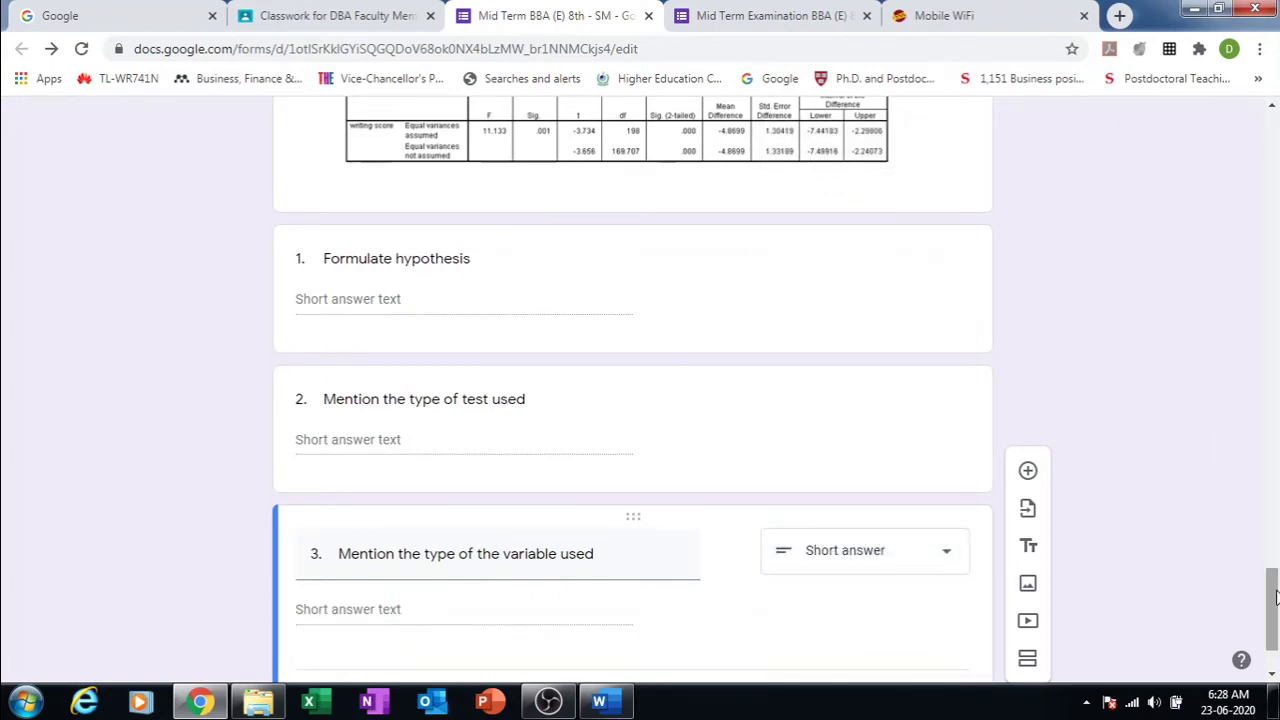
drag(1276, 597, 1250, 88)
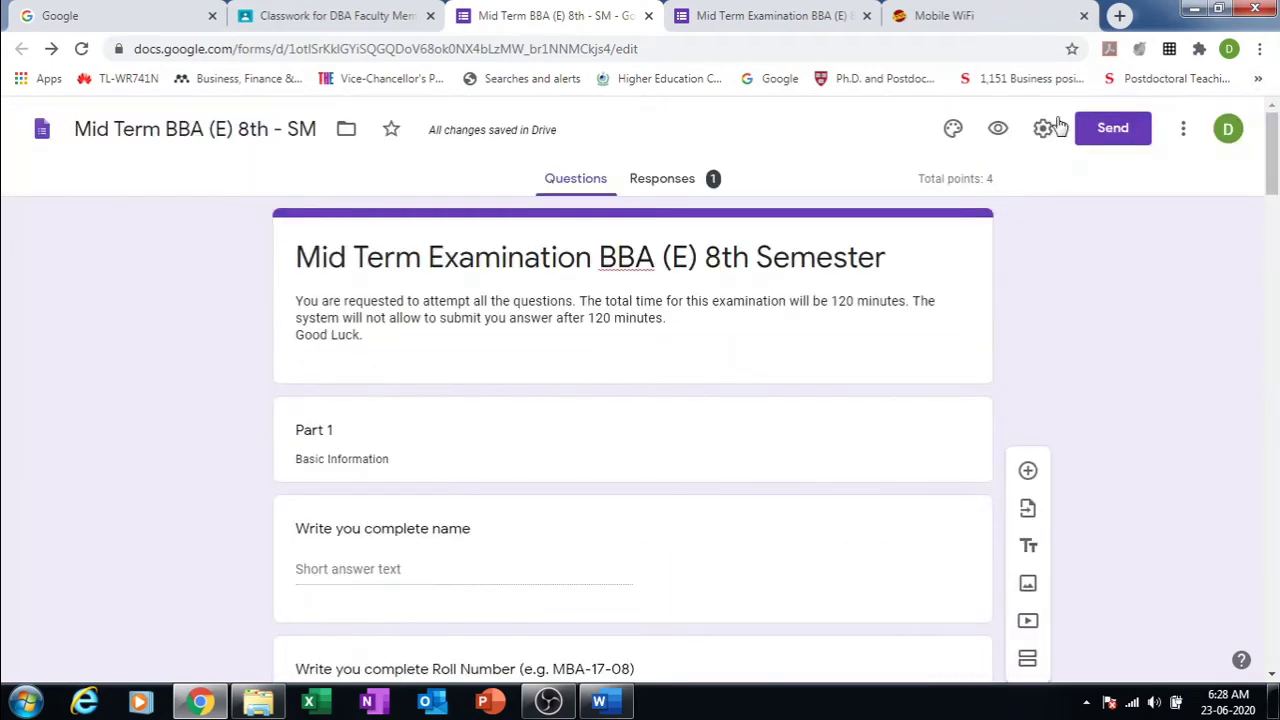
Step: Preview the form, then close the extra preview tab and return to the Mid Term BBA (E) 8th - SM editor
click(997, 128)
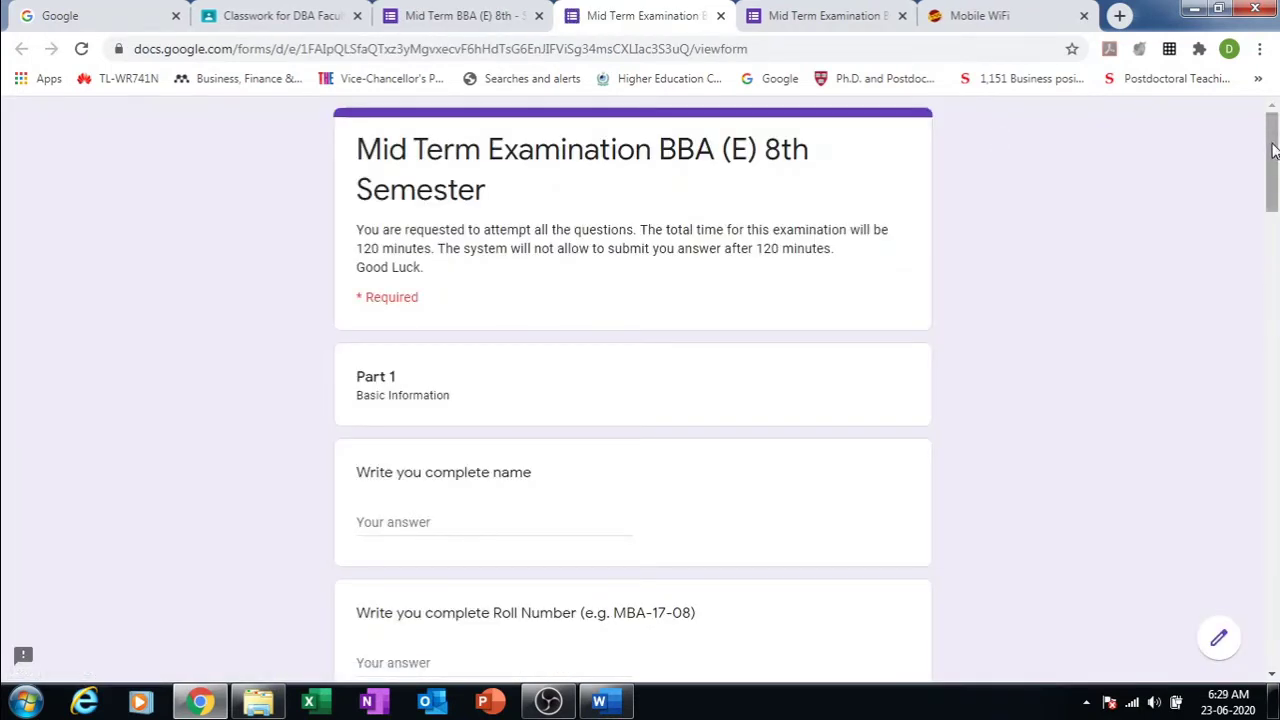
drag(1274, 150, 1247, 149)
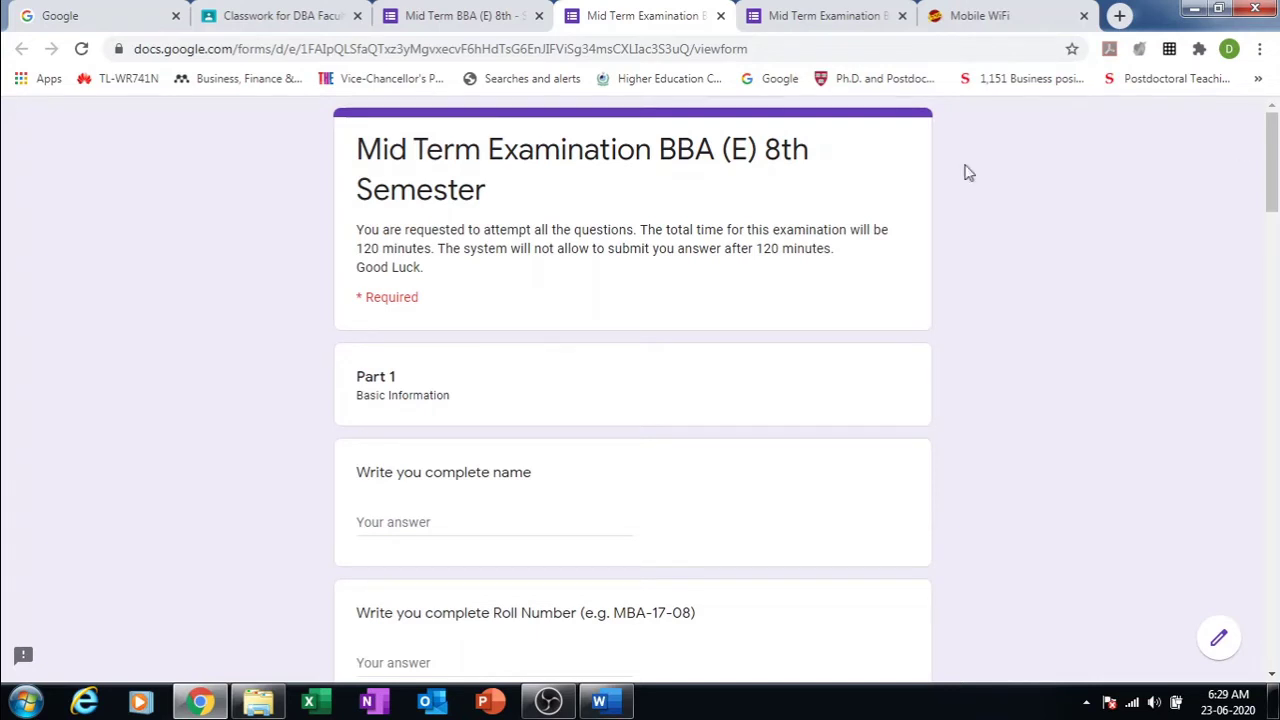
click(868, 16)
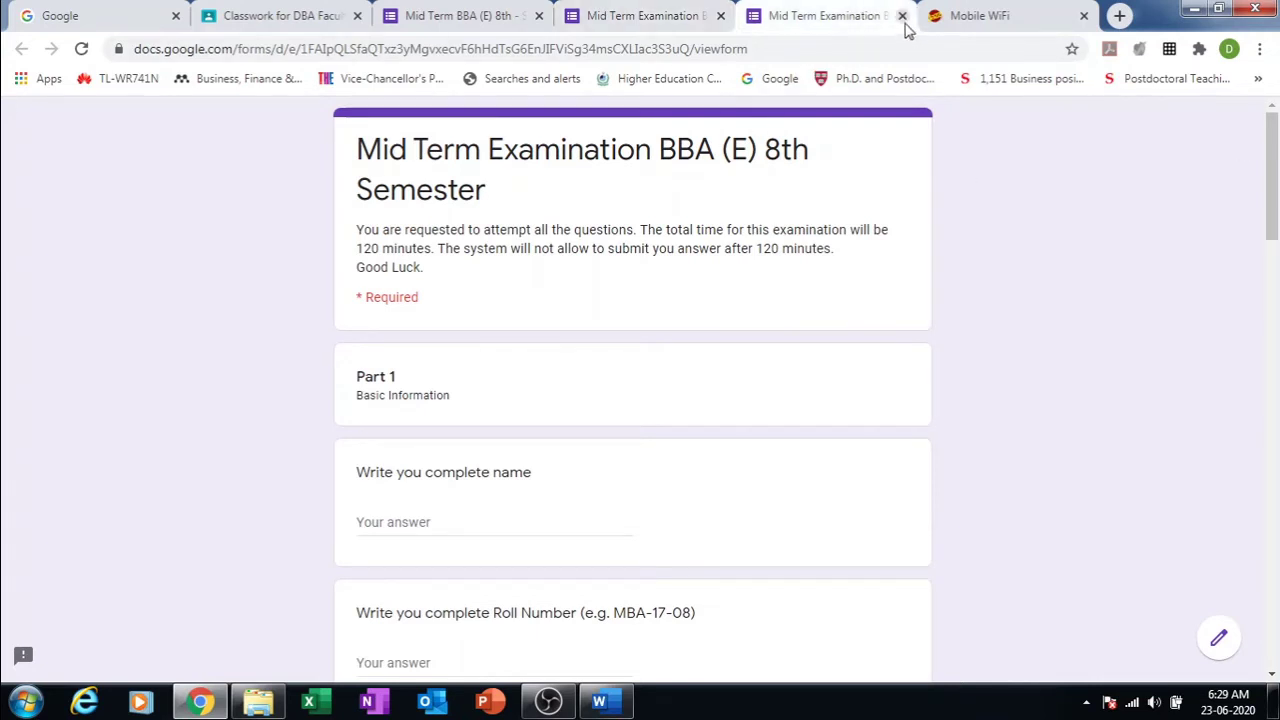
click(902, 16)
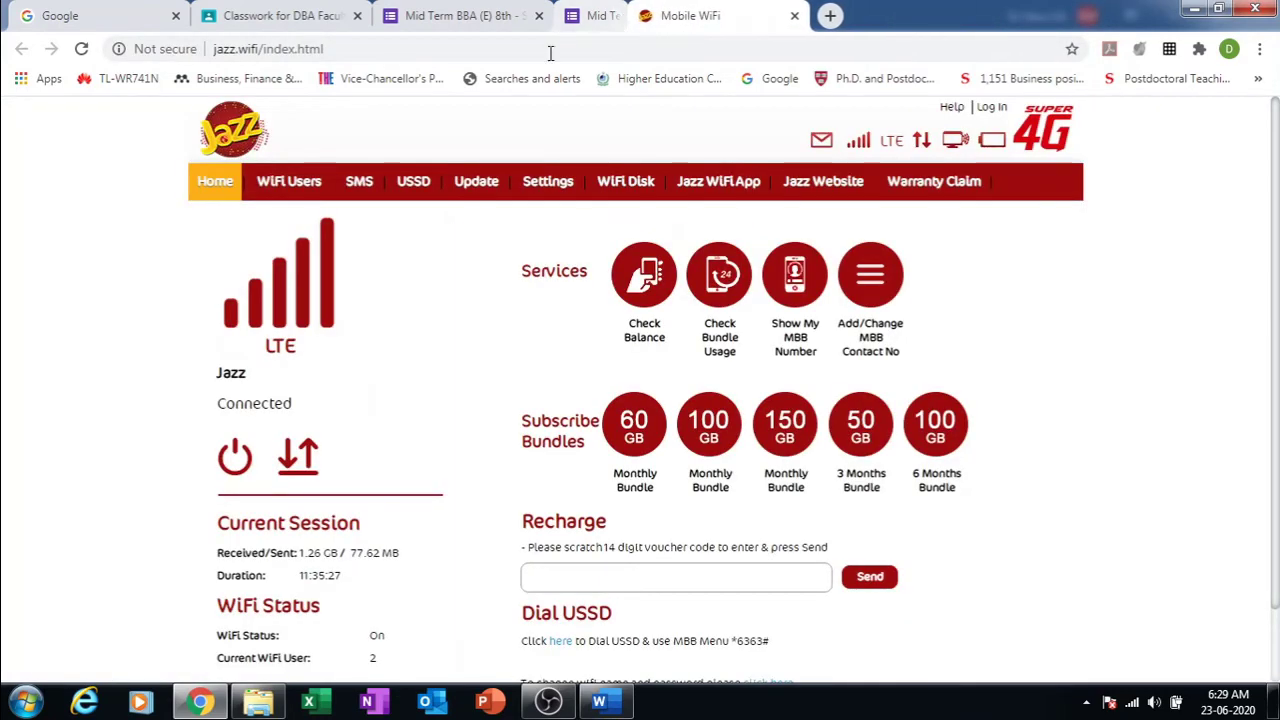
click(480, 16)
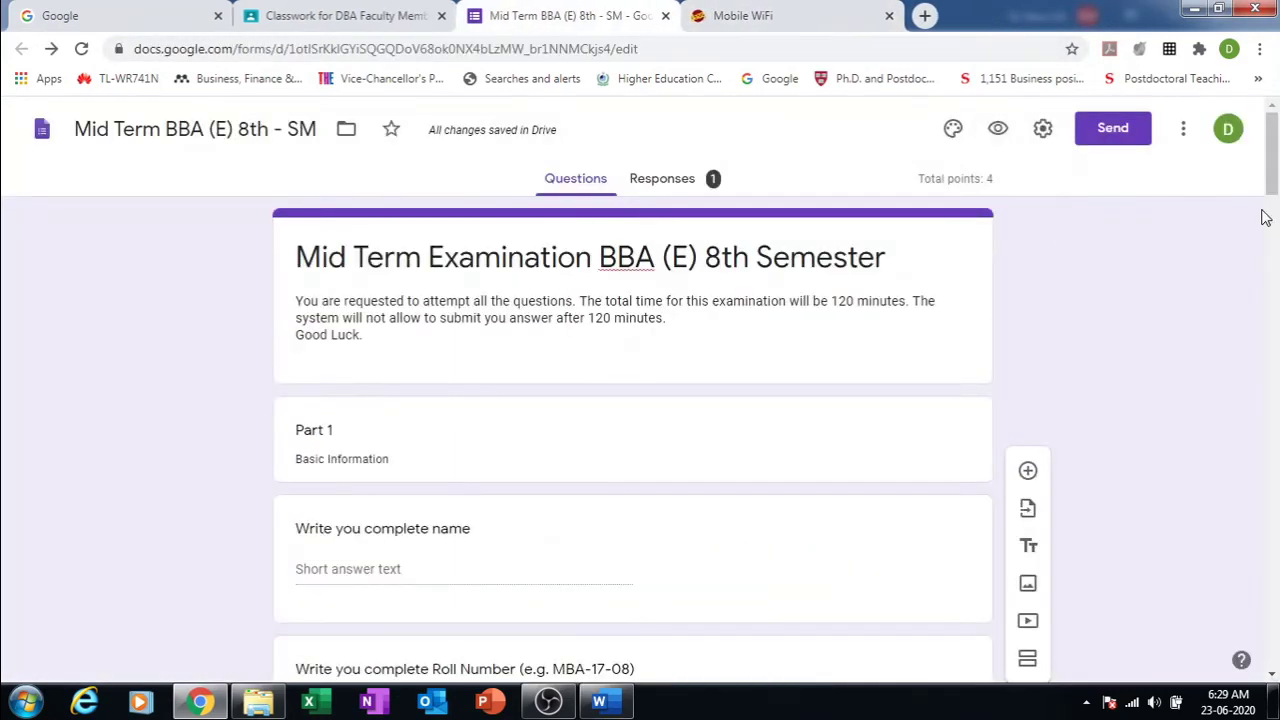
Step: Search YouTube for 'Moltifoam' and insert the 'Master MoltyFoam' video after question 3
drag(1275, 470, 1272, 610)
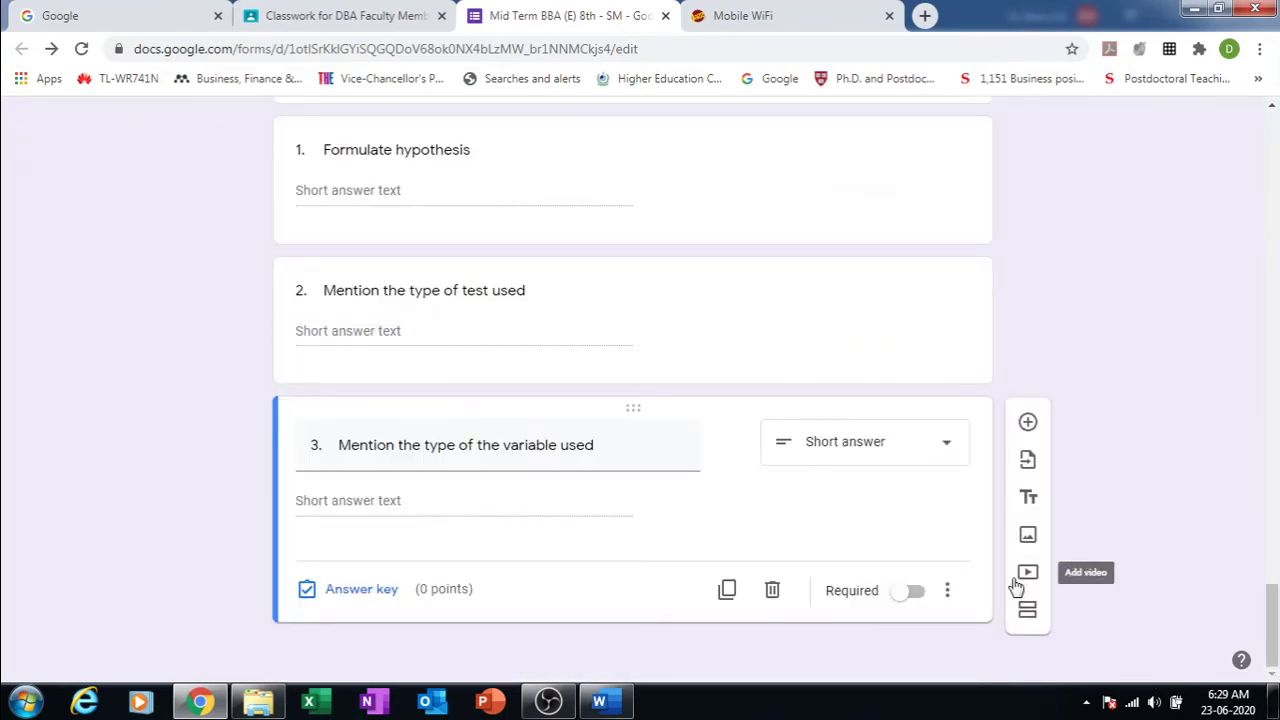
click(1028, 576)
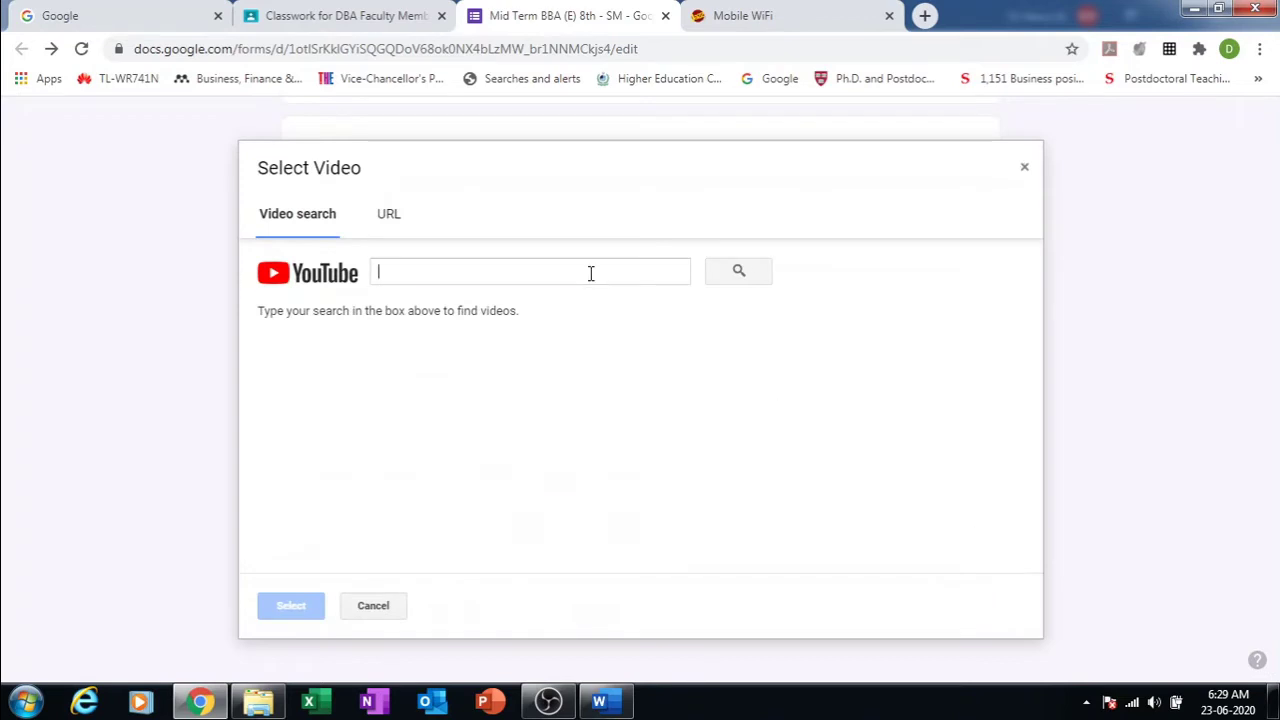
click(590, 273)
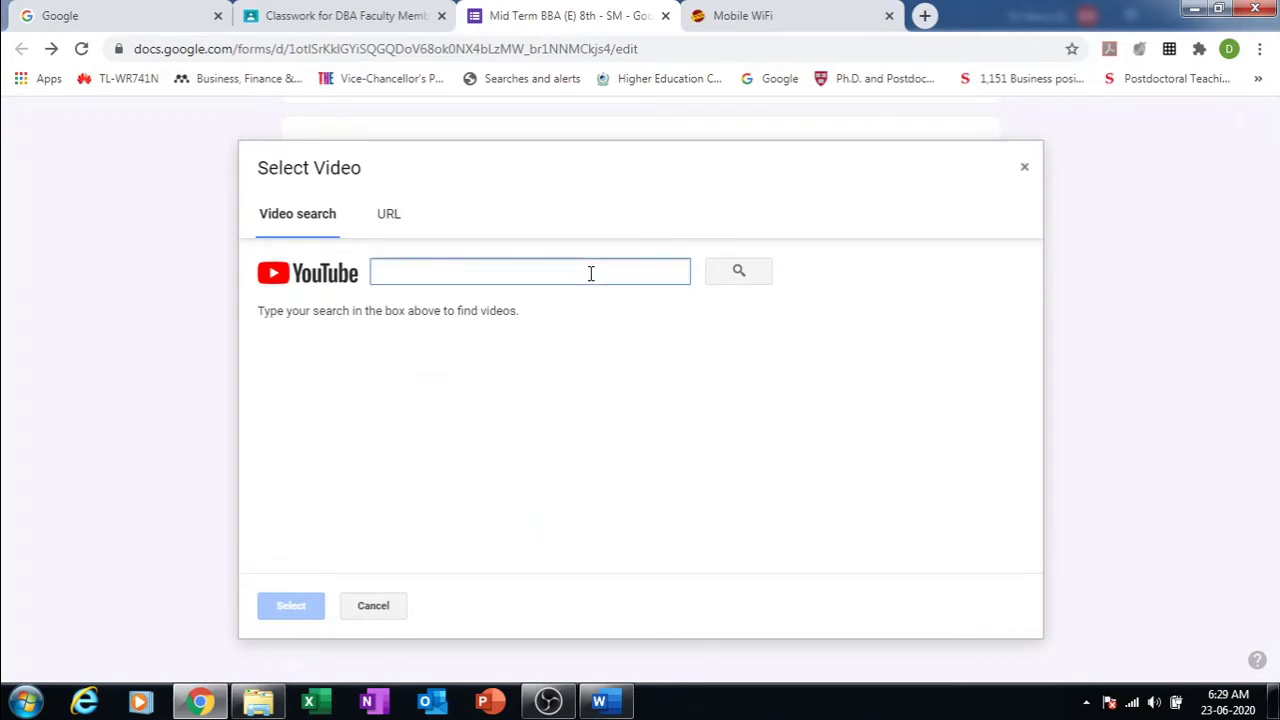
text(Mol)
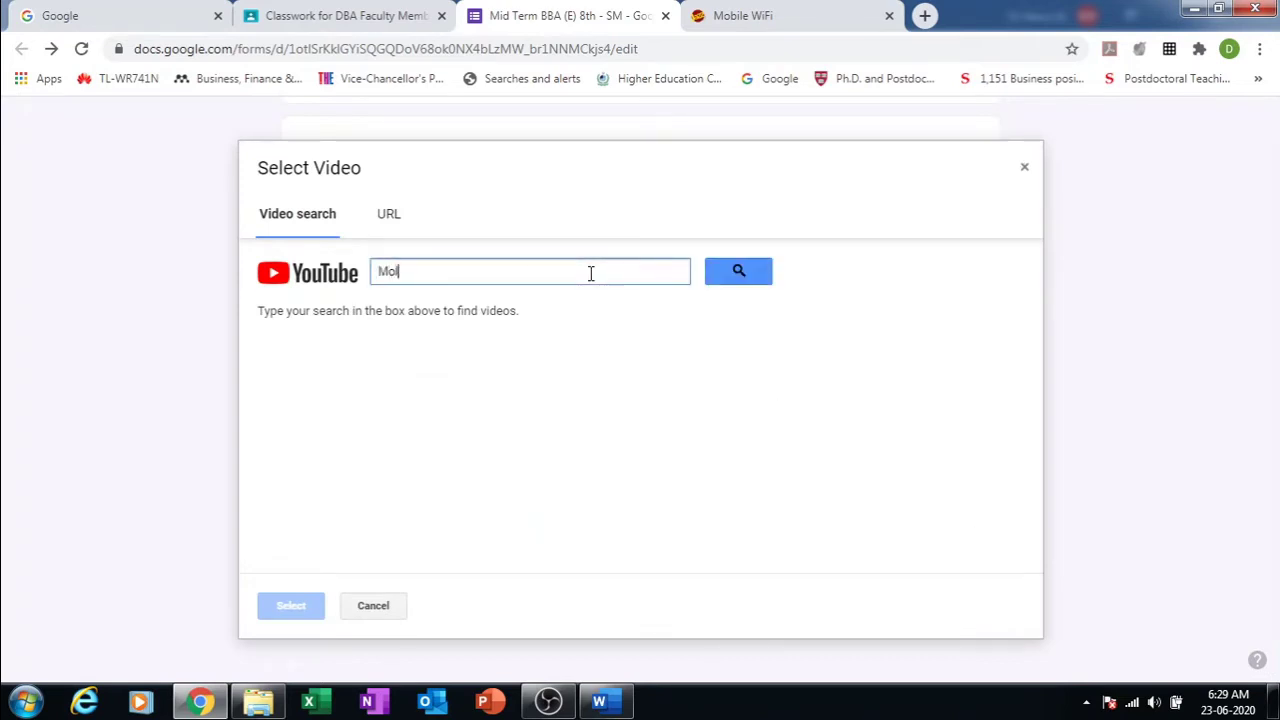
text(i)
key(BackSpace)
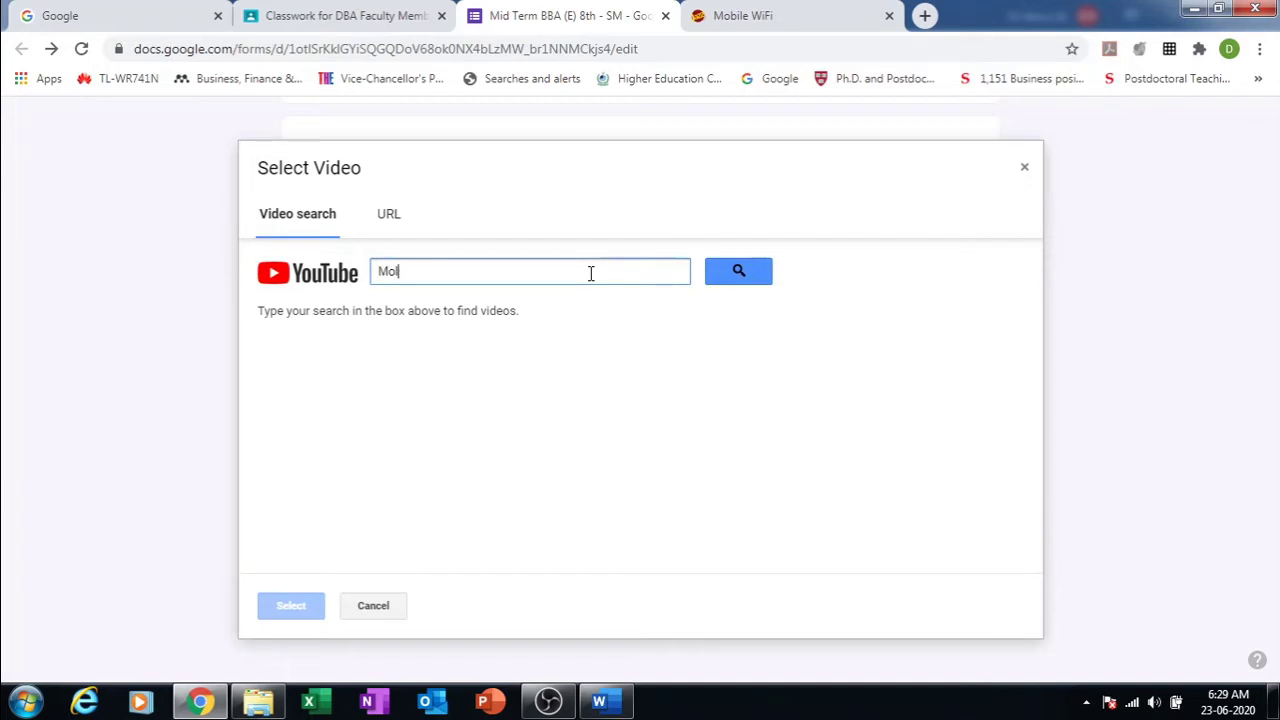
text(tifoam Publicity)
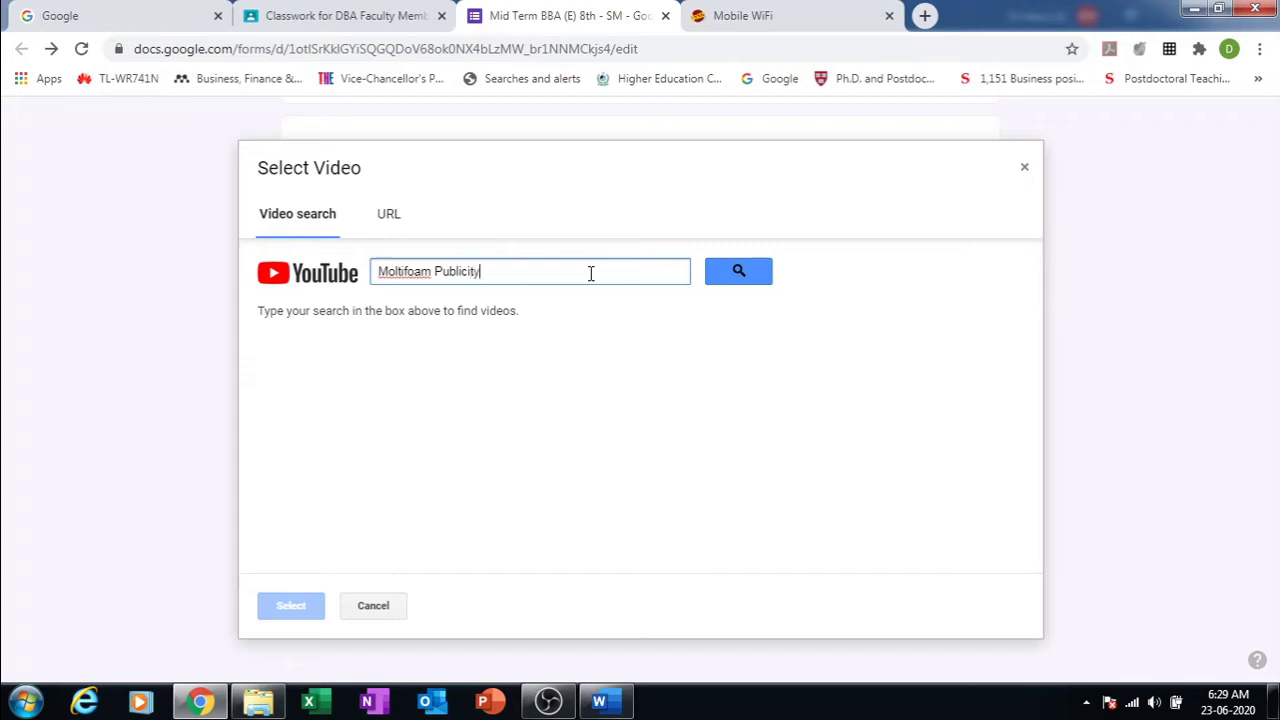
key(Return)
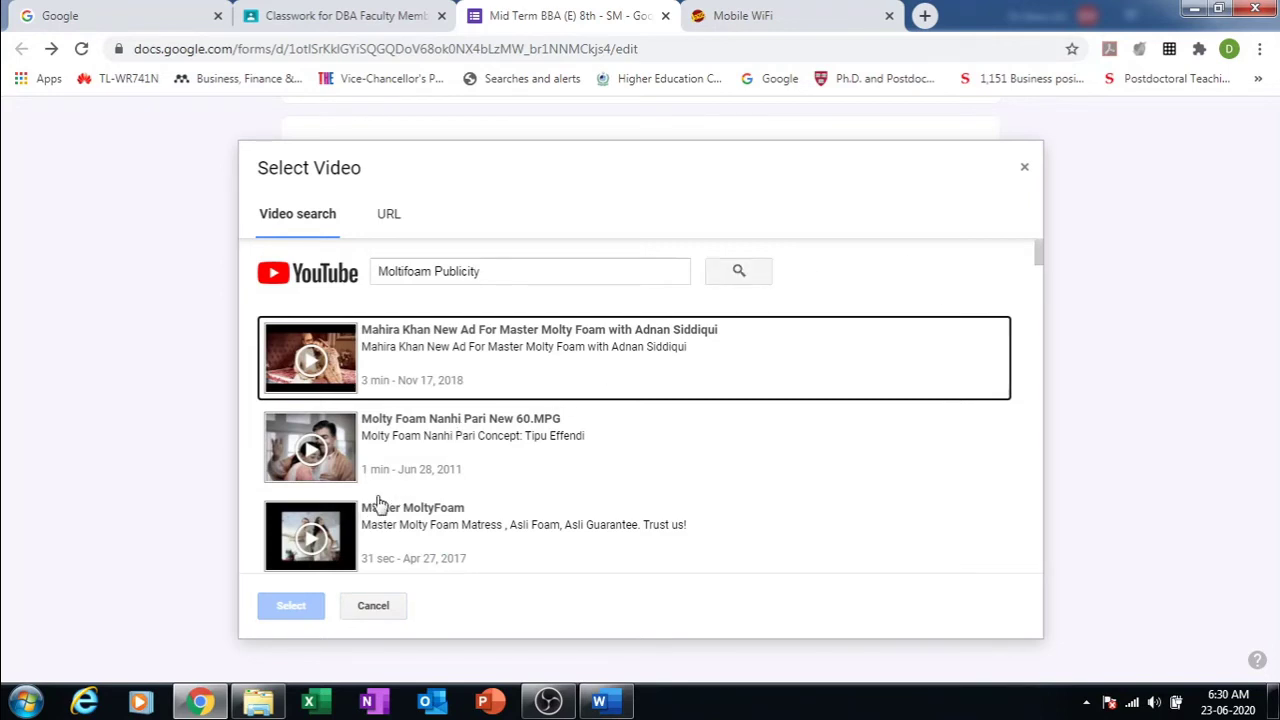
click(385, 527)
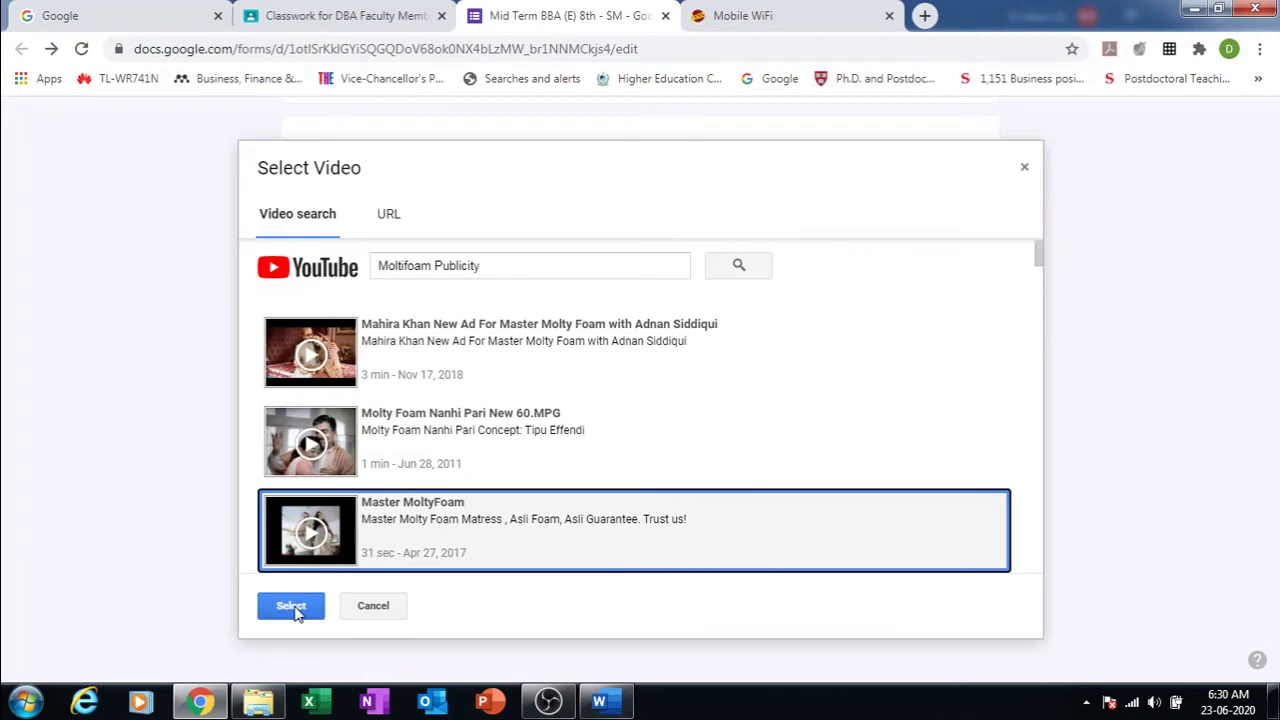
click(293, 606)
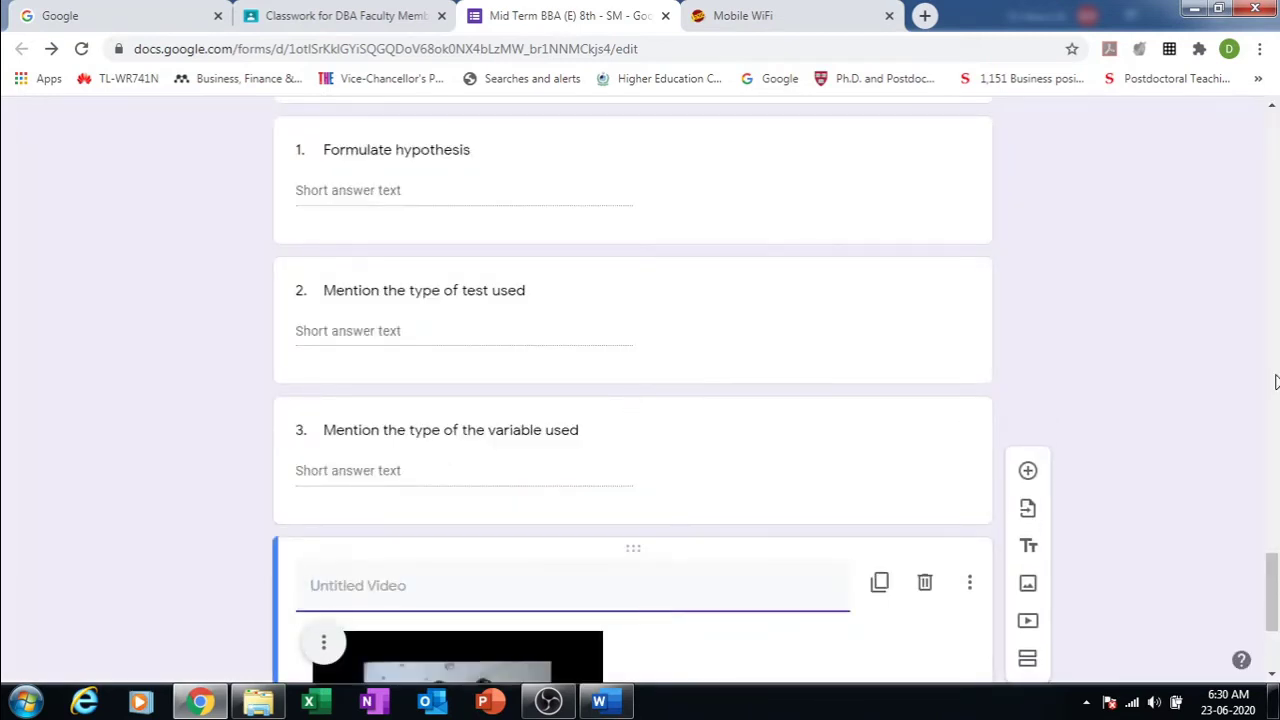
Step: Title the video 'Based on the give add please answer the following questions'
drag(1273, 580, 1273, 616)
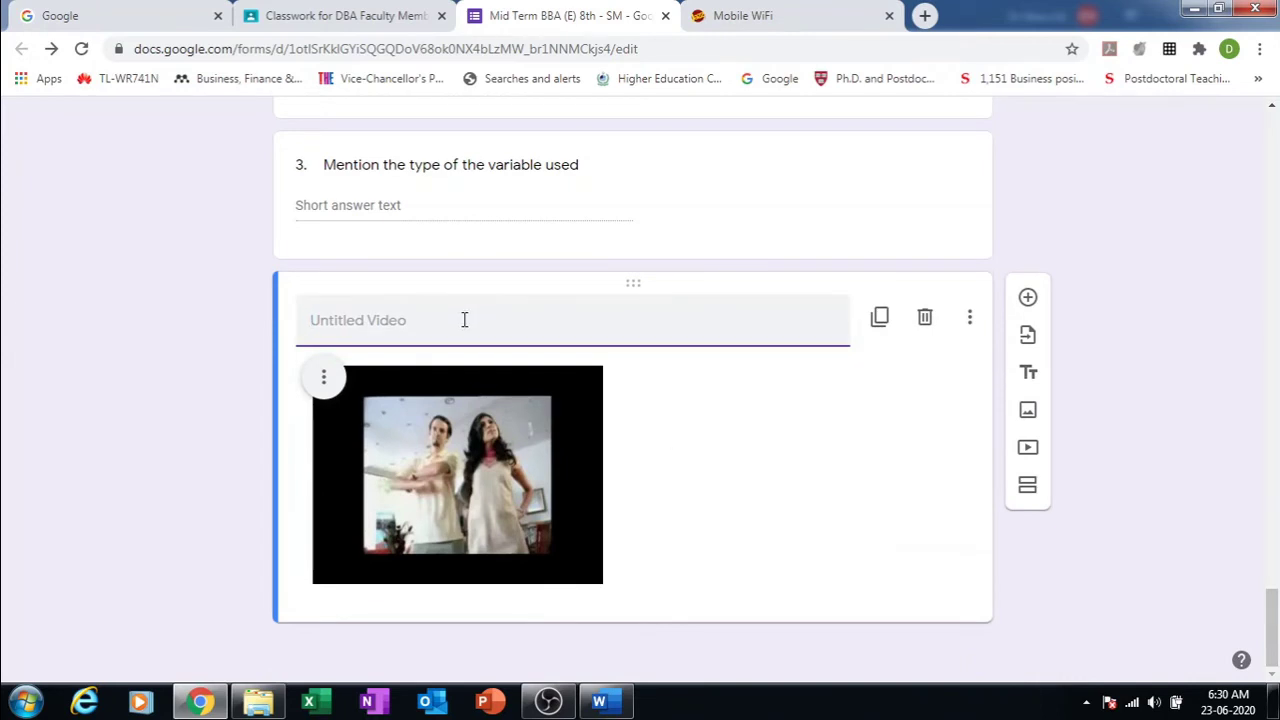
text(Based on the give)
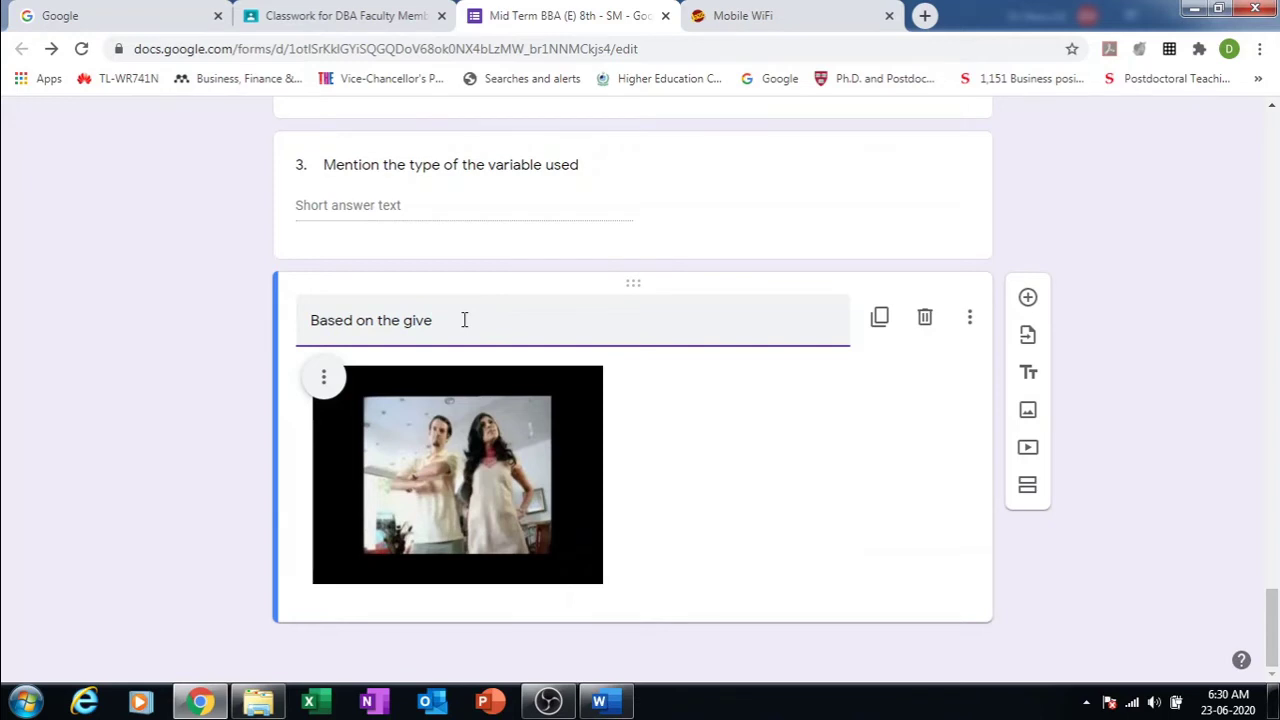
text( add plea)
text(sse)
key(BackSpace)
key(BackSpace)
text(sw)
key(BackSpace)
key(BackSpace)
text(nswer the foll)
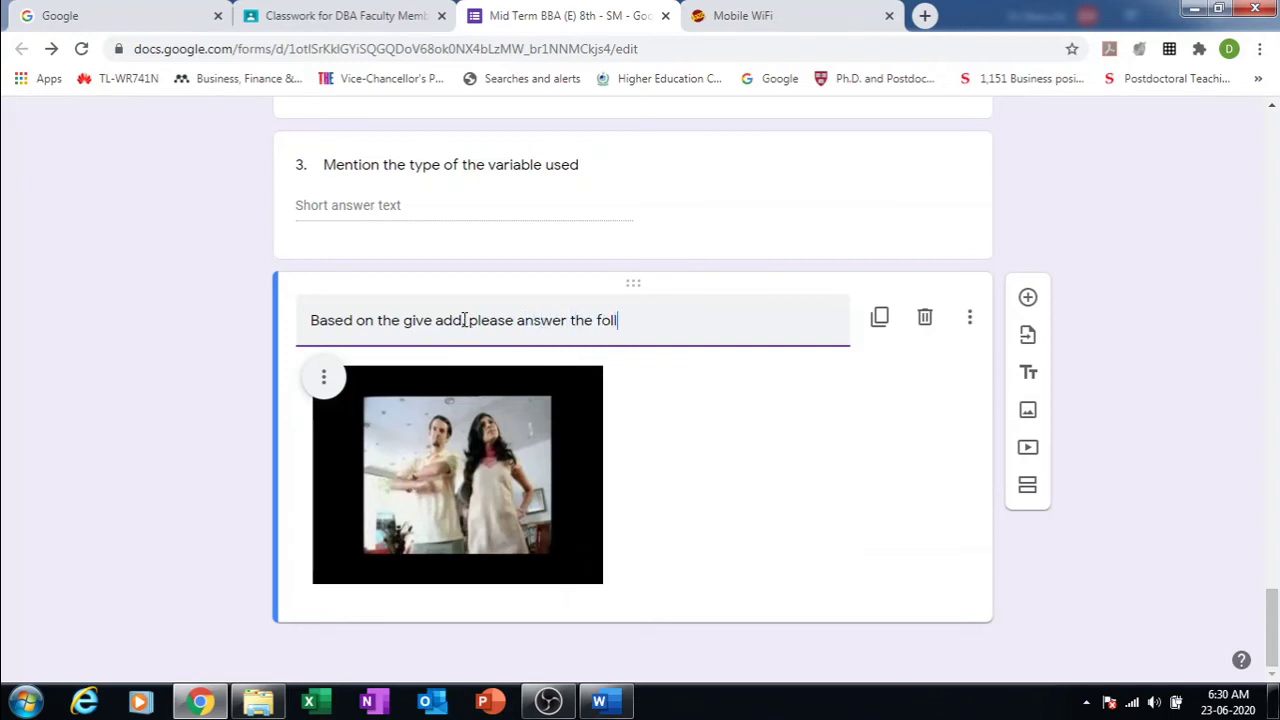
text(owing questions)
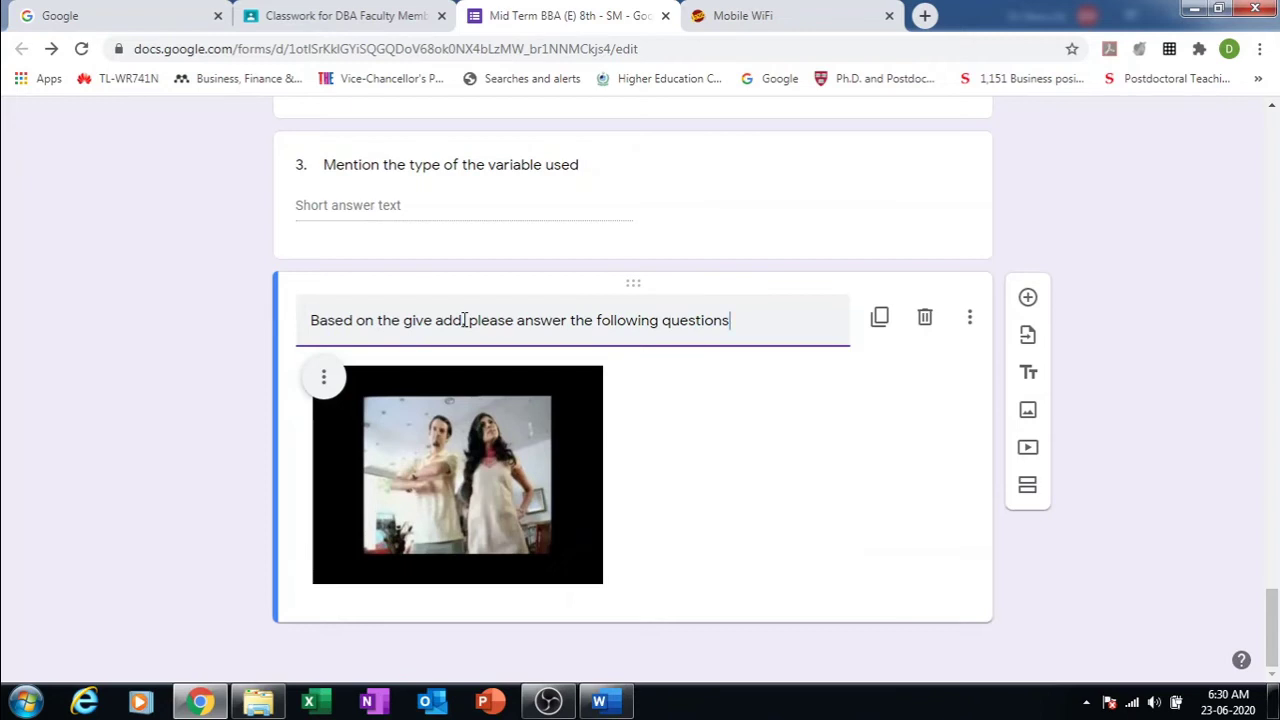
Step: Add a short-answer question 'What is the objective of this advertisement?' below the video
click(1028, 300)
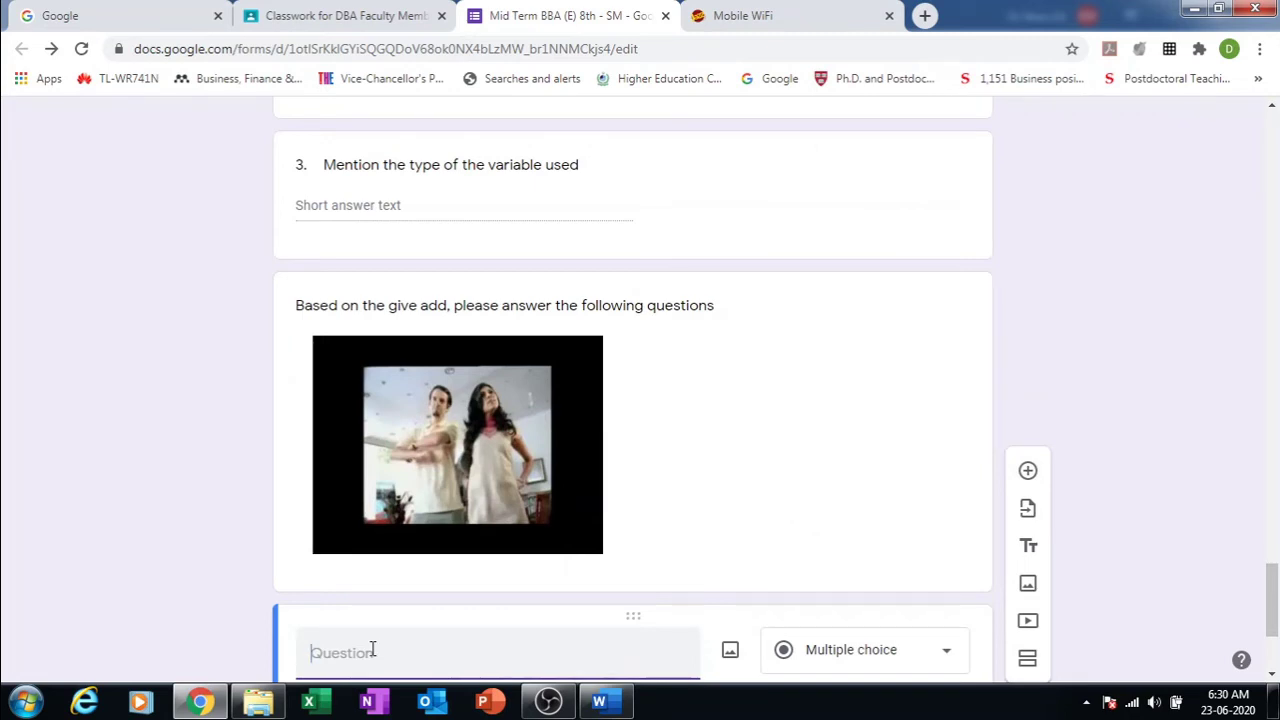
text(What is the objective of this ad)
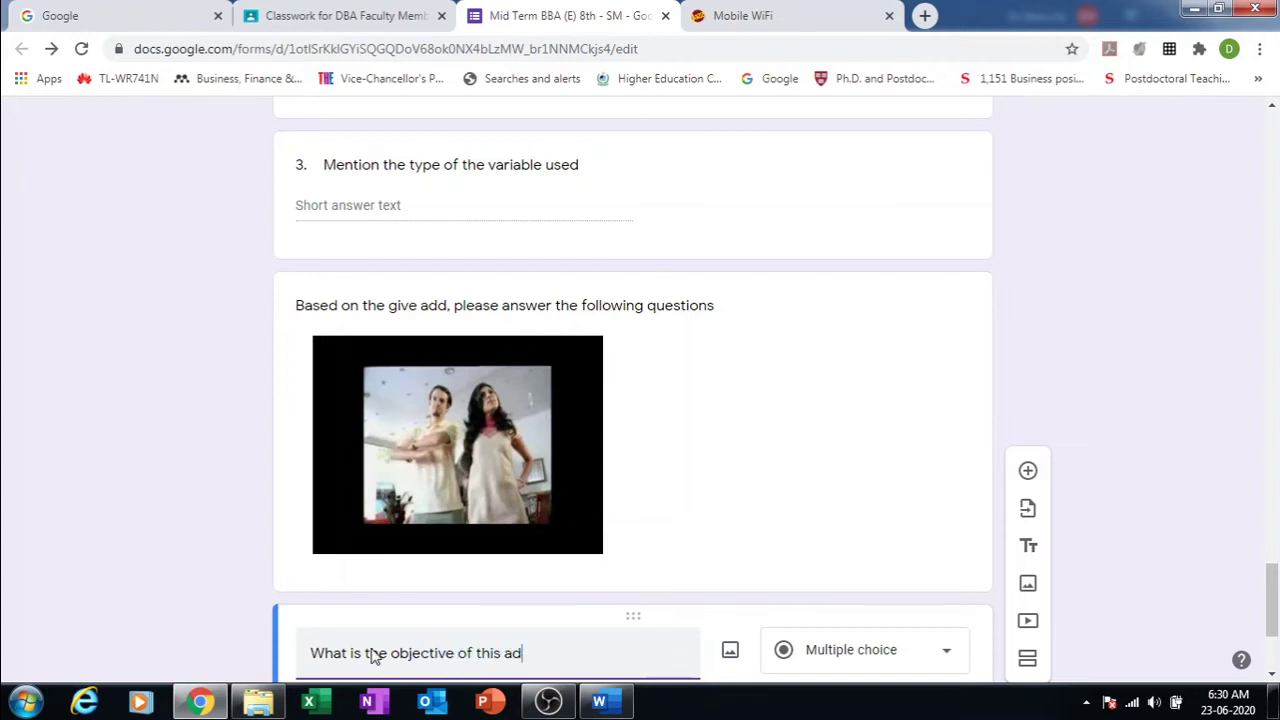
text(vertisment?)
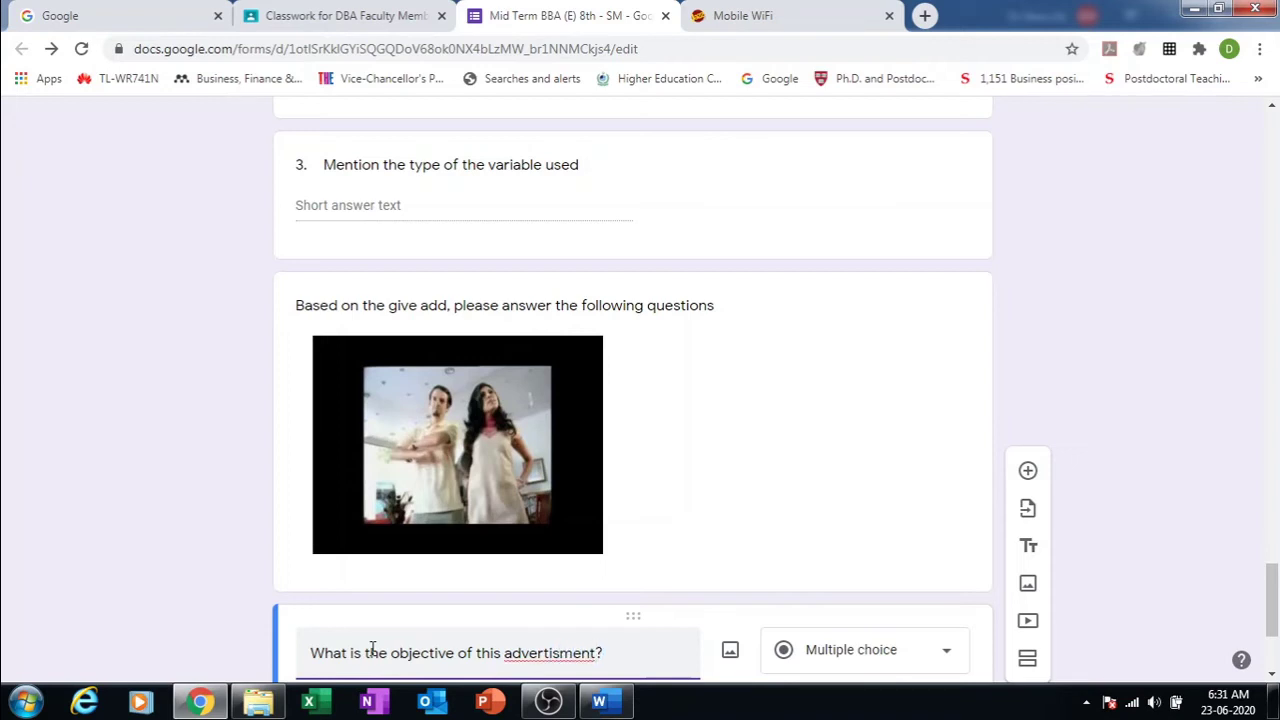
click(938, 645)
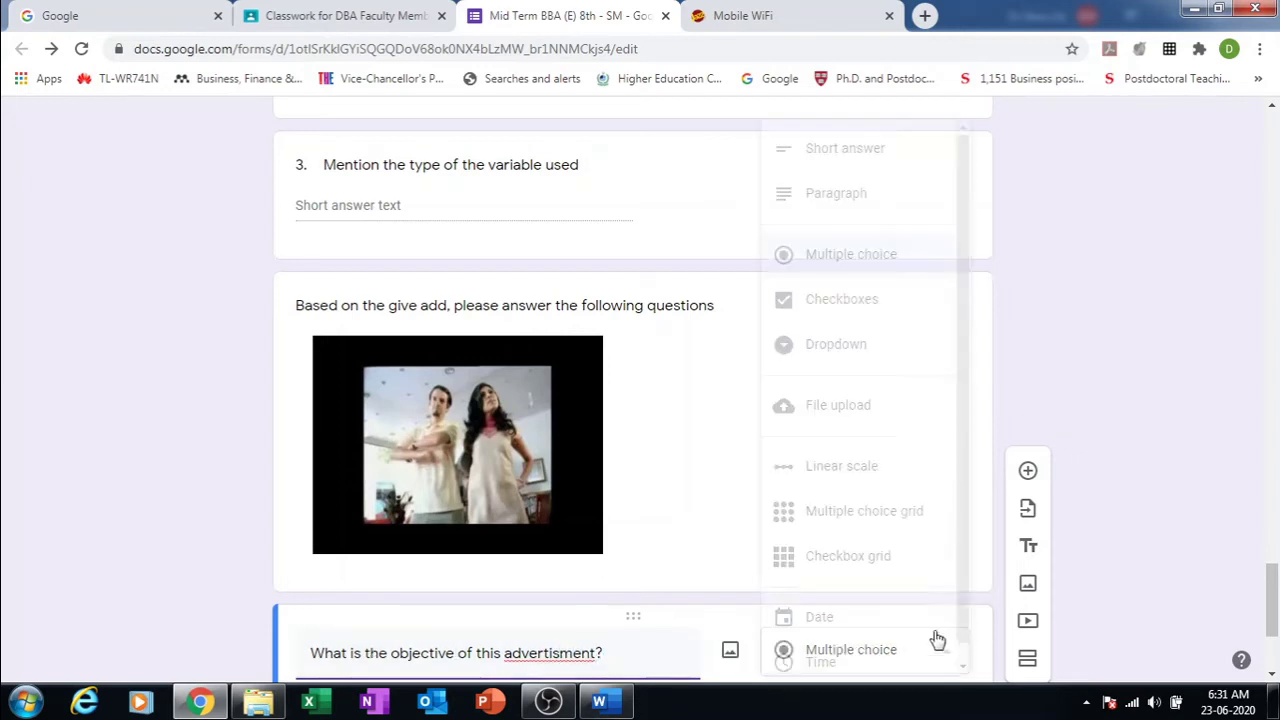
click(826, 150)
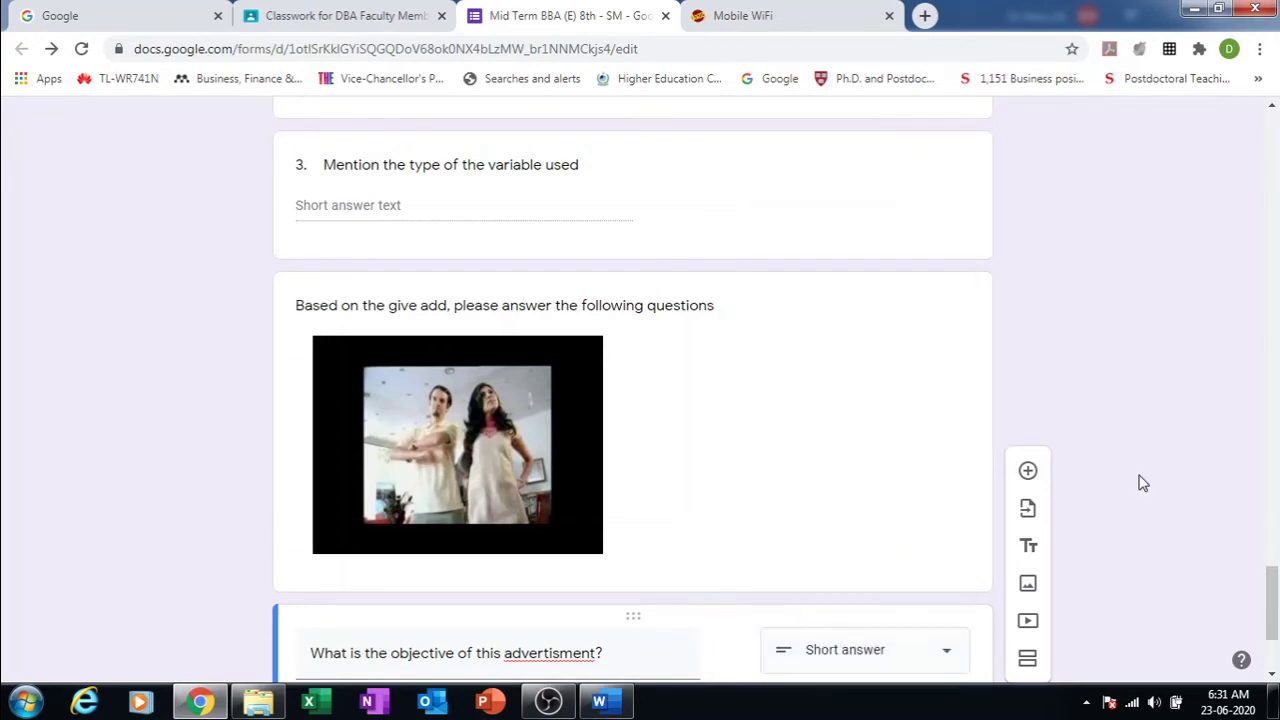
Step: Correct the misspelled 'advertisment' to 'advertisement' using the spelling suggestion
drag(1267, 576, 1266, 603)
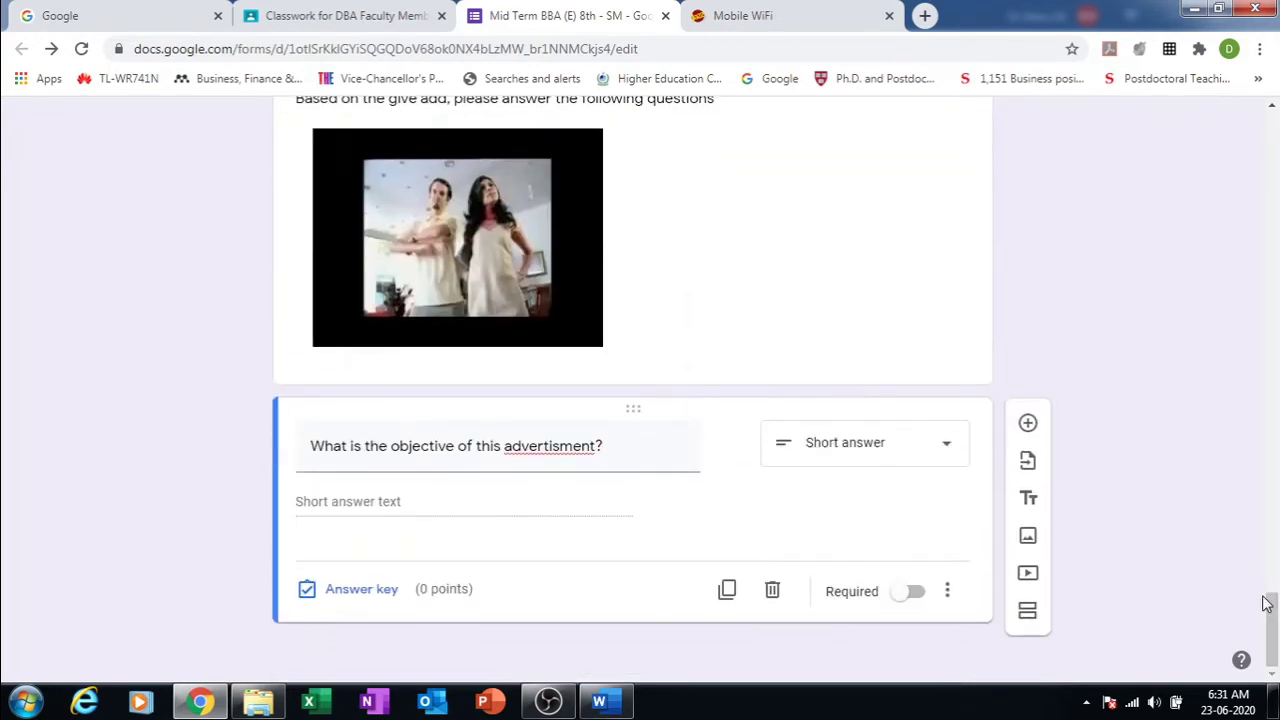
triple_click(551, 446)
right_click(551, 446)
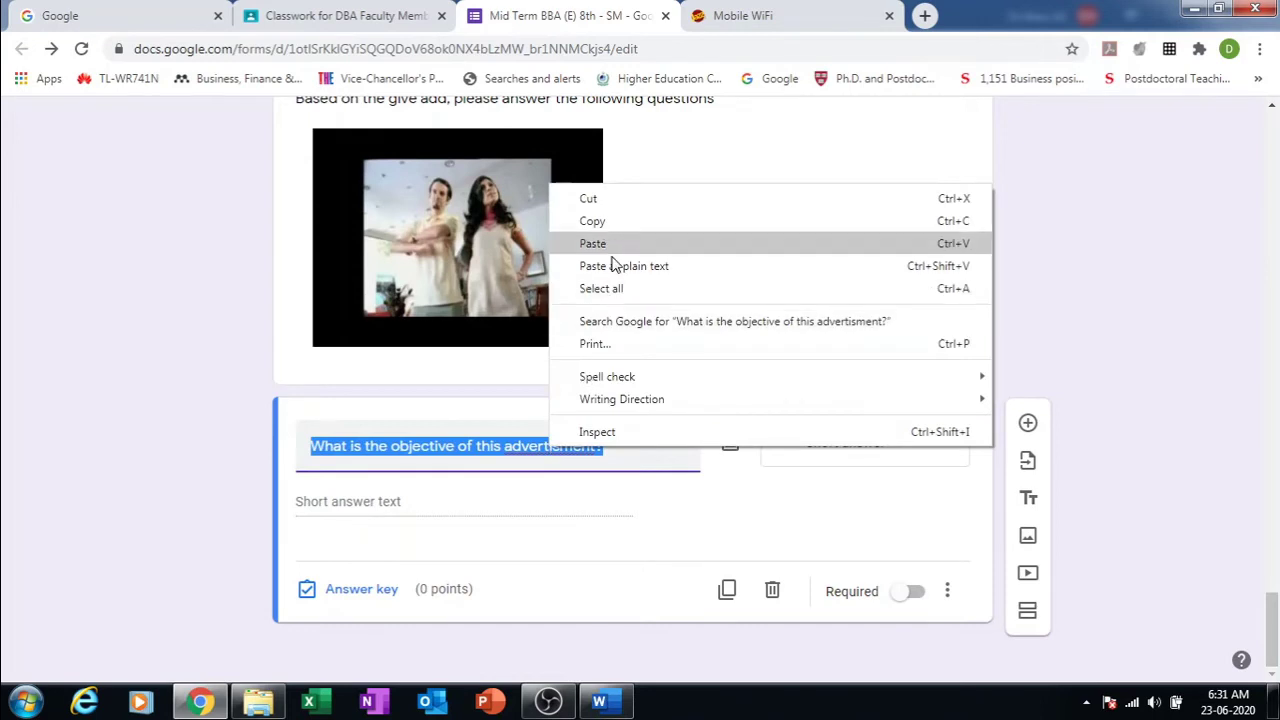
click(455, 456)
right_click(558, 445)
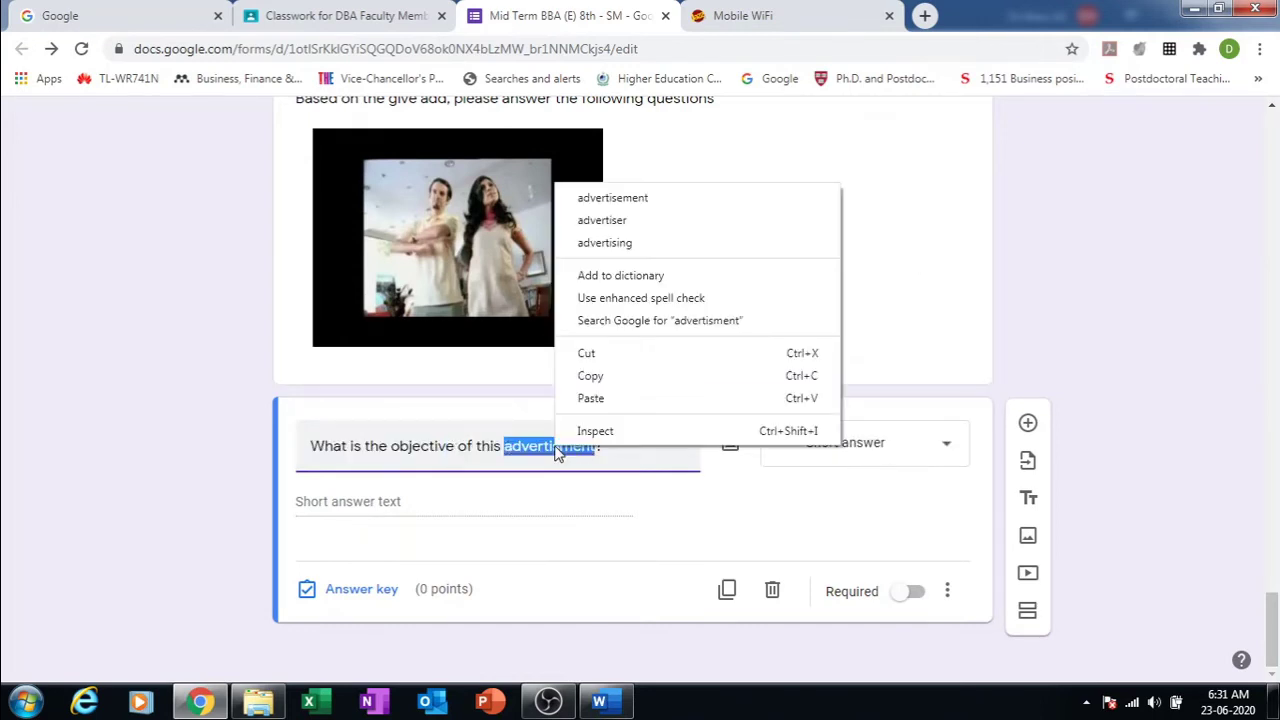
click(612, 198)
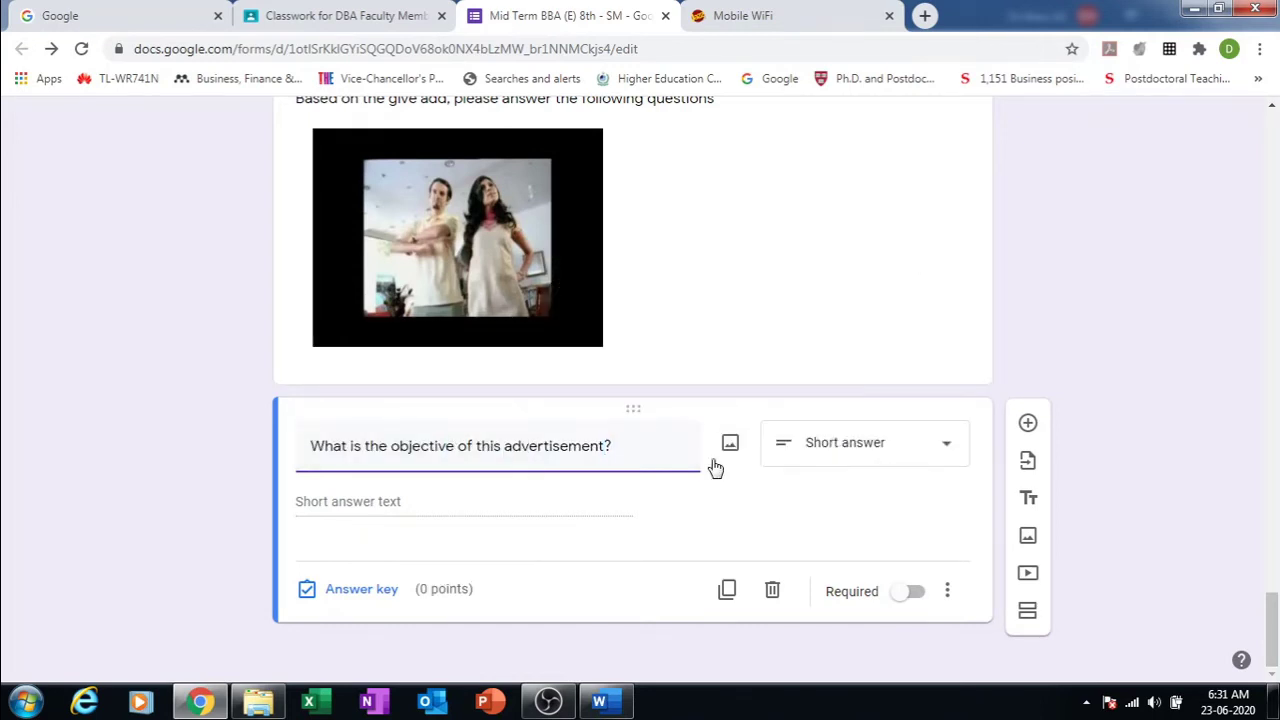
click(1028, 426)
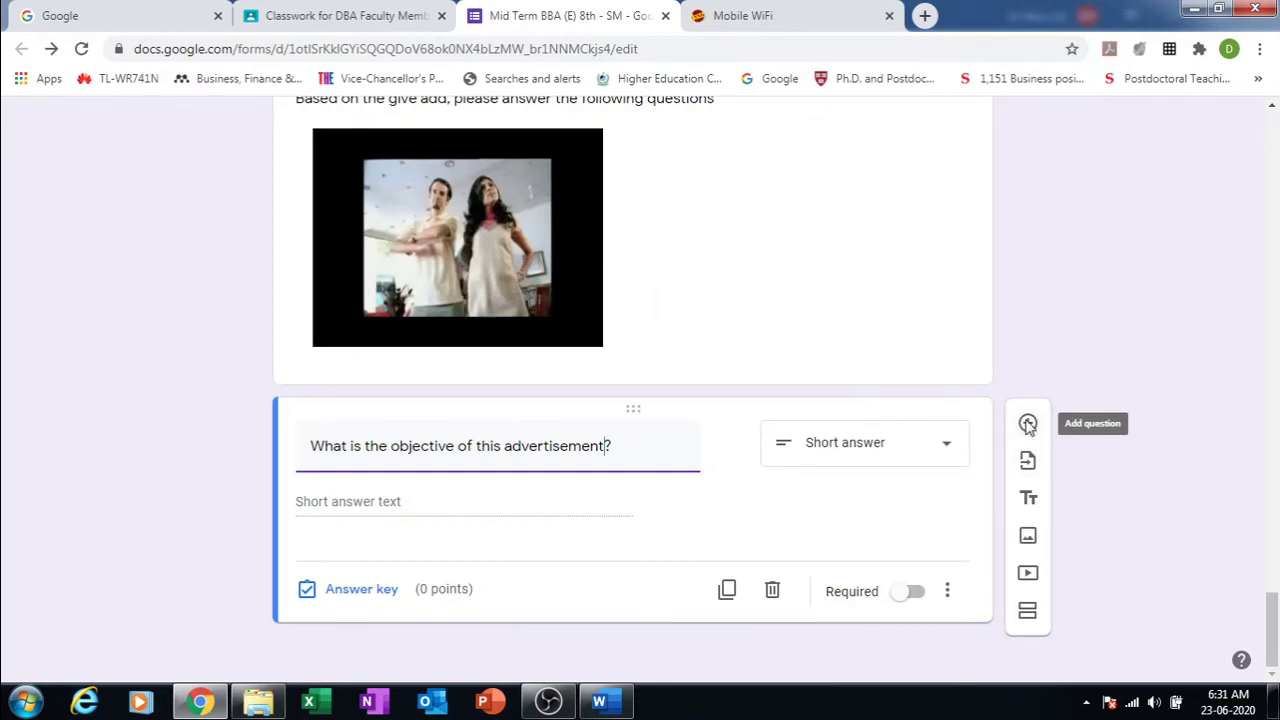
Step: Add the question 'Why did thy hire this celebrity', correcting 'celabirty' to 'celebrity'
click(1028, 426)
text(Wg)
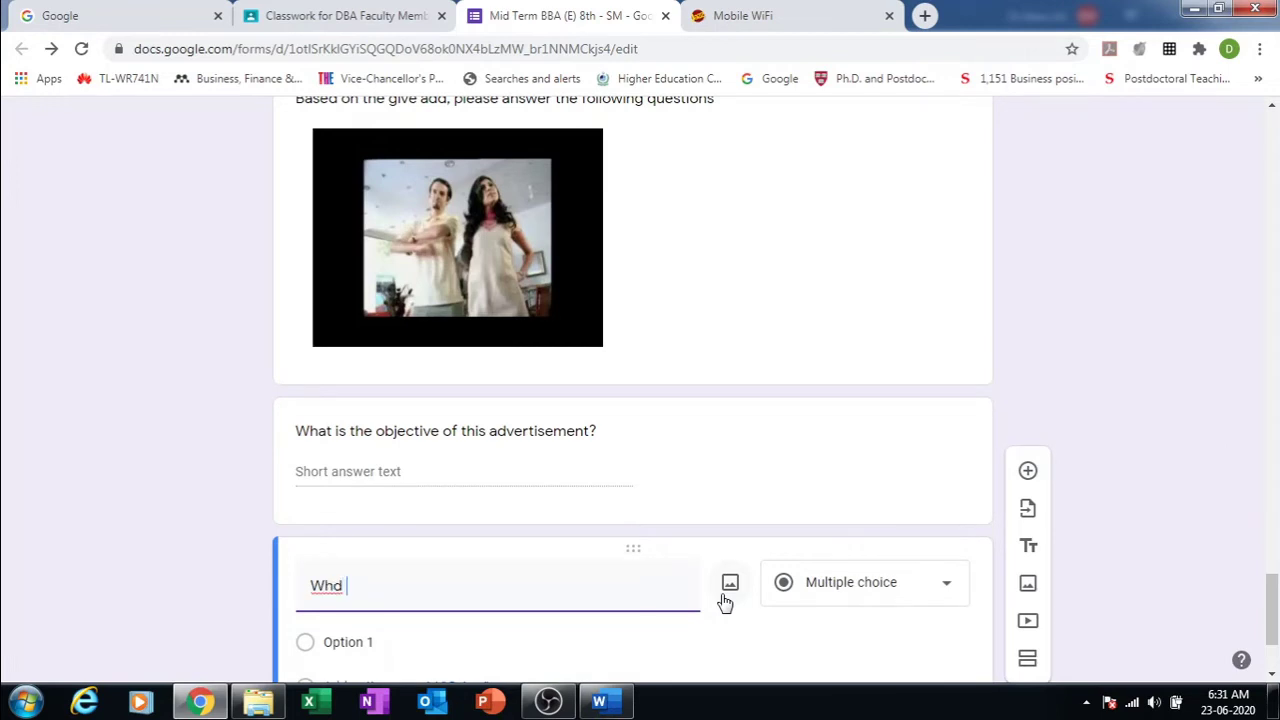
key(BackSpace)
key(BackSpace)
text(y did thy hire this )
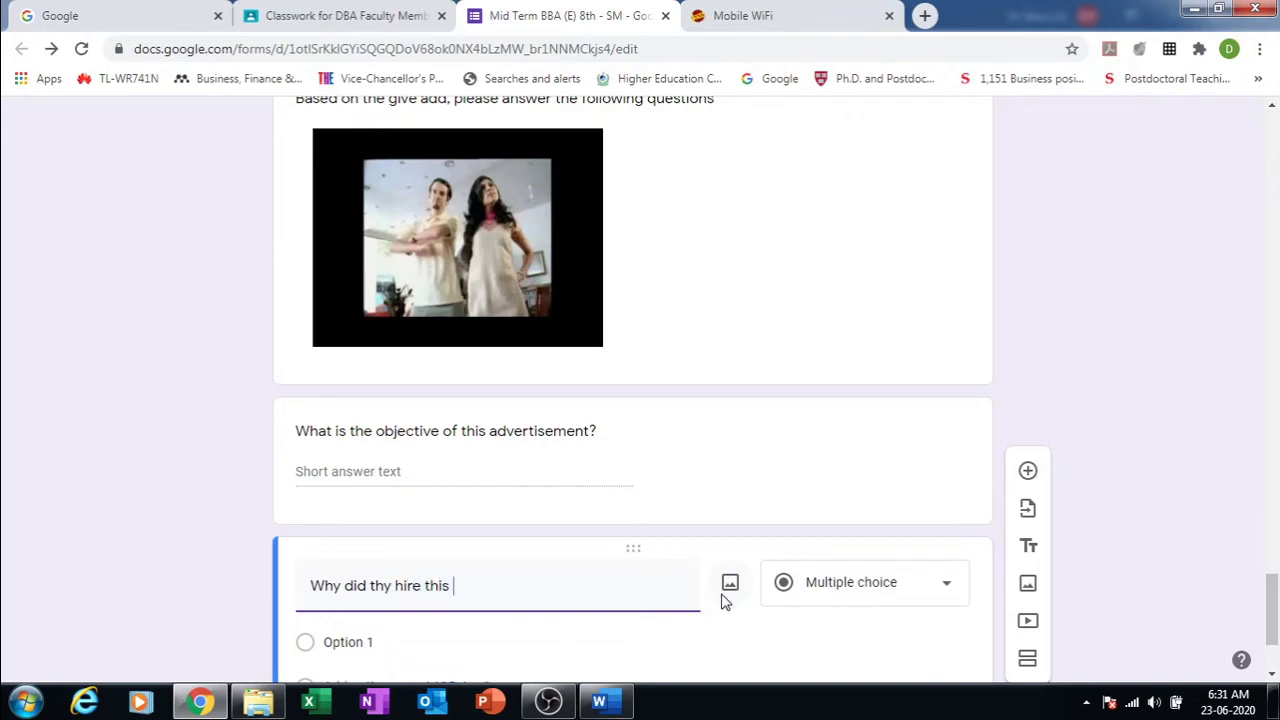
text(sle)
key(BackSpace)
text(celabirty)
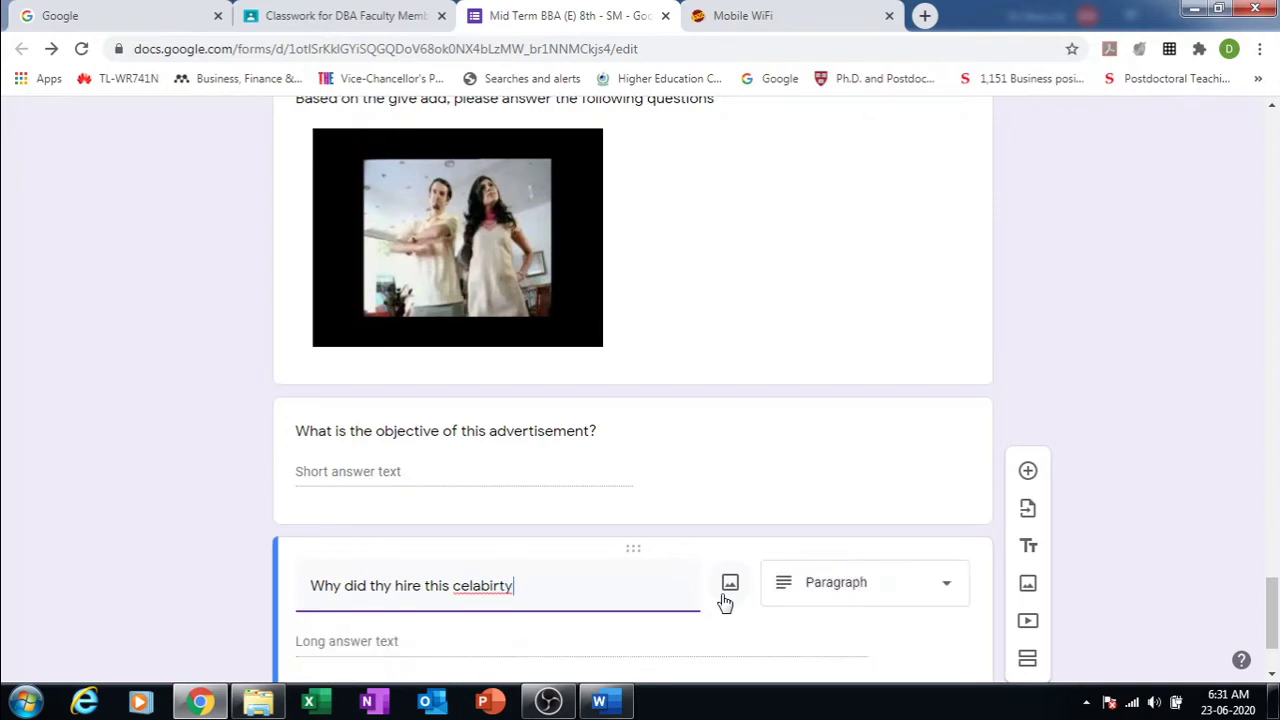
right_click(495, 586)
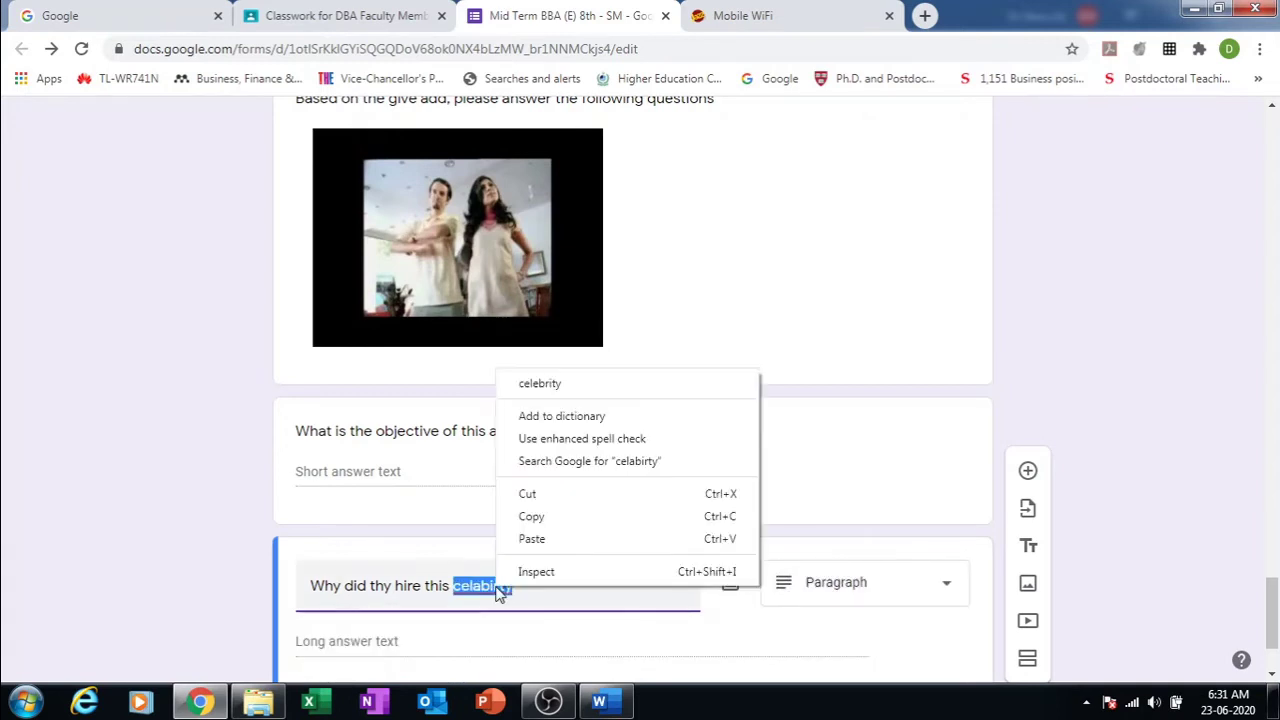
click(540, 384)
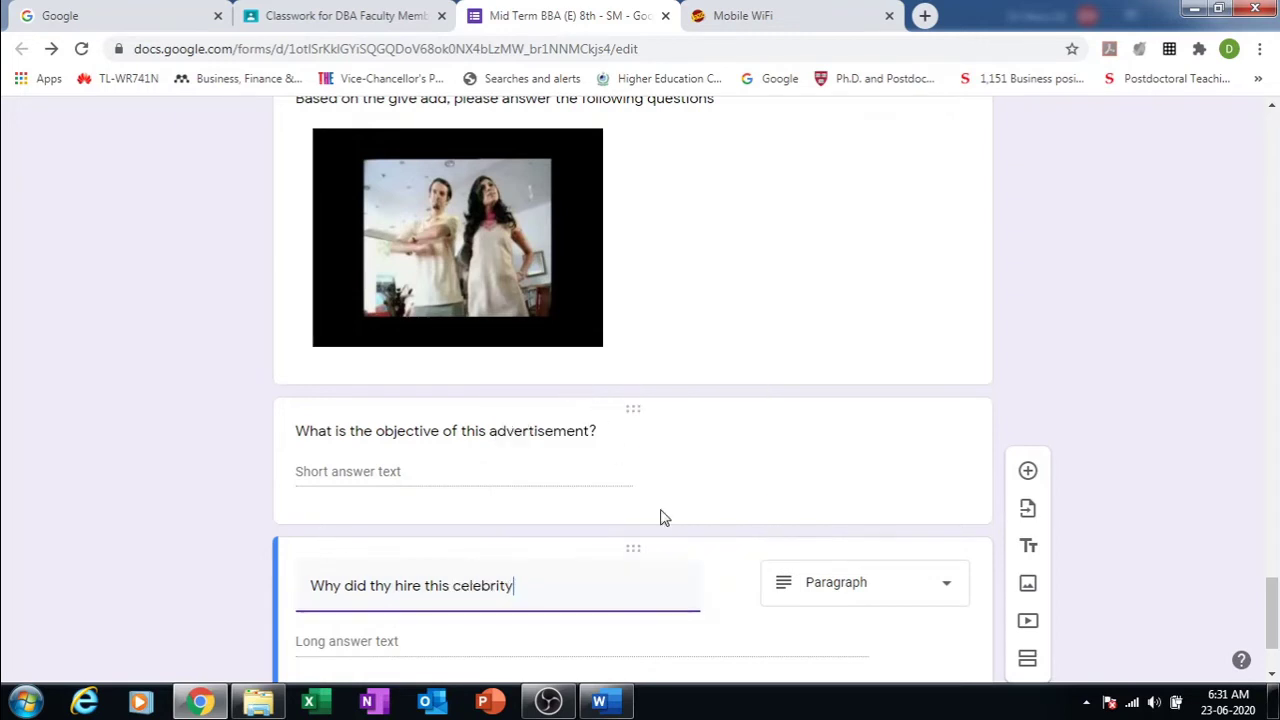
Step: Set the celebrity question's type to Short answer
click(951, 590)
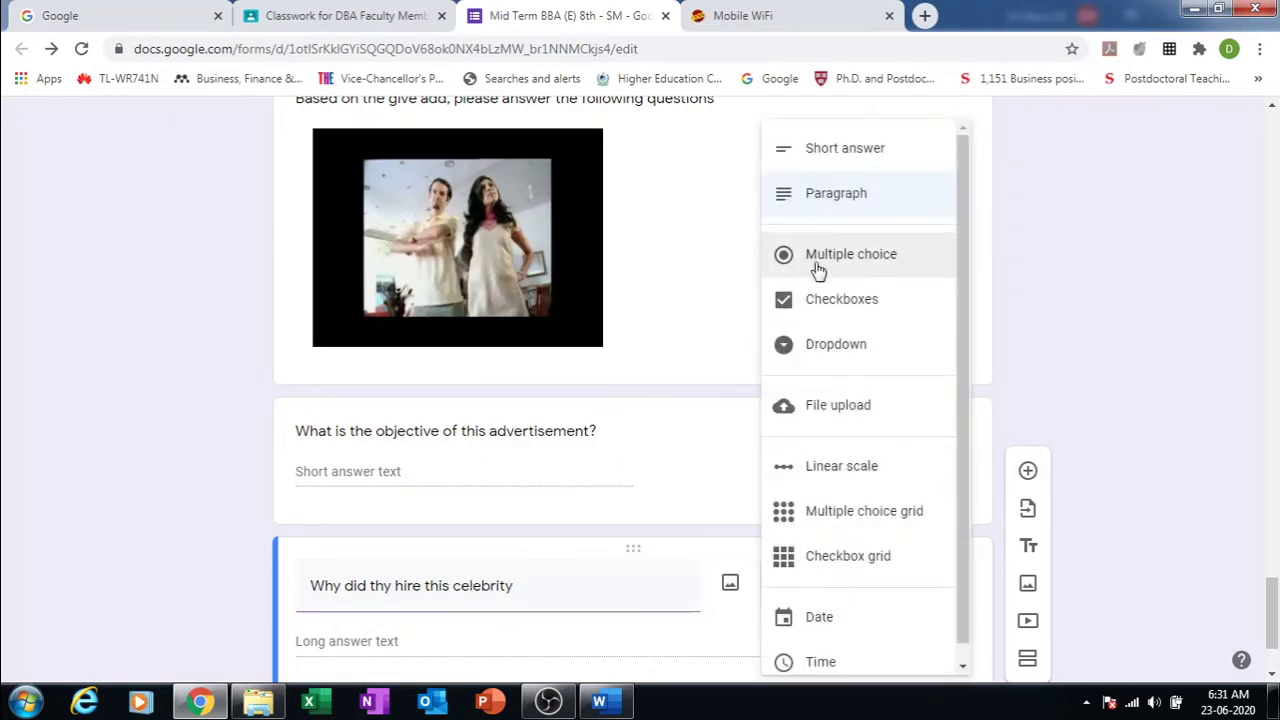
click(836, 150)
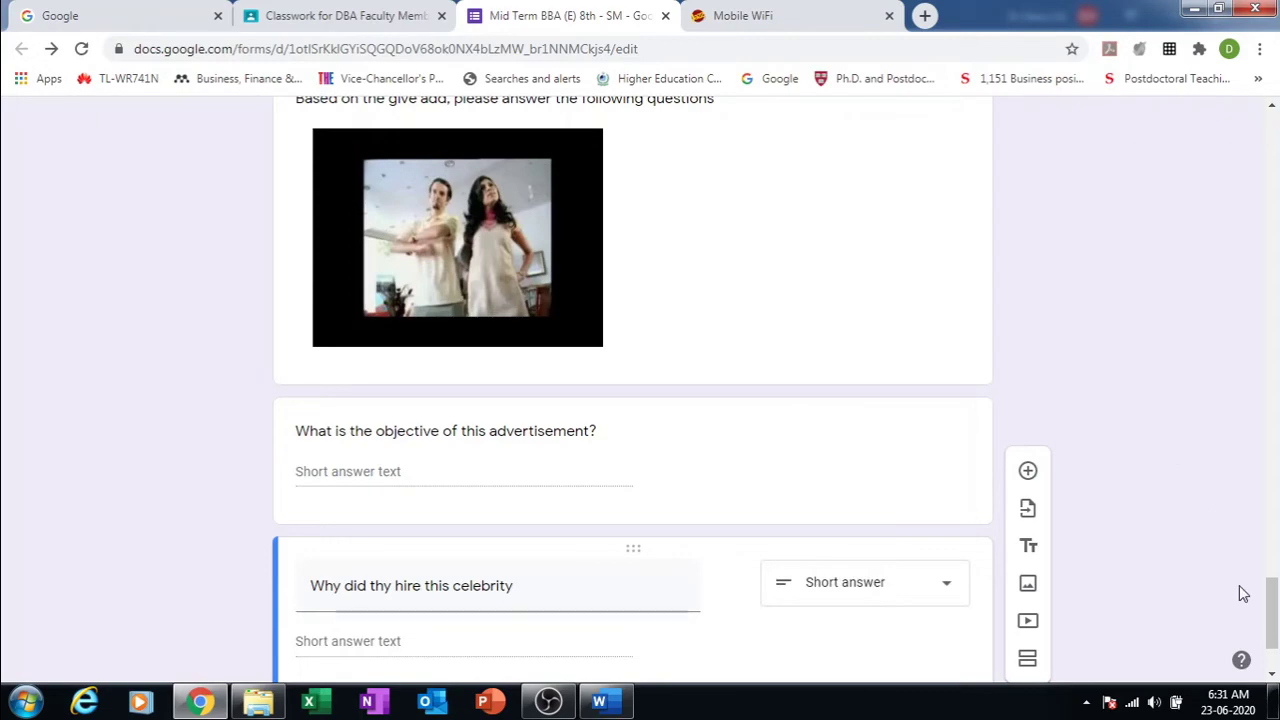
drag(1273, 604, 1273, 93)
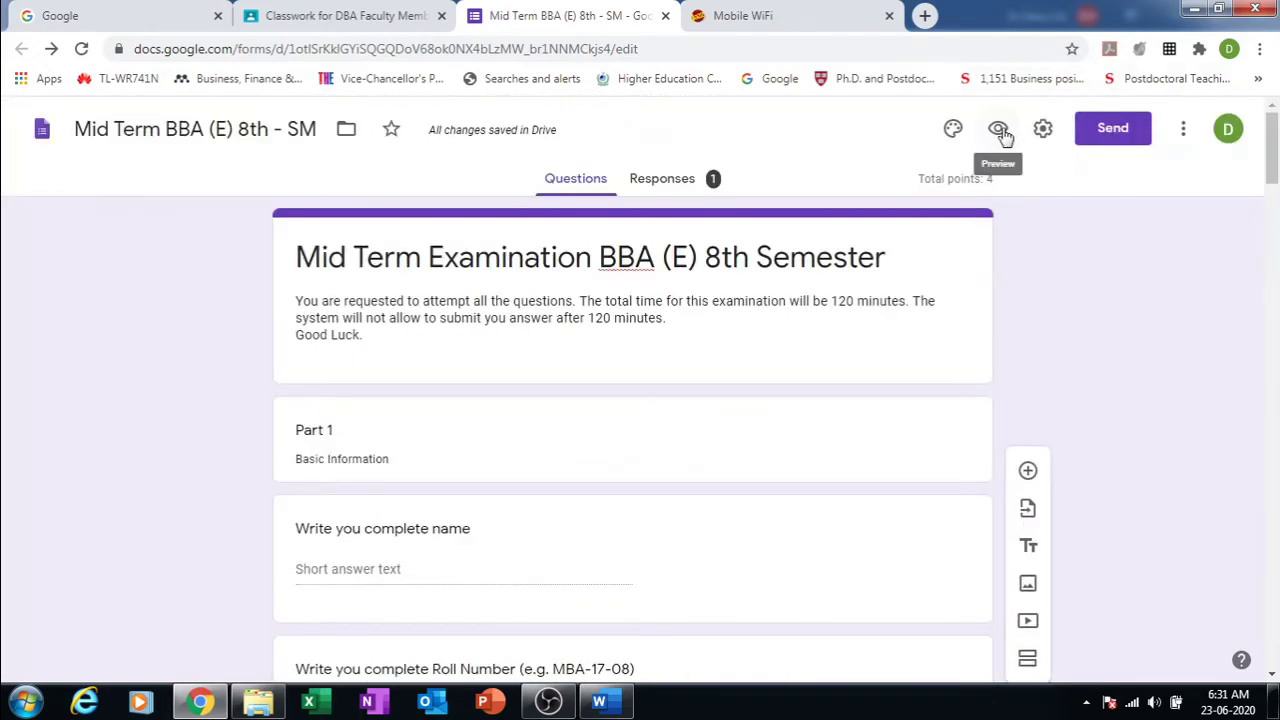
click(998, 128)
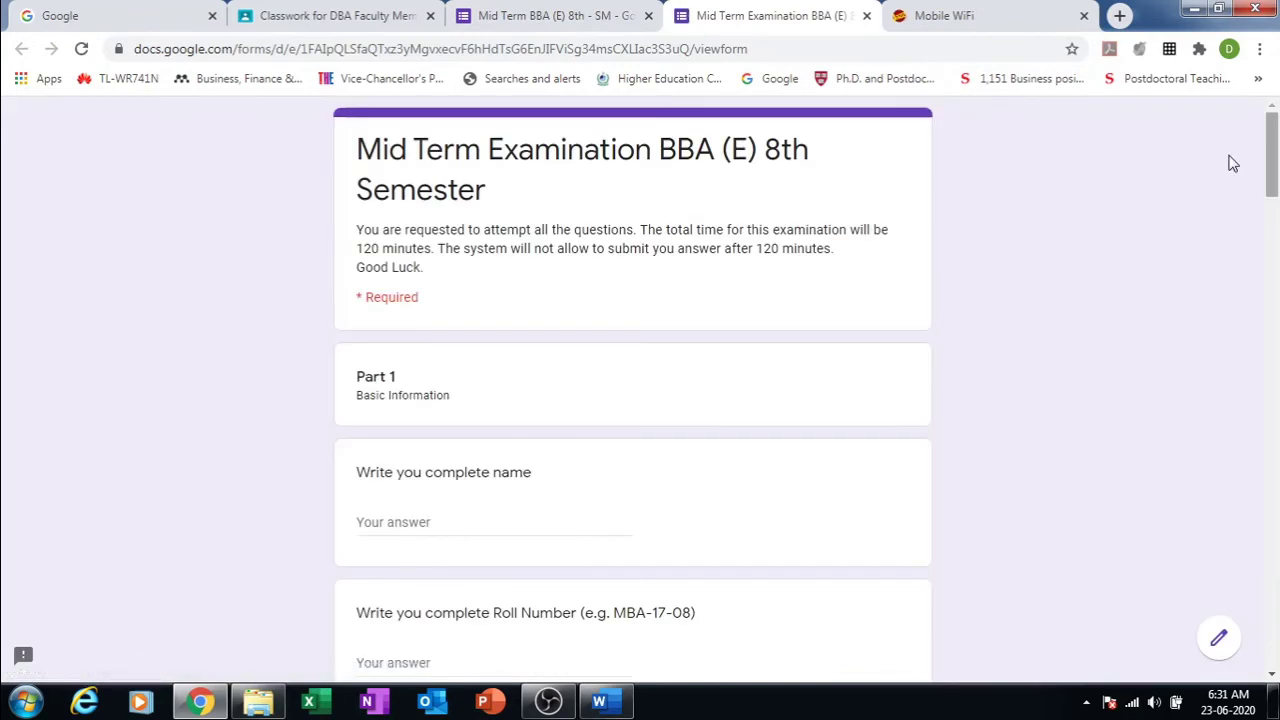
drag(1273, 150, 1276, 648)
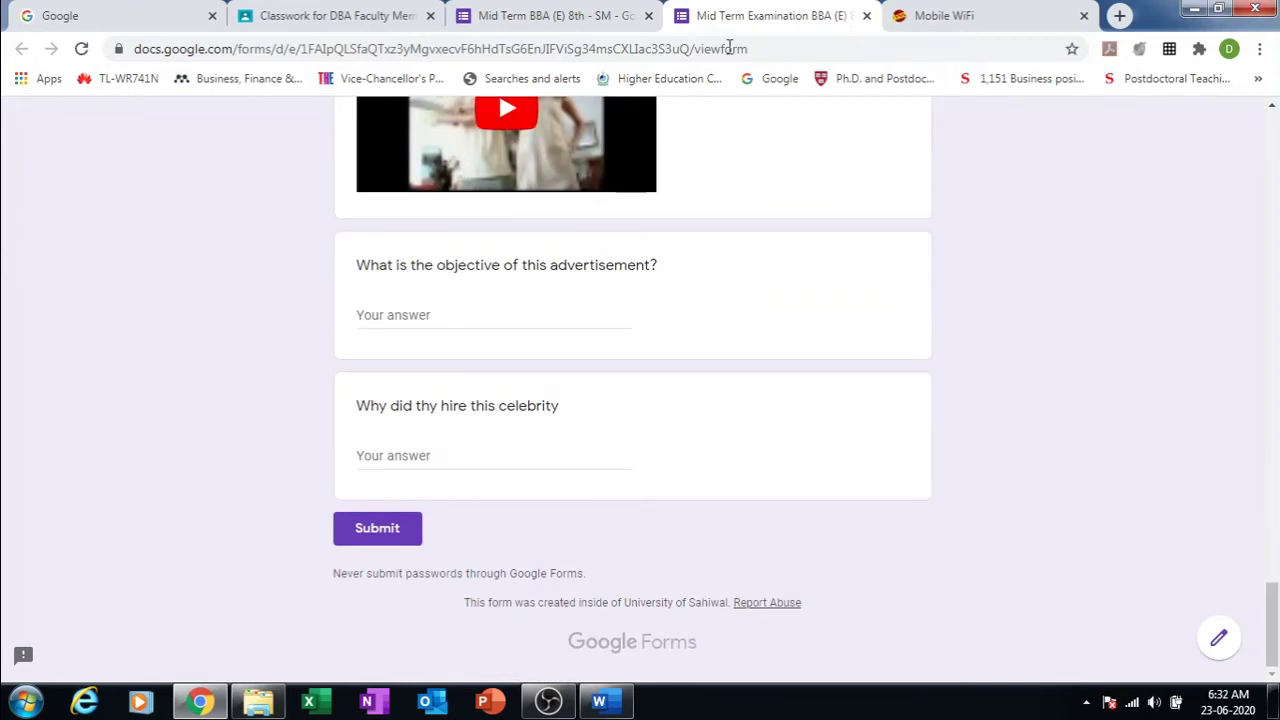
click(867, 17)
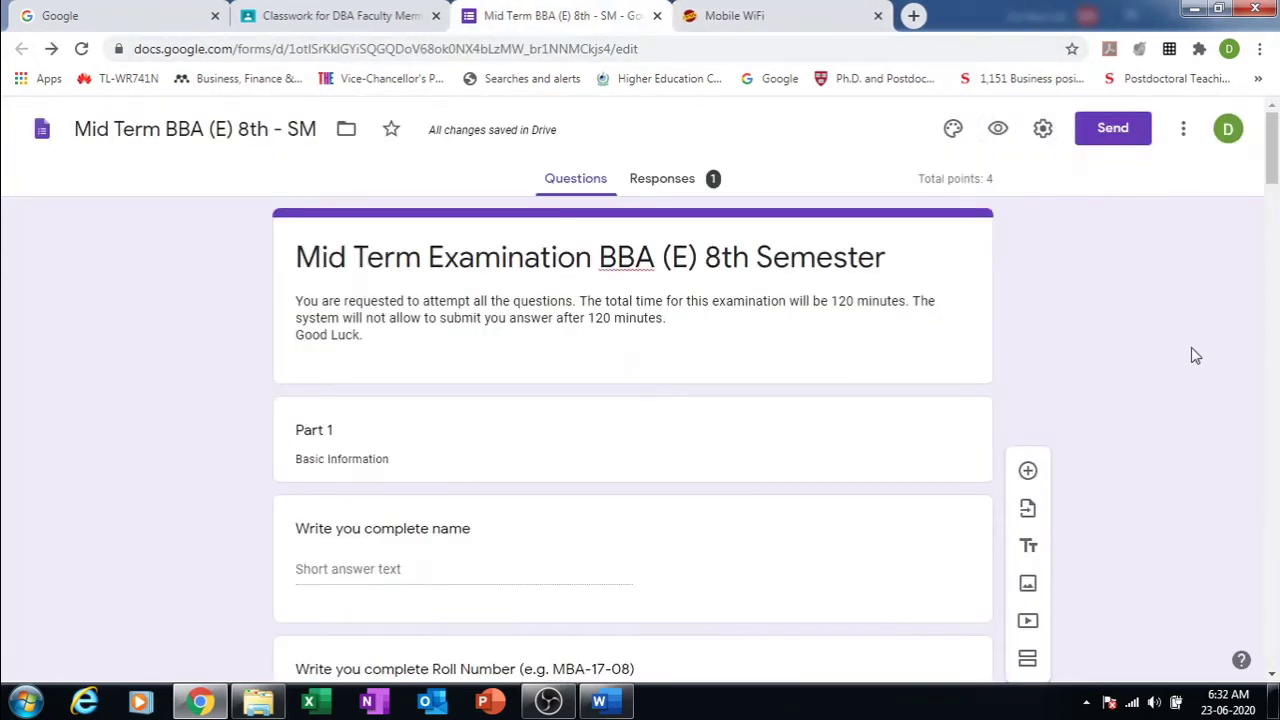
Step: Make the name and Roll Number questions required
click(788, 565)
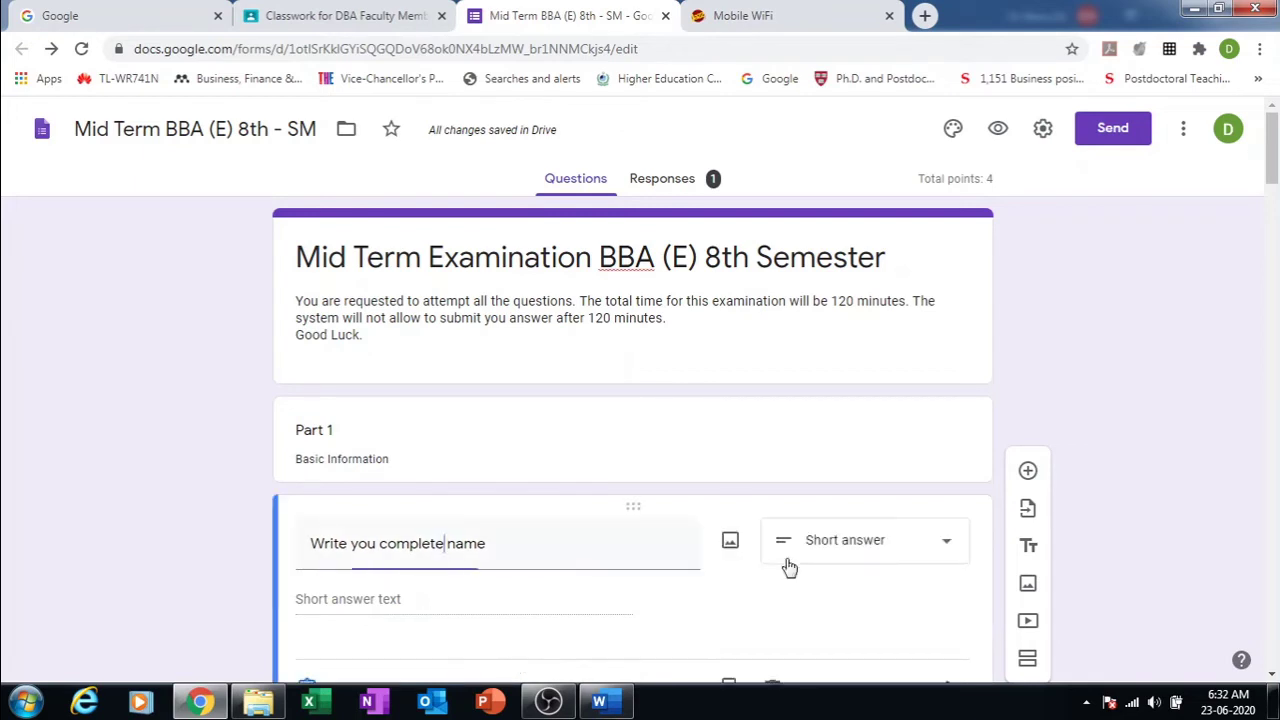
scroll(1272, 176, down, 3)
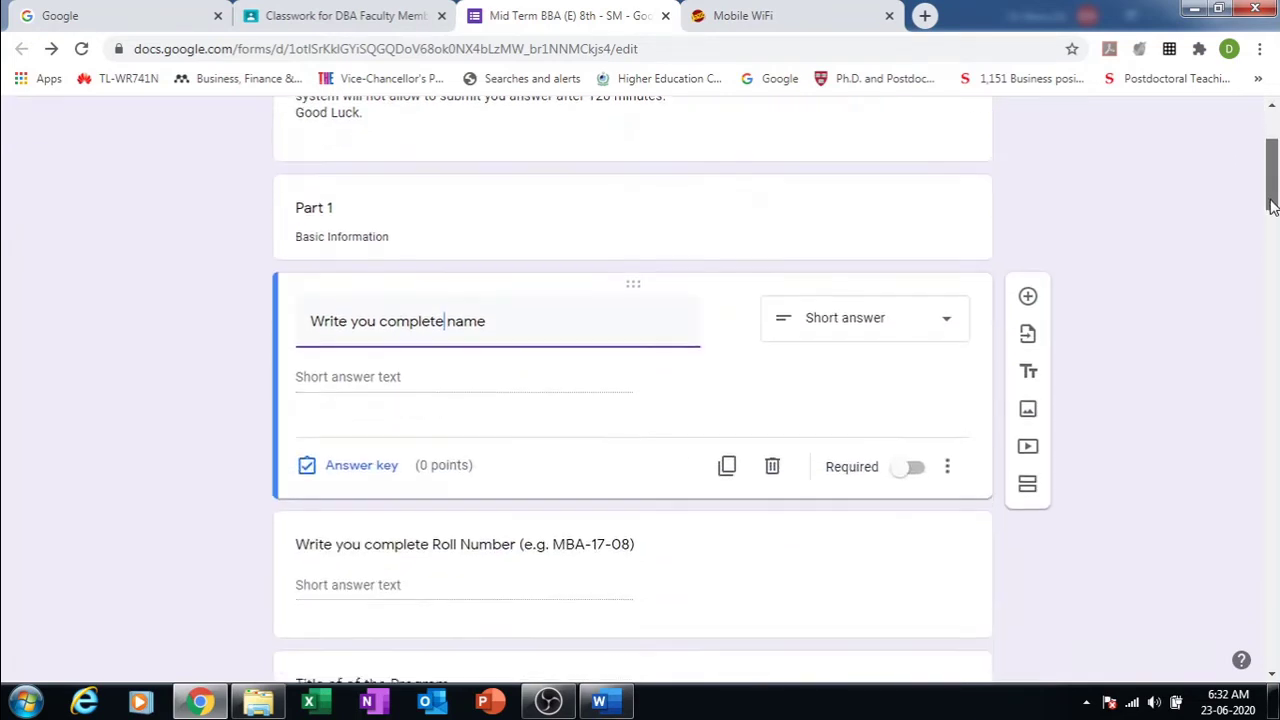
click(906, 438)
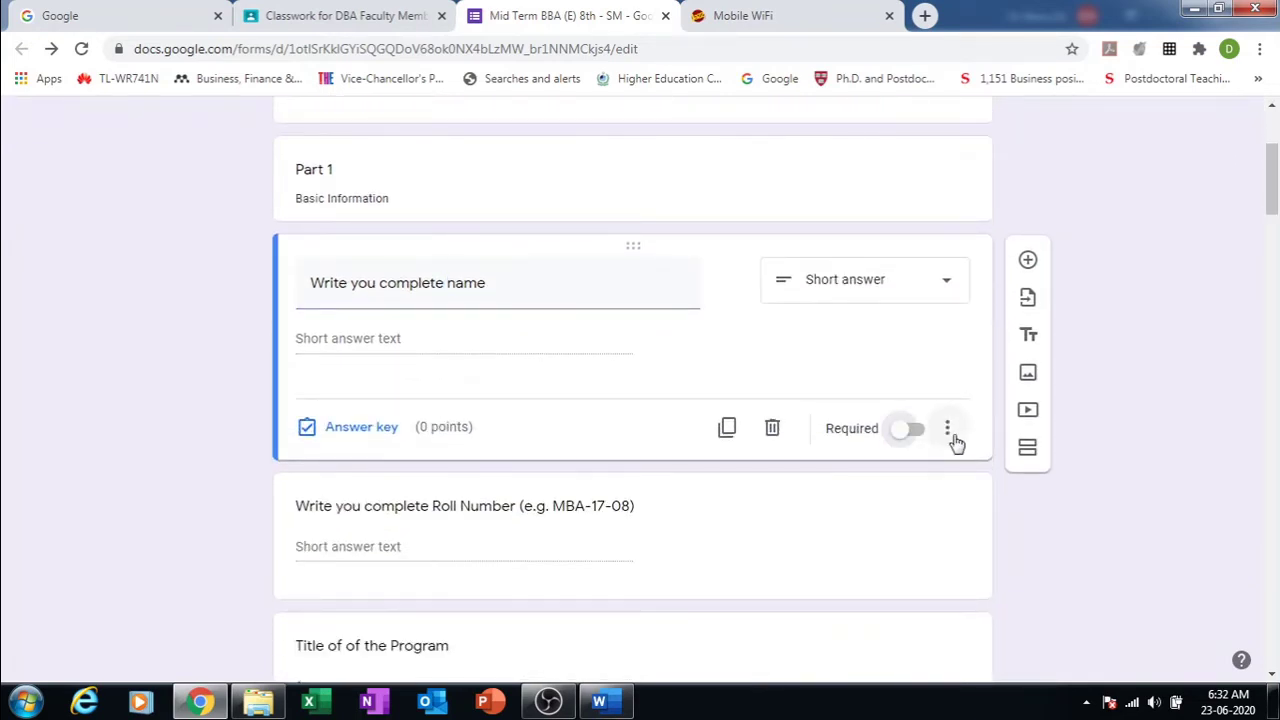
click(916, 432)
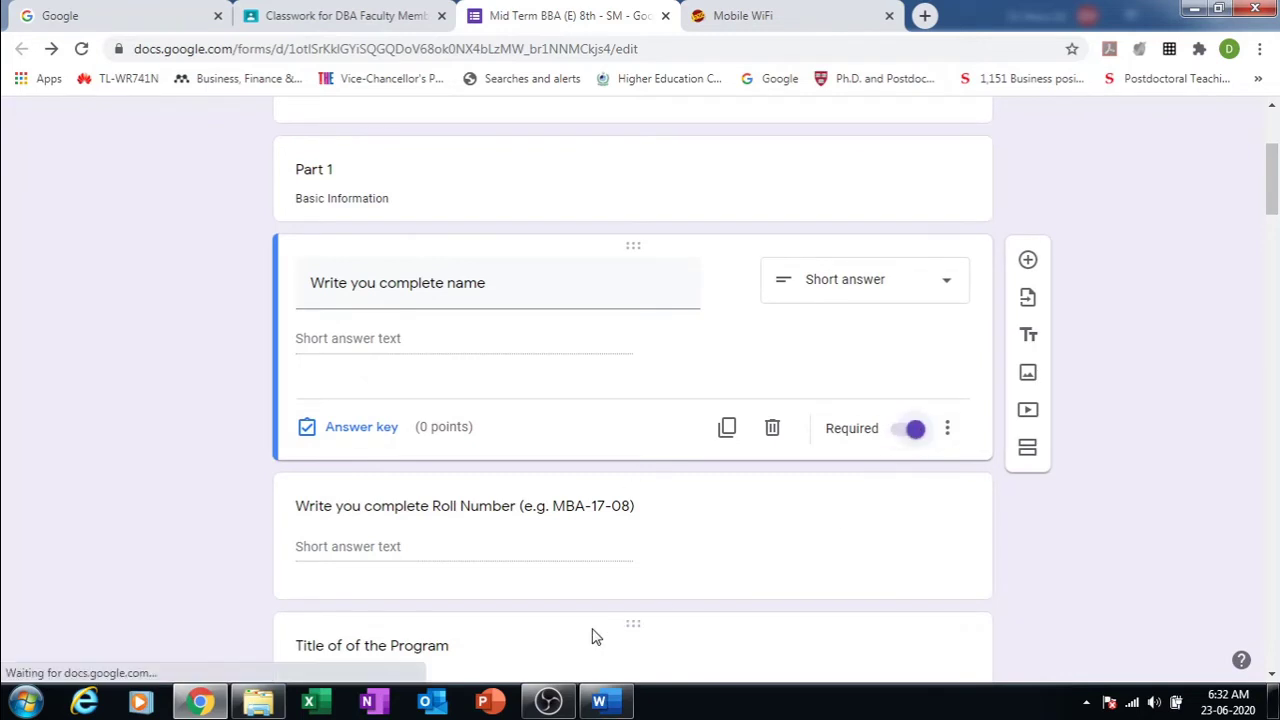
click(713, 533)
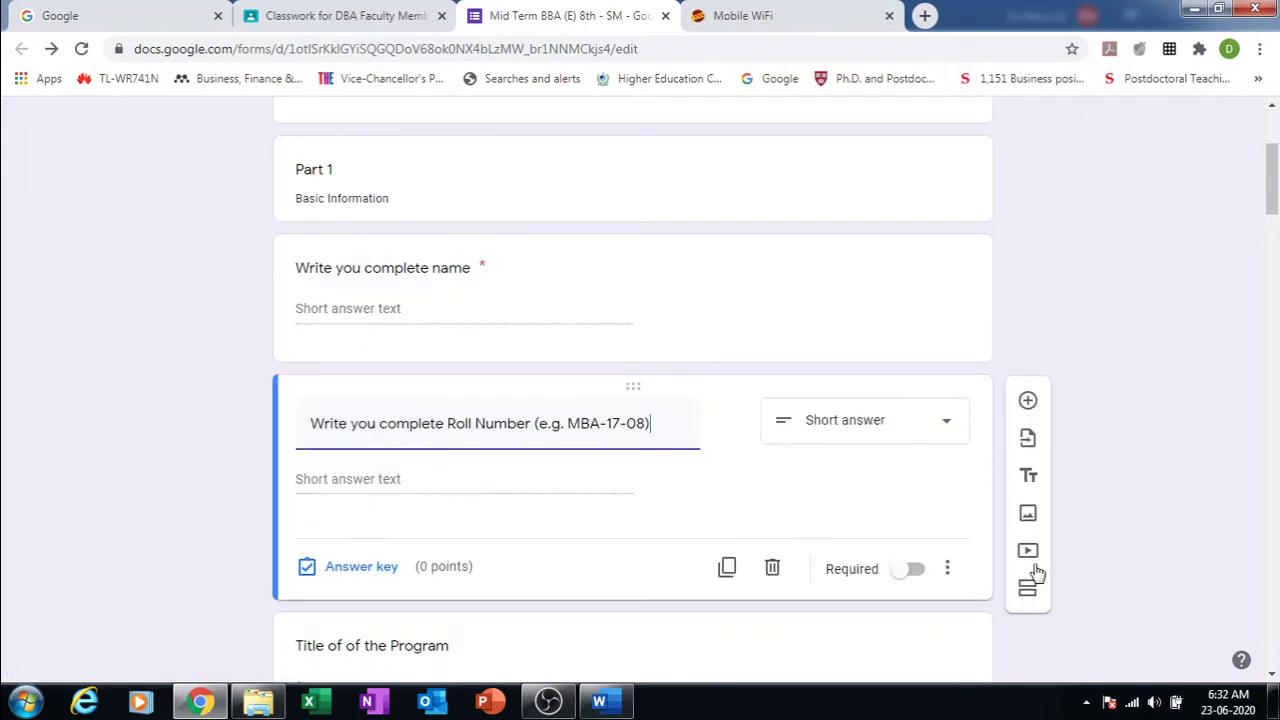
click(916, 576)
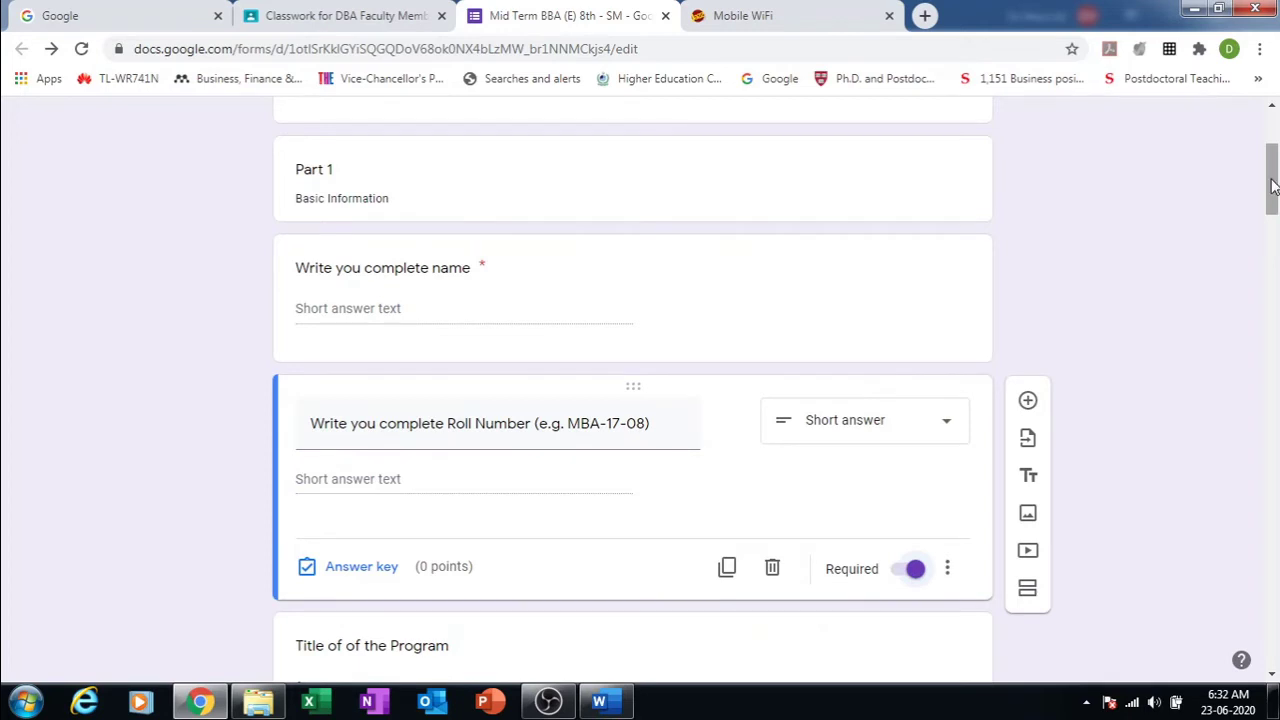
Step: Make the Title of the Program and Program questions required
drag(1273, 185, 1273, 229)
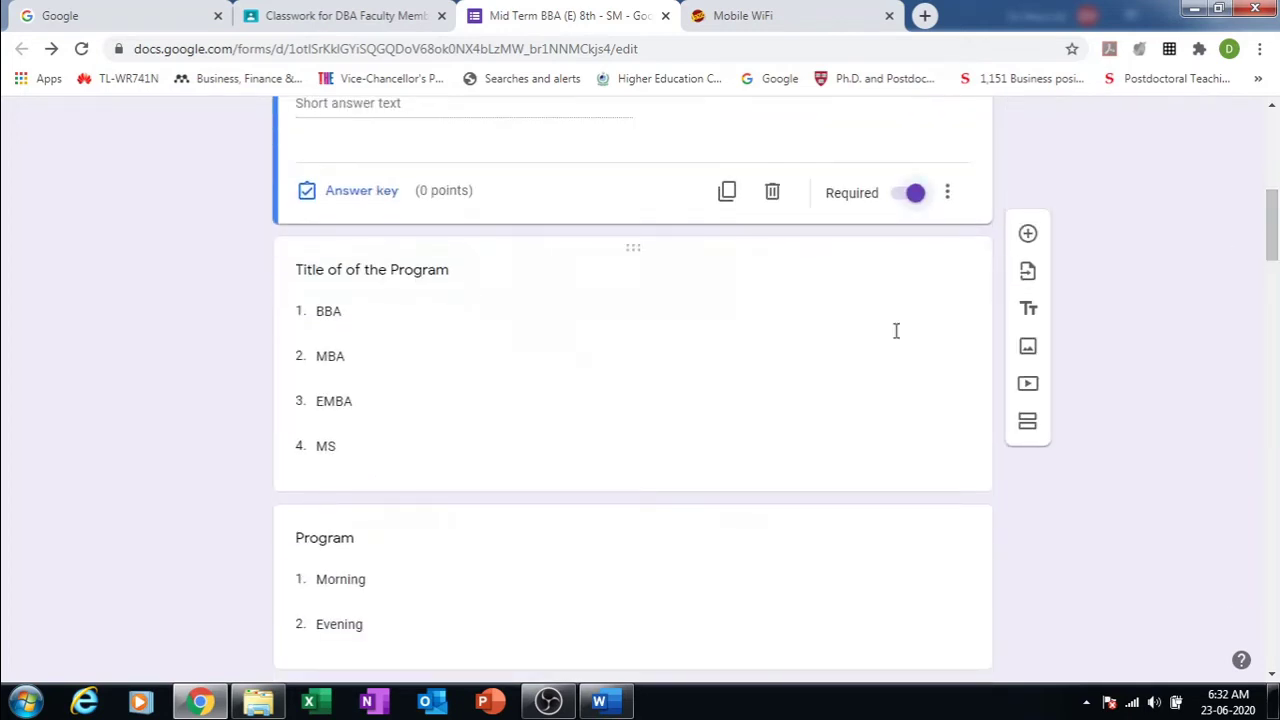
click(800, 350)
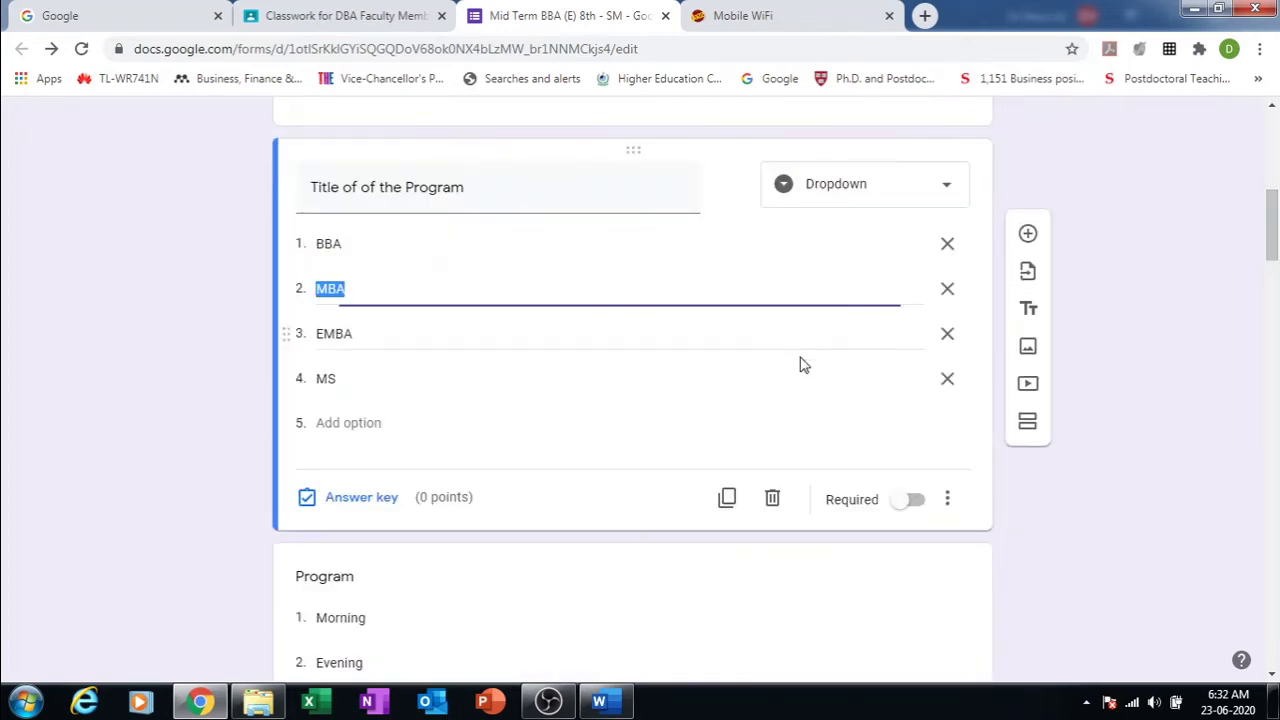
click(920, 507)
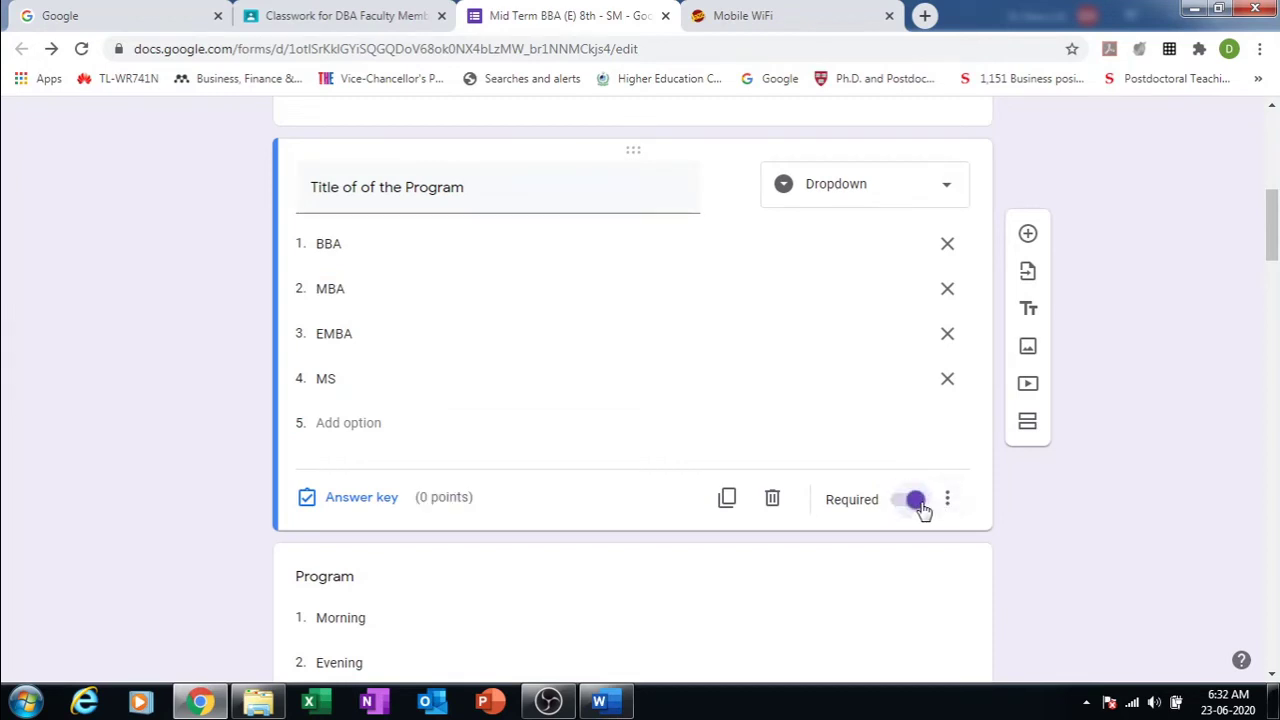
drag(1274, 238, 1272, 272)
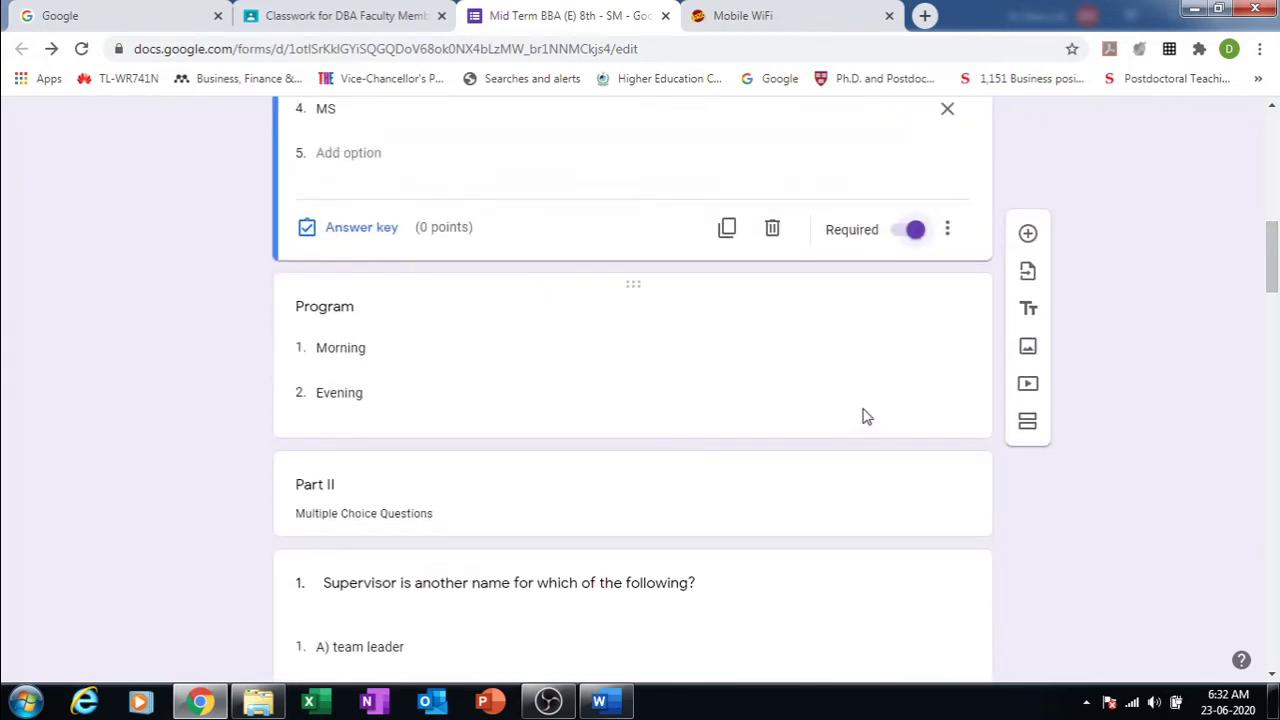
click(894, 420)
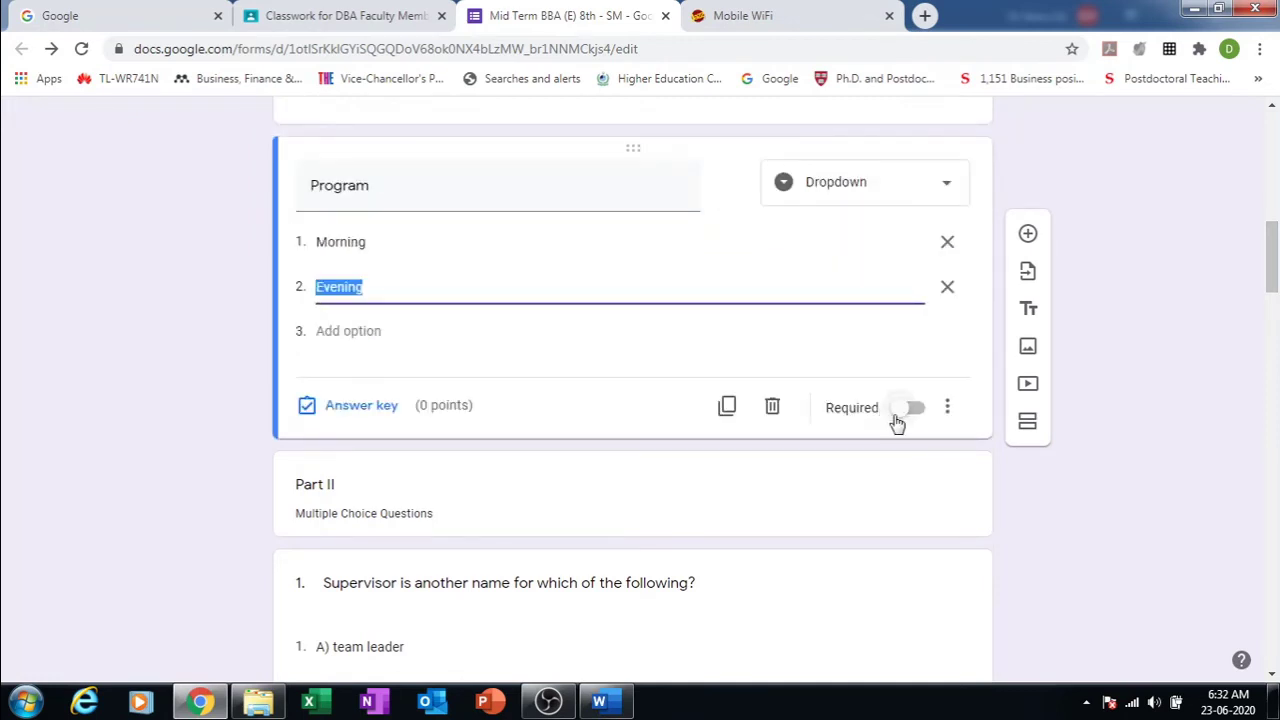
click(900, 422)
click(917, 418)
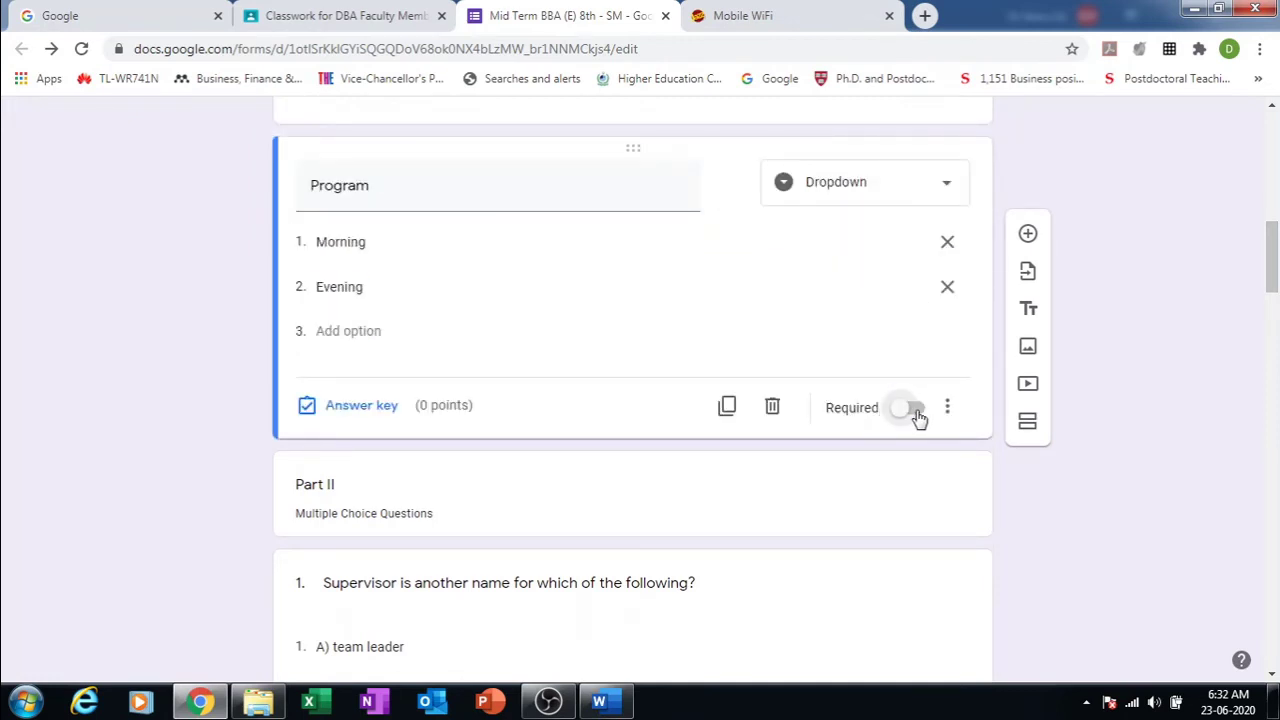
click(920, 418)
Step: Turn on Shuffle option order for the Program question
click(949, 412)
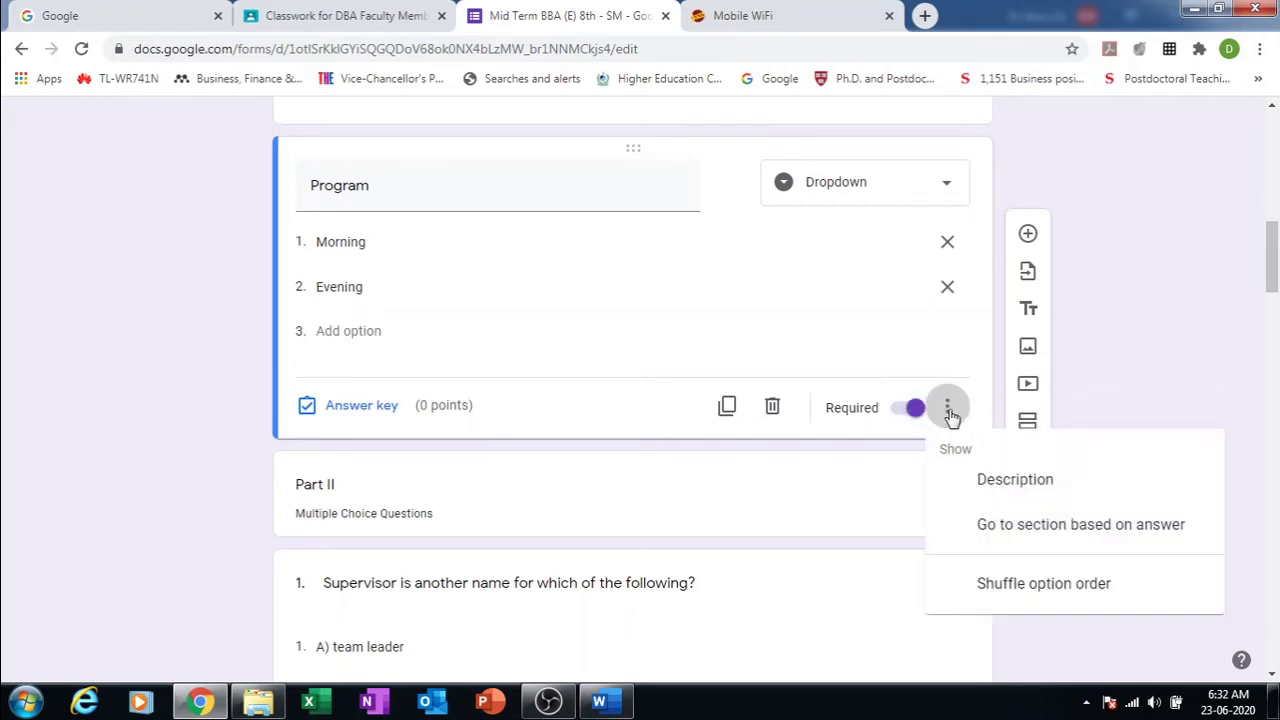
click(1166, 347)
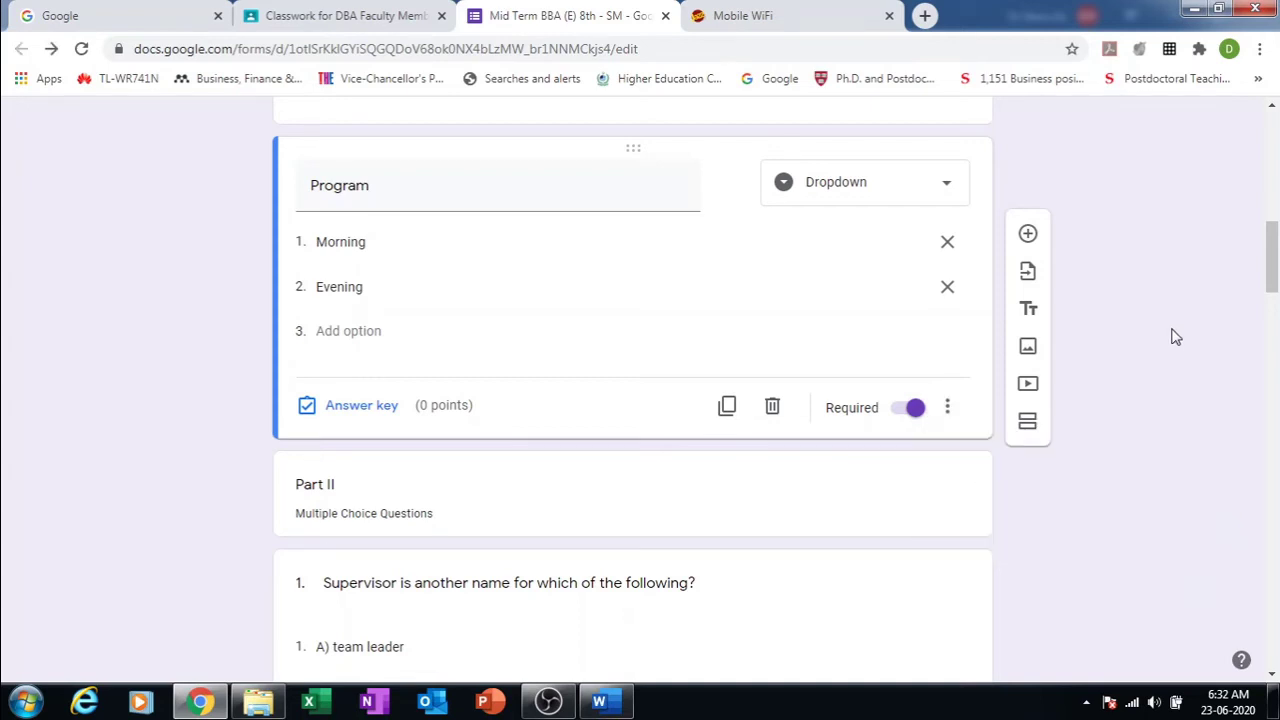
click(948, 410)
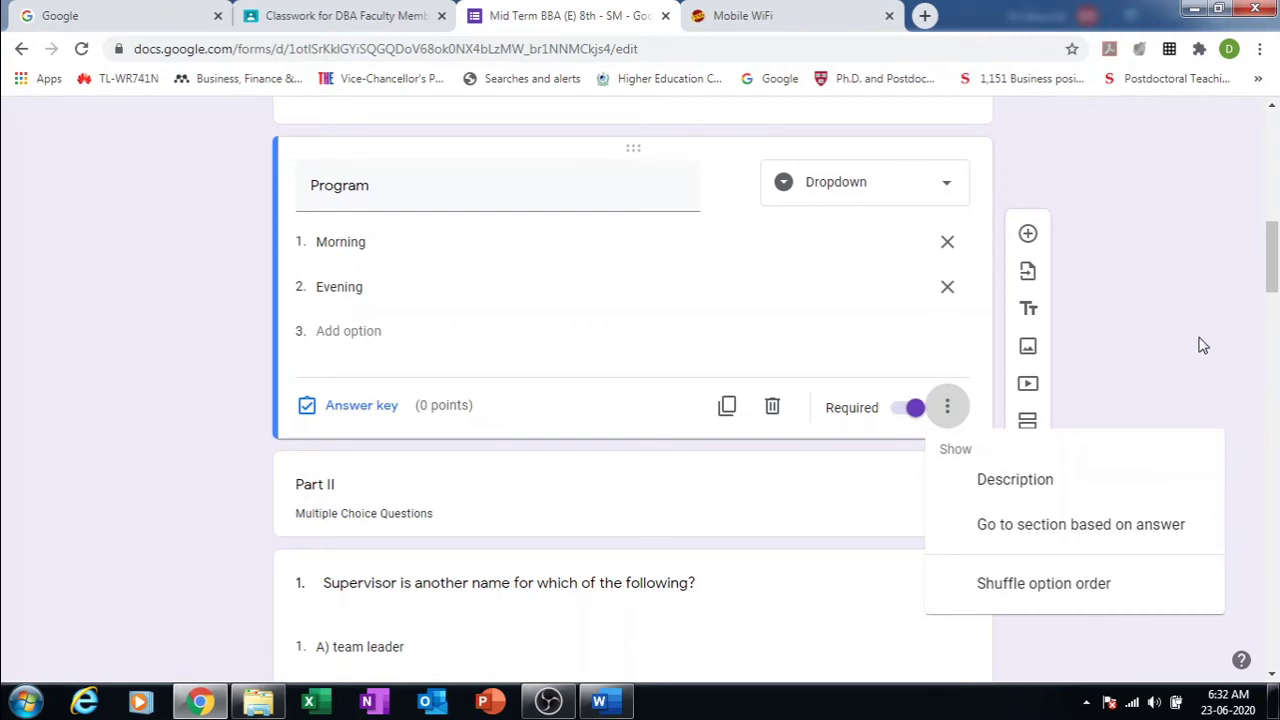
scroll(1272, 278, down, 4)
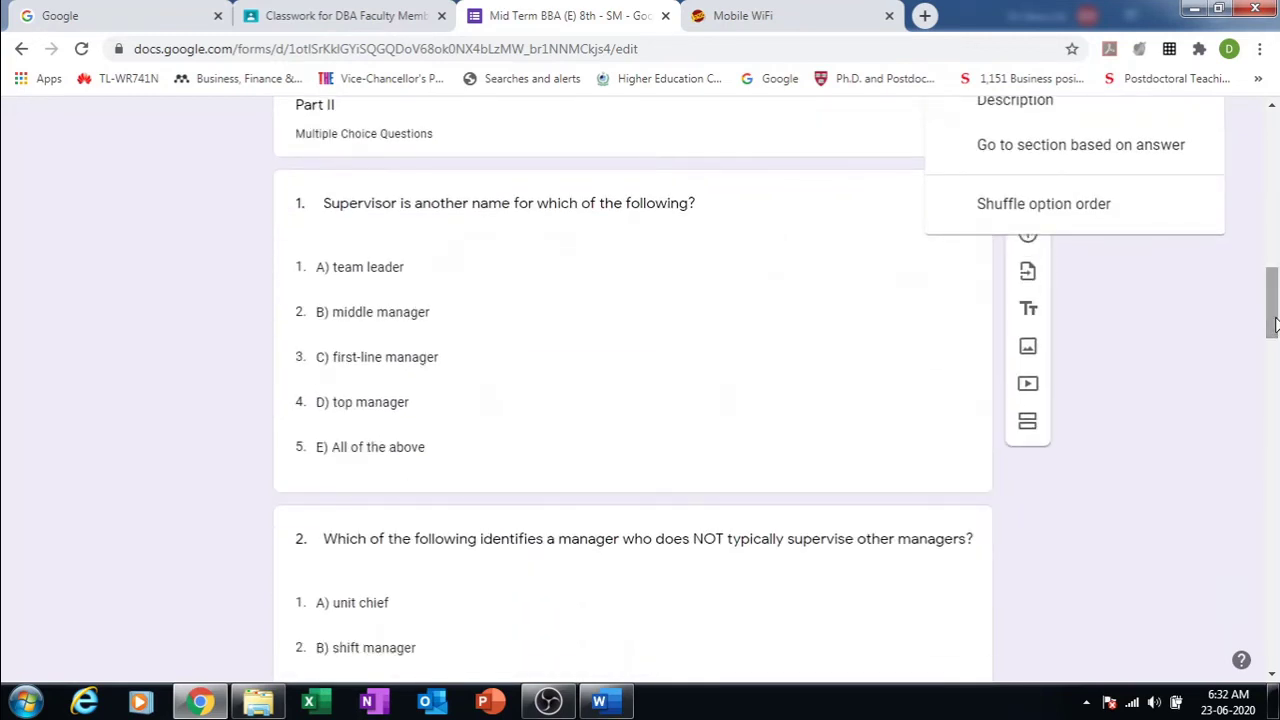
click(1176, 446)
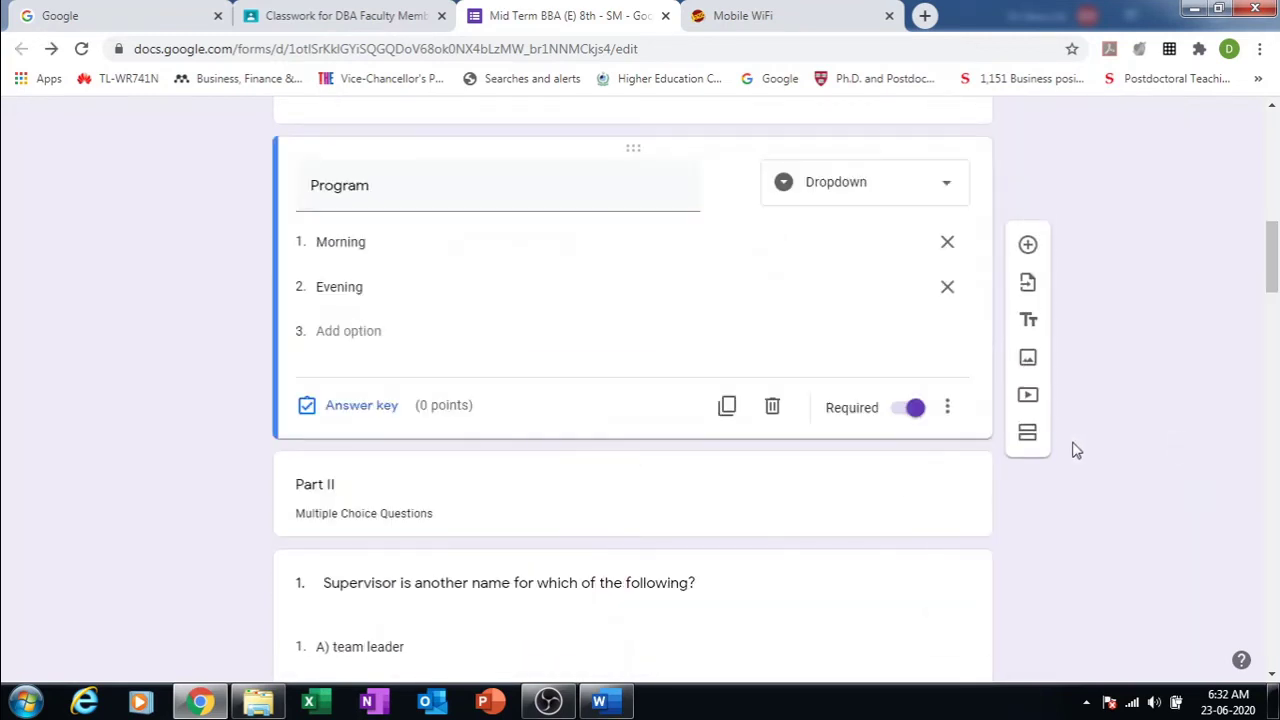
click(947, 407)
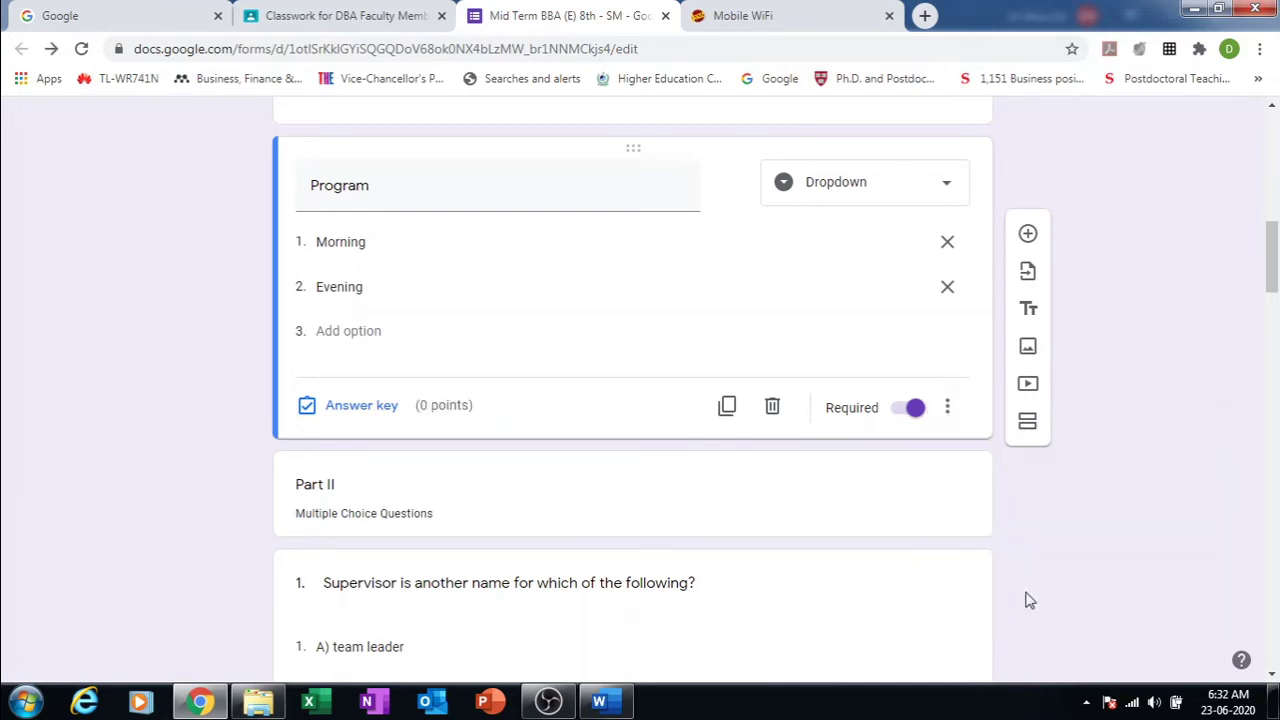
click(950, 405)
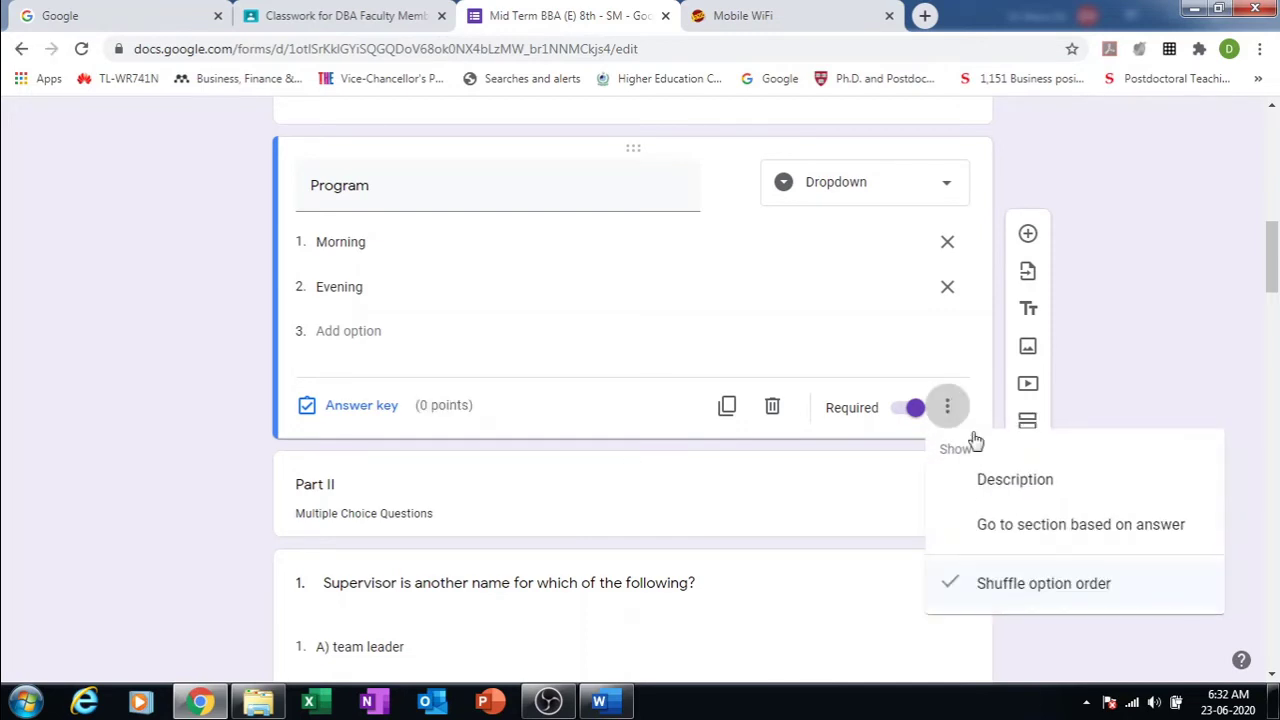
click(1003, 580)
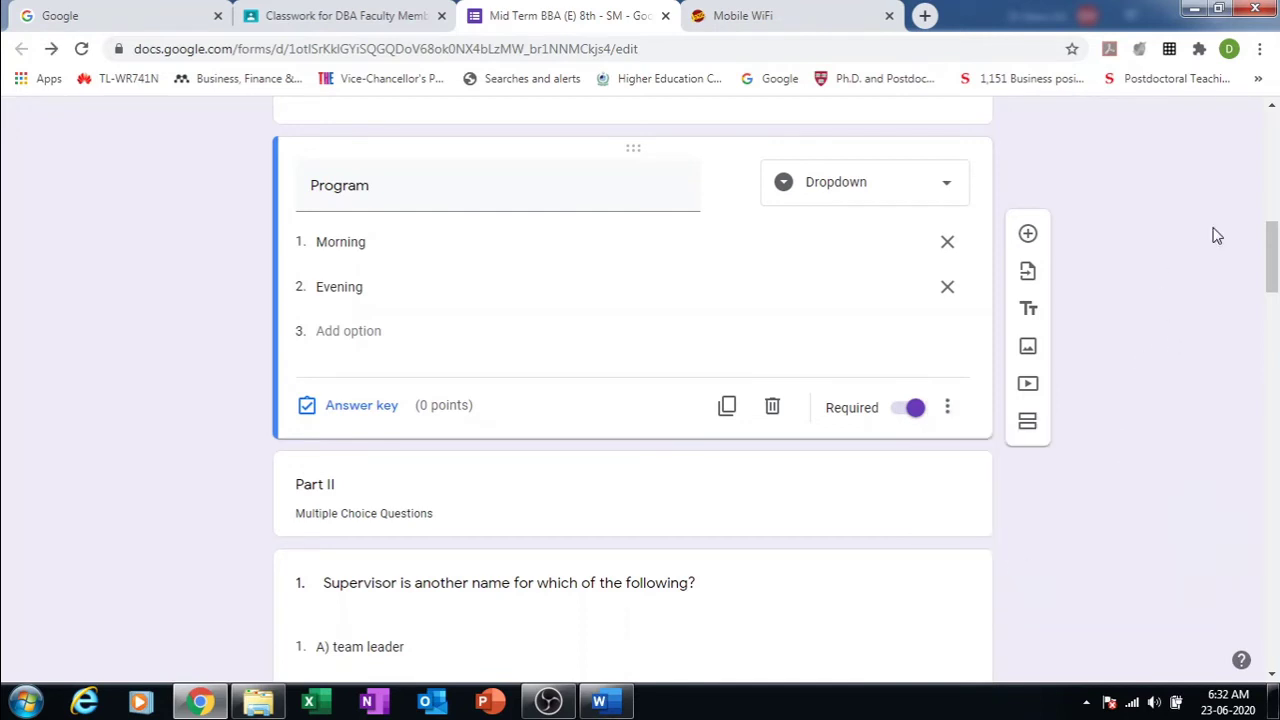
Step: Make Part II question 1 about supervisors required
drag(1272, 272, 1272, 302)
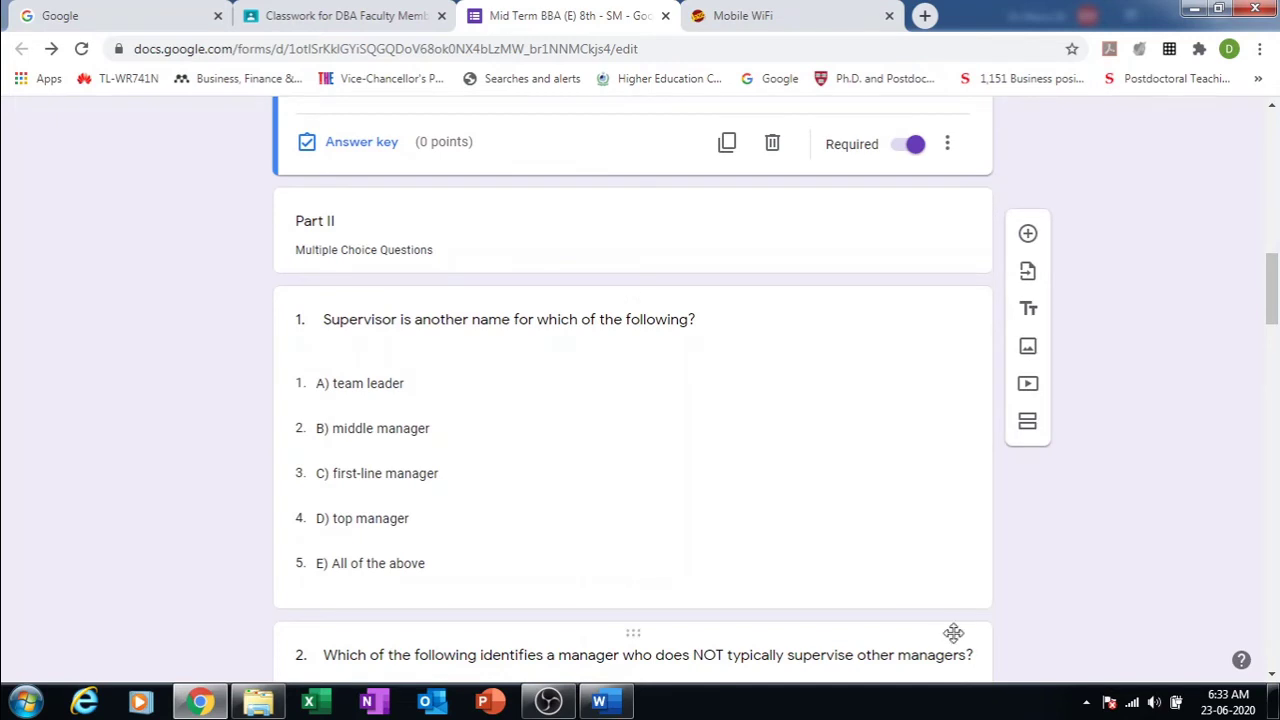
click(912, 556)
click(915, 579)
click(921, 587)
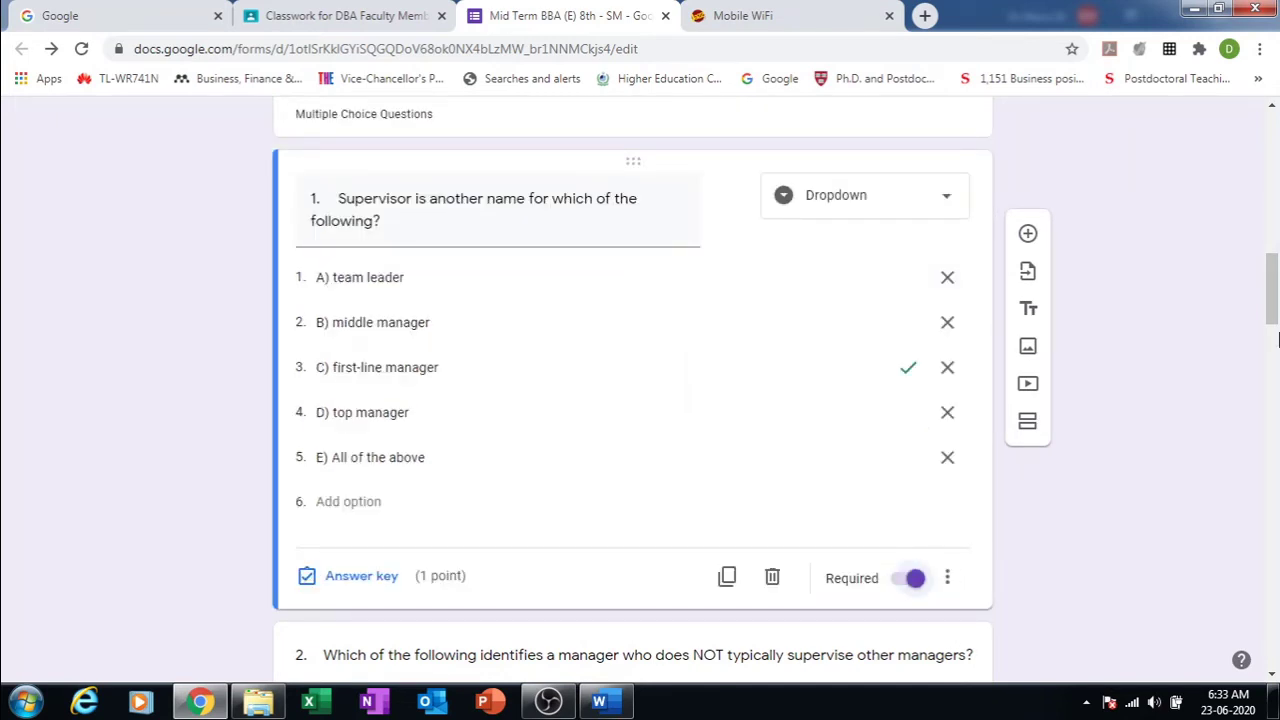
drag(1272, 308, 1270, 335)
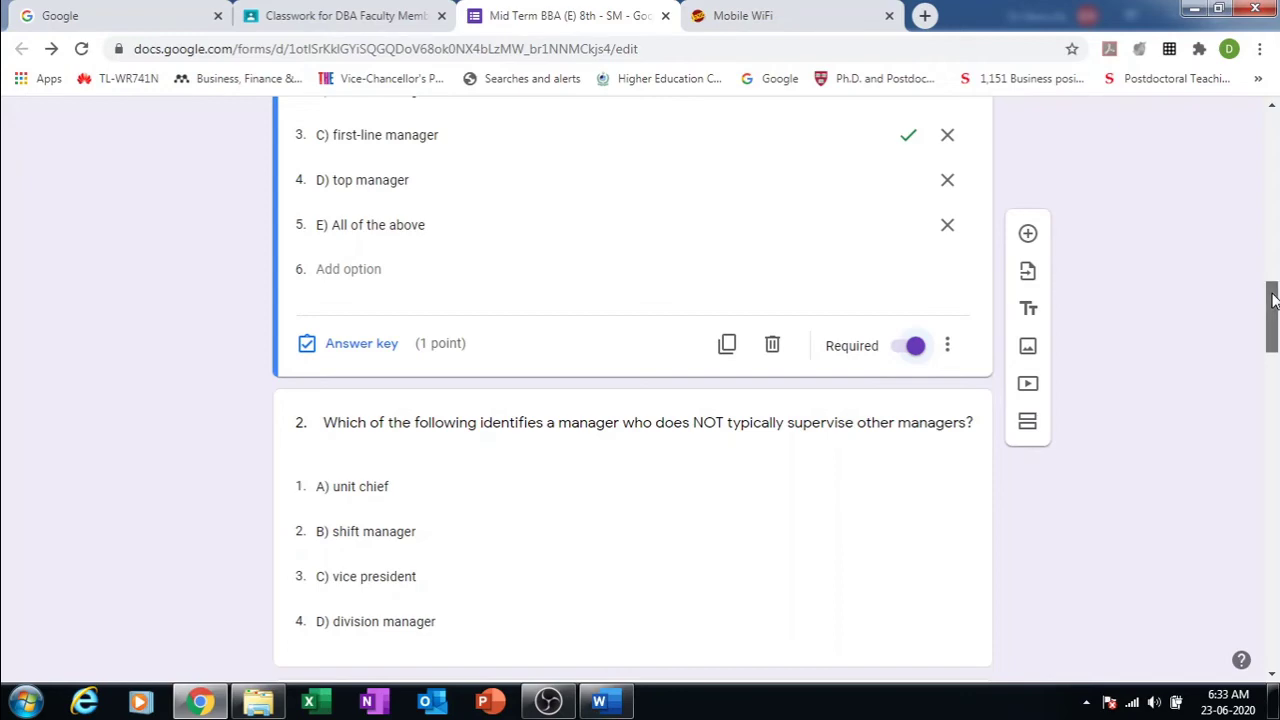
Step: Add a new section before the multiple-choice questions and title it 'Section 11'
drag(1274, 300, 1274, 612)
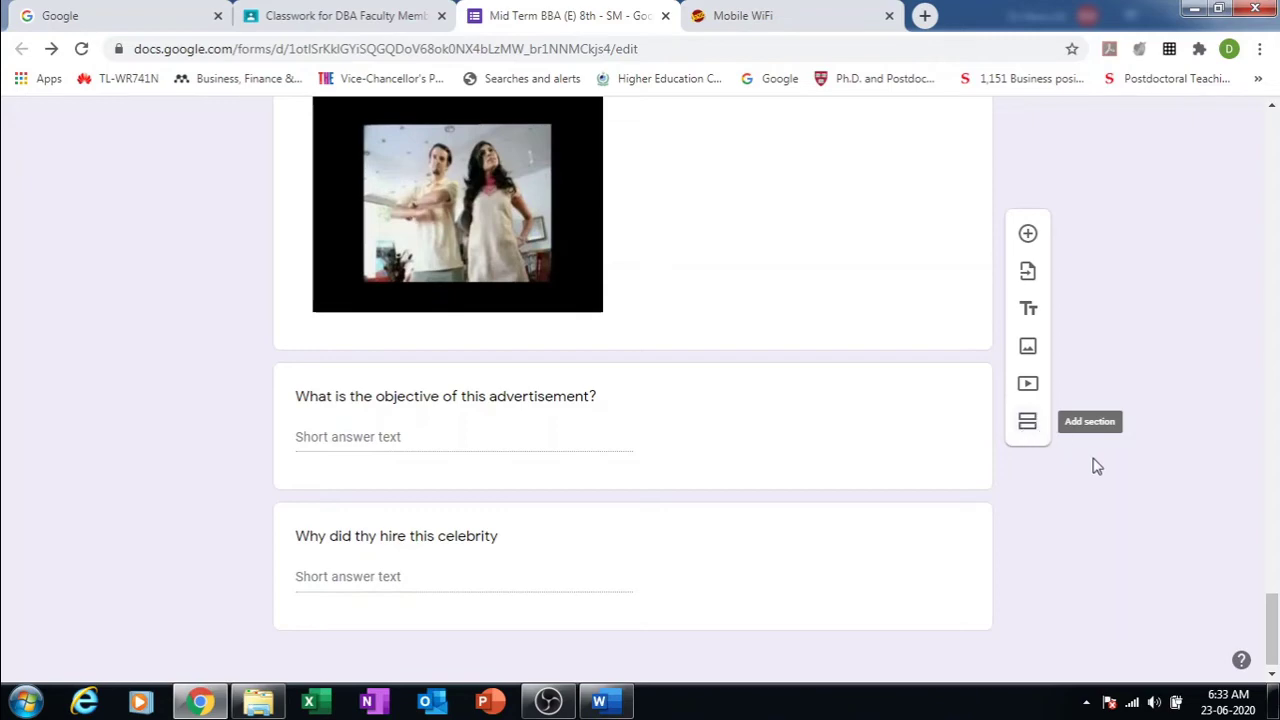
drag(1274, 612, 1203, 231)
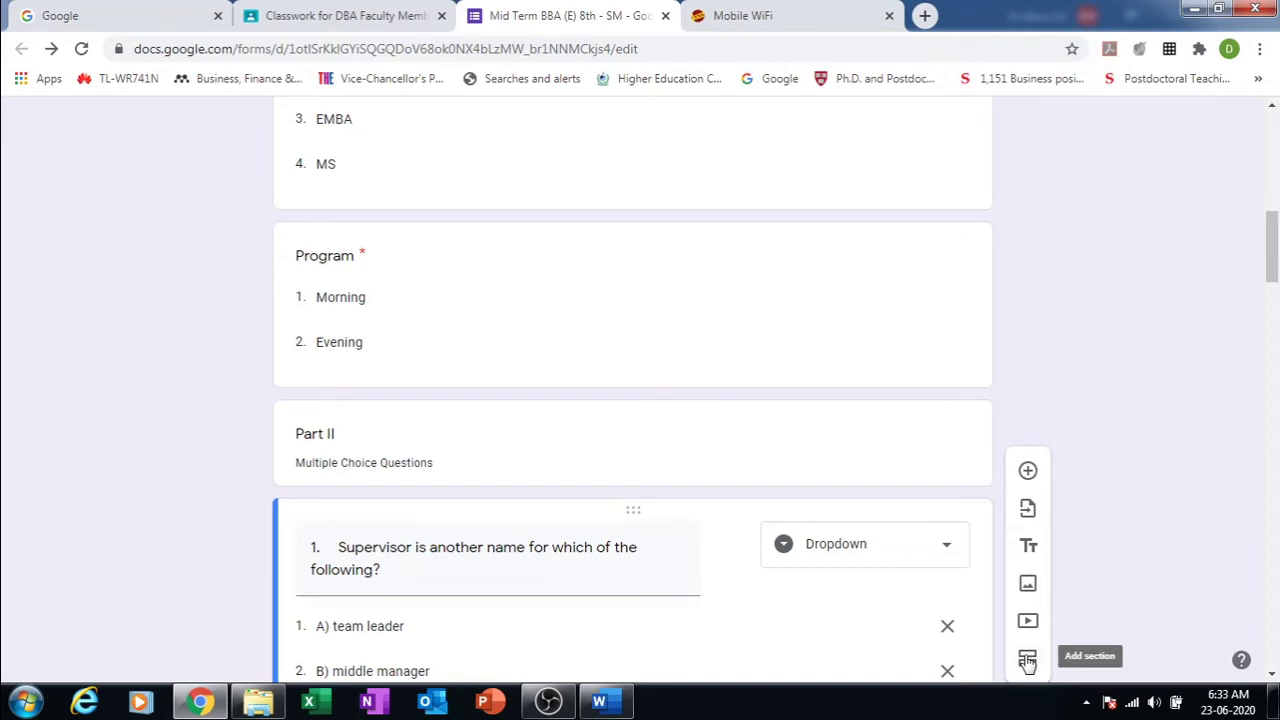
click(723, 339)
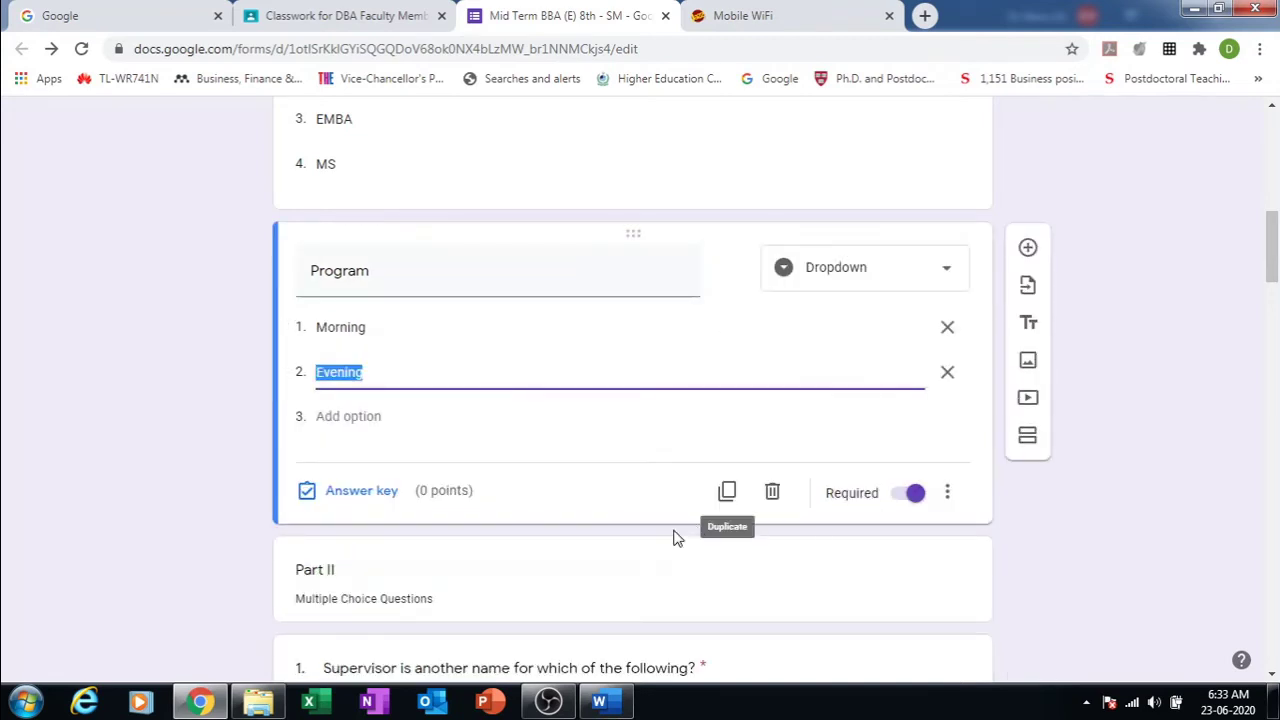
click(666, 557)
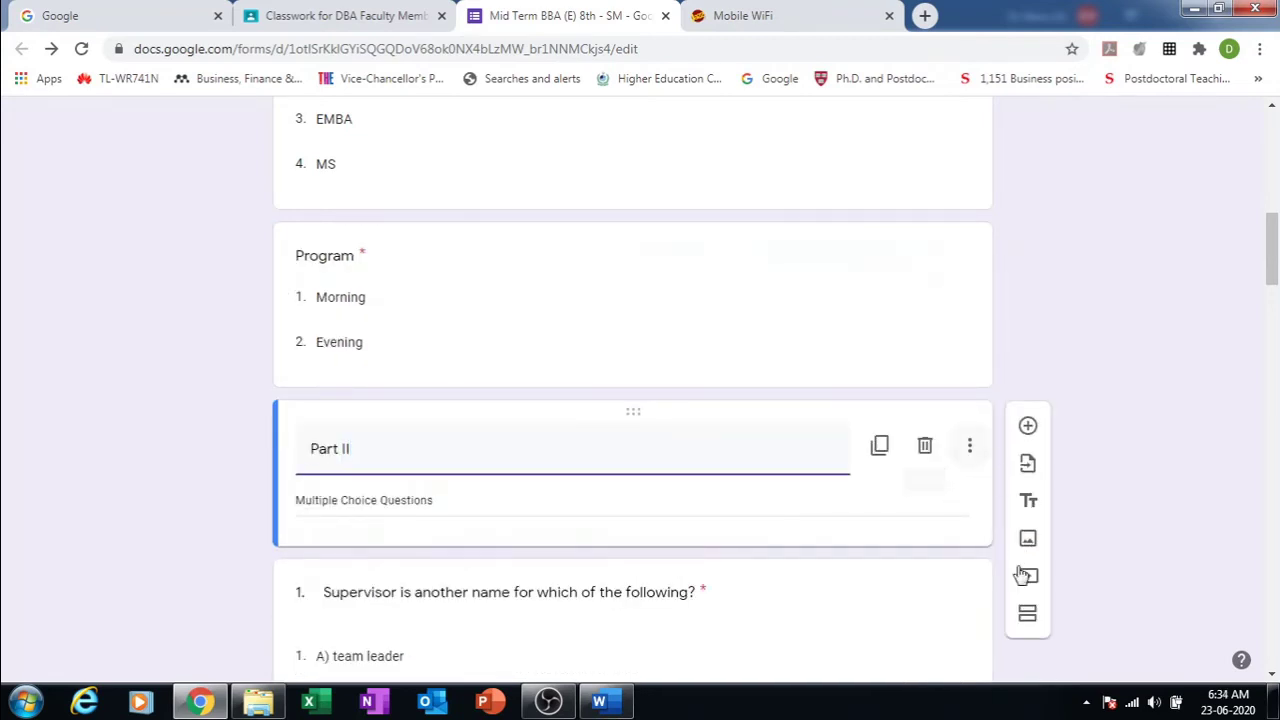
click(1030, 619)
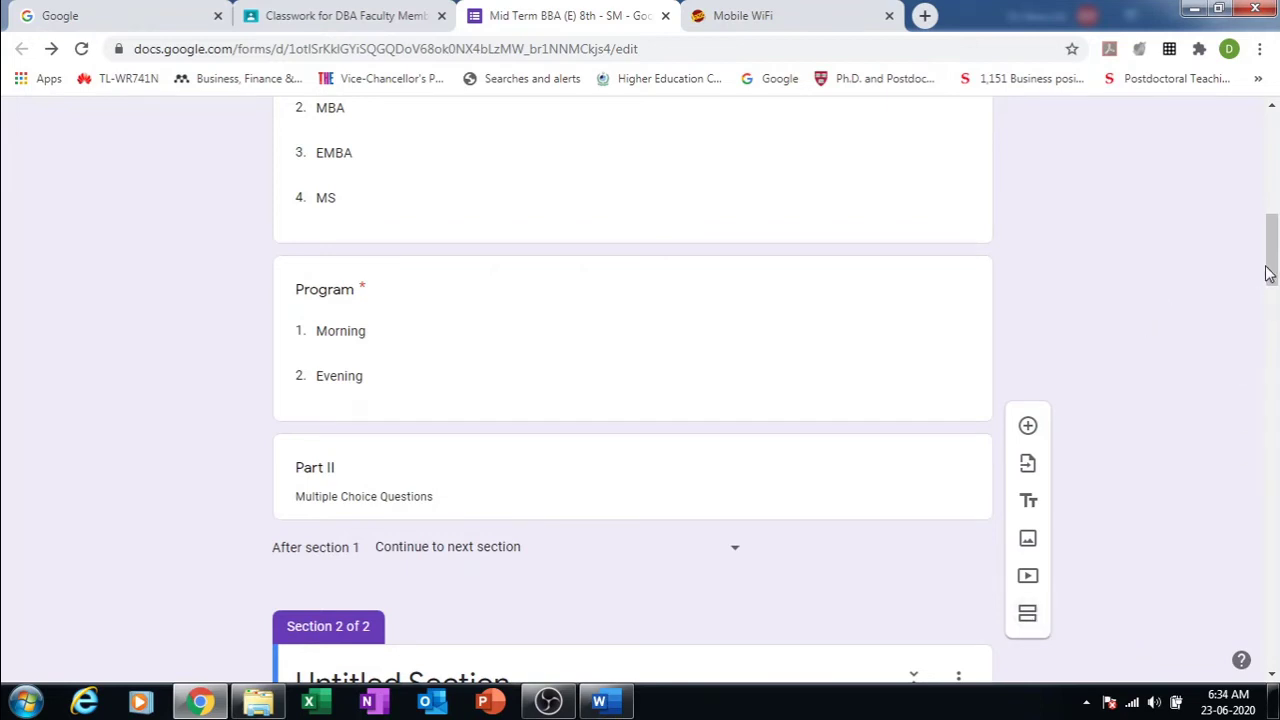
drag(1271, 270, 1272, 296)
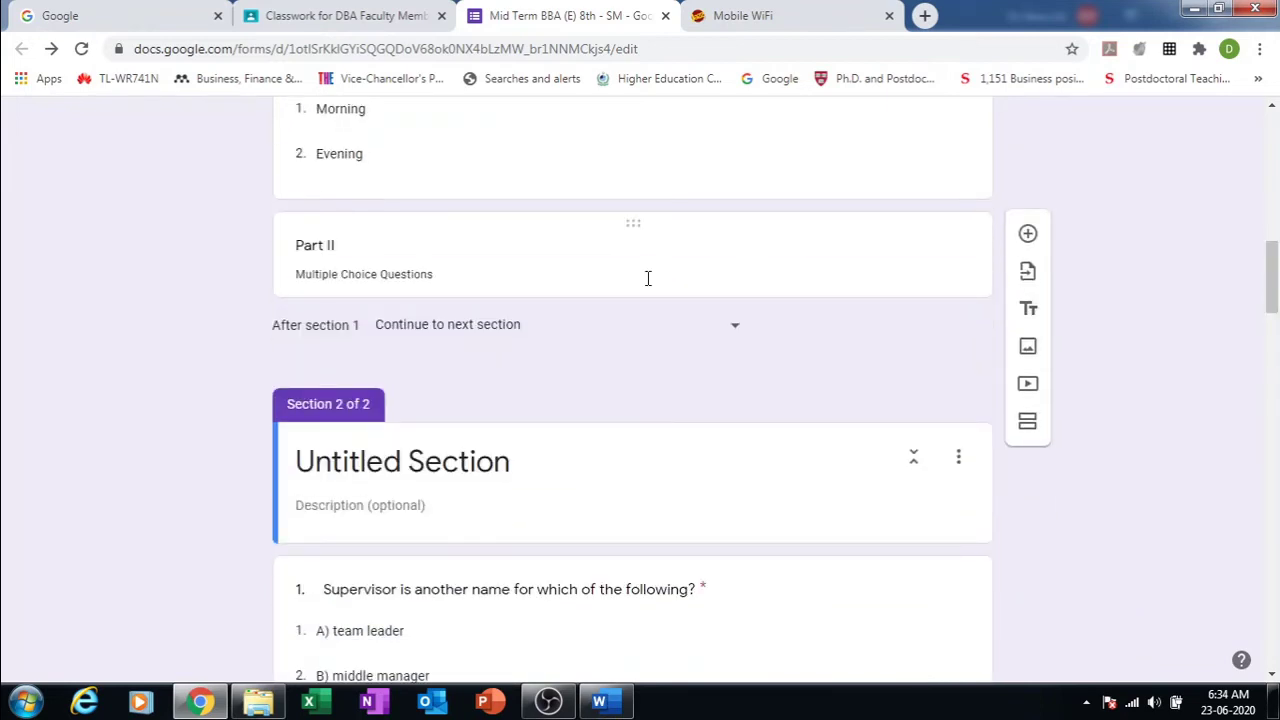
click(555, 252)
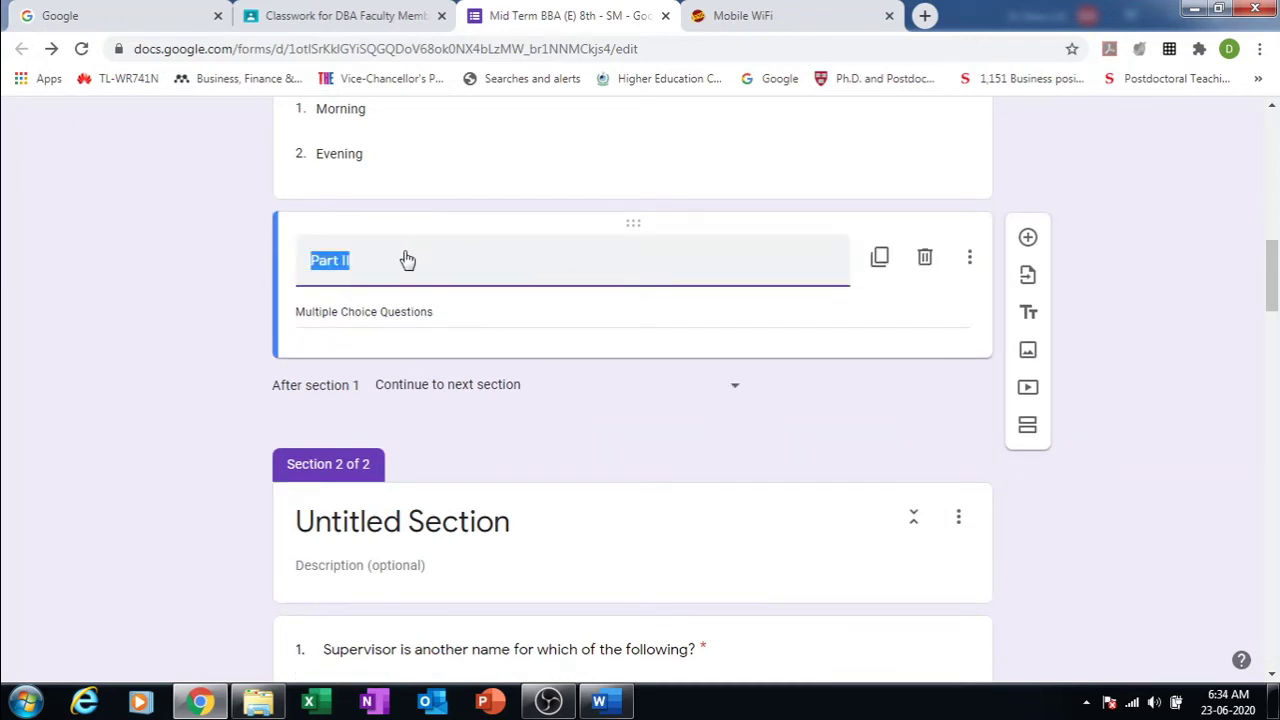
click(409, 521)
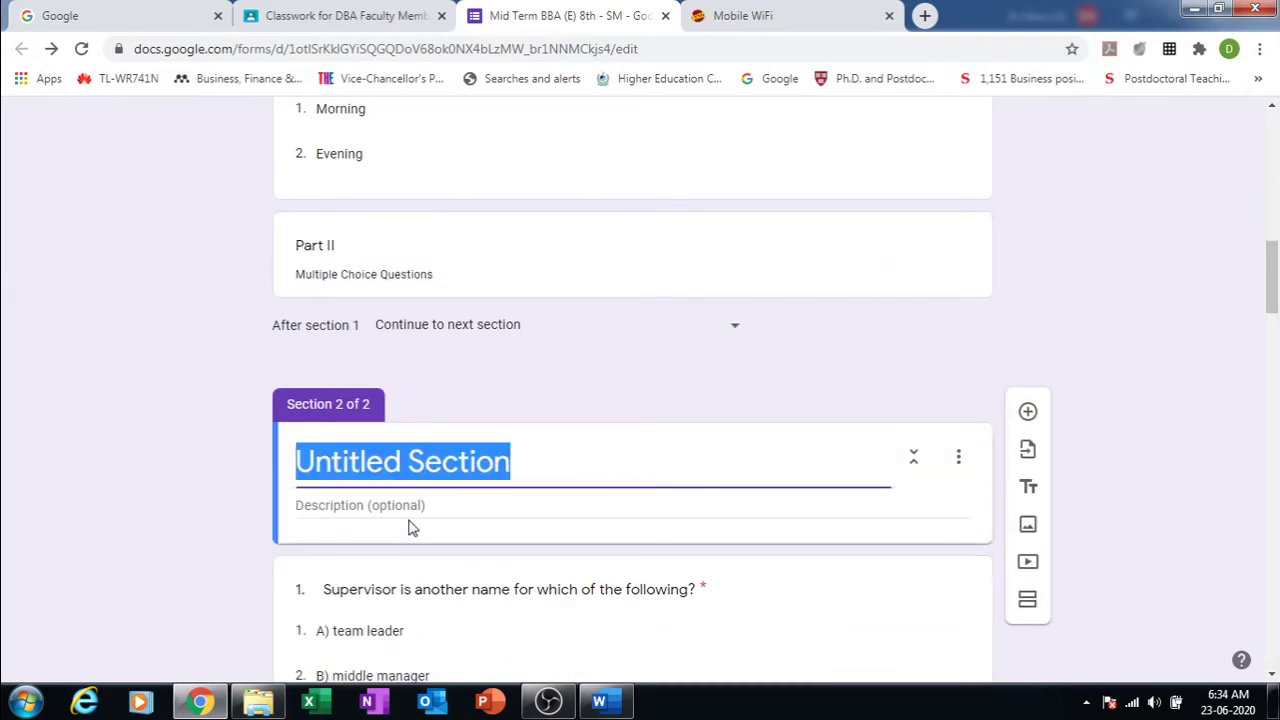
click(409, 461)
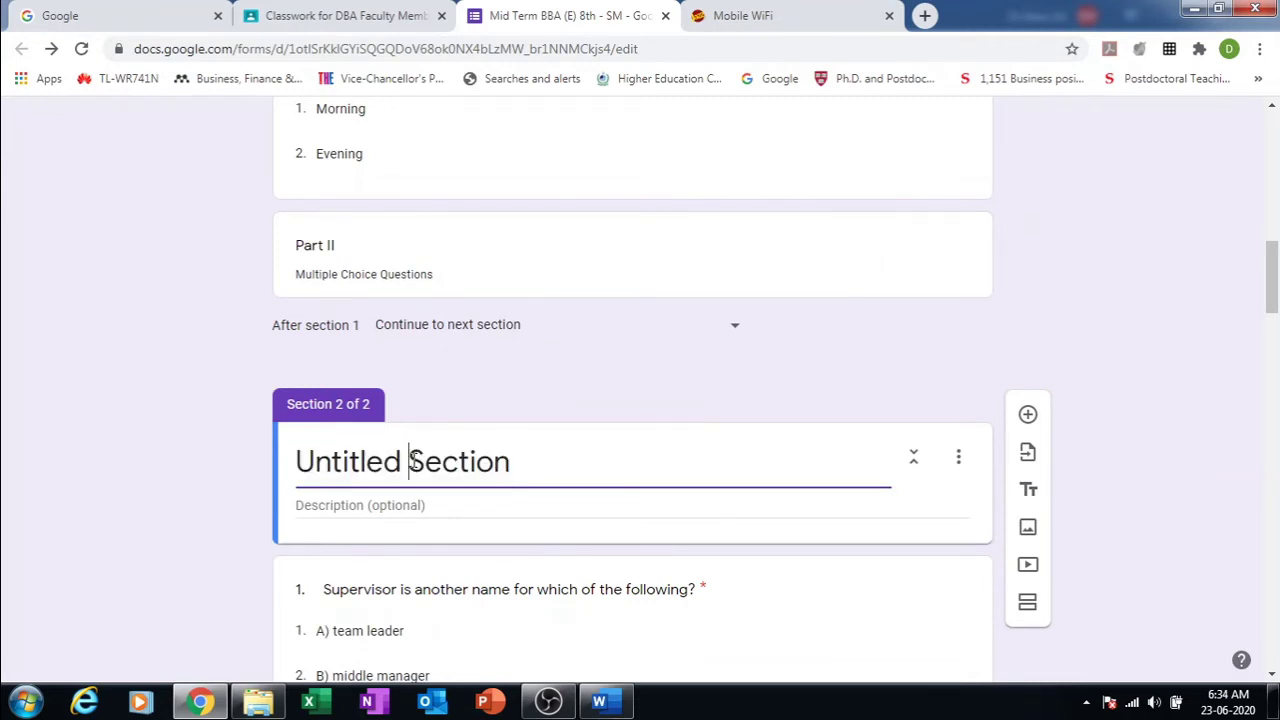
key(BackSpace)
key(BackSpace)
key(BackSpace)
key(BackSpace)
key(BackSpace)
key(BackSpace)
key(BackSpace)
key(BackSpace)
key(BackSpace)
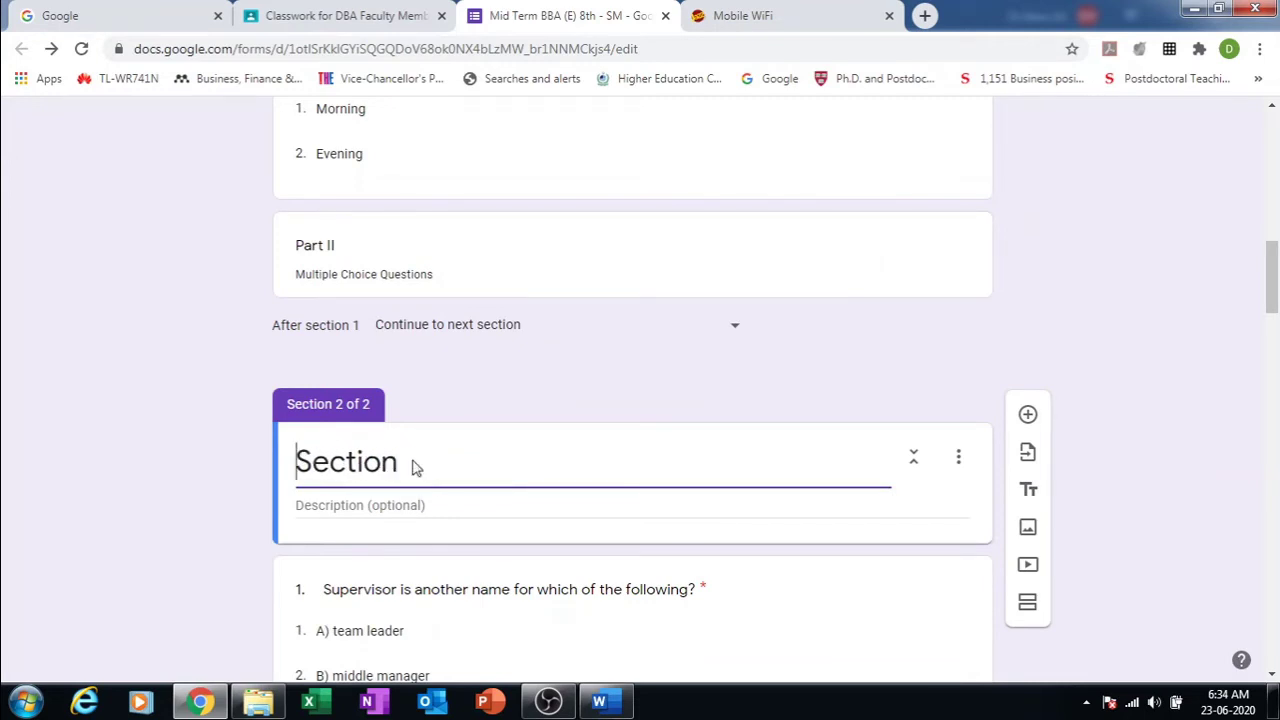
click(413, 460)
text(11)
Step: Copy 'Multiple Choice Questions' from the Part II header into Section 11's description
click(400, 274)
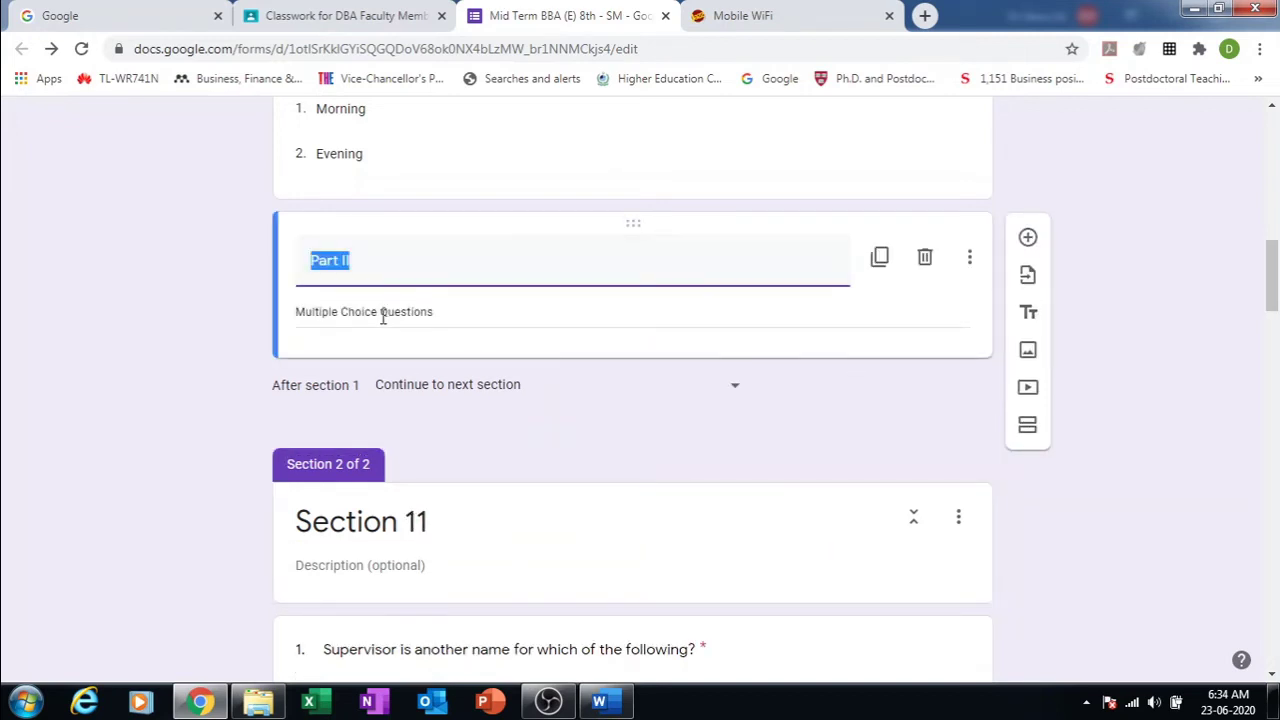
click(382, 317)
key(ctrl+c)
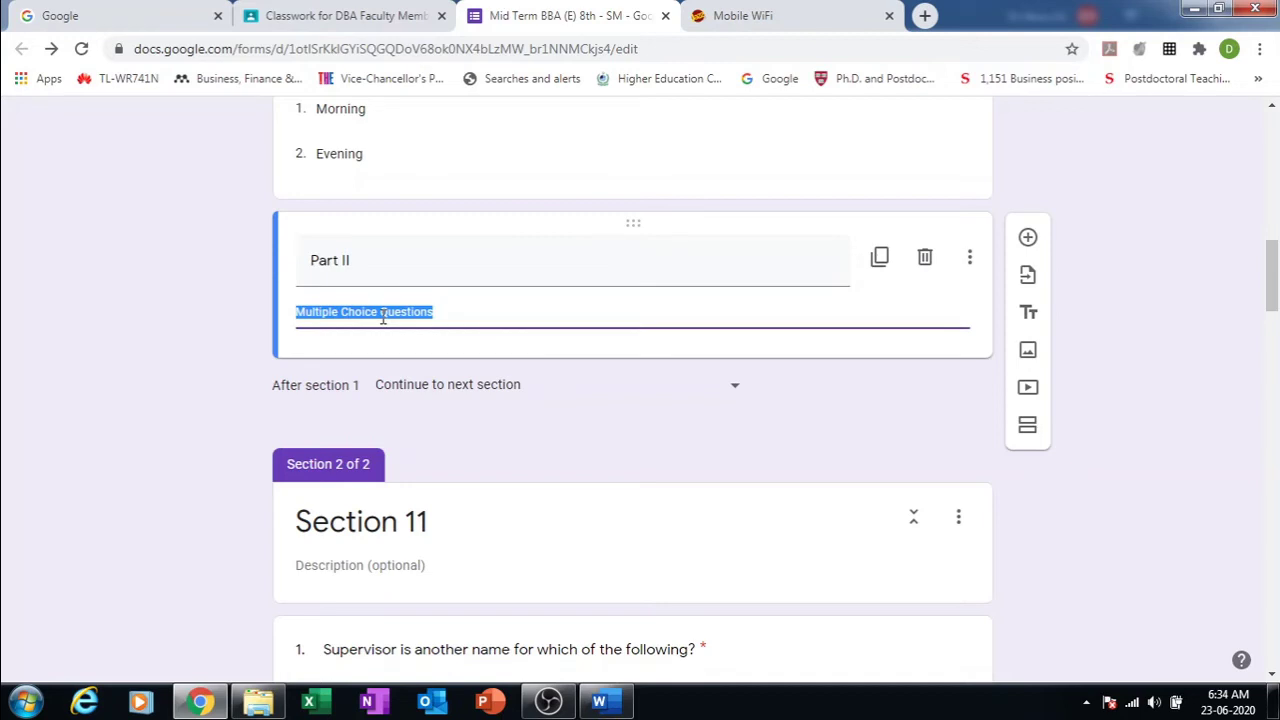
click(380, 568)
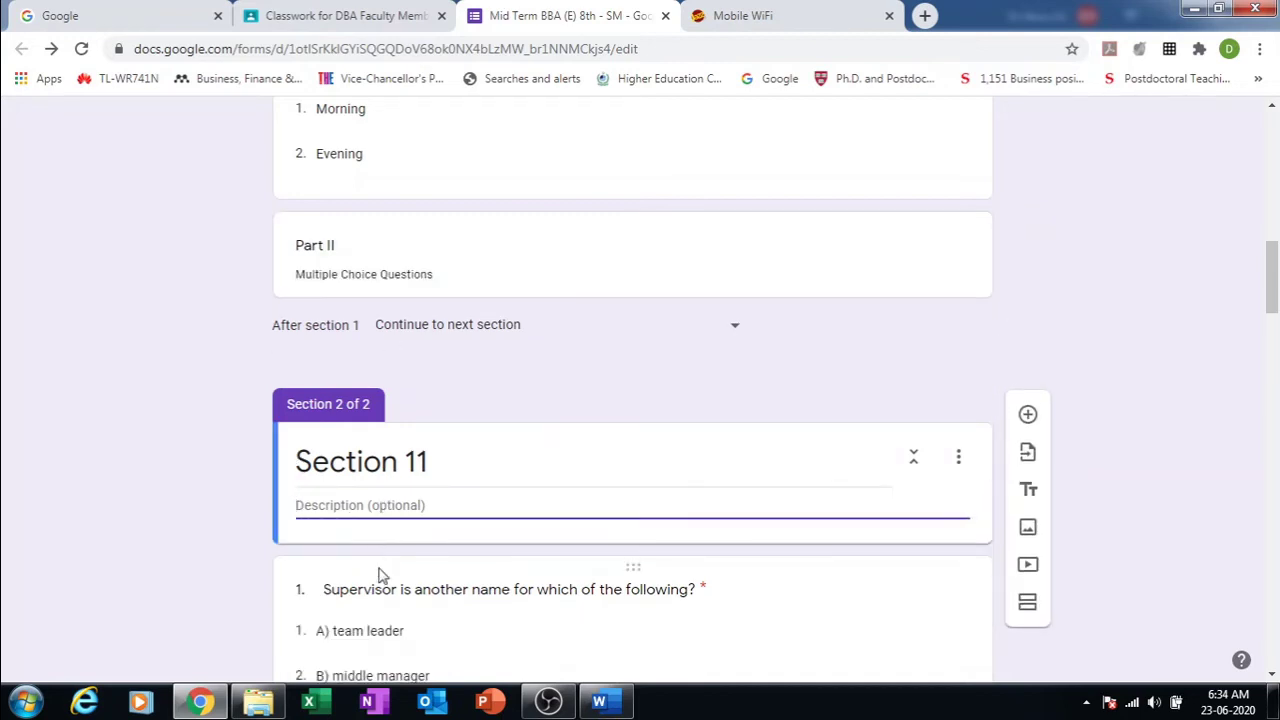
key(ctrl+v)
Step: Delete the now-redundant Part II header item
click(930, 265)
click(926, 262)
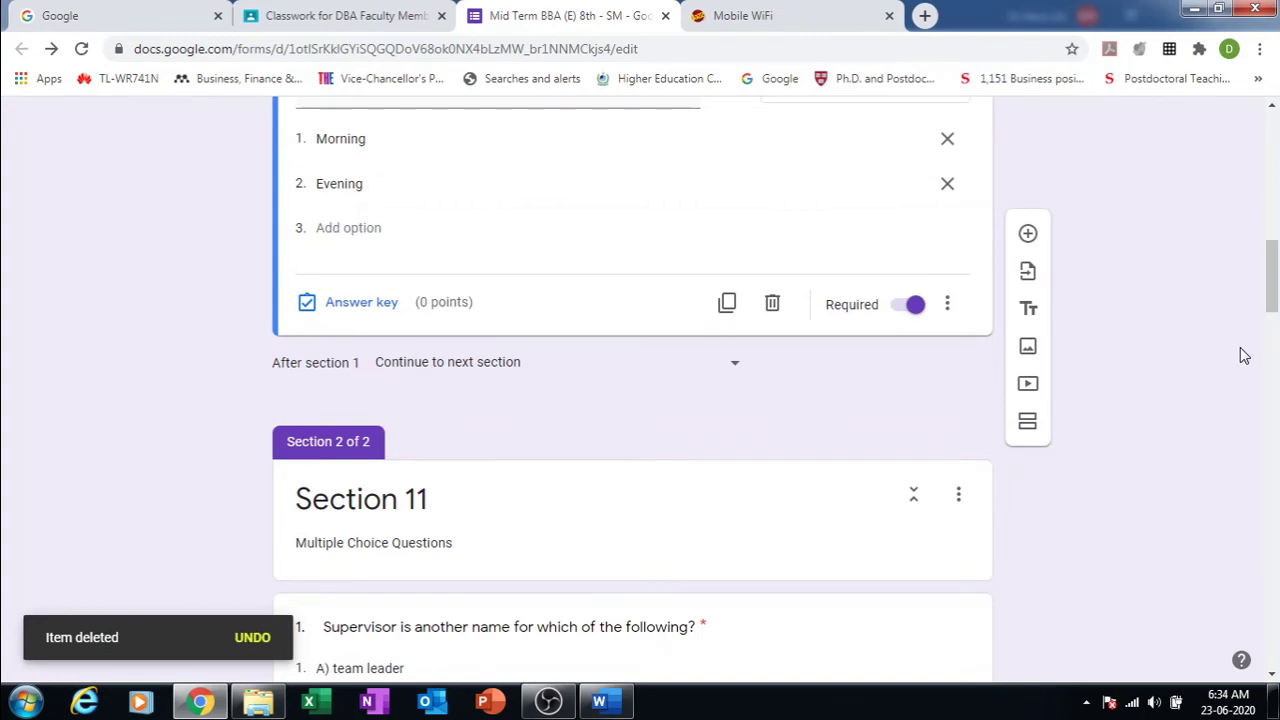
drag(1270, 283, 1234, 163)
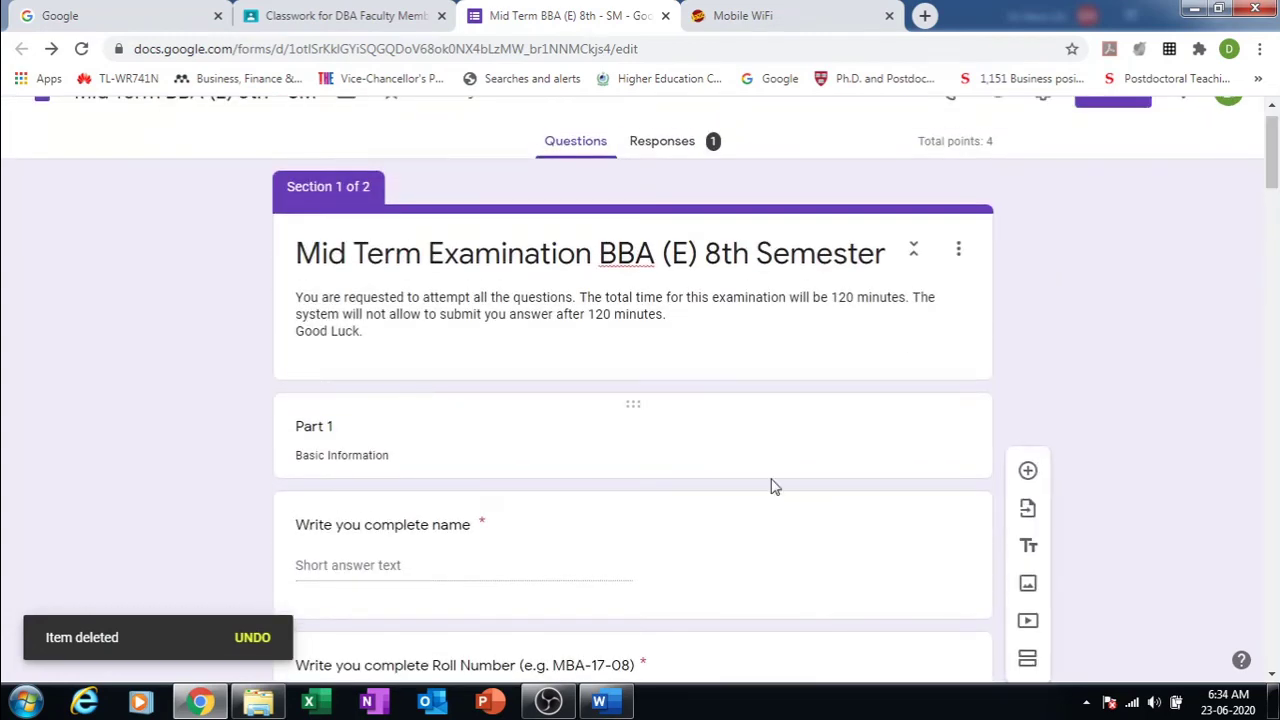
Step: Add a new section after the Part 1 header, titled 'Section 1'
click(776, 430)
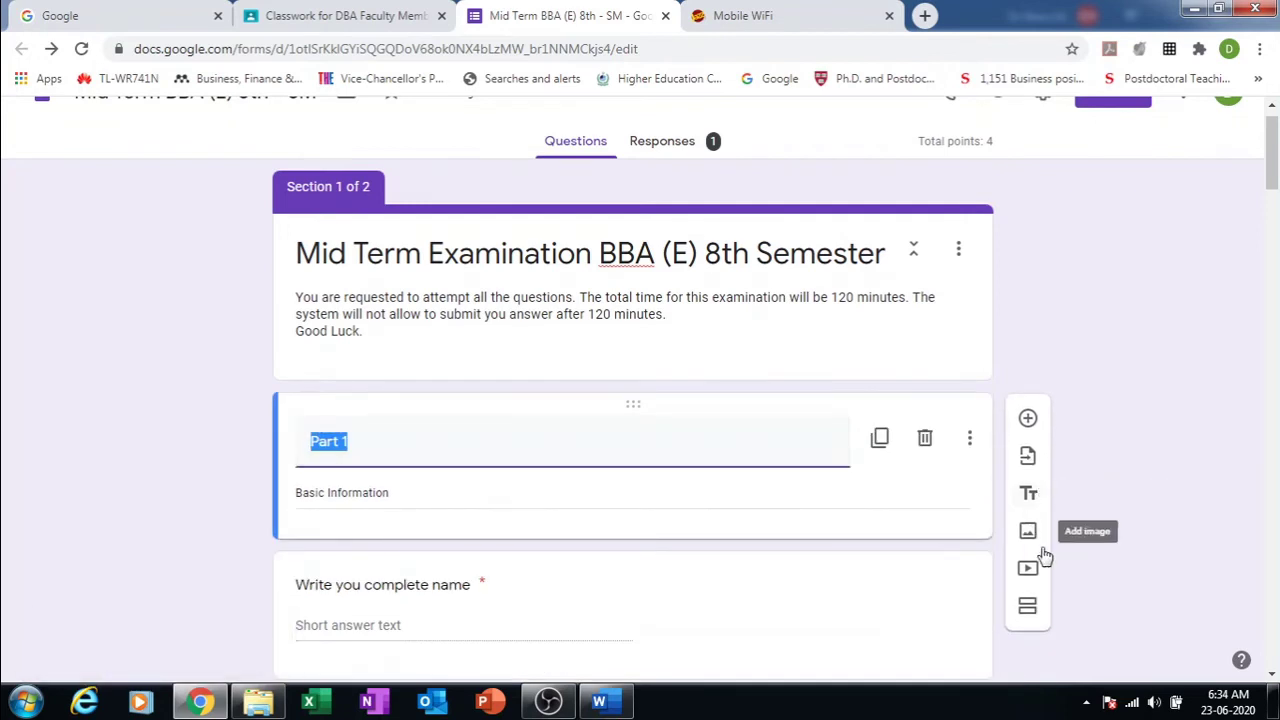
click(1029, 608)
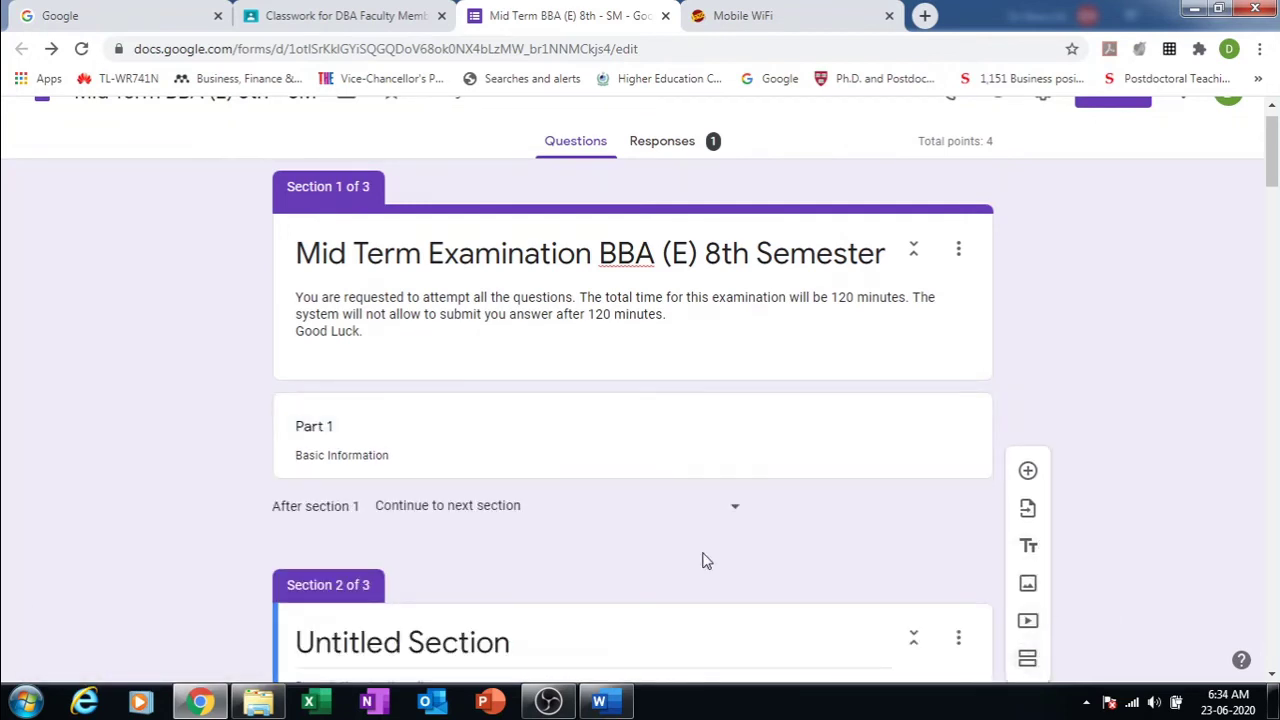
scroll(1274, 150, down, 3)
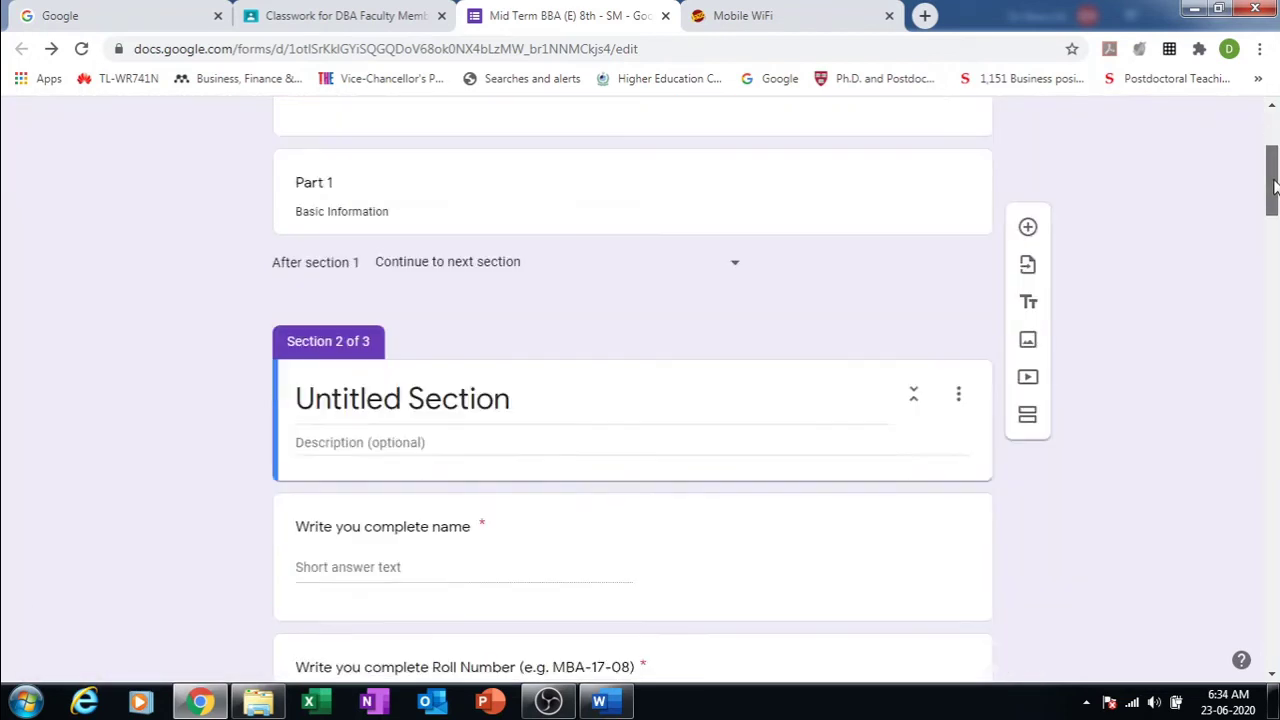
click(413, 312)
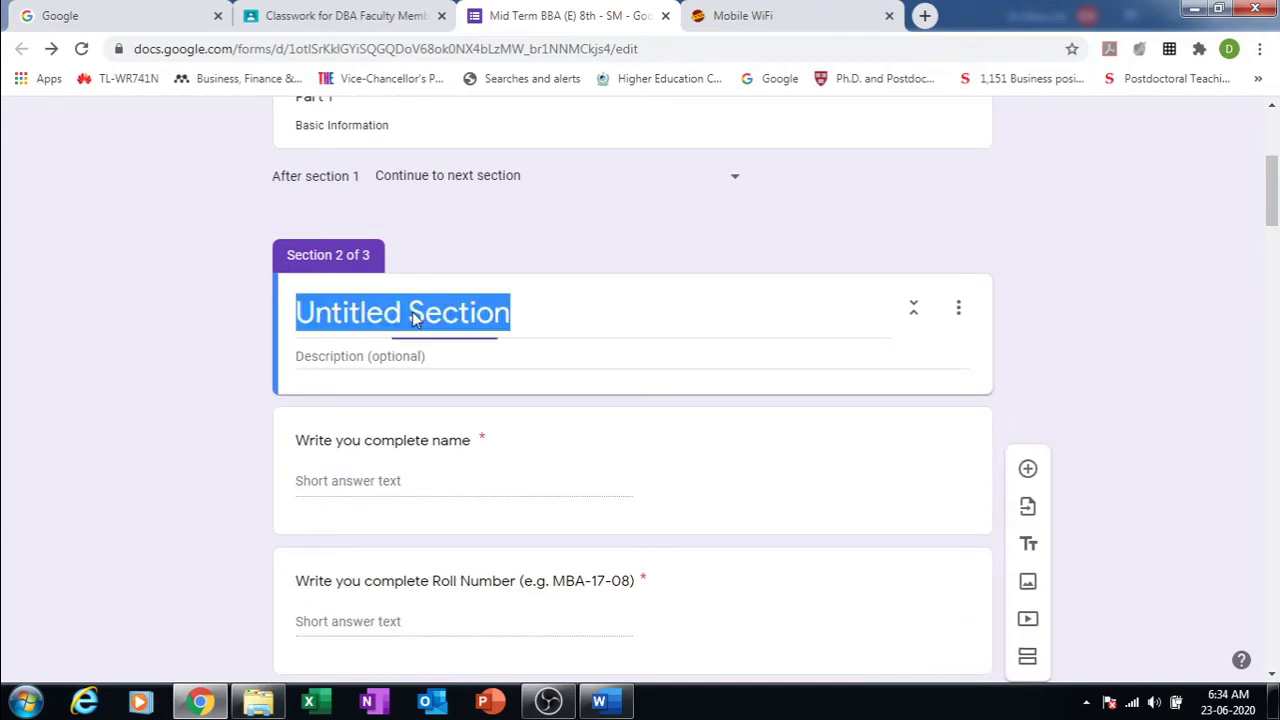
click(409, 312)
key(BackSpace)
key(BackSpace)
key(BackSpace)
key(BackSpace)
key(BackSpace)
key(BackSpace)
key(BackSpace)
key(BackSpace)
key(BackSpace)
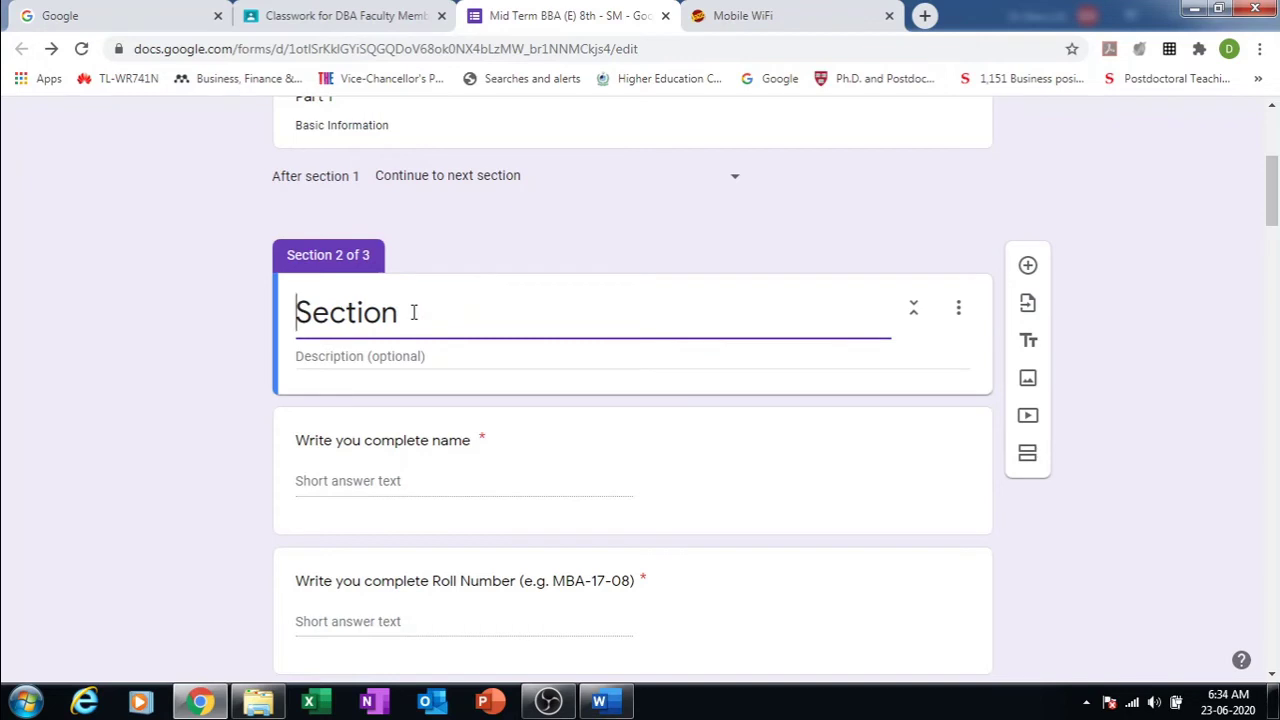
click(413, 312)
click(638, 228)
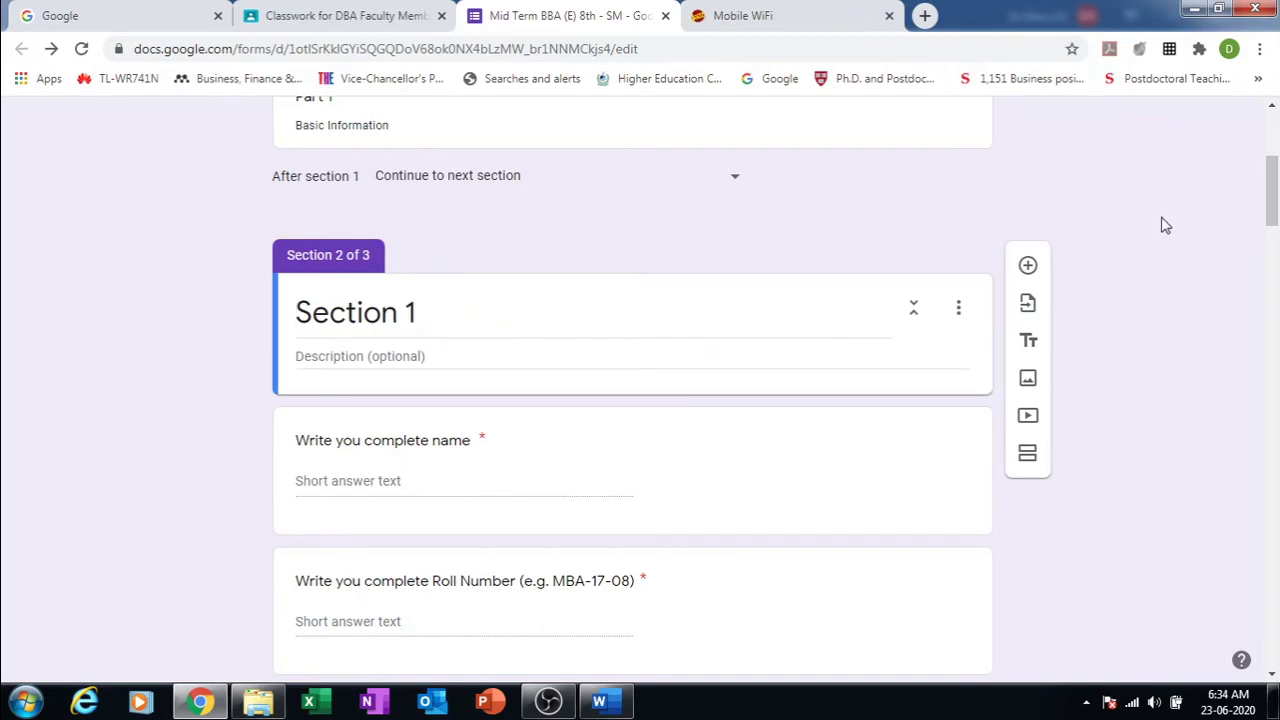
Step: Delete the Part 1 header item
drag(1268, 197, 1268, 166)
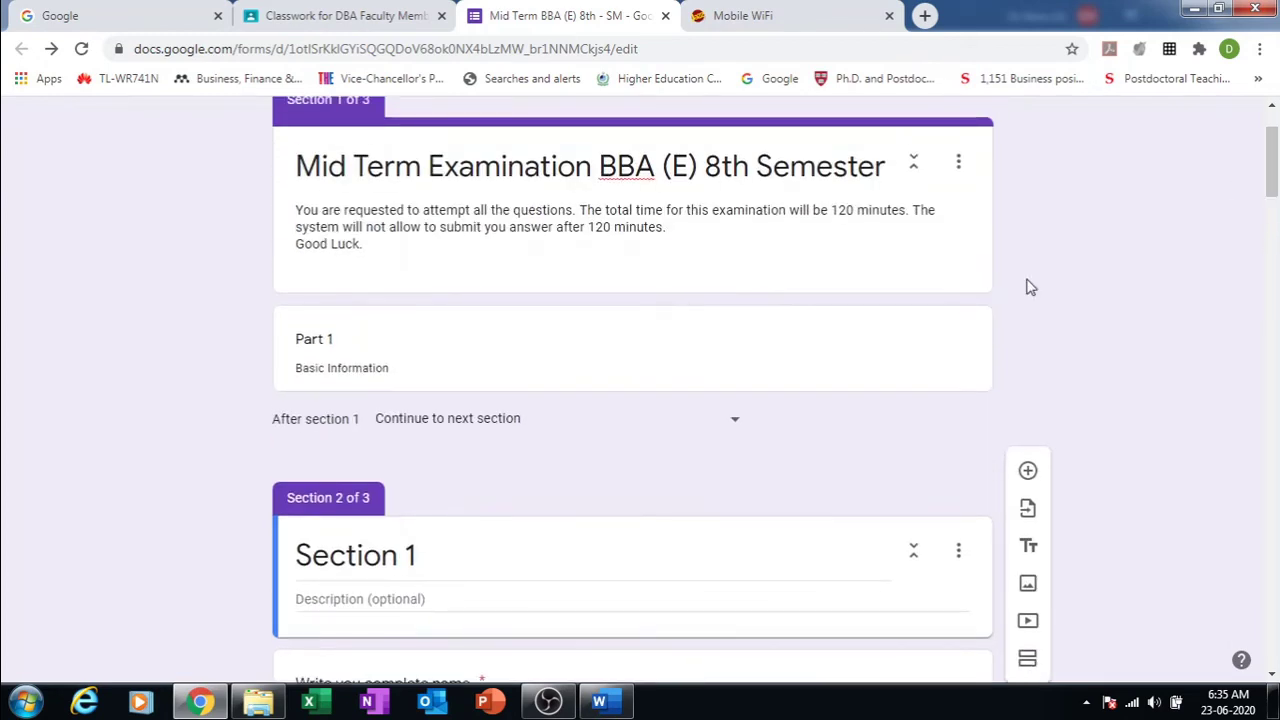
click(894, 345)
click(924, 351)
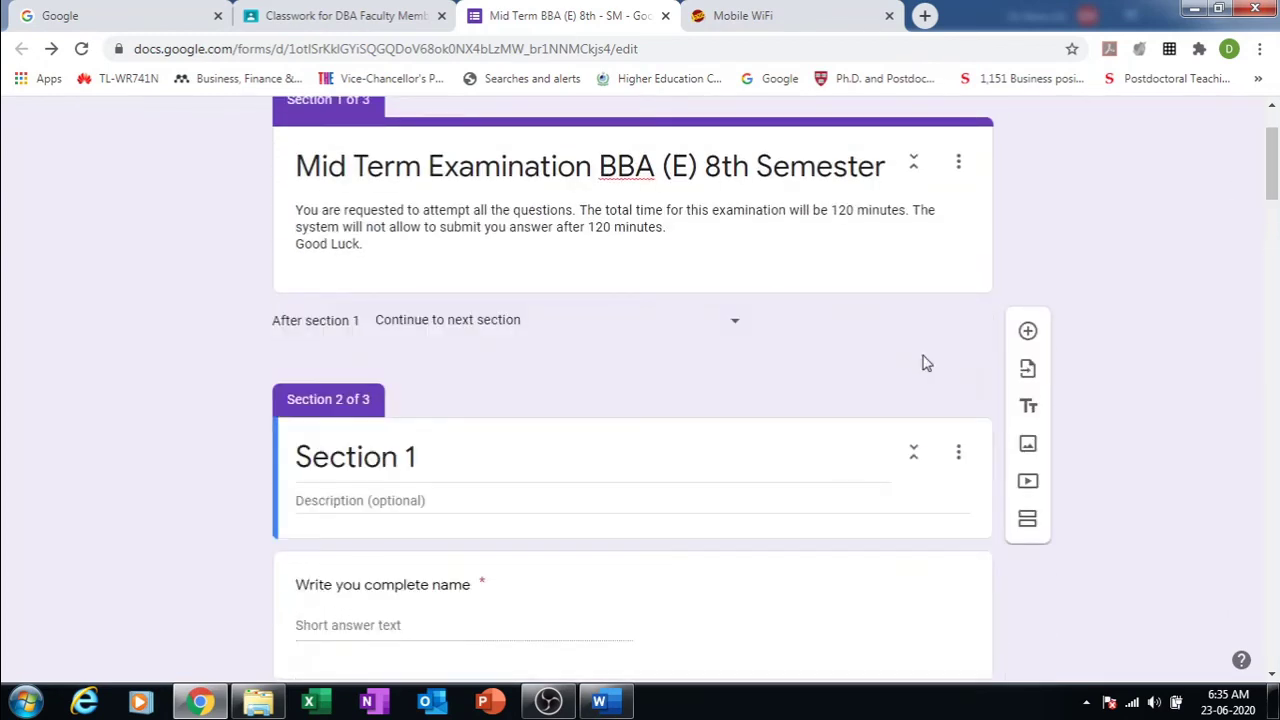
Step: Enter 'Basic Information' as the Section 1 description
click(599, 500)
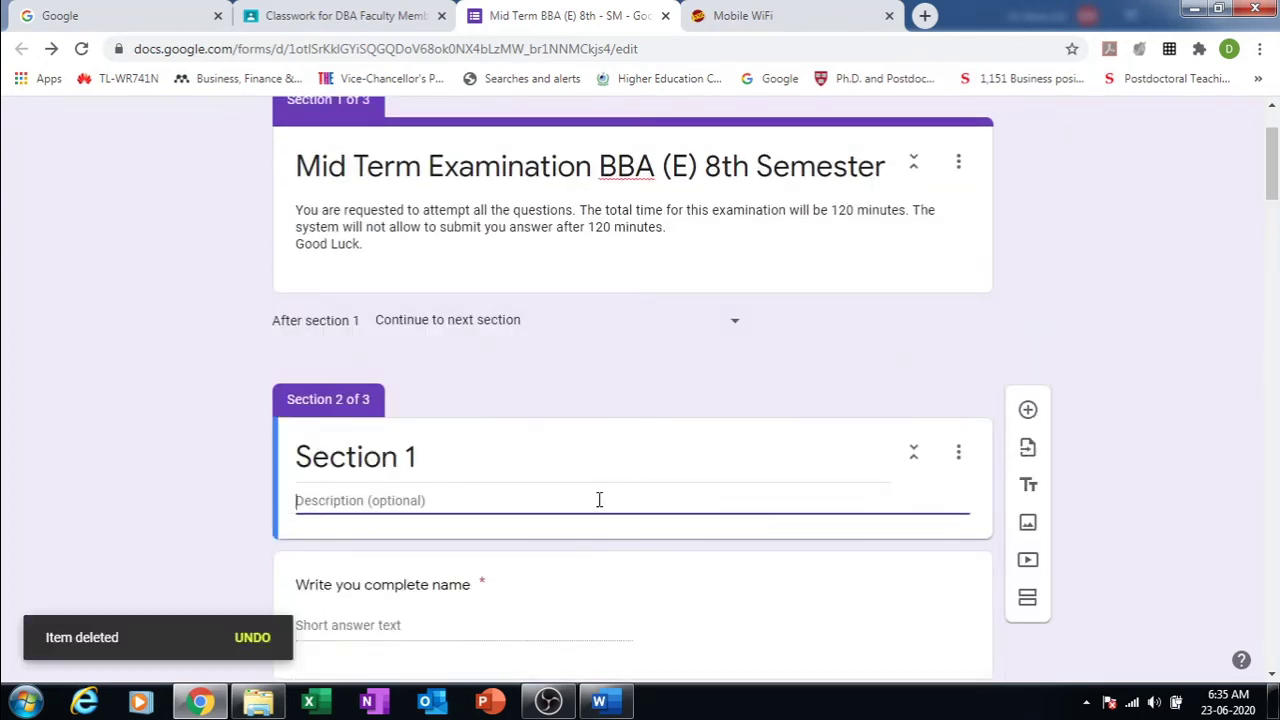
text(Basic In)
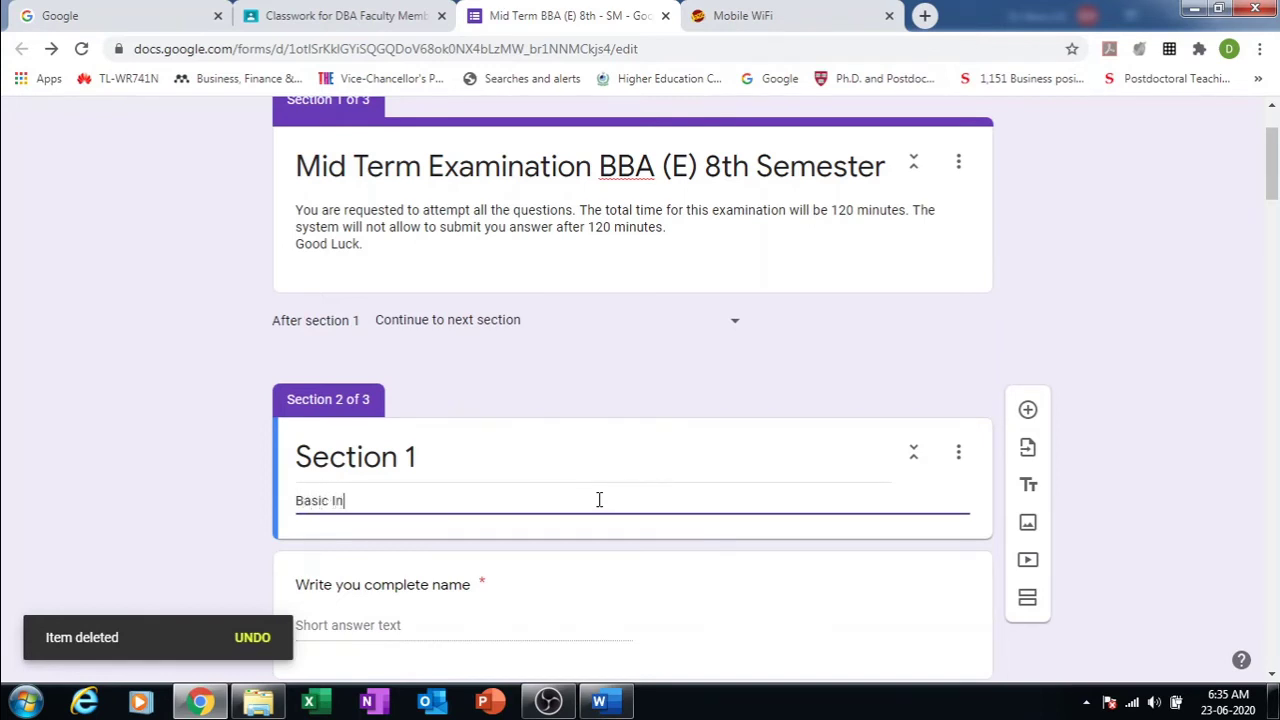
text(formaiton)
key(BackSpace)
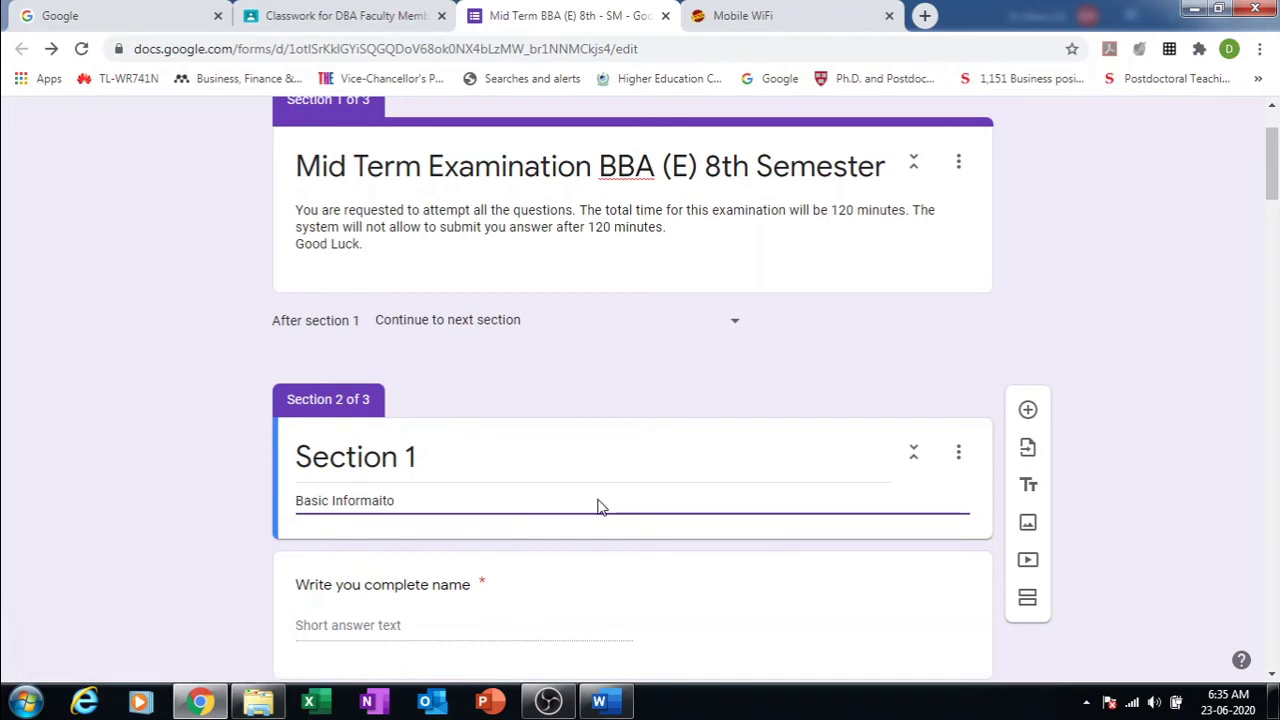
text(on)
click(1152, 350)
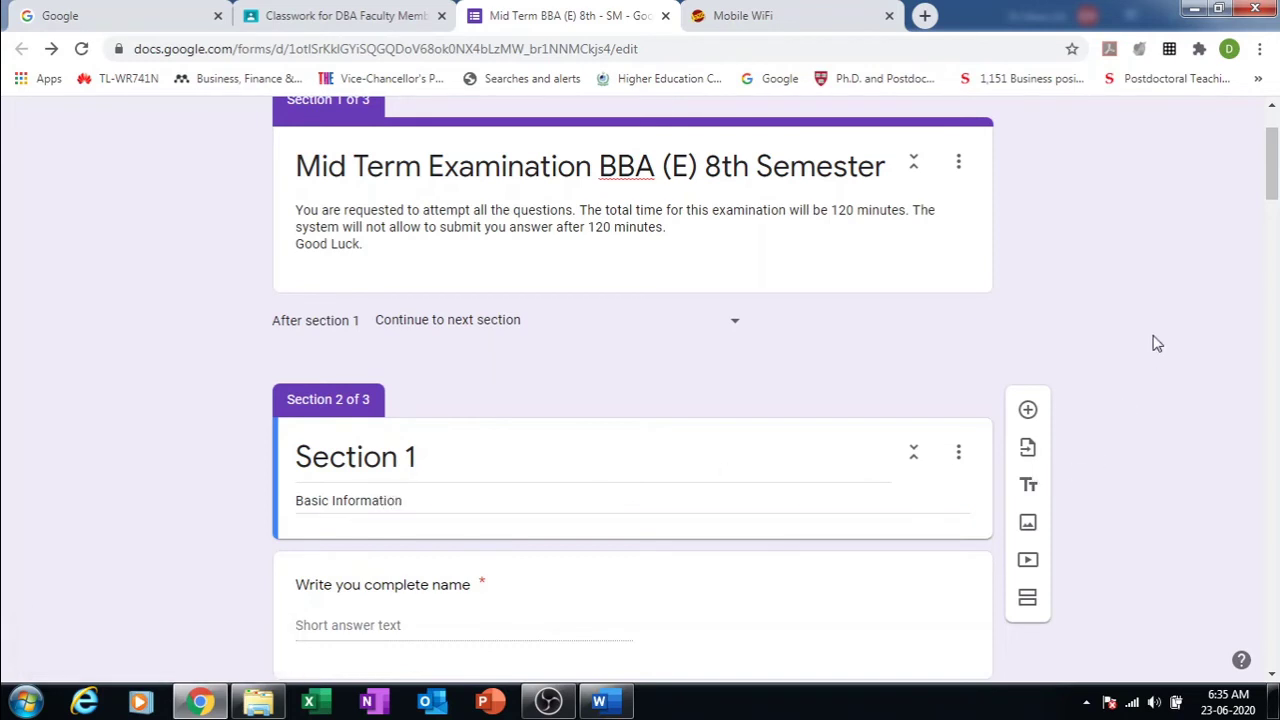
Step: Delete the Section 1 section from its options menu
drag(1272, 181, 1273, 155)
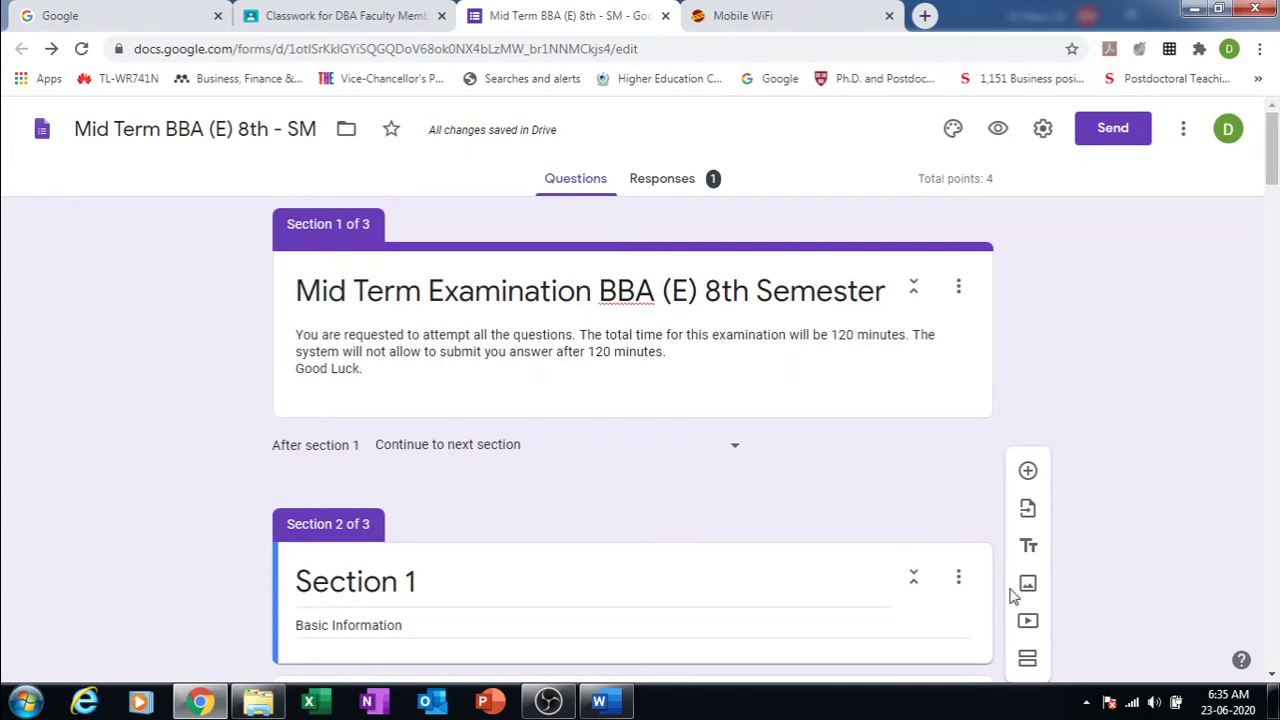
click(670, 594)
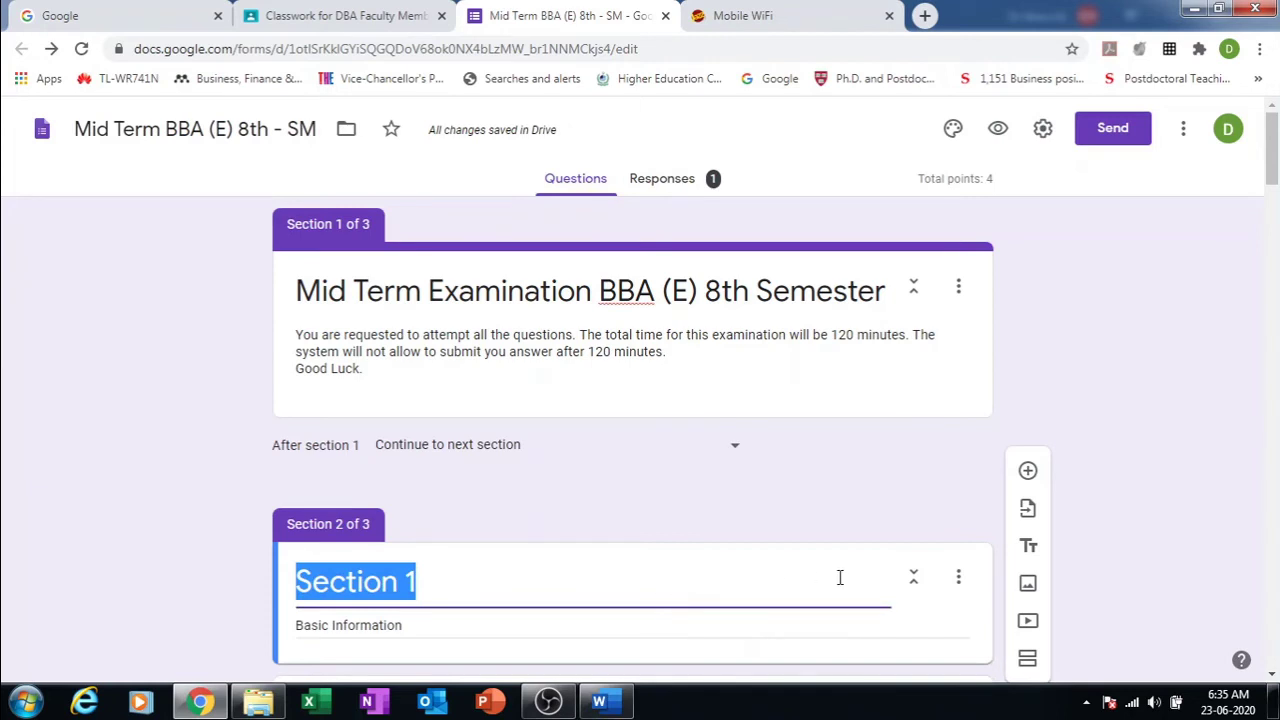
click(960, 580)
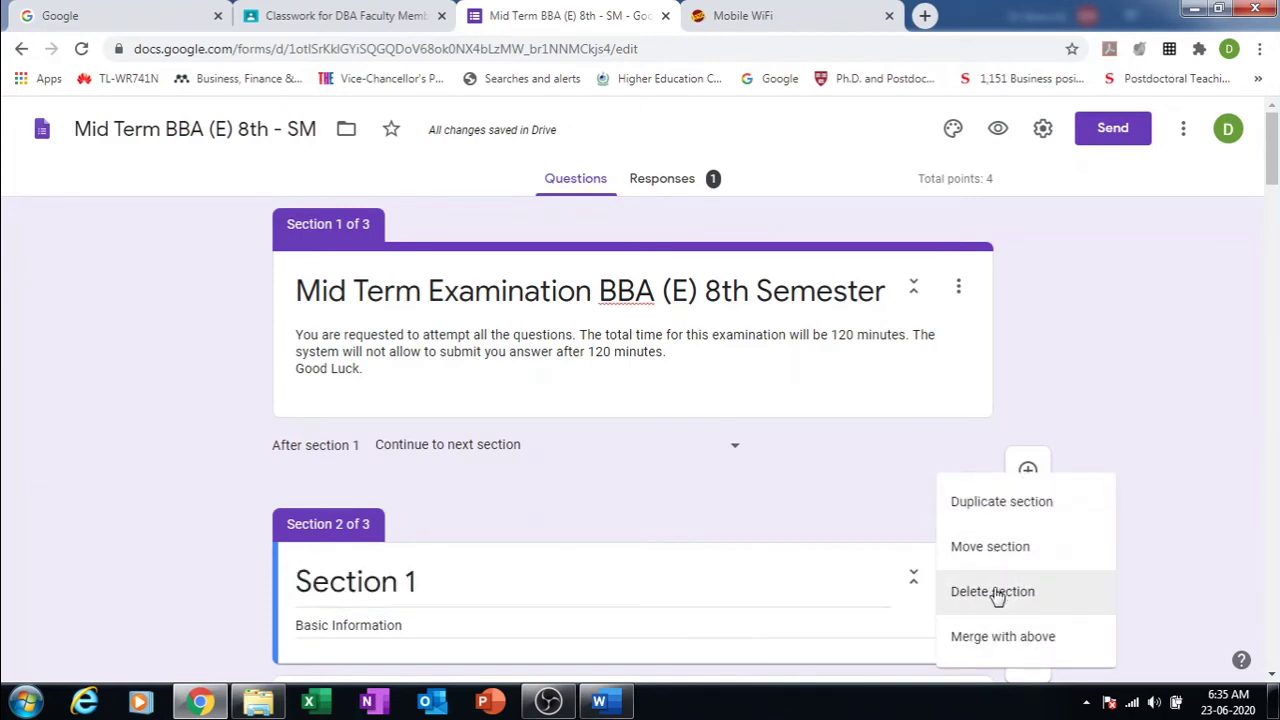
click(993, 594)
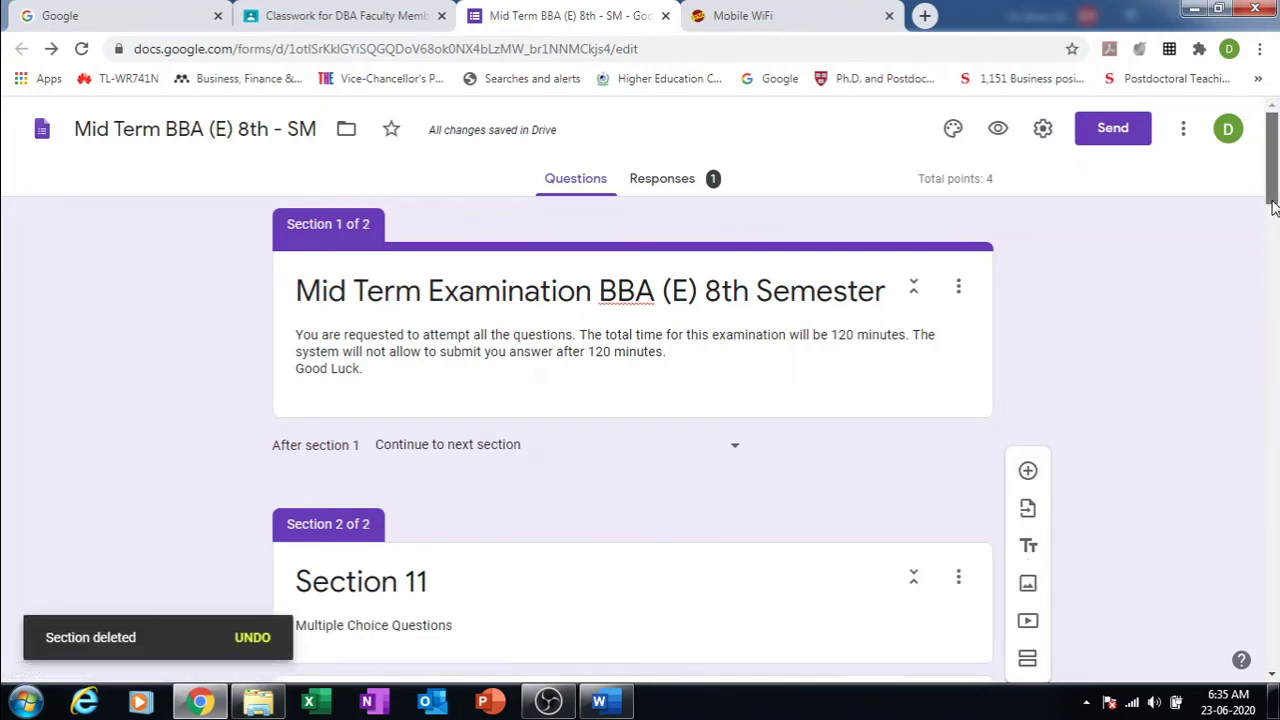
Step: Open the Move section dialog for Section 11 and cancel without reordering
scroll(1273, 270, down, 3)
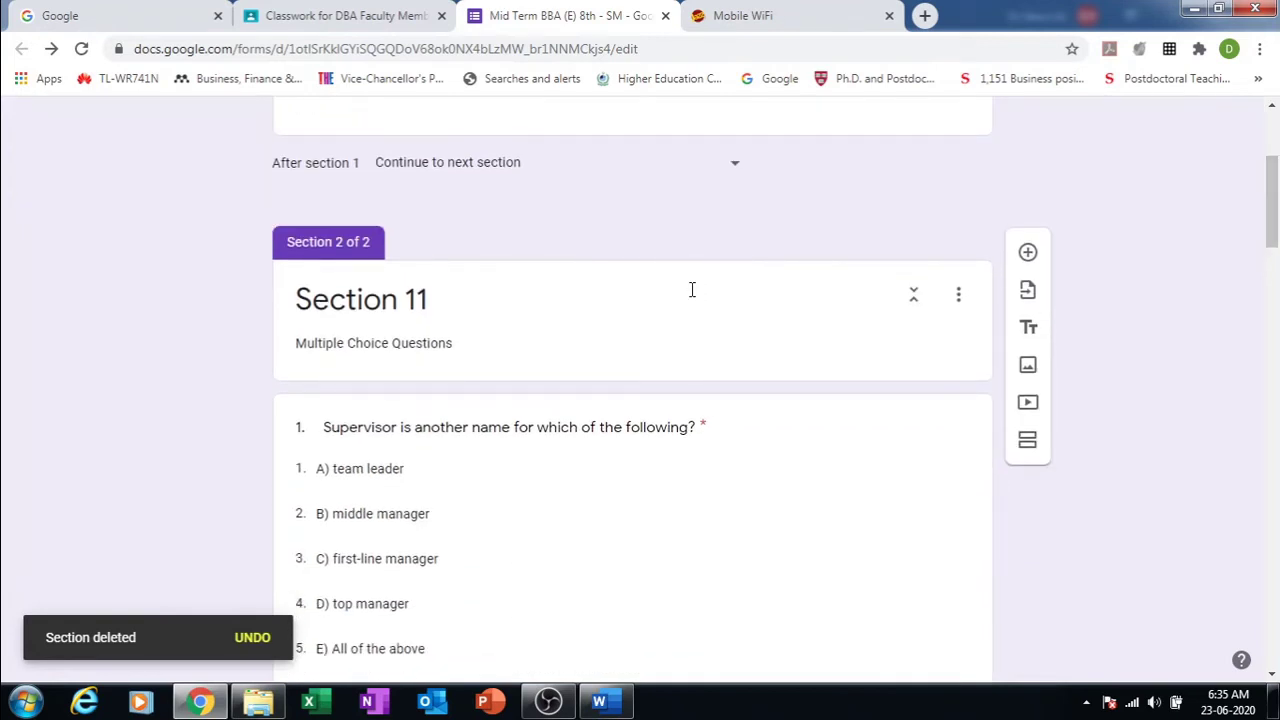
triple_click(560, 338)
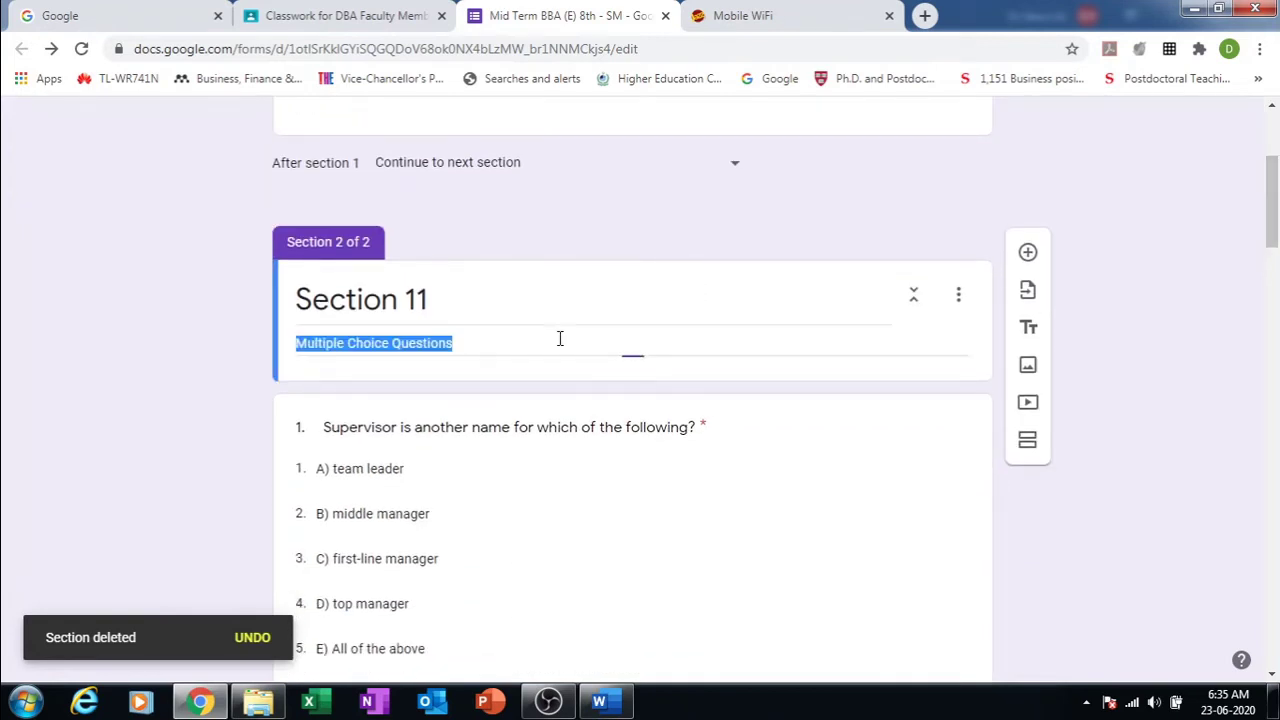
click(558, 278)
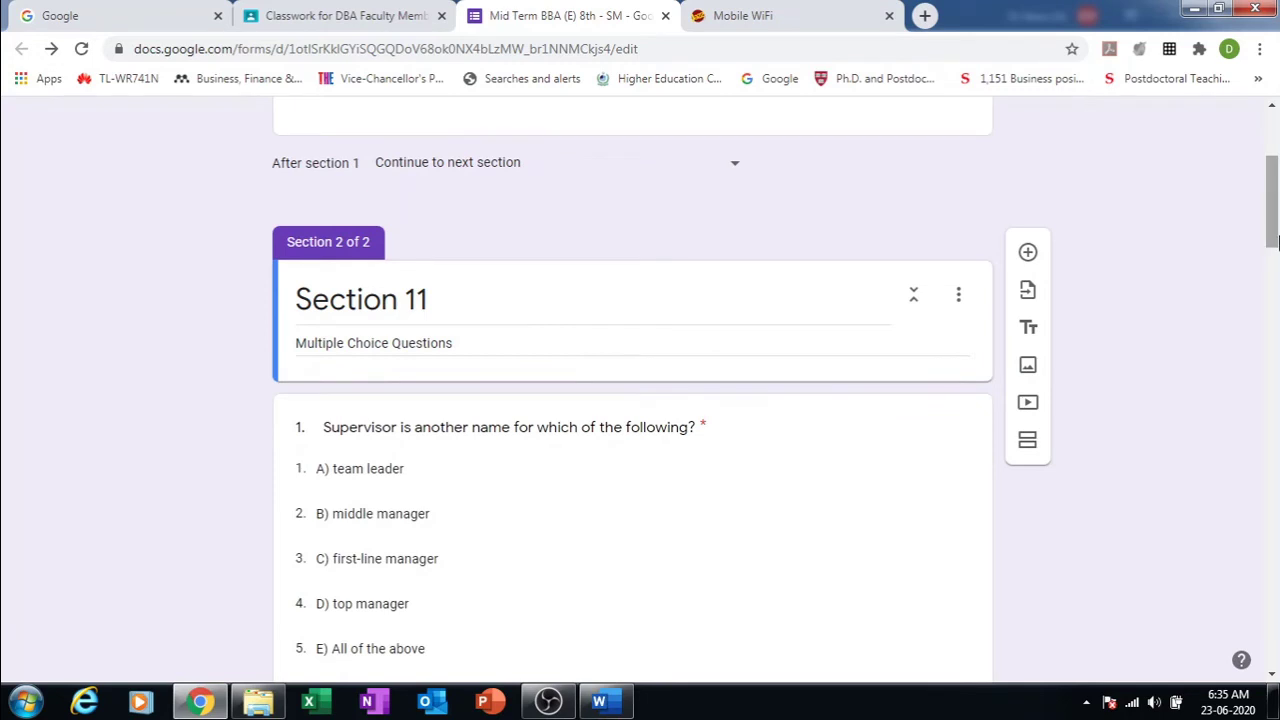
click(868, 293)
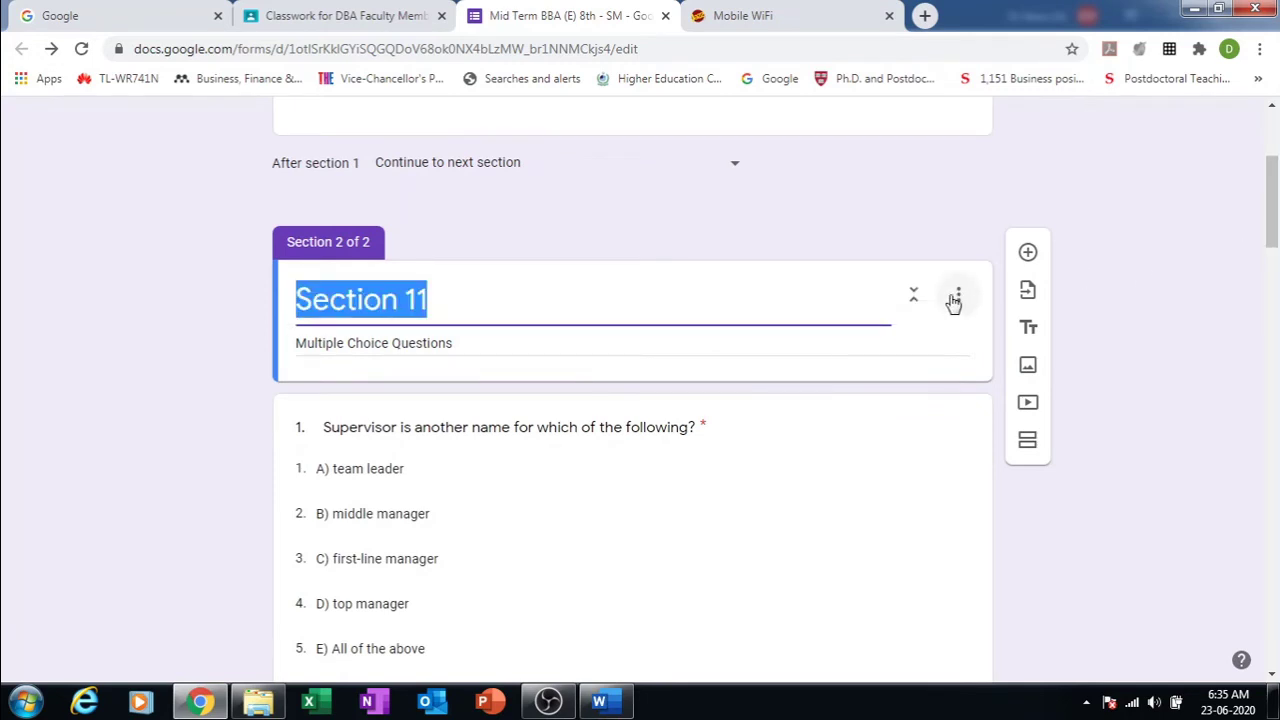
click(958, 294)
click(984, 391)
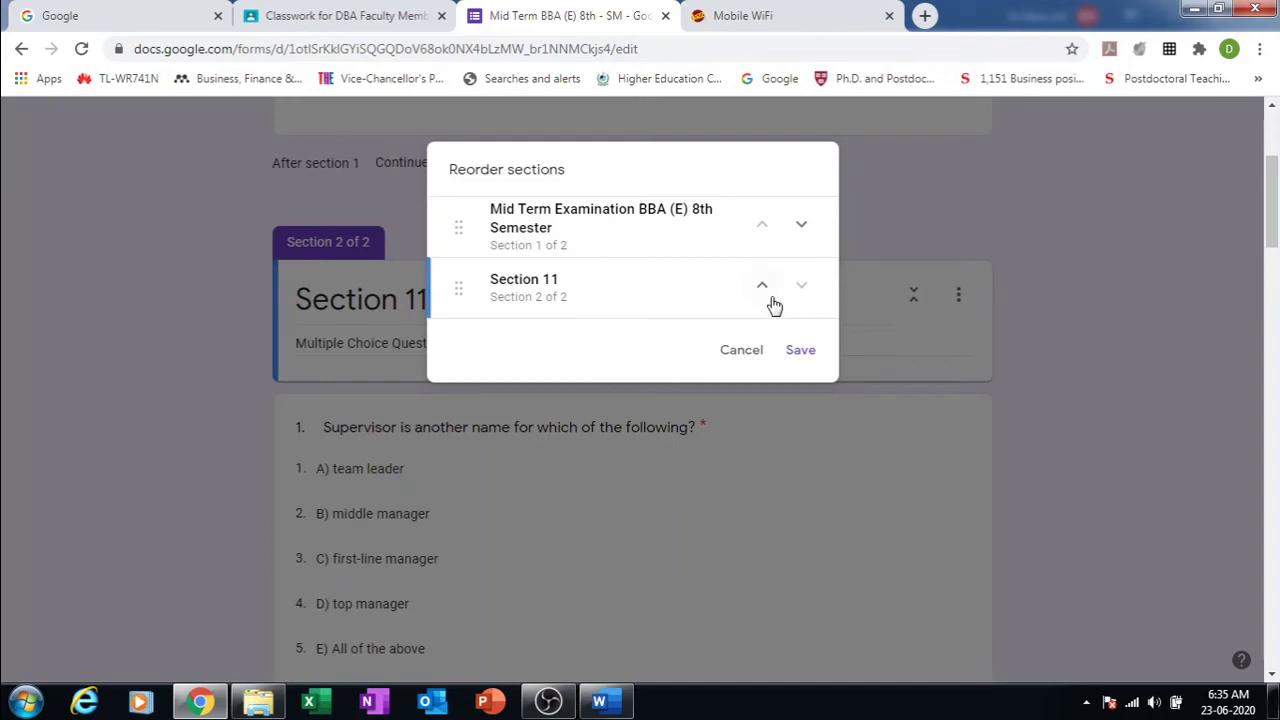
click(748, 354)
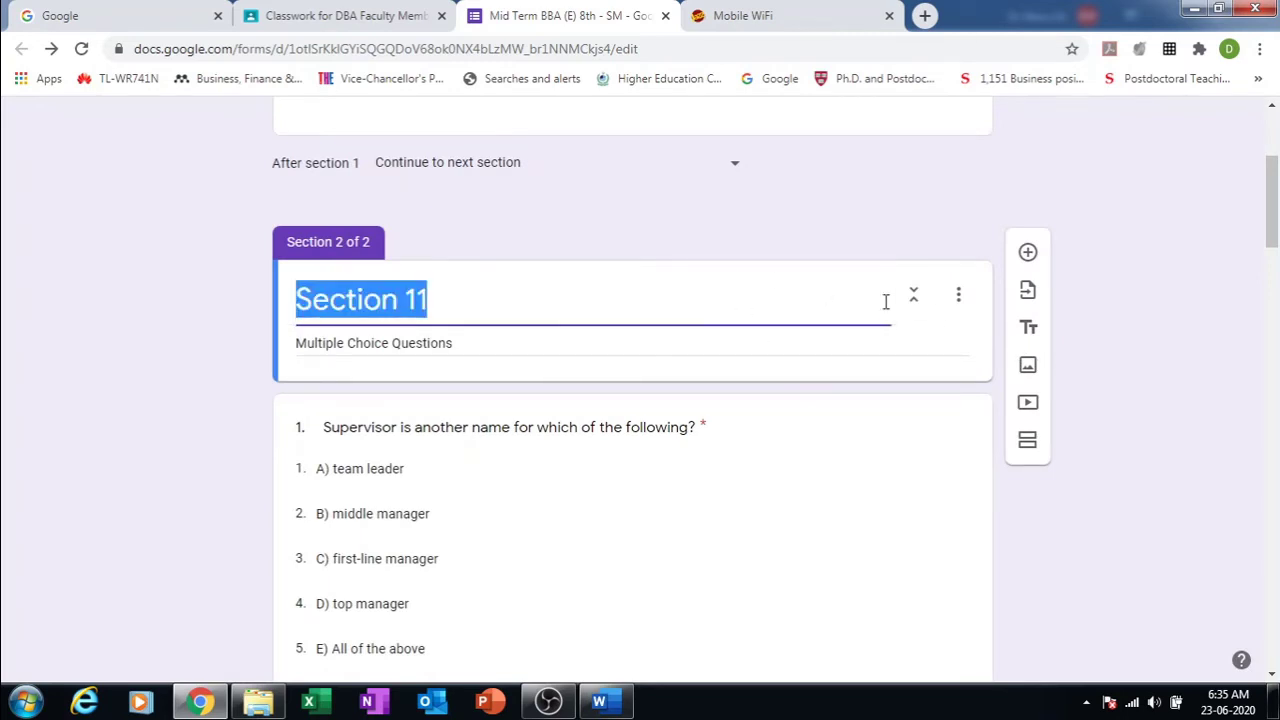
Step: Delete Section 11, then undo twice to restore the deleted sections
click(958, 296)
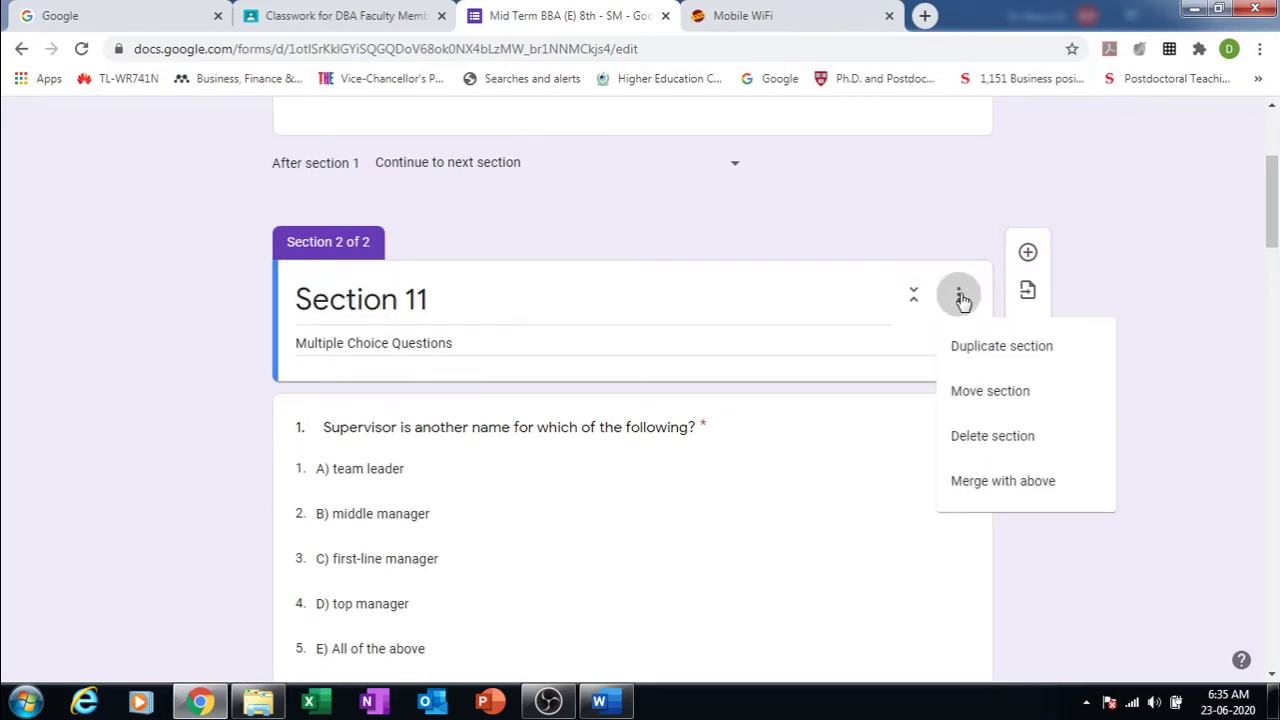
click(983, 437)
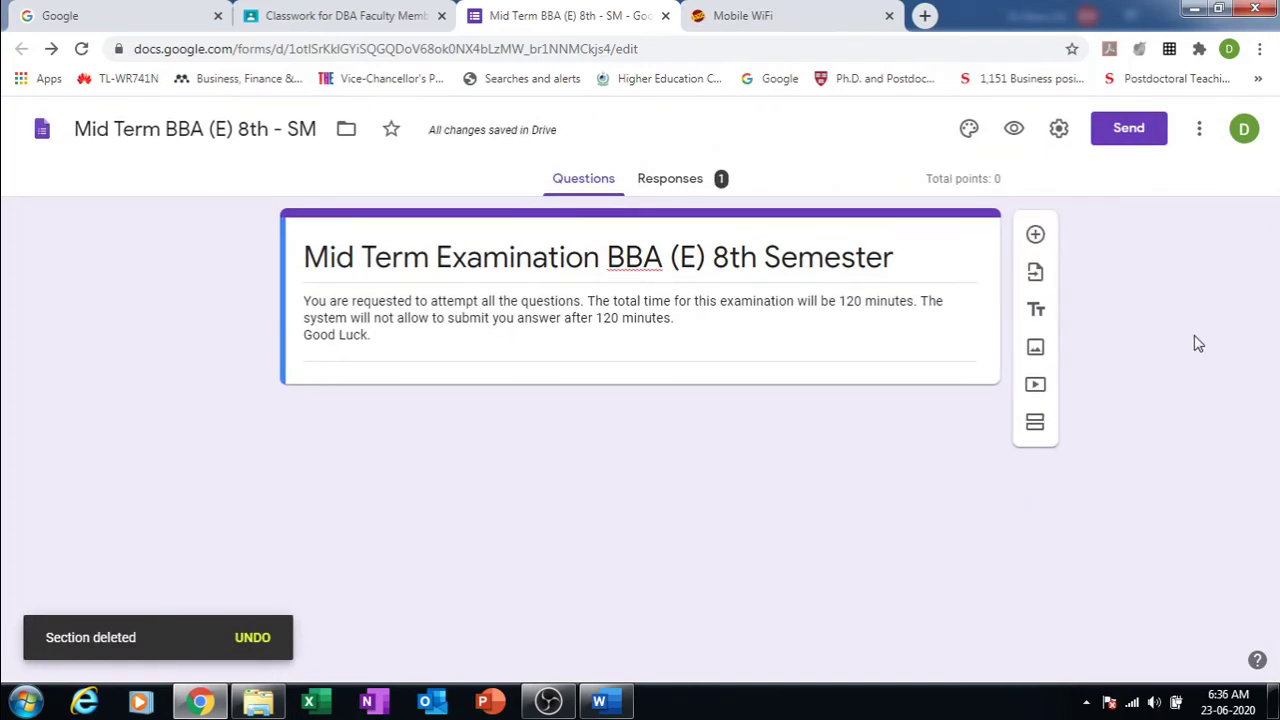
key(ctrl+z)
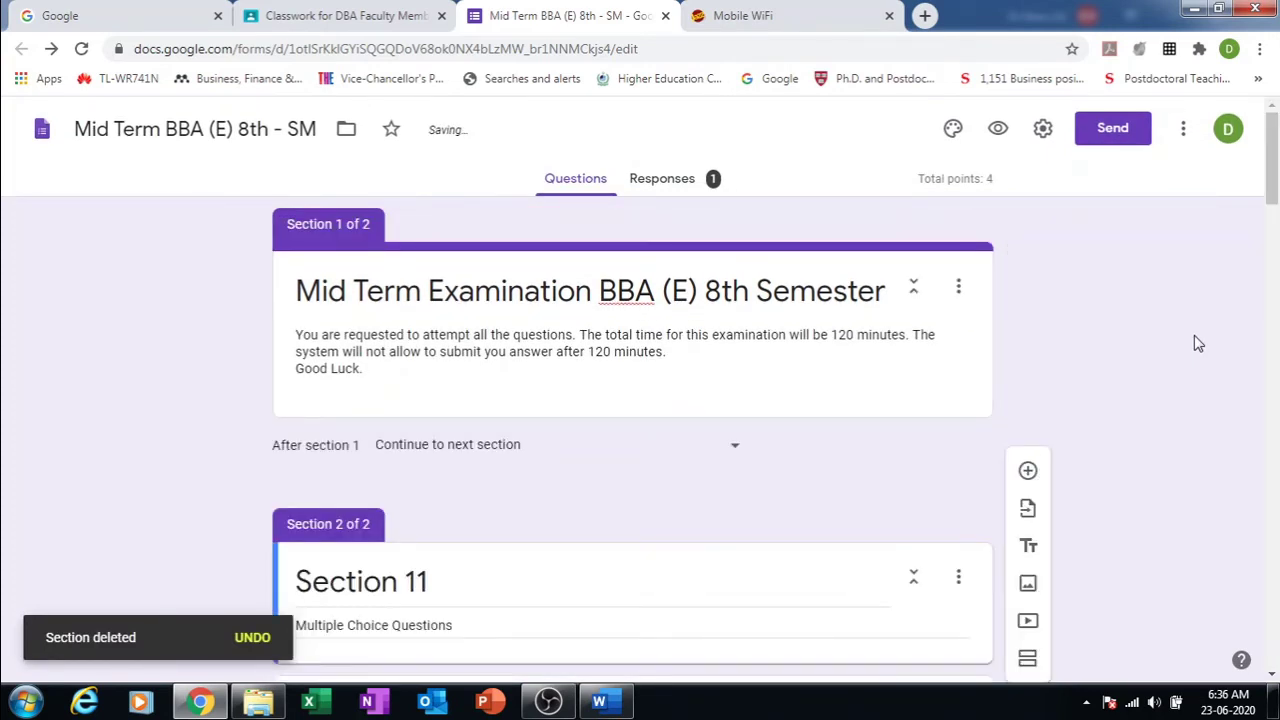
key(ctrl+z)
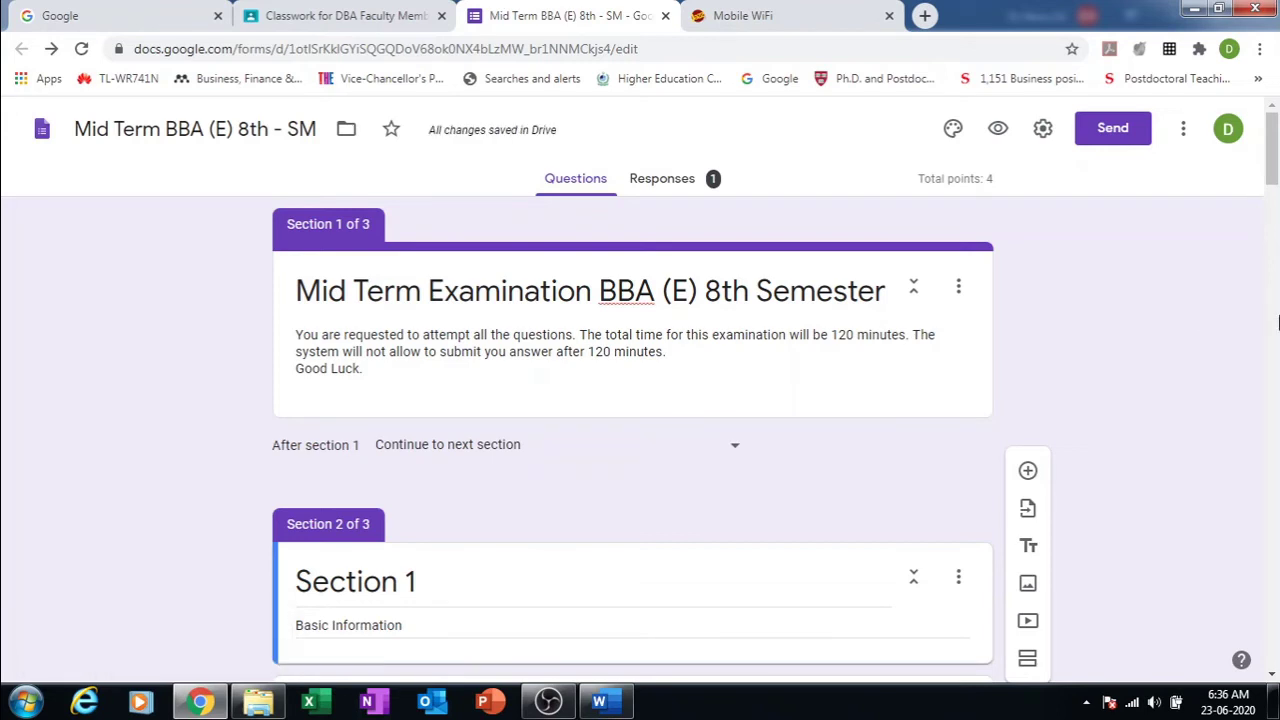
Step: Merge the Basic Information section into the exam-title section above it
drag(1273, 160, 1217, 255)
scroll(1208, 209, up, 2)
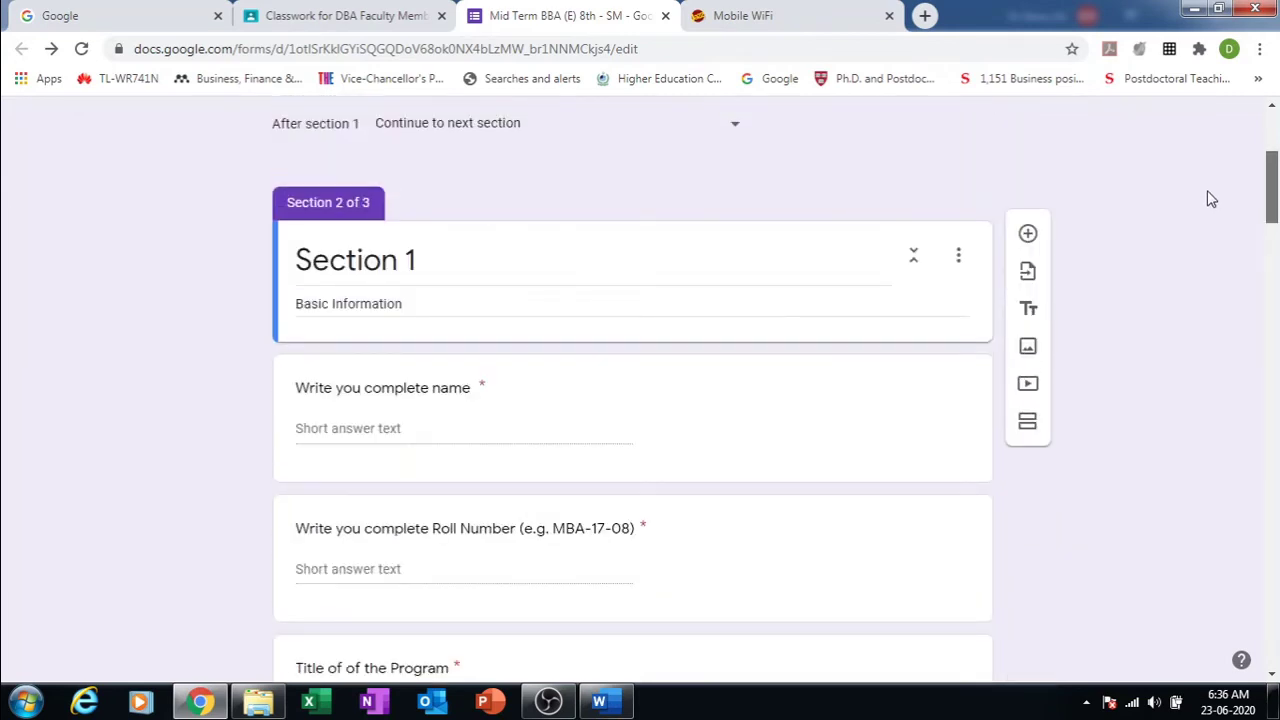
scroll(1207, 199, up, 2)
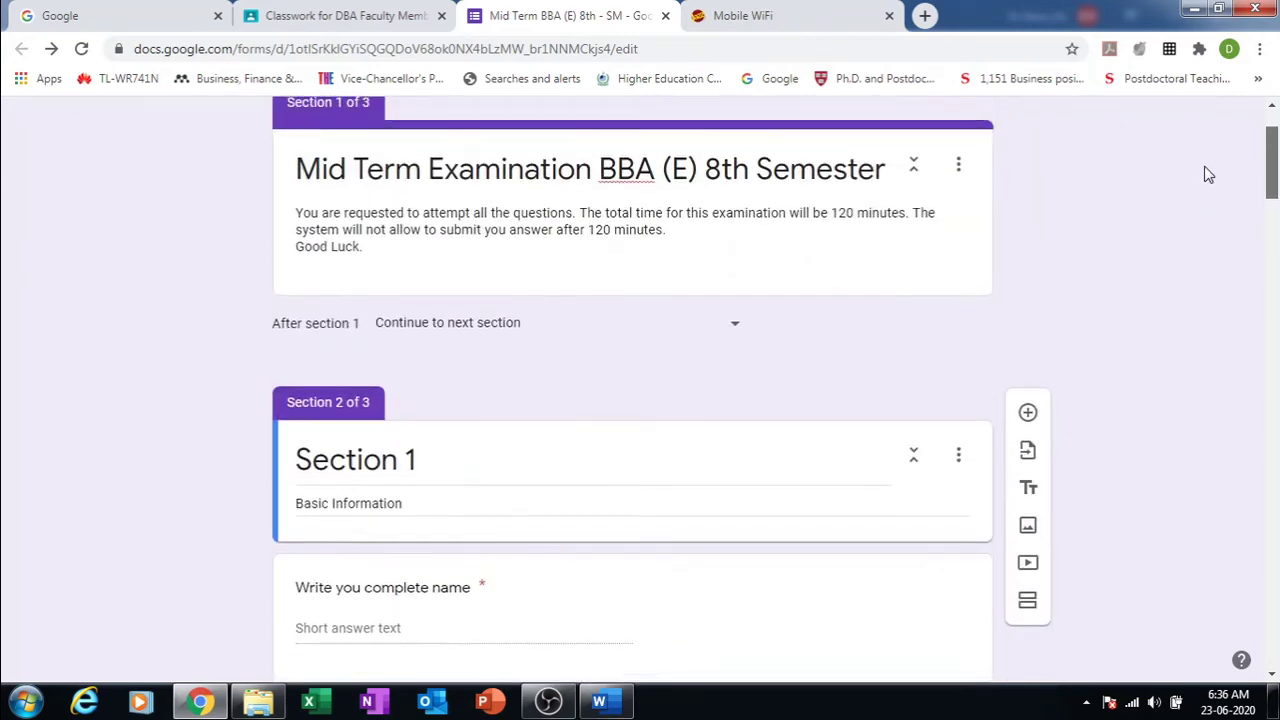
scroll(1208, 174, up, 1)
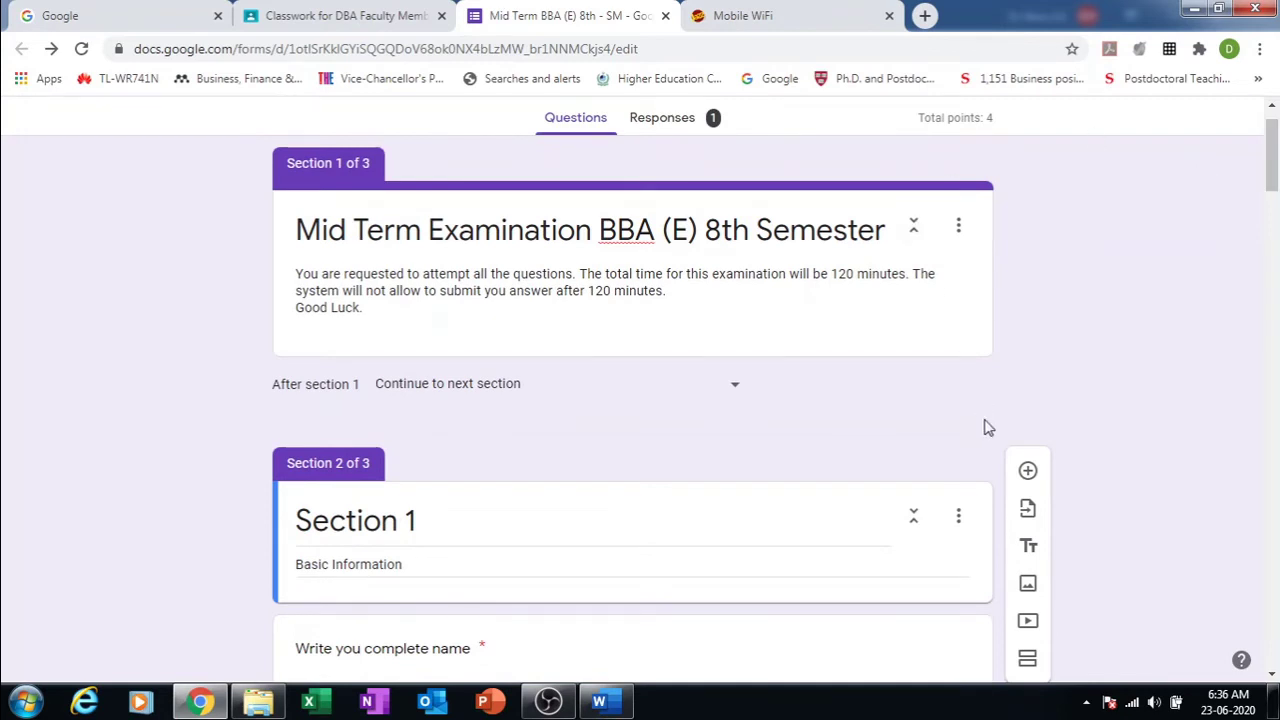
click(960, 515)
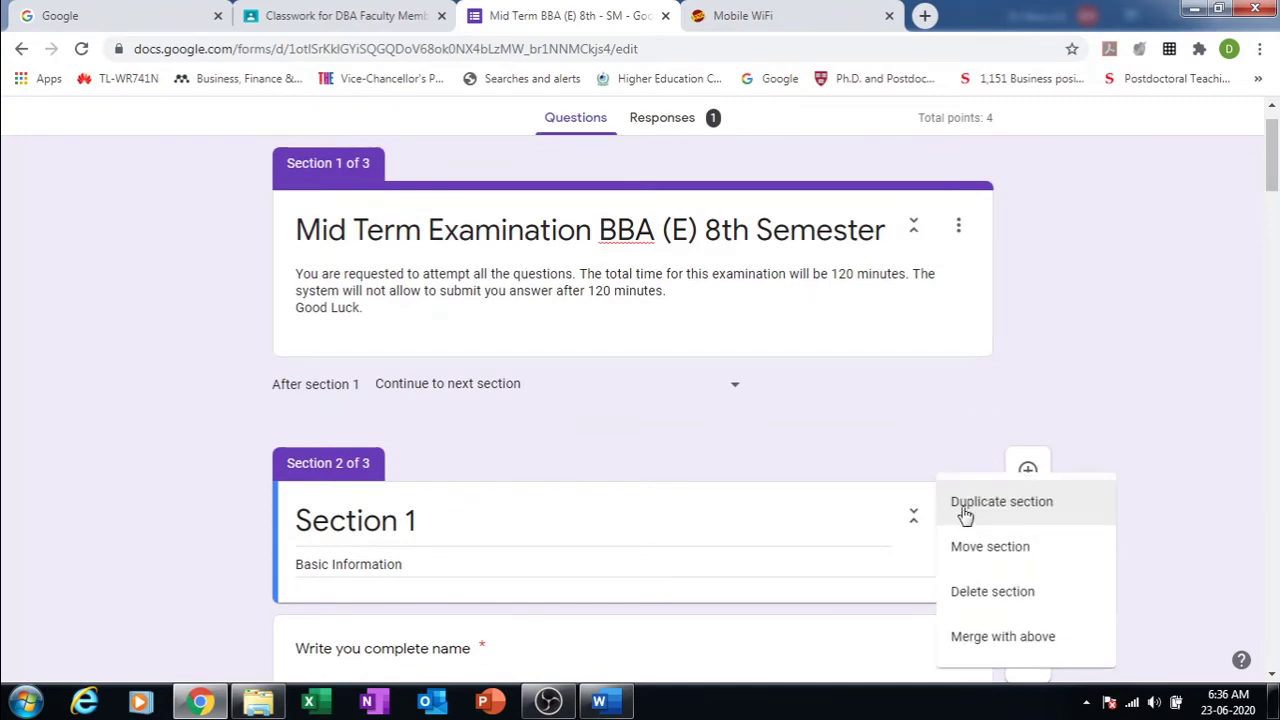
click(1018, 640)
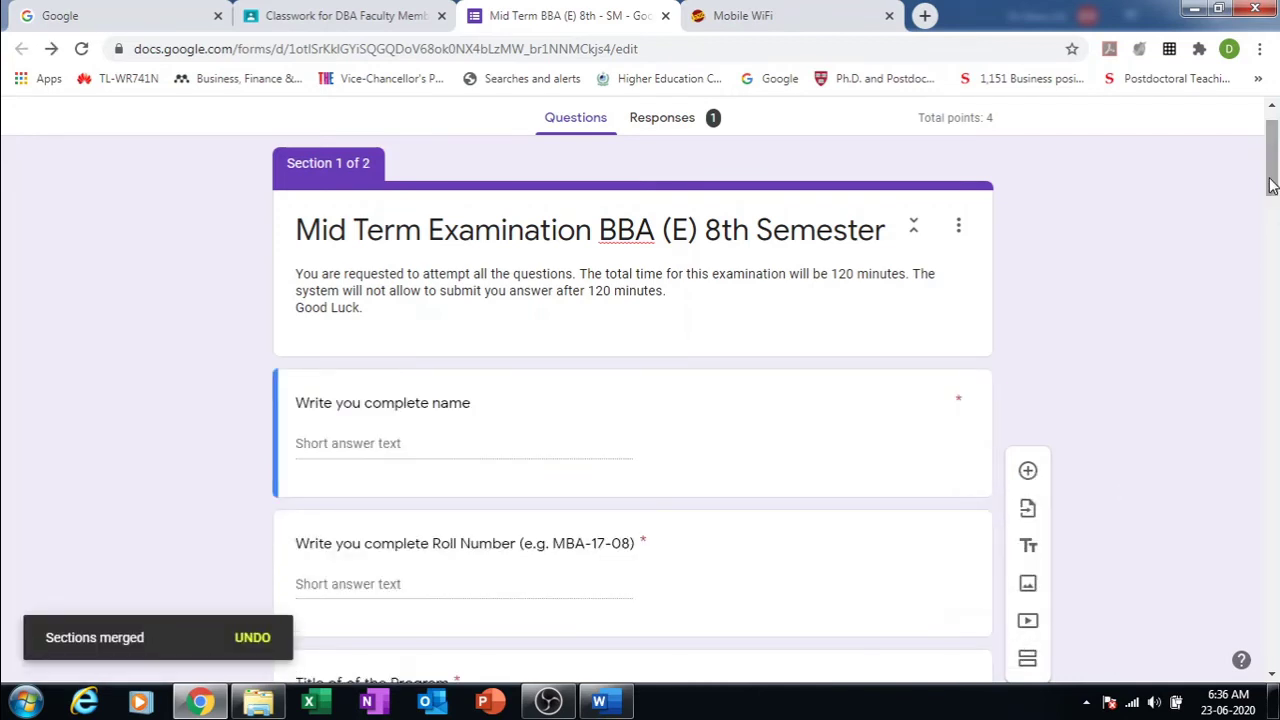
drag(1270, 179, 1275, 410)
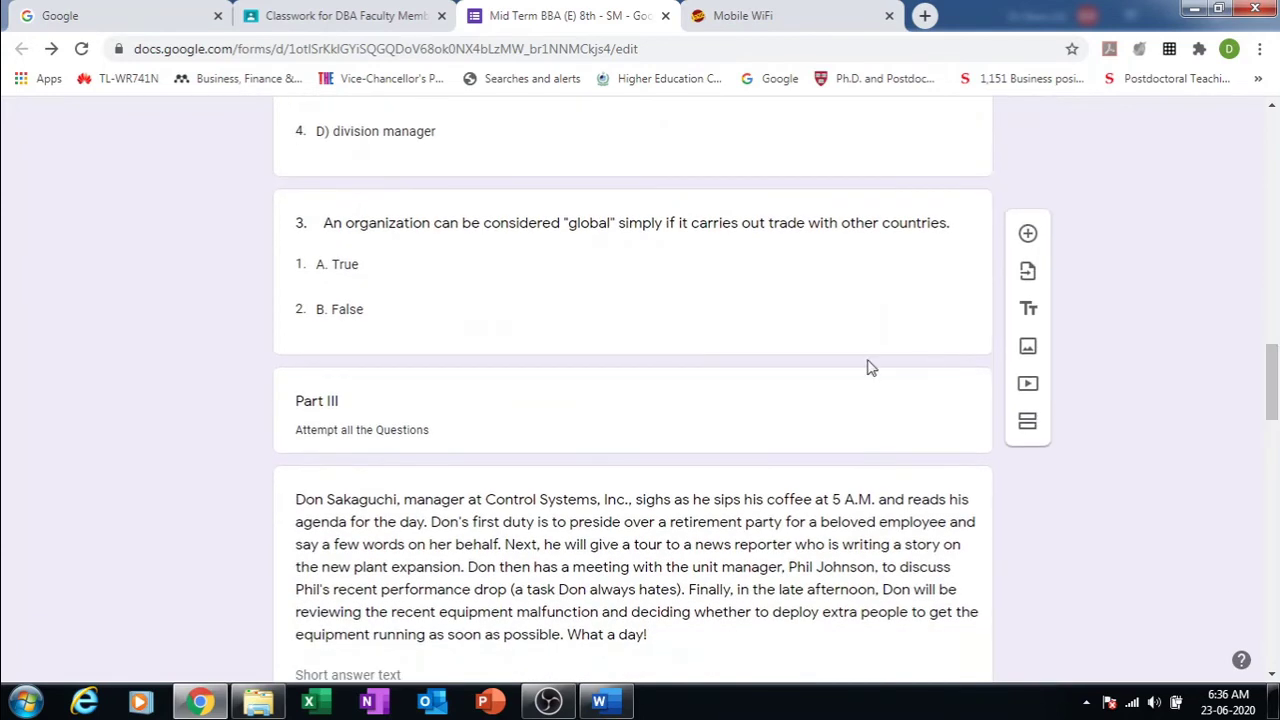
Step: Add a new section after question 3 and title it 'Section III'
click(756, 398)
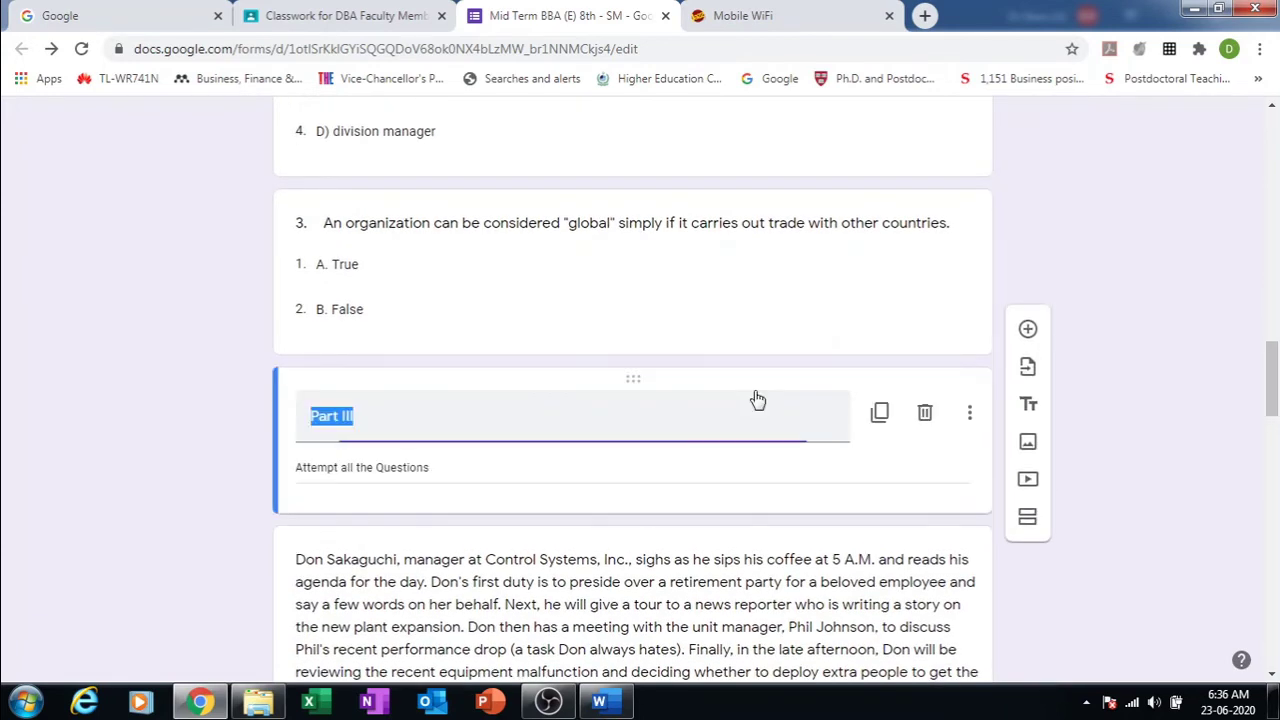
click(809, 311)
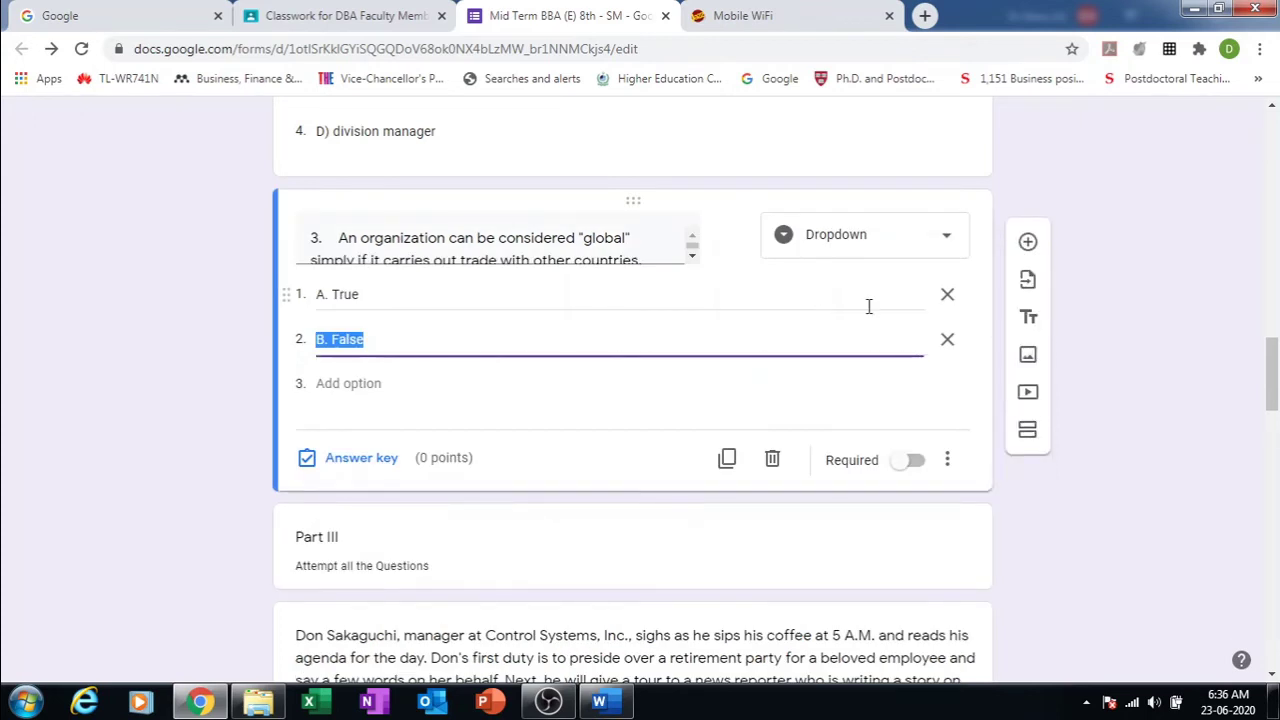
click(1027, 424)
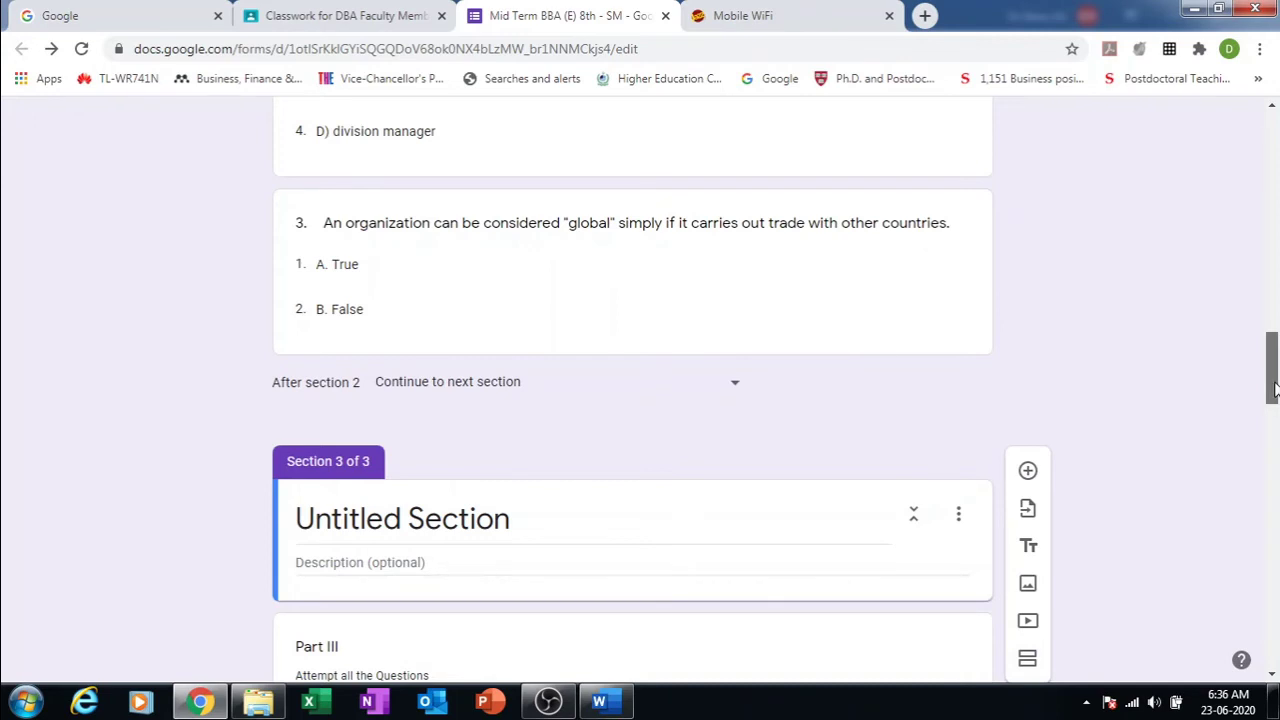
scroll(513, 357, down, 2)
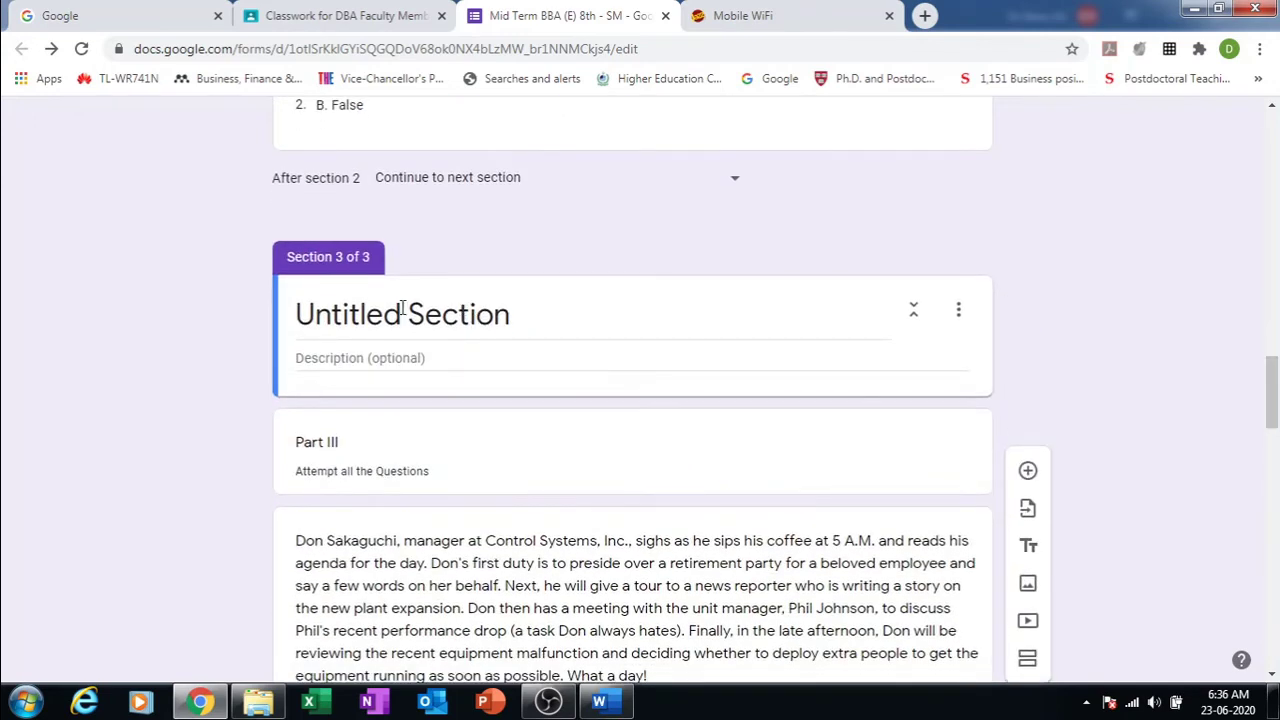
click(404, 313)
click(409, 313)
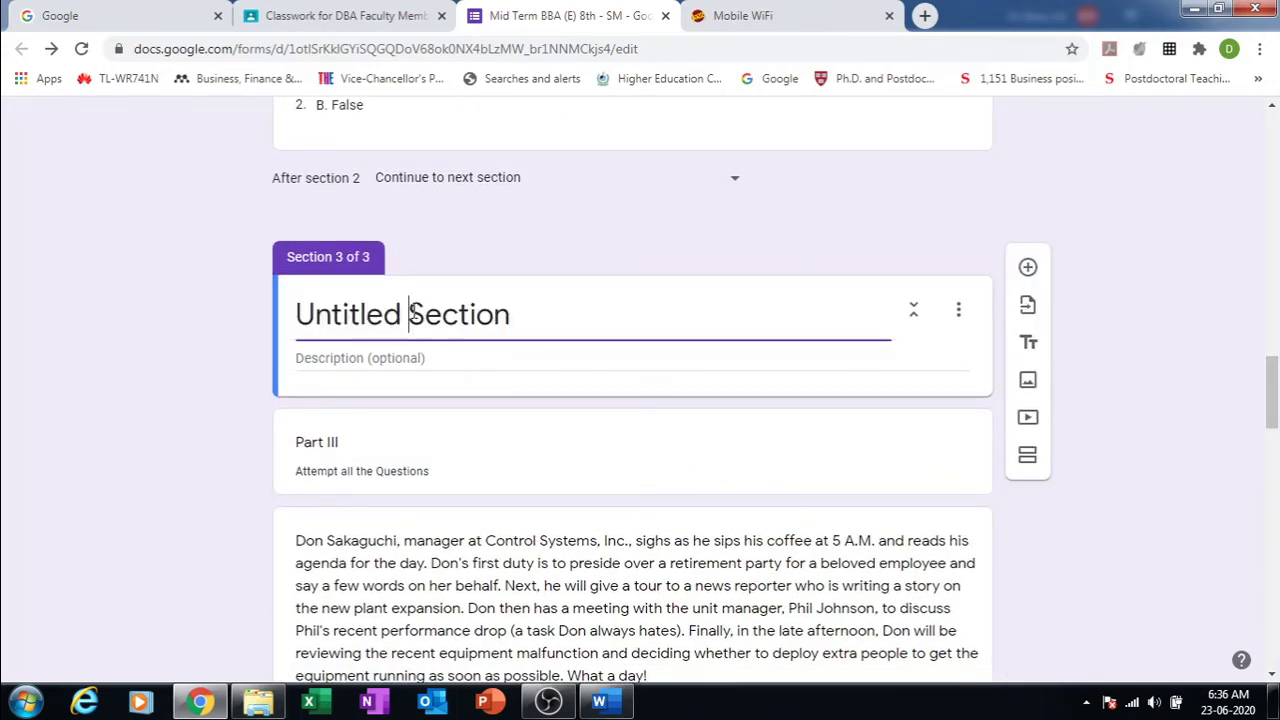
key(BackSpace)
key(BackSpace)
key(BackSpace)
key(BackSpace)
key(BackSpace)
key(BackSpace)
key(BackSpace)
key(BackSpace)
key(BackSpace)
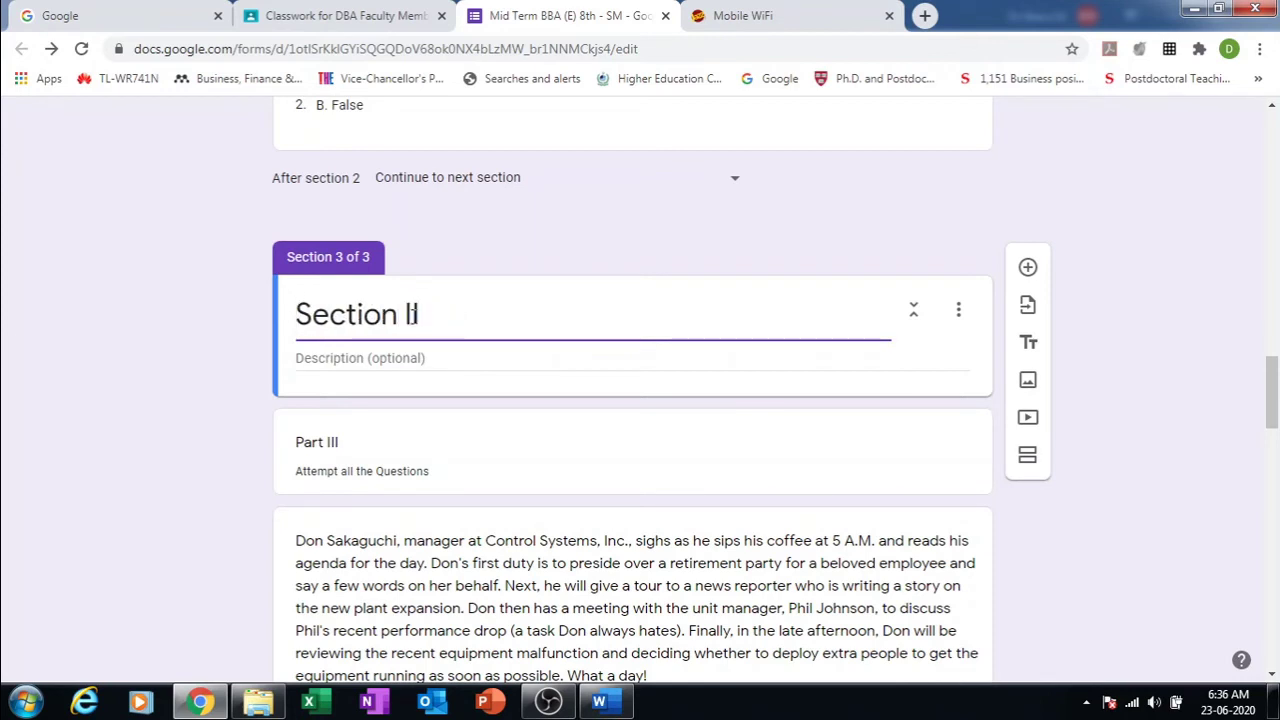
text(II)
Step: Select the Part III title, its description and the case-study passage text
click(405, 477)
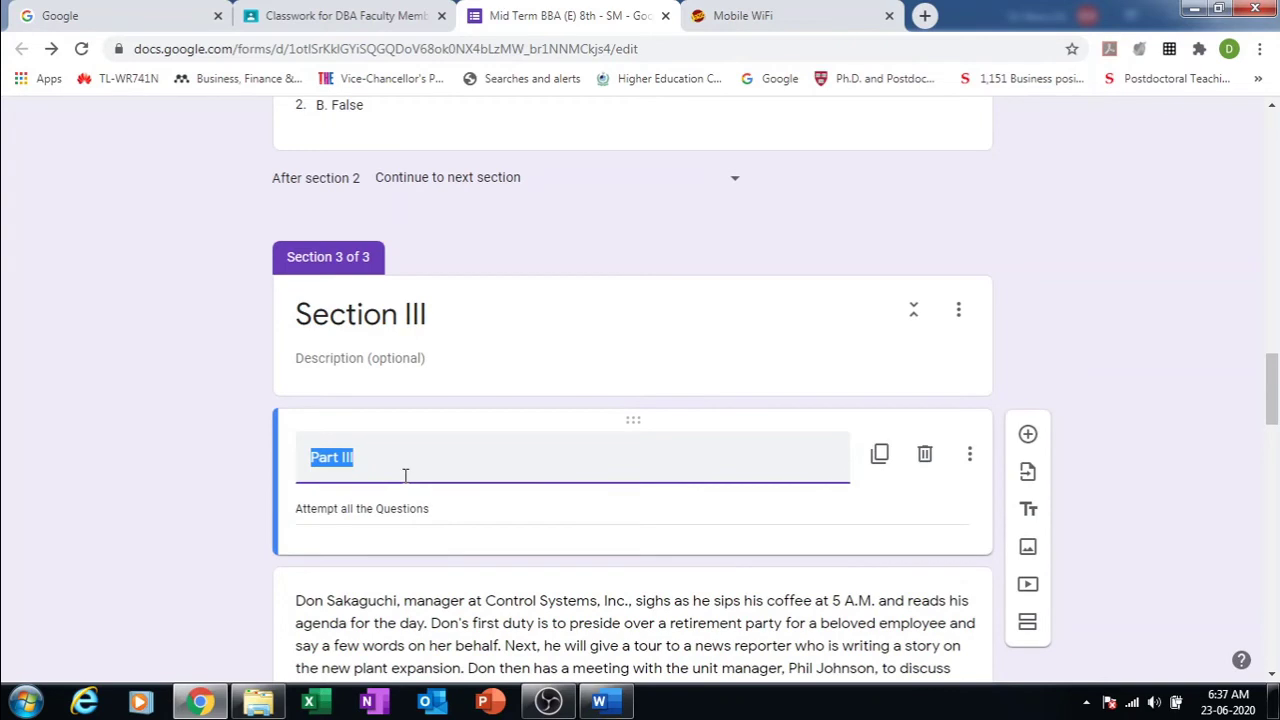
click(411, 514)
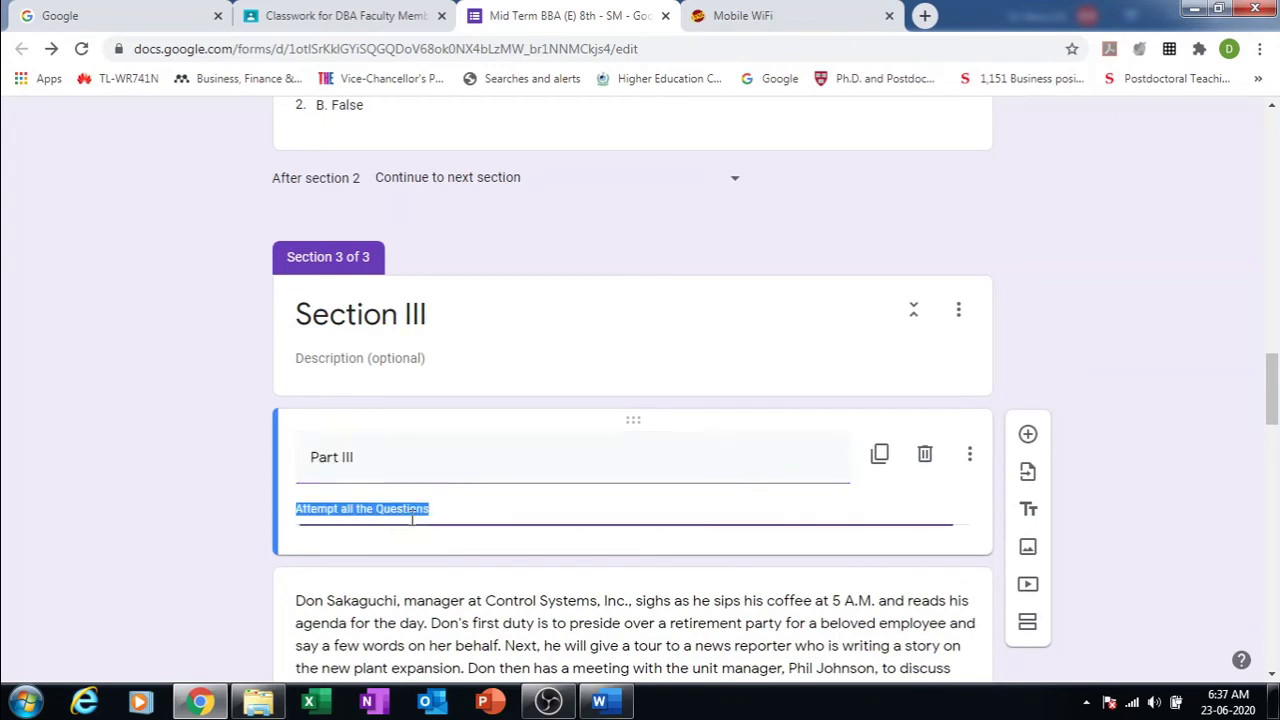
click(360, 606)
key(ctrl+c)
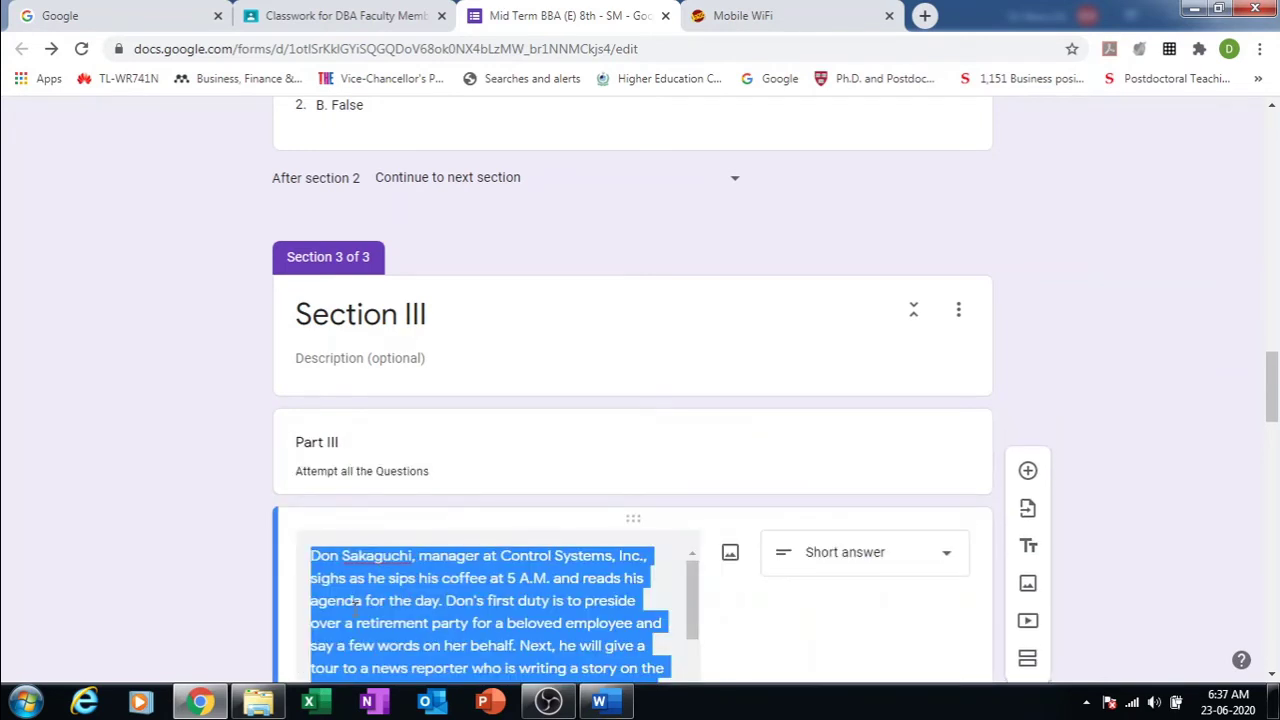
Step: Paste the case-study passage into the Section III description
click(388, 358)
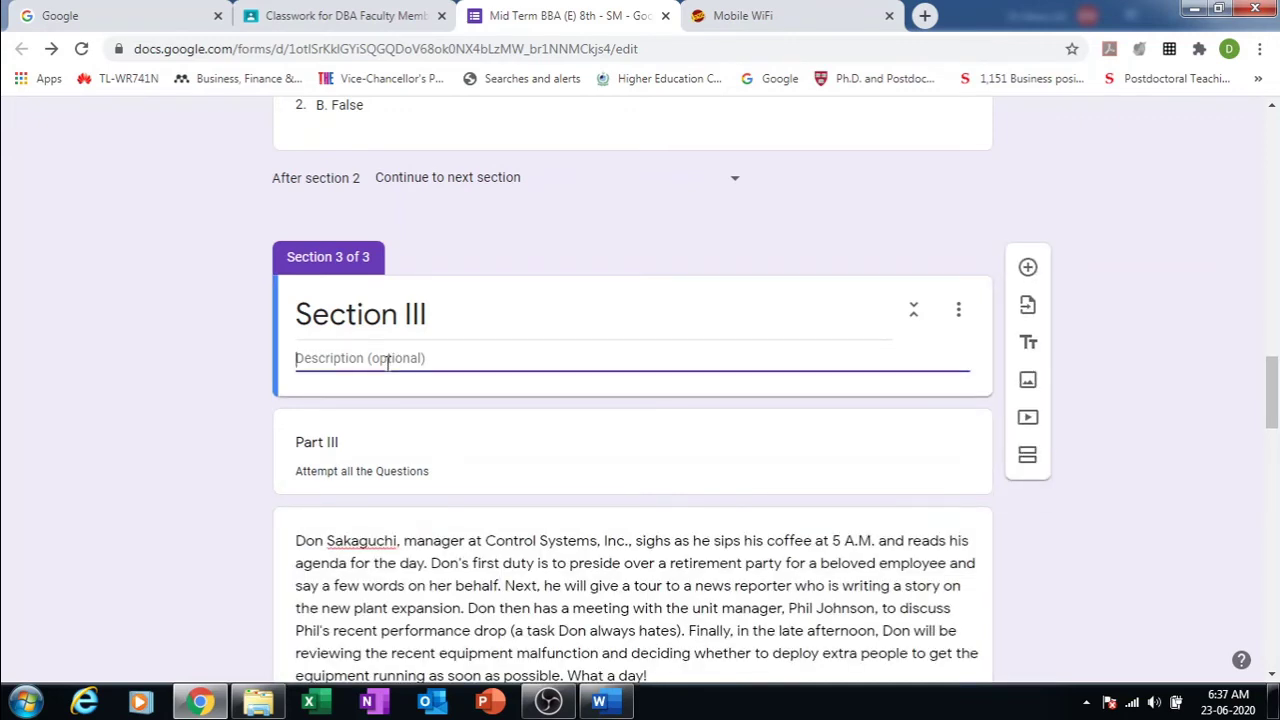
key(ctrl+v)
click(1043, 540)
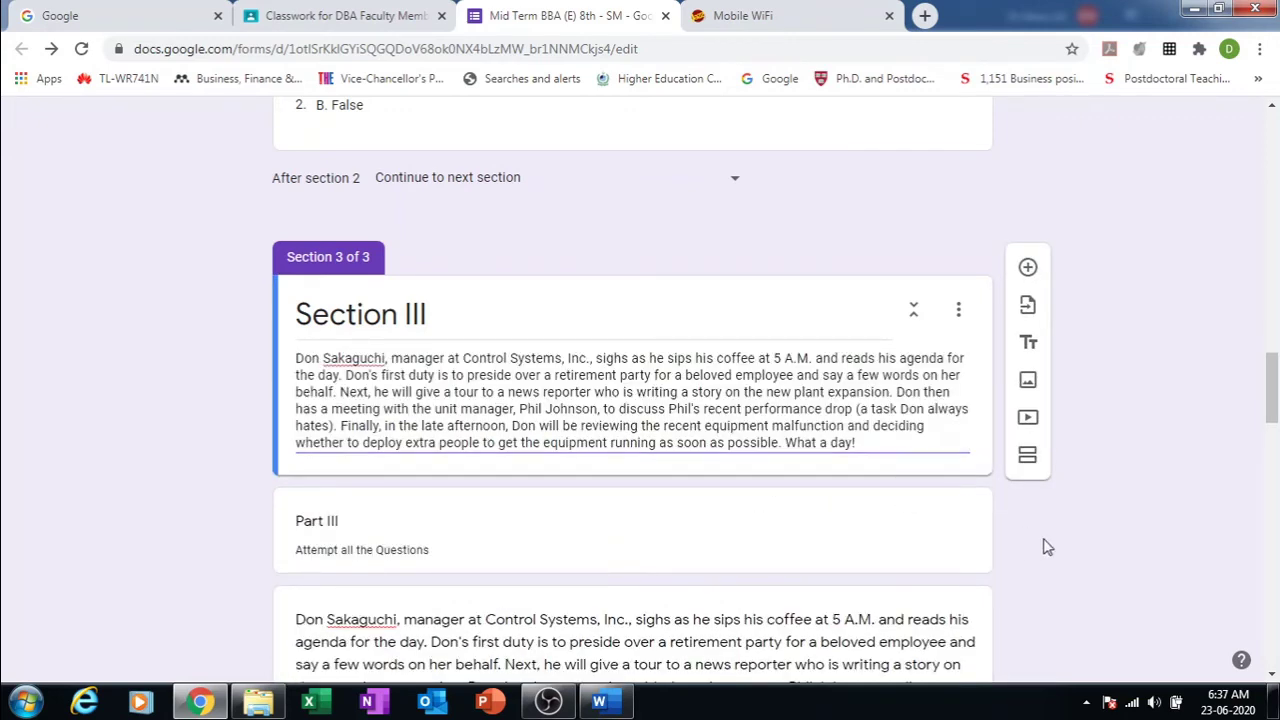
Step: Delete the Part III title item and the original passage question
right_click(555, 533)
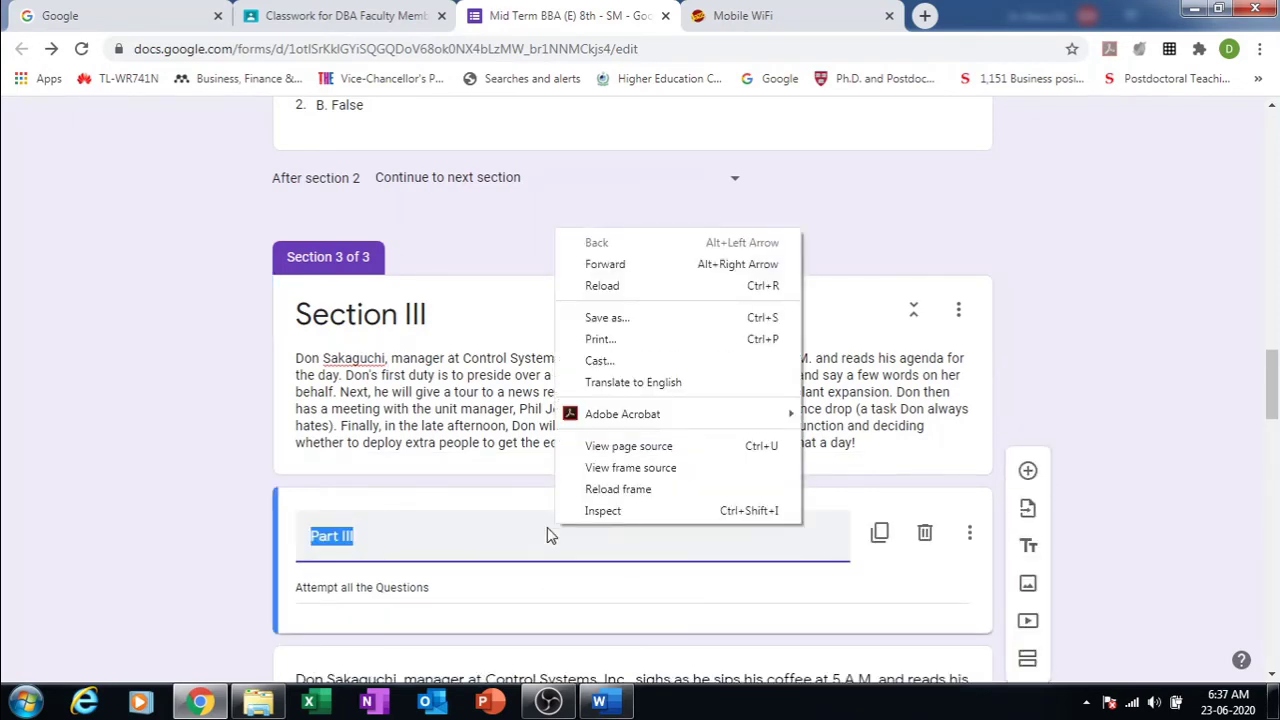
click(529, 540)
click(529, 540)
click(922, 533)
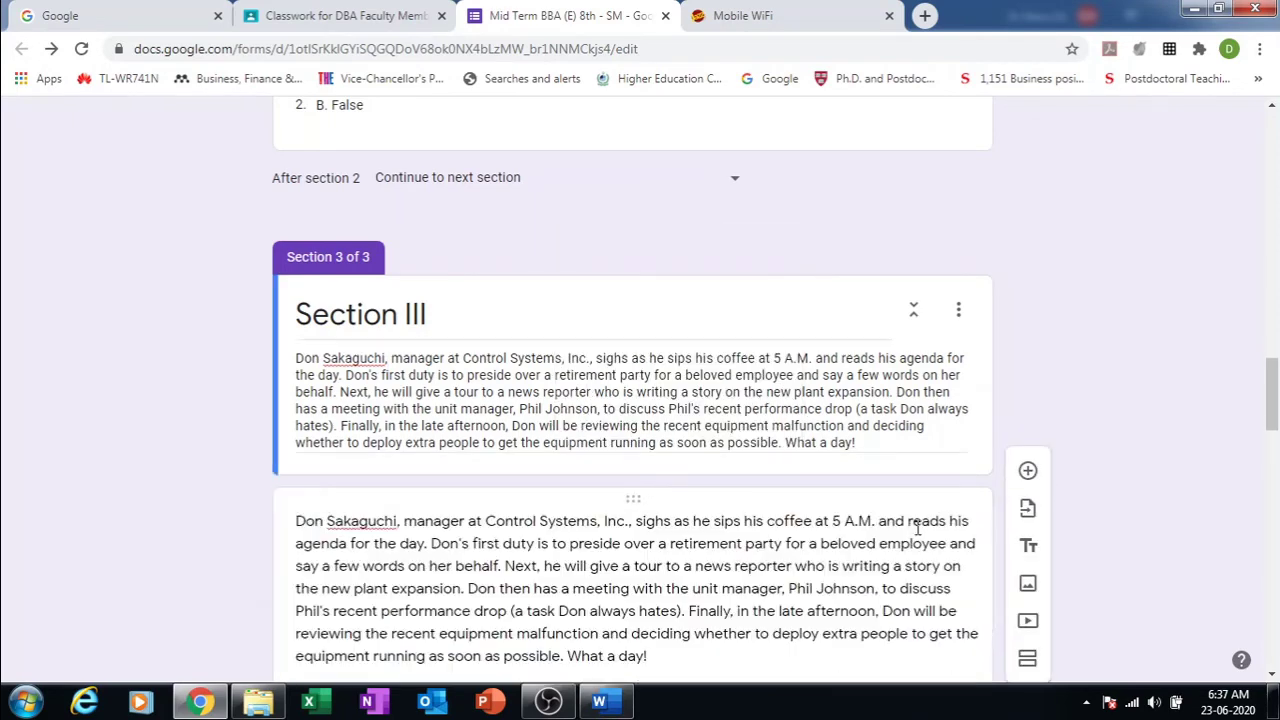
click(655, 504)
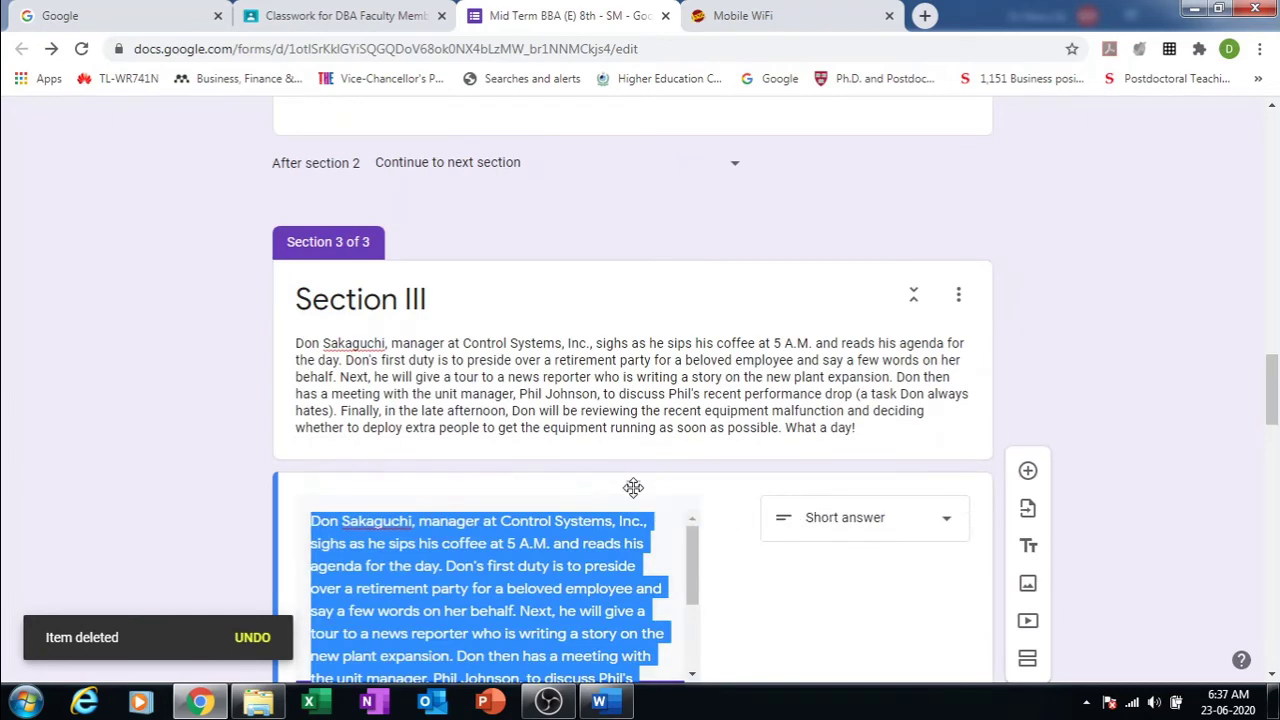
drag(1272, 414, 1272, 465)
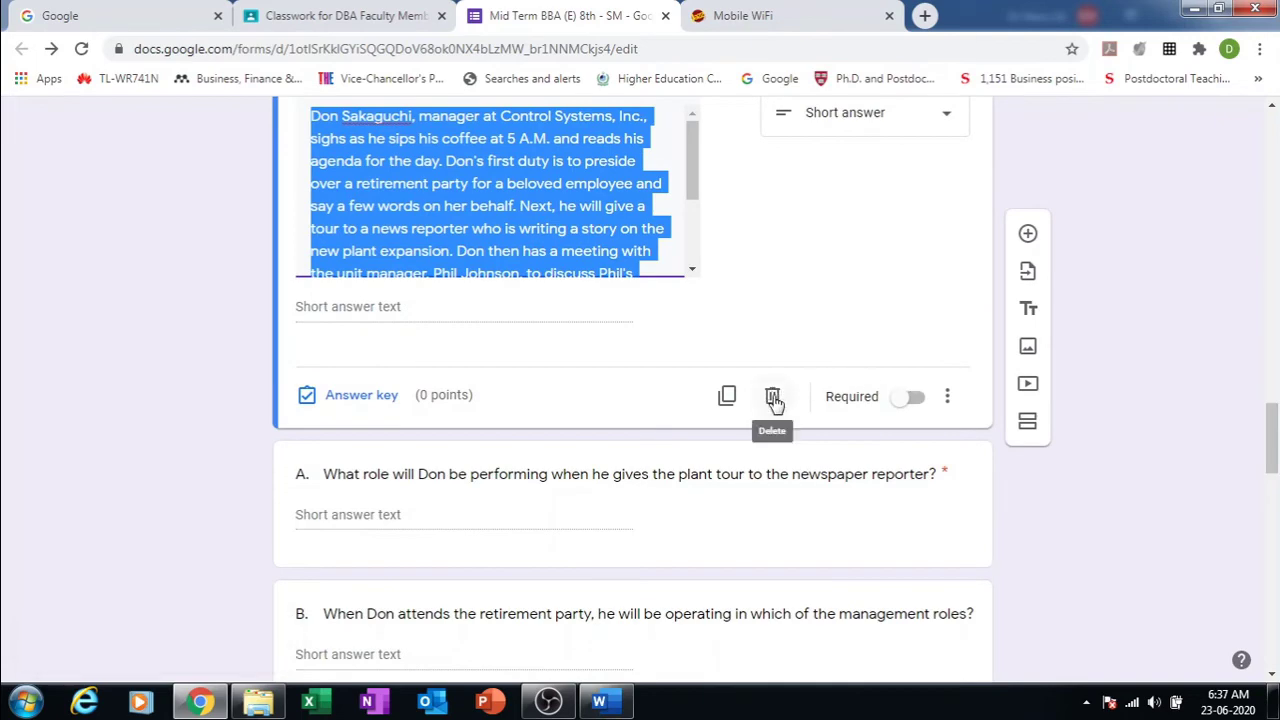
click(772, 396)
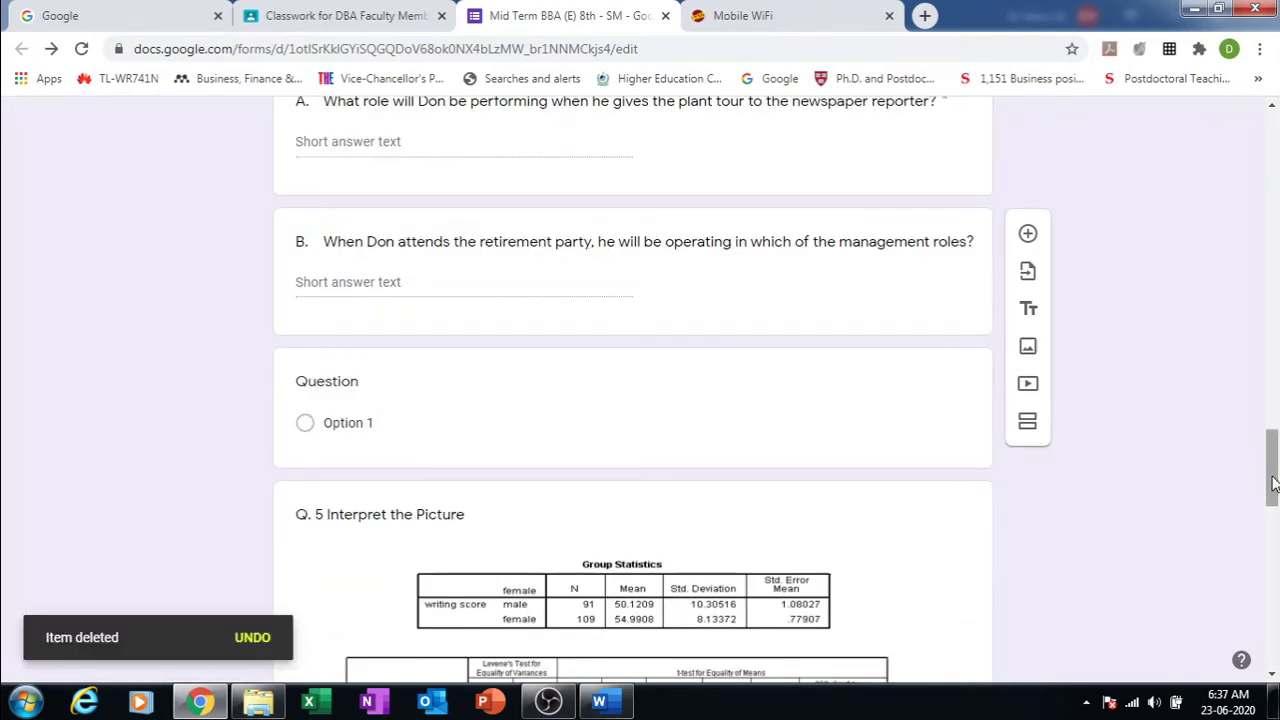
drag(1273, 483, 1263, 150)
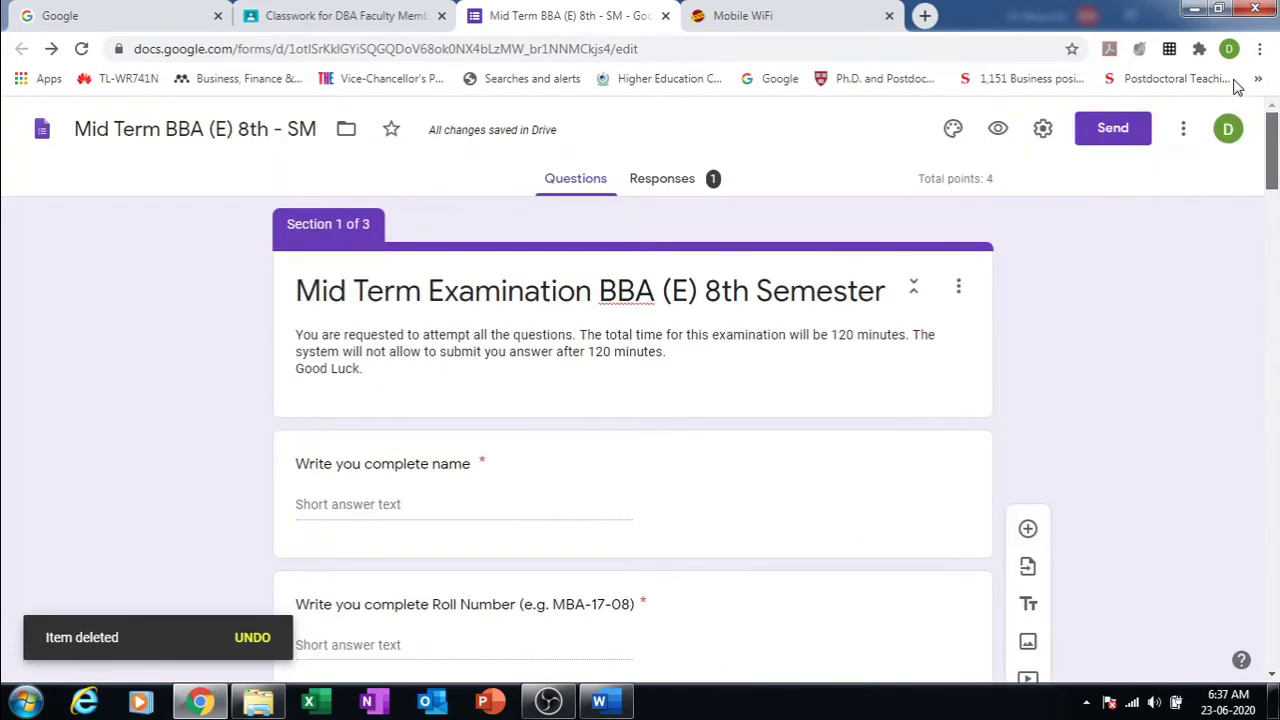
Step: Open the student preview of the form and try advancing past the first page
click(997, 128)
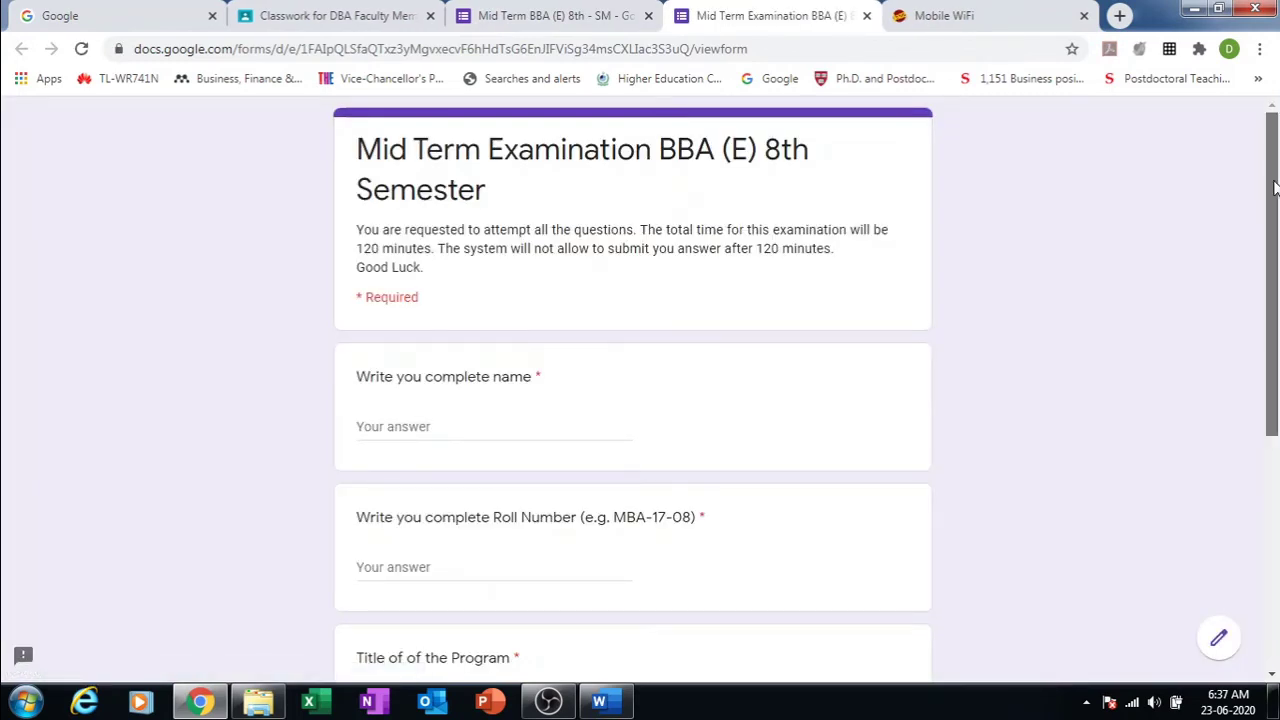
drag(1273, 188, 1278, 367)
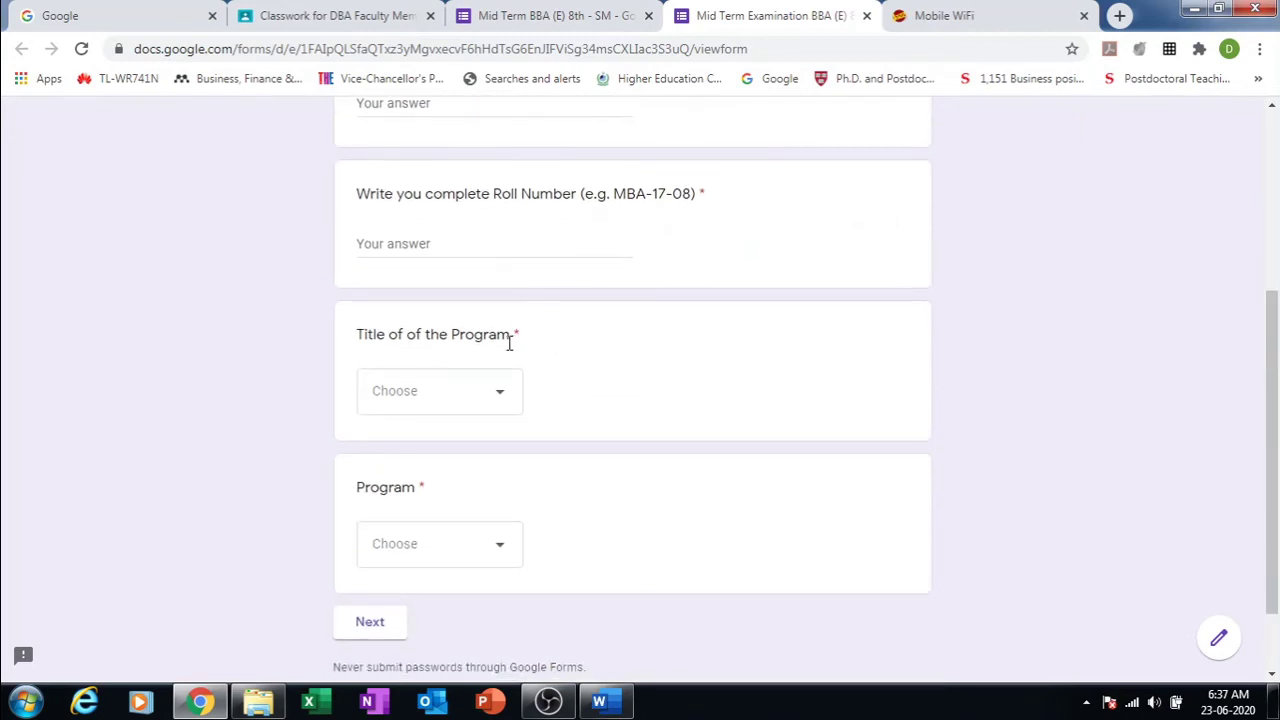
click(367, 630)
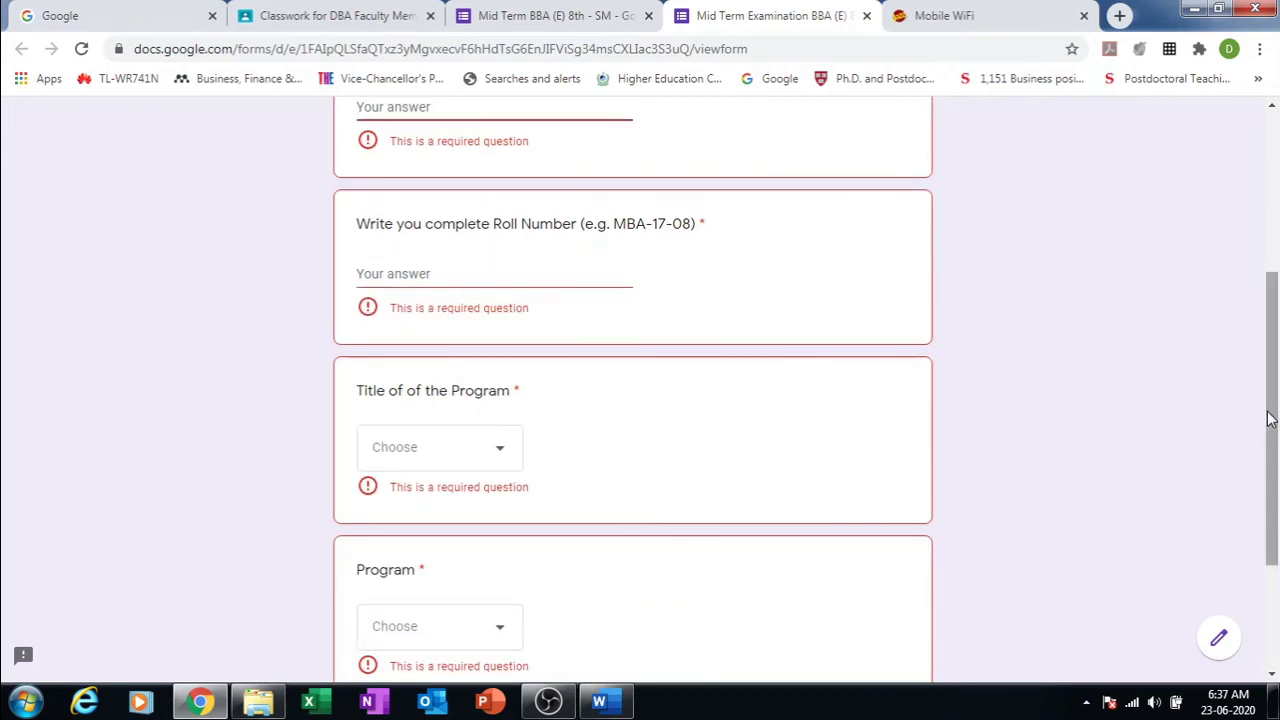
drag(1272, 424, 1240, 265)
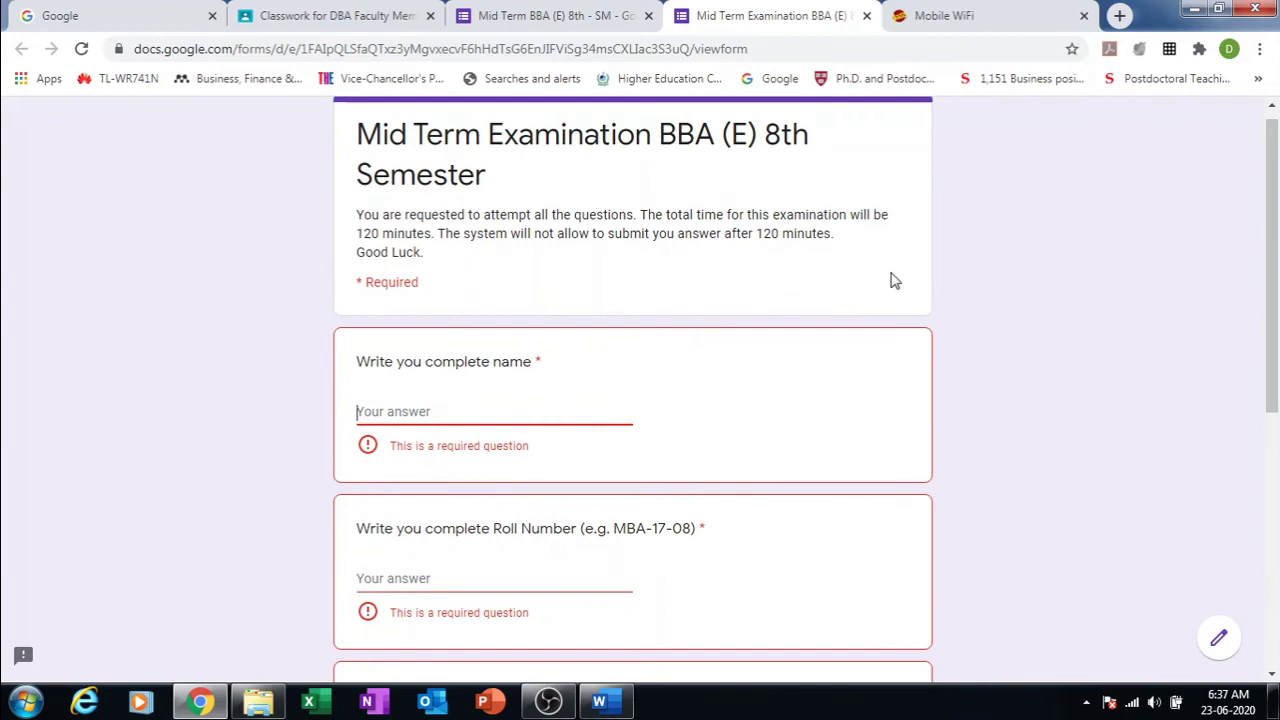
Step: Enter the student's name and roll number in the preview
click(438, 412)
text(wris)
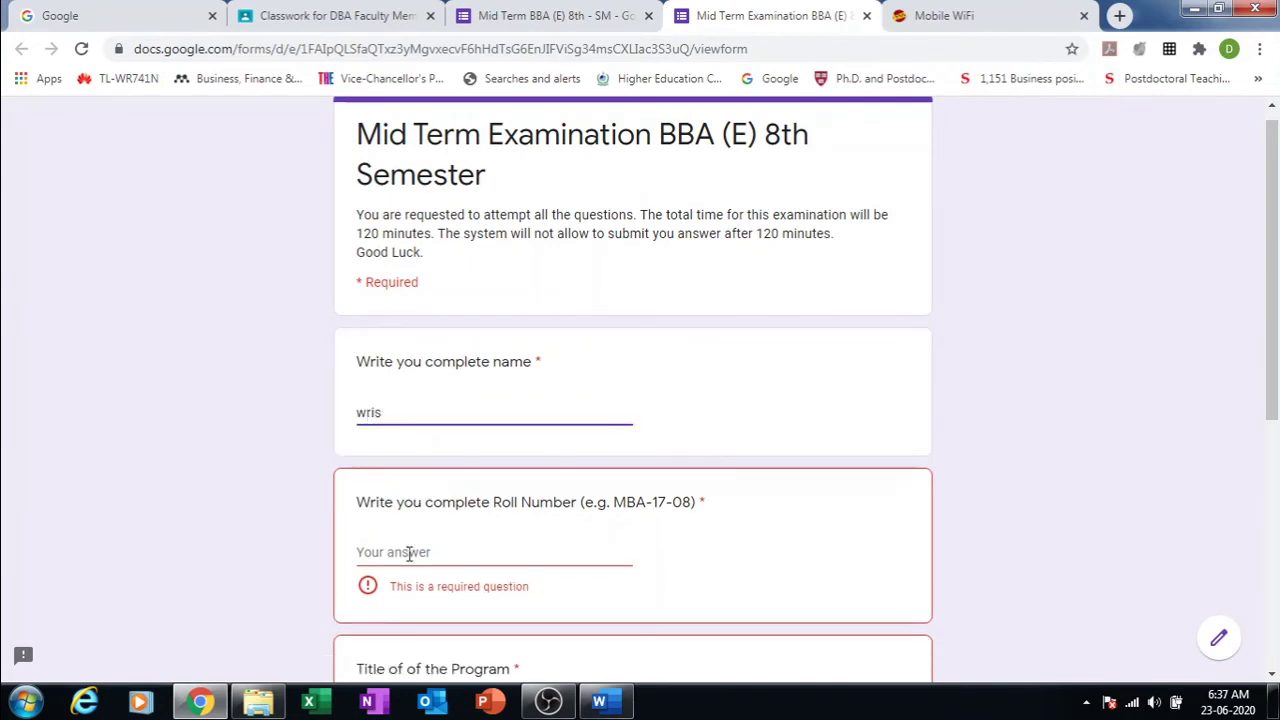
click(409, 554)
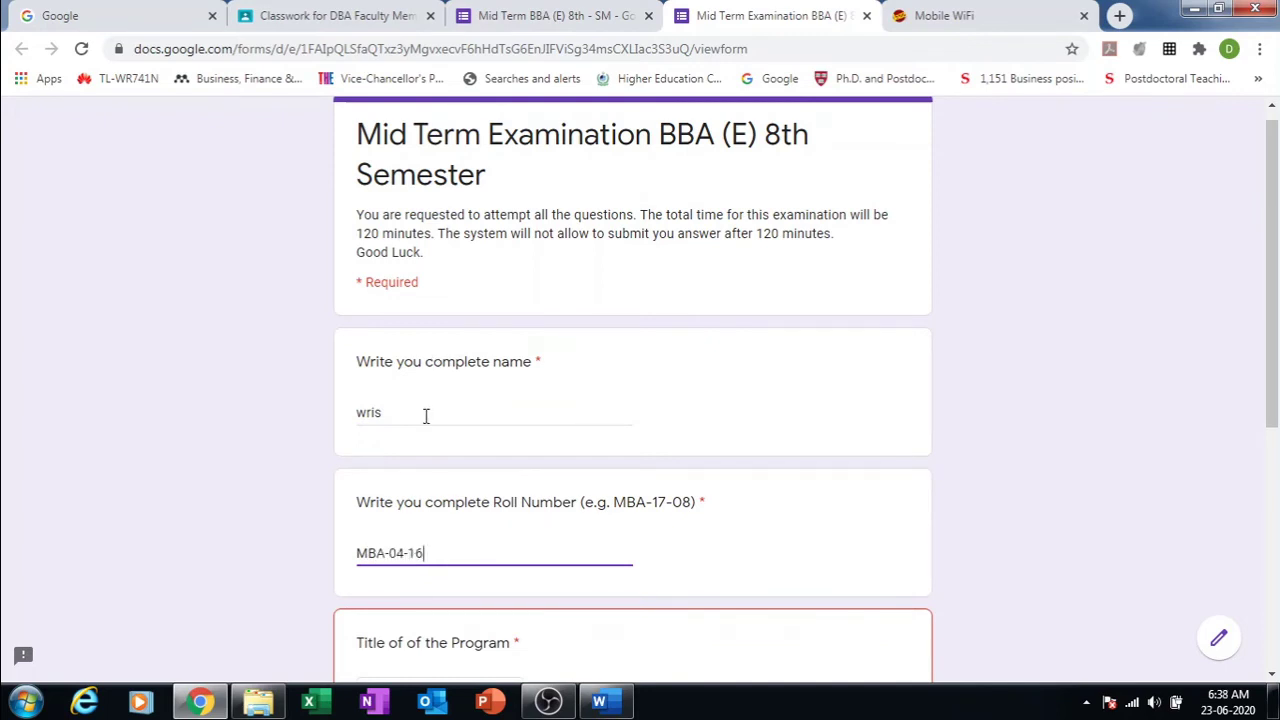
click(425, 416)
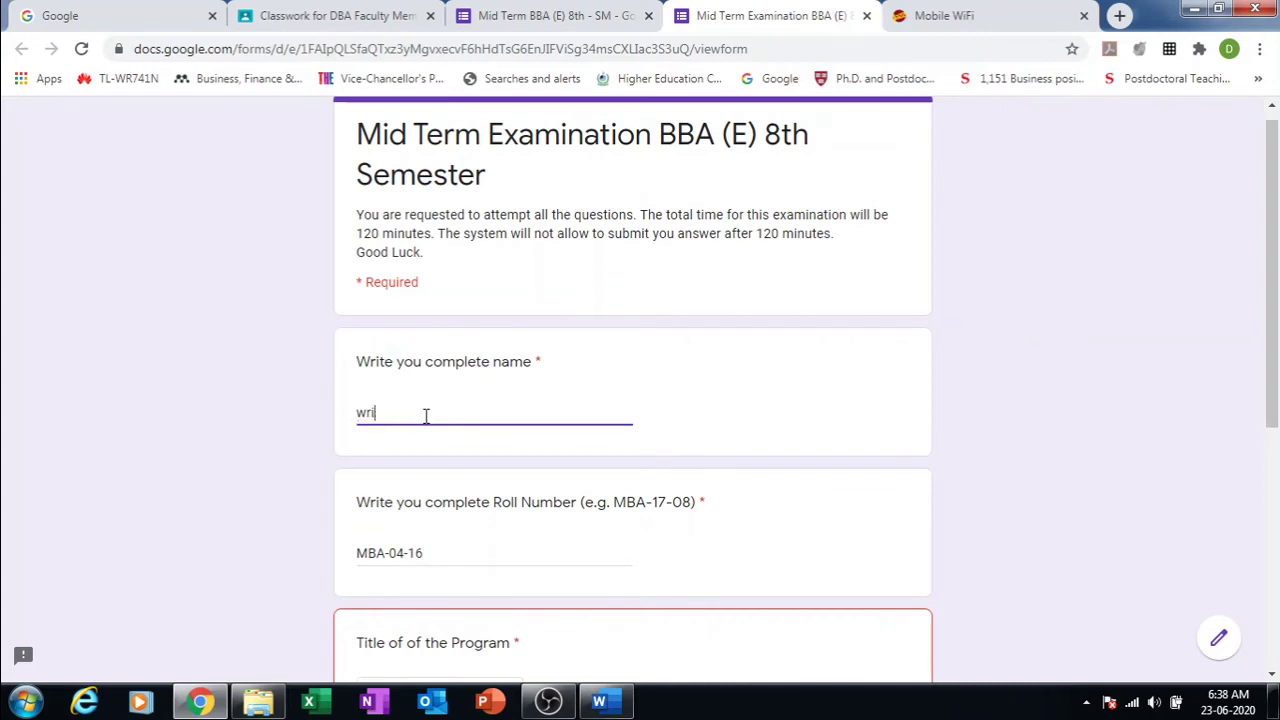
key(BackSpace)
key(BackSpace)
key(BackSpace)
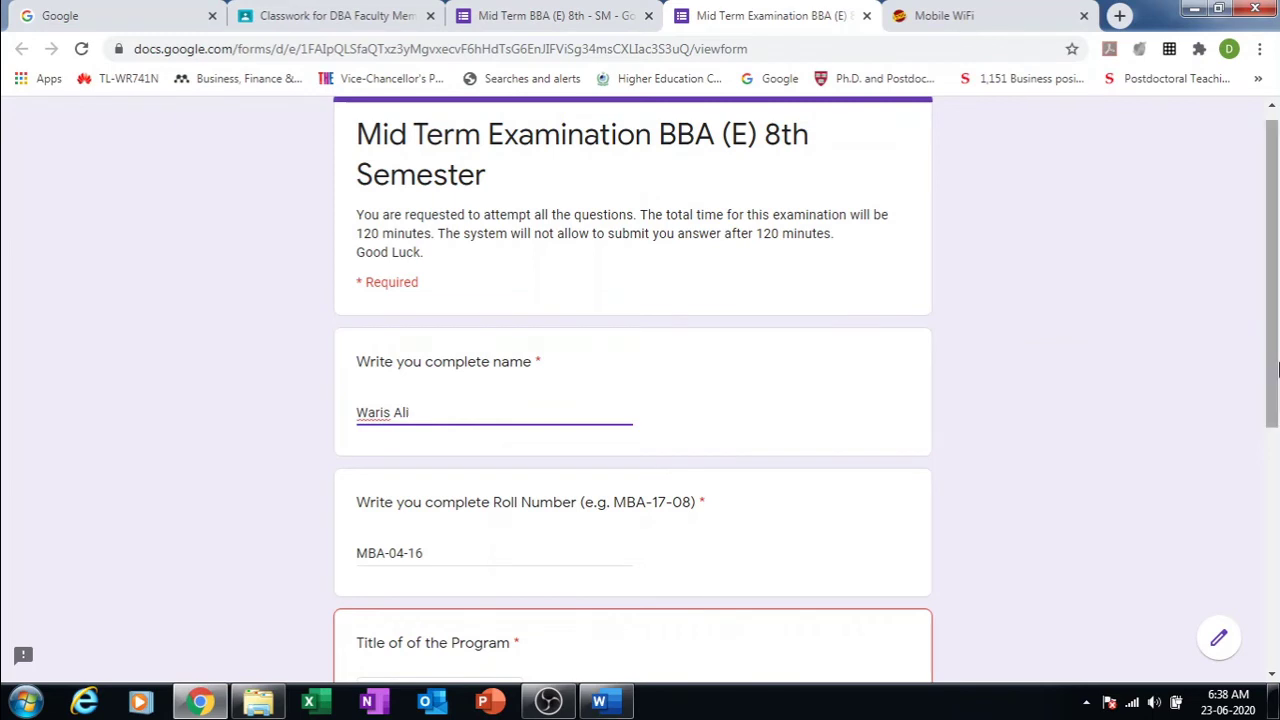
Step: Choose MBA and Morning in the dropdowns and continue to Section 11
scroll(1266, 364, down, 2)
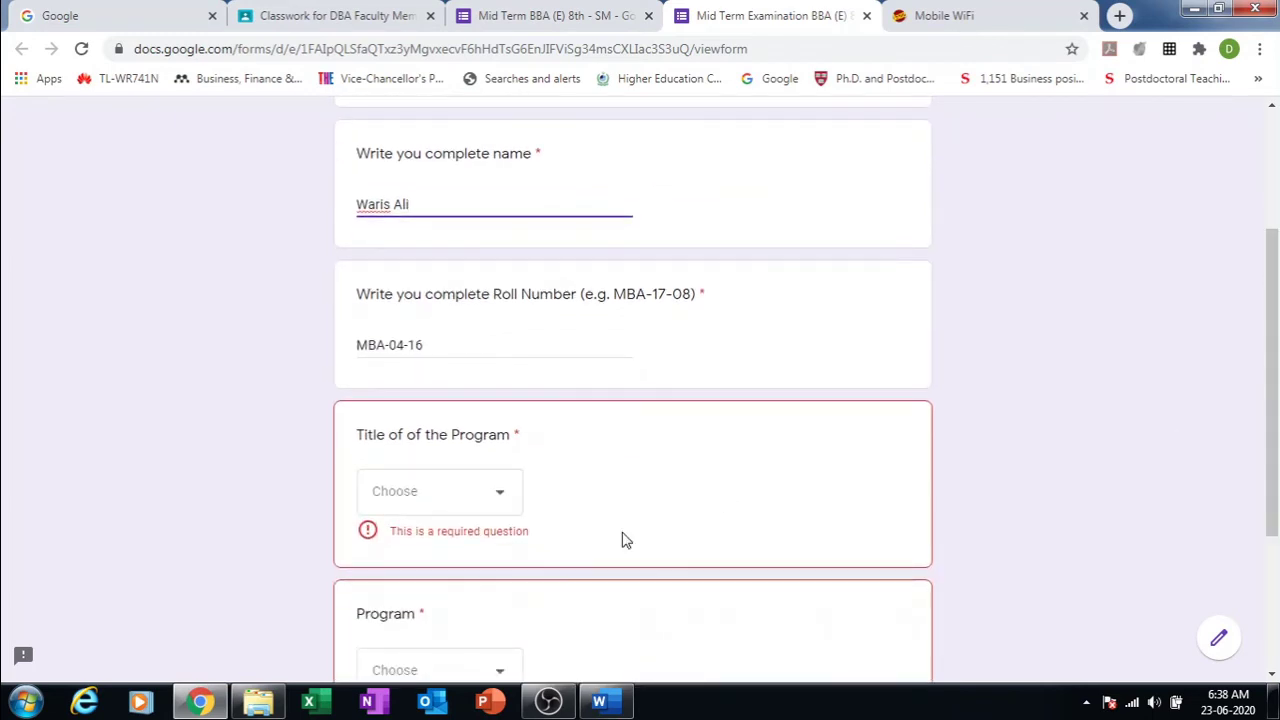
click(505, 494)
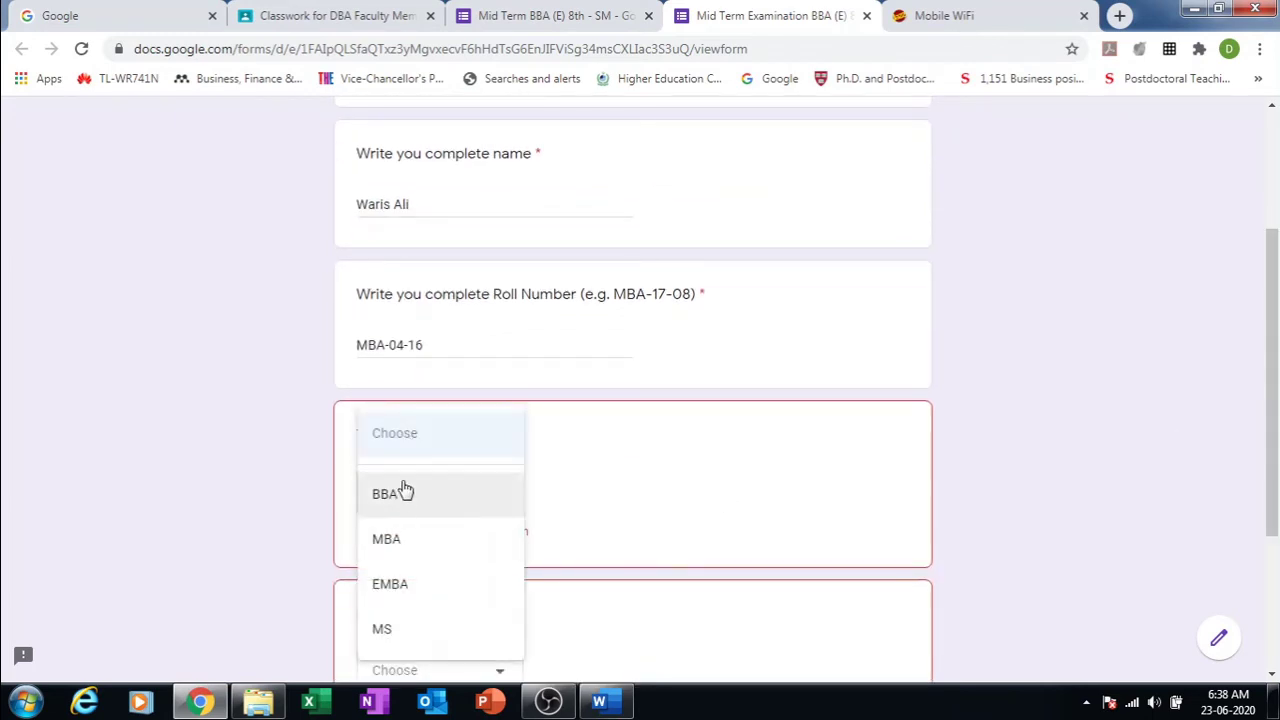
click(404, 535)
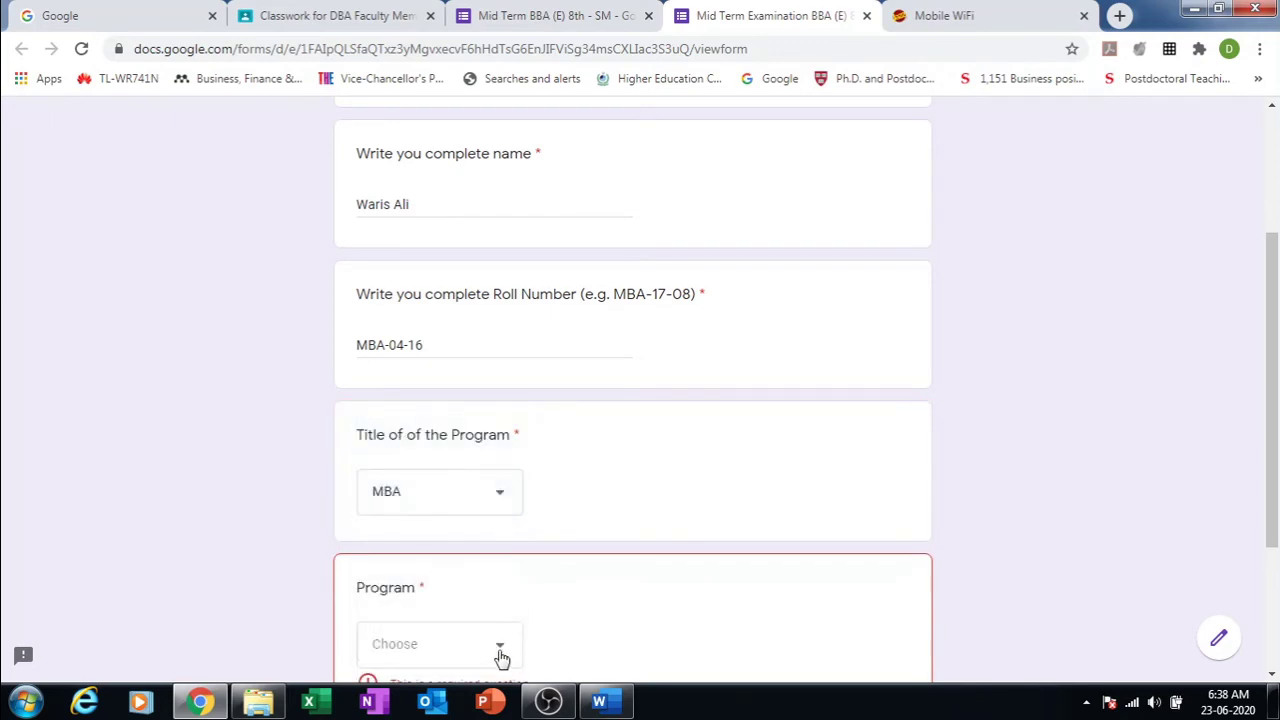
click(502, 658)
click(423, 586)
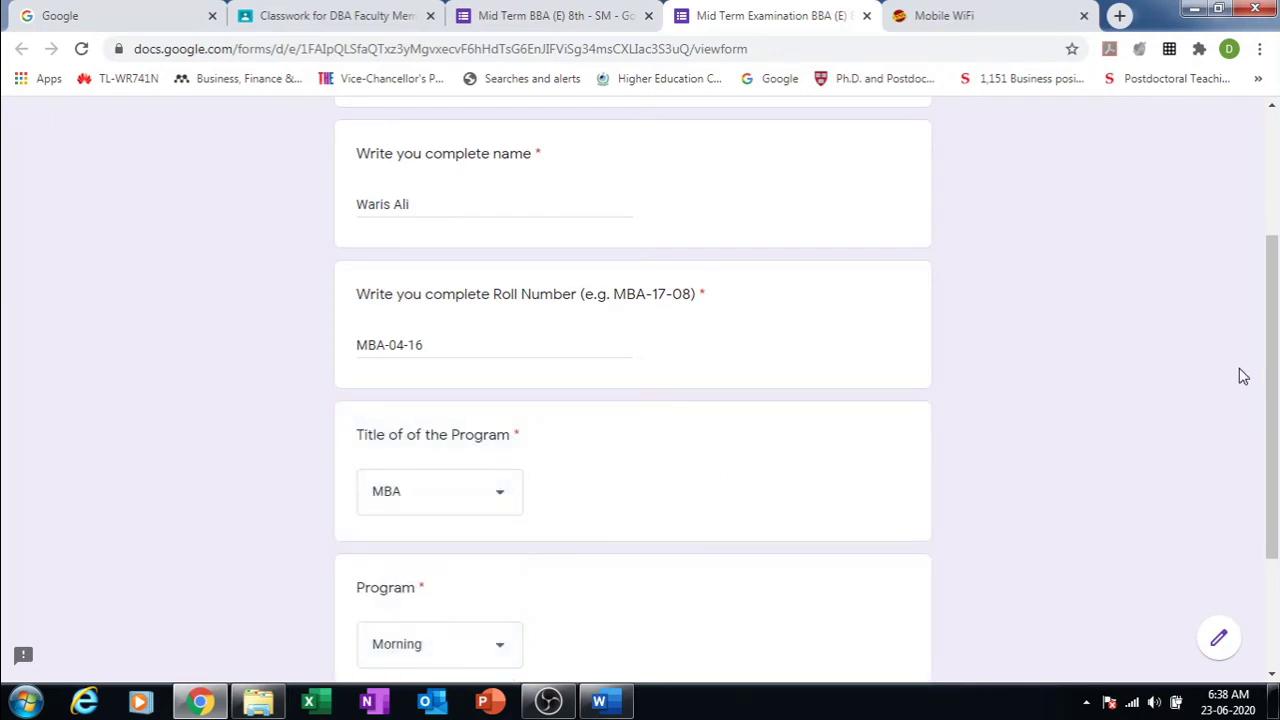
scroll(1269, 372, down, 2)
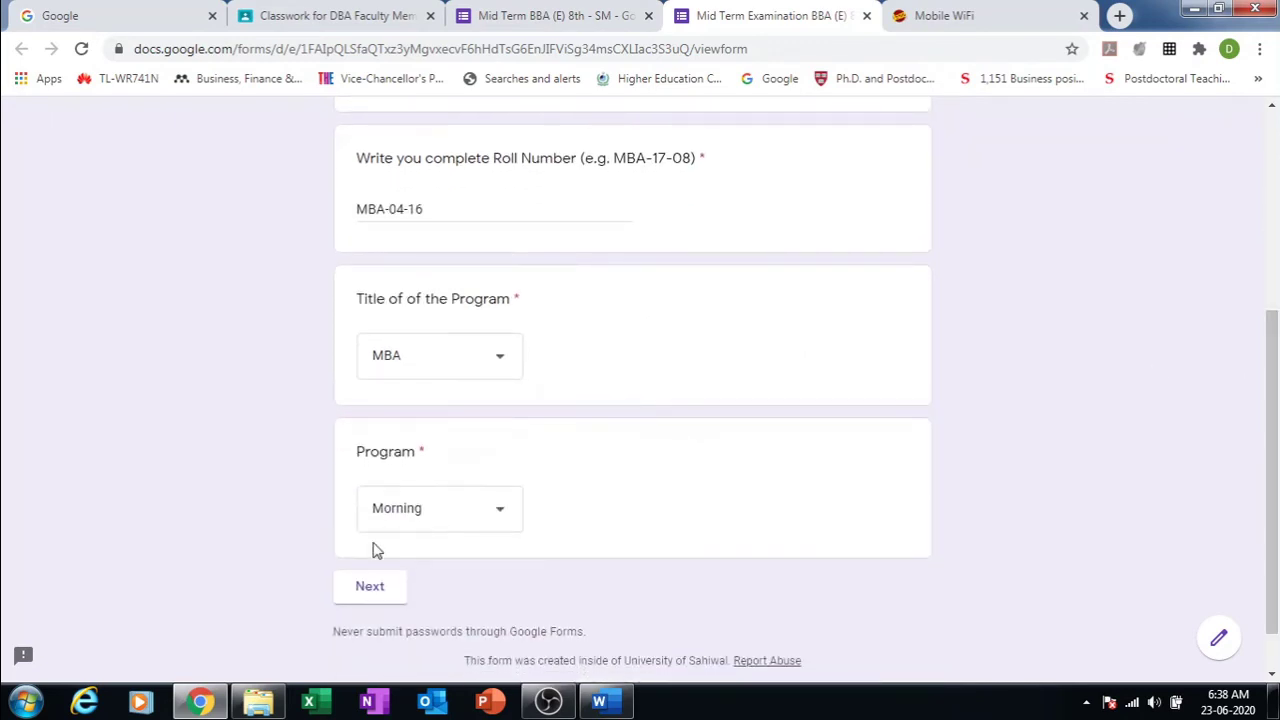
click(369, 586)
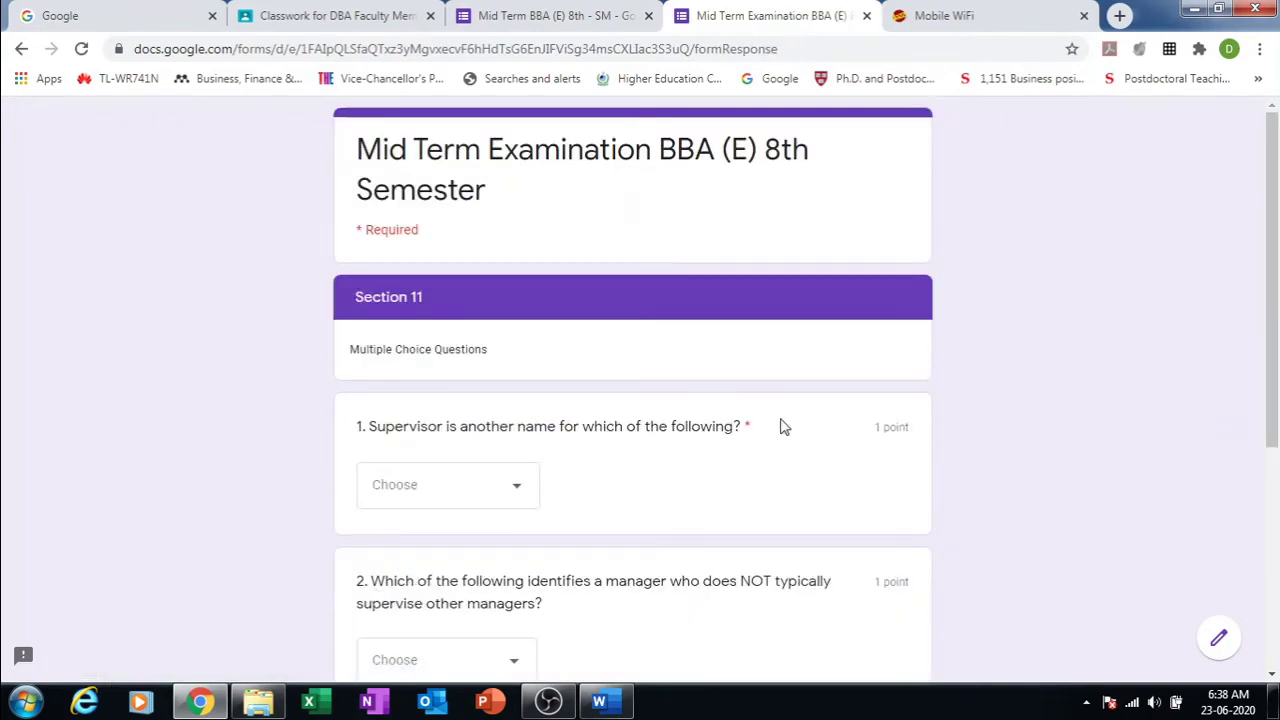
Step: Answer question 1 with 'team leader' and continue to Section III
drag(1273, 254, 1277, 448)
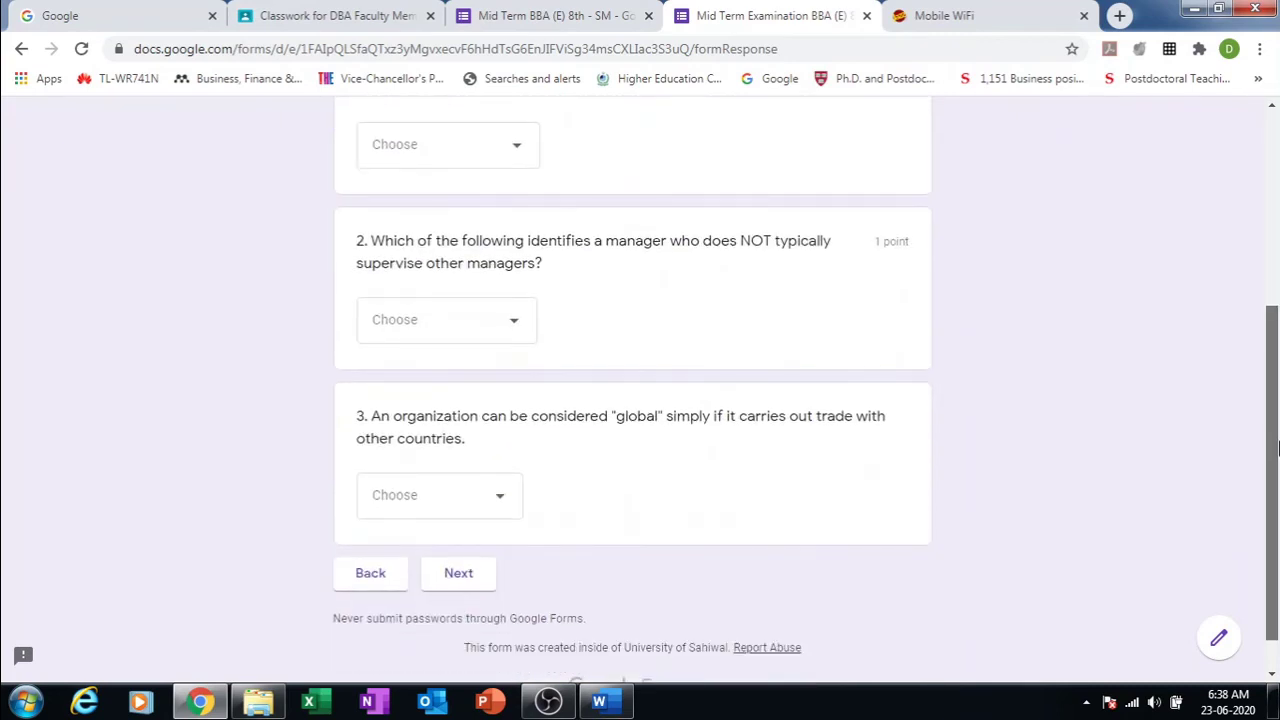
click(461, 575)
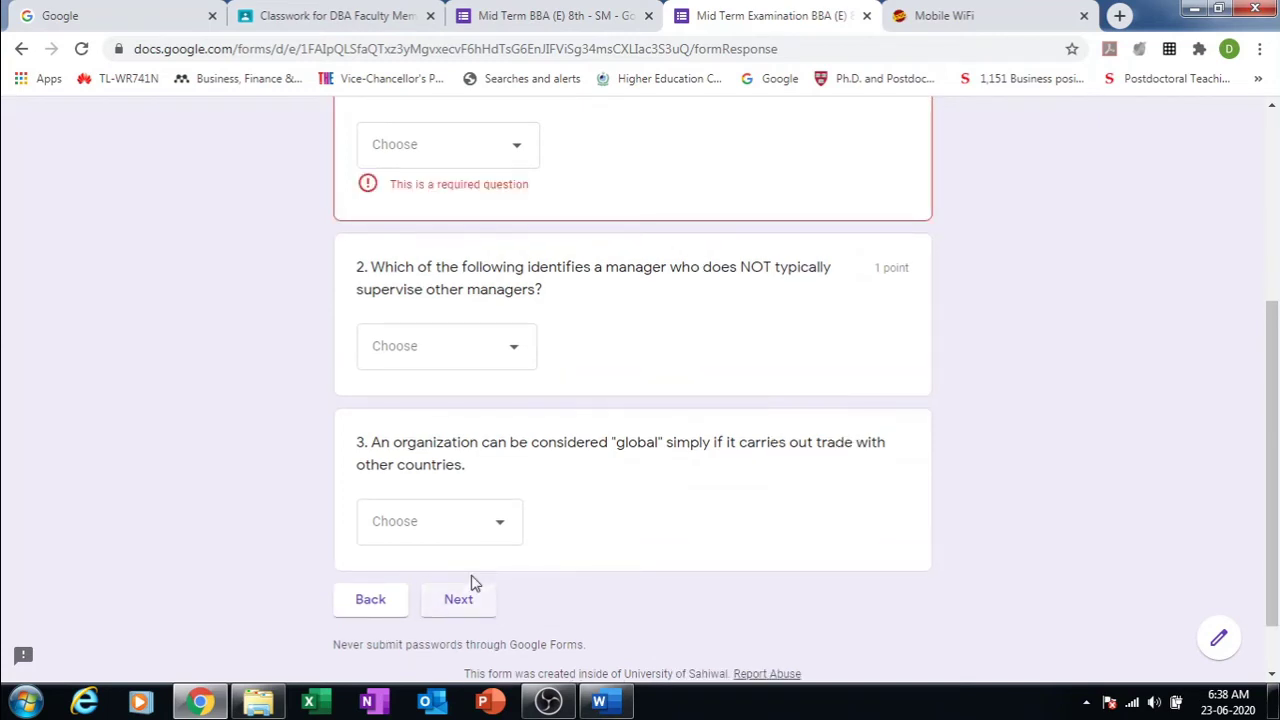
click(521, 152)
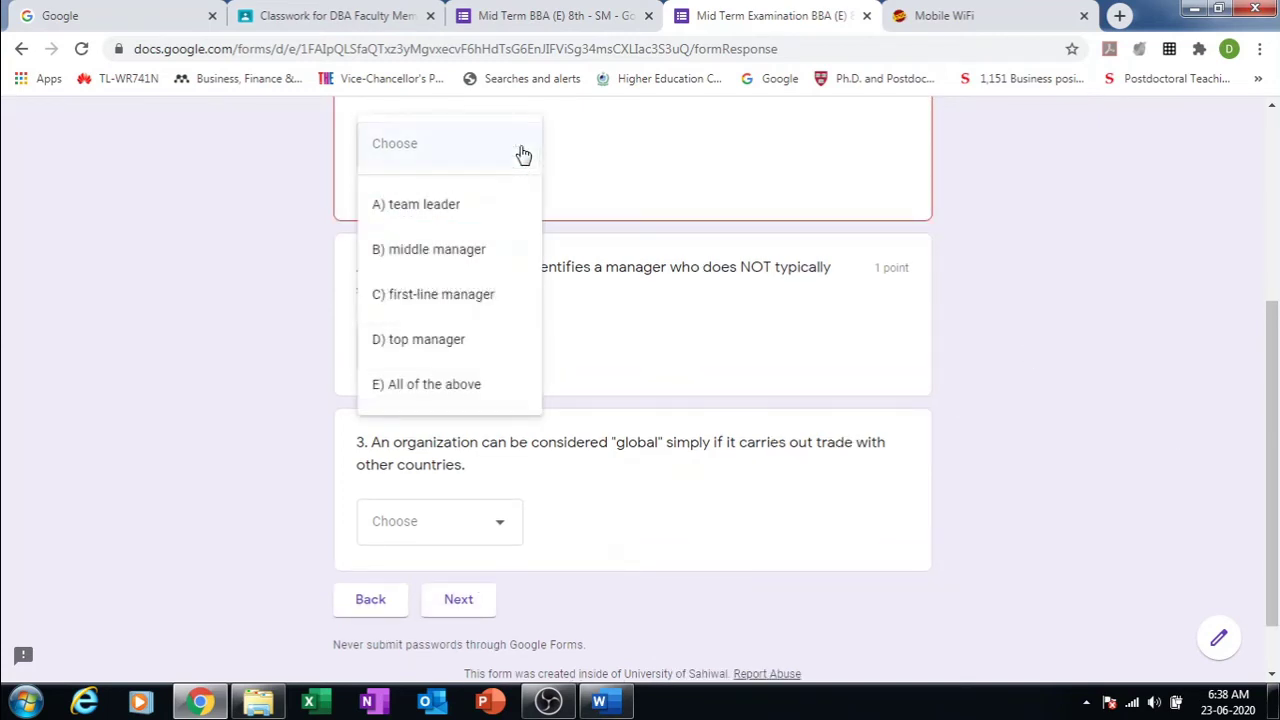
click(497, 222)
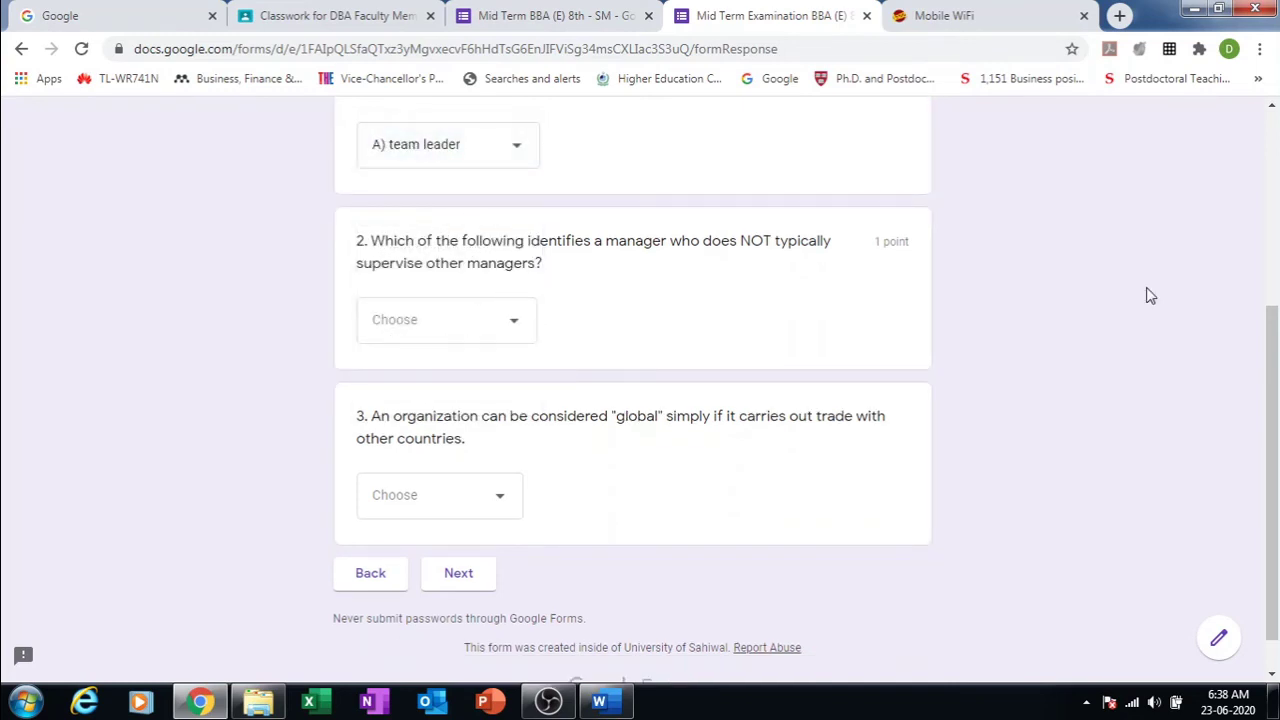
mouse_move(1272, 348)
mouse_down()
mouse_move(1261, 246)
mouse_move(1262, 330)
mouse_up()
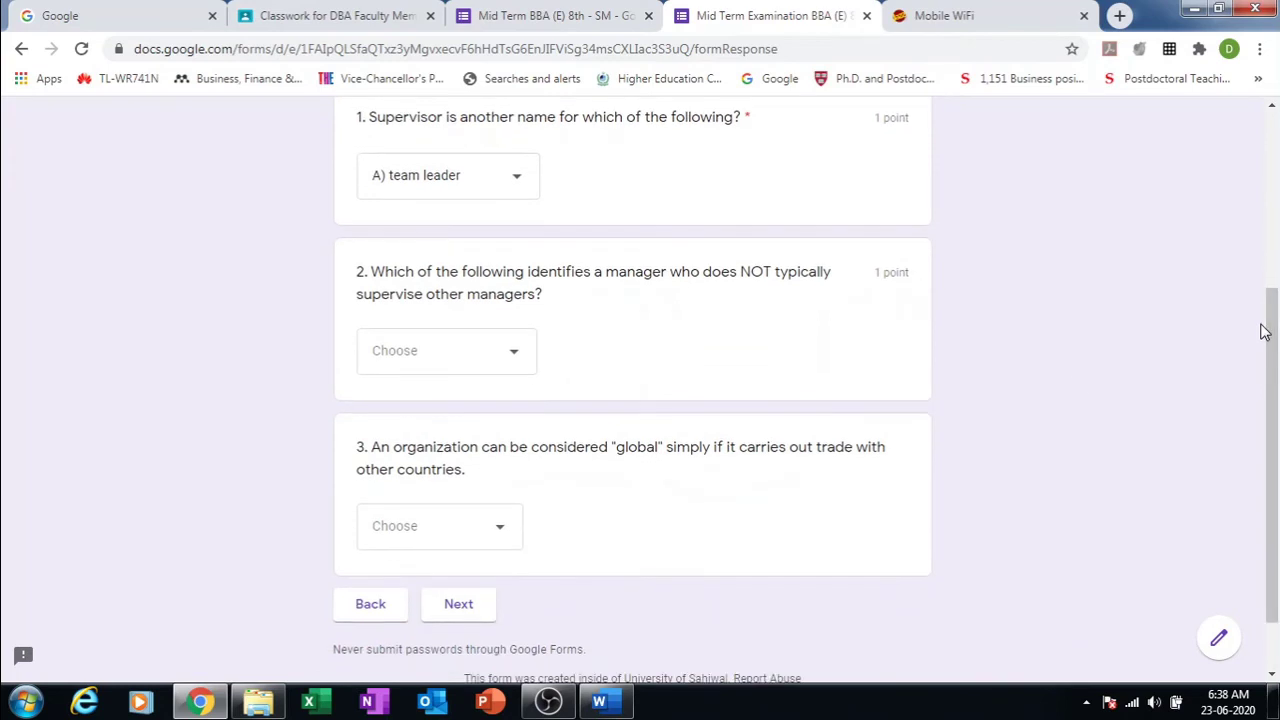
click(470, 607)
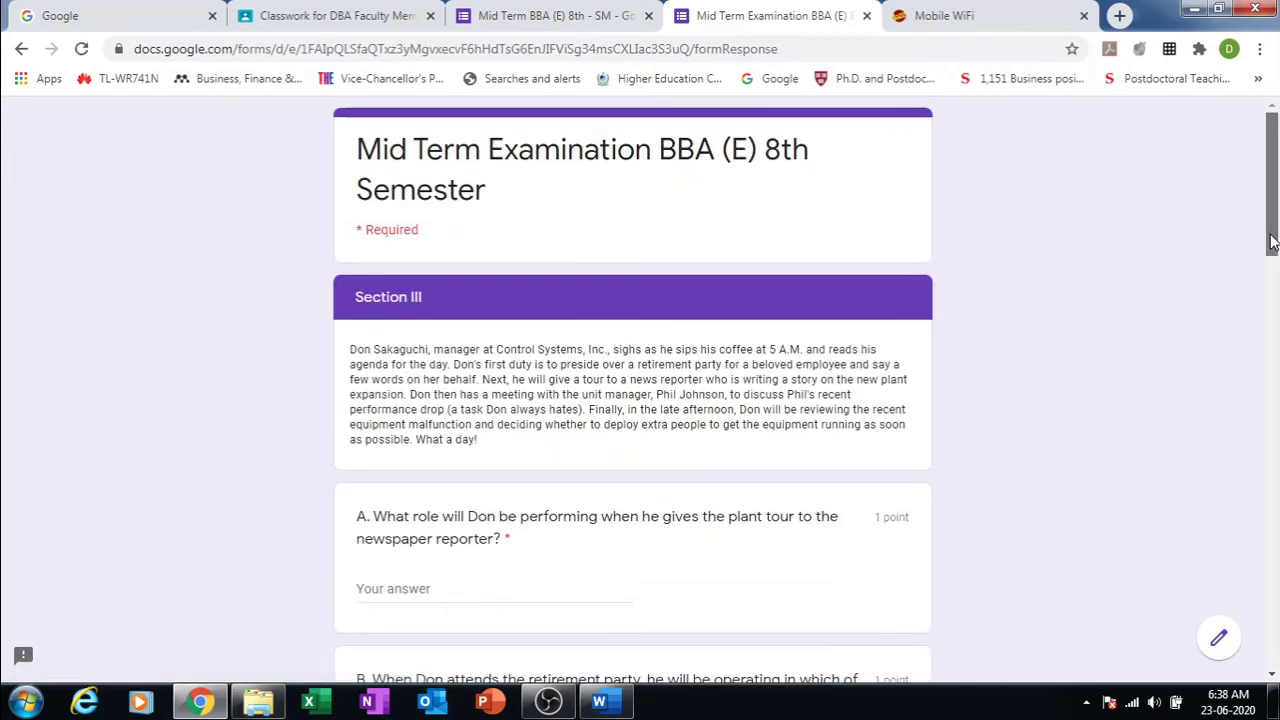
Step: Close the preview tab and confirm leaving the page
drag(1272, 250, 1272, 175)
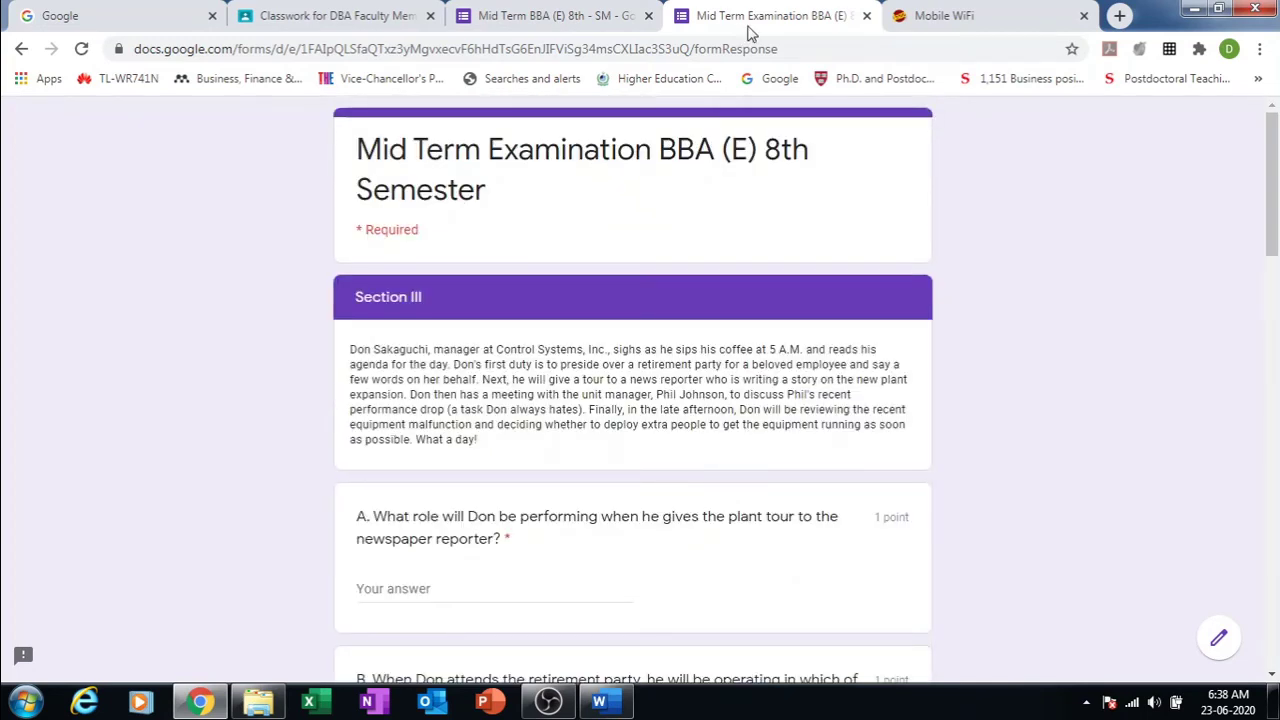
click(866, 16)
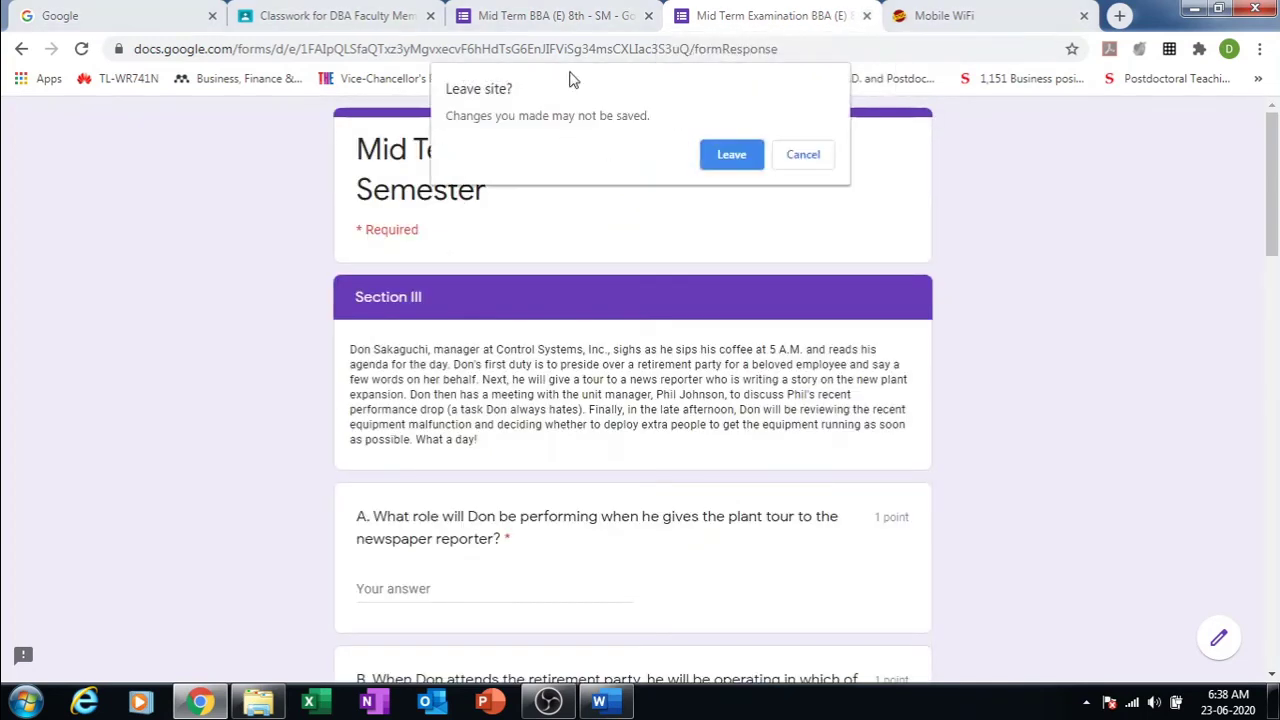
click(731, 155)
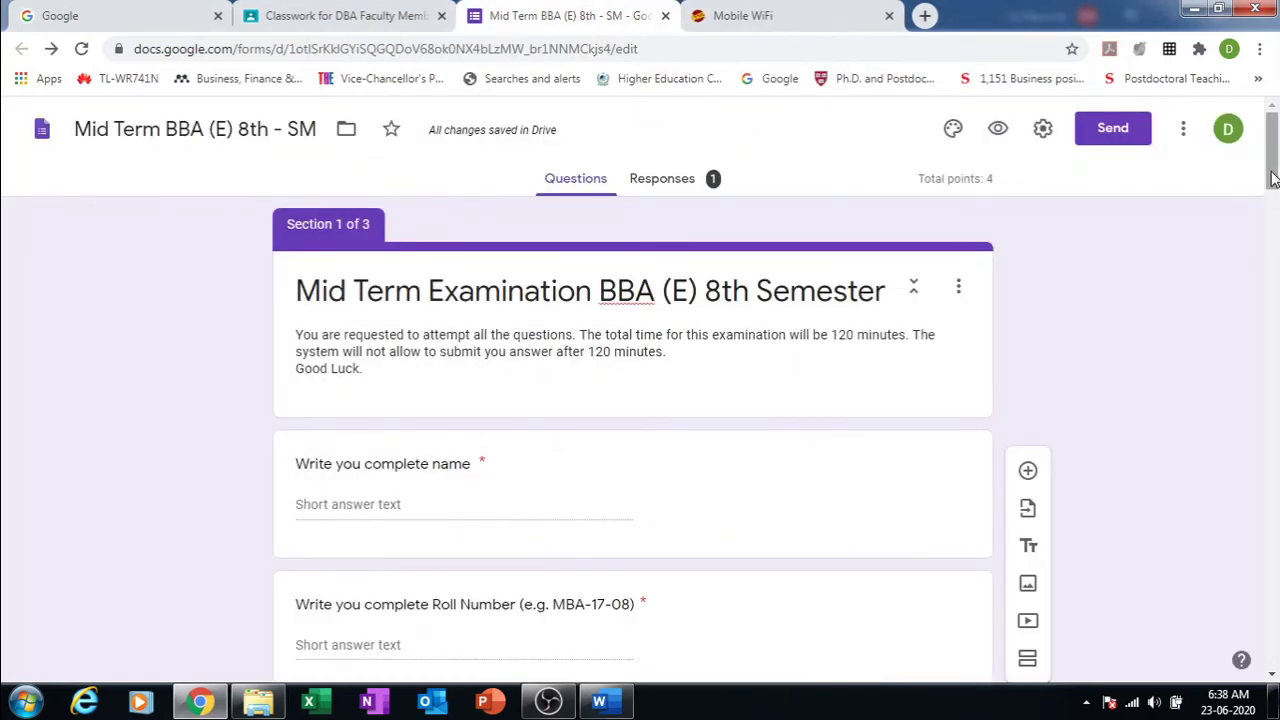
Step: Add a new multiple-choice question after the celebrity question
drag(1275, 198, 1274, 600)
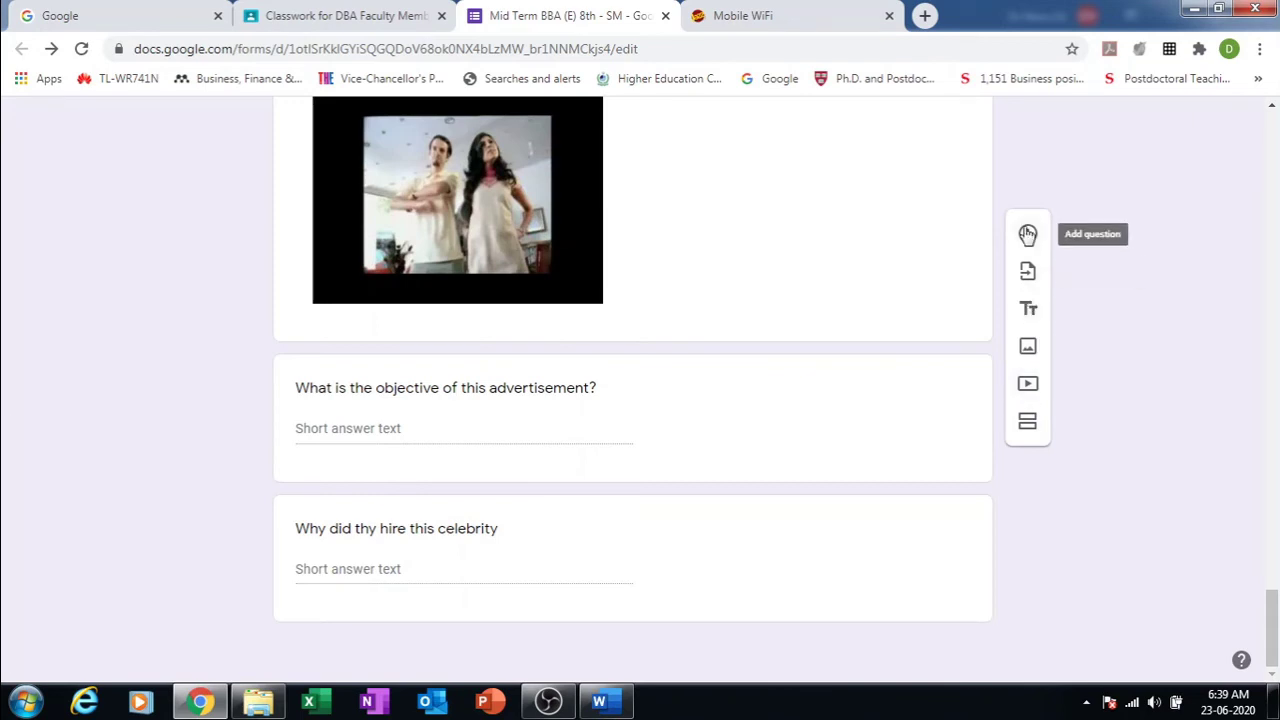
scroll(1028, 234, up, 3)
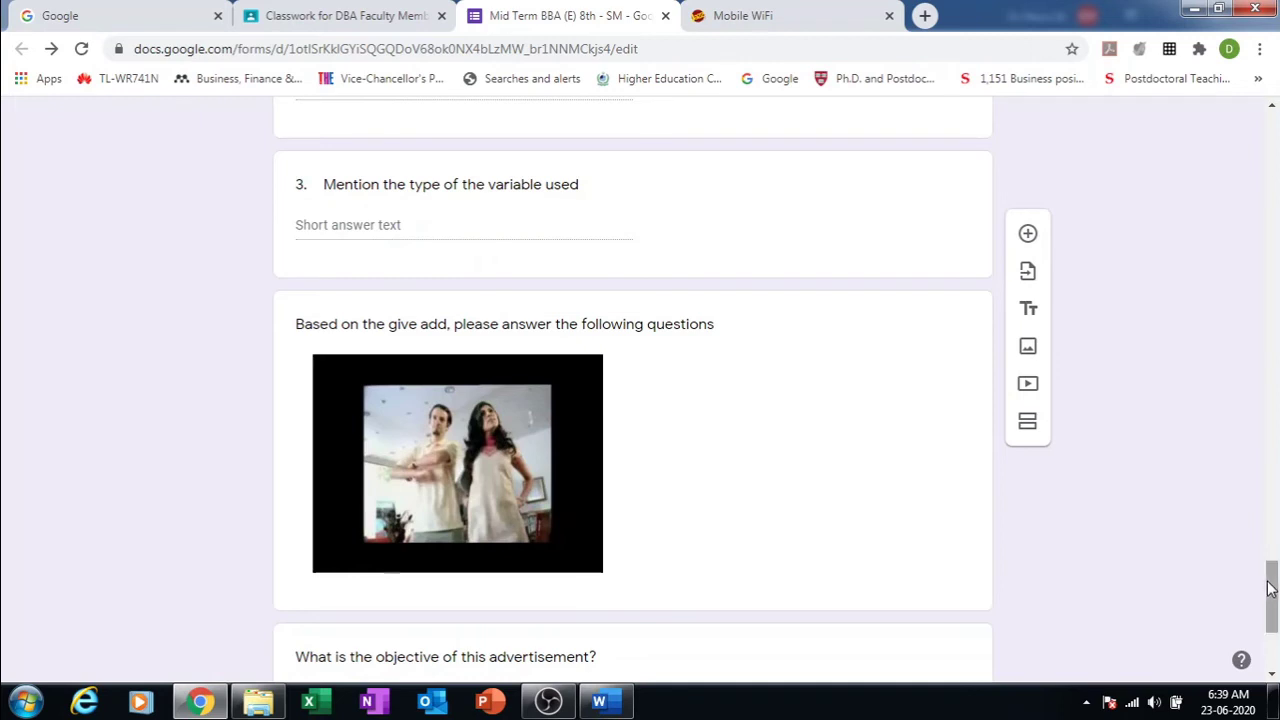
drag(1270, 590, 1270, 625)
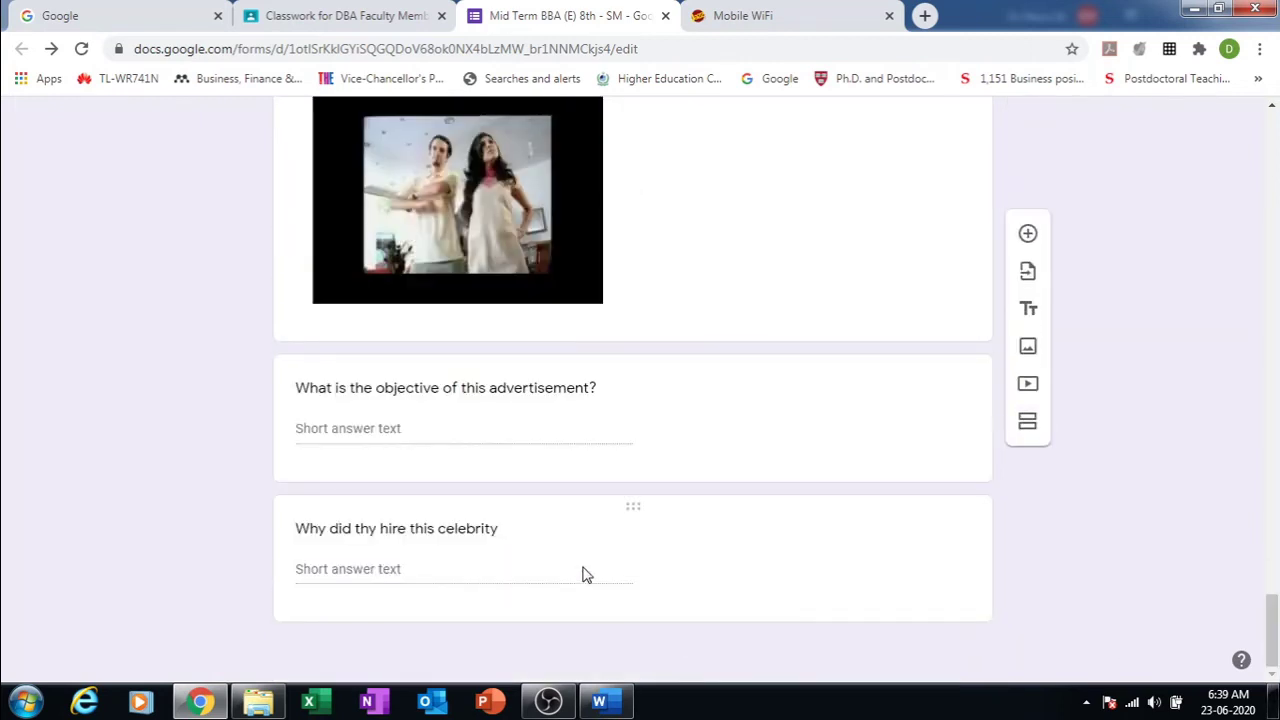
click(826, 582)
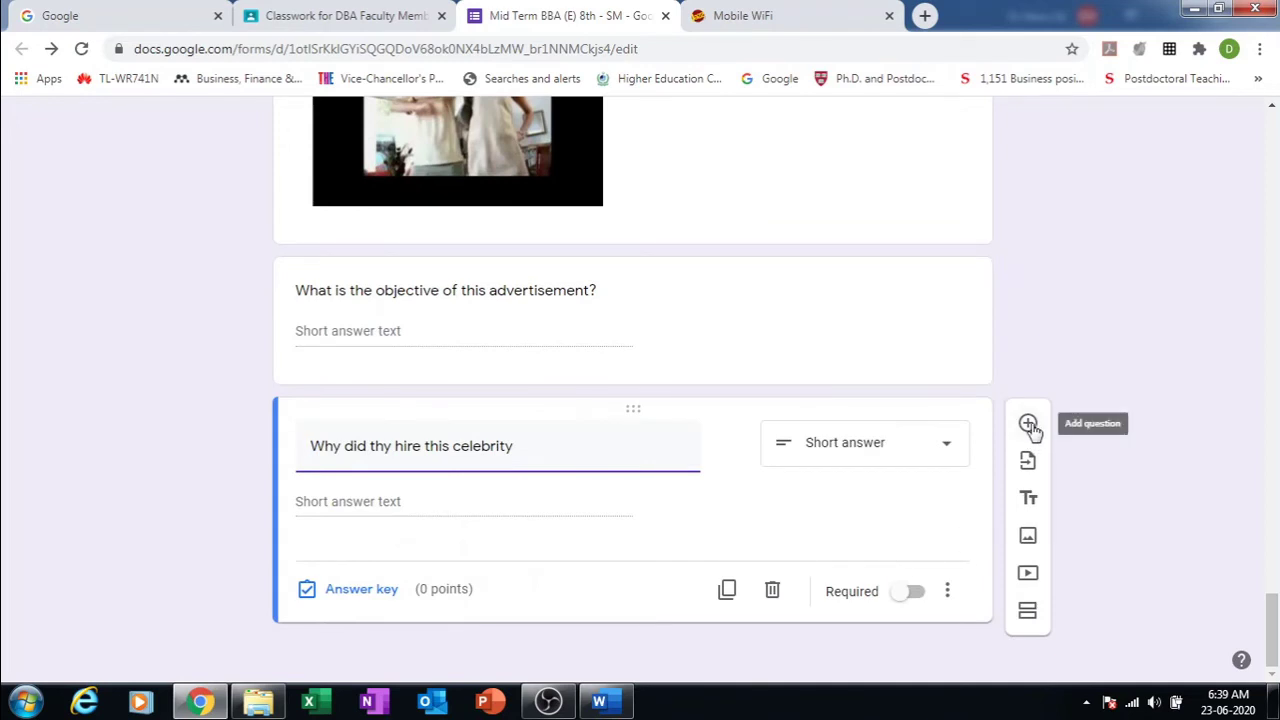
click(1029, 424)
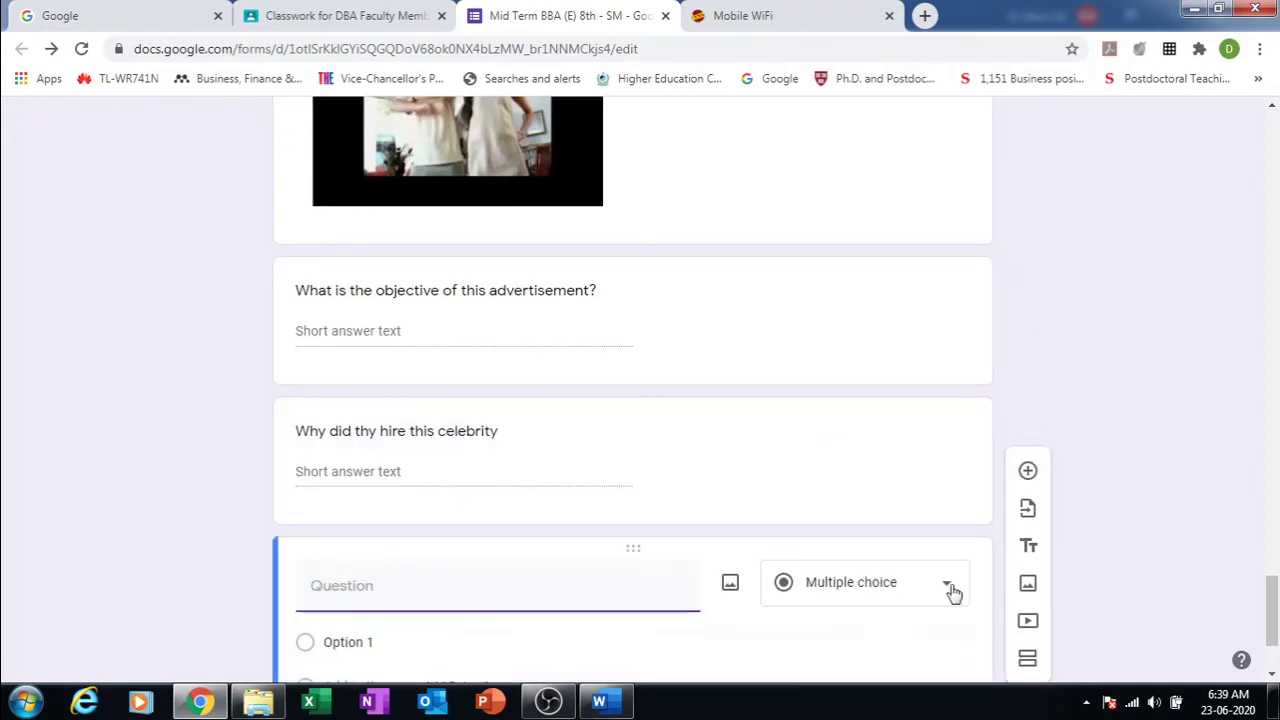
click(948, 588)
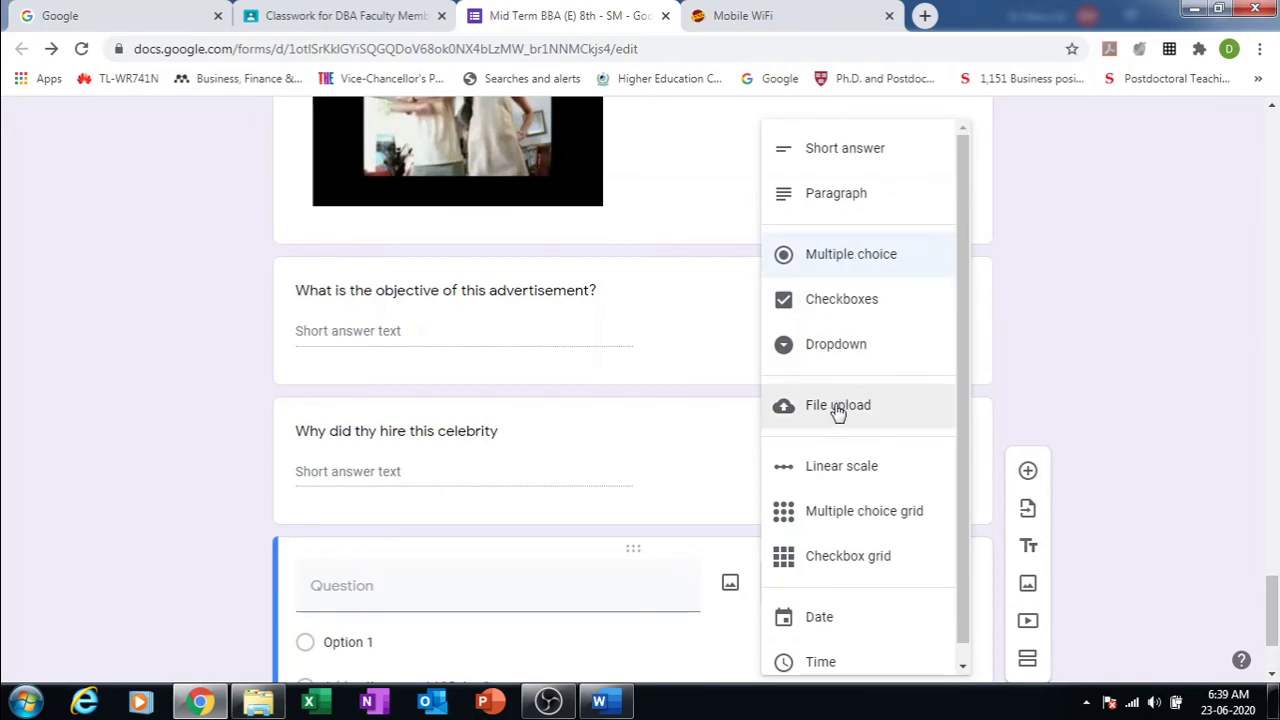
click(1149, 347)
drag(1276, 596, 1274, 662)
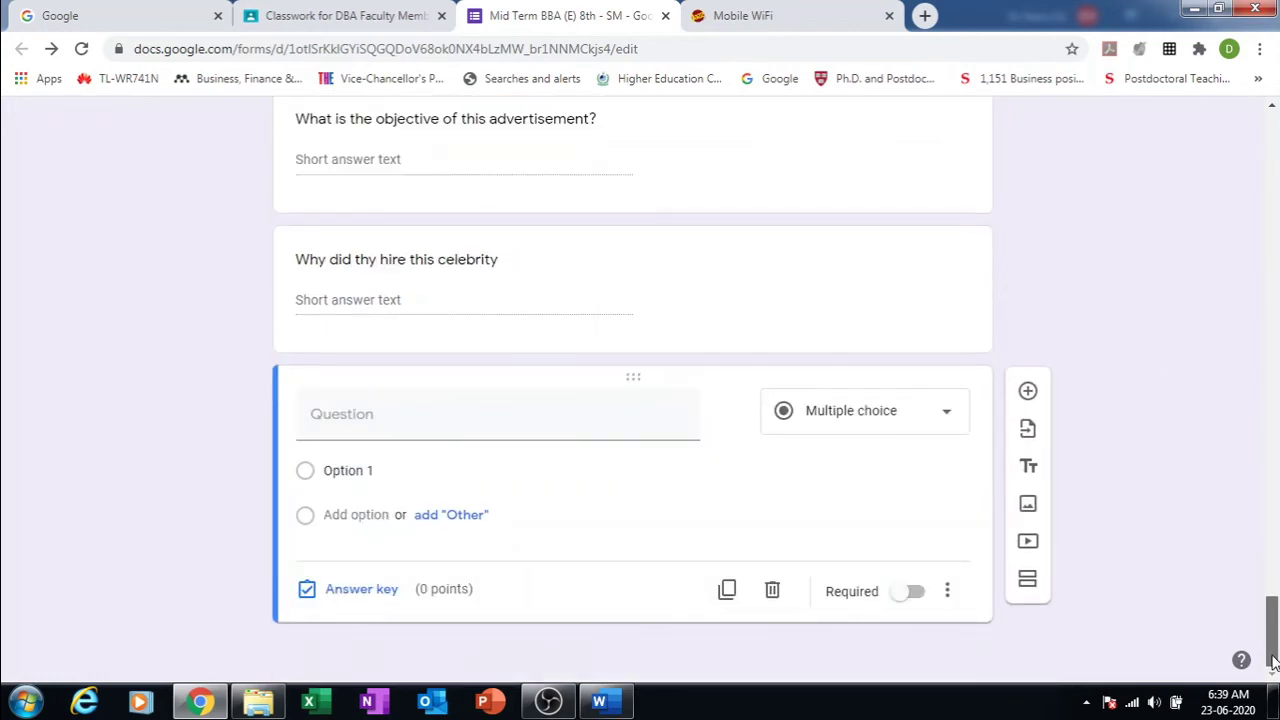
drag(1272, 641, 1271, 641)
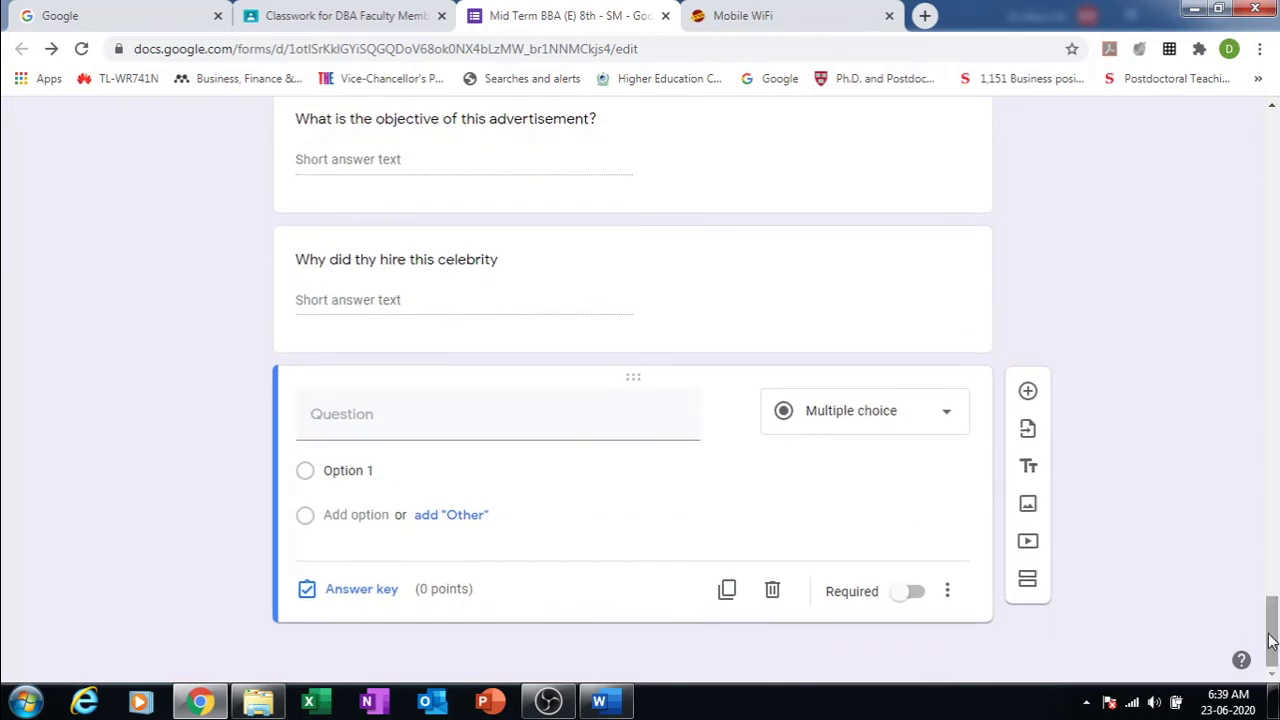
Step: Type 'Construct Flow chart diagram' as the question text, fixing typos
click(455, 422)
text(Co)
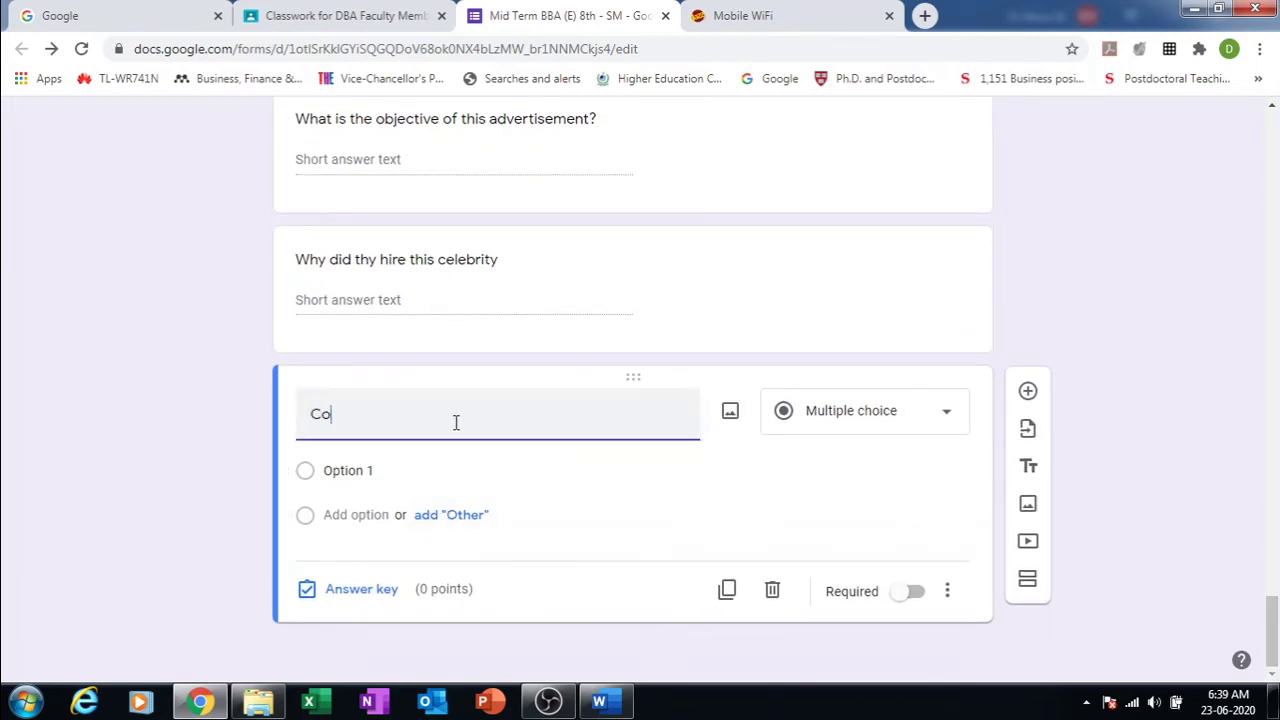
text(nstruct )
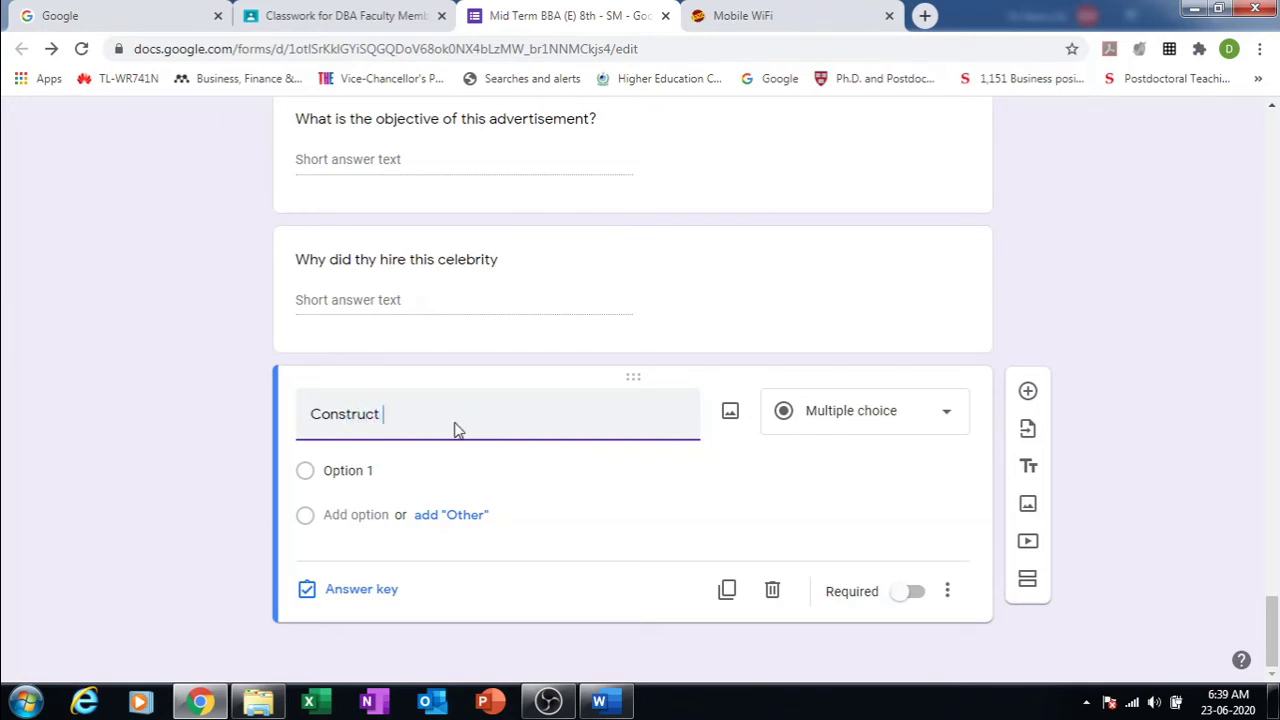
text(Flo)
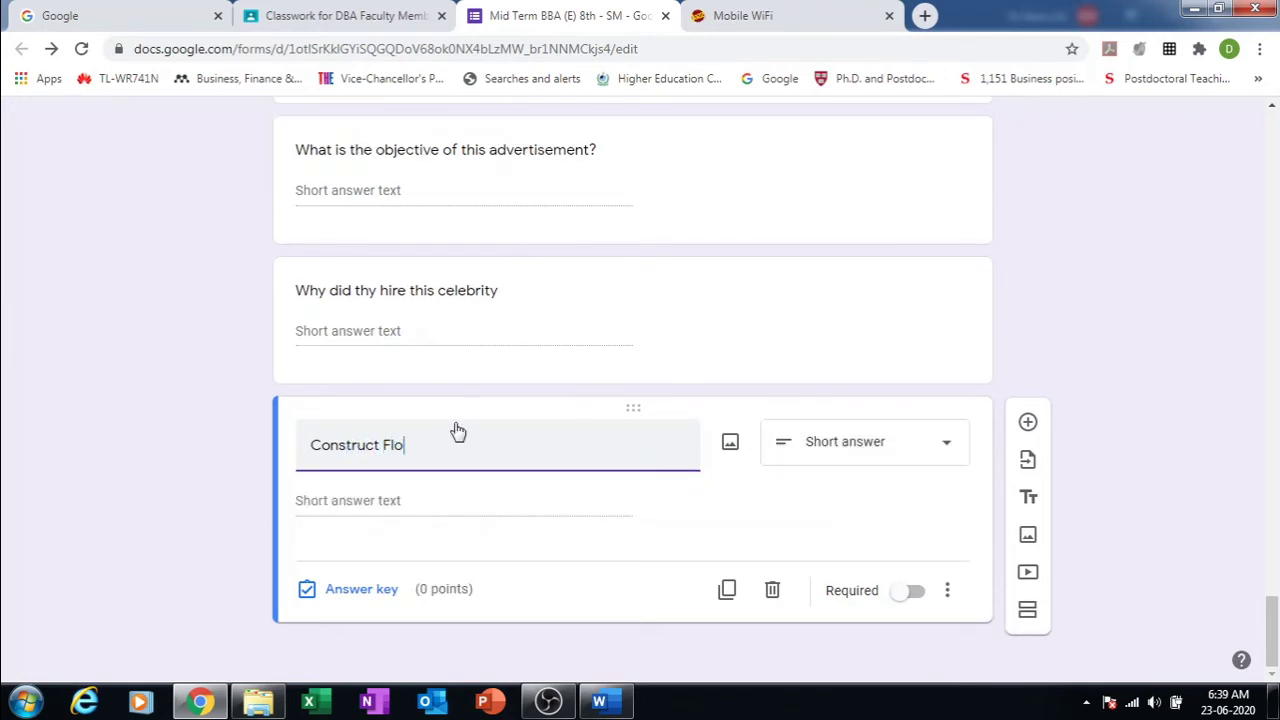
text(w charg)
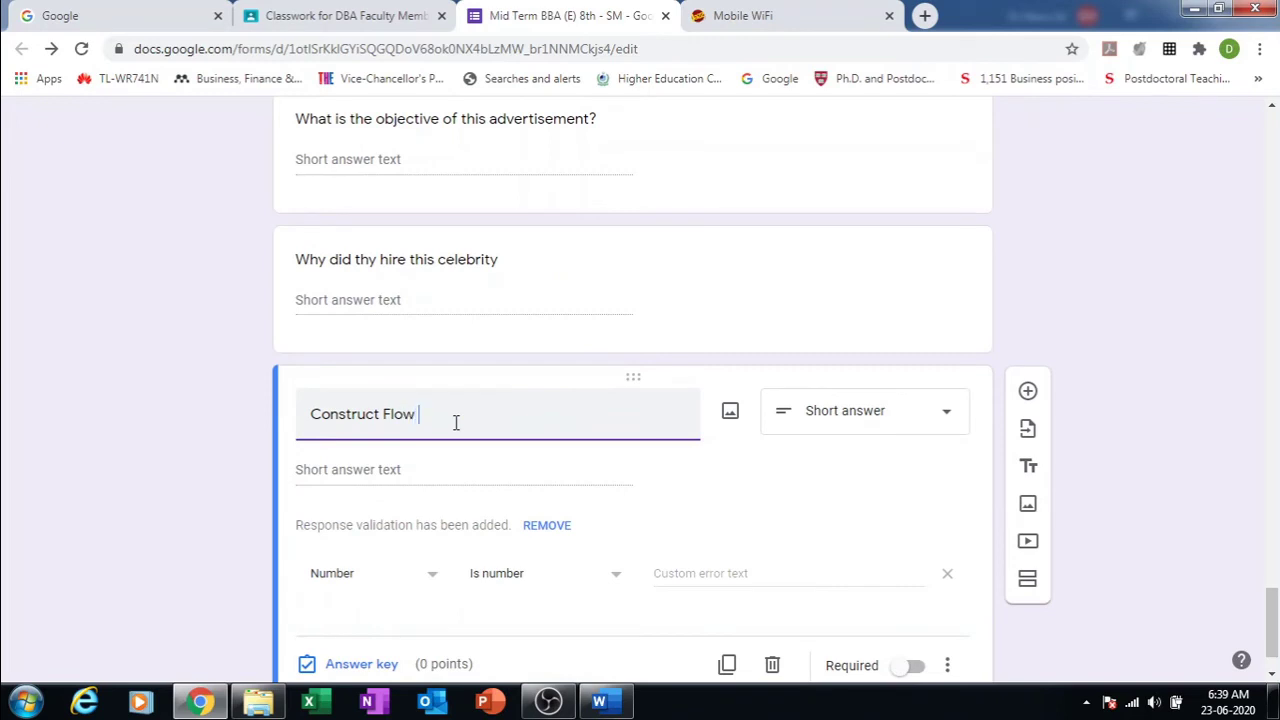
key(BackSpace)
text(t diag)
key(BackSpace)
text(diagr)
key(BackSpace)
key(BackSpace)
text(ram)
Step: Change the question type to File upload and accept the Drive upload notice
click(950, 416)
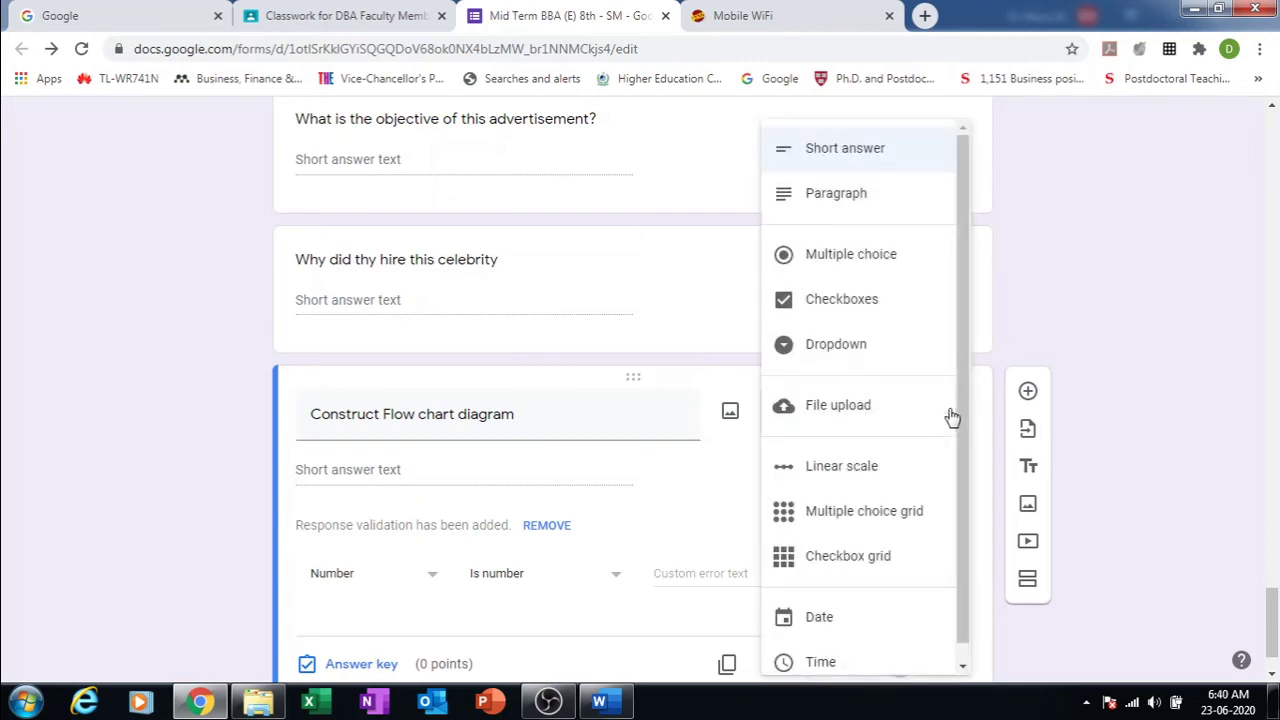
click(885, 420)
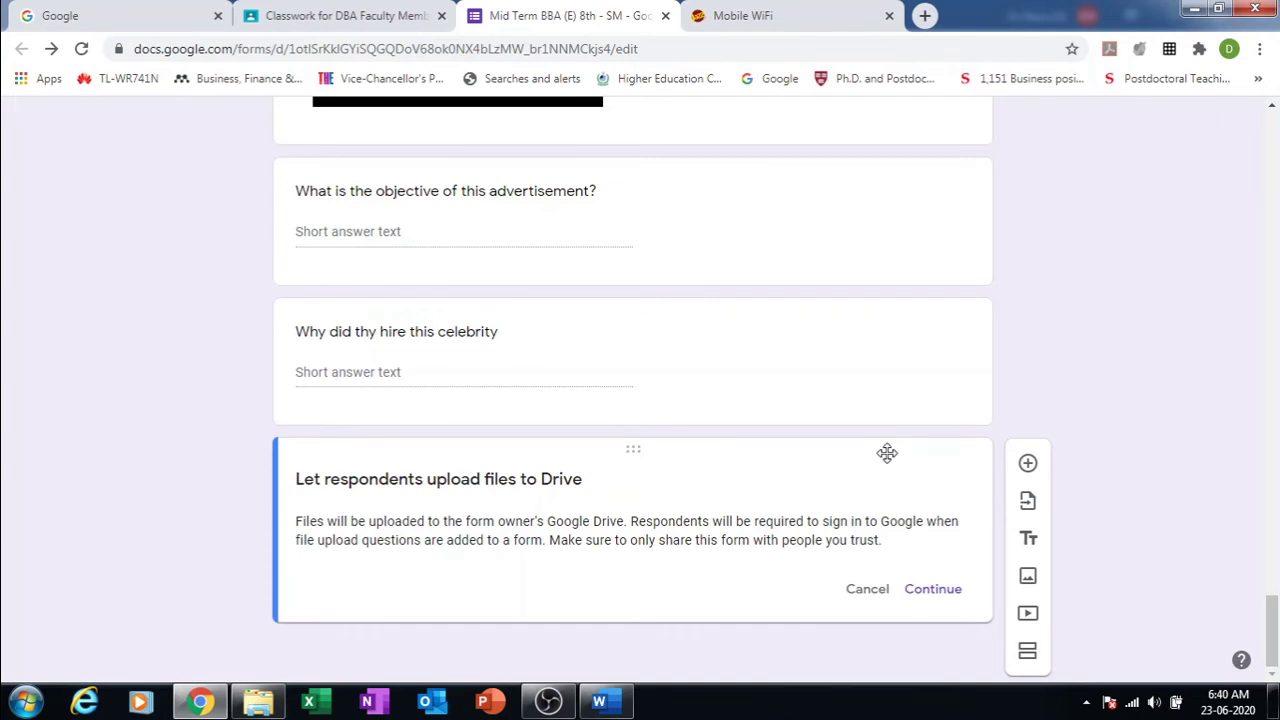
click(914, 592)
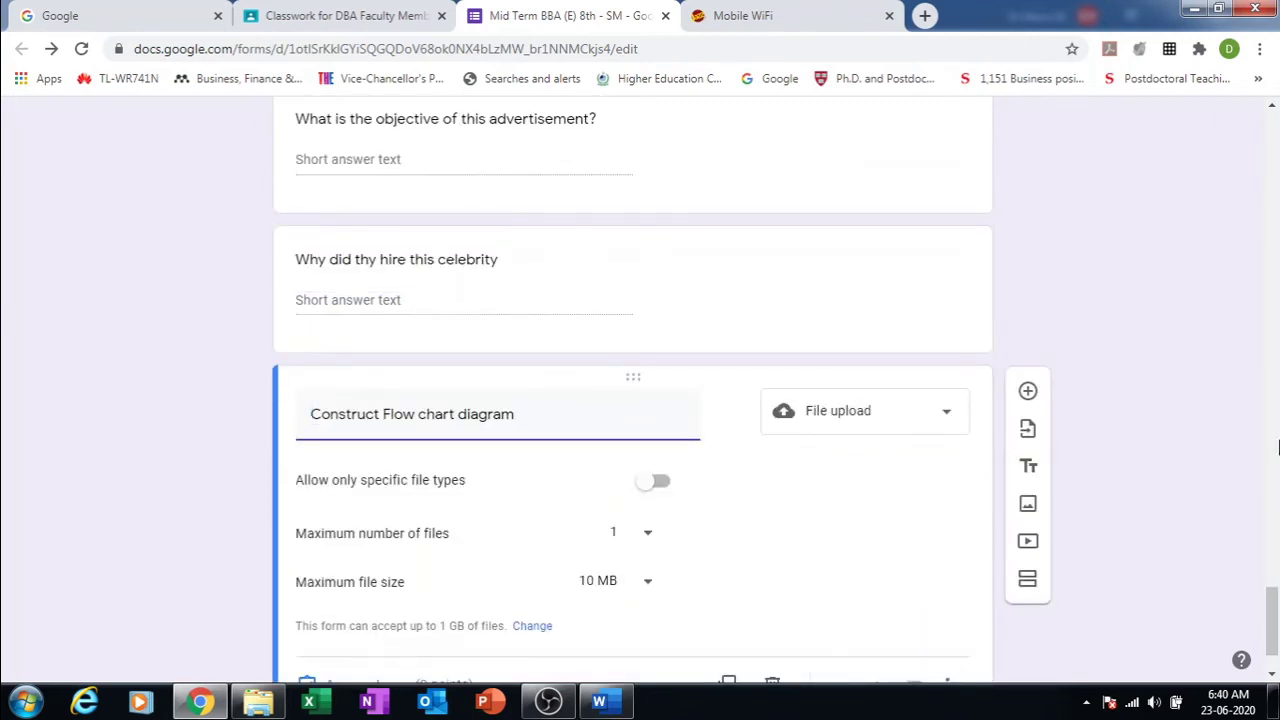
scroll(1273, 612, down, 1)
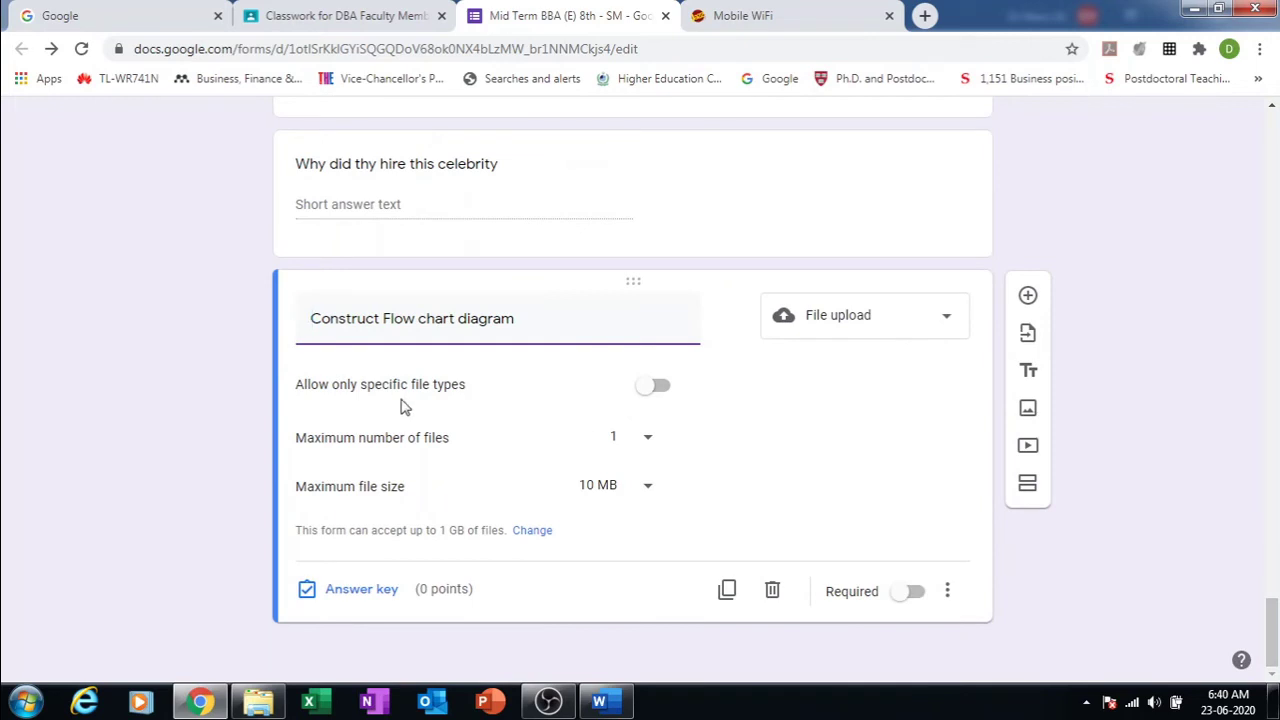
Step: Restrict uploads to Image files only, keeping the limit at 1 file up to 10 MB
click(662, 394)
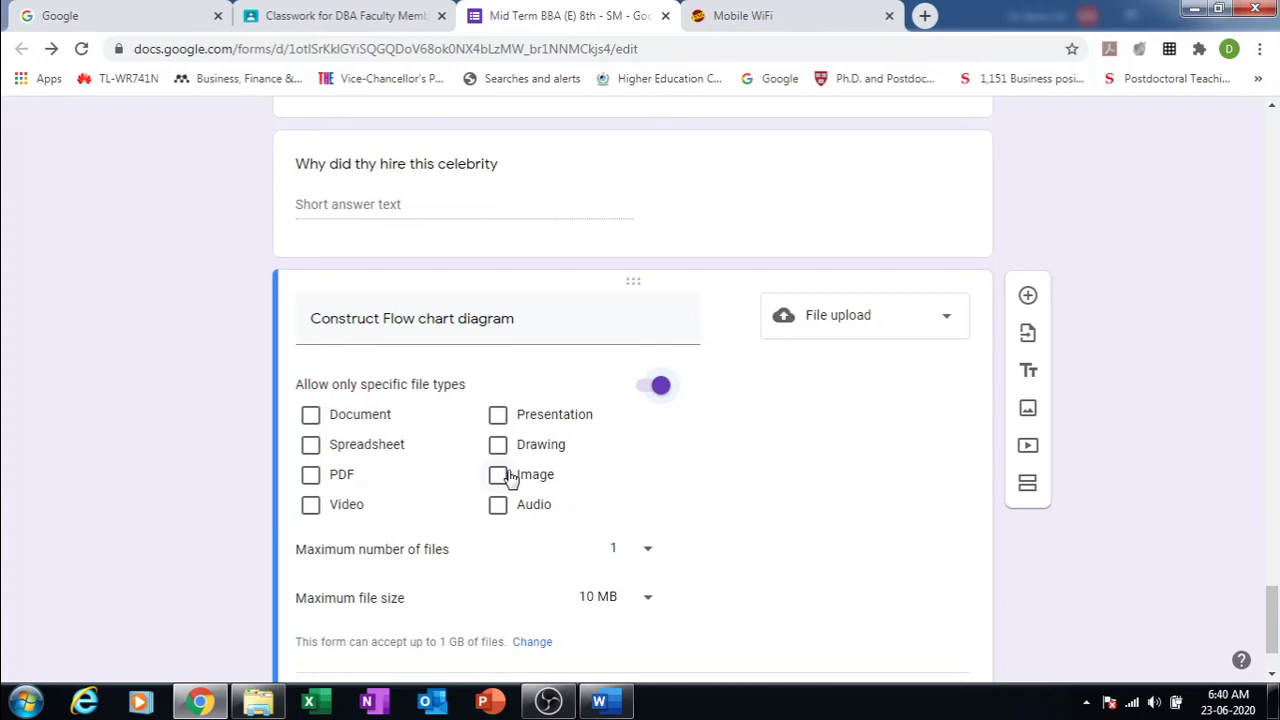
click(510, 479)
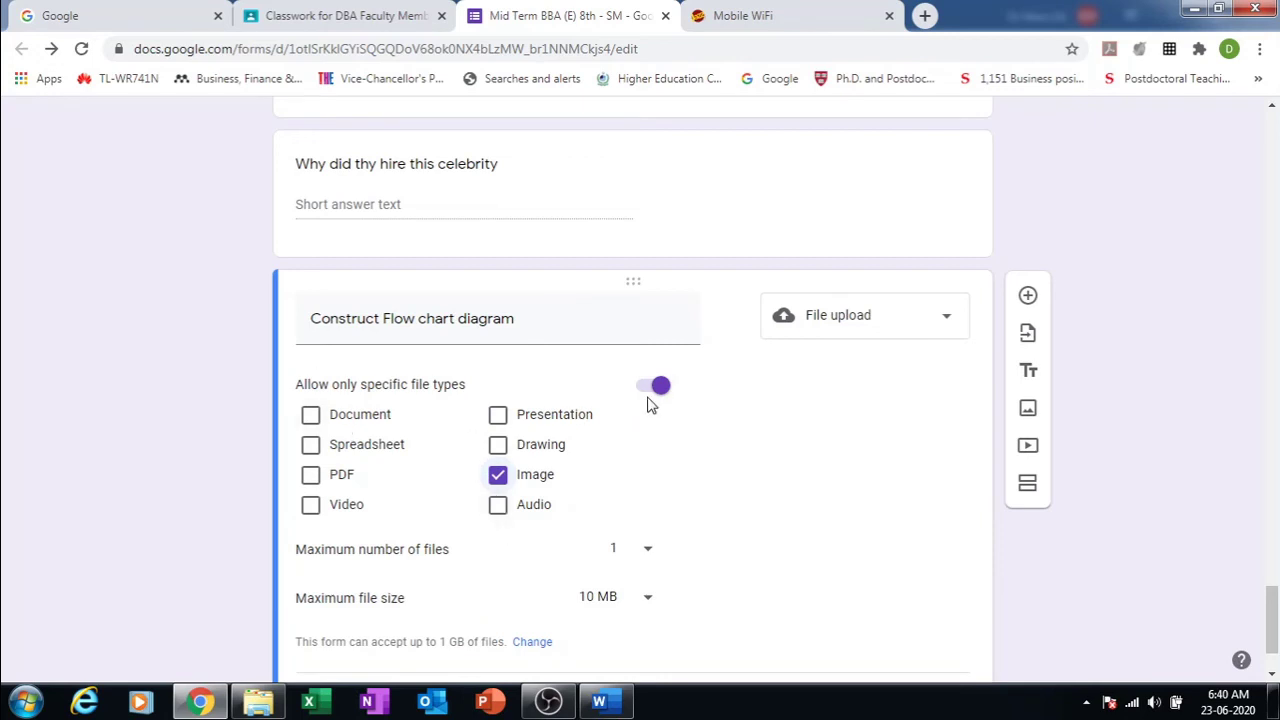
click(643, 390)
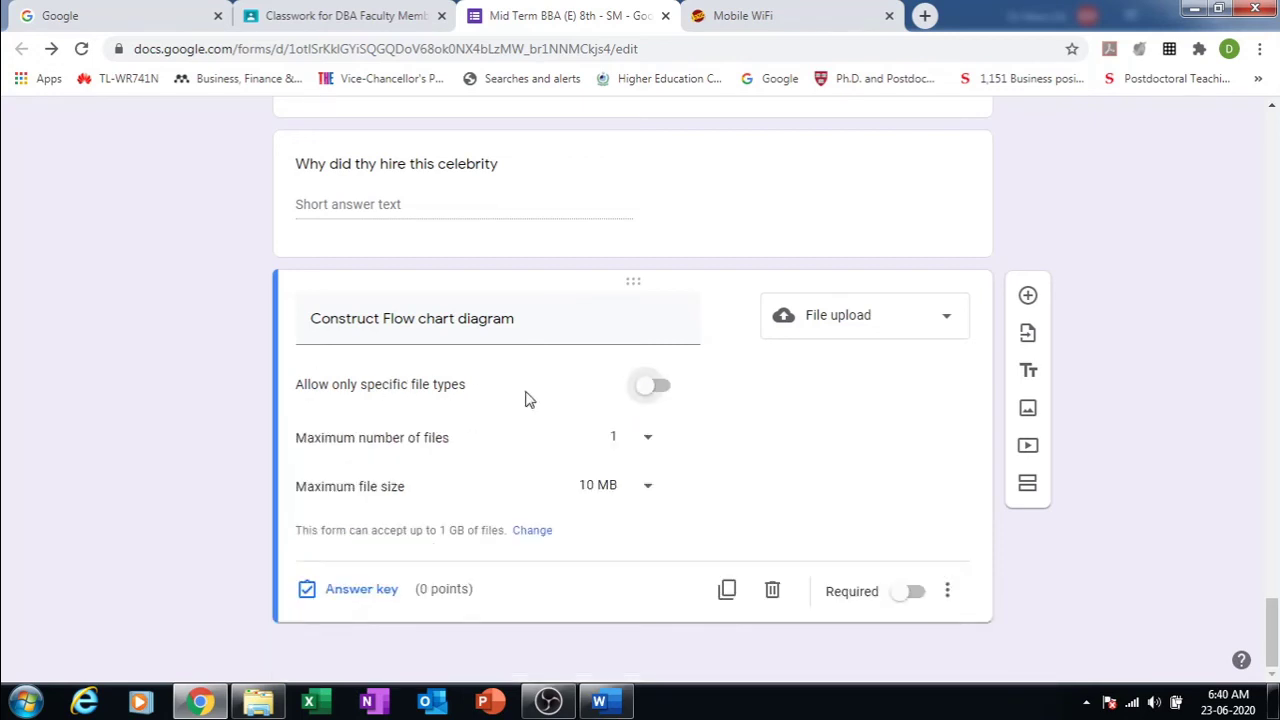
click(658, 392)
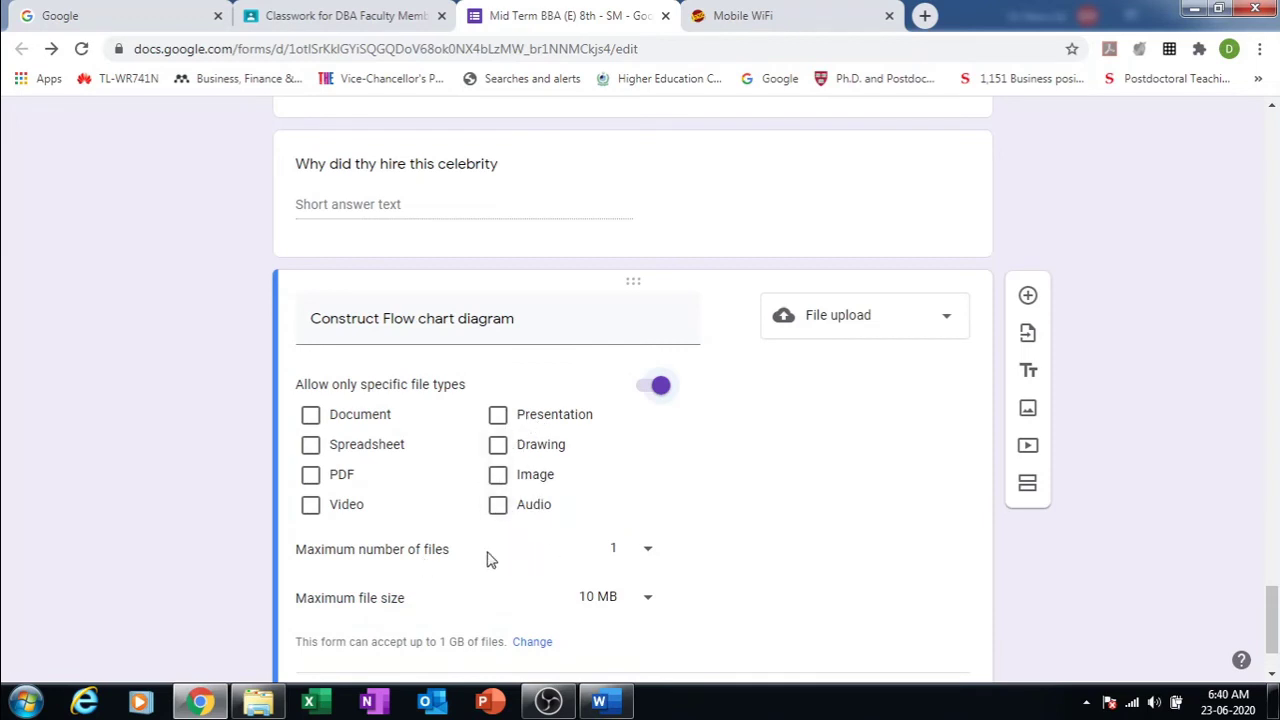
click(646, 551)
click(649, 553)
click(648, 599)
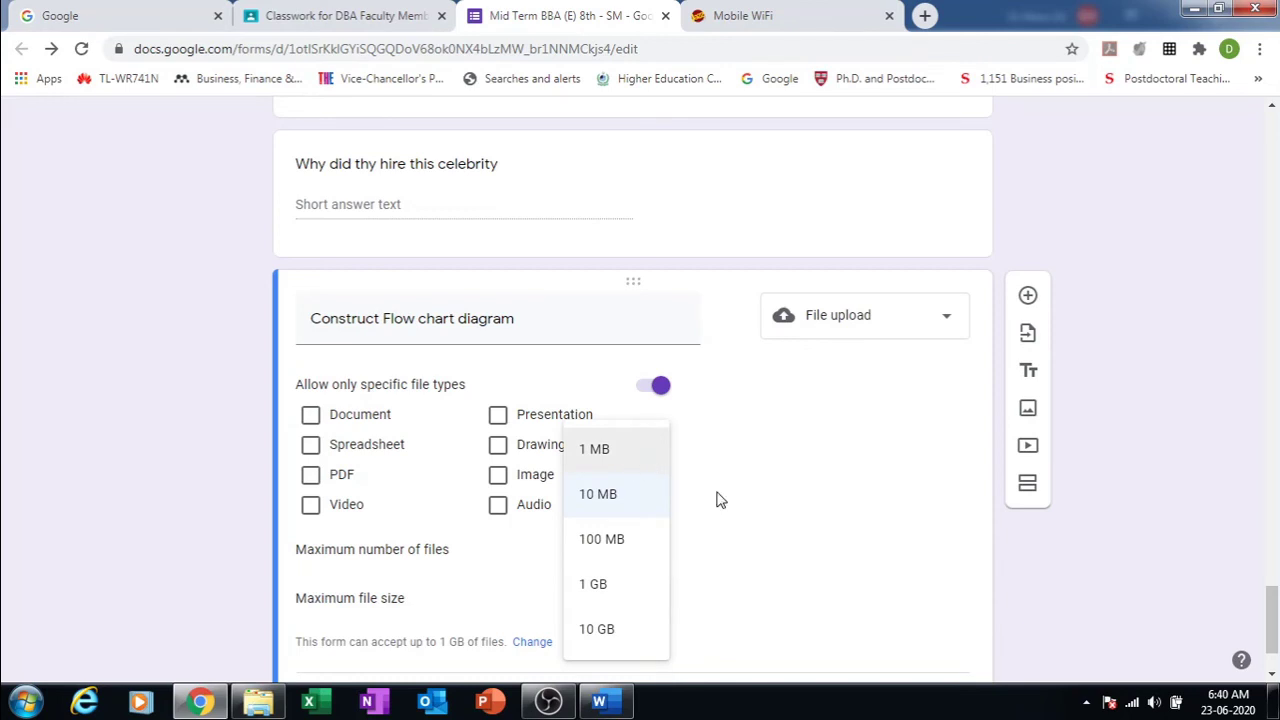
click(876, 521)
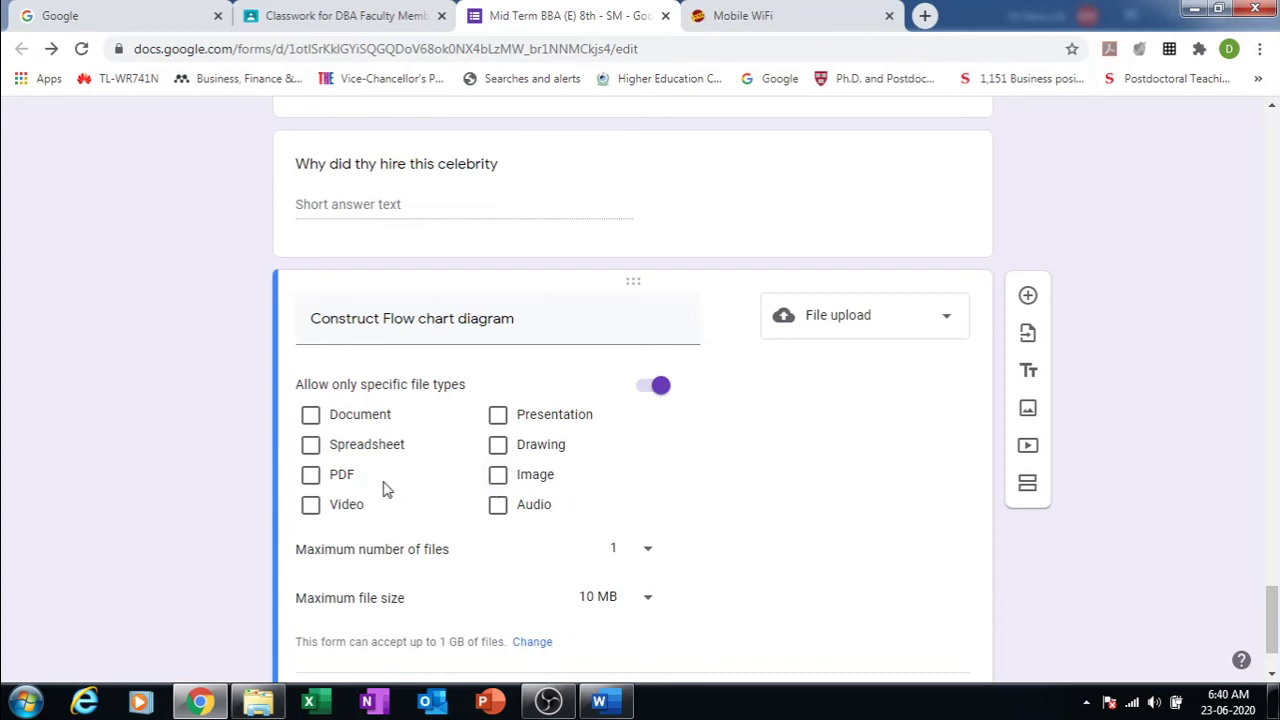
click(312, 476)
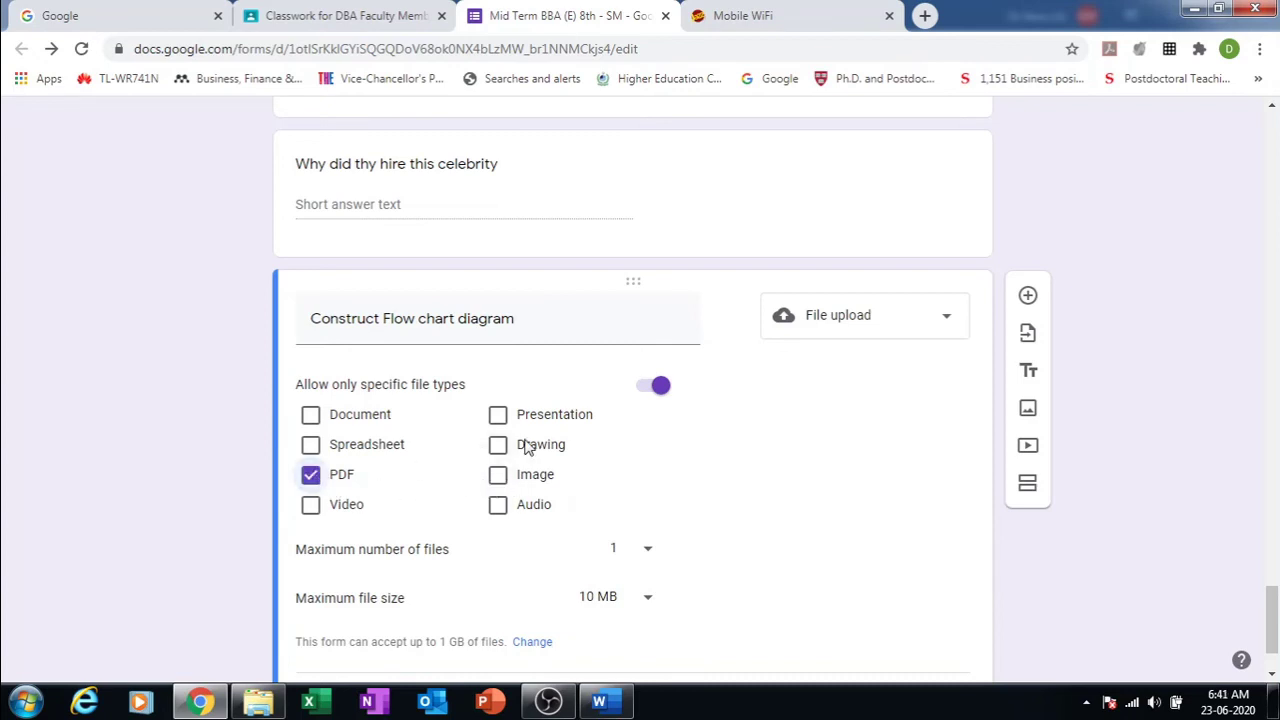
click(311, 476)
click(499, 476)
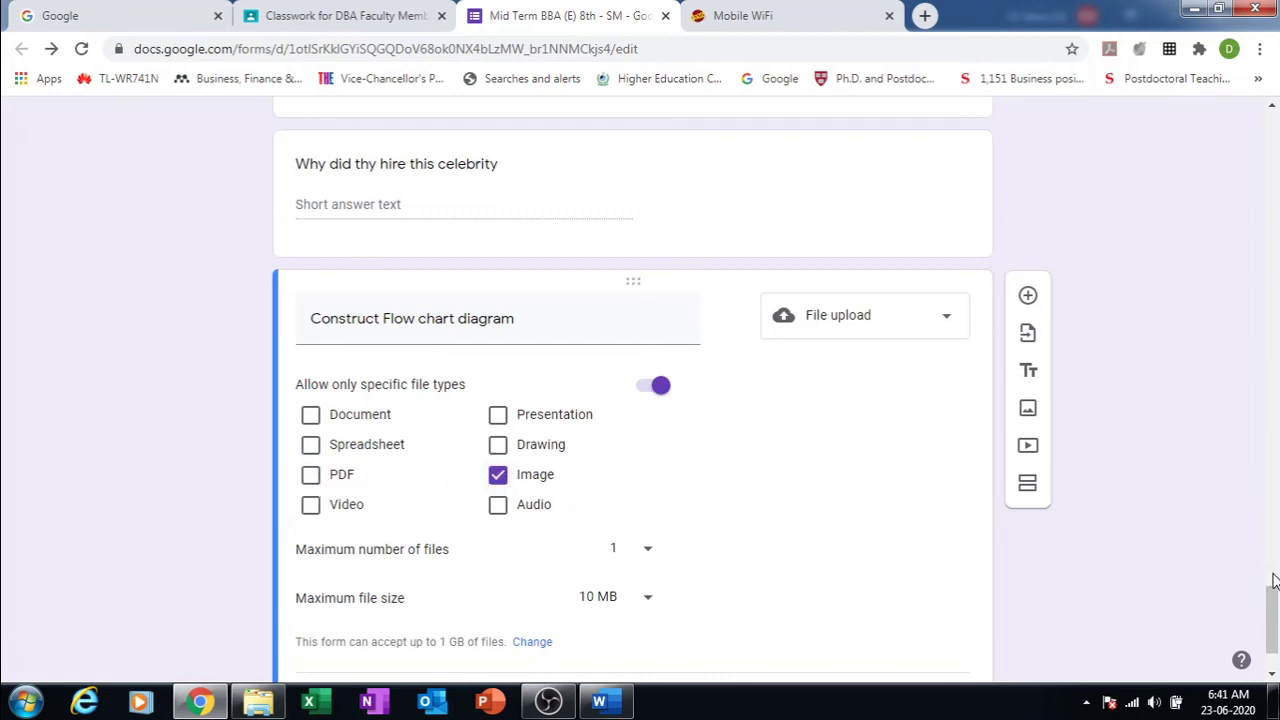
Step: Mark the flow chart question as required and return to the top of the form
drag(1275, 605, 1275, 620)
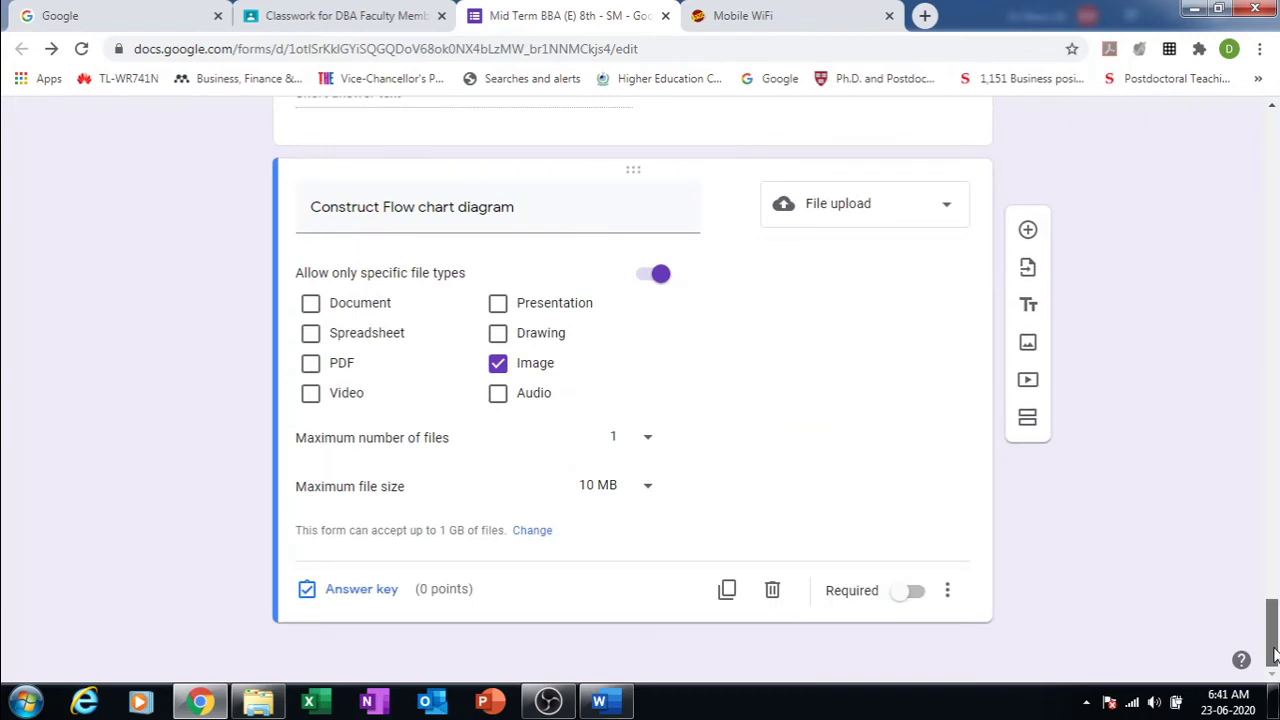
click(916, 595)
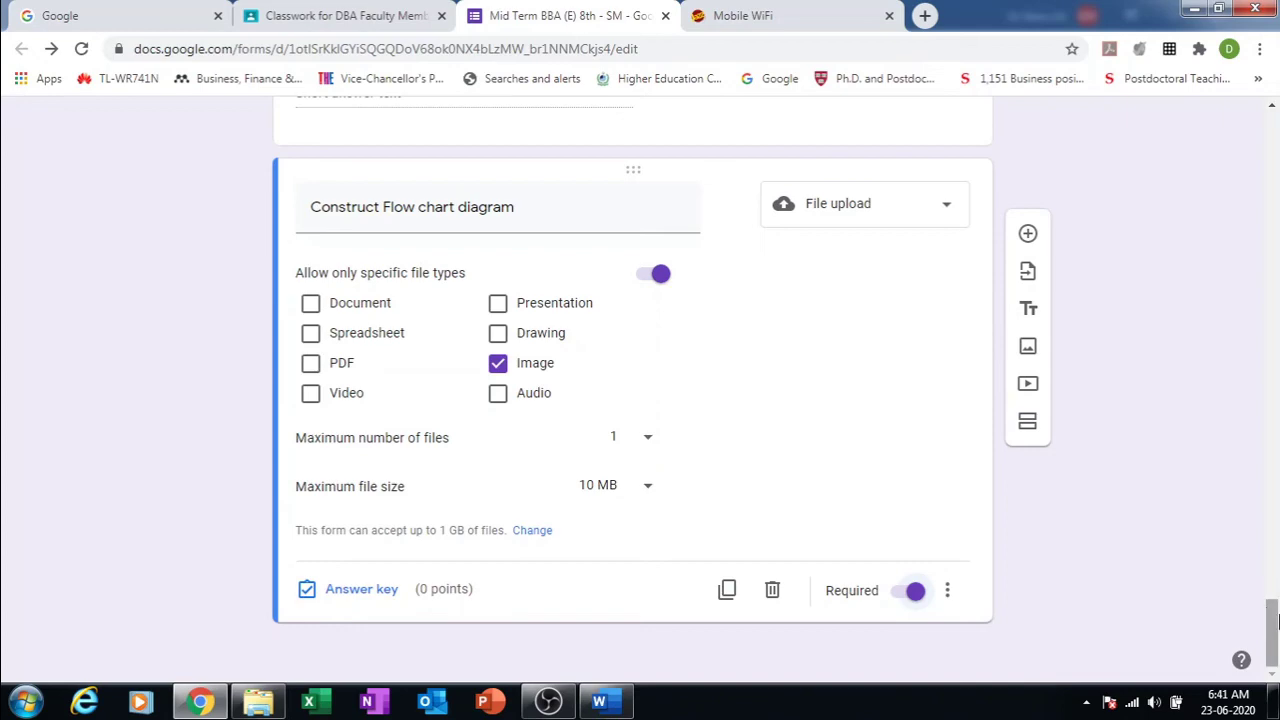
drag(1275, 620, 1205, 155)
scroll(1205, 158, up, 5)
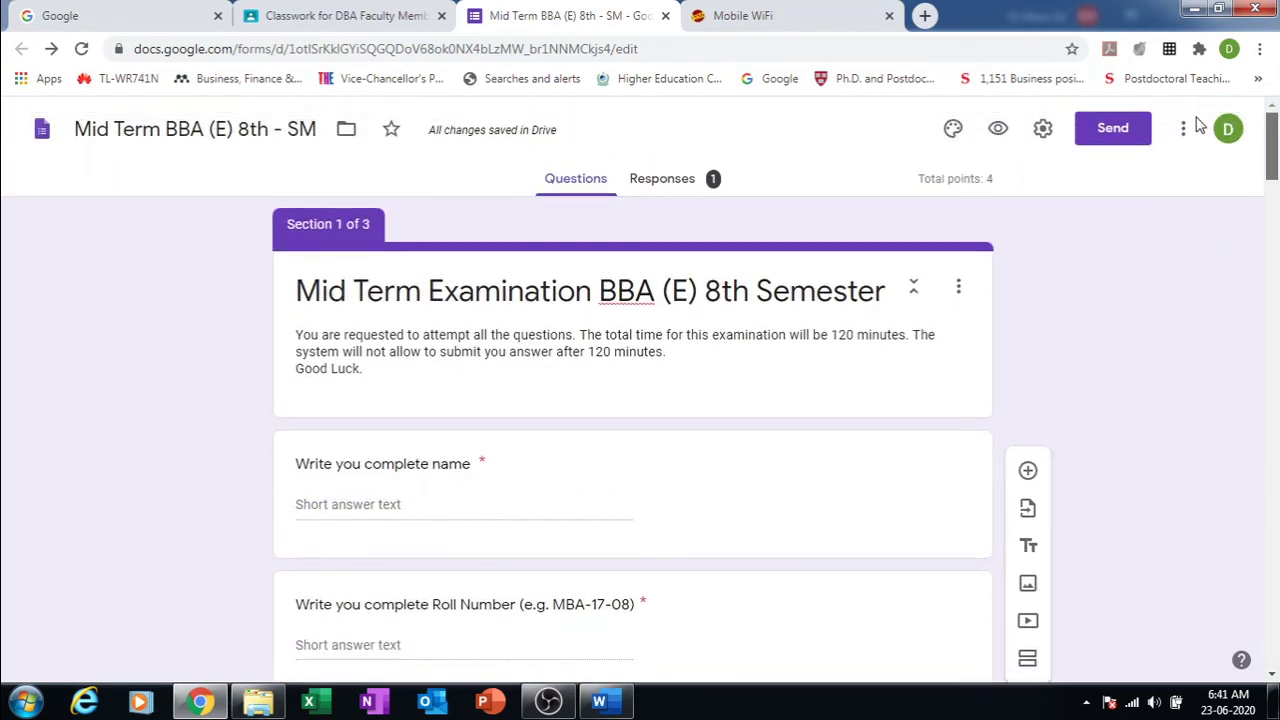
Step: Preview the exam form as respondents see it in a new tab, then return to the editor
click(1000, 129)
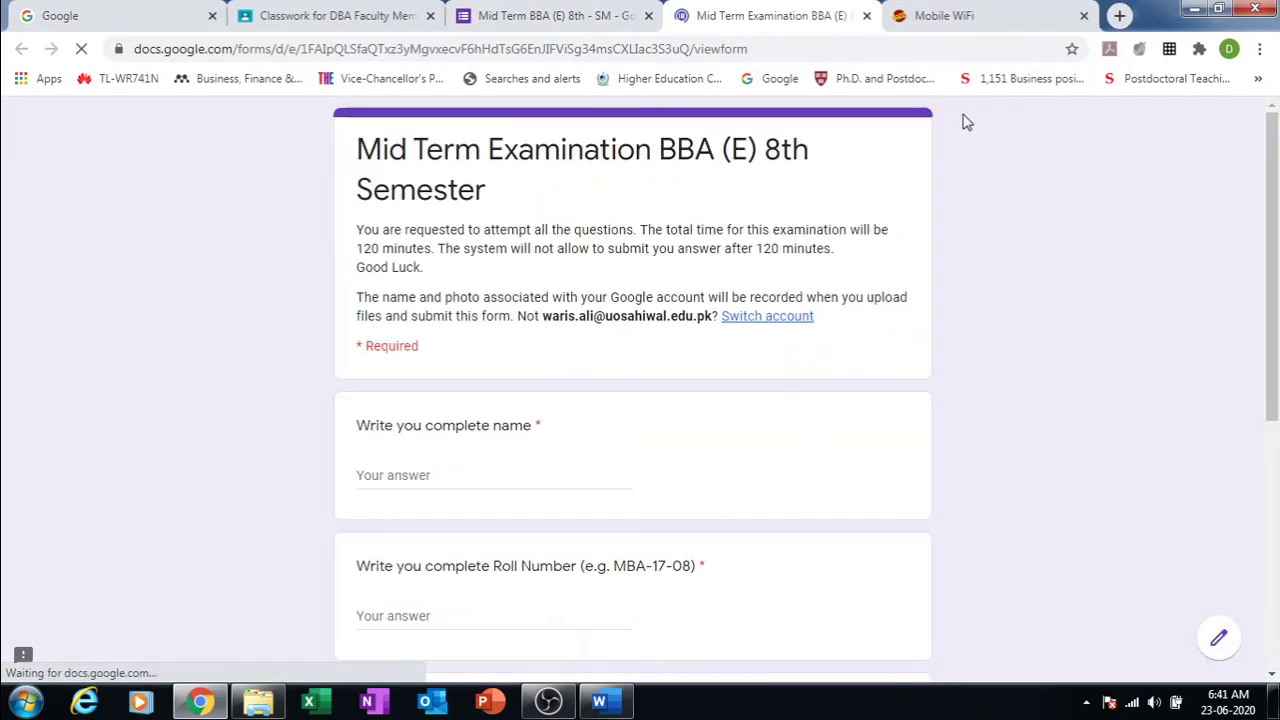
mouse_move(1274, 270)
mouse_down()
mouse_move(1278, 530)
mouse_move(1262, 250)
mouse_up()
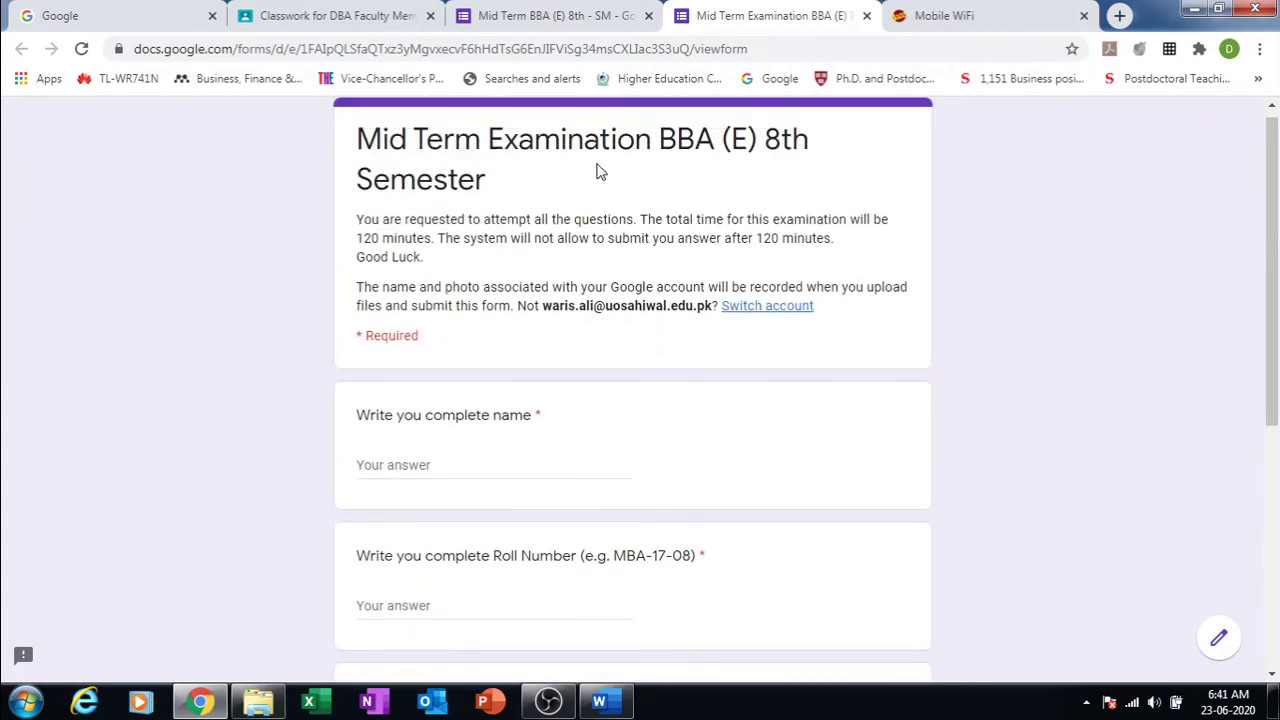
click(560, 12)
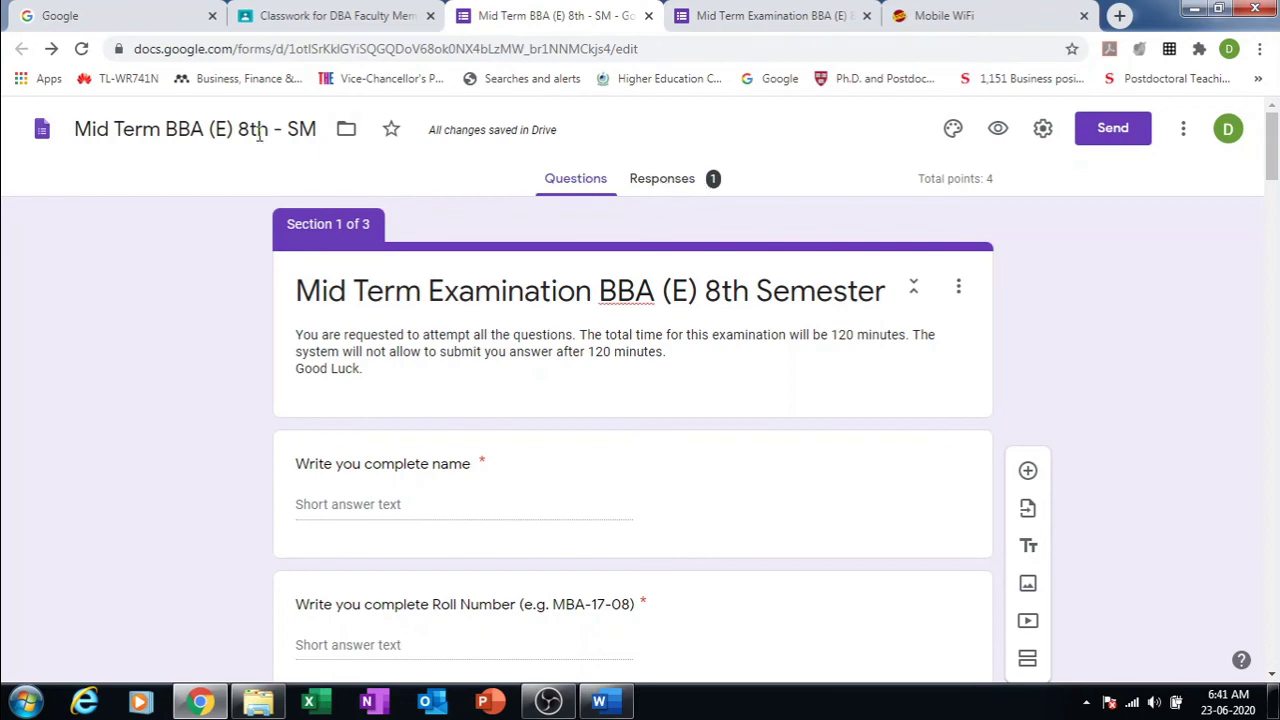
click(662, 180)
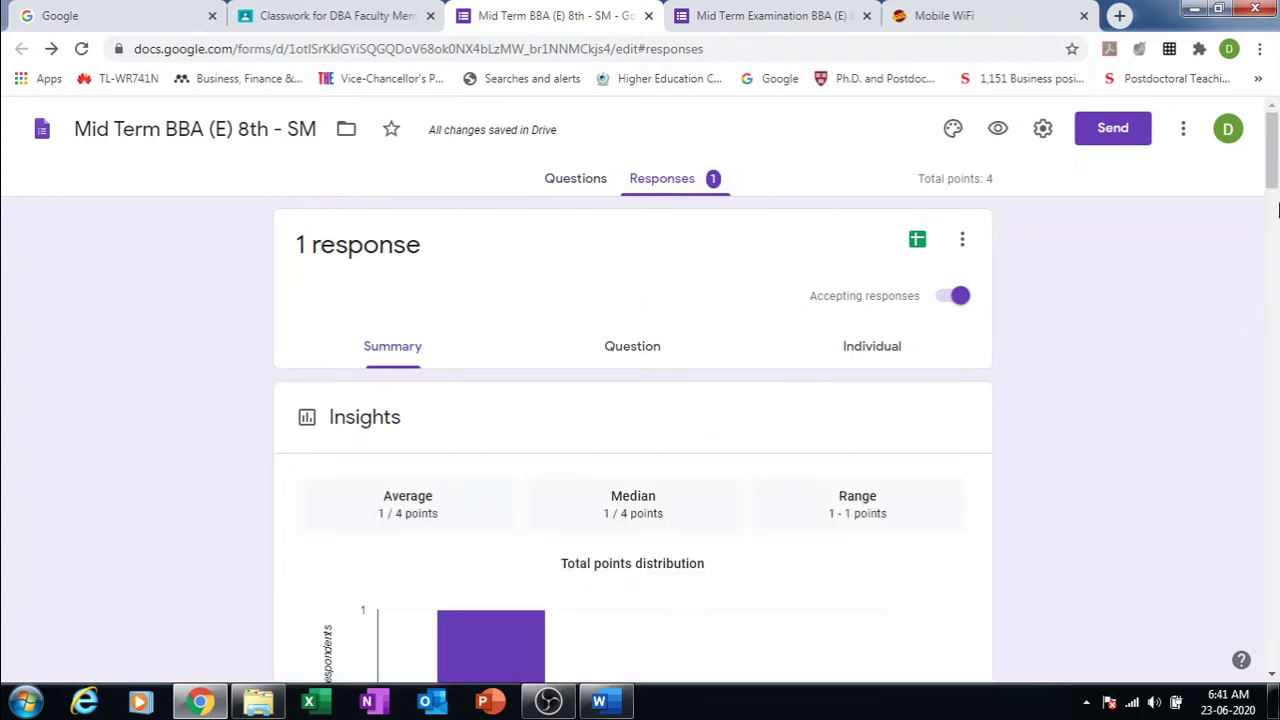
drag(1273, 170, 1211, 153)
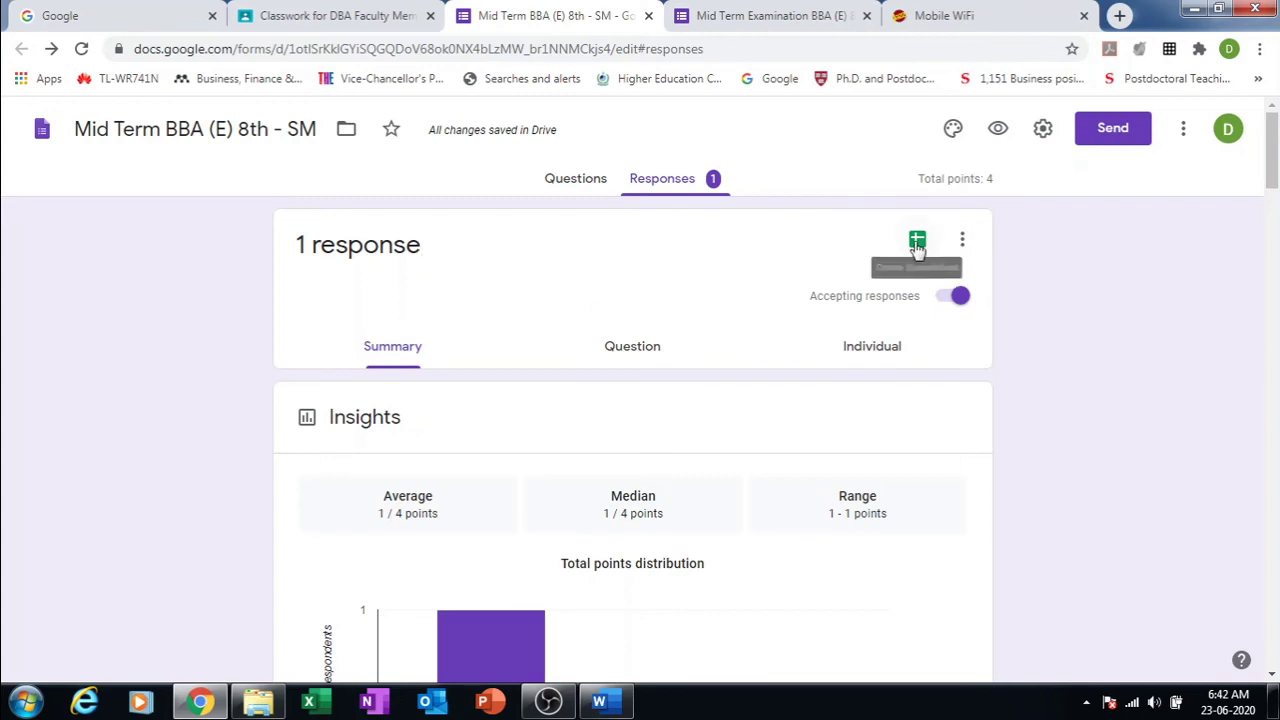
click(962, 241)
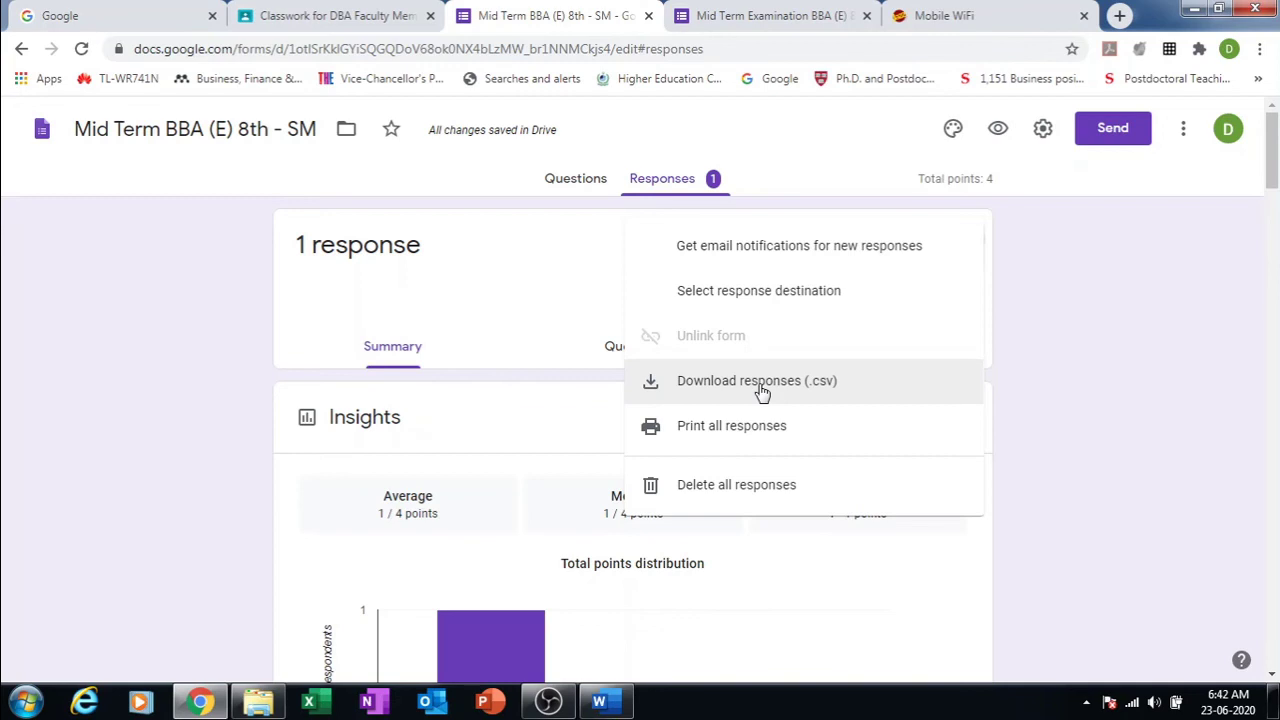
click(1077, 452)
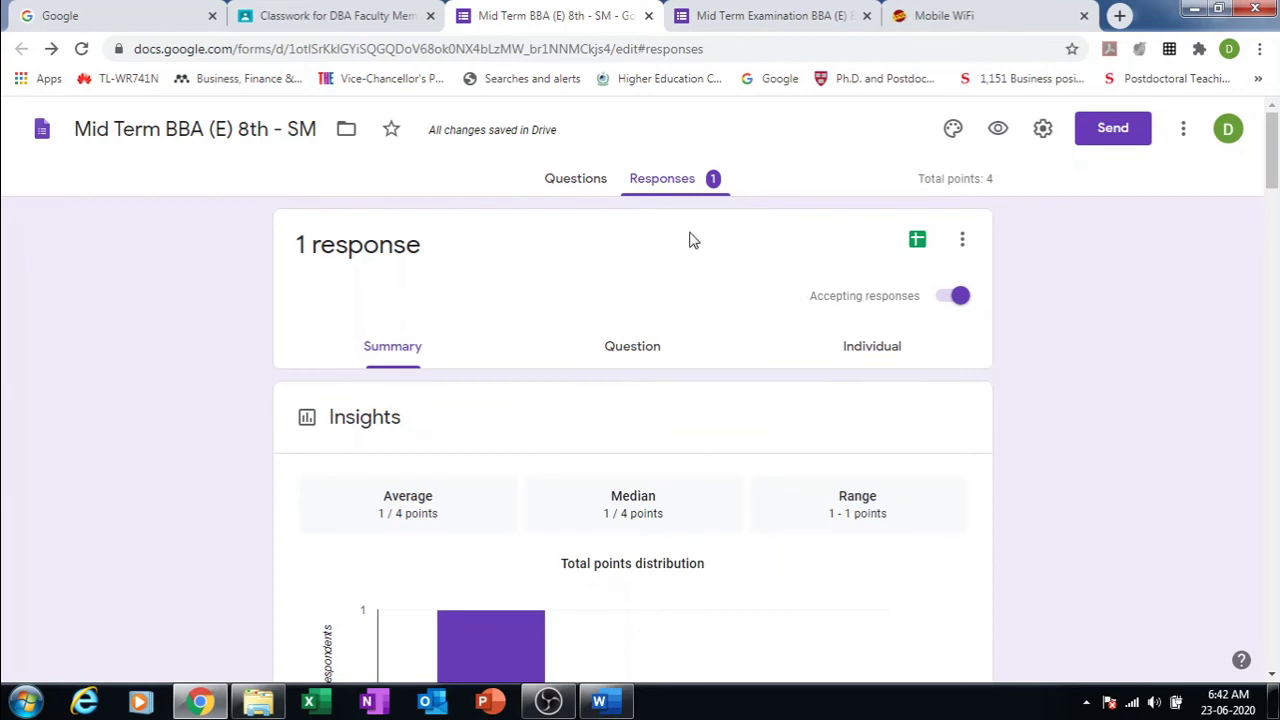
click(564, 181)
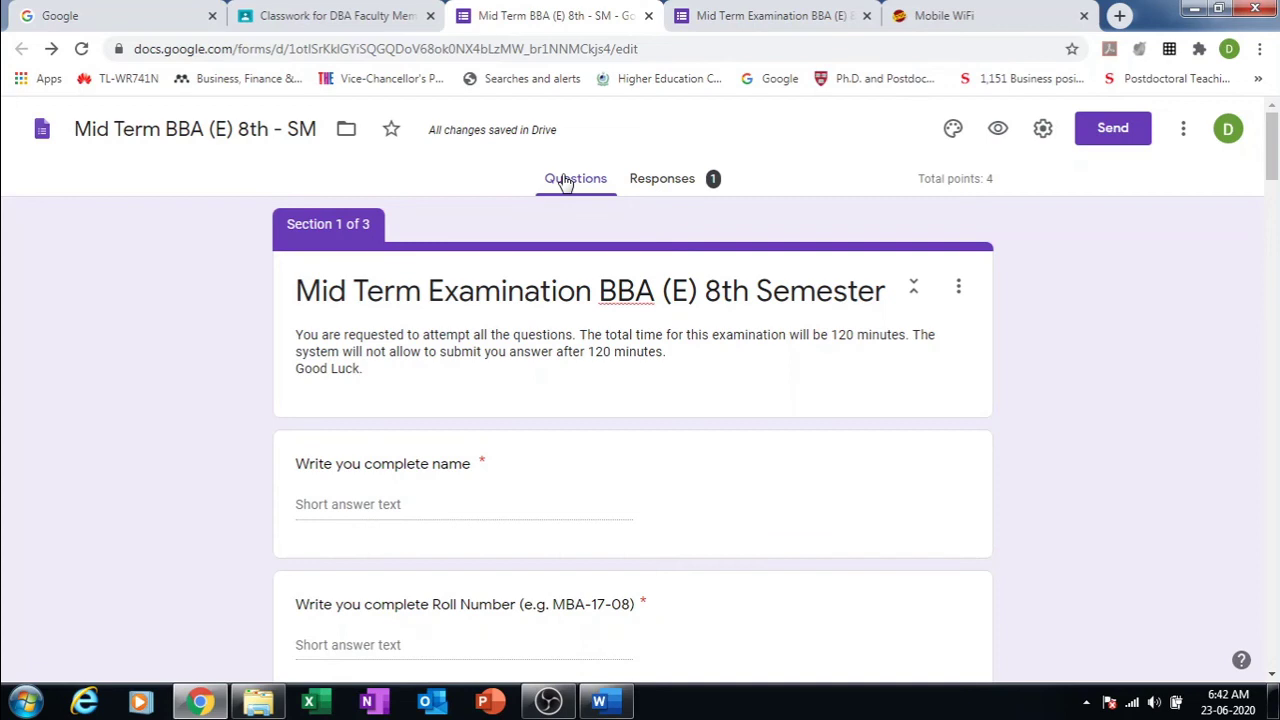
Step: In the form settings, collect respondents' email addresses and limit each respondent to one response
click(1043, 130)
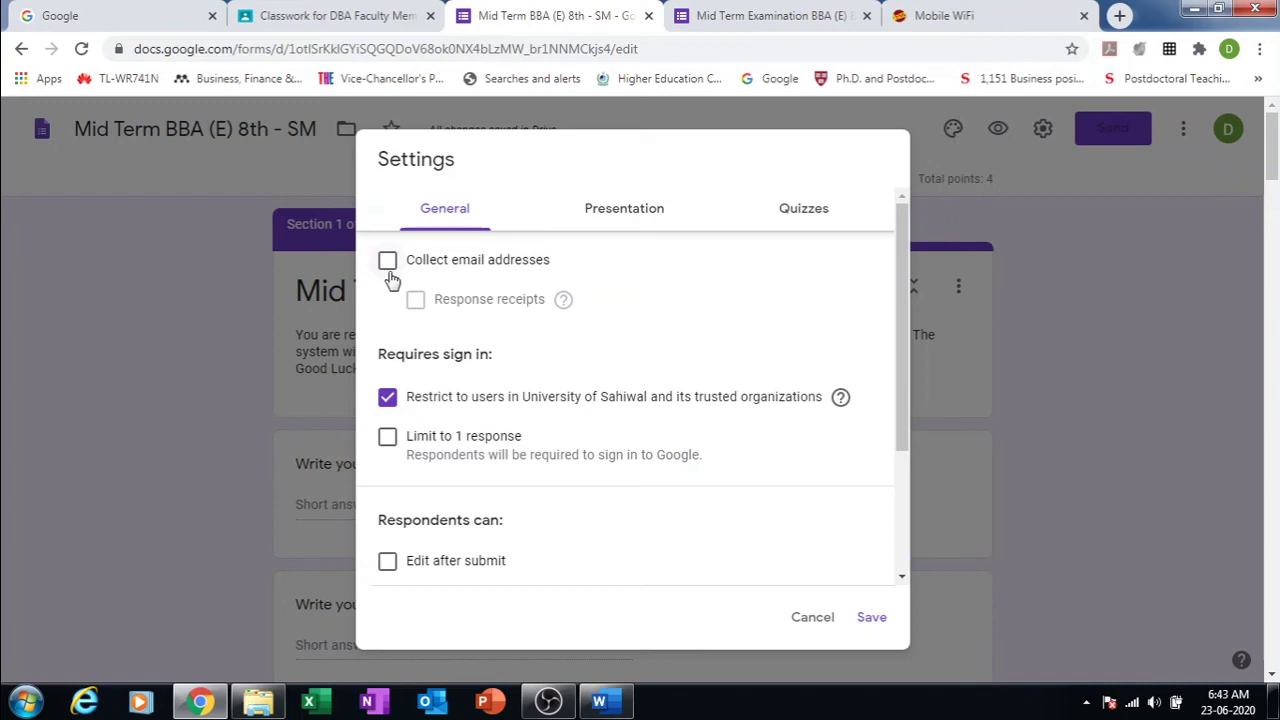
click(389, 268)
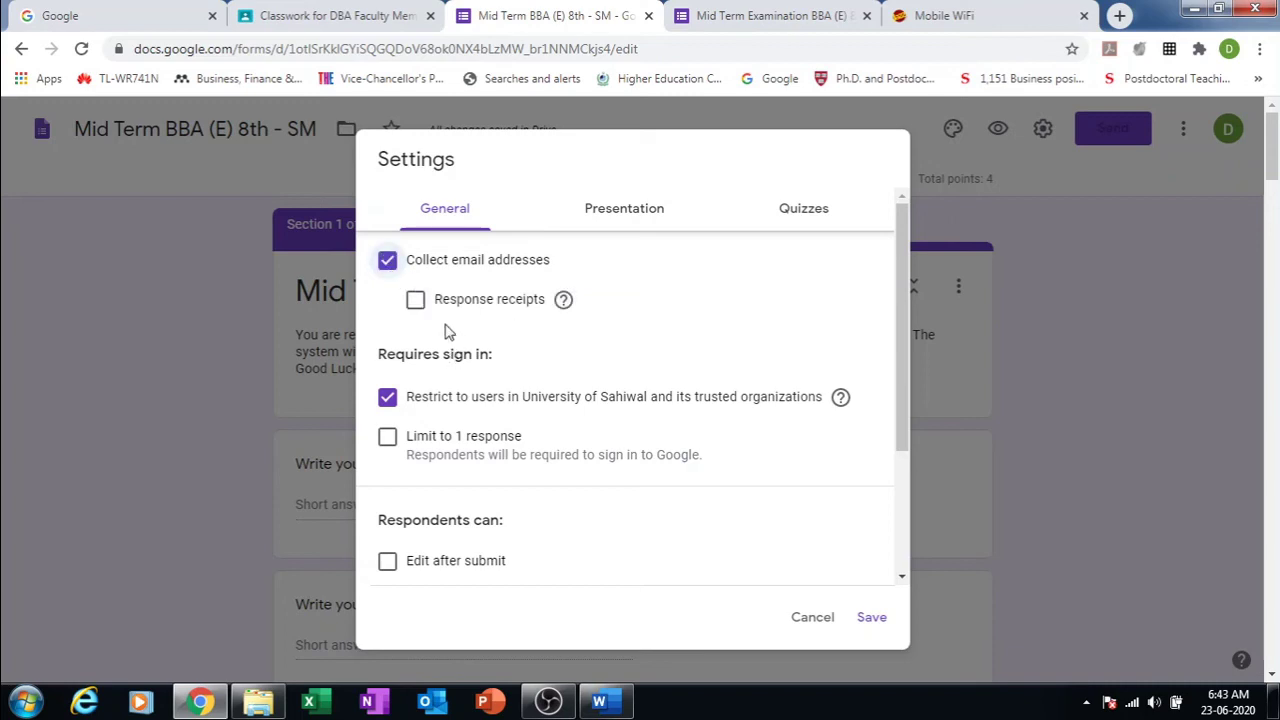
click(415, 300)
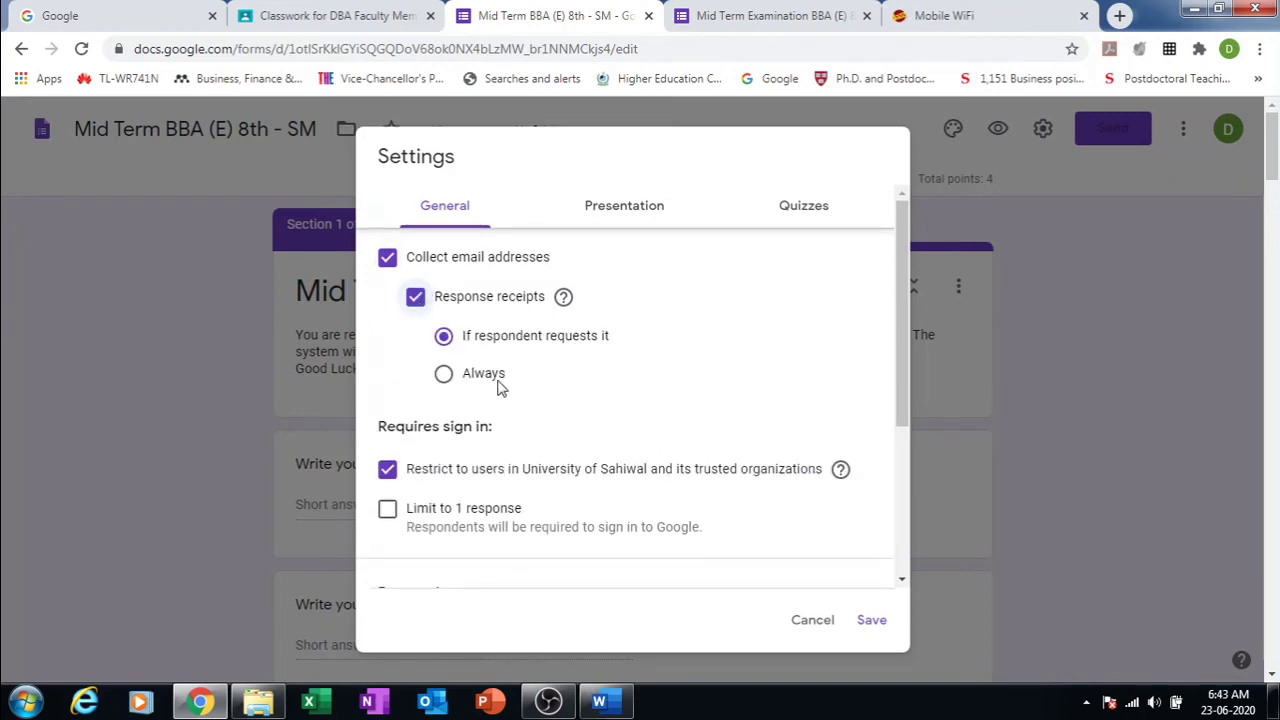
click(415, 299)
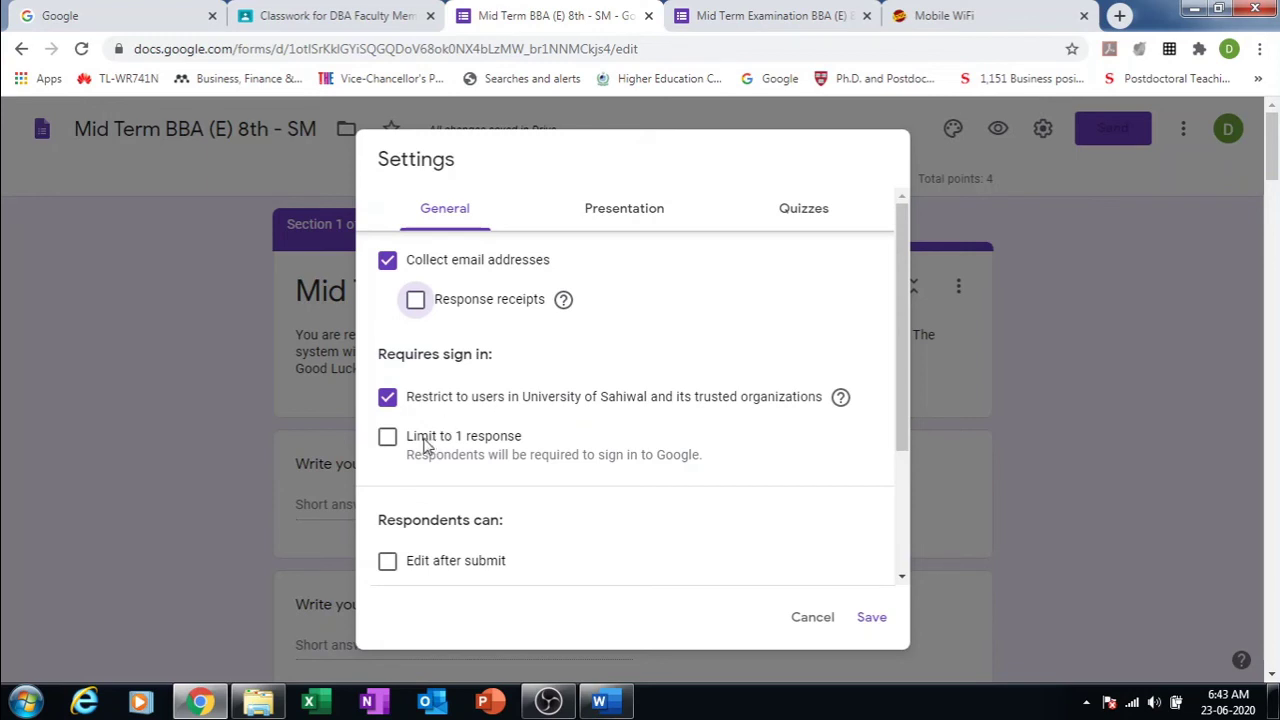
click(390, 440)
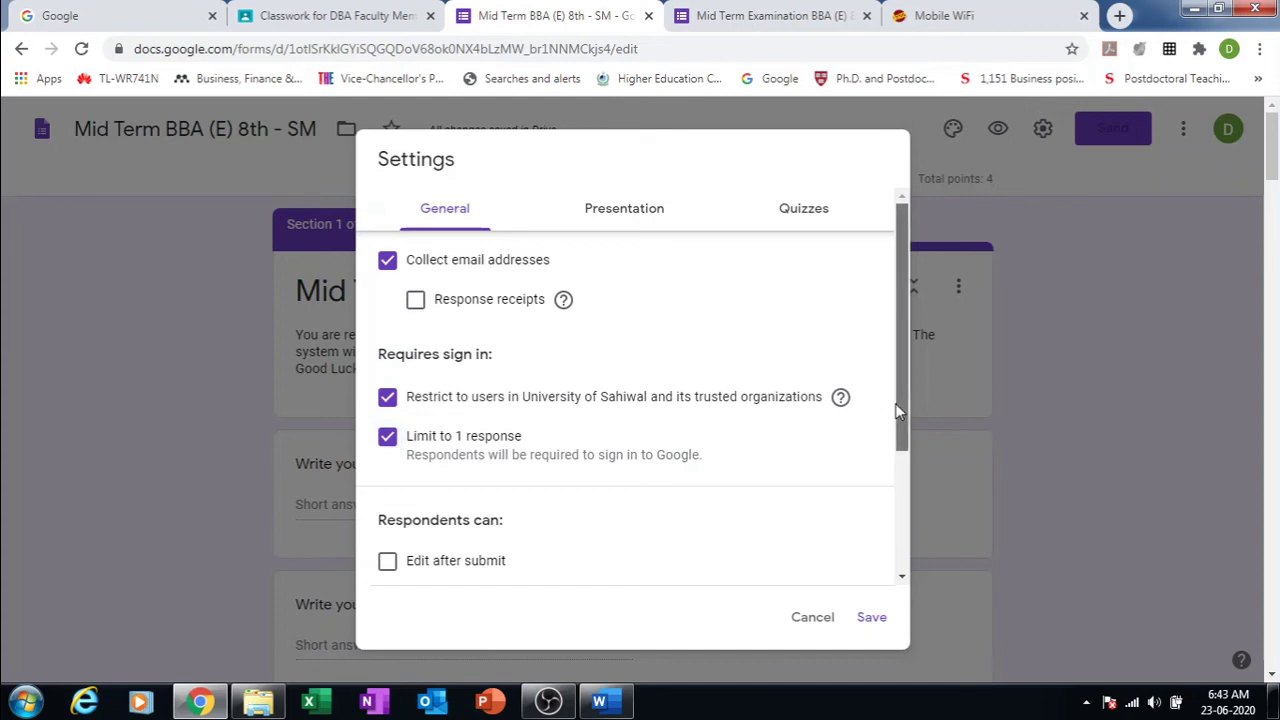
click(388, 442)
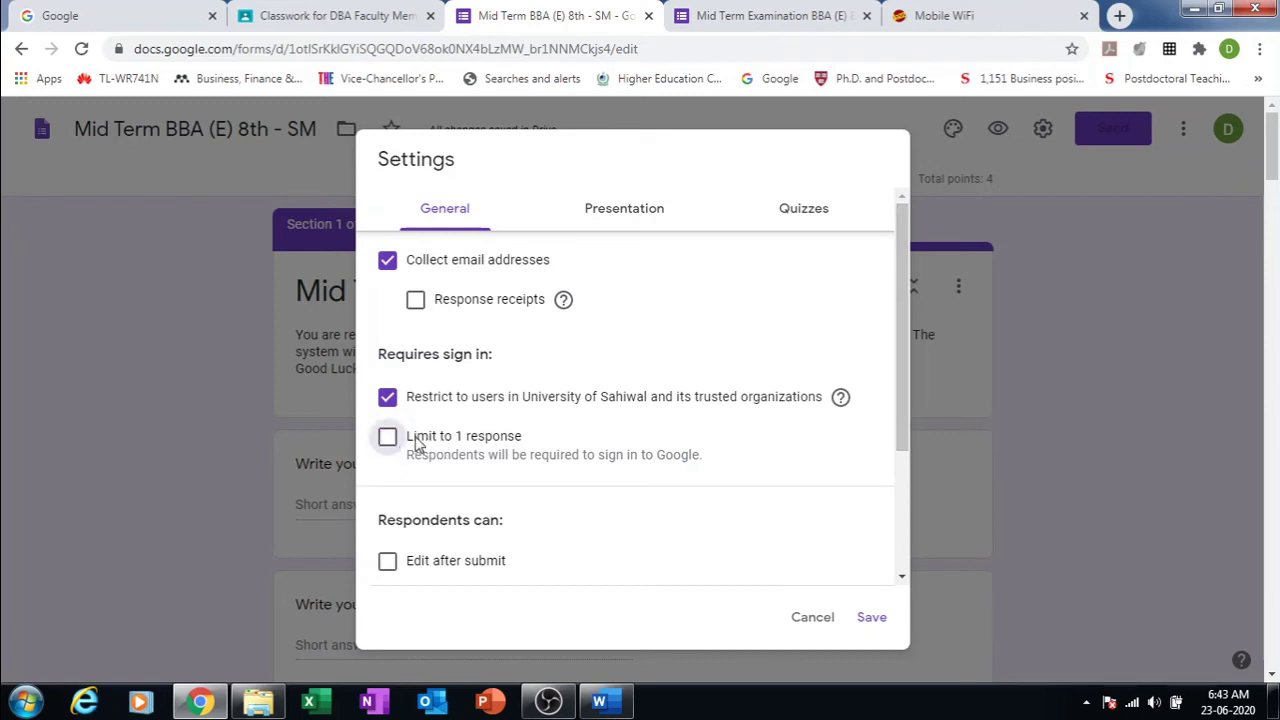
click(388, 444)
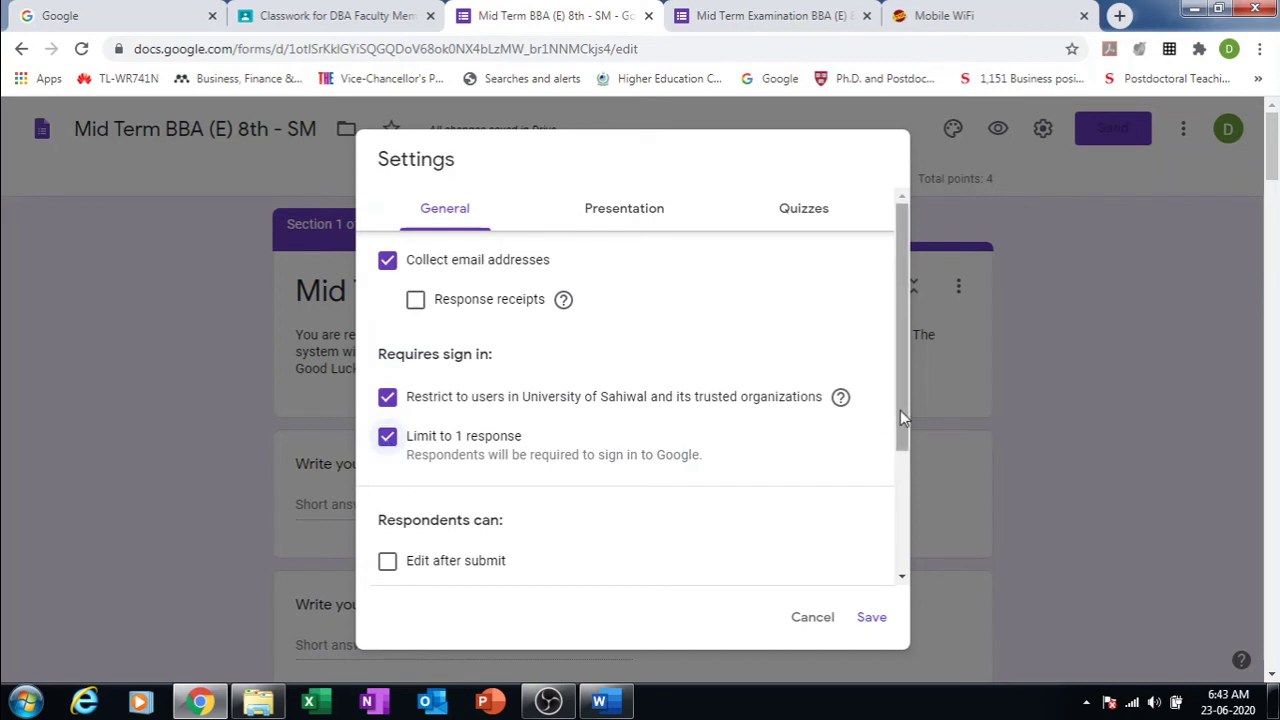
Step: Let respondents see summary charts and text responses
drag(900, 410, 898, 474)
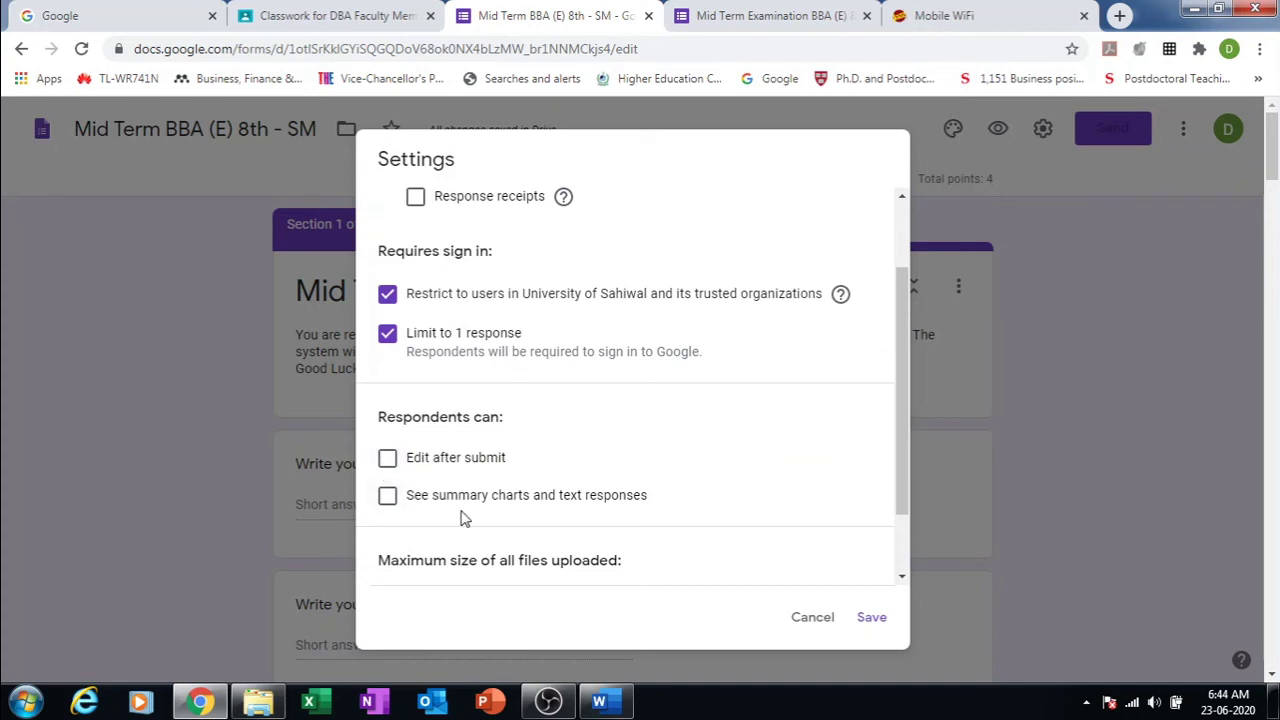
click(388, 497)
drag(902, 431, 903, 503)
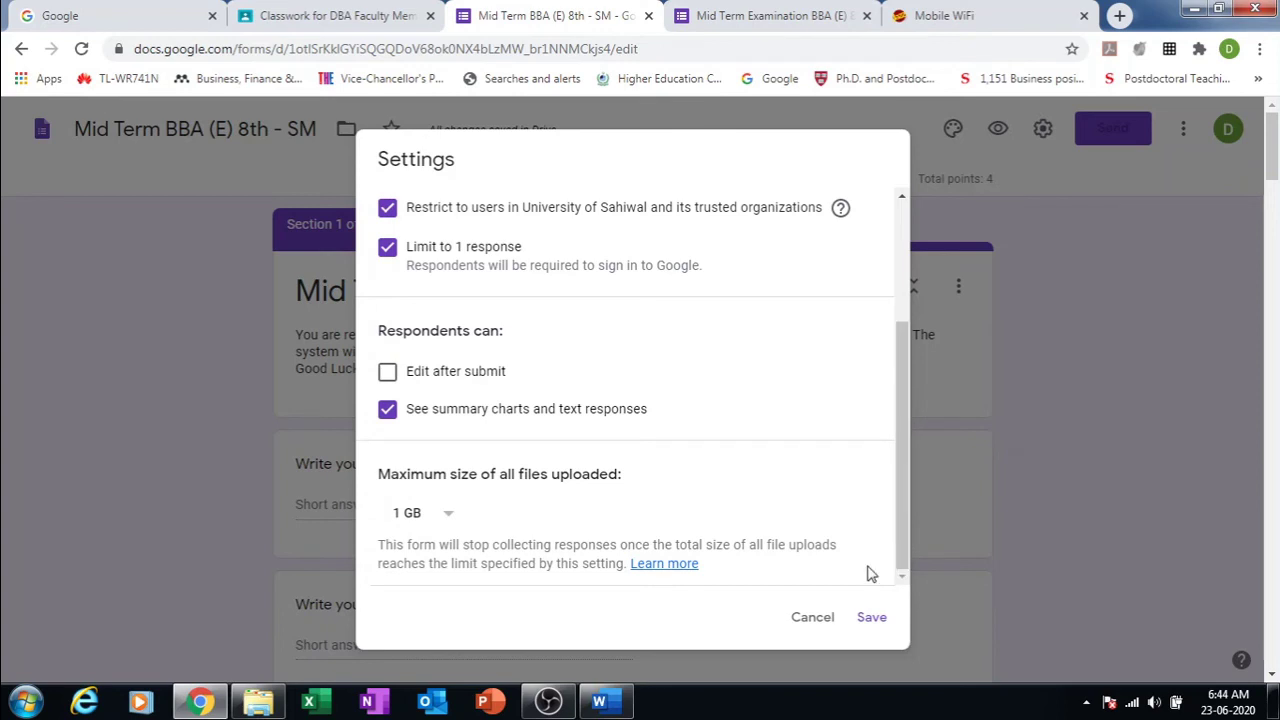
drag(901, 457, 877, 214)
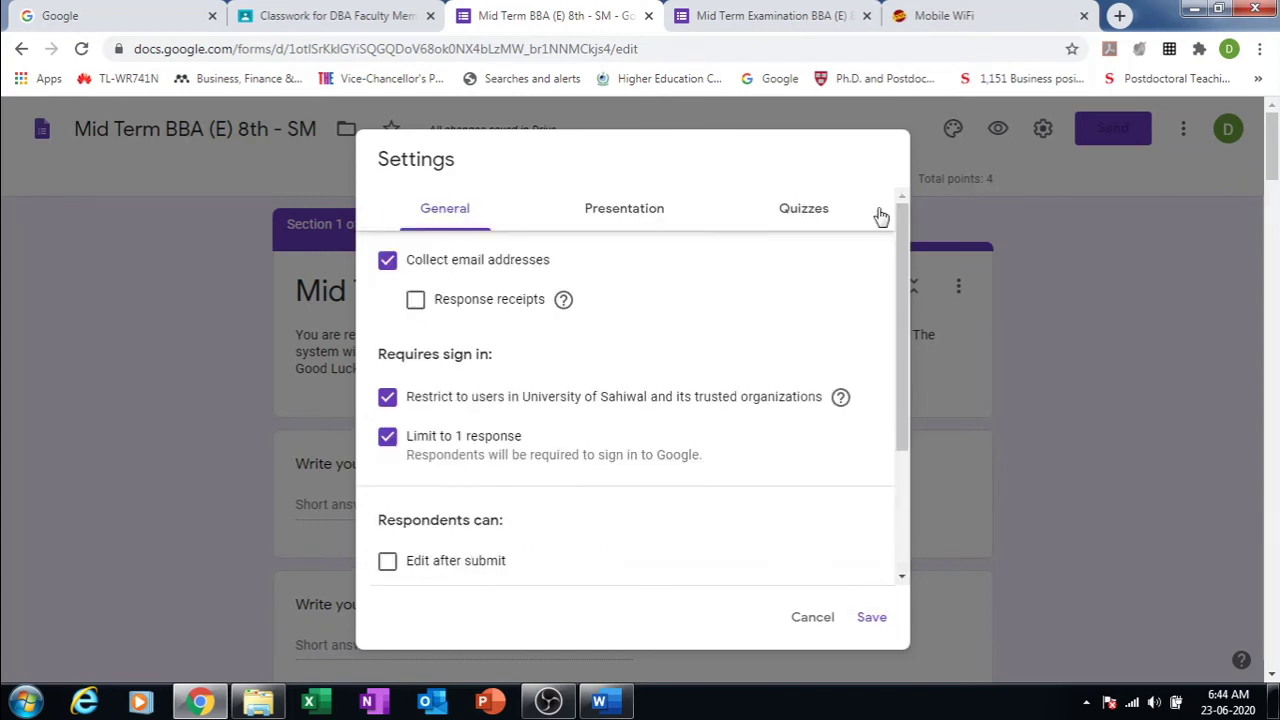
click(623, 216)
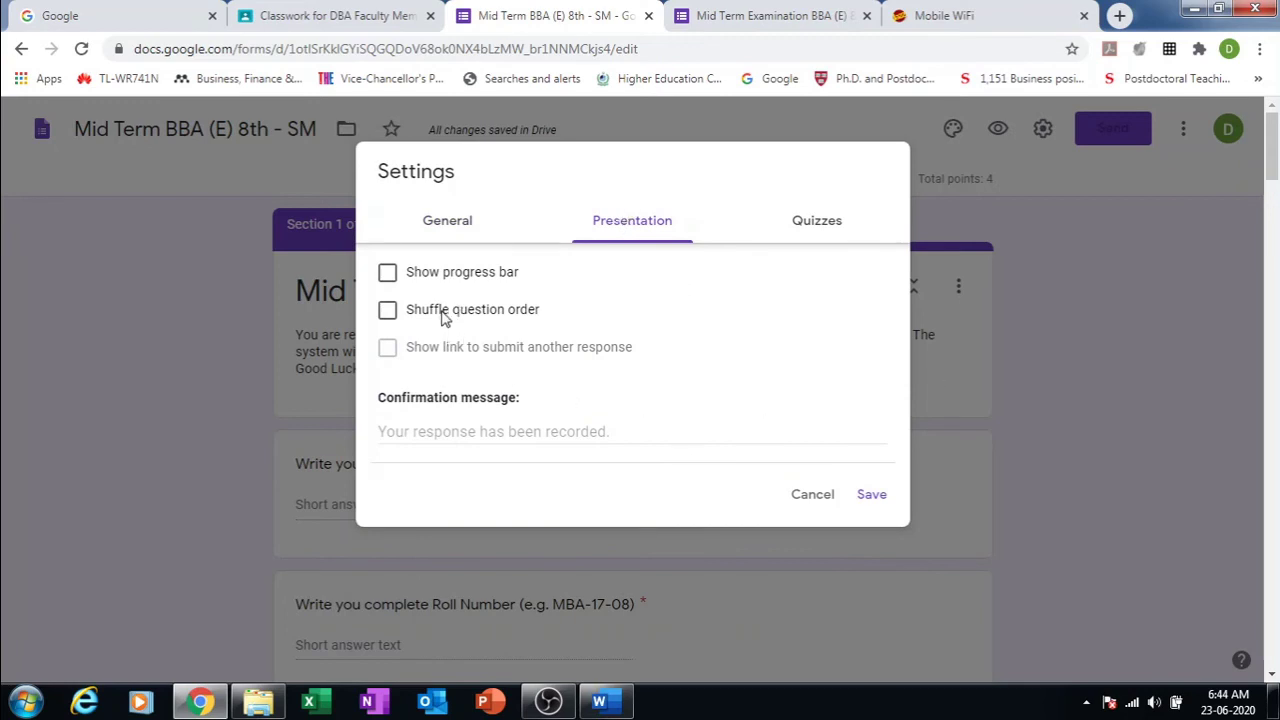
Step: Turn on the progress bar and shuffle question order, then save the settings
click(389, 275)
click(389, 275)
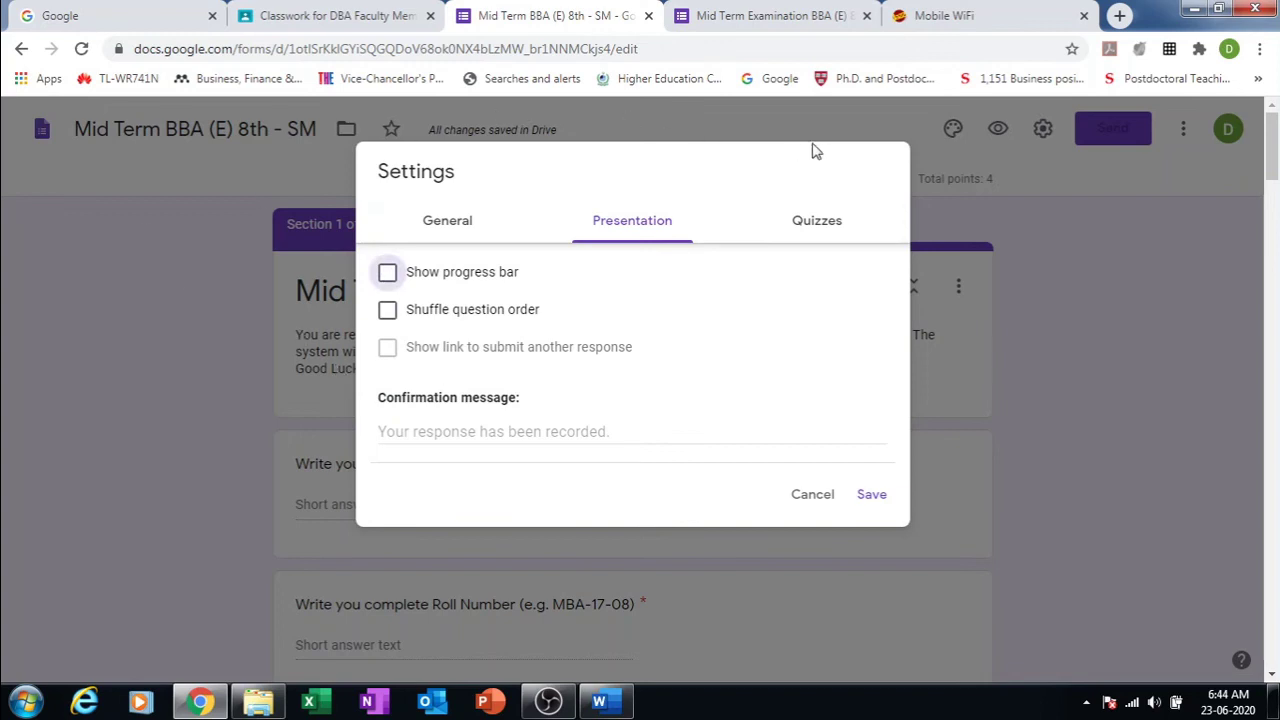
click(388, 277)
click(387, 311)
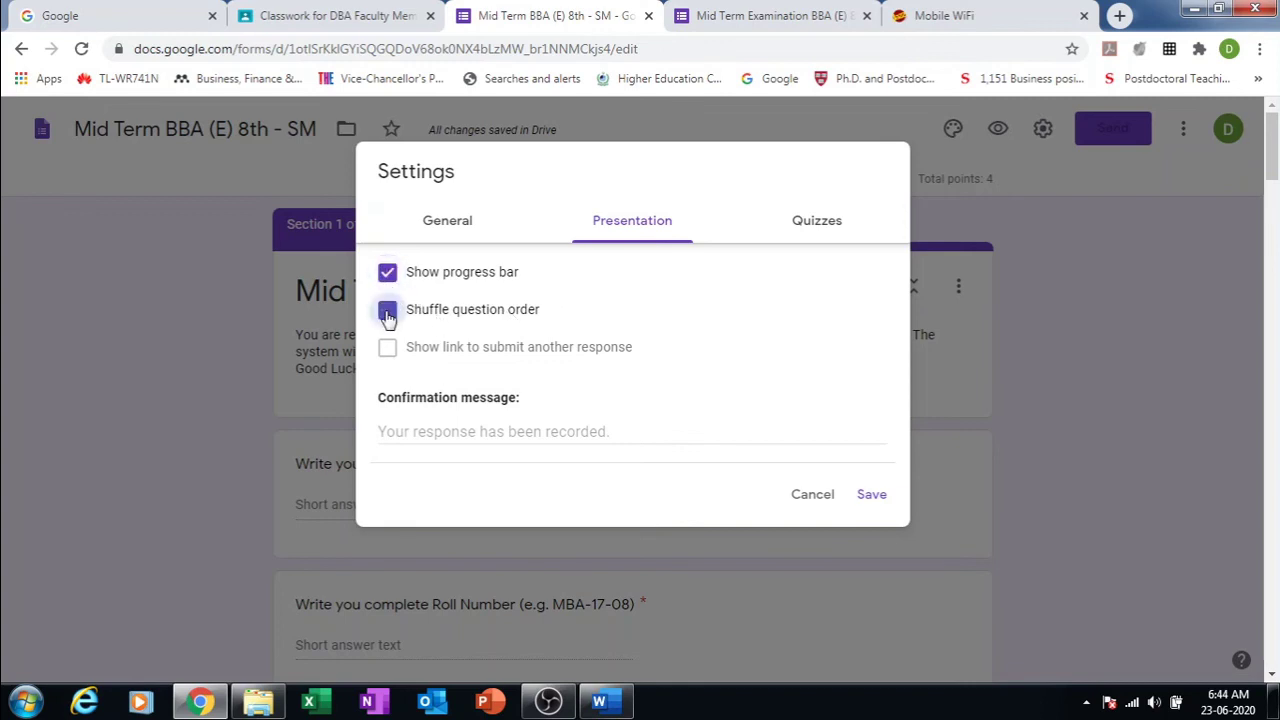
click(816, 226)
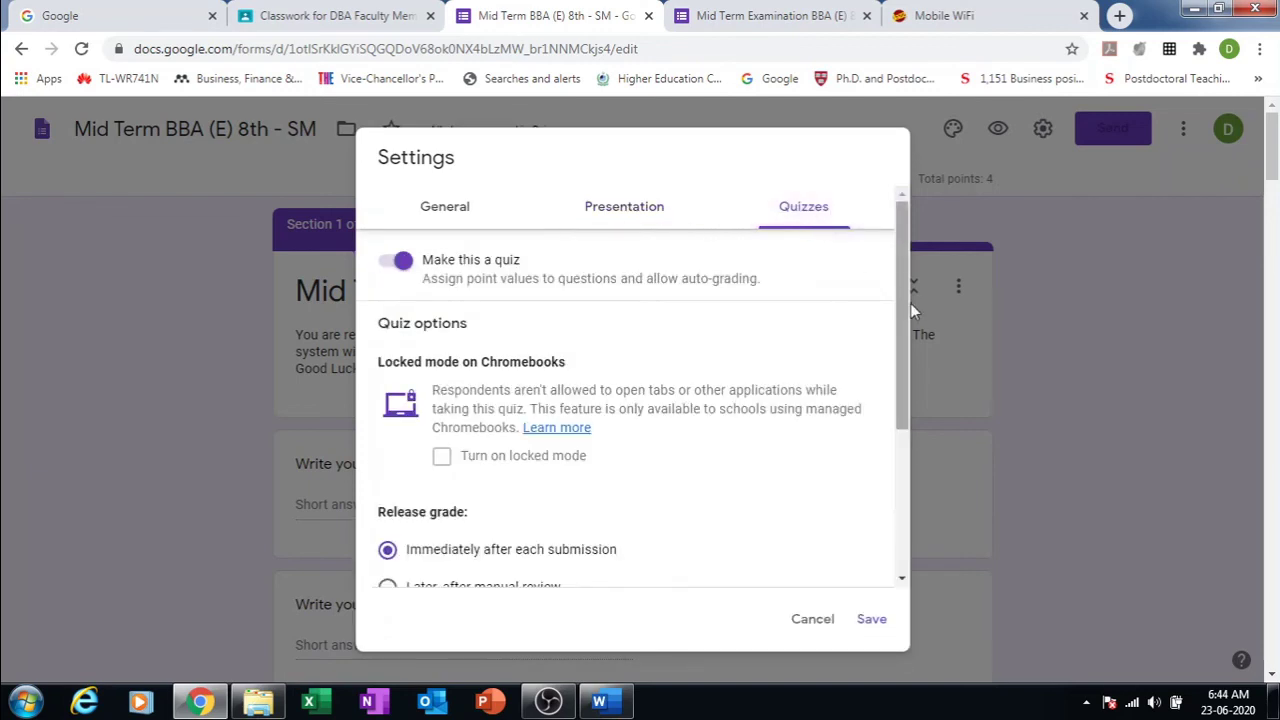
drag(903, 304, 920, 447)
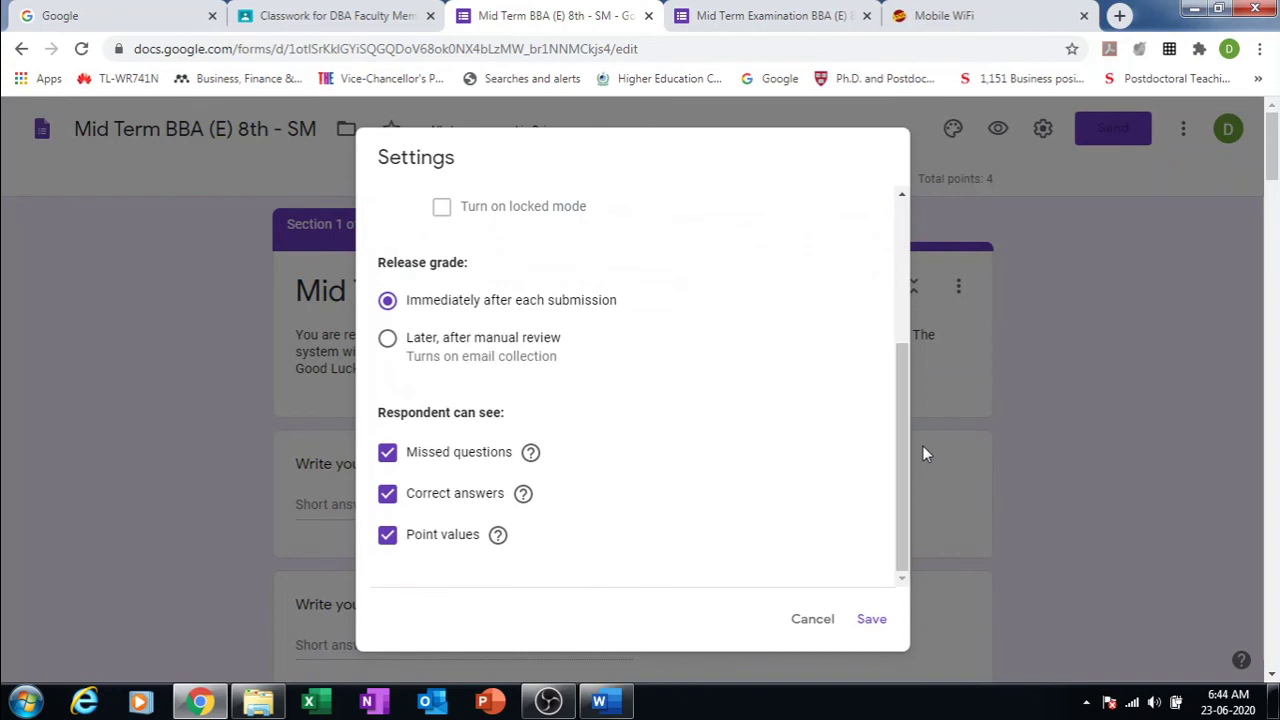
click(873, 620)
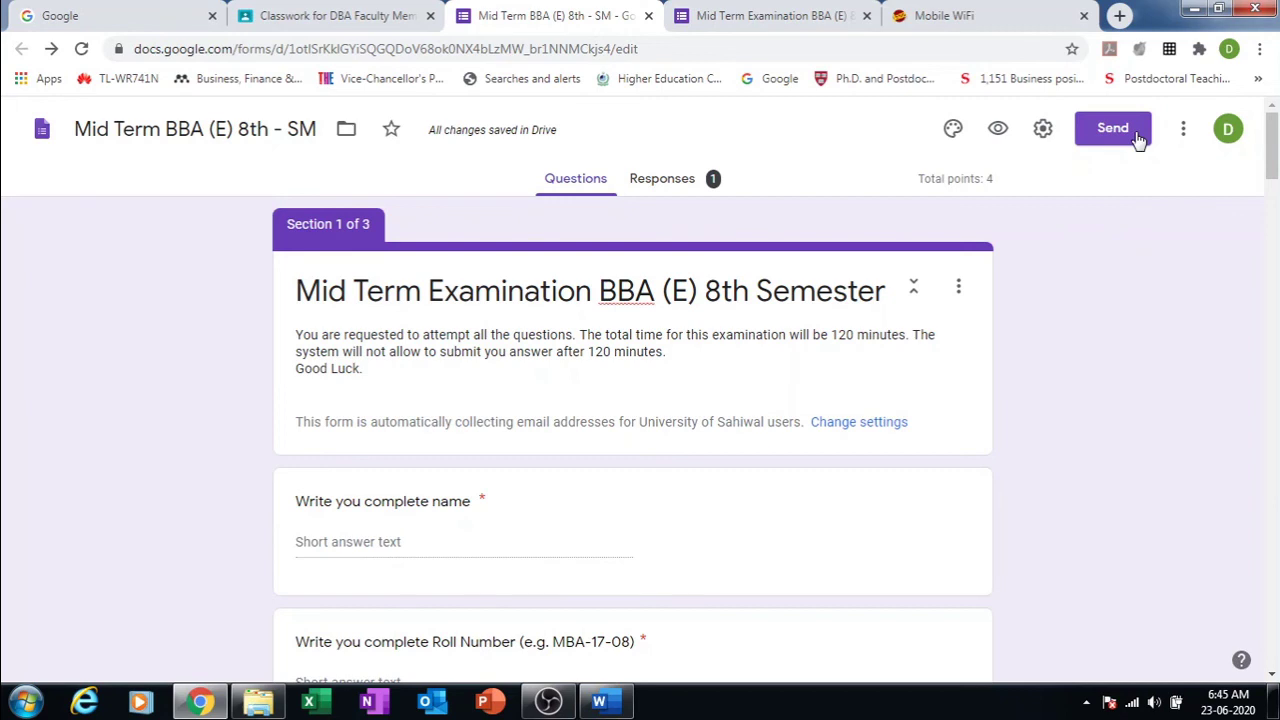
Step: Send the Mid Term Examination form by e-mail to the recipient's university address
click(1137, 140)
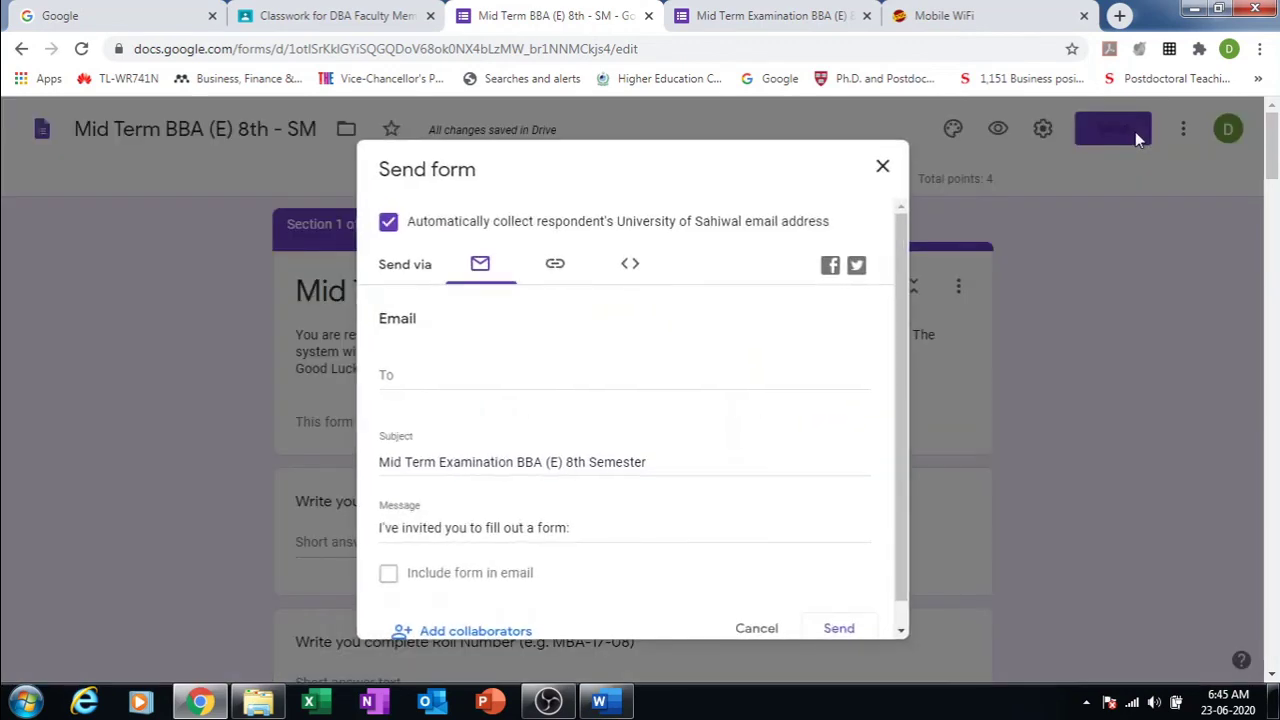
click(560, 385)
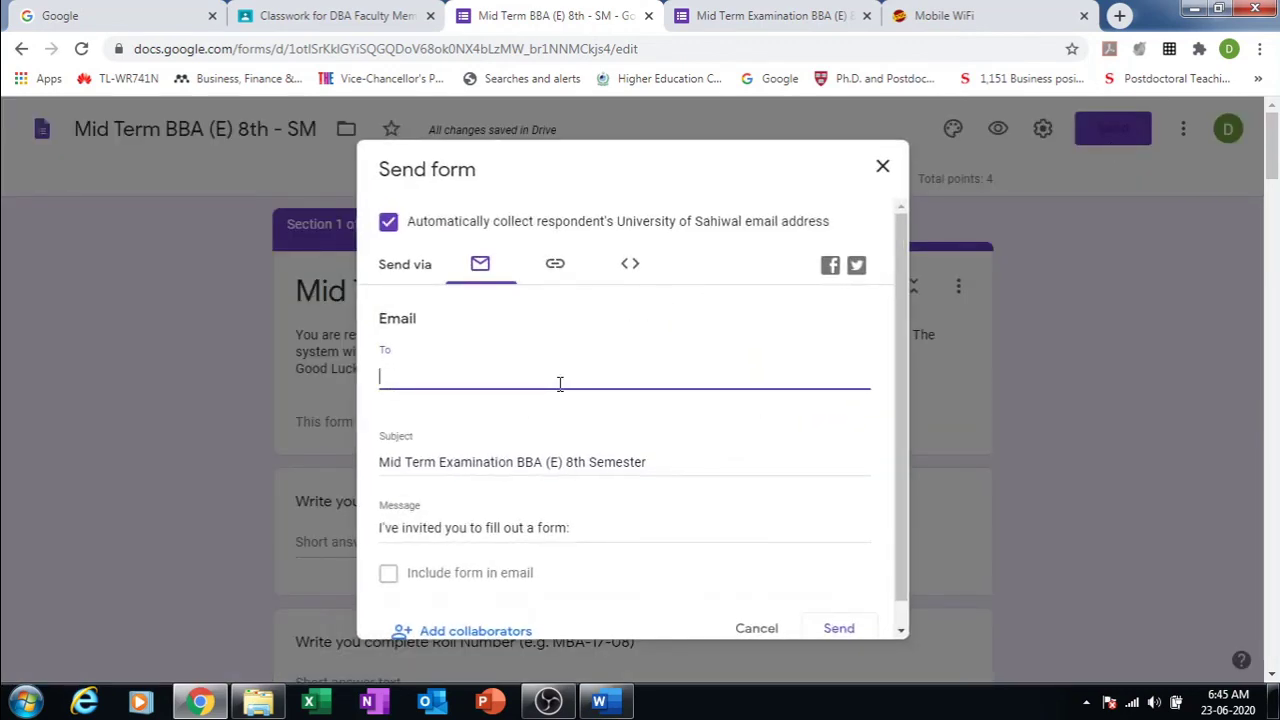
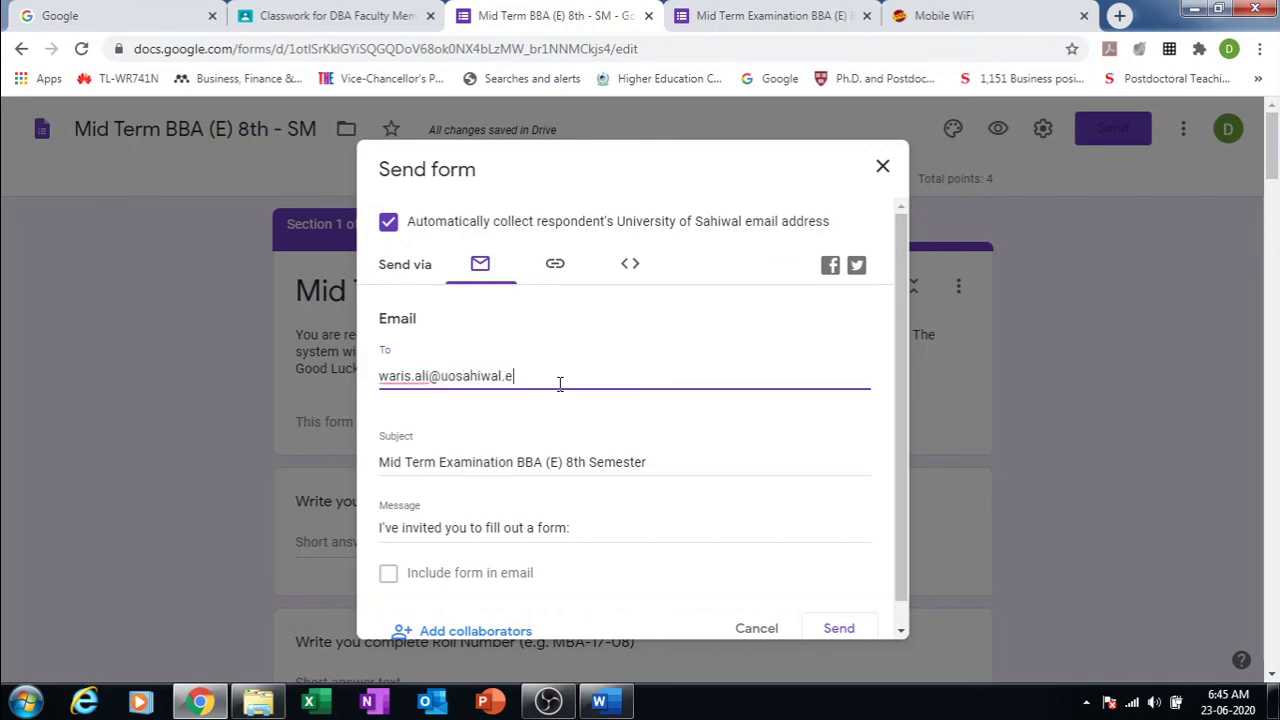
click(698, 421)
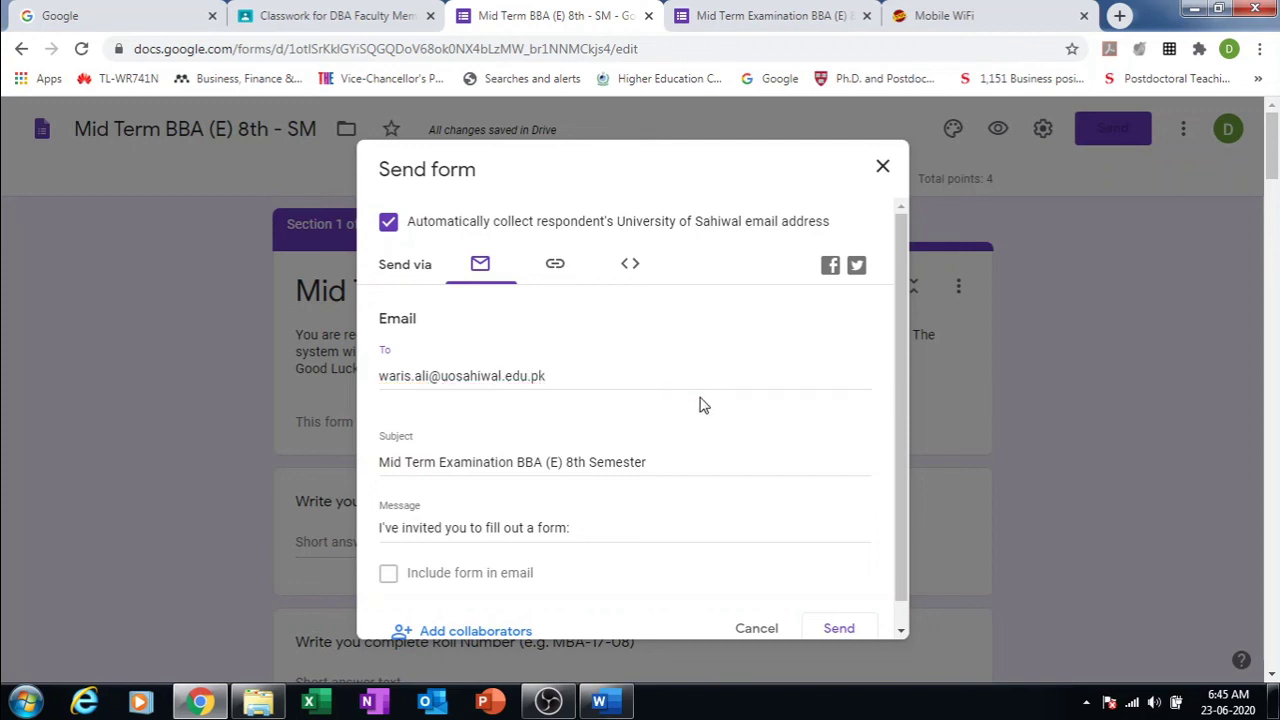
click(710, 386)
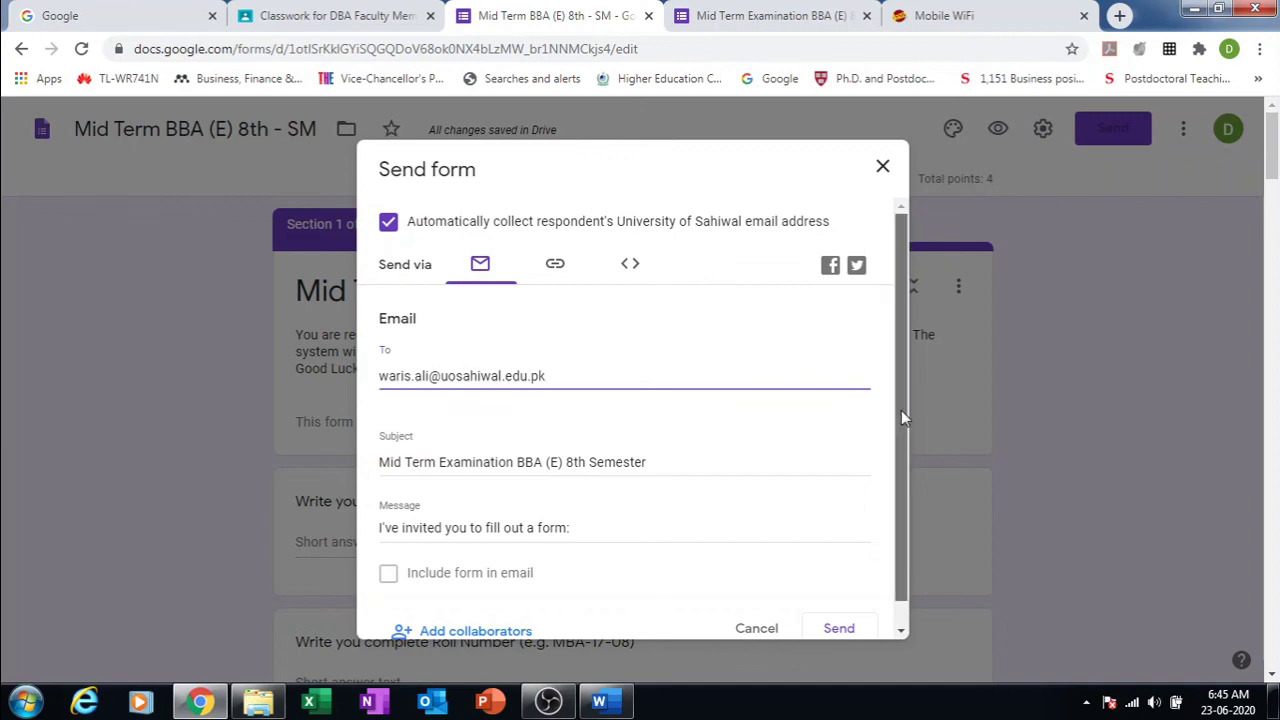
drag(901, 410, 904, 451)
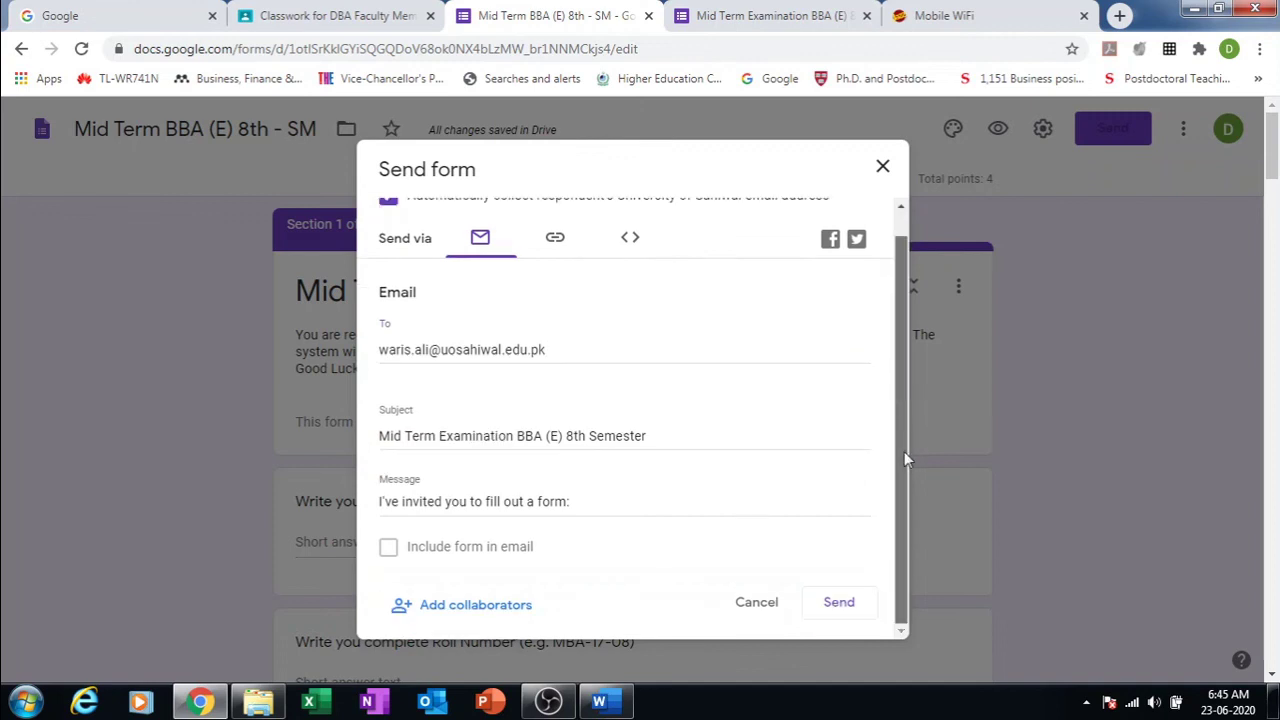
click(838, 605)
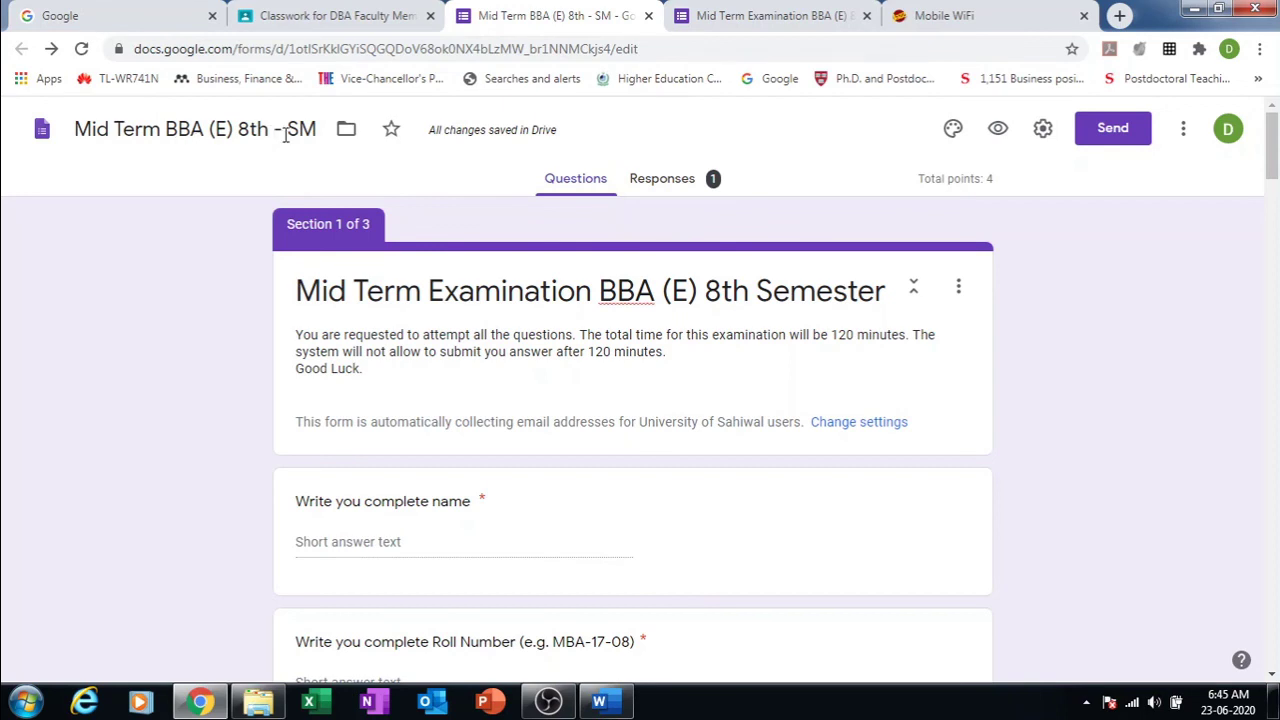
Step: Close the form editor and preview tabs and go back to the Classroom assignment
click(649, 17)
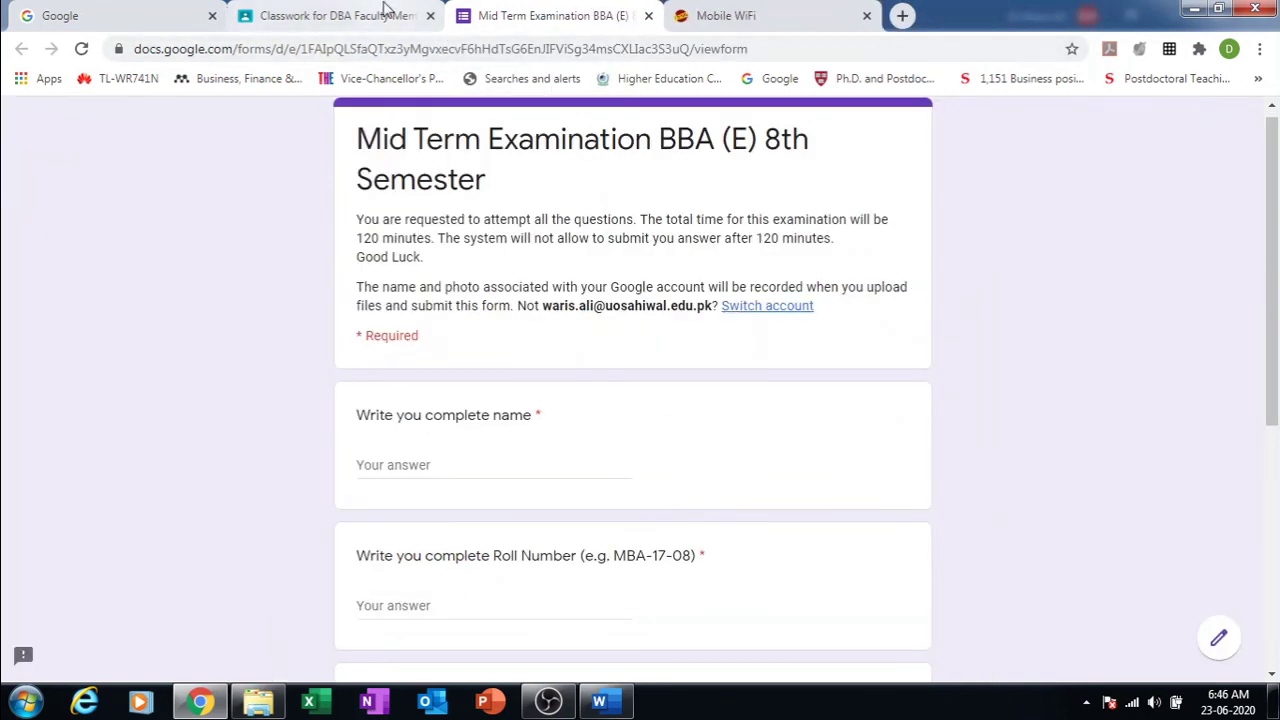
click(388, 12)
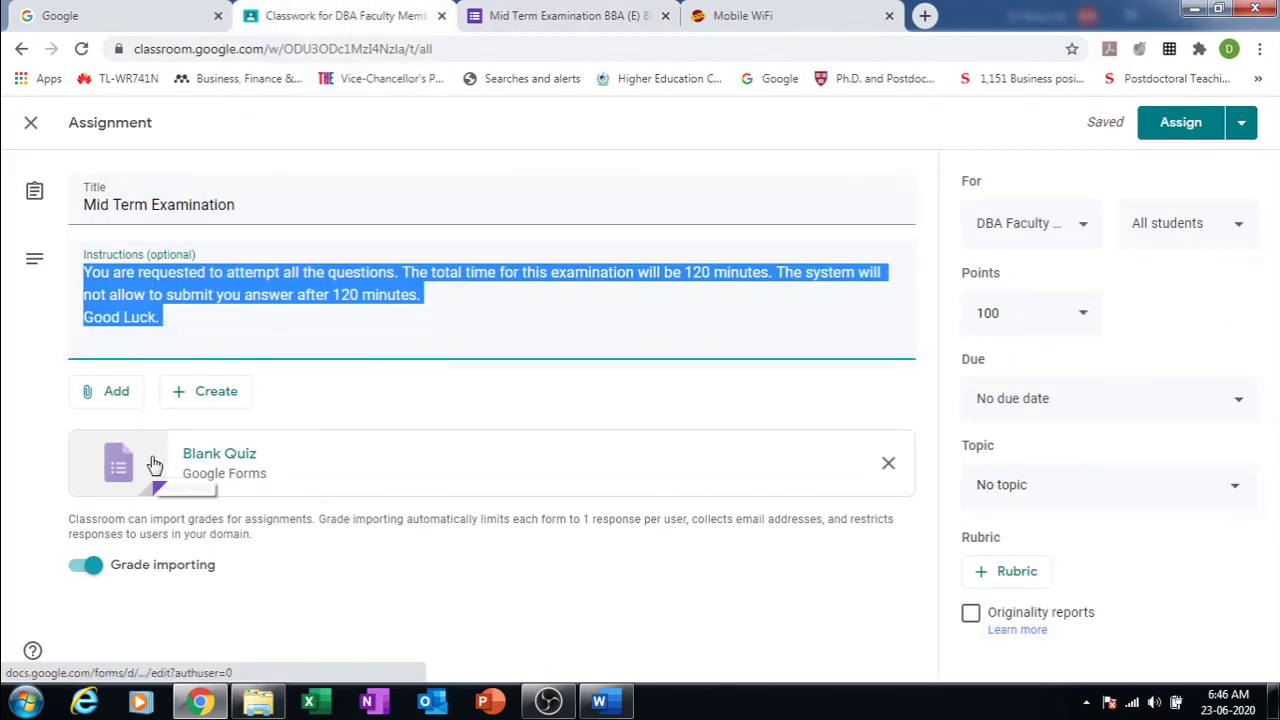
click(590, 16)
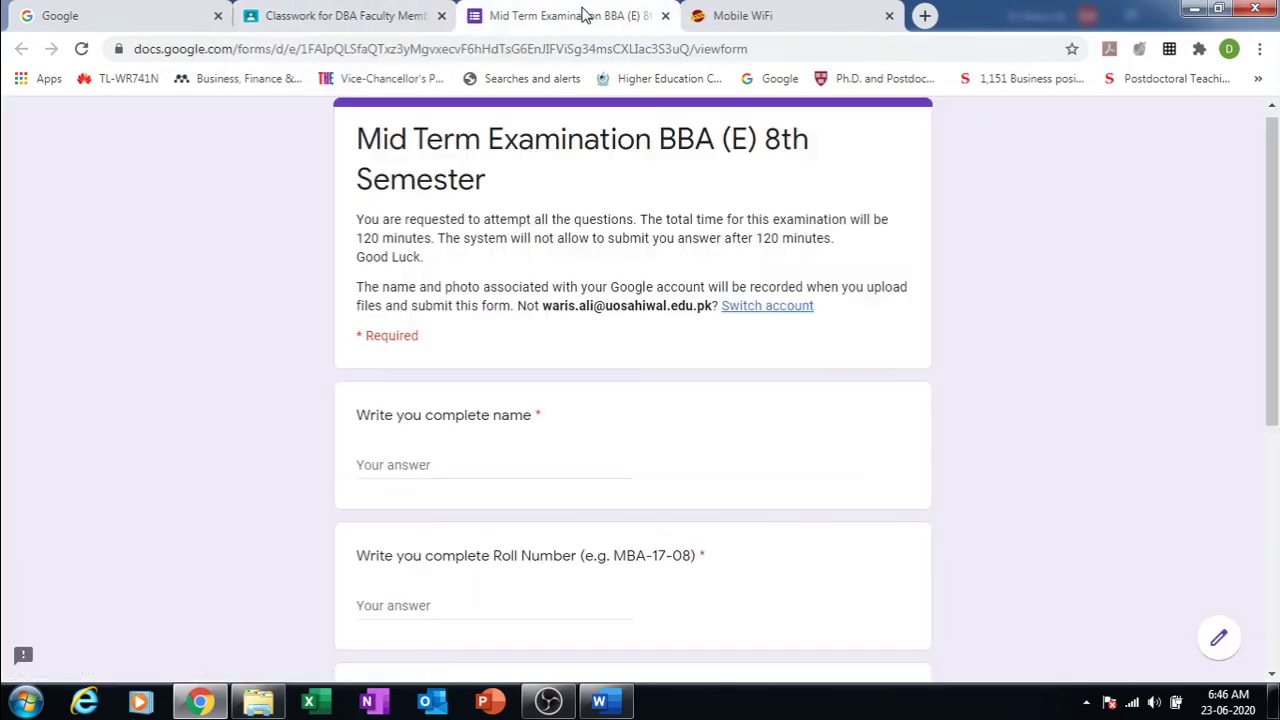
click(666, 17)
click(340, 15)
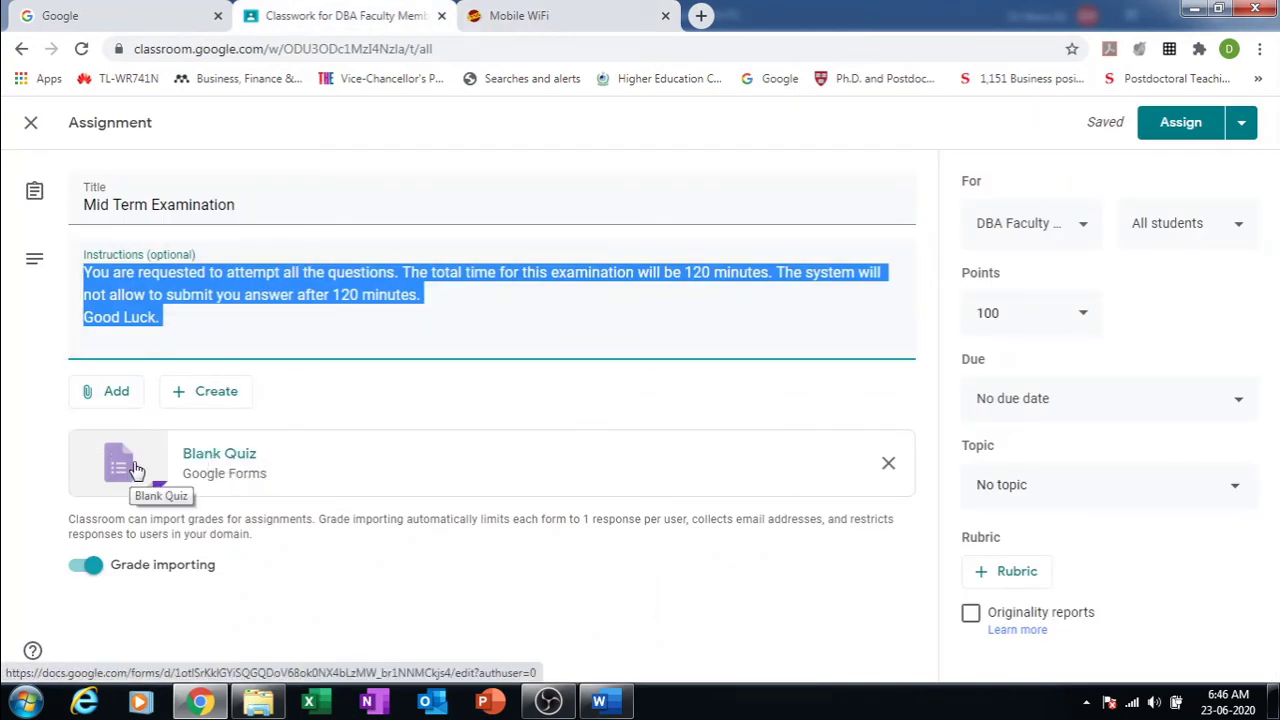
click(137, 471)
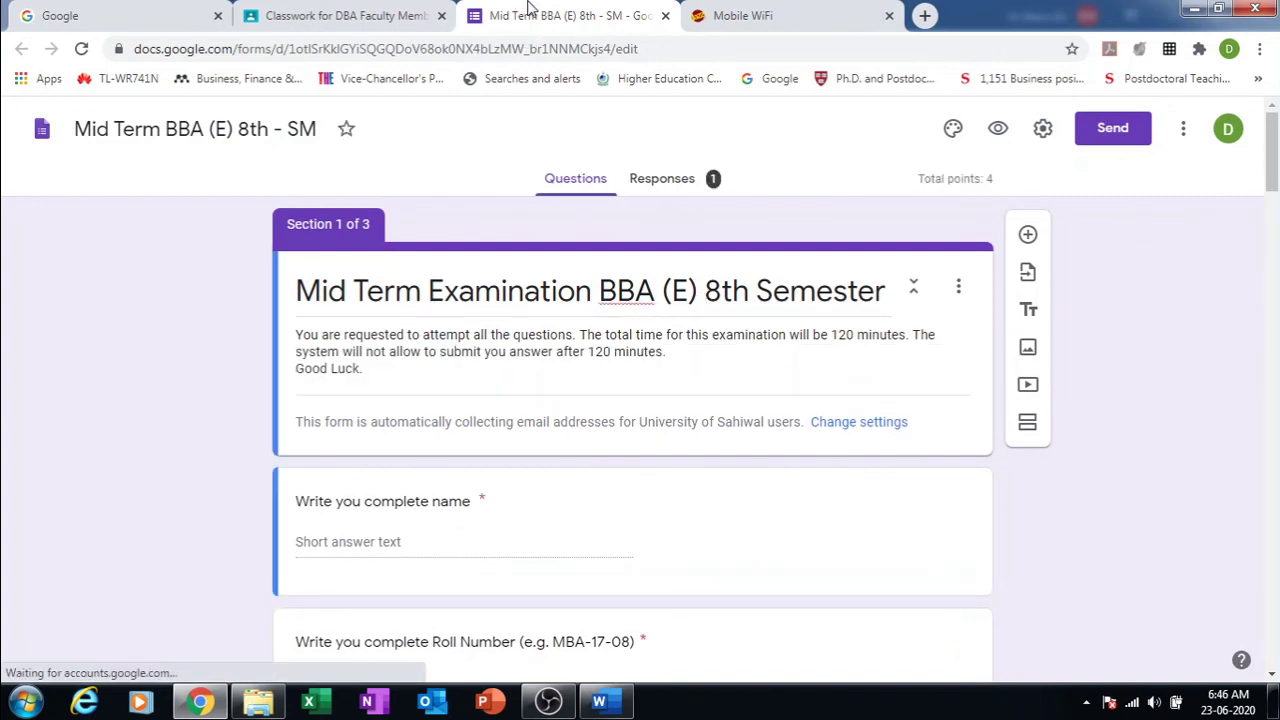
click(665, 16)
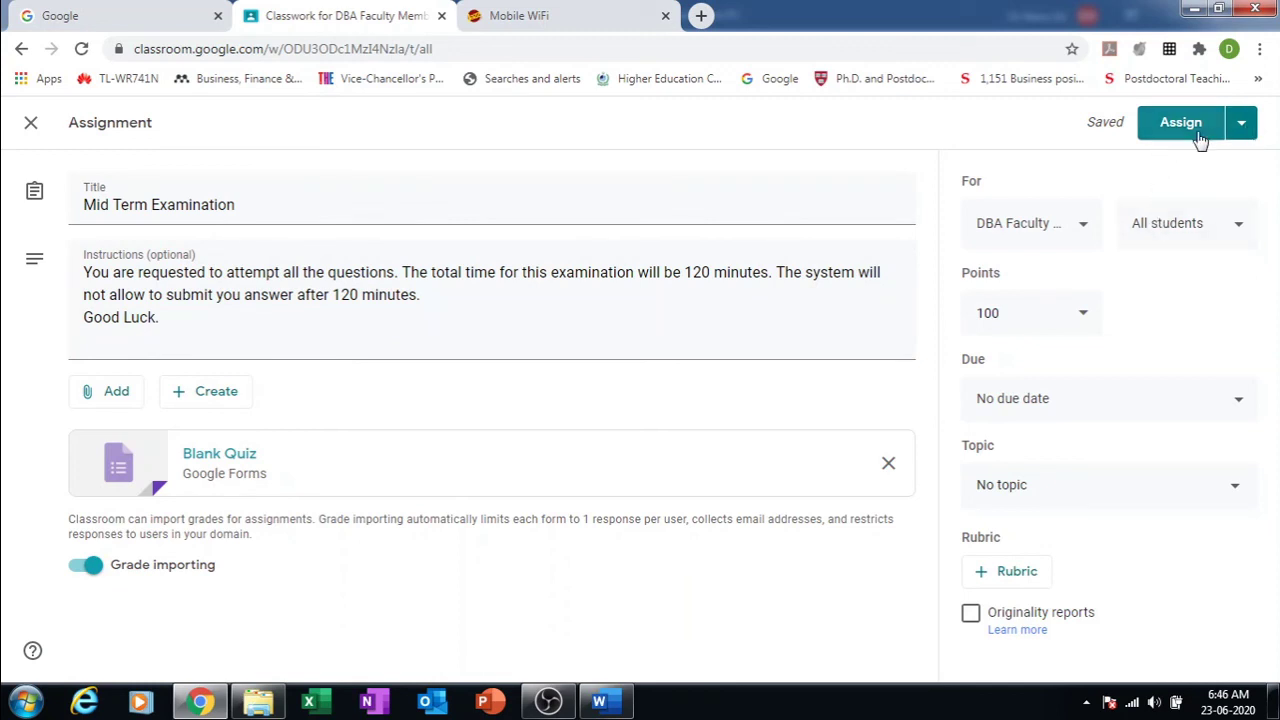
click(1082, 230)
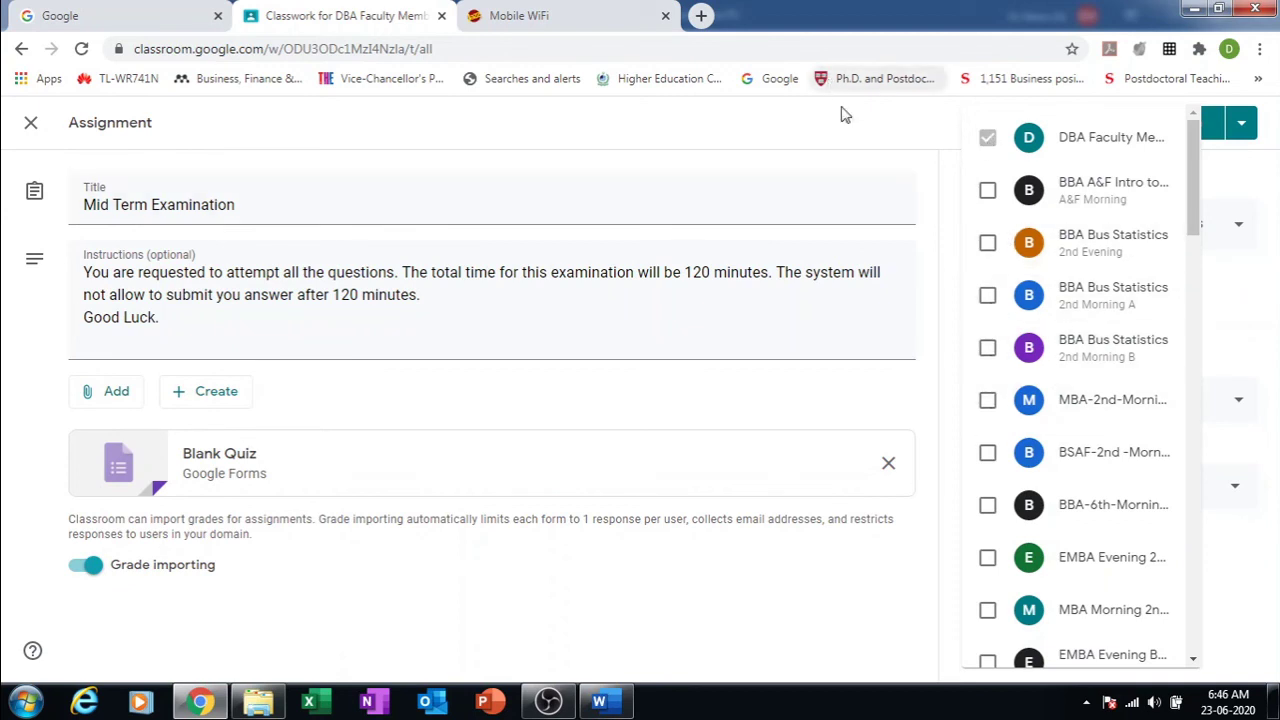
Step: Assign the exam only to the DBA Faculty class and keep it worth 100 points
click(862, 150)
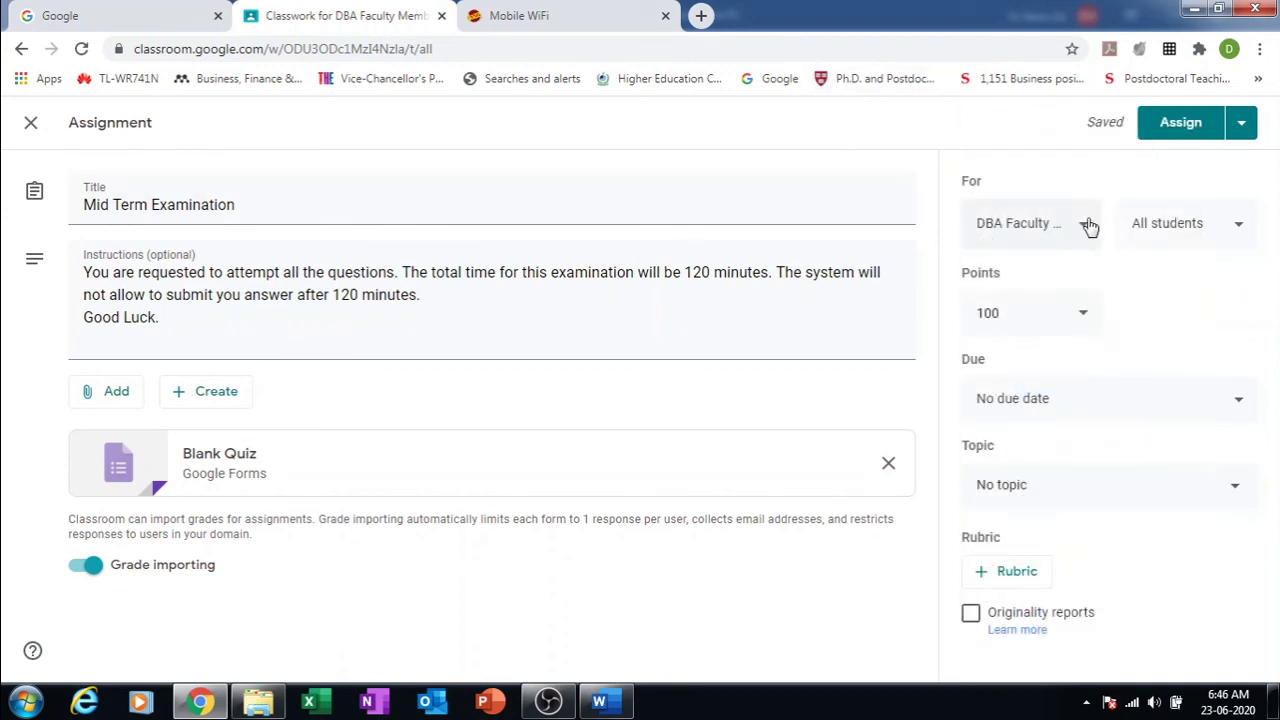
click(1082, 226)
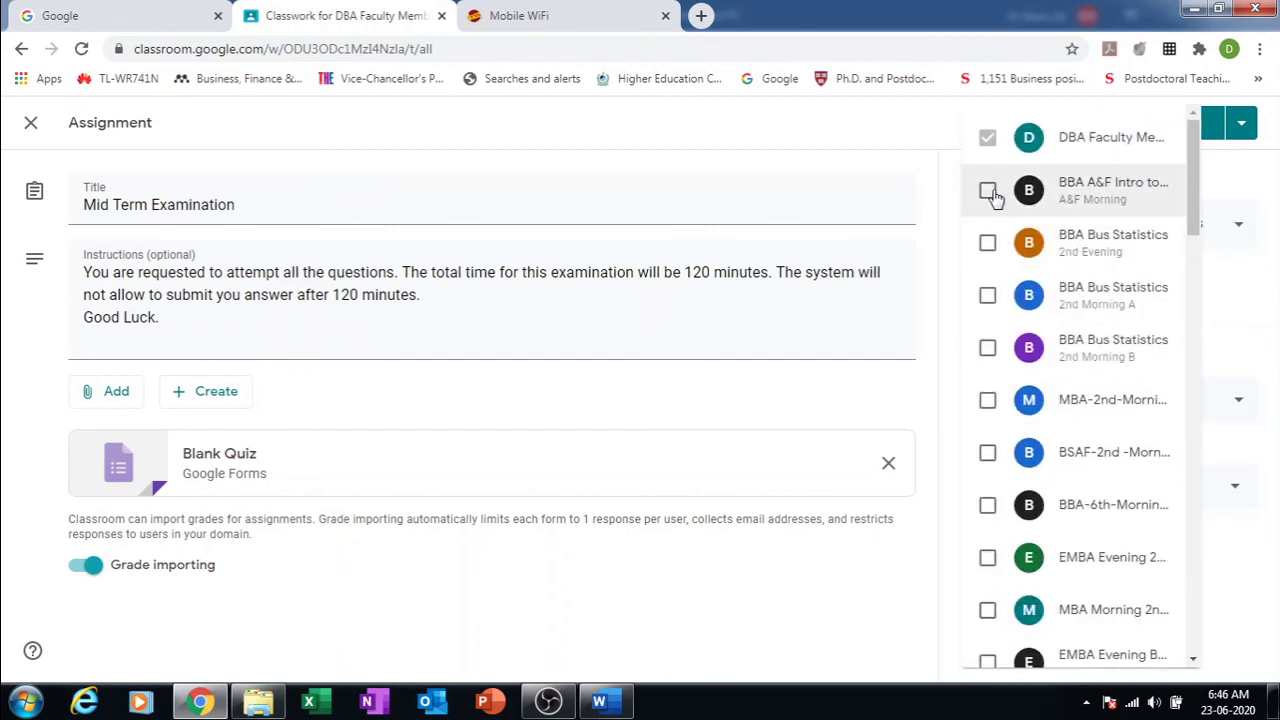
click(990, 190)
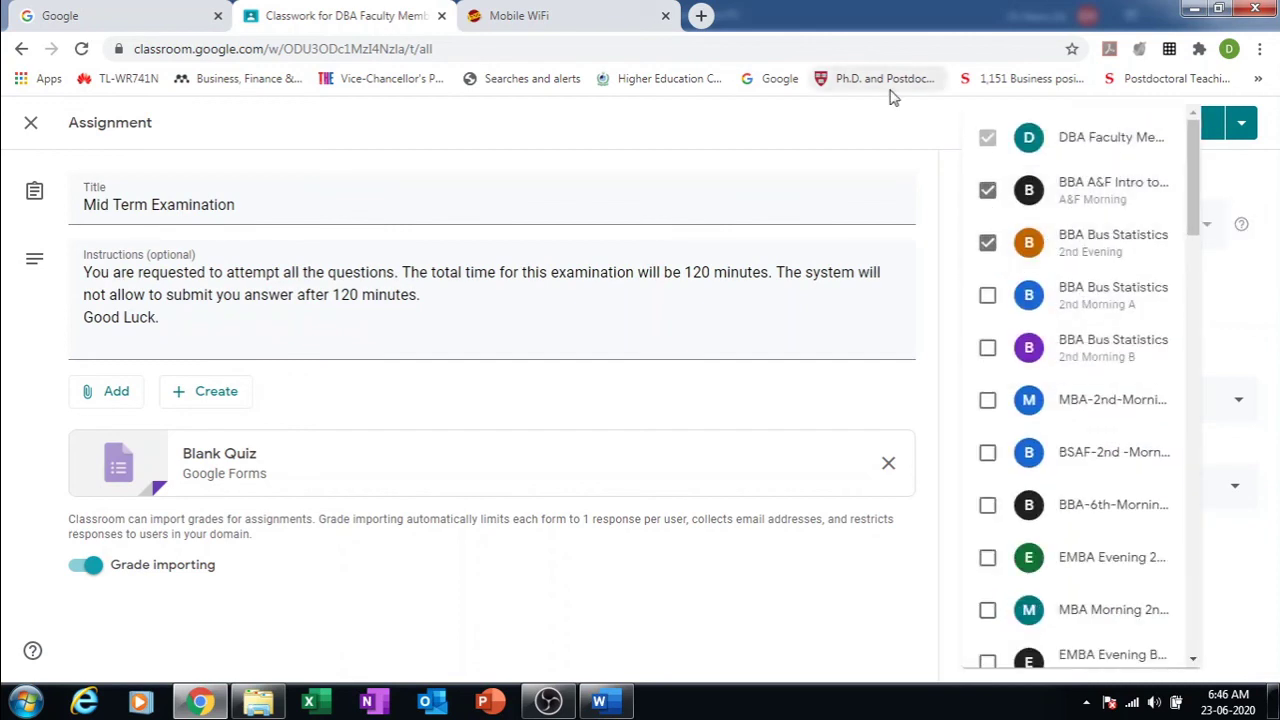
click(890, 123)
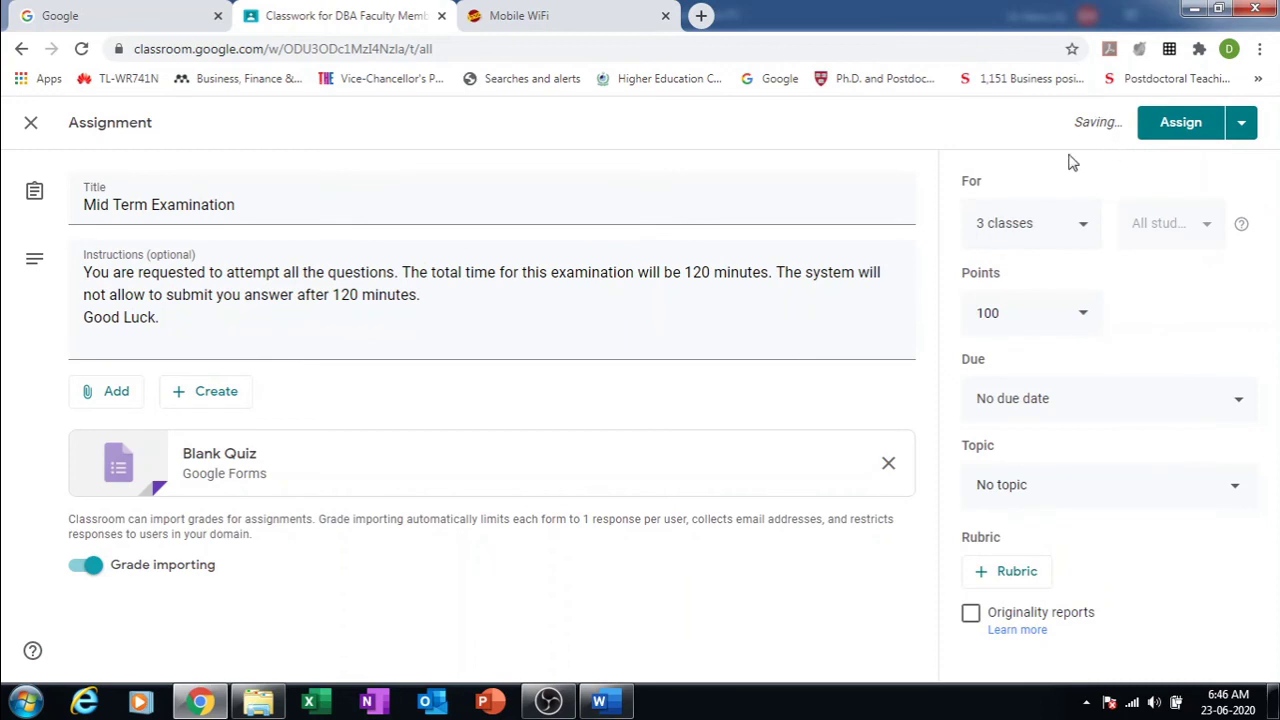
click(1086, 229)
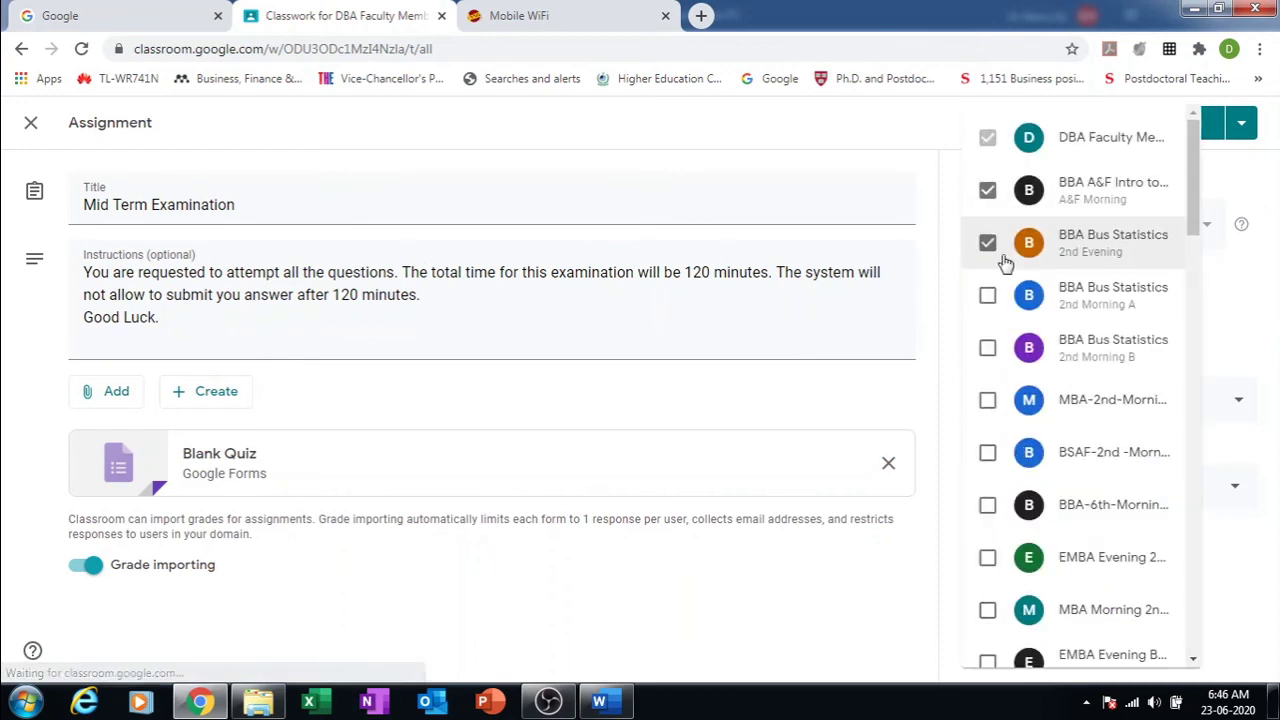
click(988, 190)
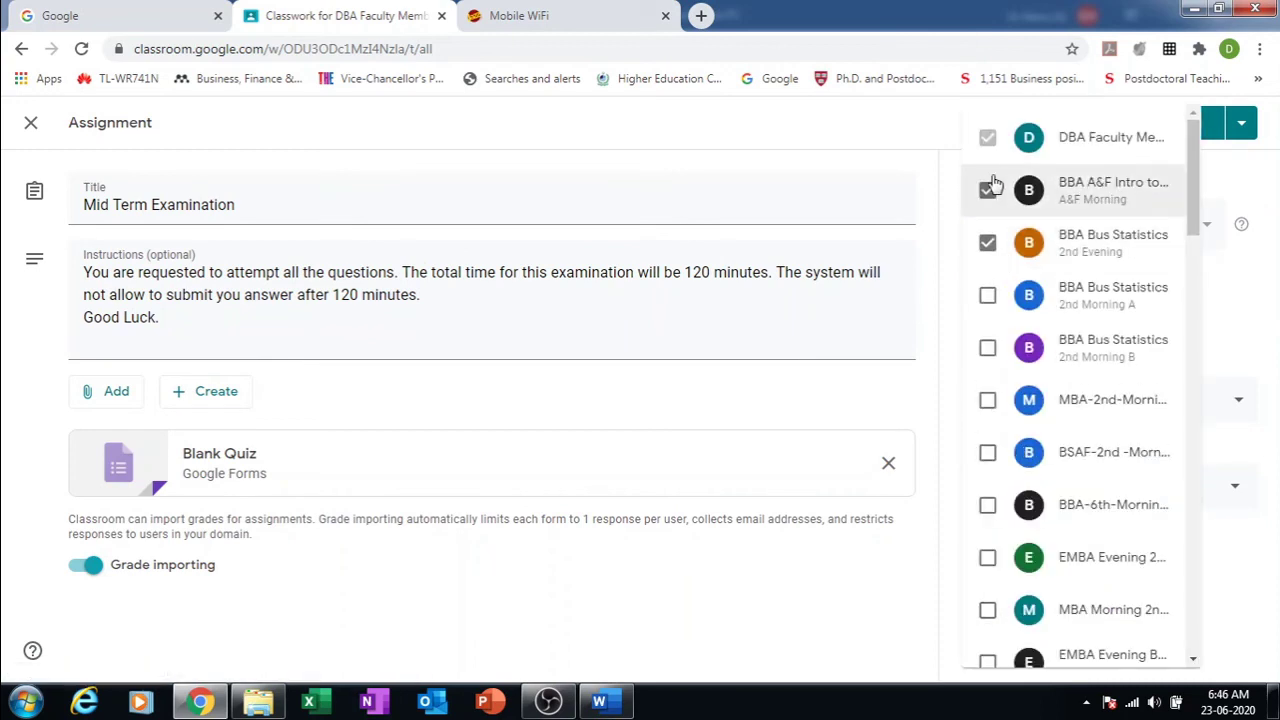
click(988, 243)
click(818, 138)
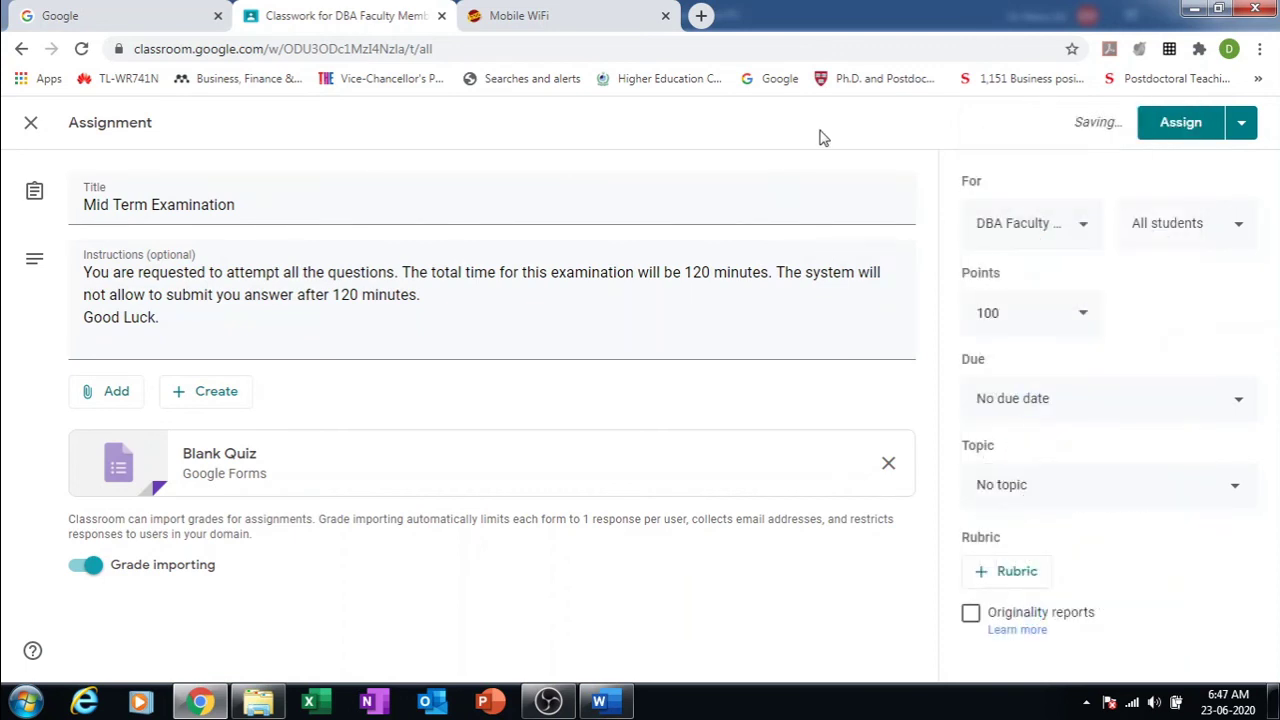
click(1077, 320)
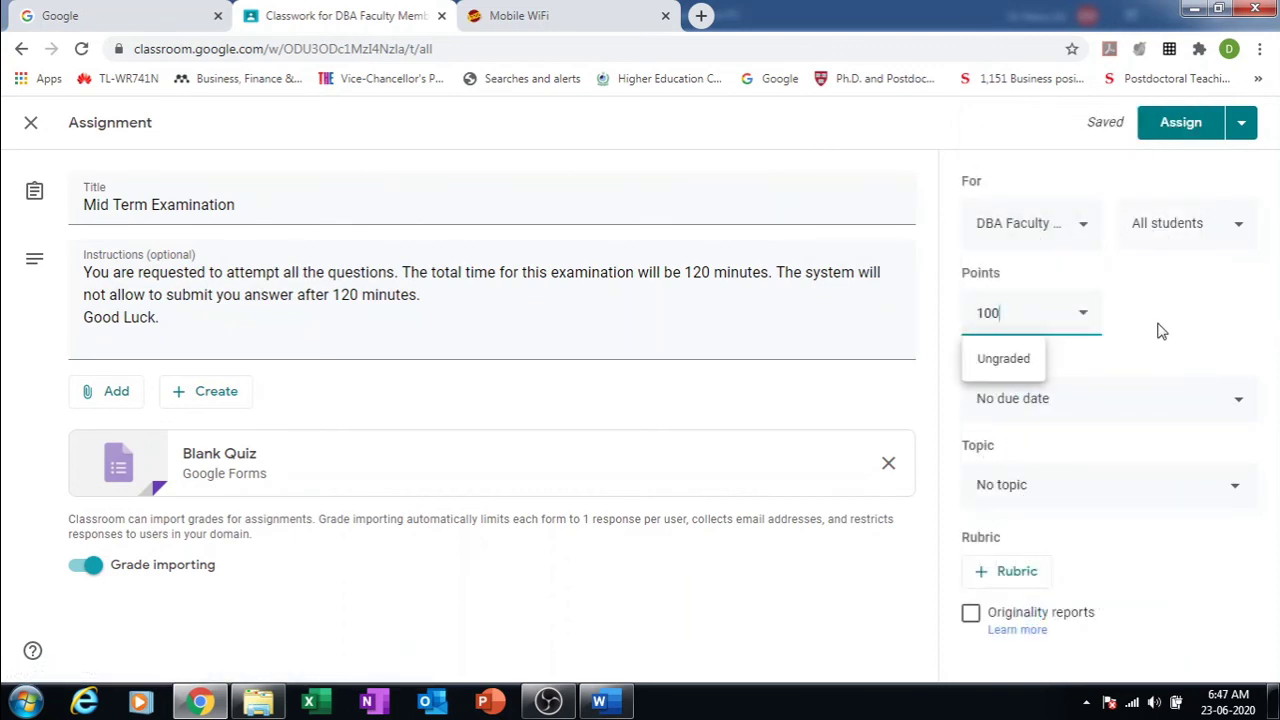
click(1237, 369)
Step: Pick Jun 23, 2020 as the assignment's due date
click(1240, 404)
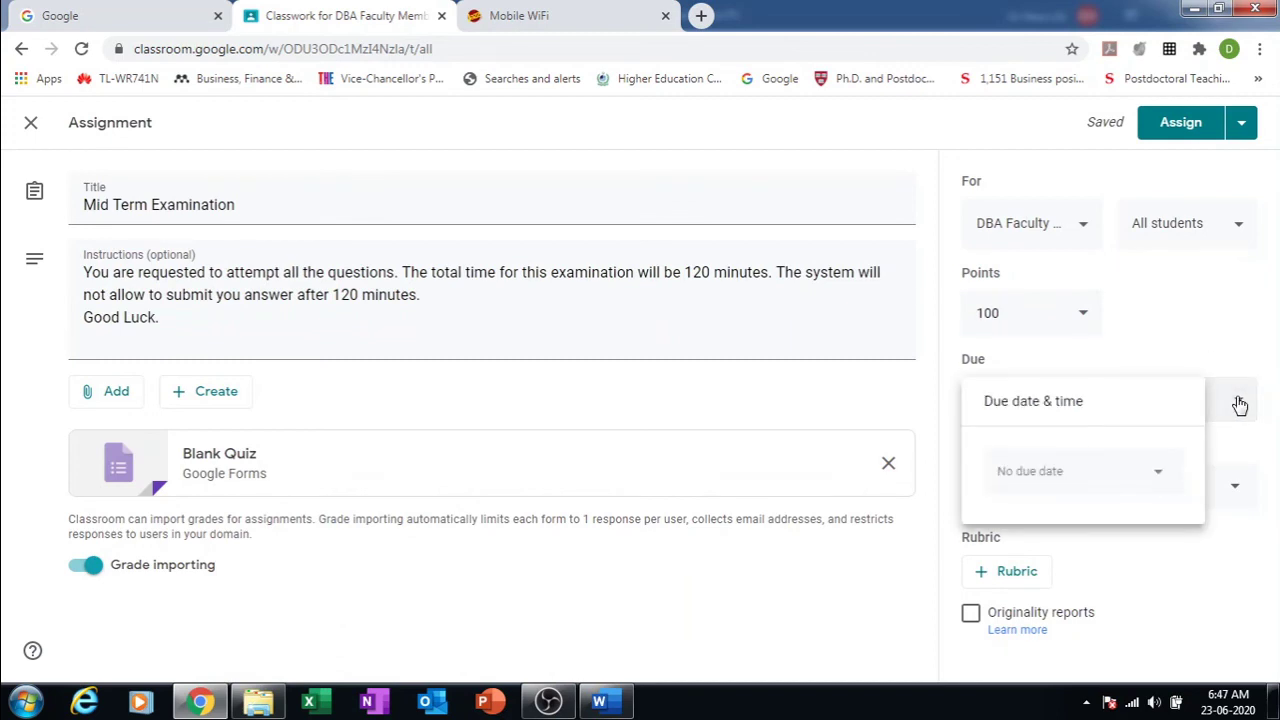
click(1158, 474)
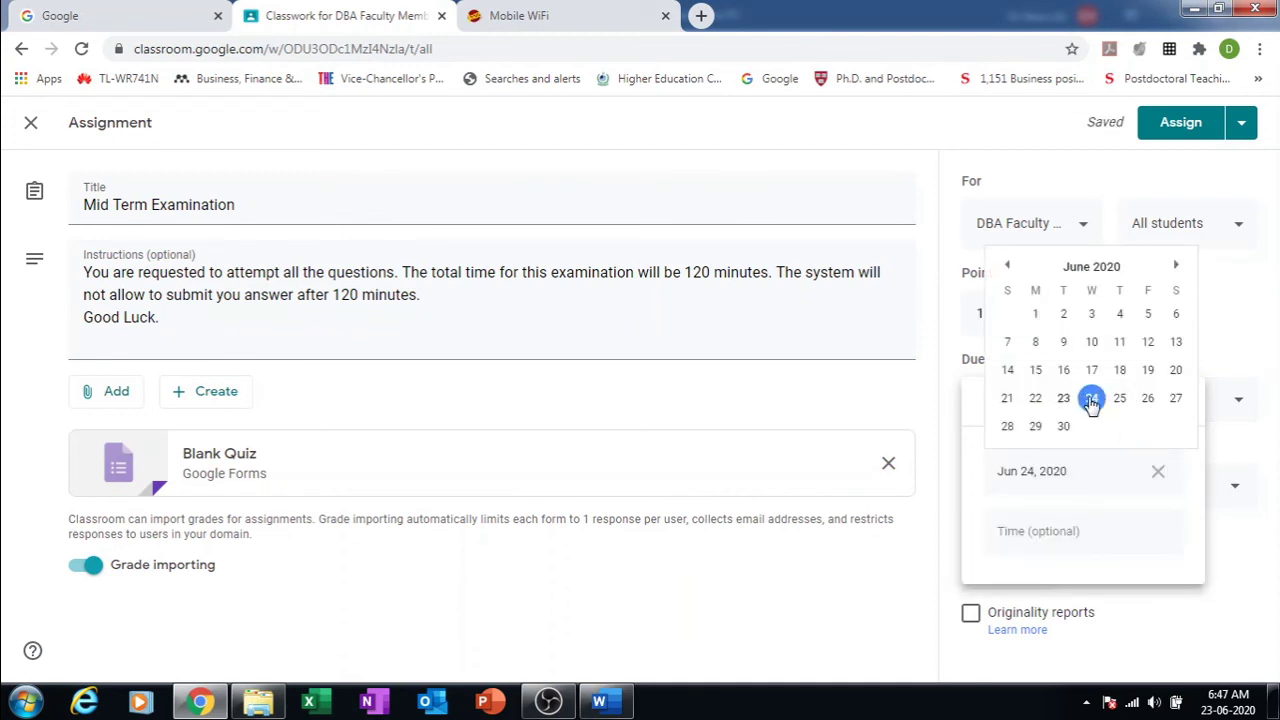
click(1064, 400)
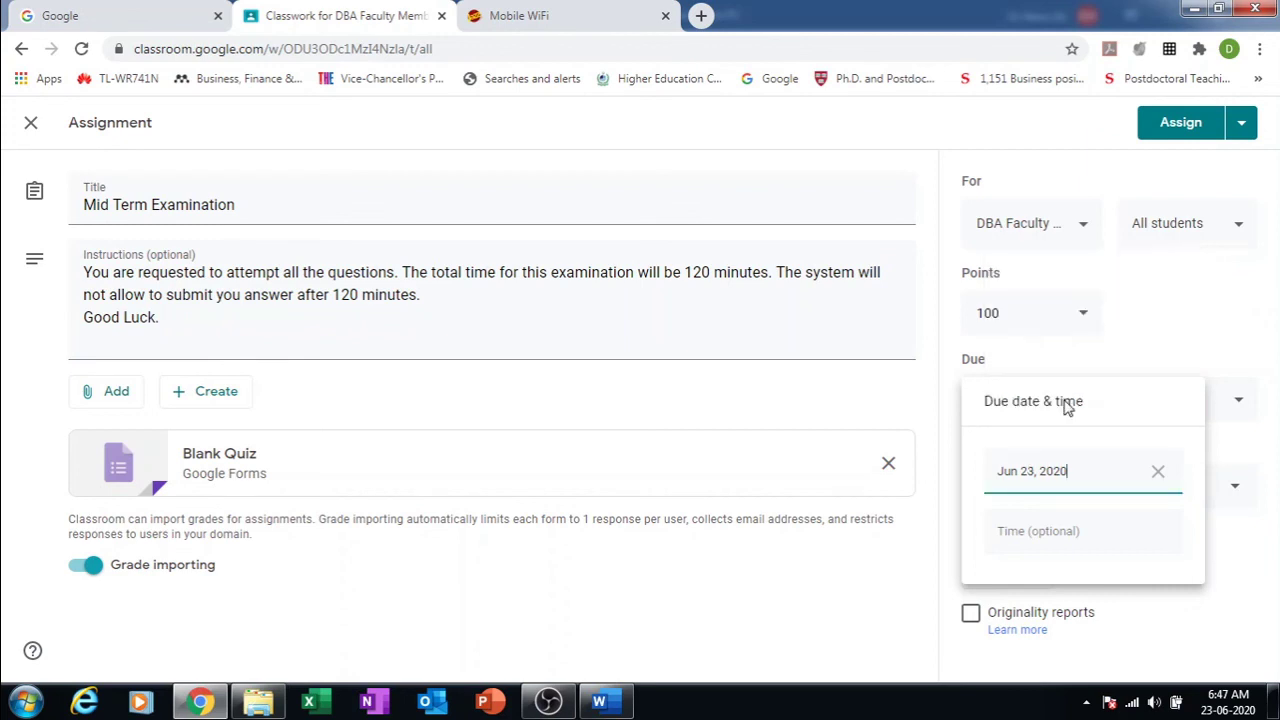
Step: Set the due time to 01:00 PM
click(1043, 535)
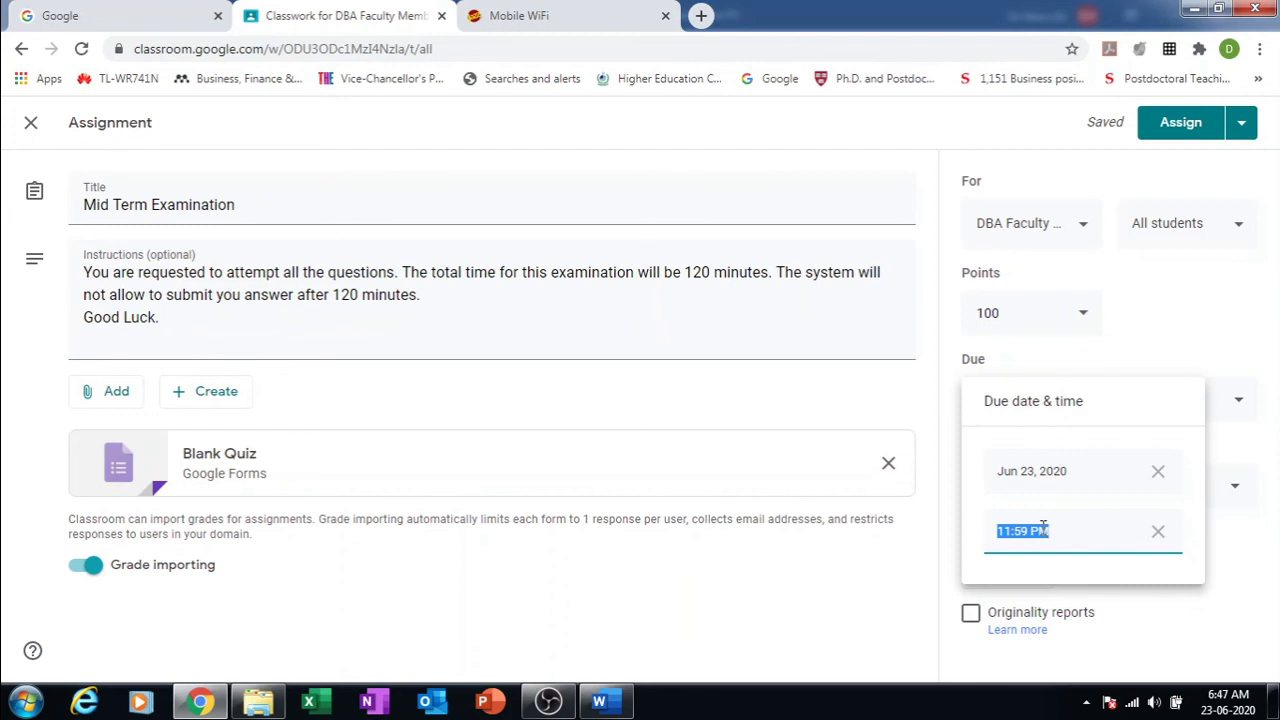
click(1012, 533)
key(BackSpace)
key(BackSpace)
text(01)
key(Delete)
key(Delete)
key(Delete)
text(:00)
click(1196, 335)
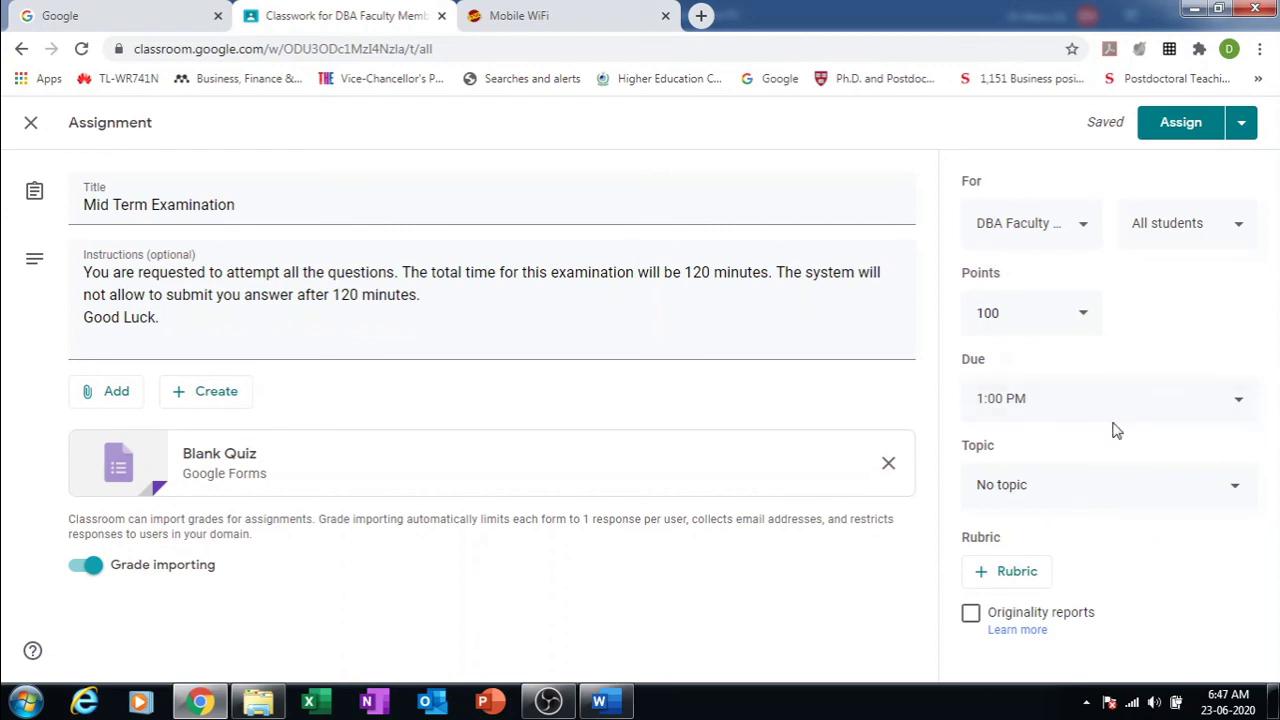
click(1137, 402)
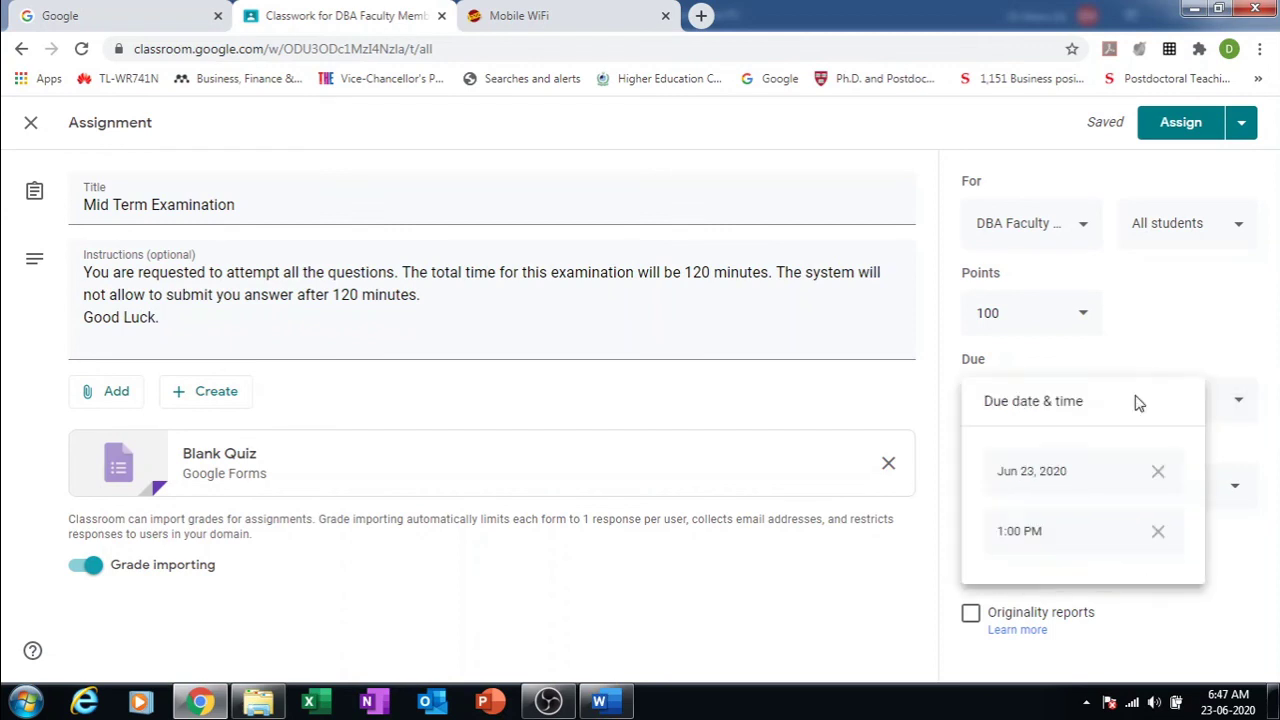
click(1179, 336)
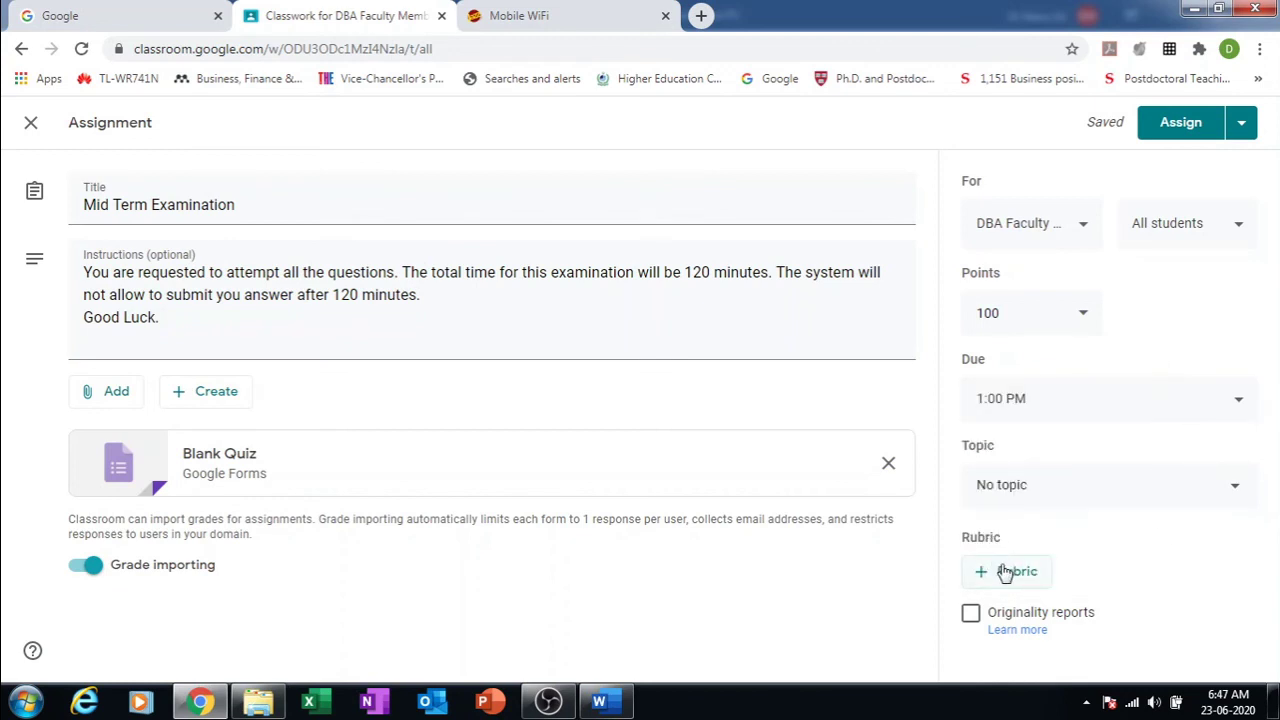
click(1120, 404)
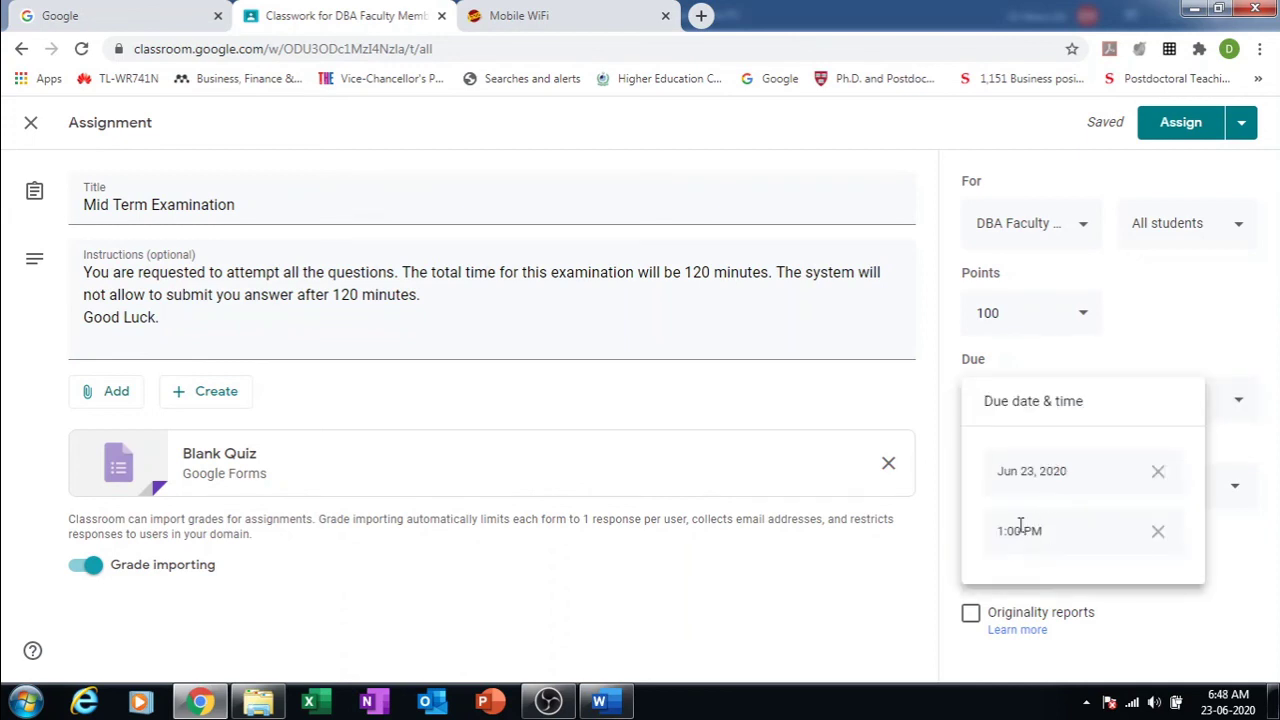
Step: Schedule the assignment to post on Jun 23, 2020 at 11:00 AM
click(1245, 124)
click(1245, 124)
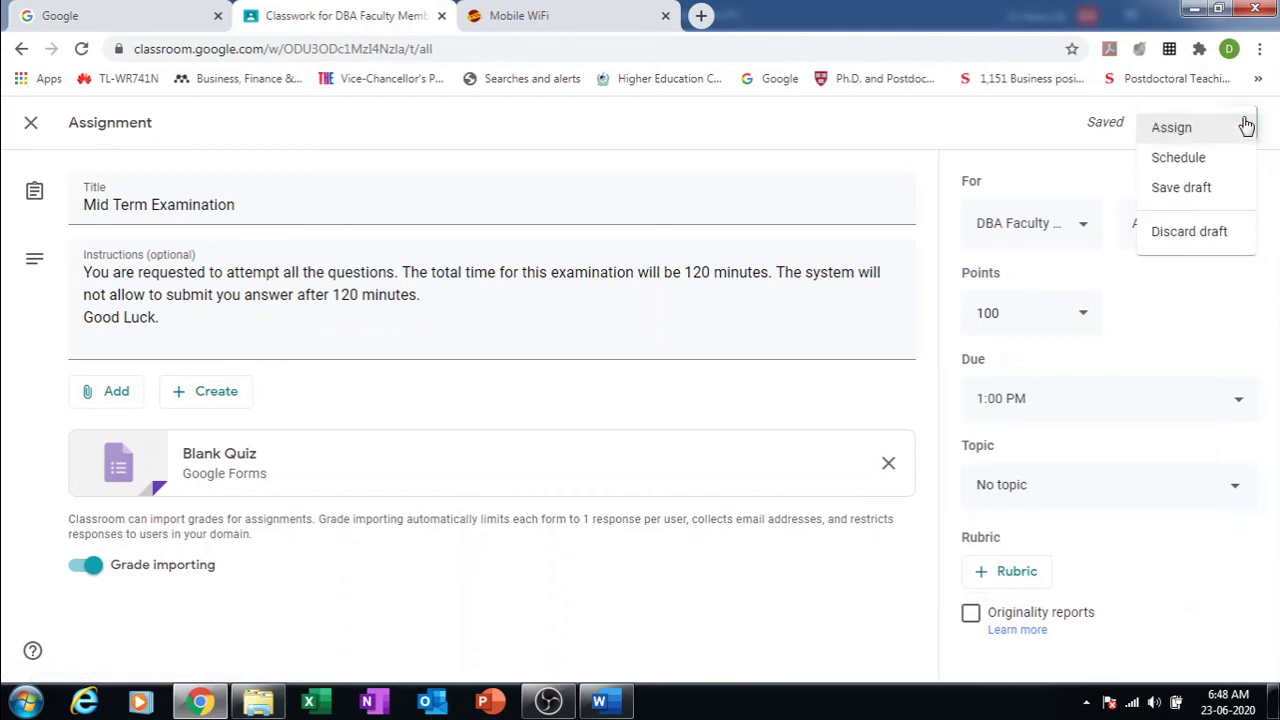
click(1187, 163)
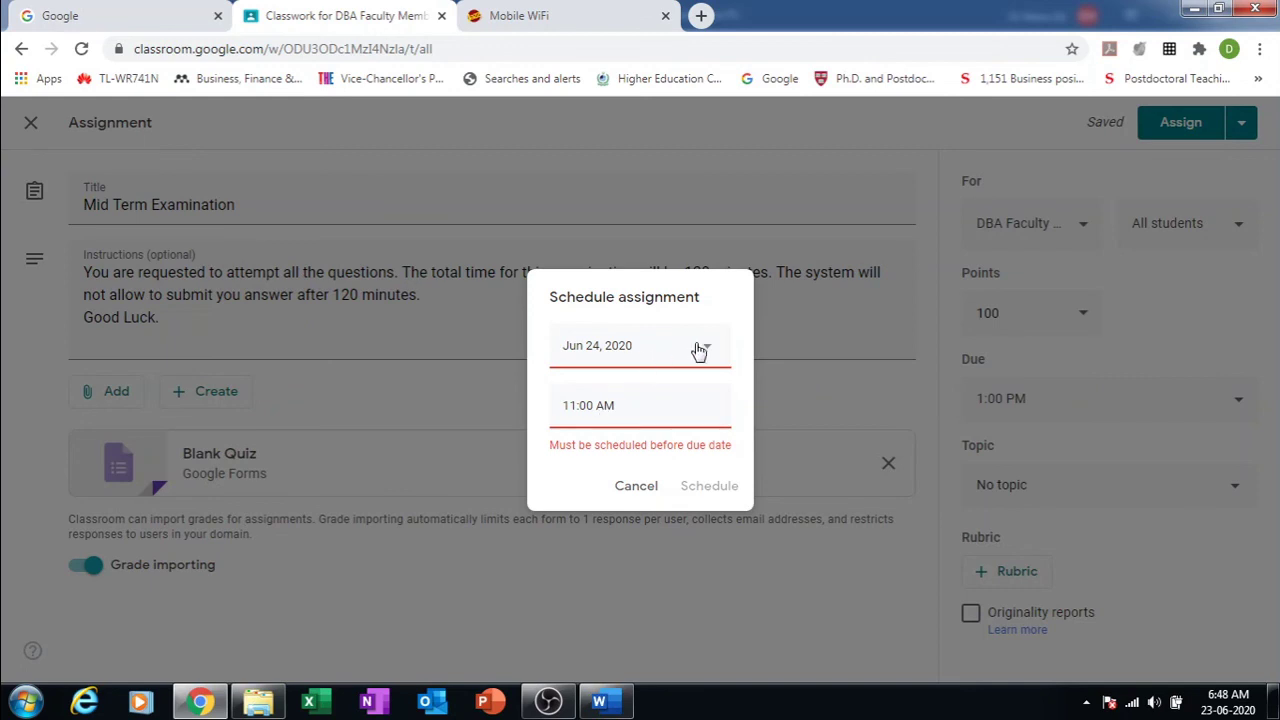
click(573, 414)
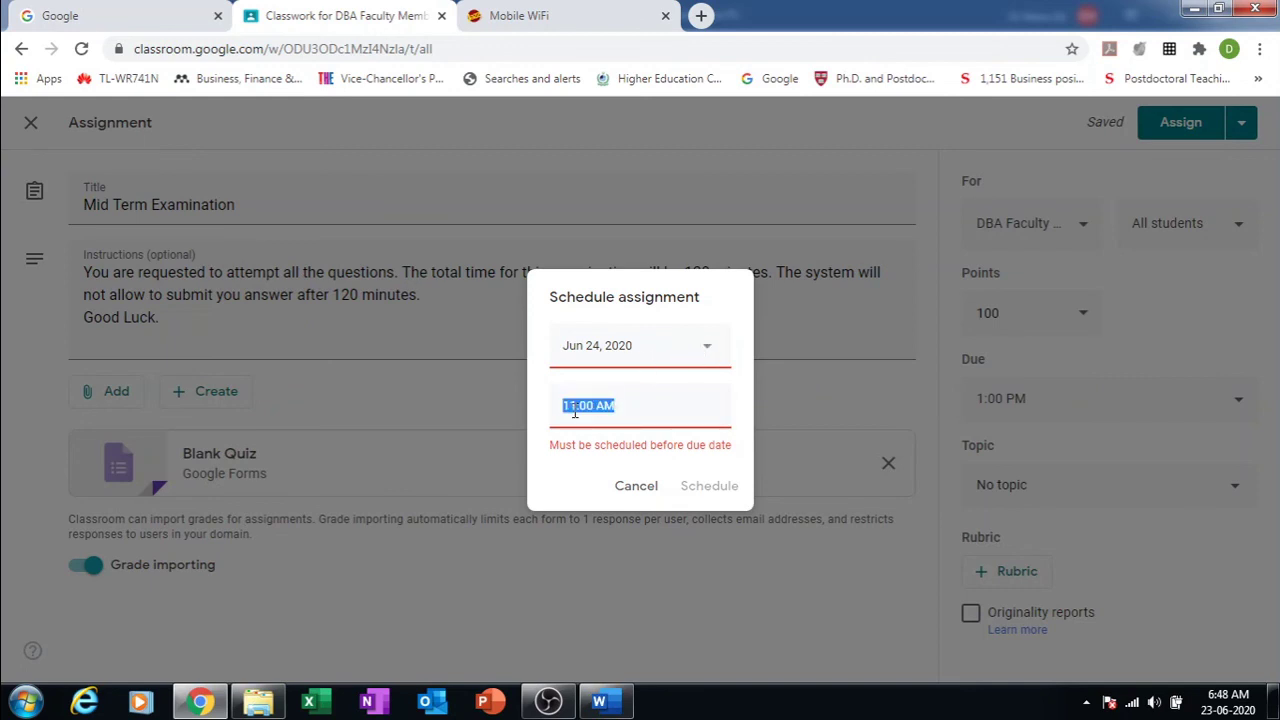
click(577, 410)
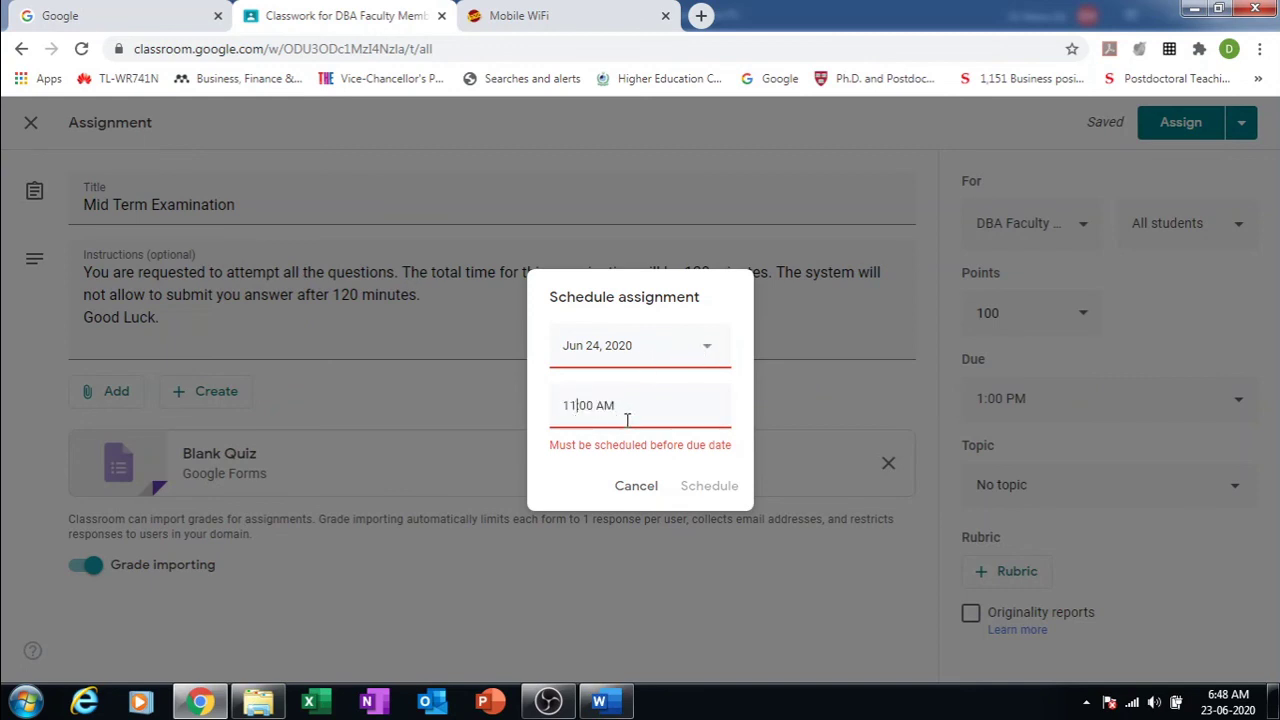
click(703, 348)
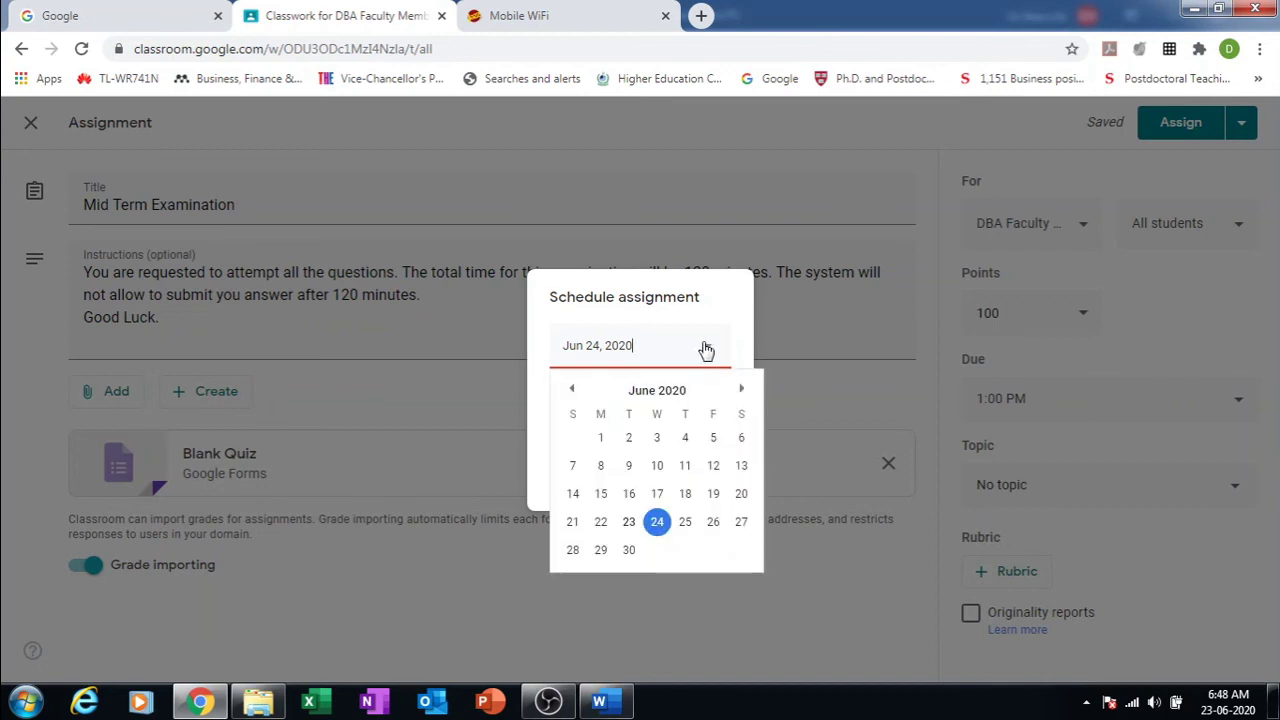
click(630, 523)
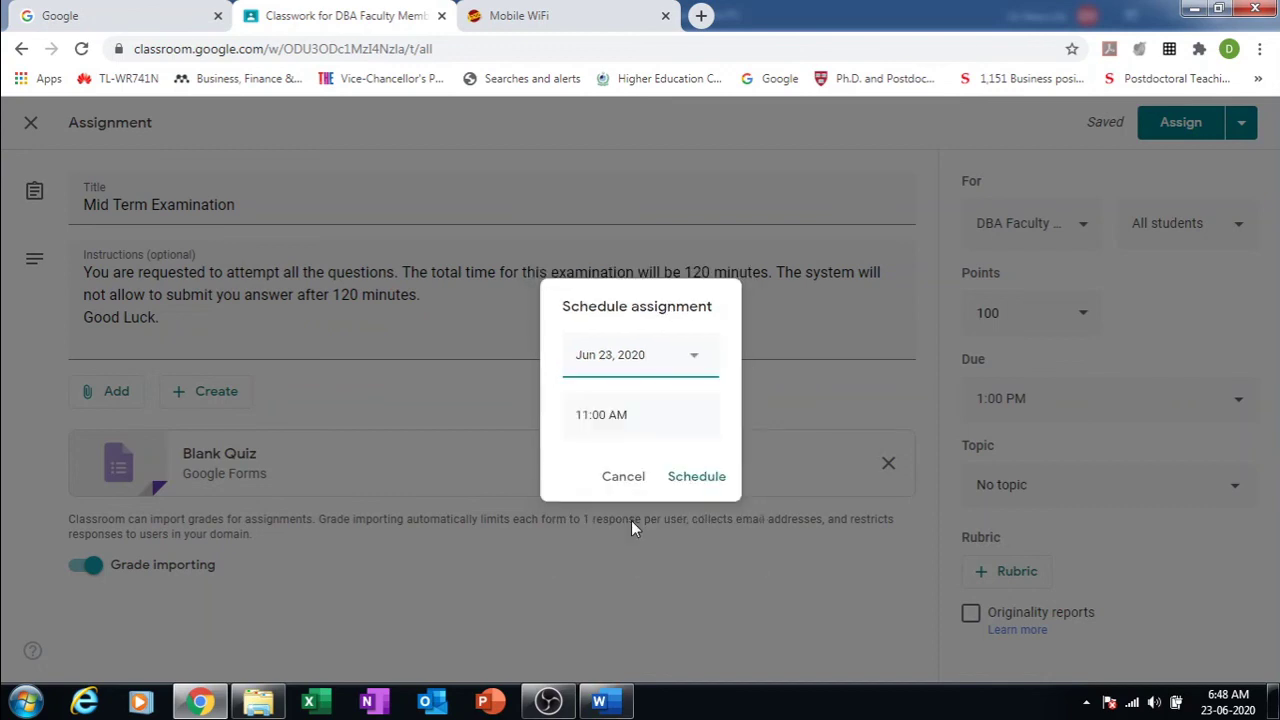
click(697, 477)
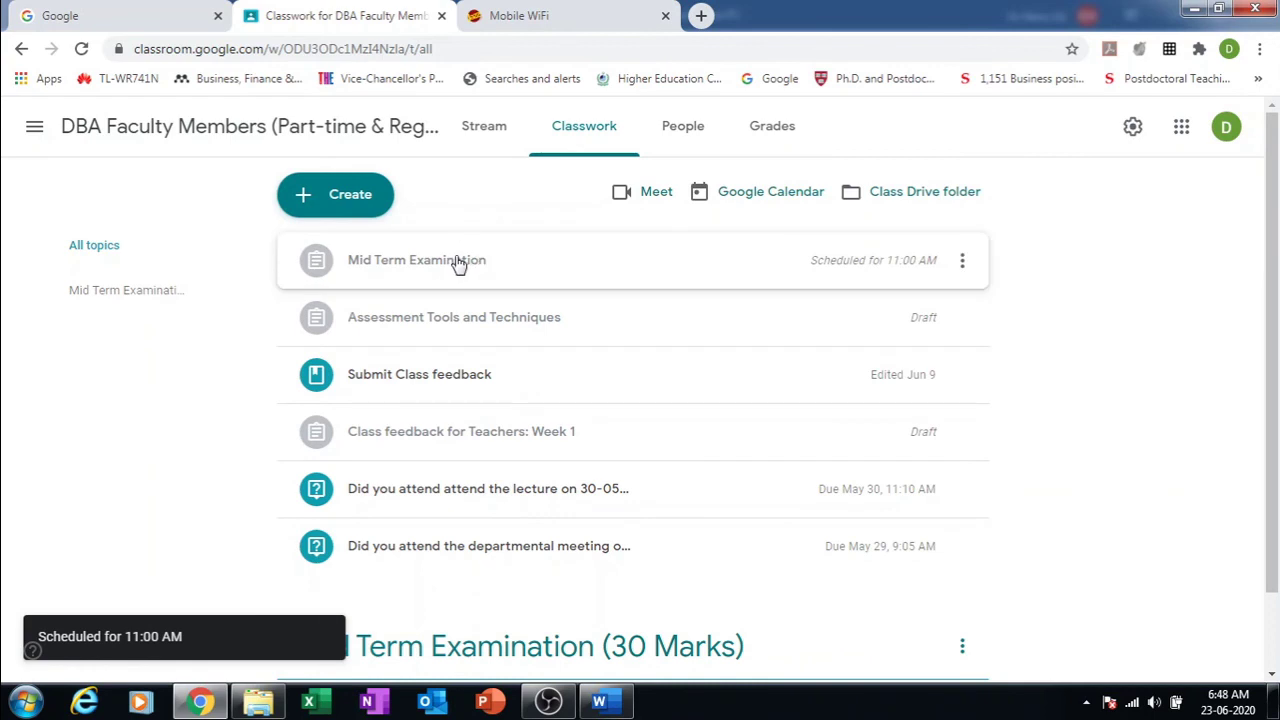
Step: Open the scheduled Mid Term Examination for editing and review its due date
click(457, 262)
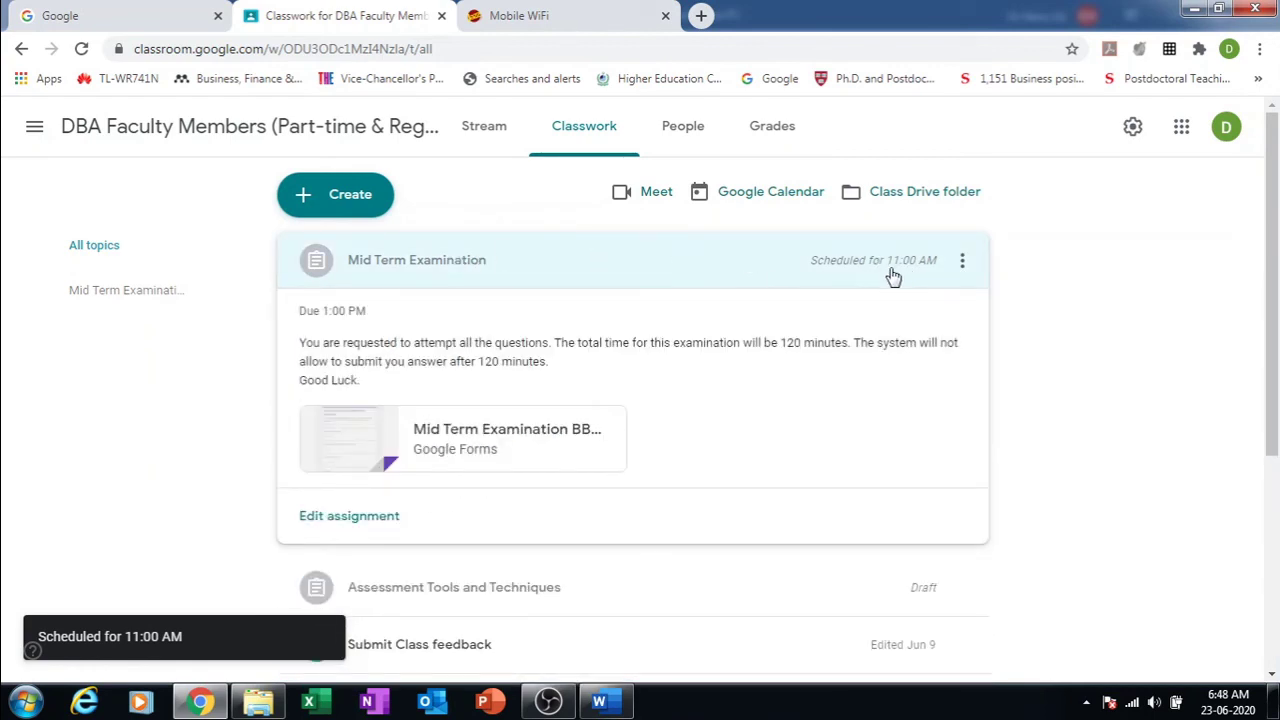
click(940, 263)
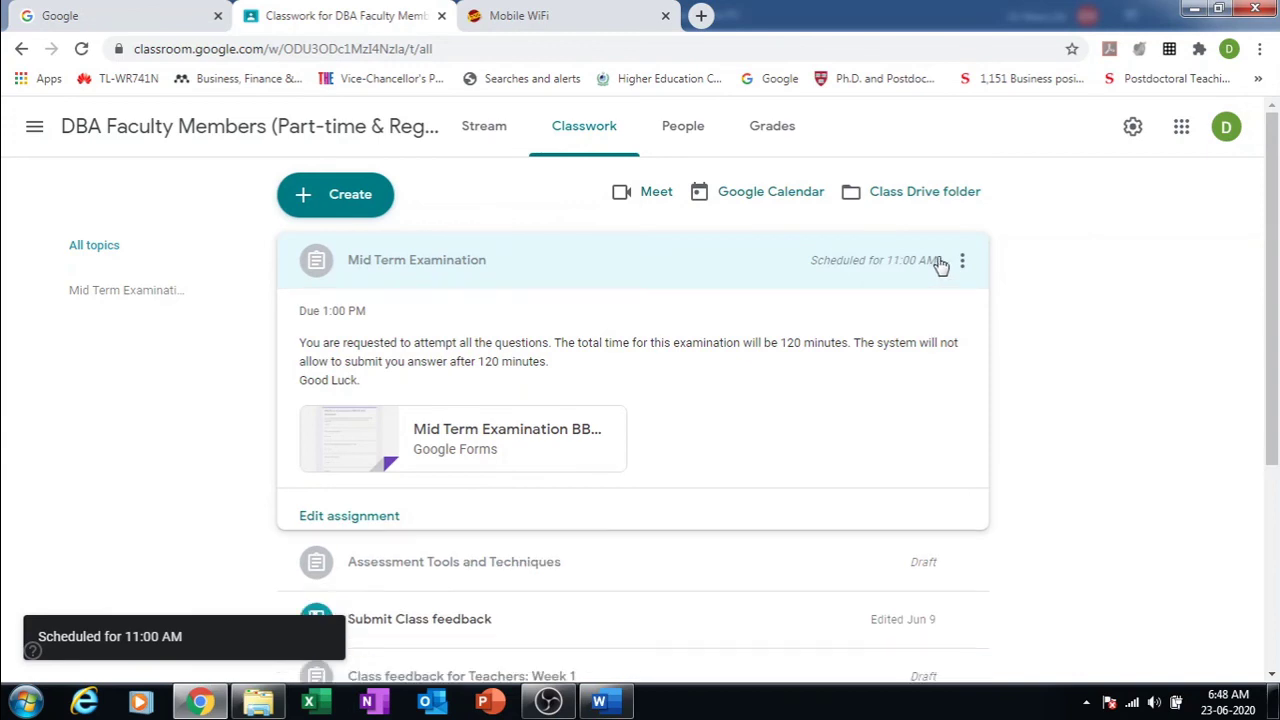
click(960, 263)
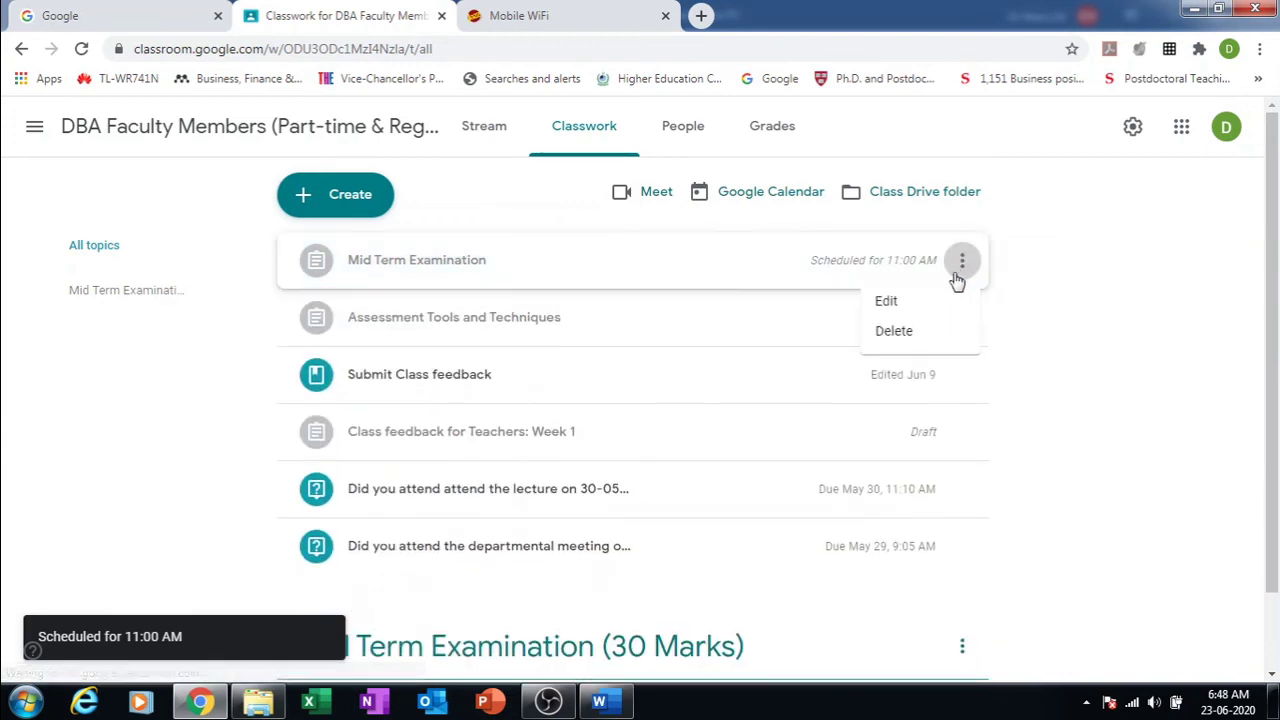
click(889, 303)
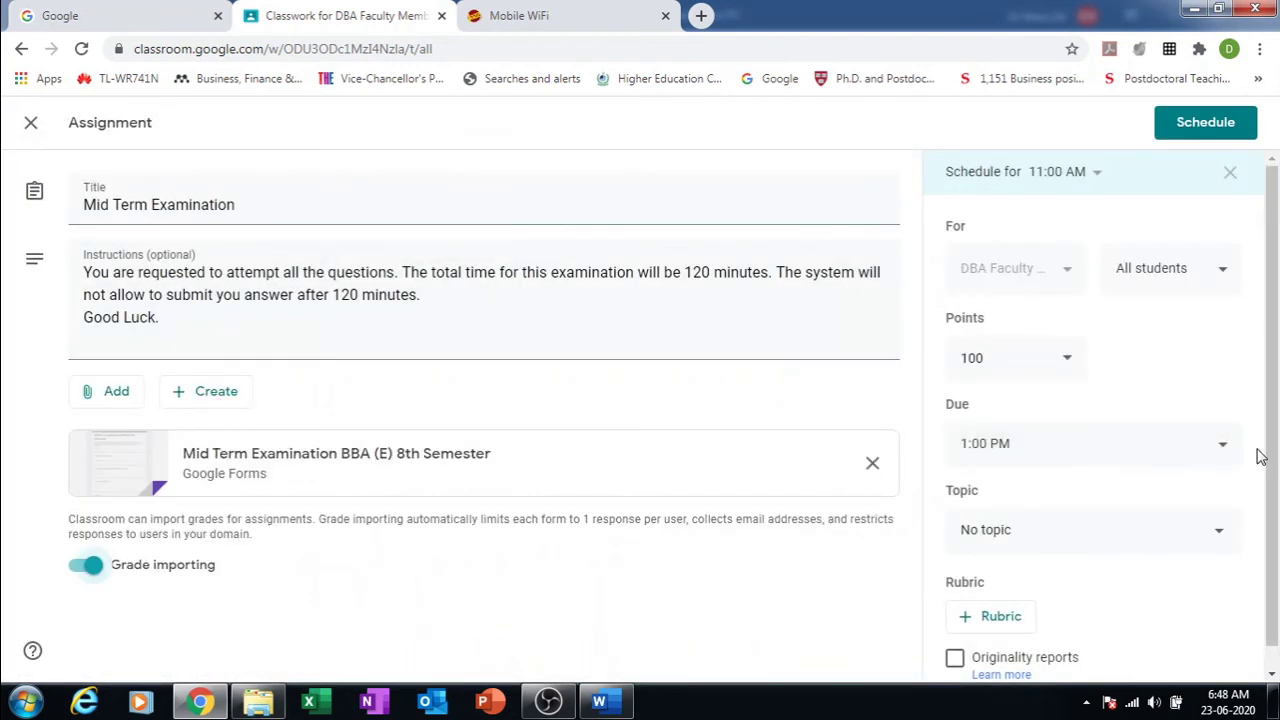
click(1227, 449)
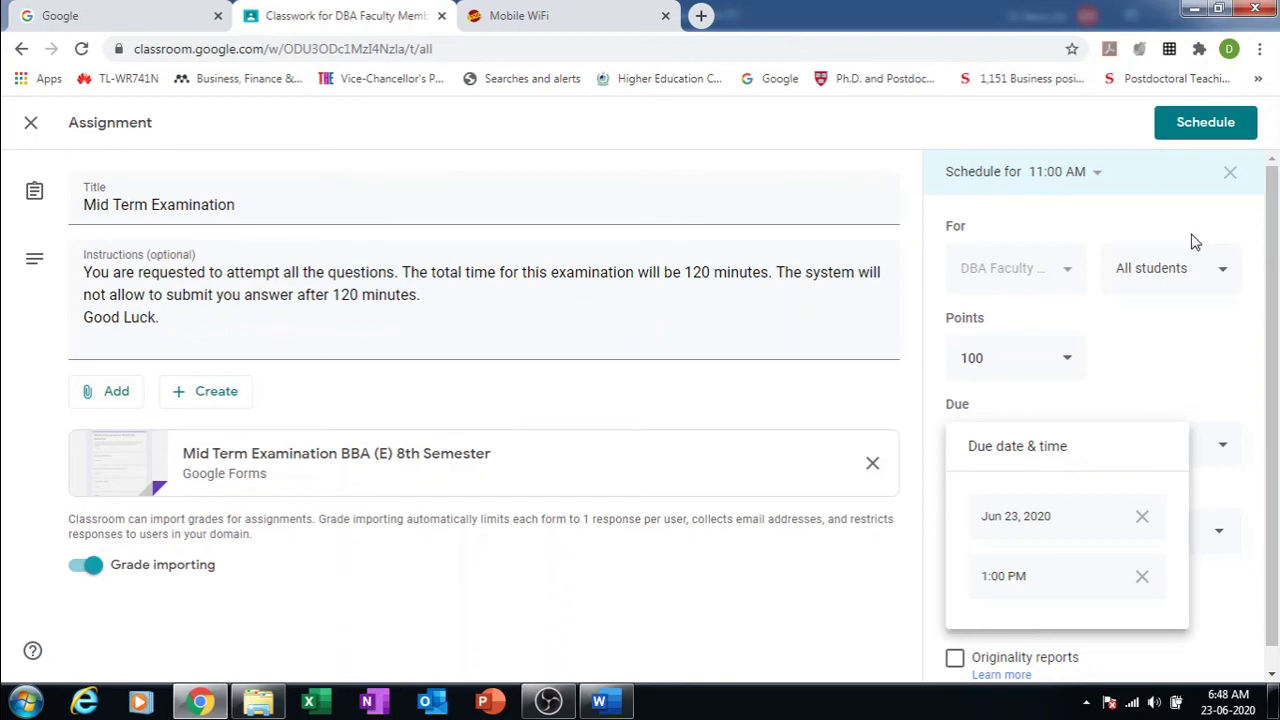
click(840, 624)
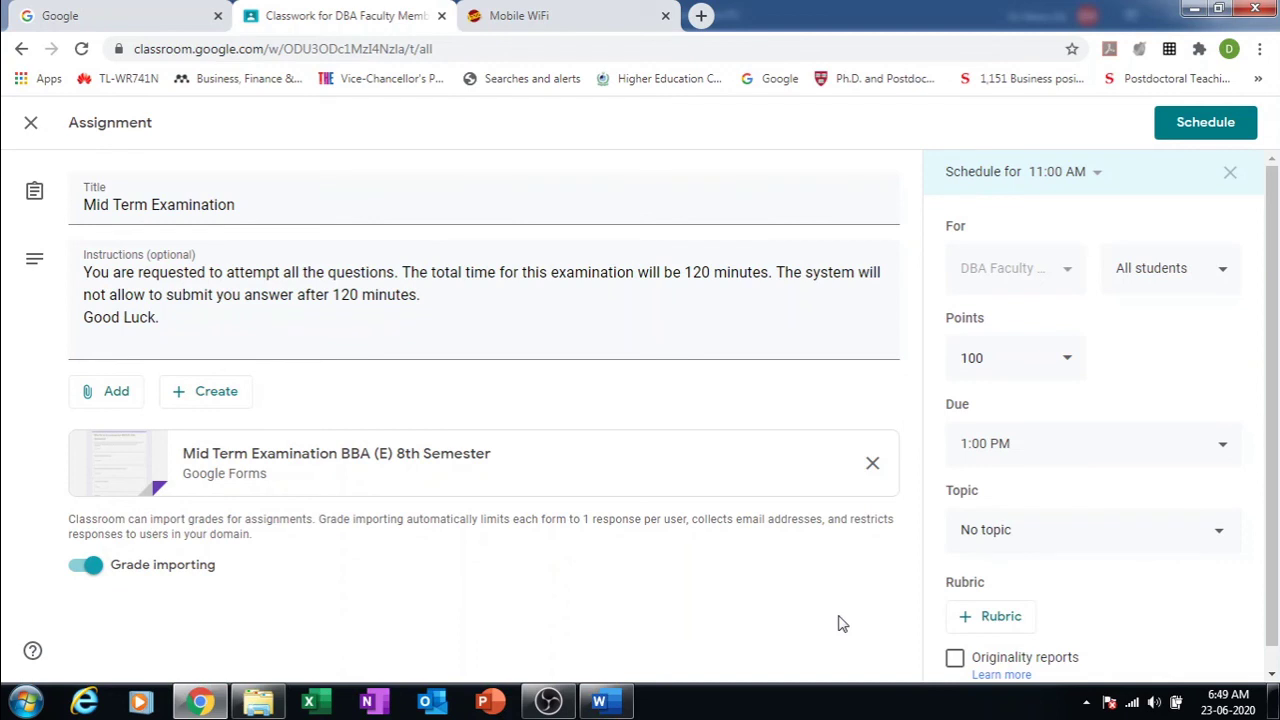
Step: Set the topic to Mid Term Examination (30 Marks) and save the schedule
drag(1275, 507, 1275, 551)
click(1215, 515)
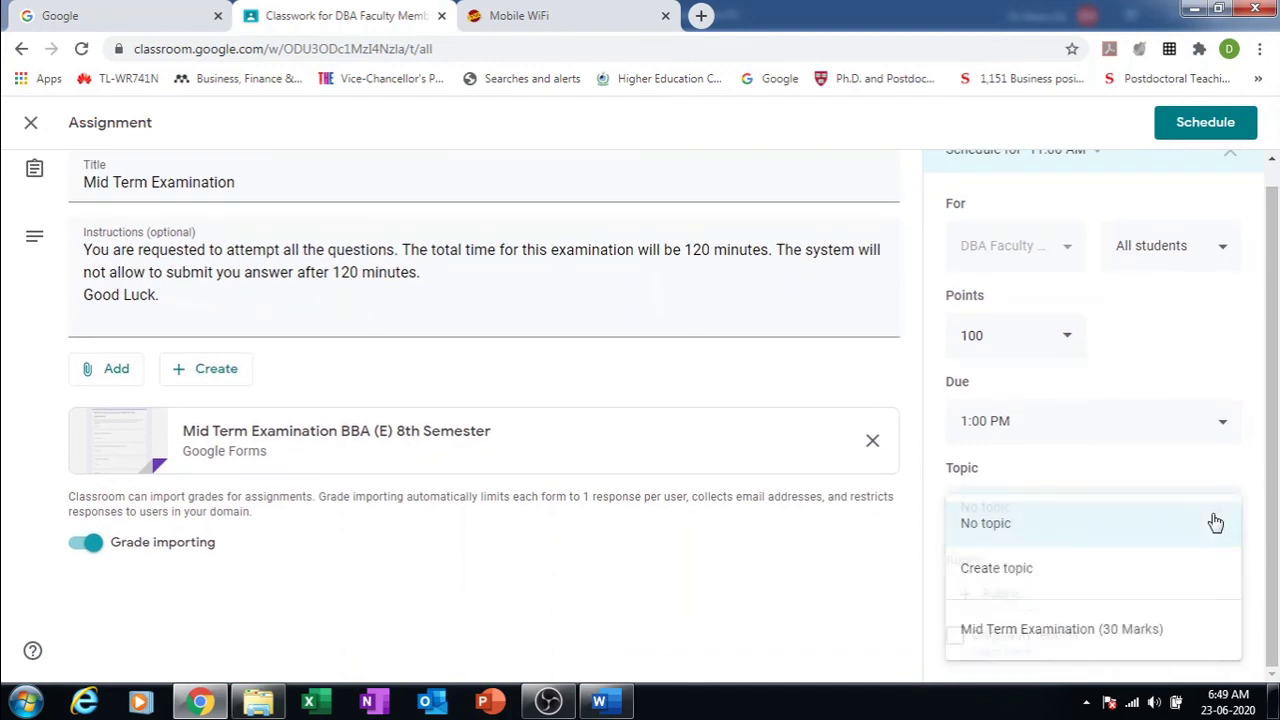
click(1076, 572)
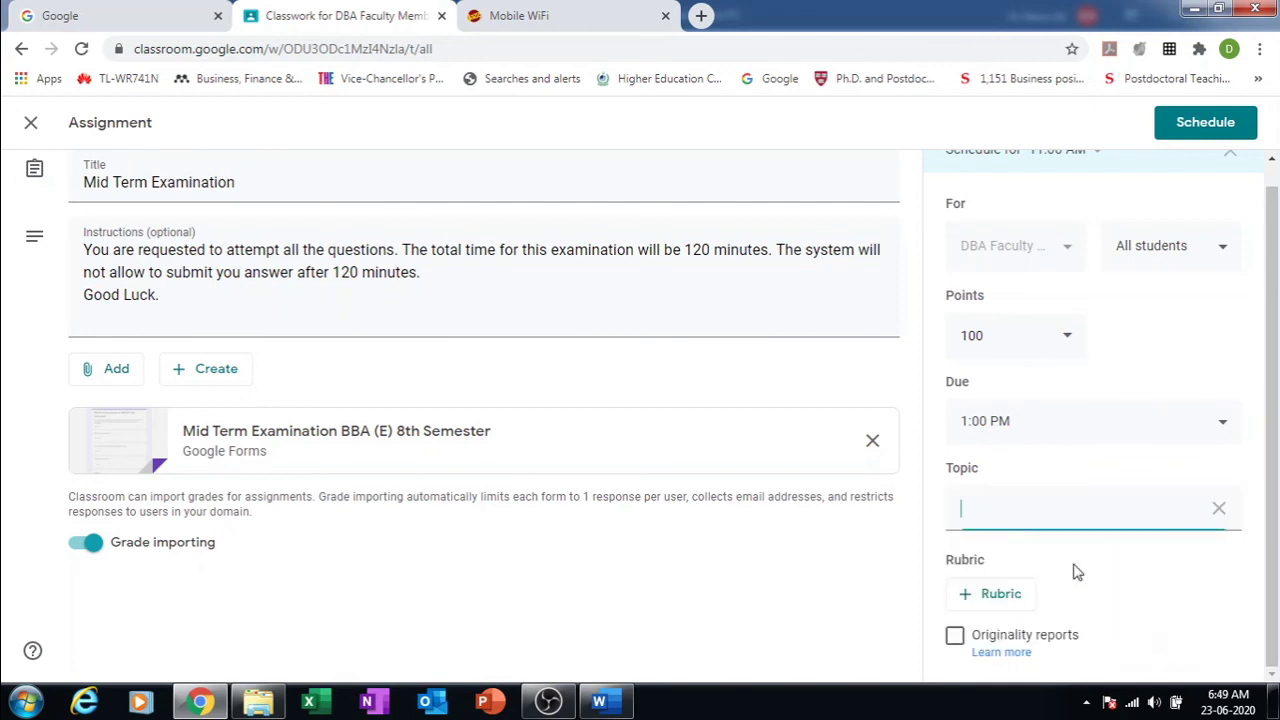
click(1220, 510)
click(1223, 514)
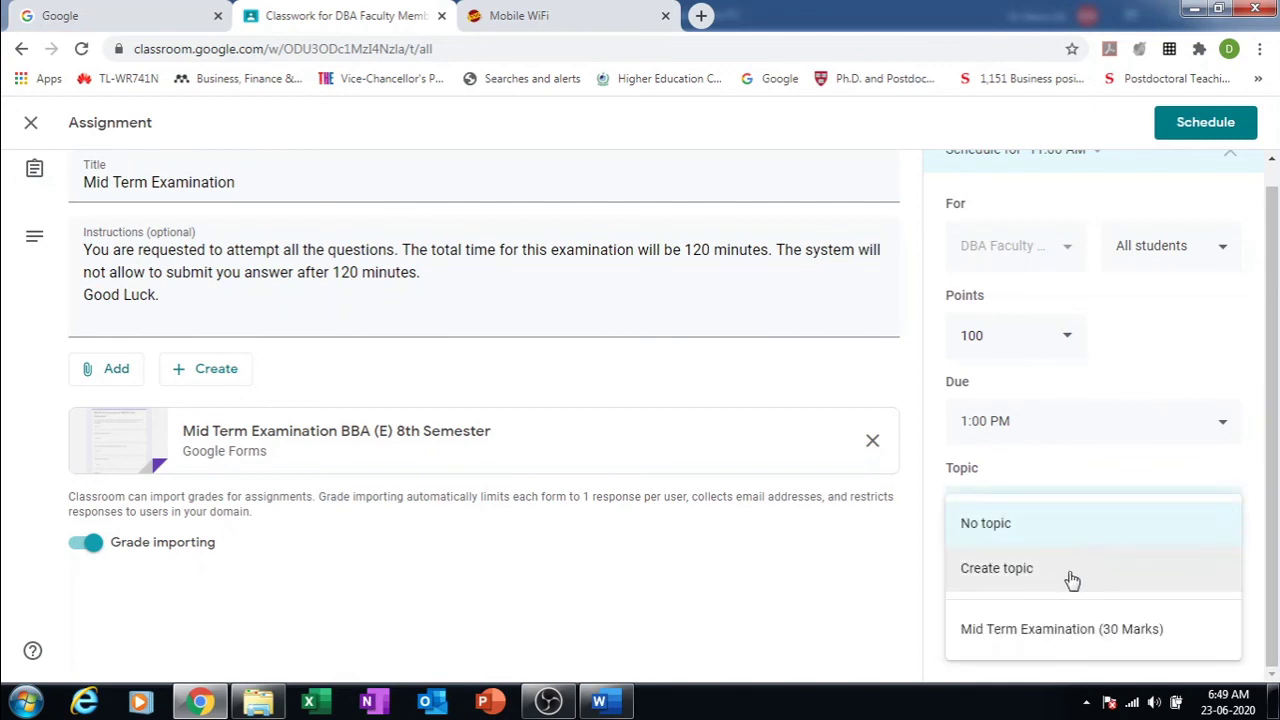
click(1065, 625)
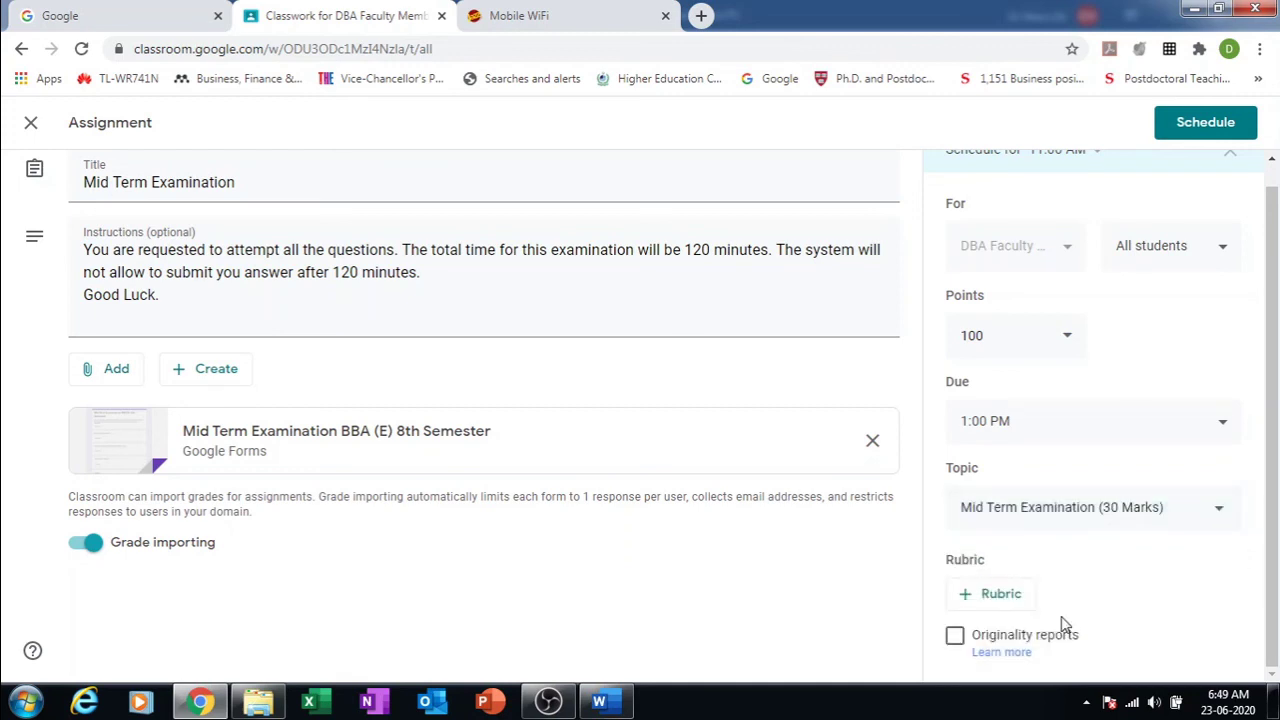
click(1220, 128)
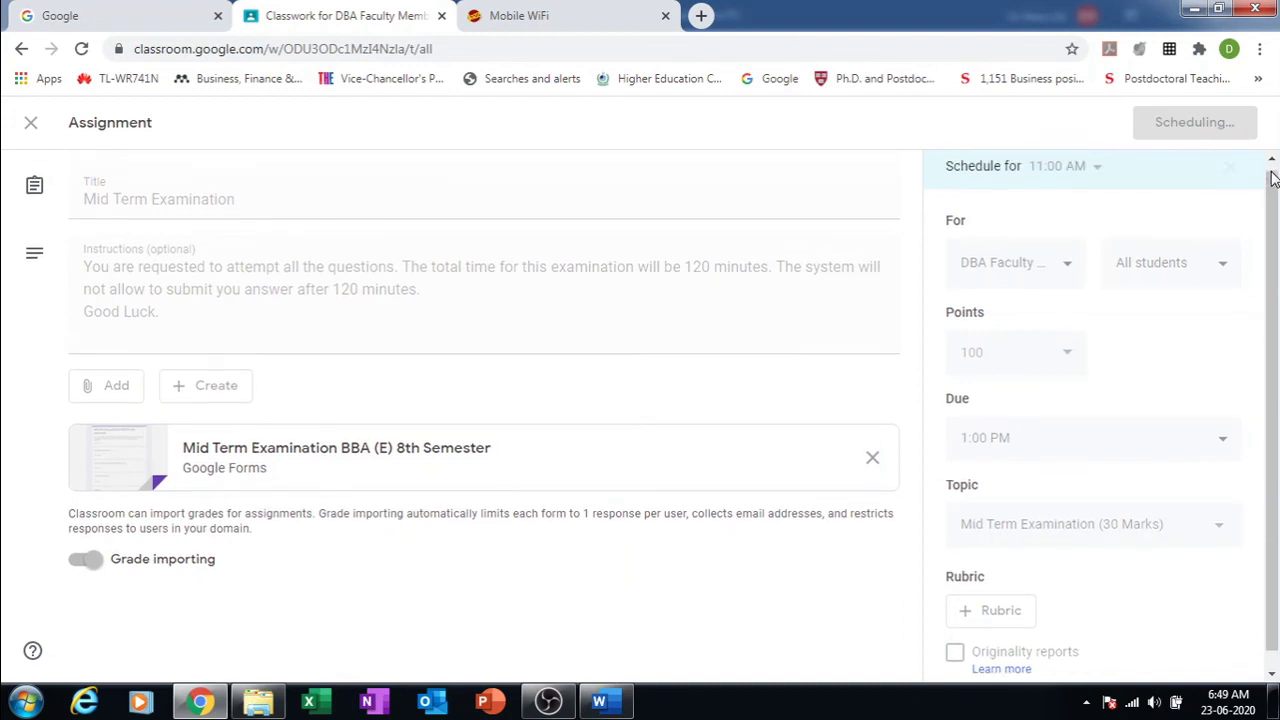
Step: Scroll the Classwork page to confirm Mid Term Examination sits under its topic, scheduled for 11:00 AM
scroll(1273, 178, up, 1)
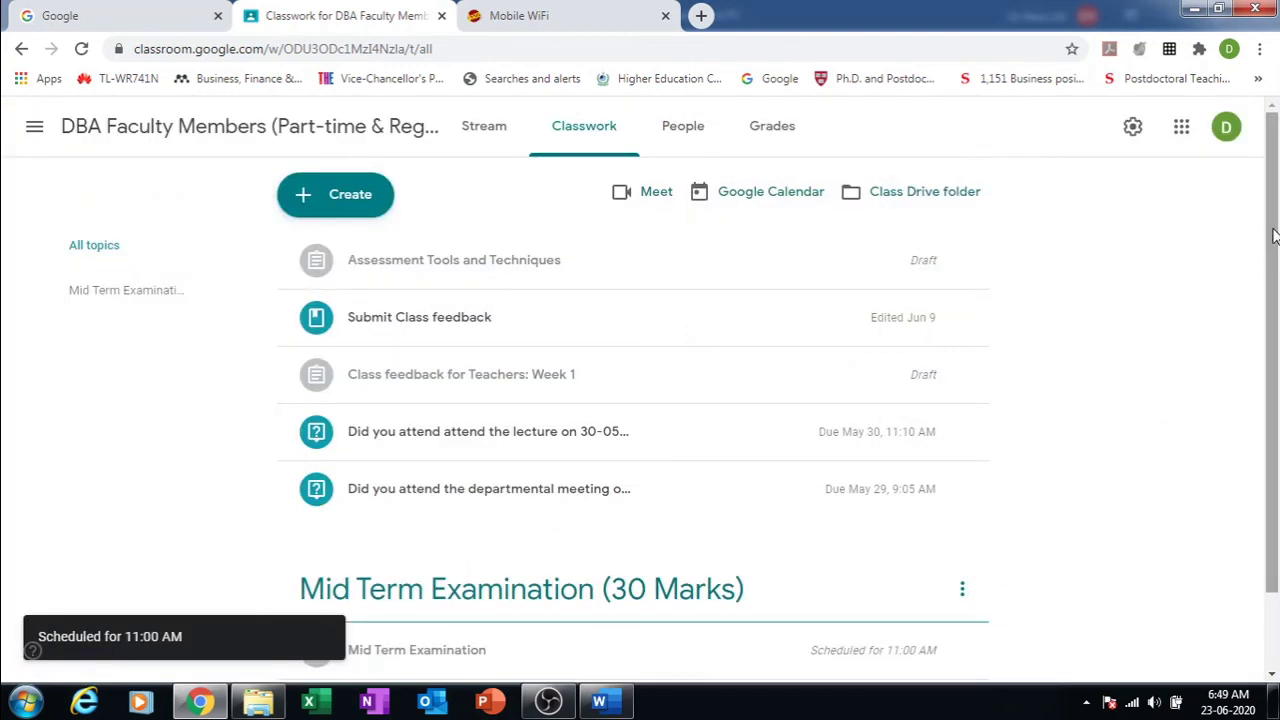
scroll(1273, 235, down, 1)
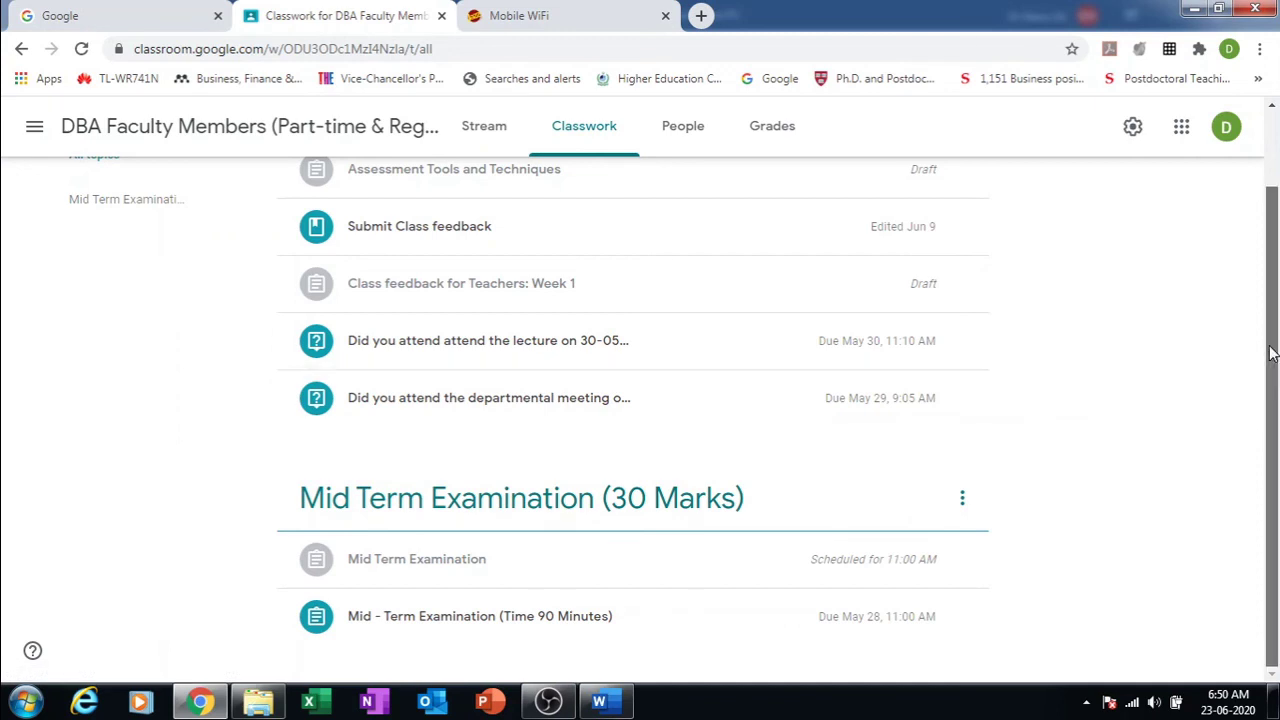
scroll(1270, 352, up, 1)
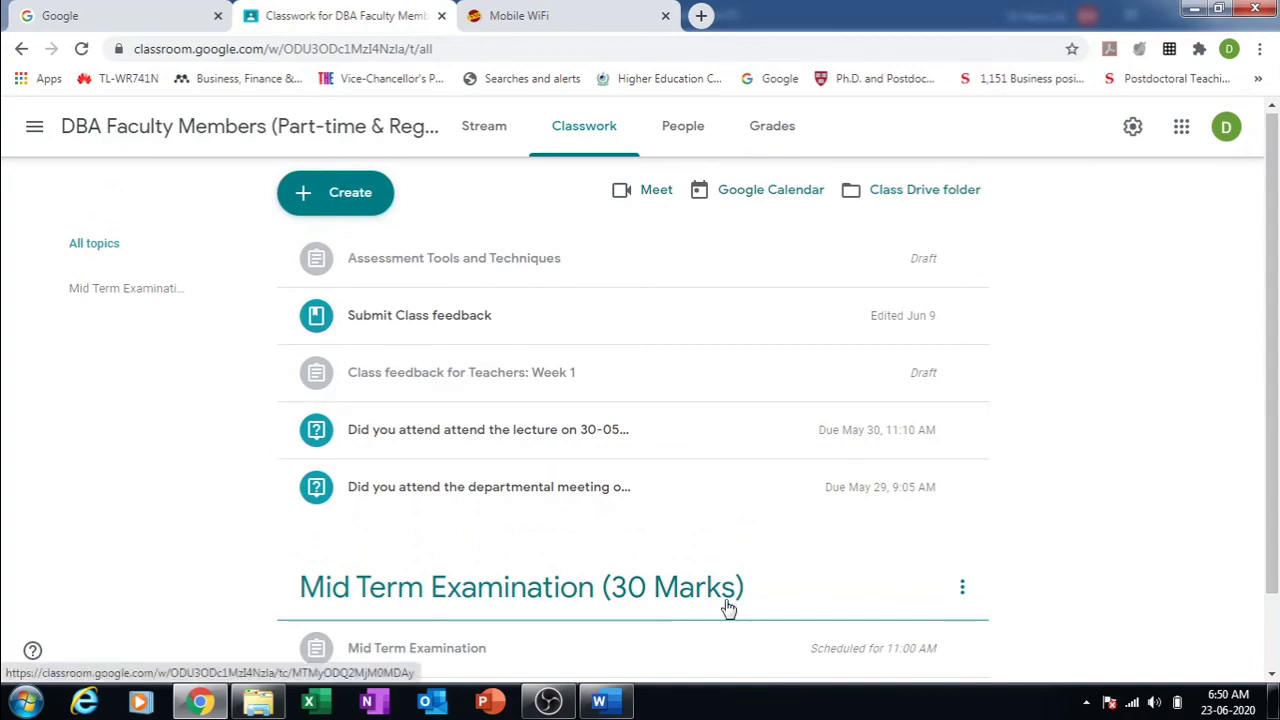